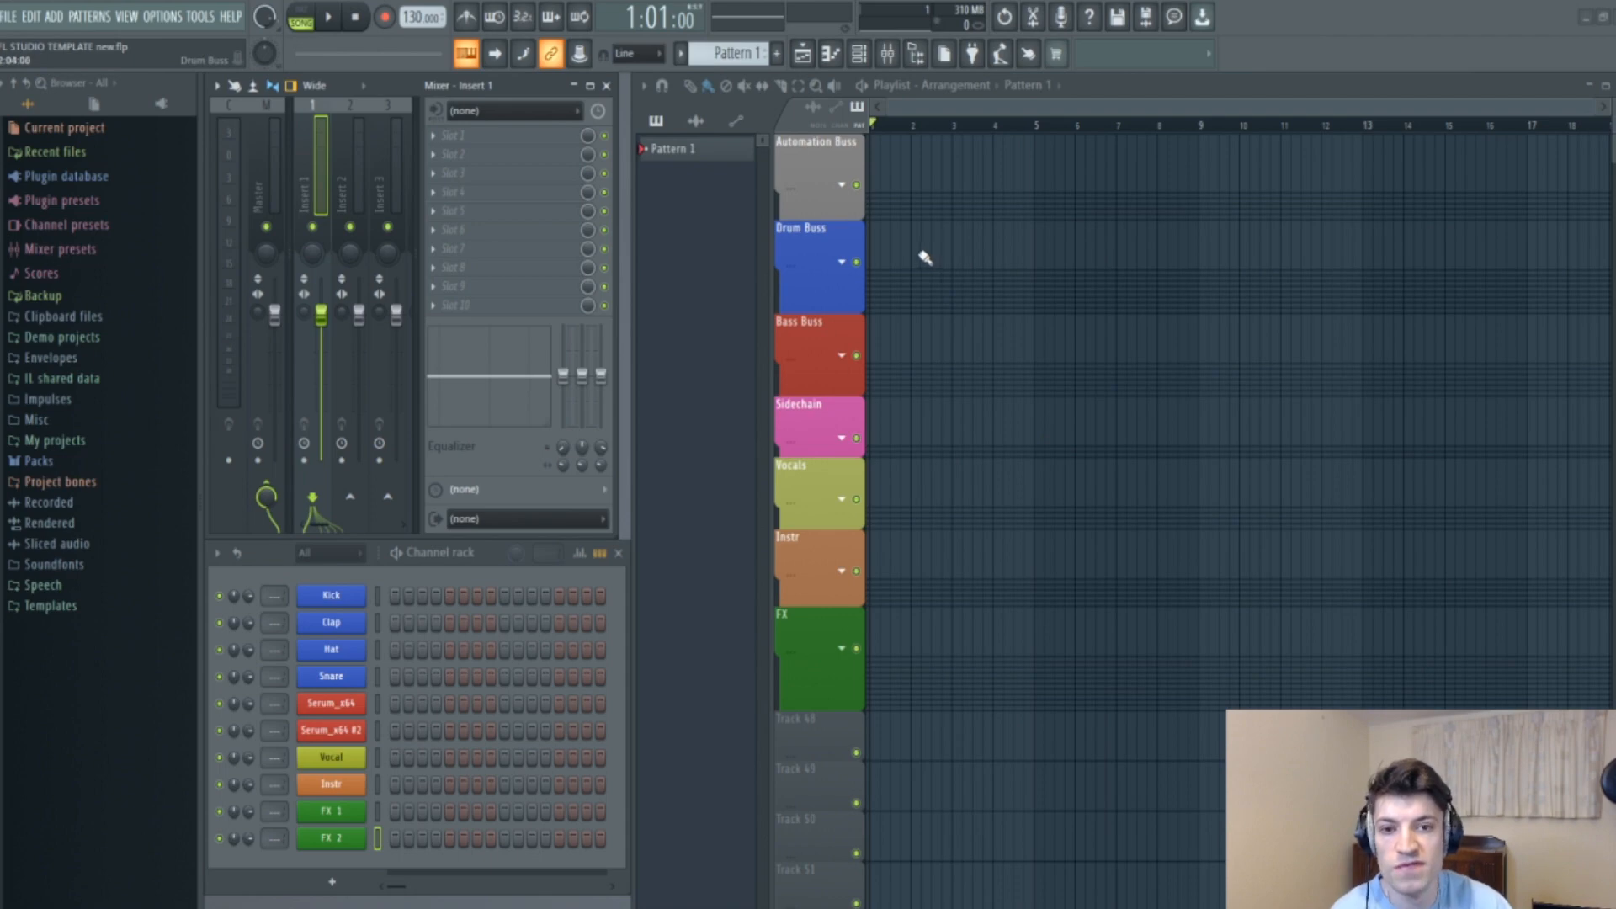
Hide the playlist and the browser, leaving only the mixer and channel rack open.
click(802, 55)
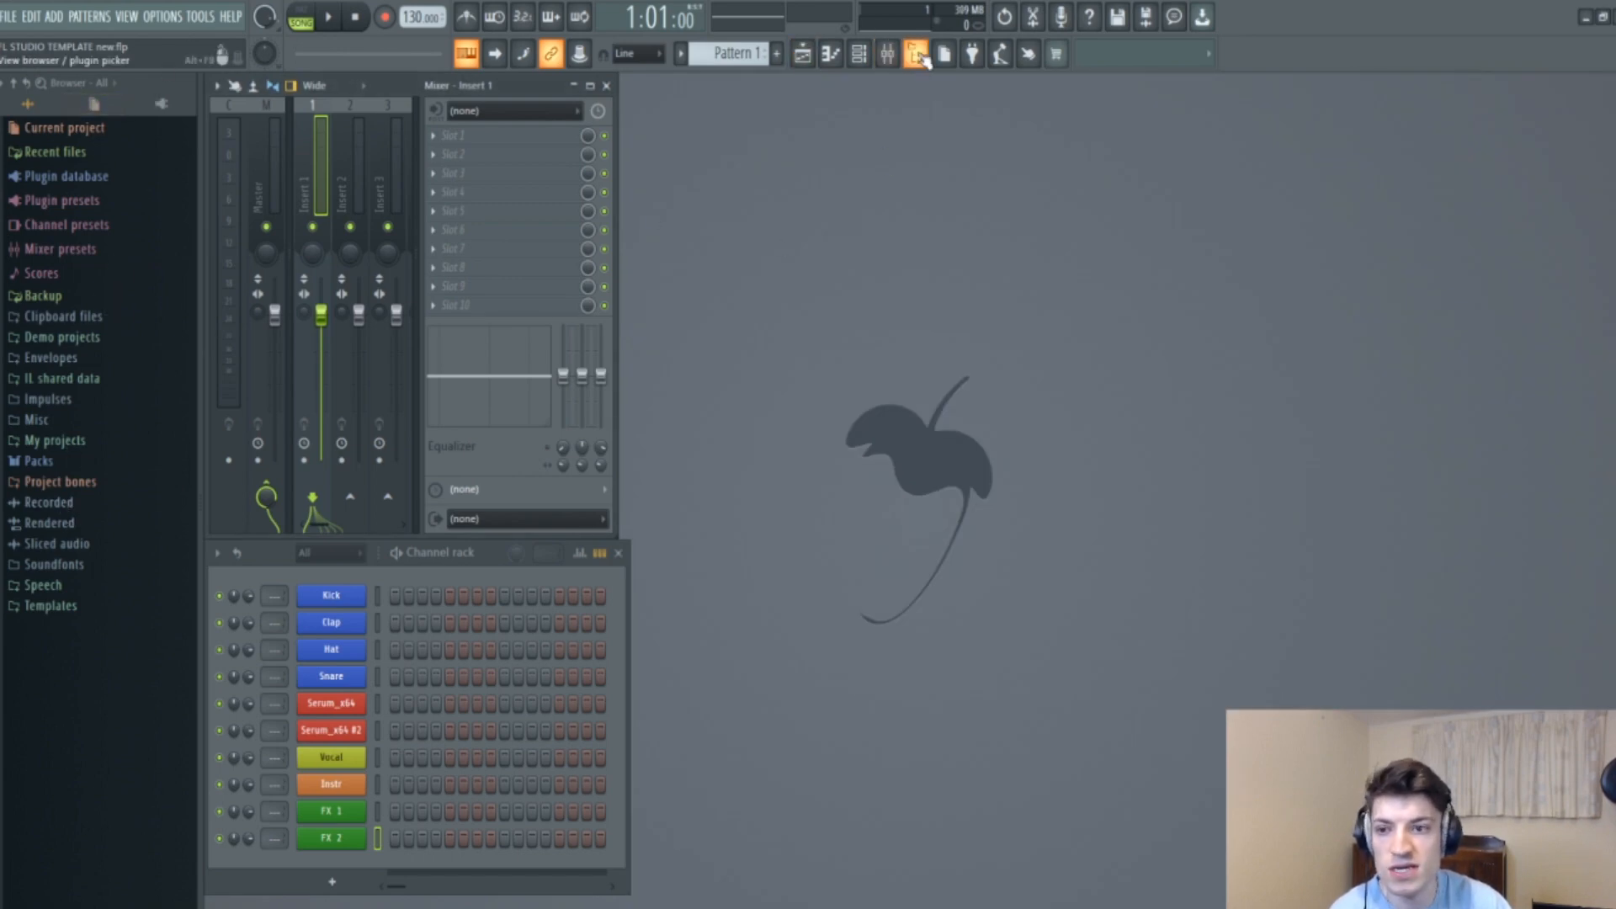
click(920, 55)
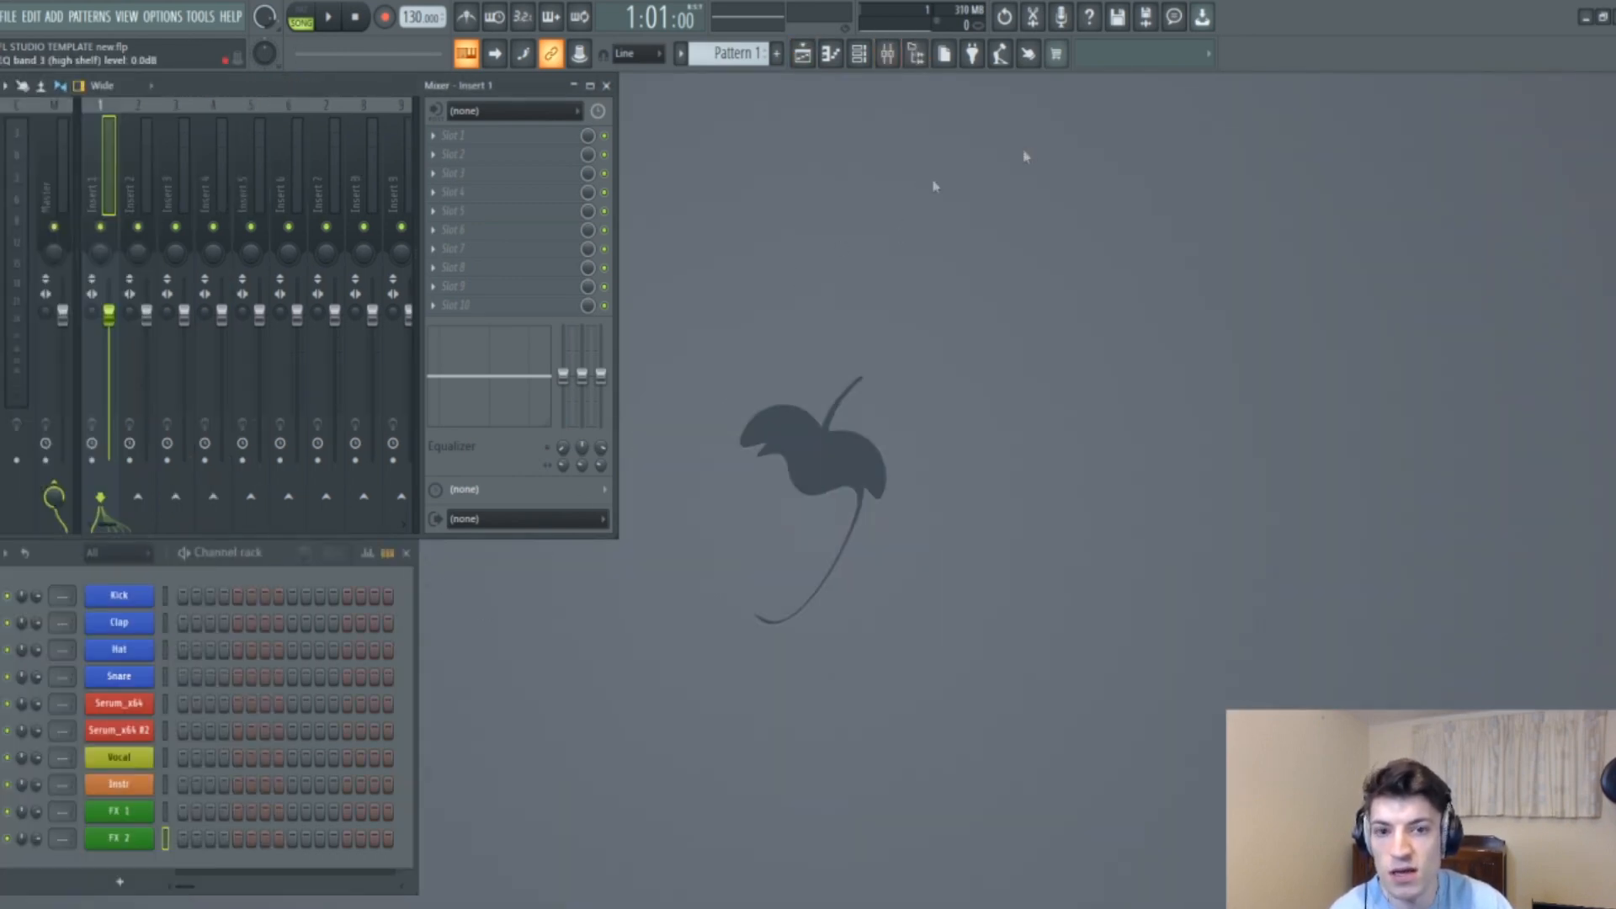
click(860, 58)
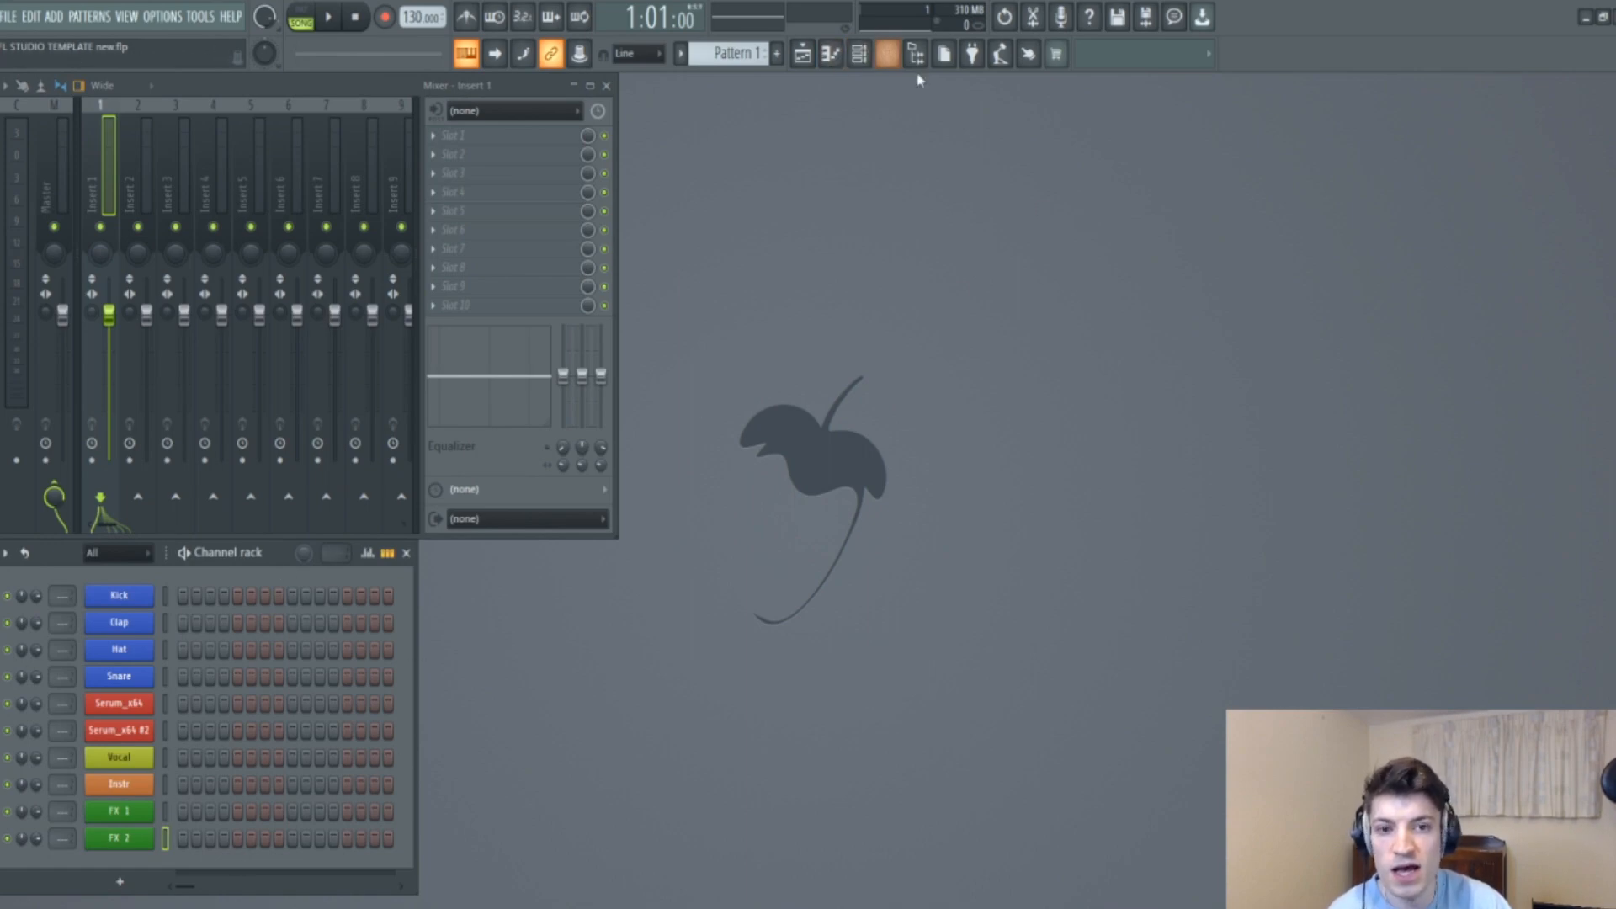
click(897, 62)
click(891, 52)
Widen the mixer across the whole workspace and switch its layout to Compact.
drag(617, 233, 1615, 234)
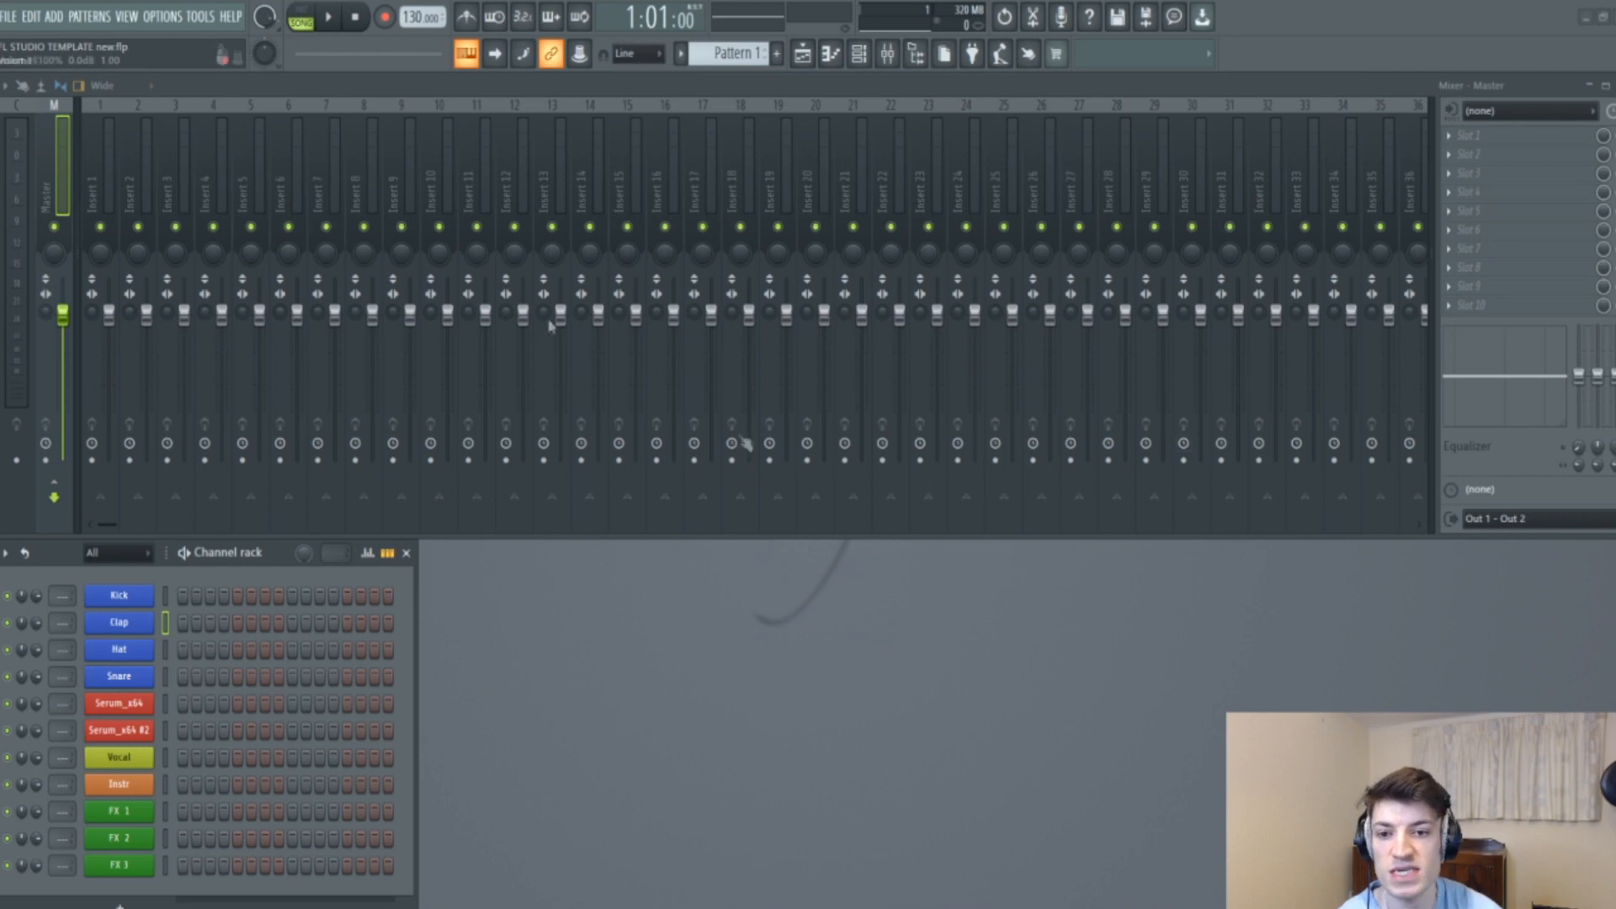
click(107, 88)
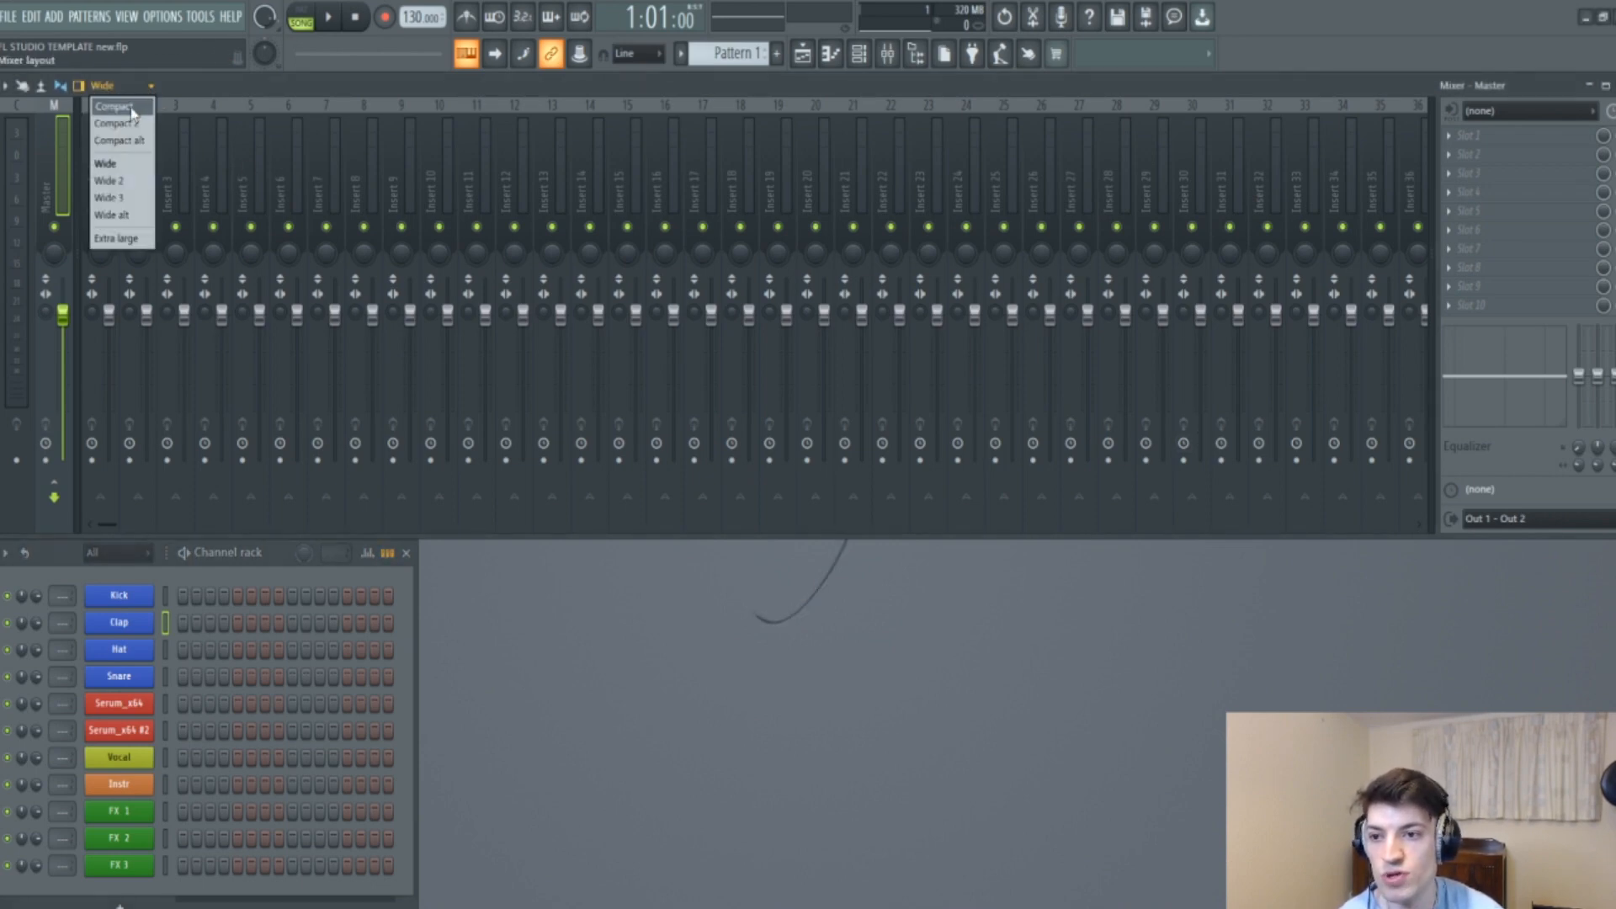
click(132, 110)
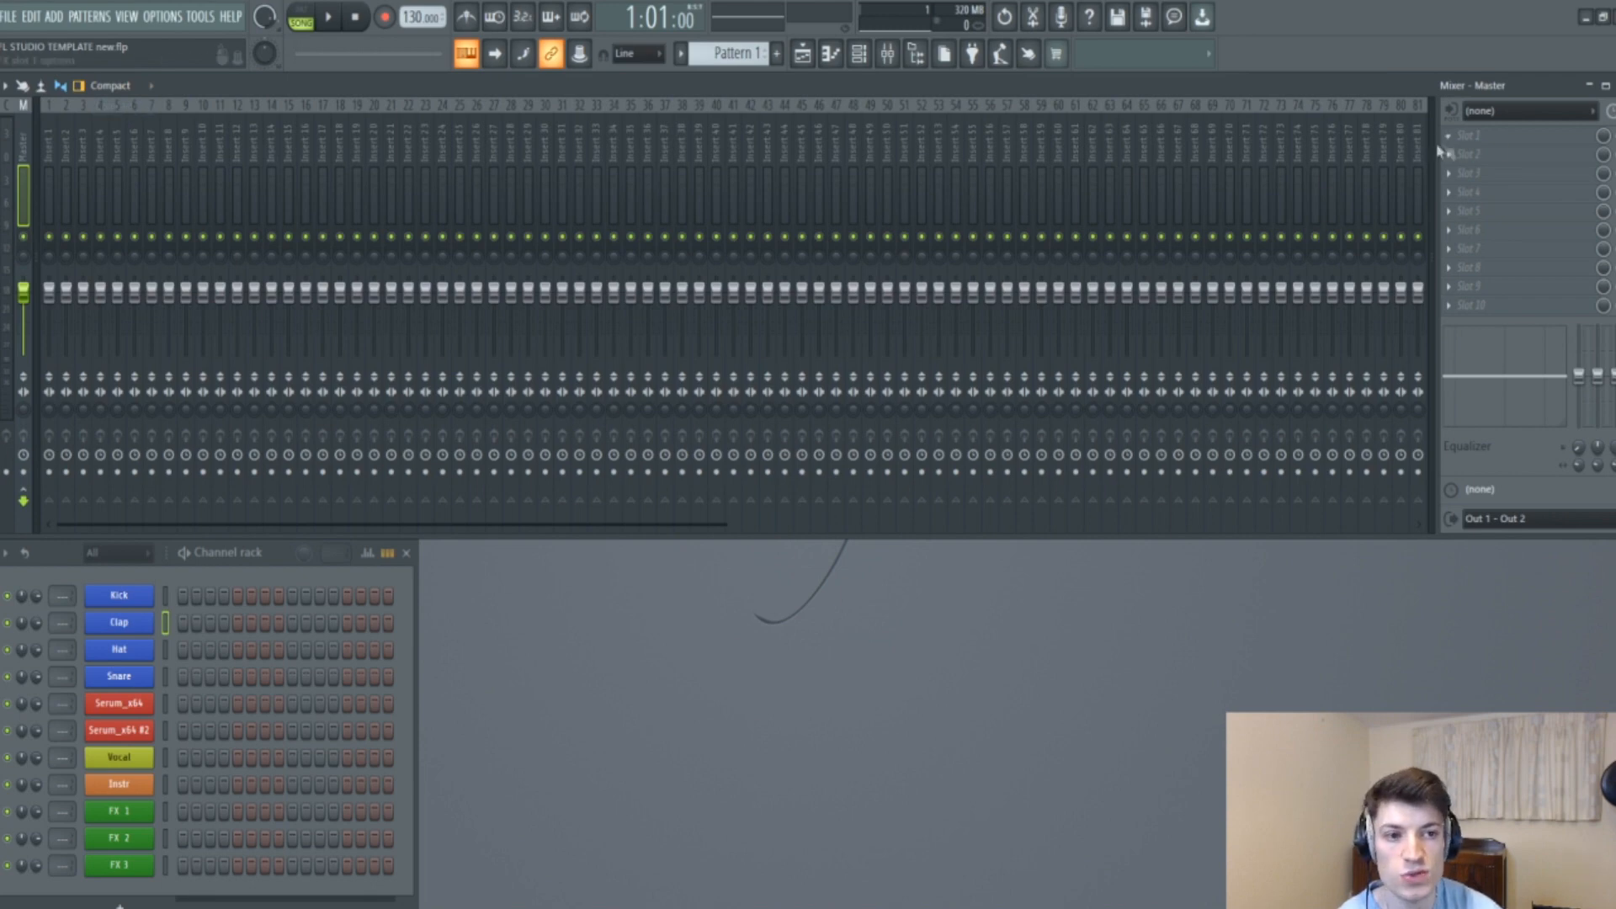
Look over the mixer's insert tracks and the Vocal channel's sample settings.
drag(43, 160, 38, 127)
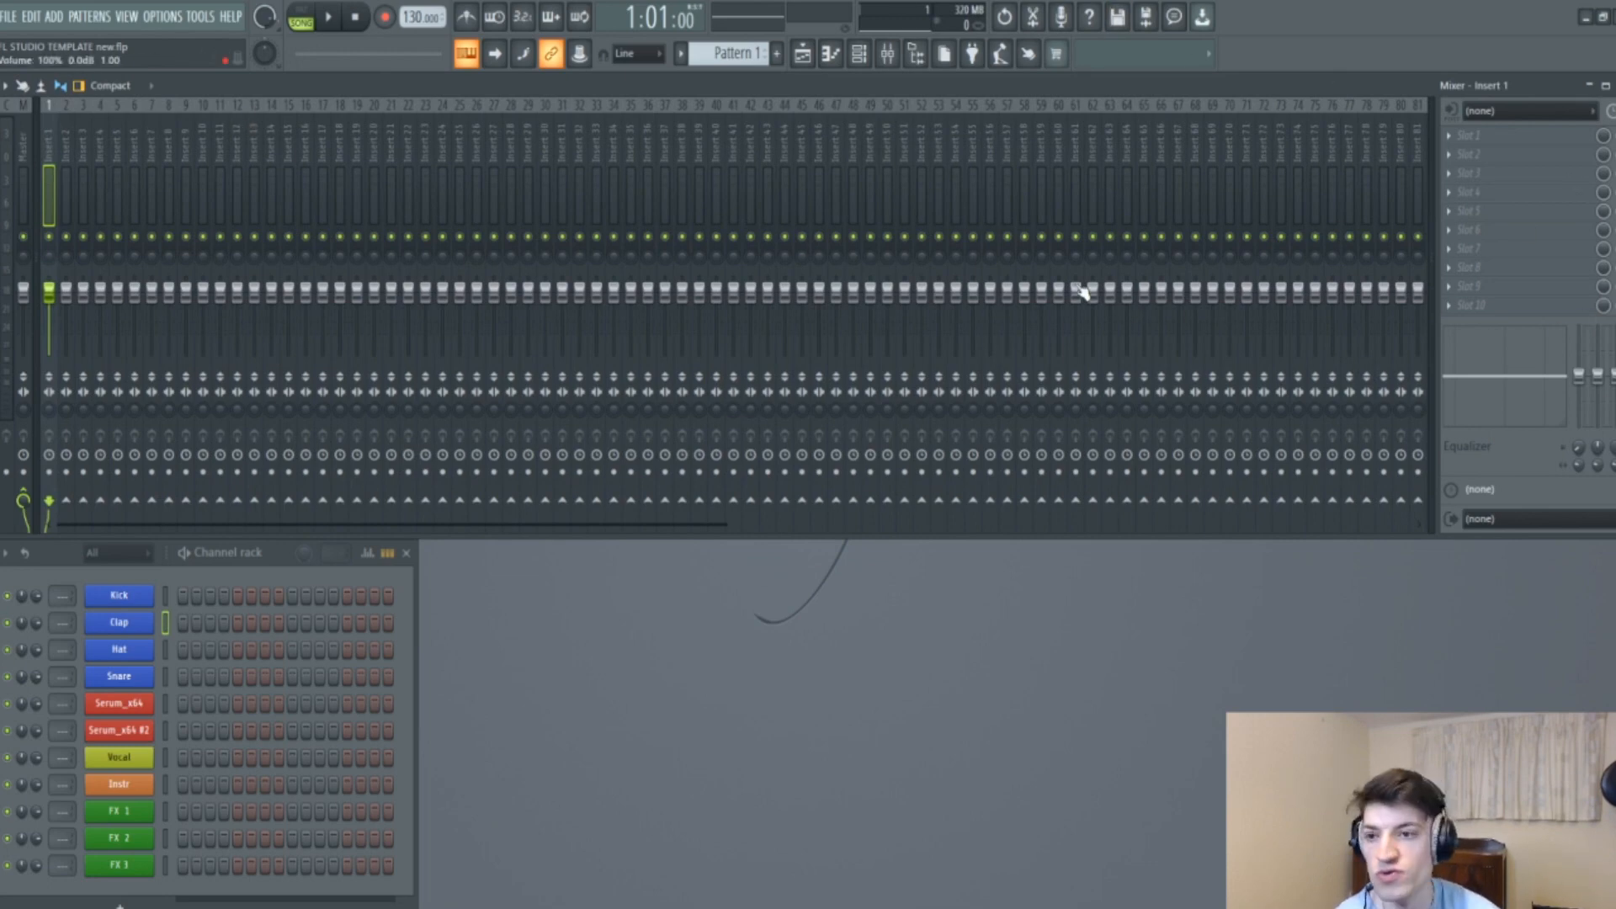
drag(1010, 163, 1150, 157)
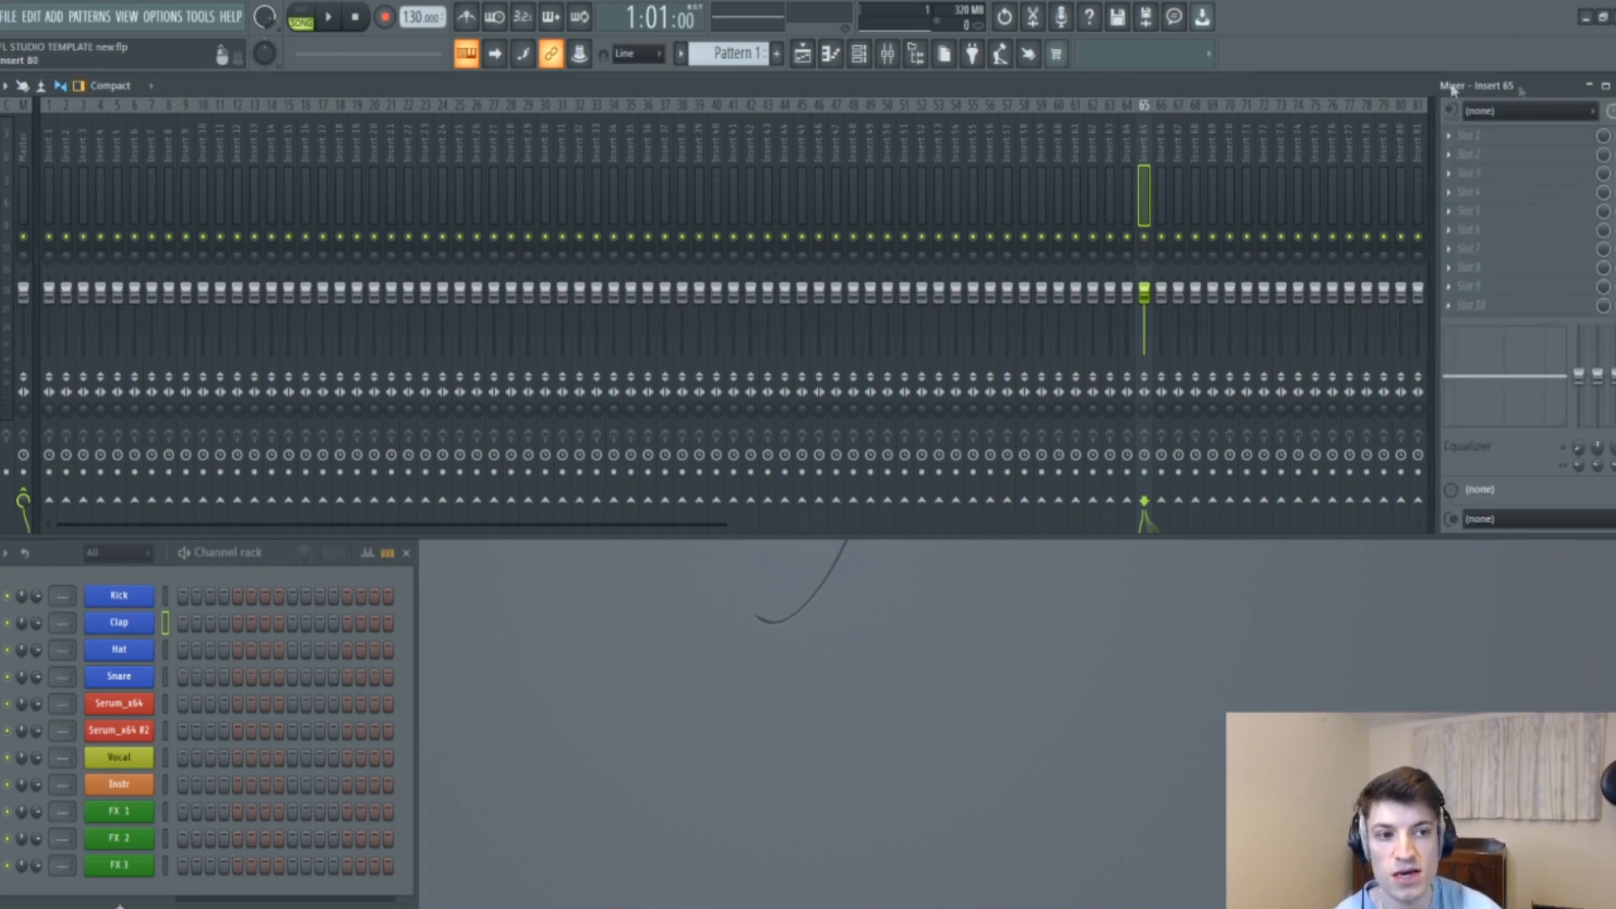
click(23, 165)
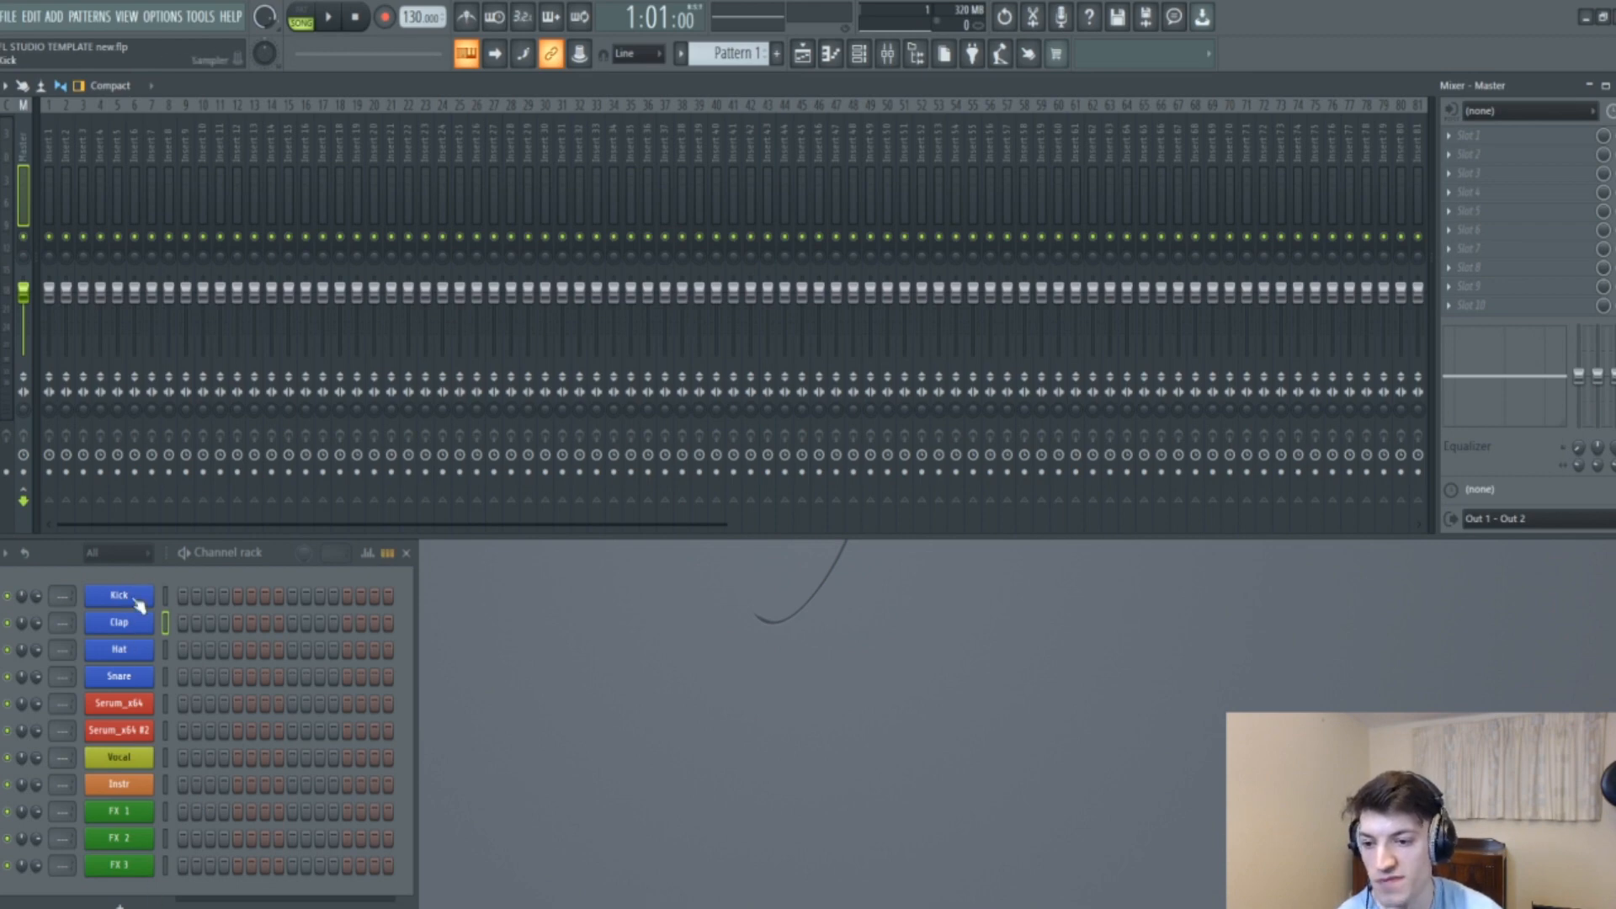
click(143, 766)
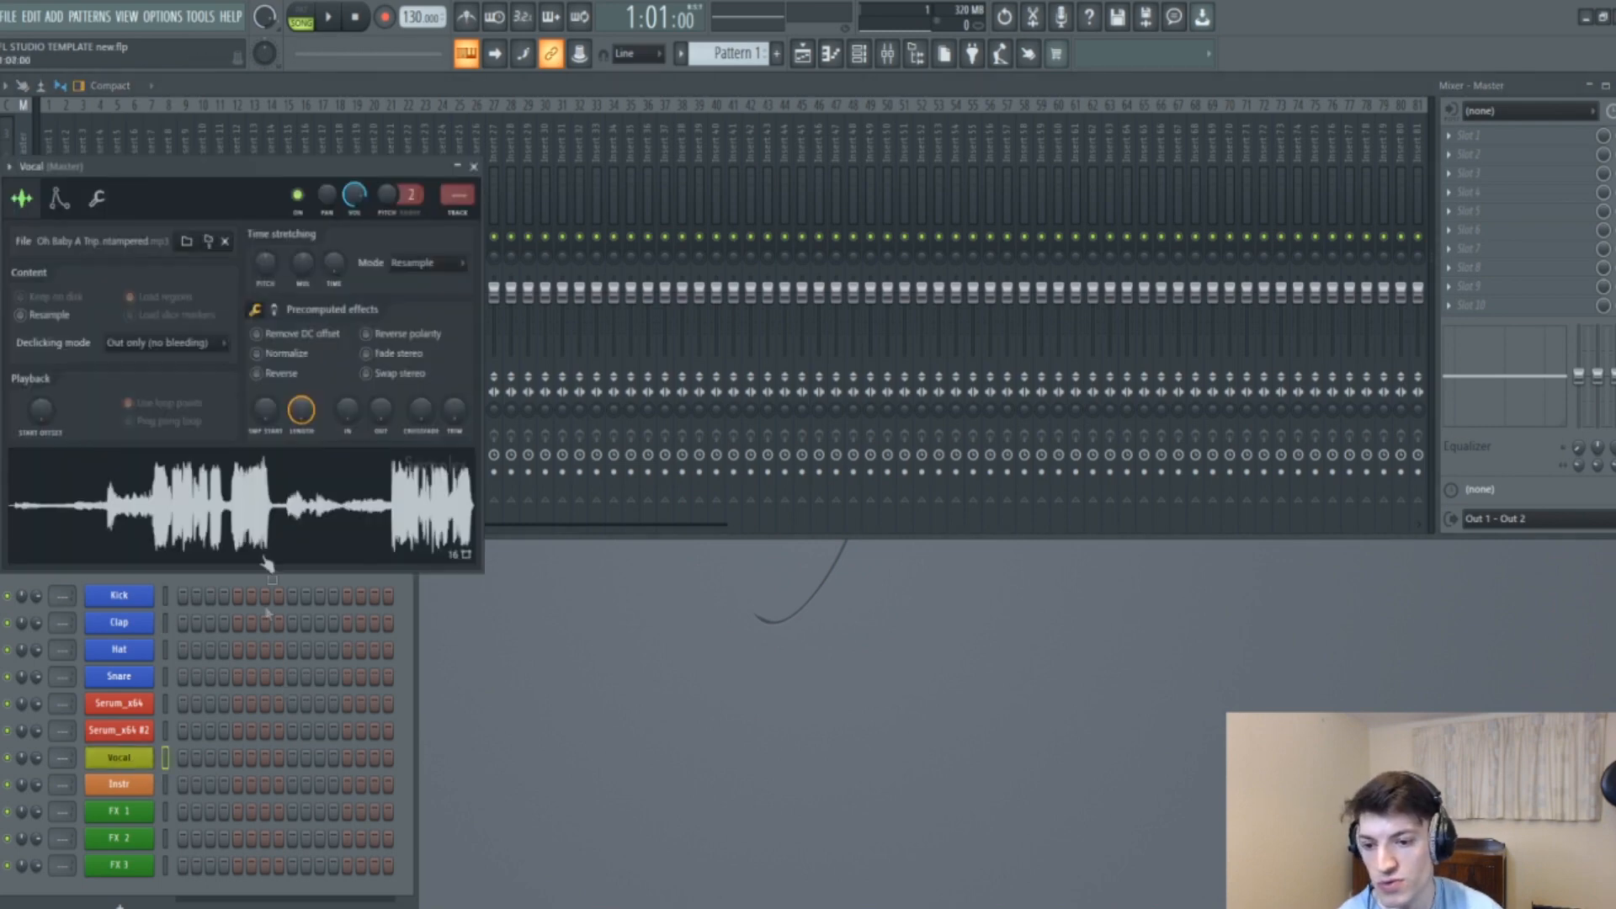
click(474, 165)
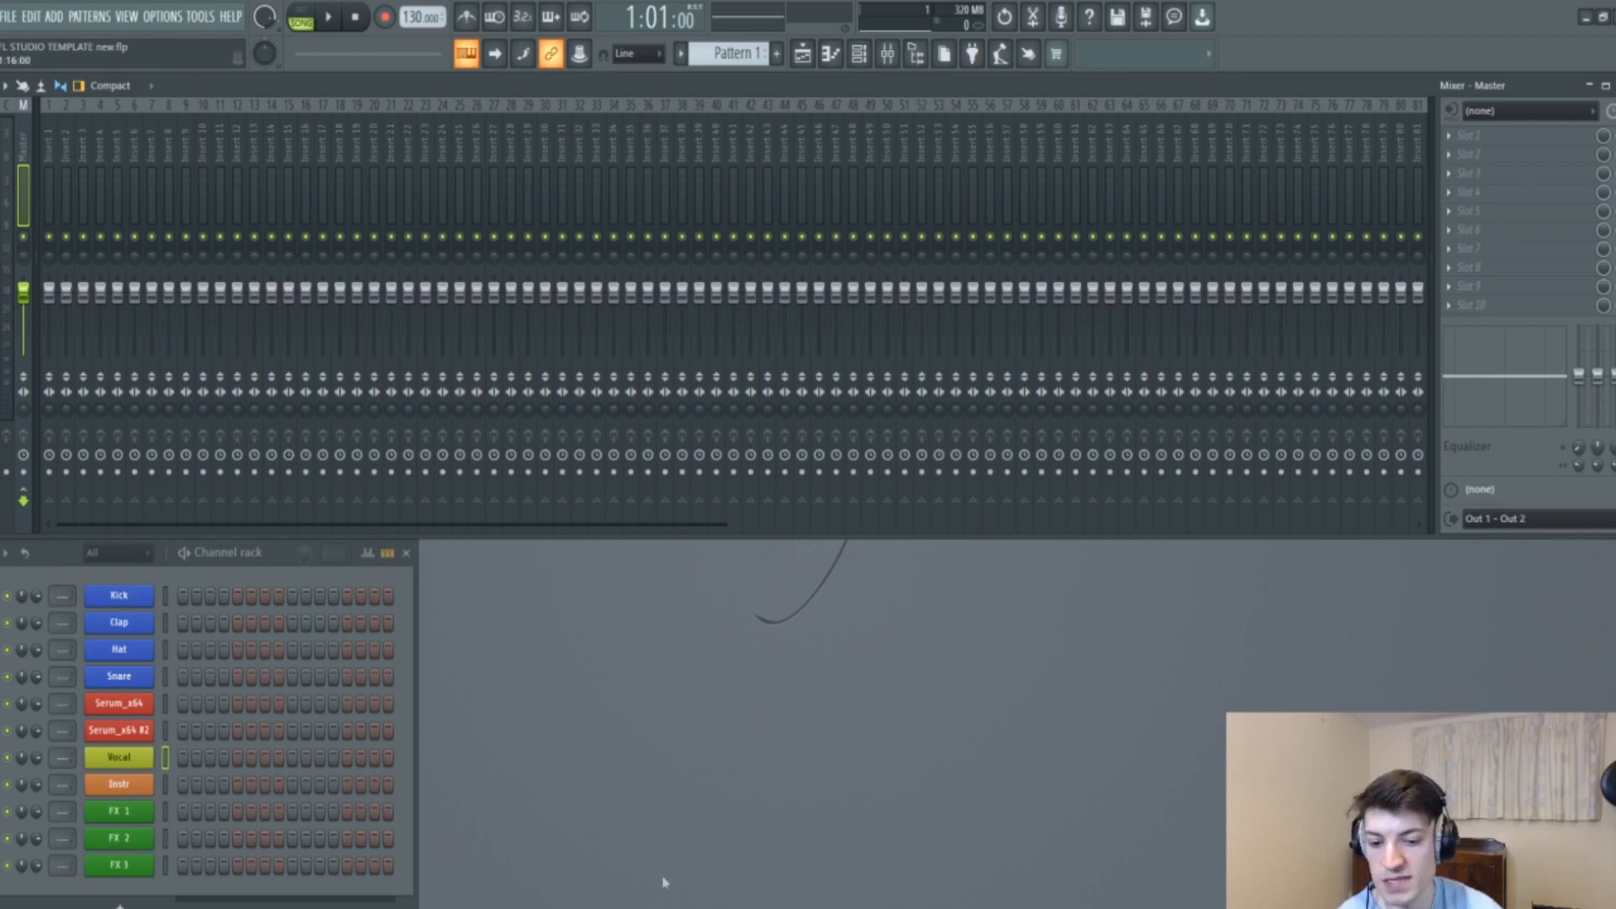
Switch to Splice and add the Fx_Riser.wav sample as a new channel below FX 3 in the channel rack.
click(643, 907)
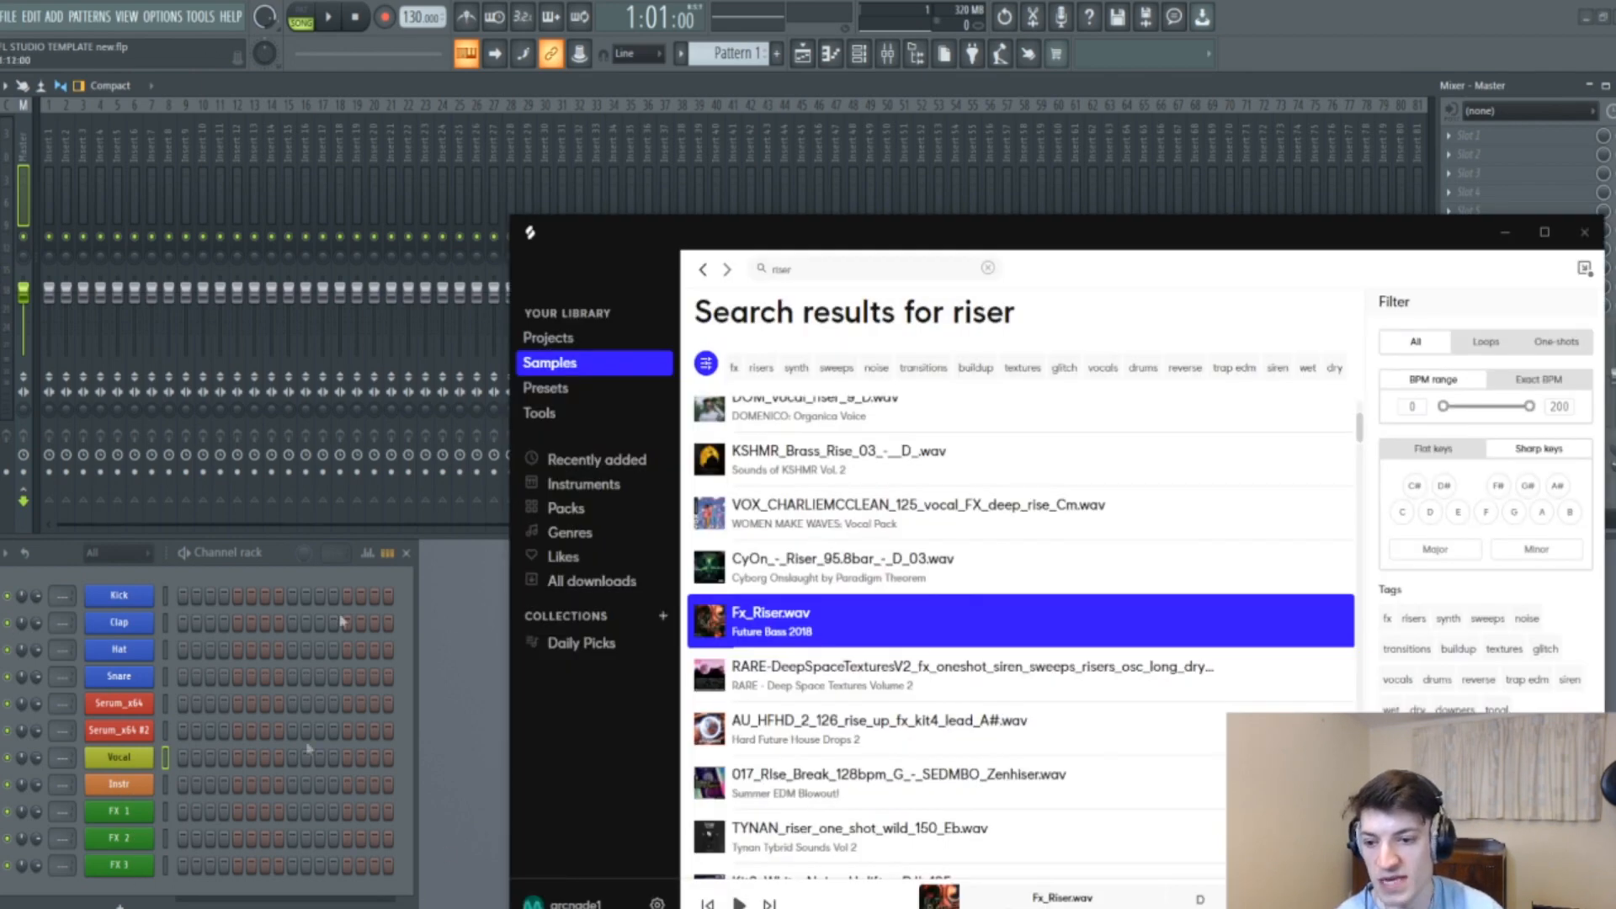
drag(717, 238, 724, 181)
mouse_move(1317, 574)
drag(1317, 574, 126, 901)
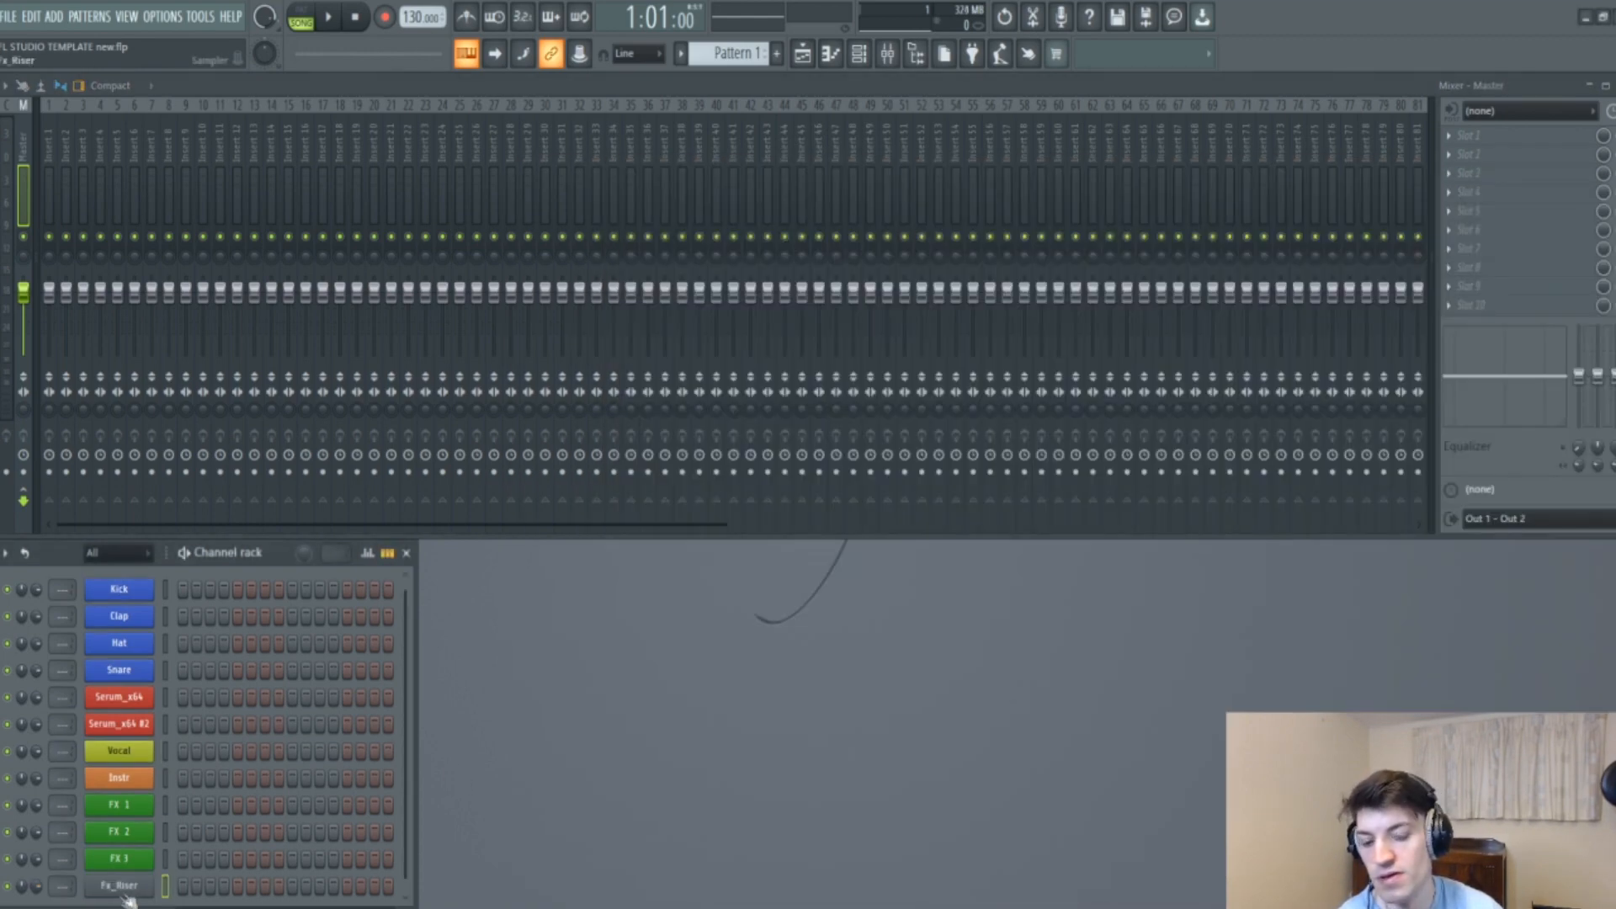
key(alt+Tab)
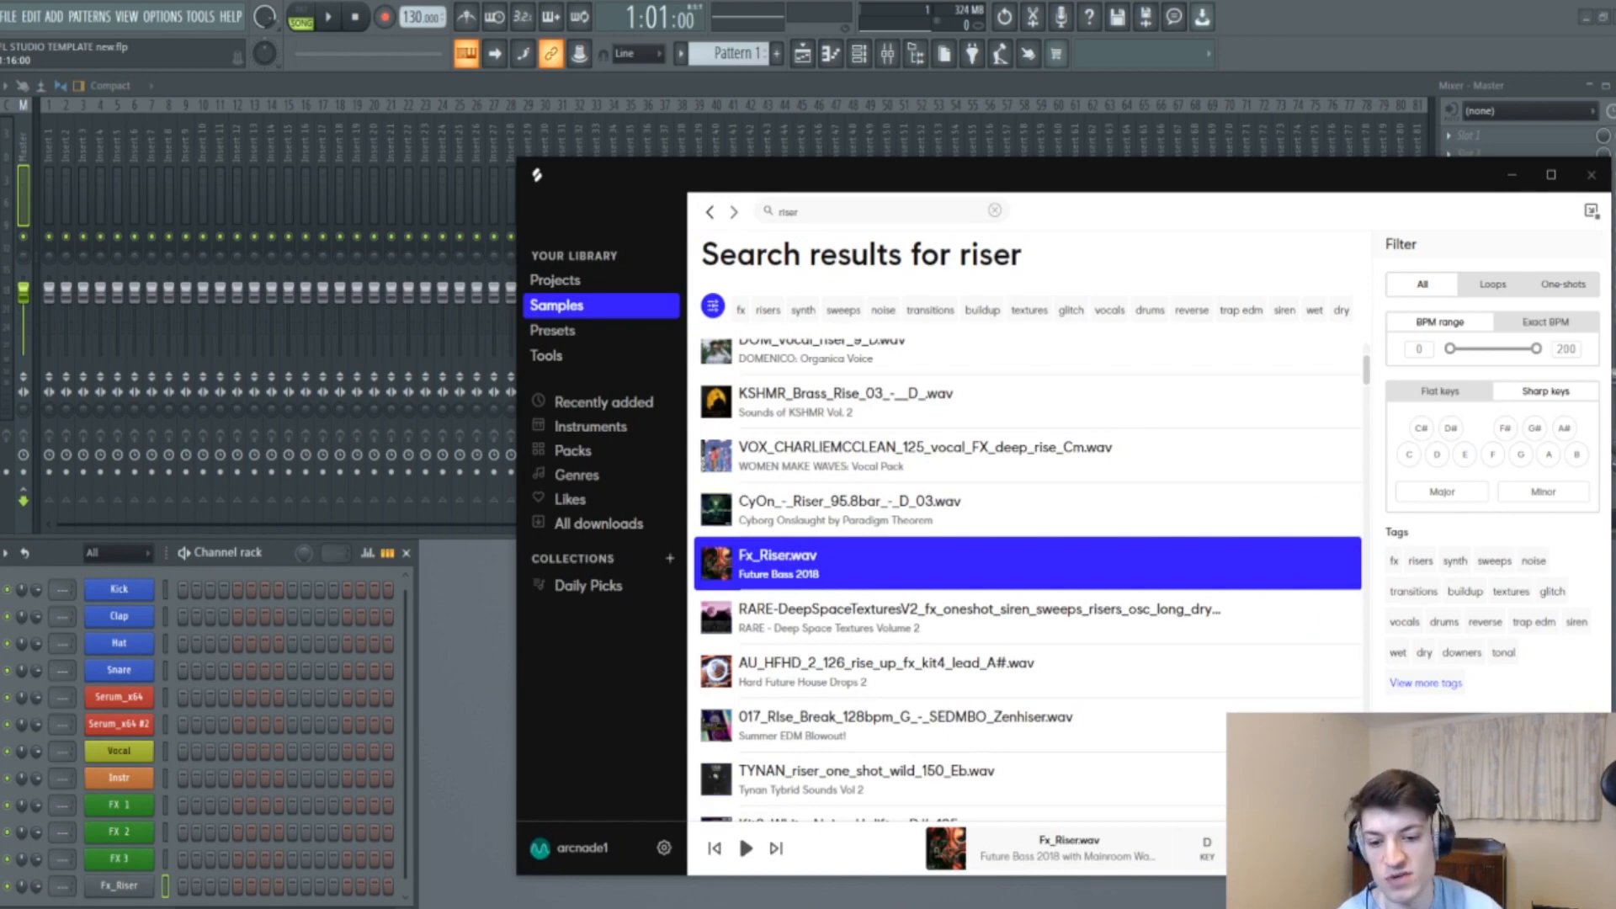
key(alt+Tab)
Show the browser, view the contents of the Packs folder, and hide the browser again.
click(916, 53)
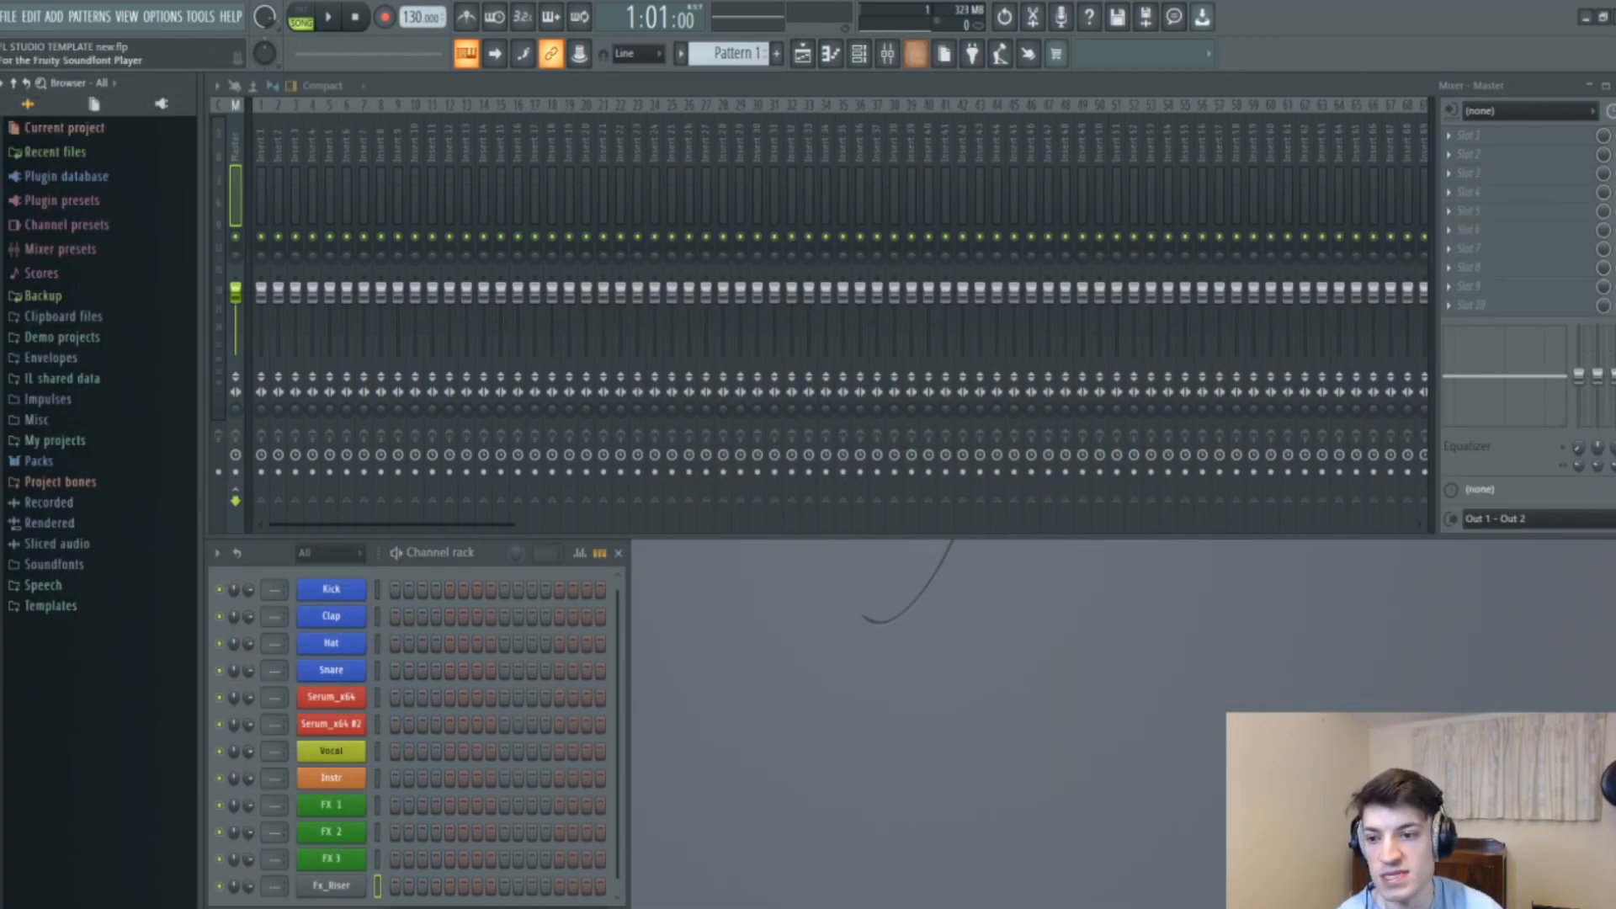
click(49, 463)
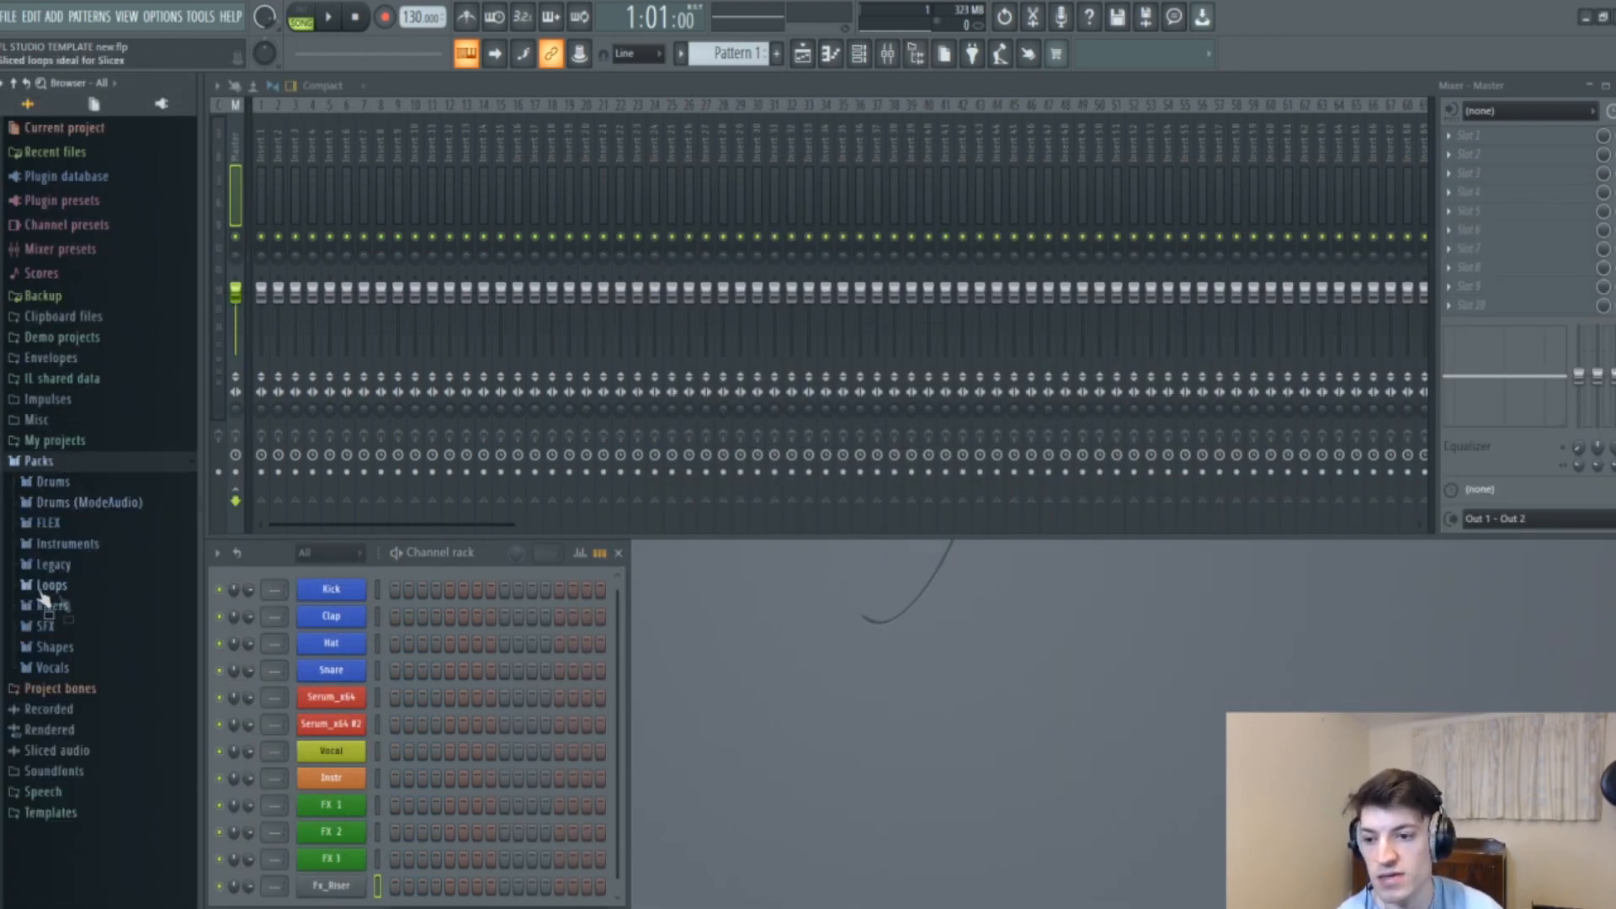
click(63, 462)
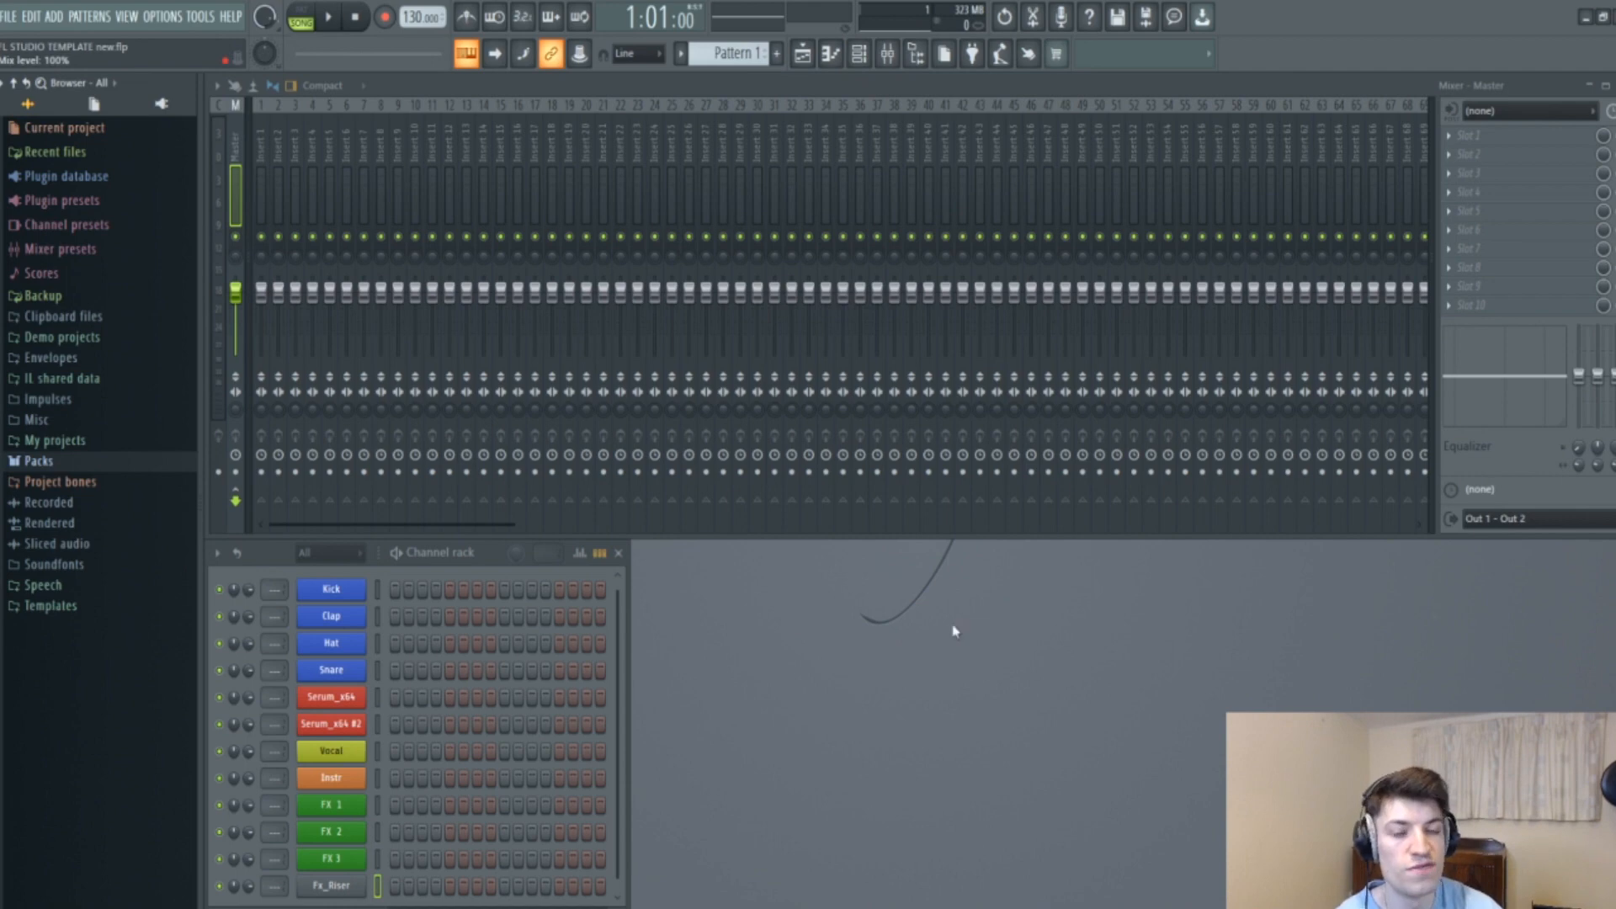
mouse_move(516, 908)
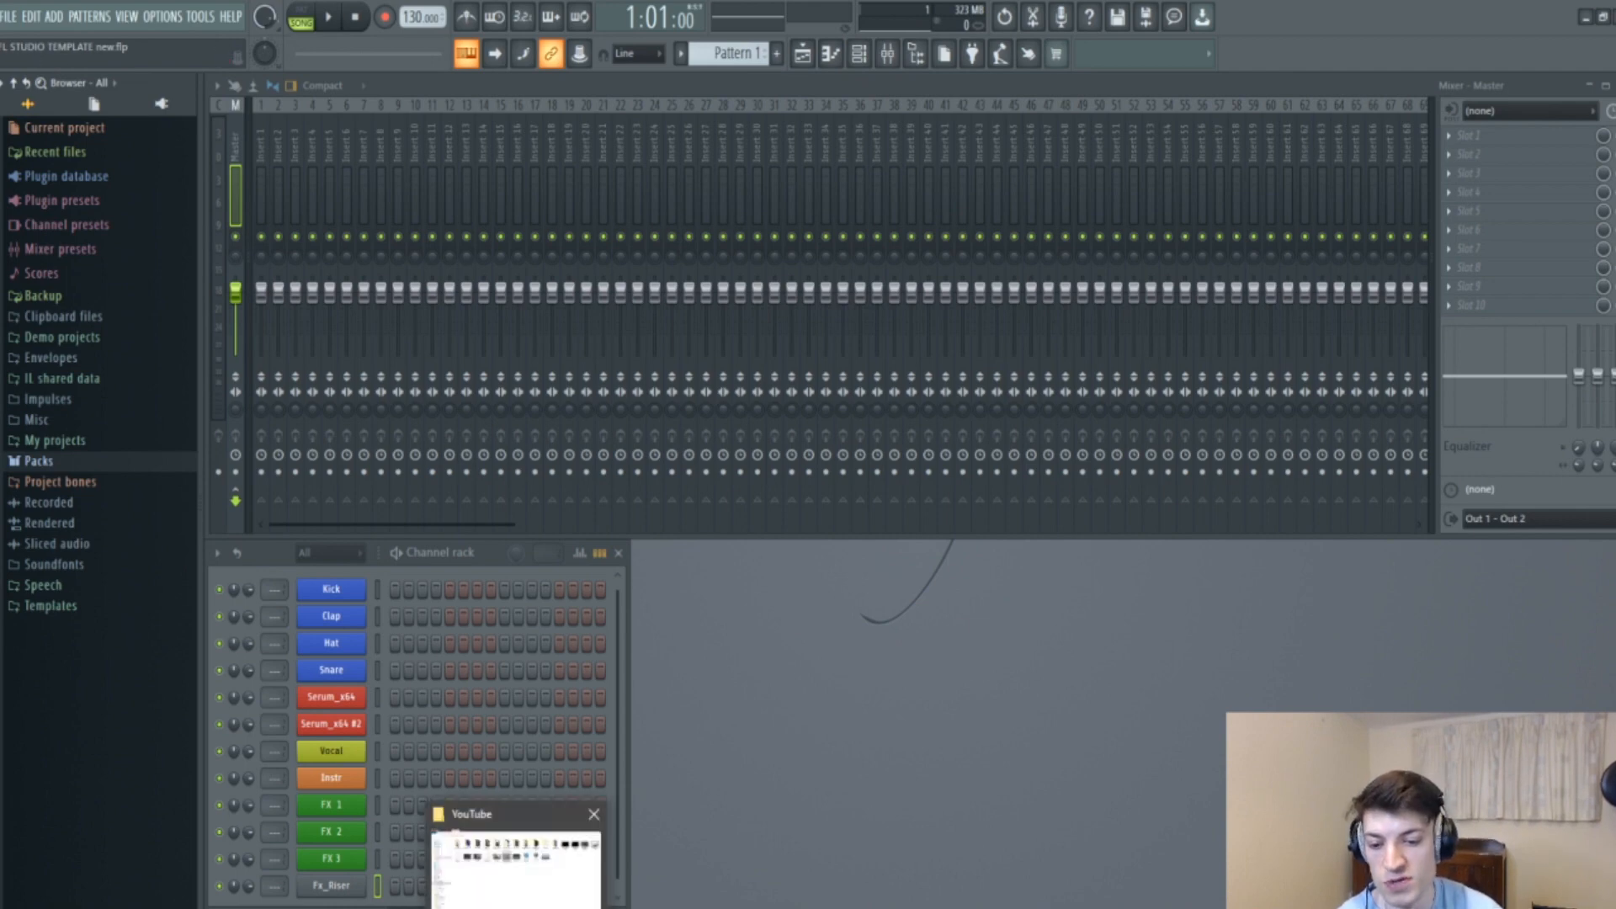
click(916, 56)
Rename the Fx_Riser channel to FX 4 and color it Forest Green #3B9532.
right_click(145, 894)
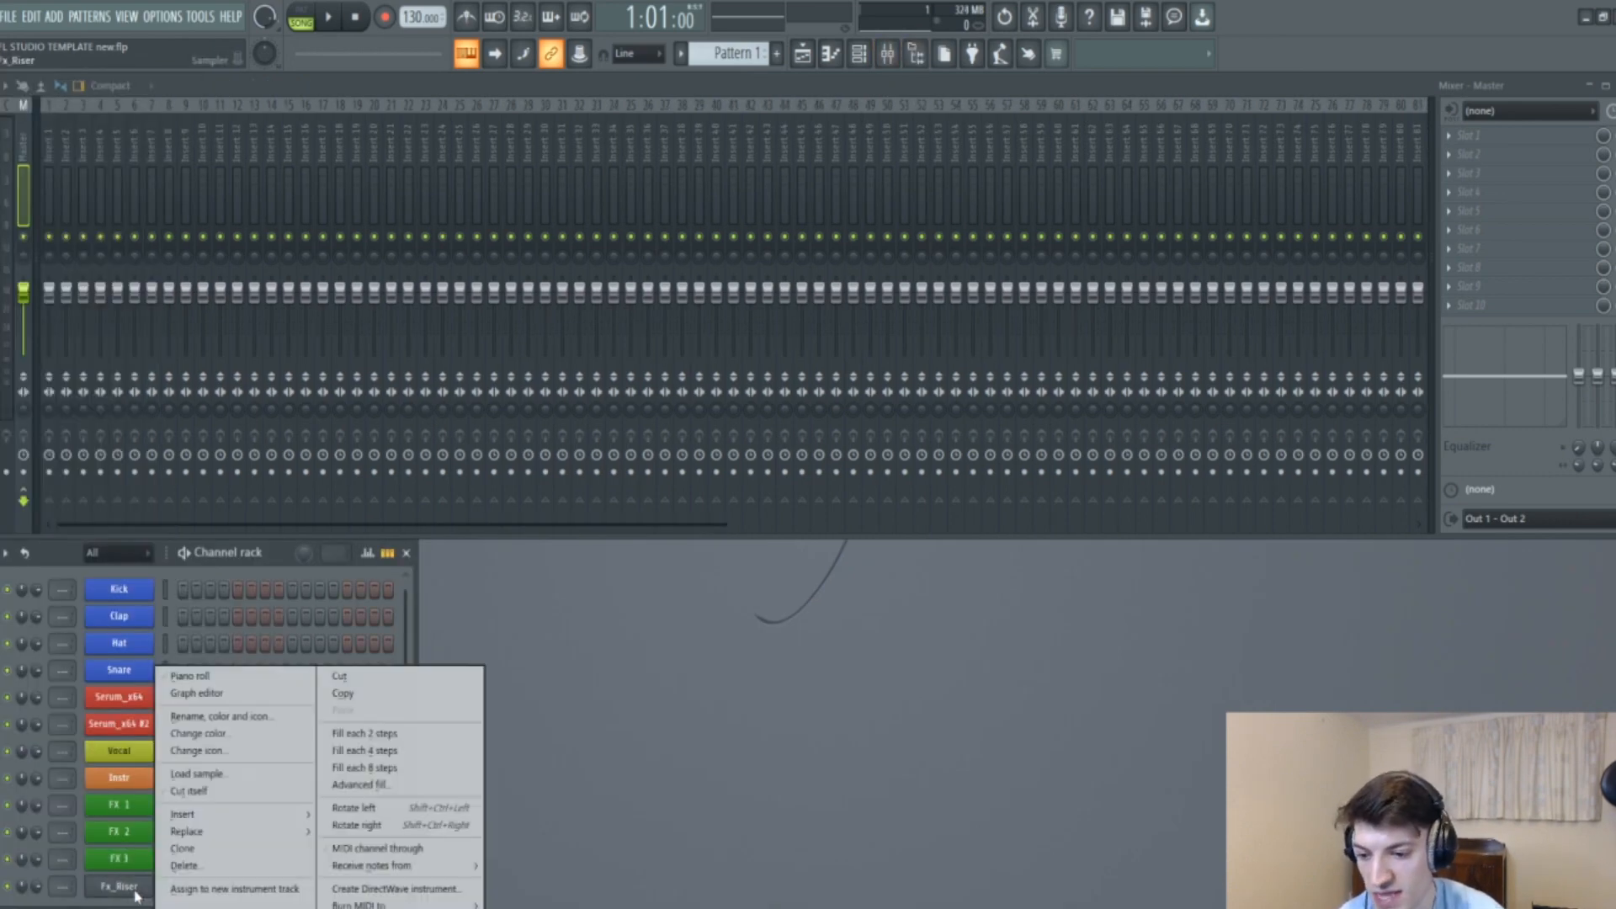
click(232, 715)
text(FX 4)
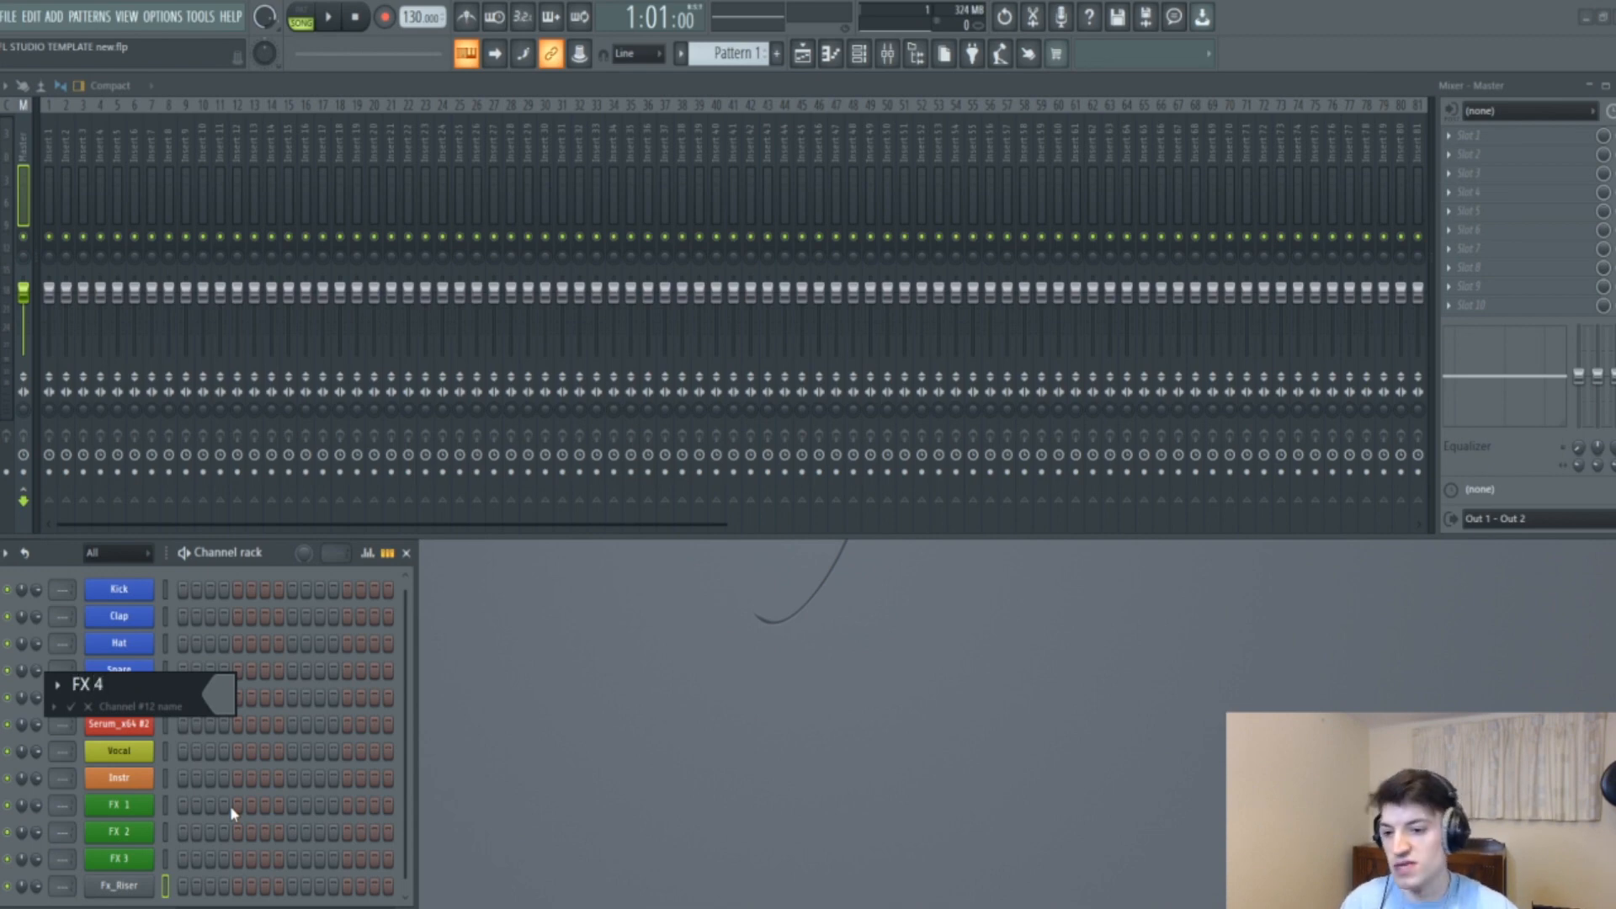
click(220, 705)
click(305, 771)
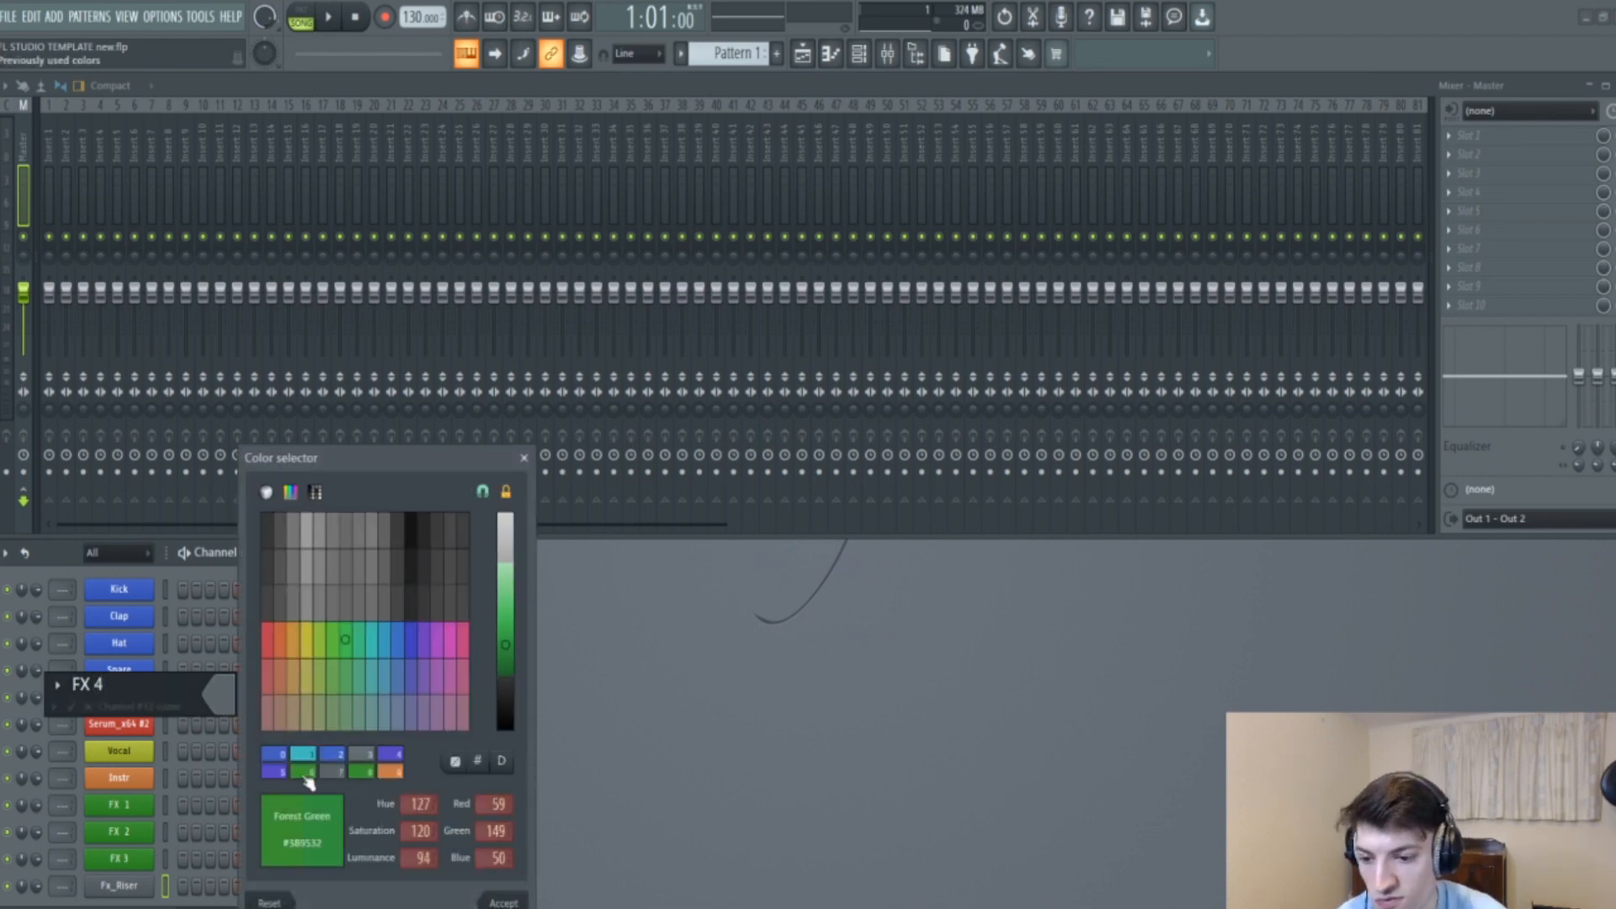
click(503, 902)
key(Return)
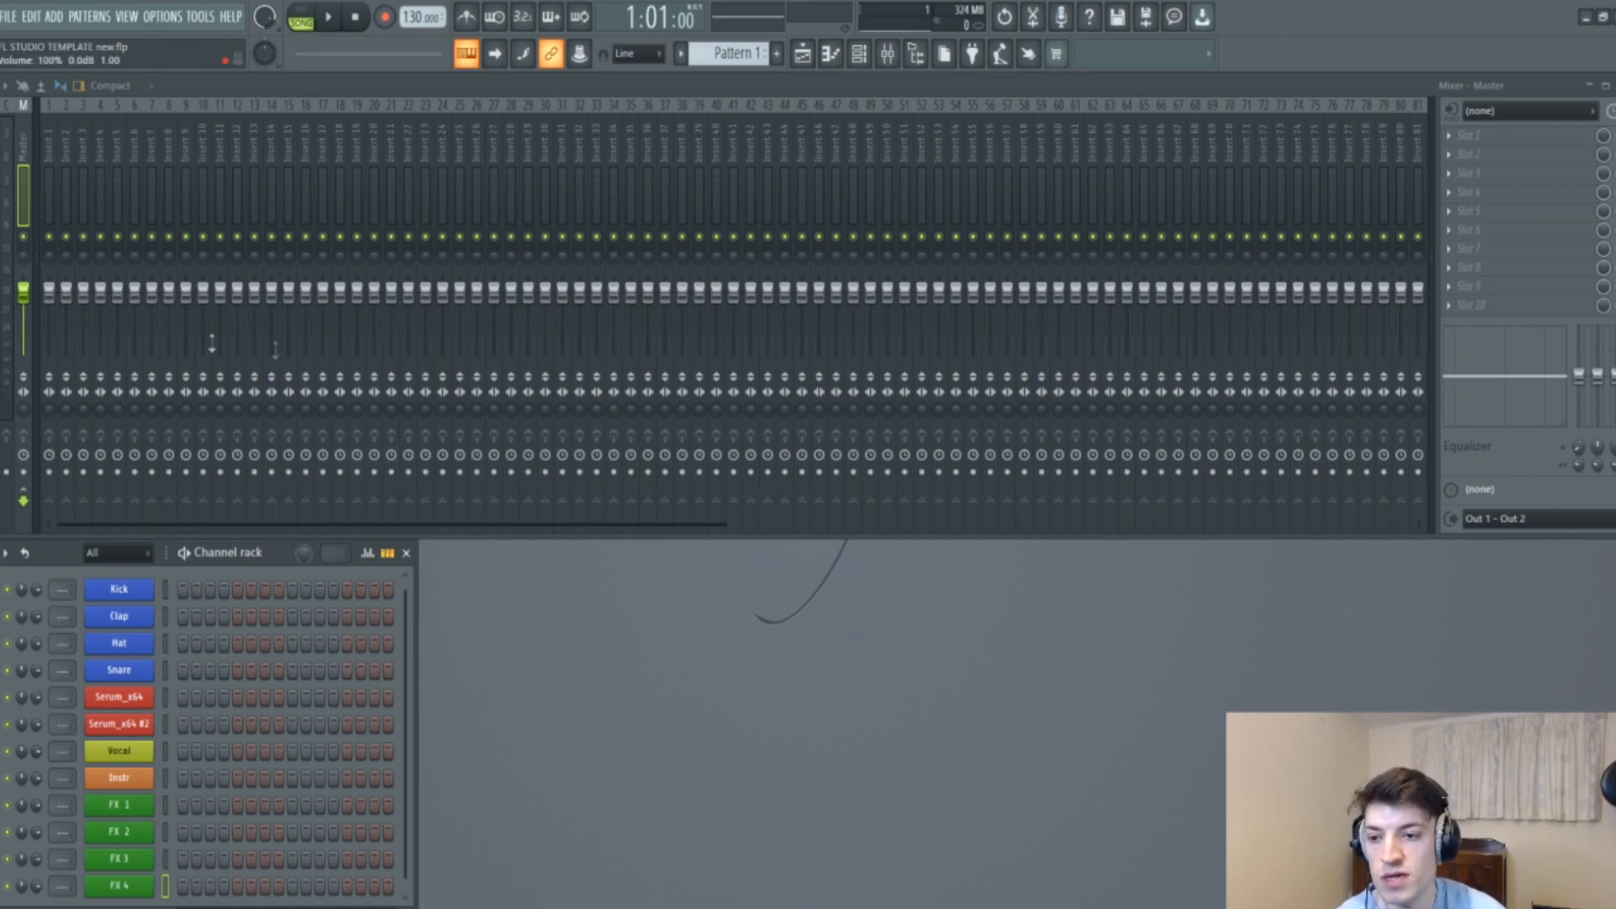
click(50, 175)
drag(49, 172, 941, 158)
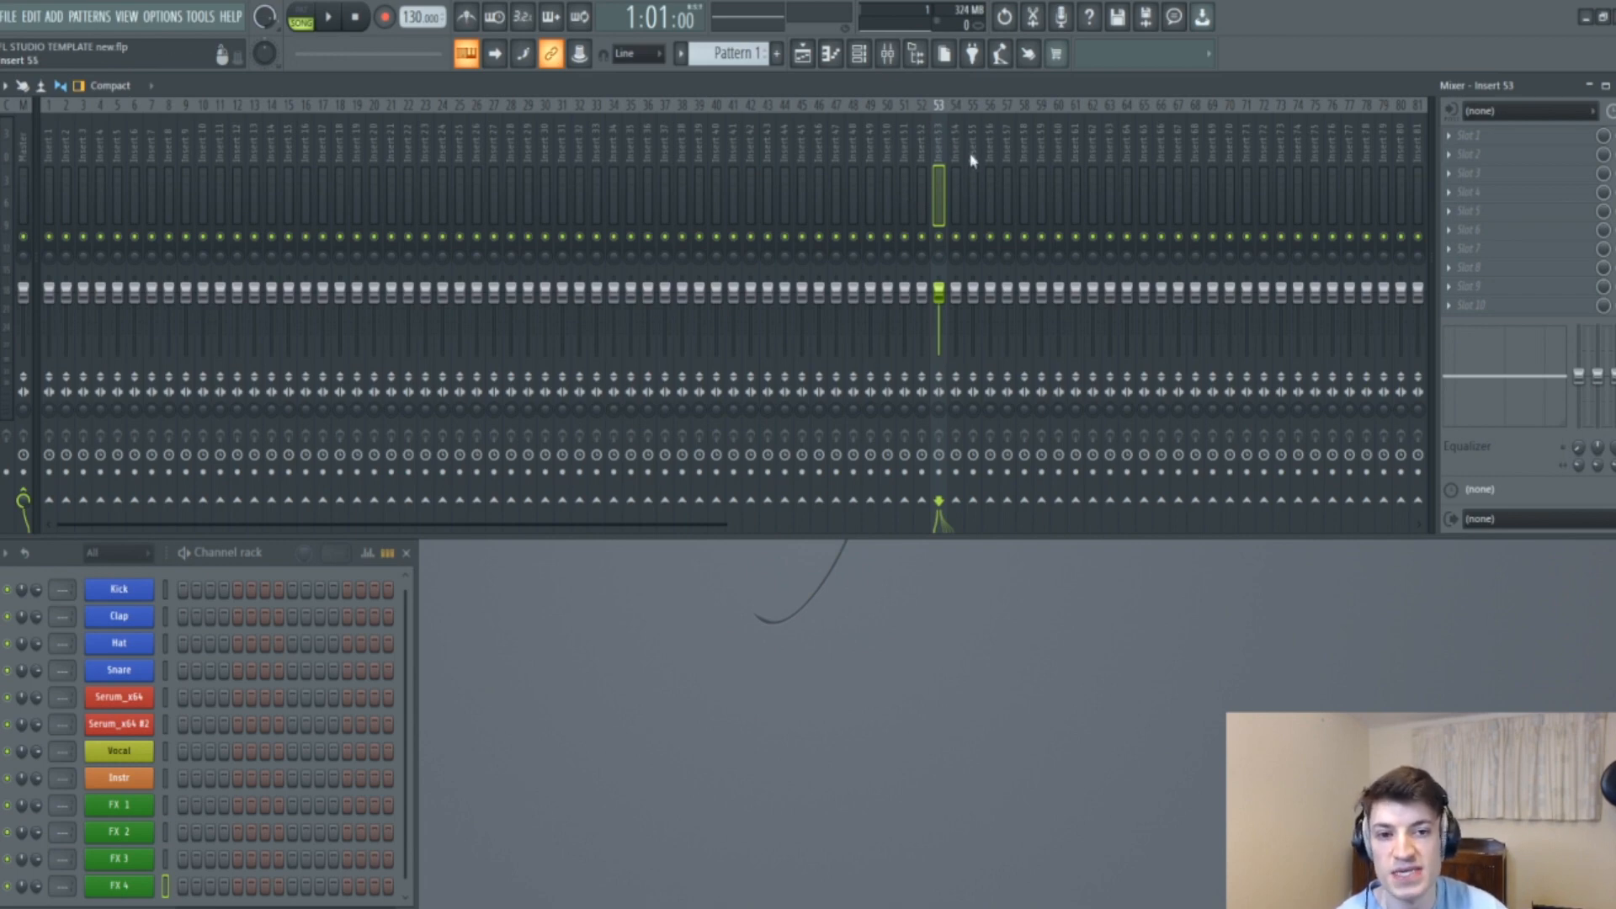
mouse_move(1009, 149)
mouse_down()
mouse_move(1370, 169)
mouse_move(1025, 169)
mouse_up()
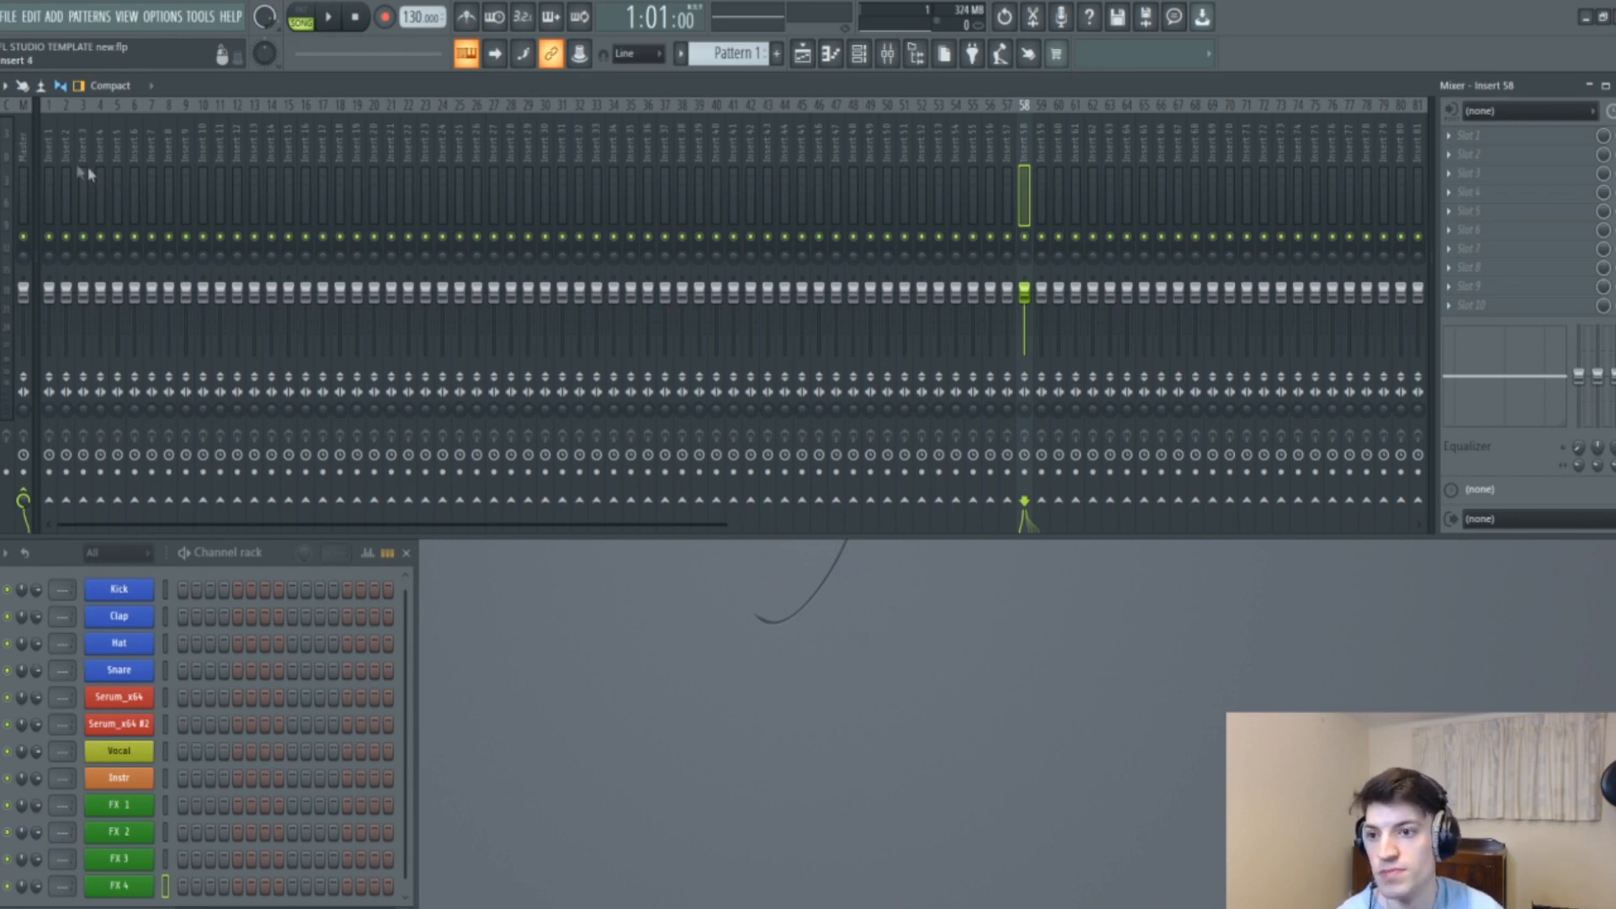
Rename mixer track Insert 1 to Kick 1 and color it Royal Blue #4460C1.
click(53, 168)
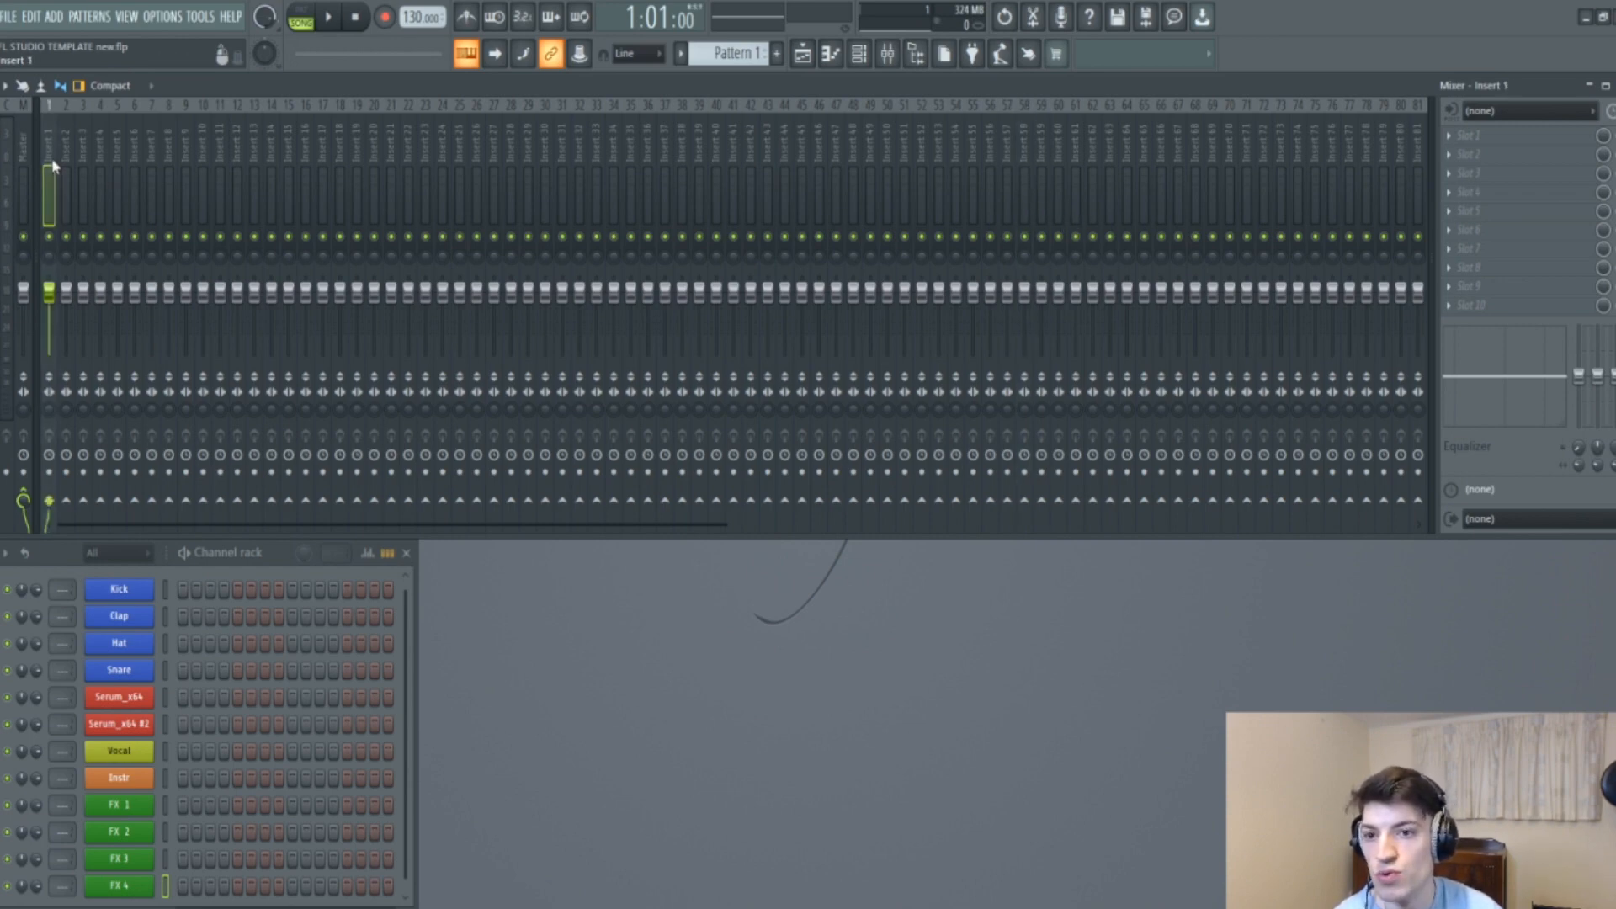
mouse_move(52, 161)
mouse_down()
mouse_move(429, 164)
mouse_move(49, 181)
mouse_up()
right_click(56, 100)
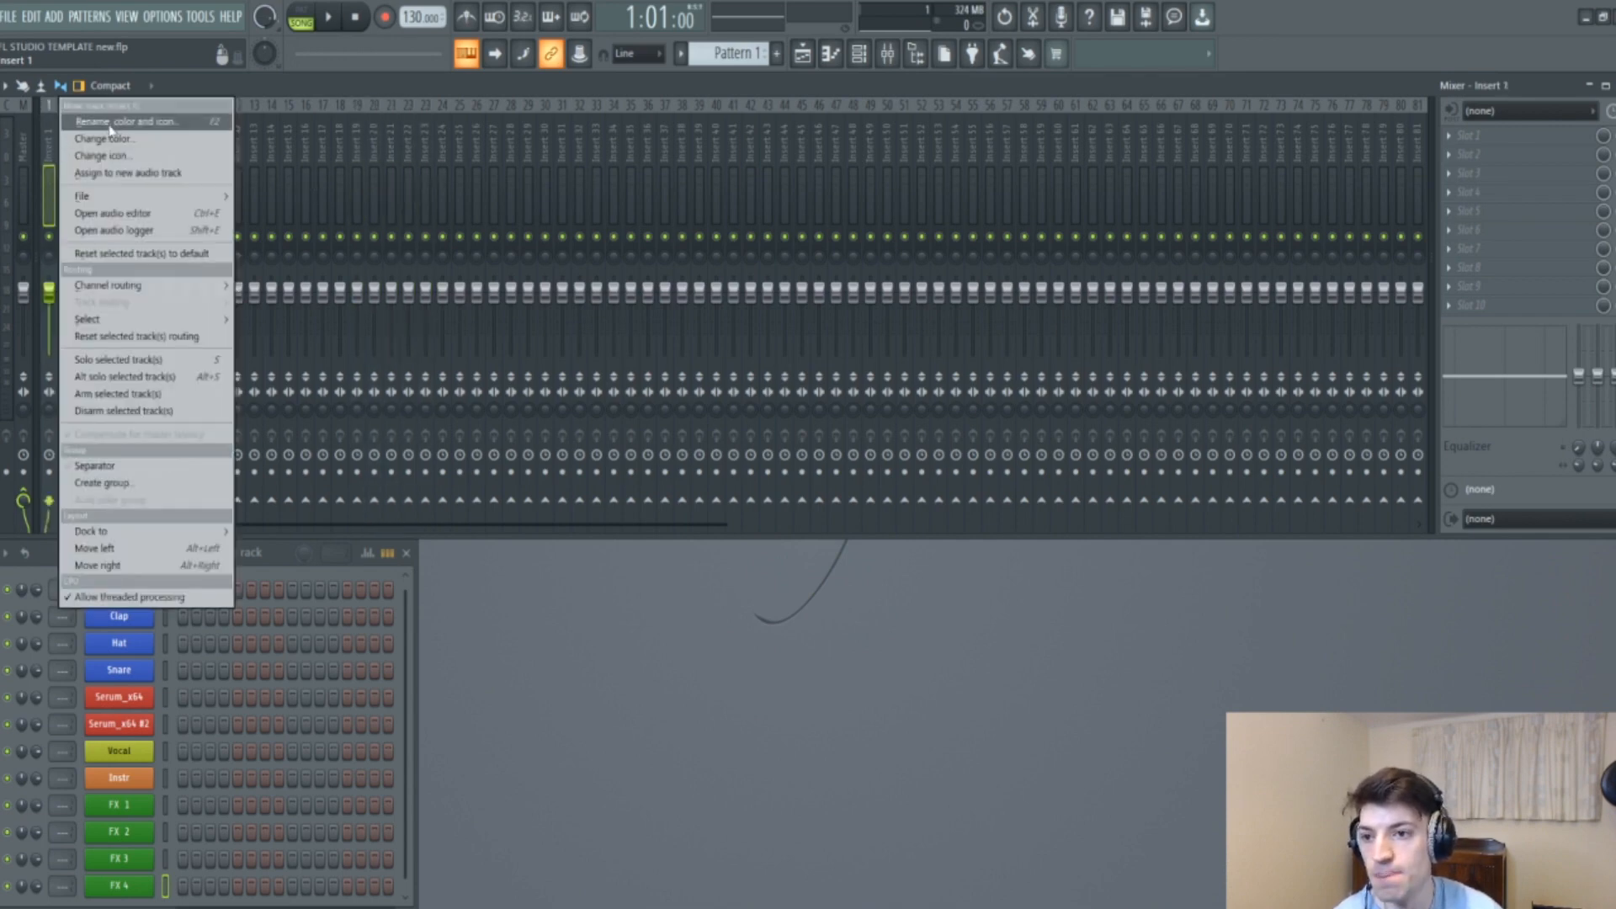
click(108, 123)
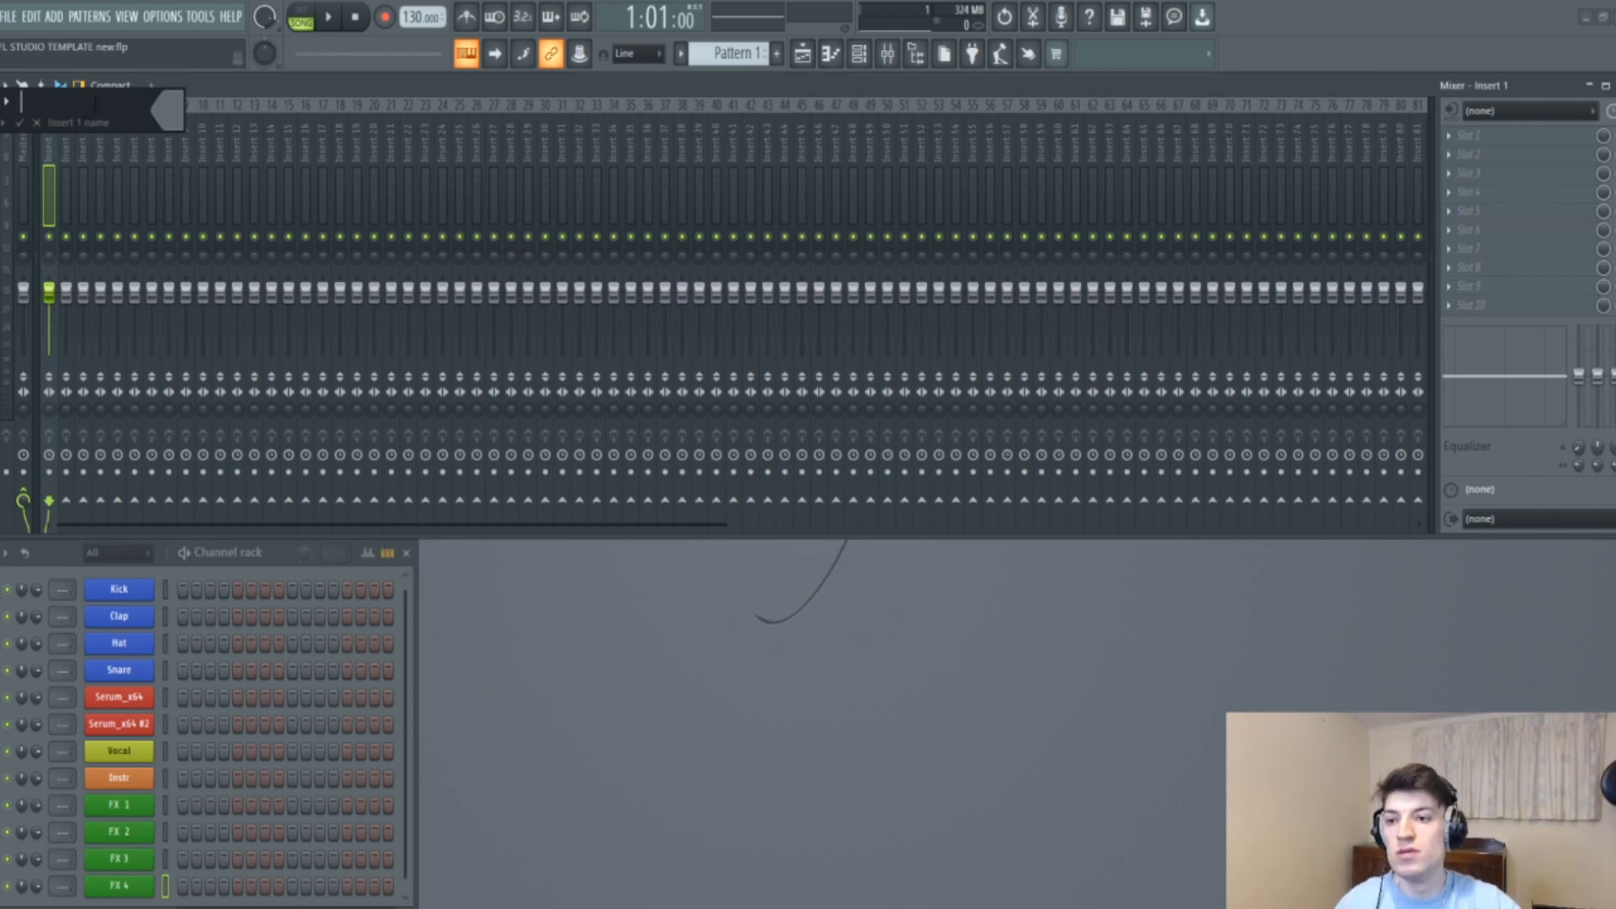
text(Kick 1)
key(Return)
click(254, 402)
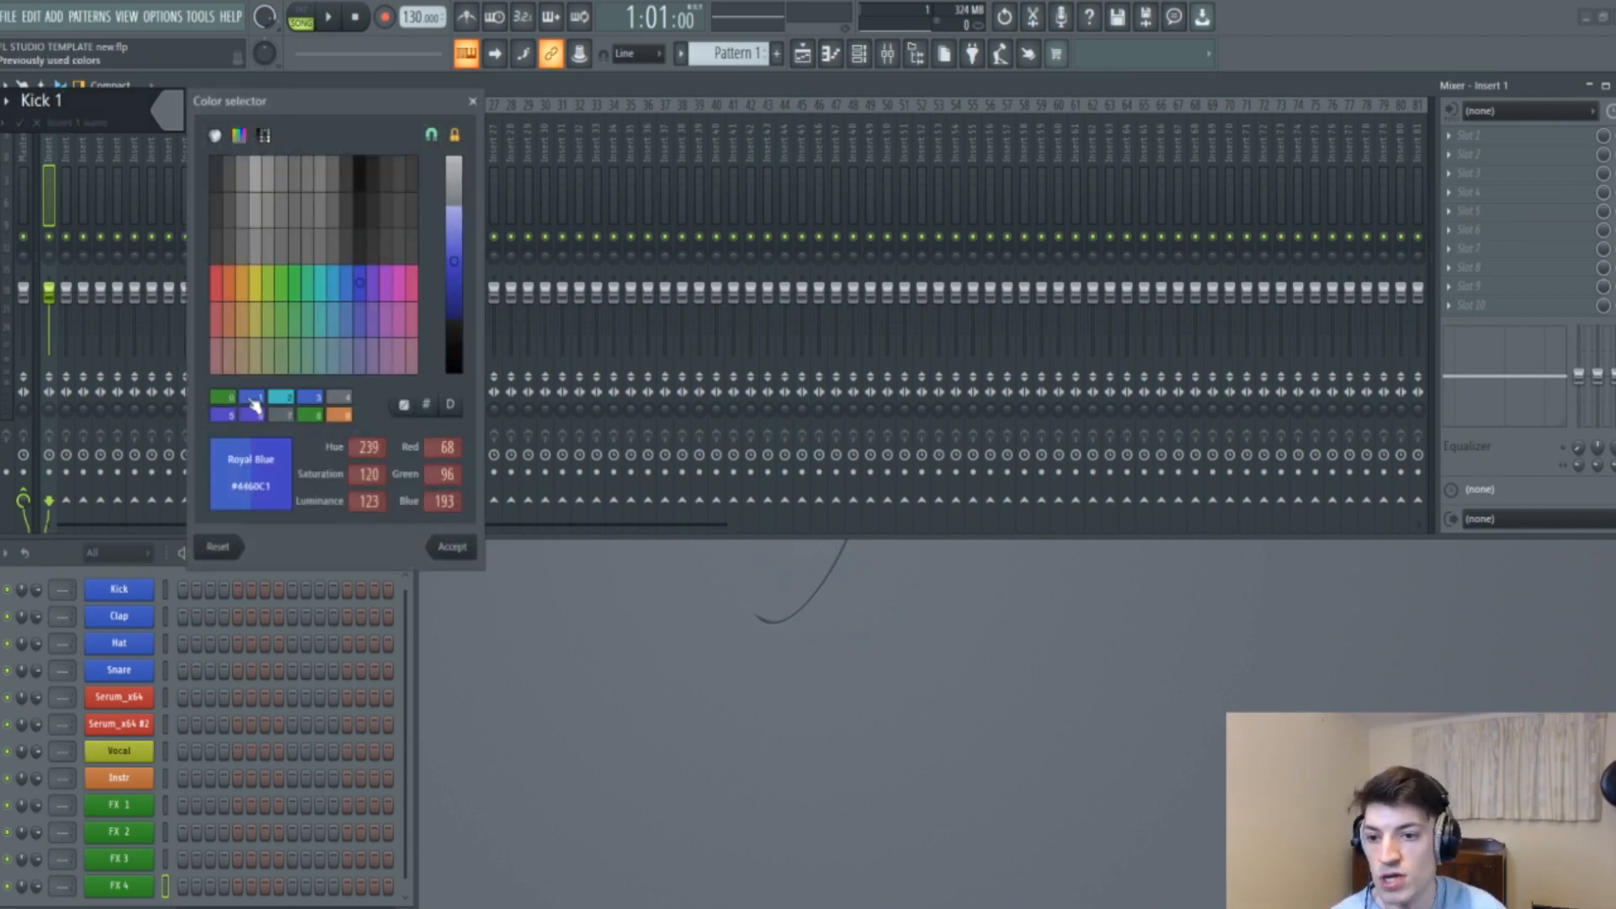
click(455, 554)
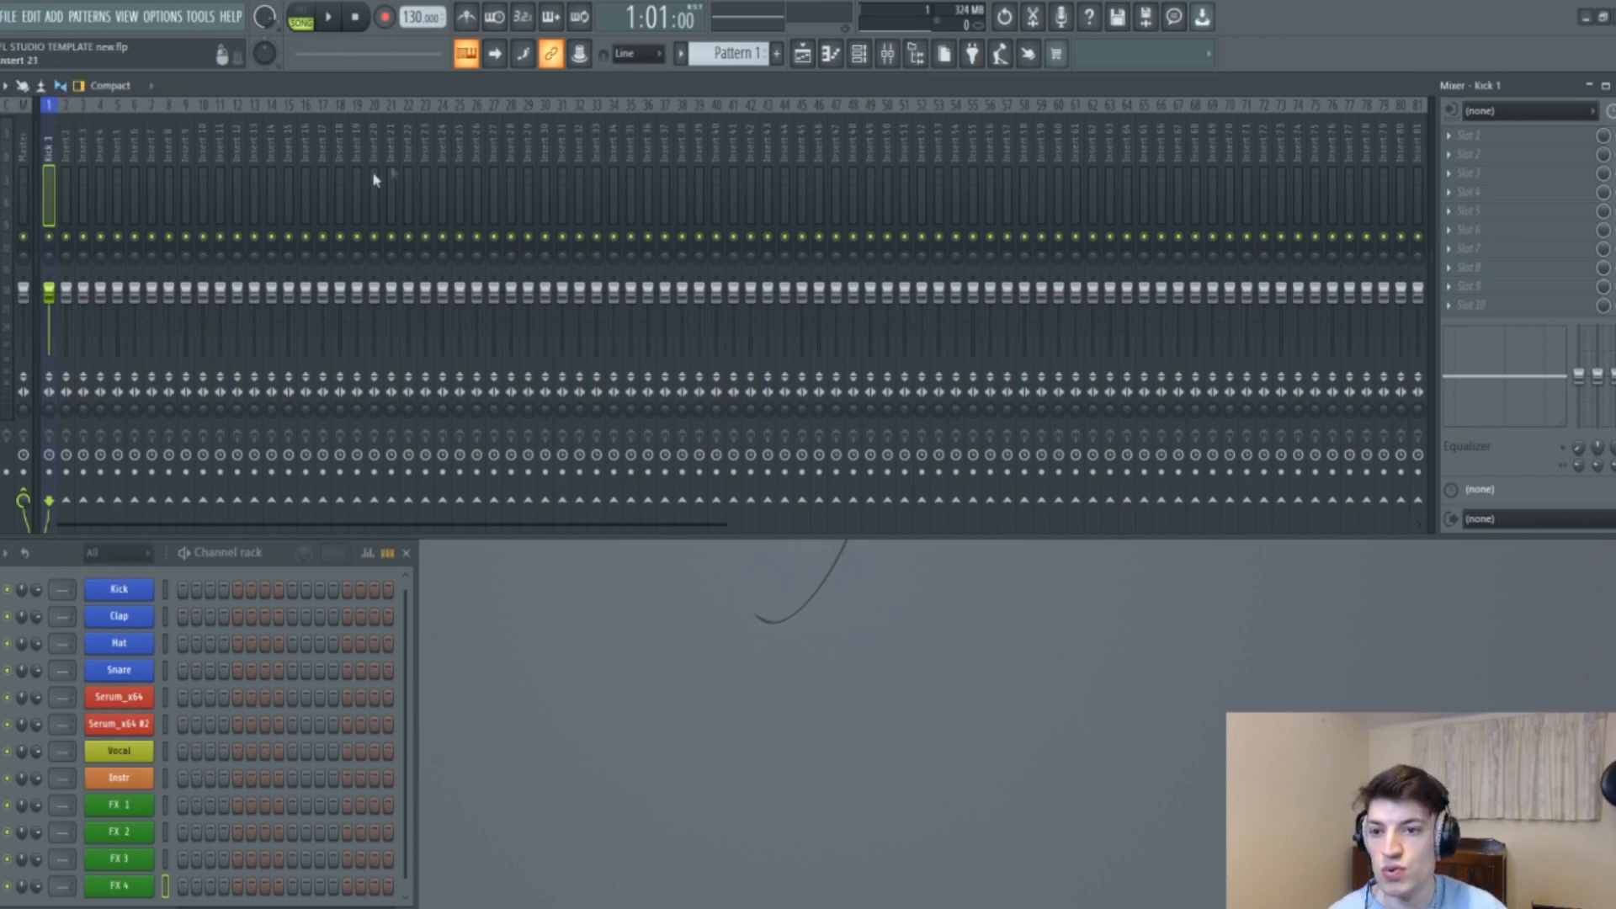
Rename mixer track Insert 2 to Kick 2 and color it Royal Blue #4460C1.
right_click(67, 152)
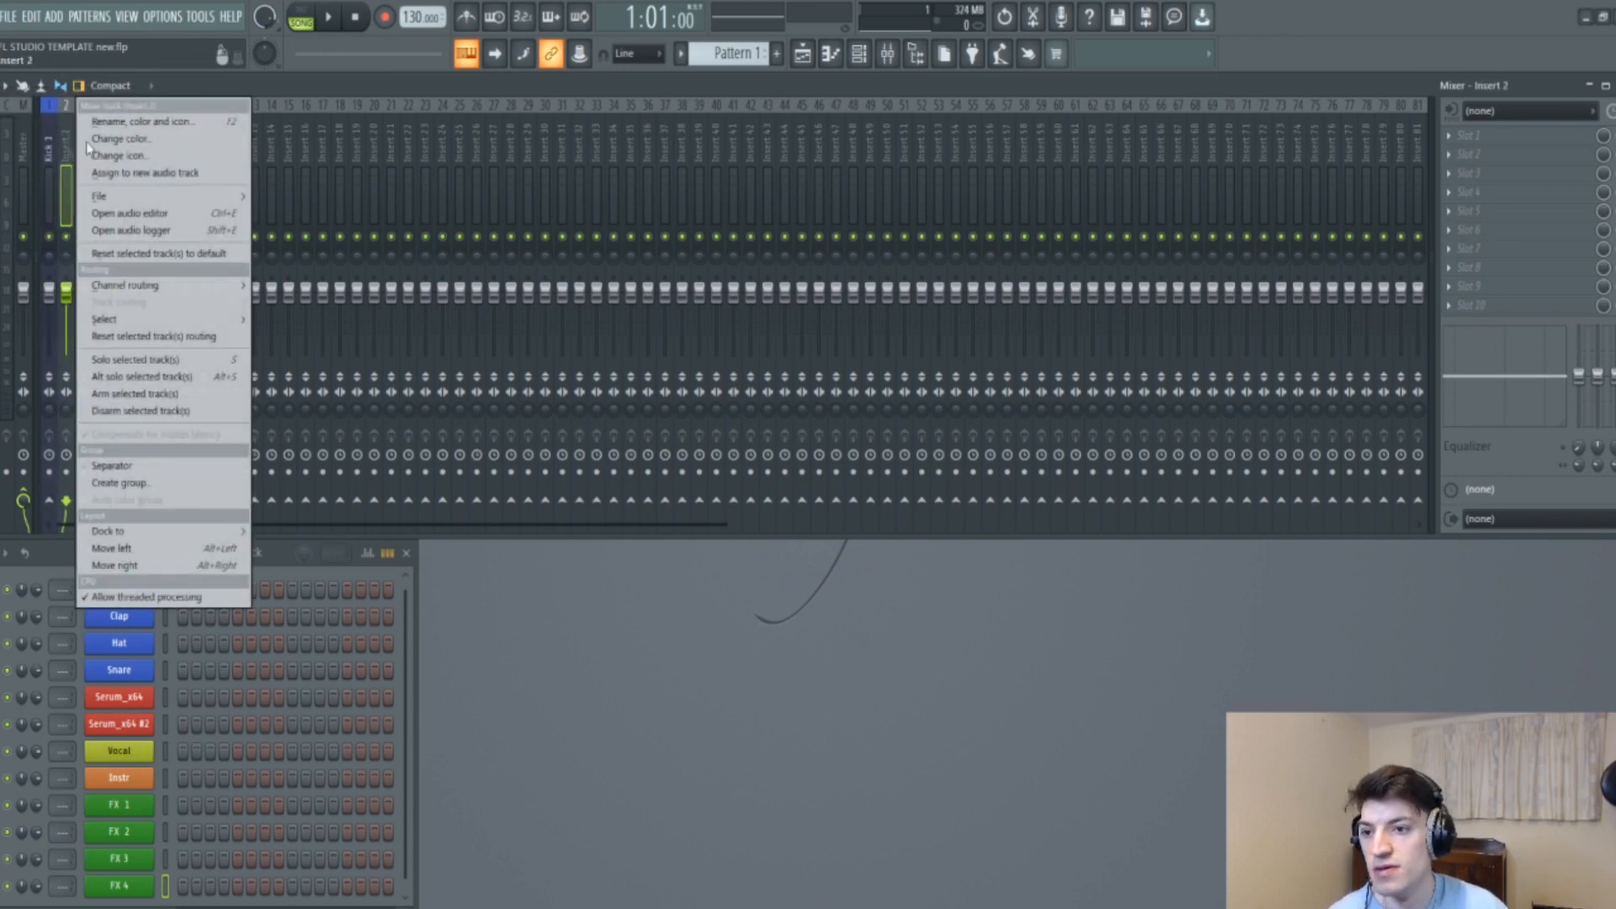
click(141, 123)
text(Kick 2)
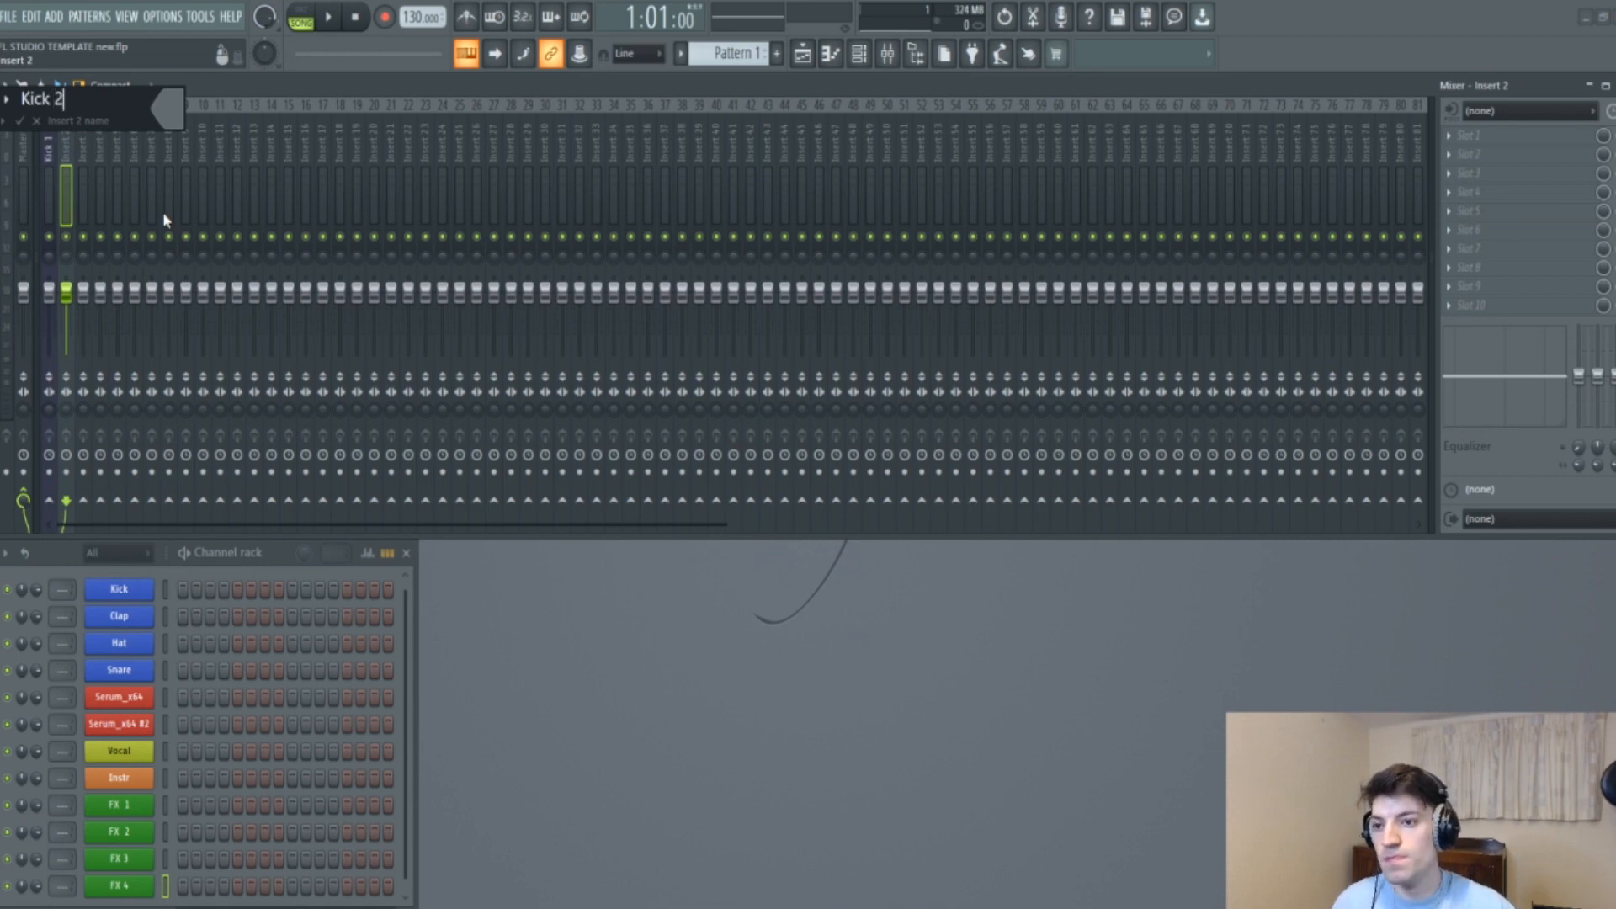
click(161, 124)
click(282, 398)
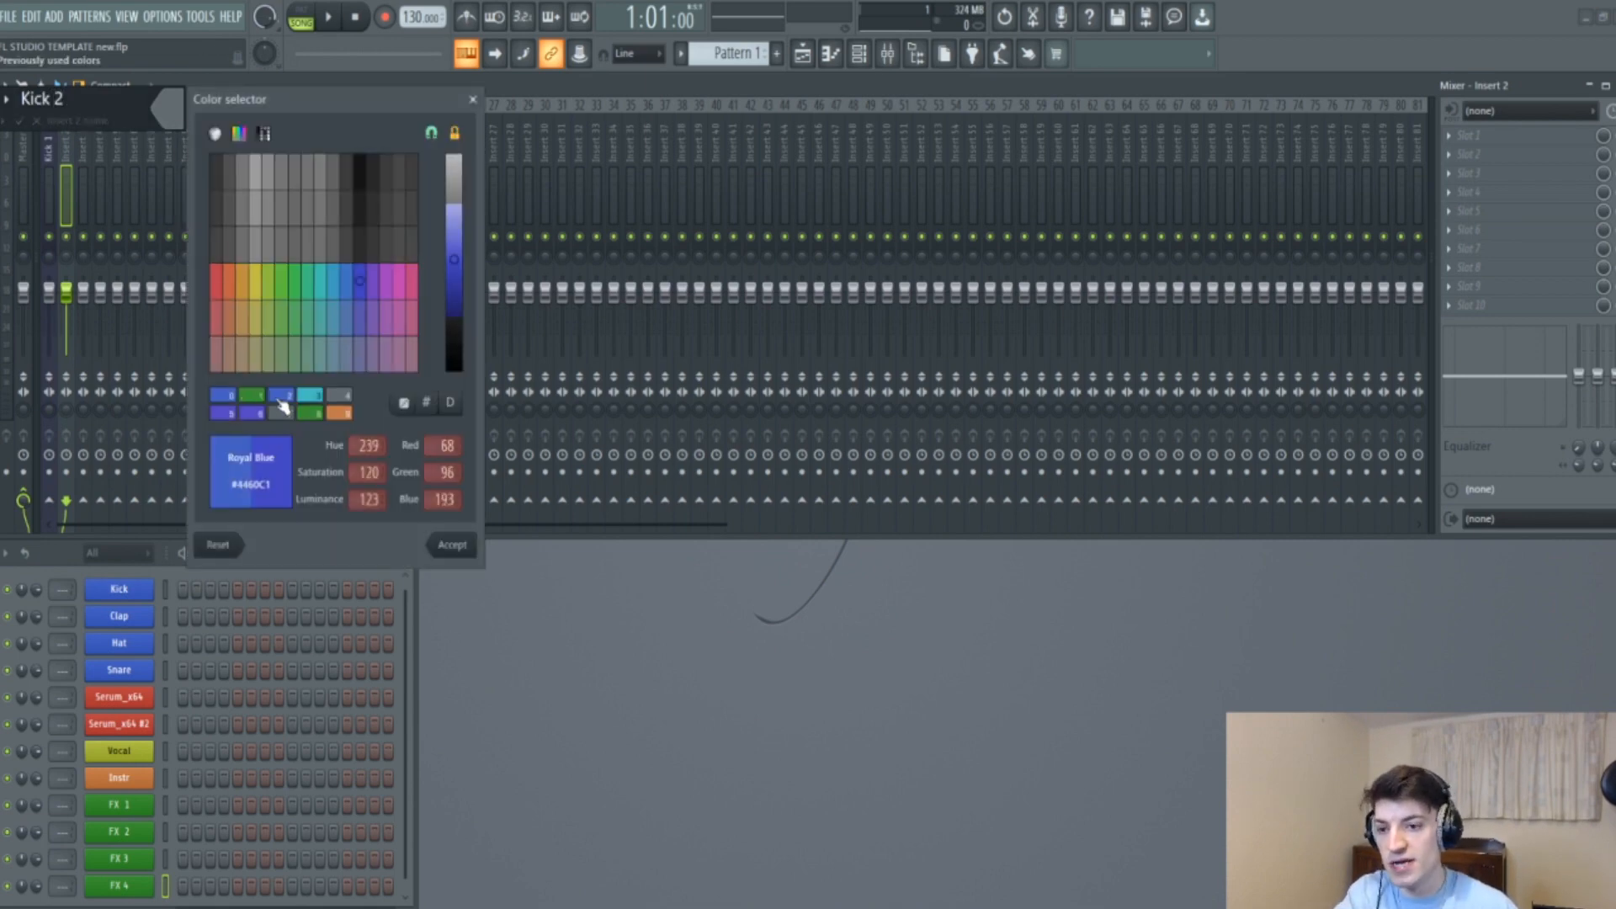
key(Return)
key(Return)
Rename mixer track Insert 3 to Clap 1 and color it Royal Blue #4460C1.
right_click(83, 155)
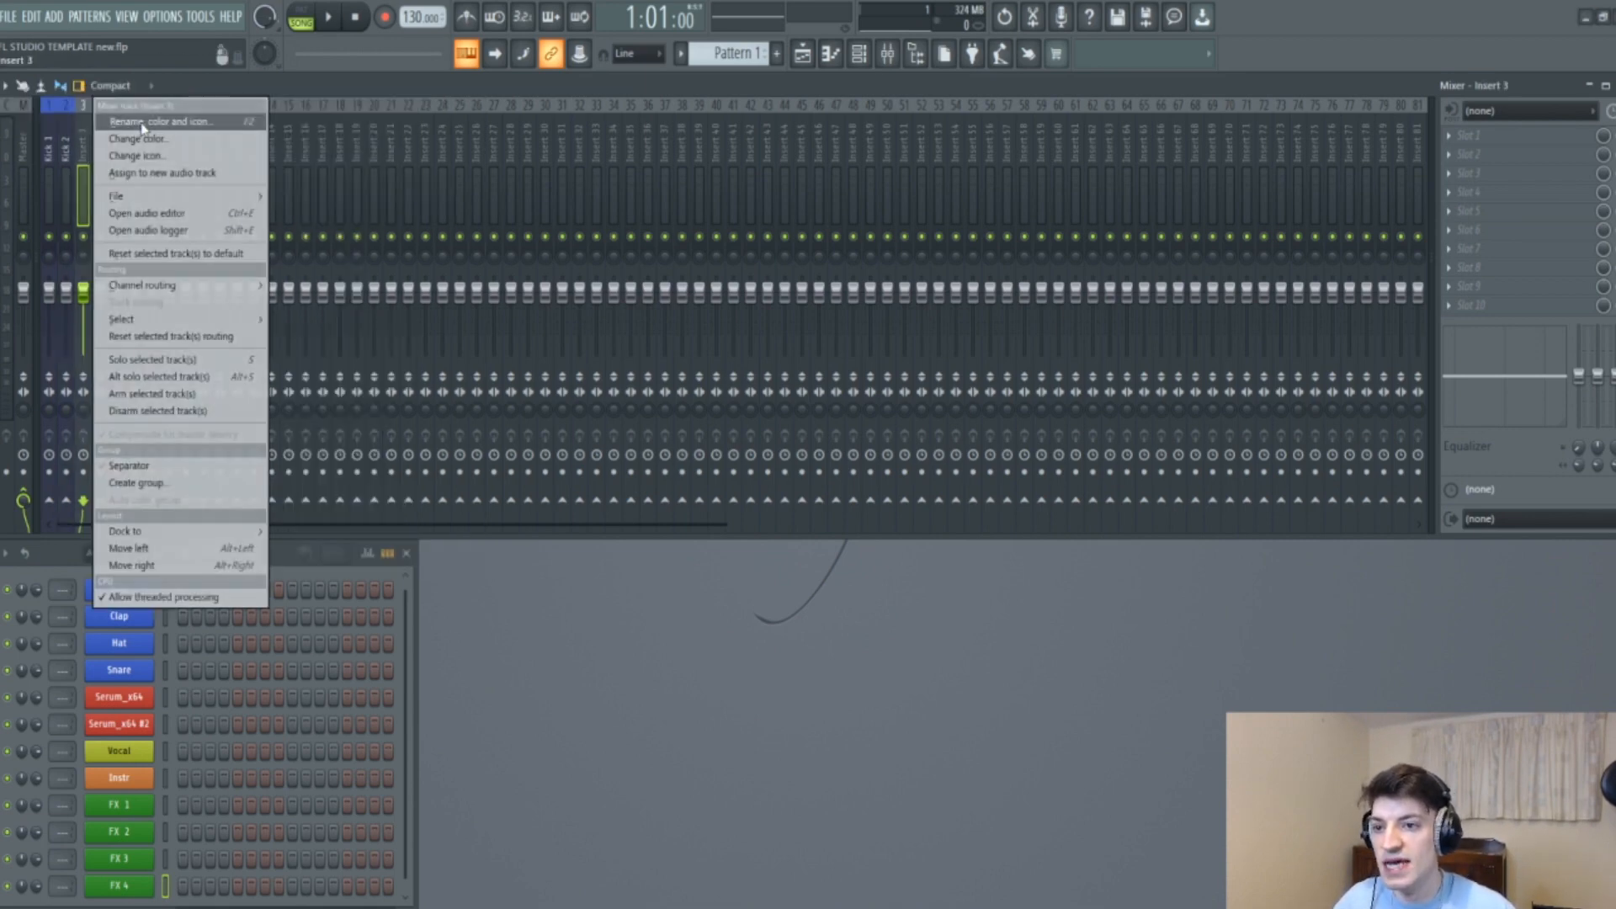
click(142, 124)
text(Clap 1)
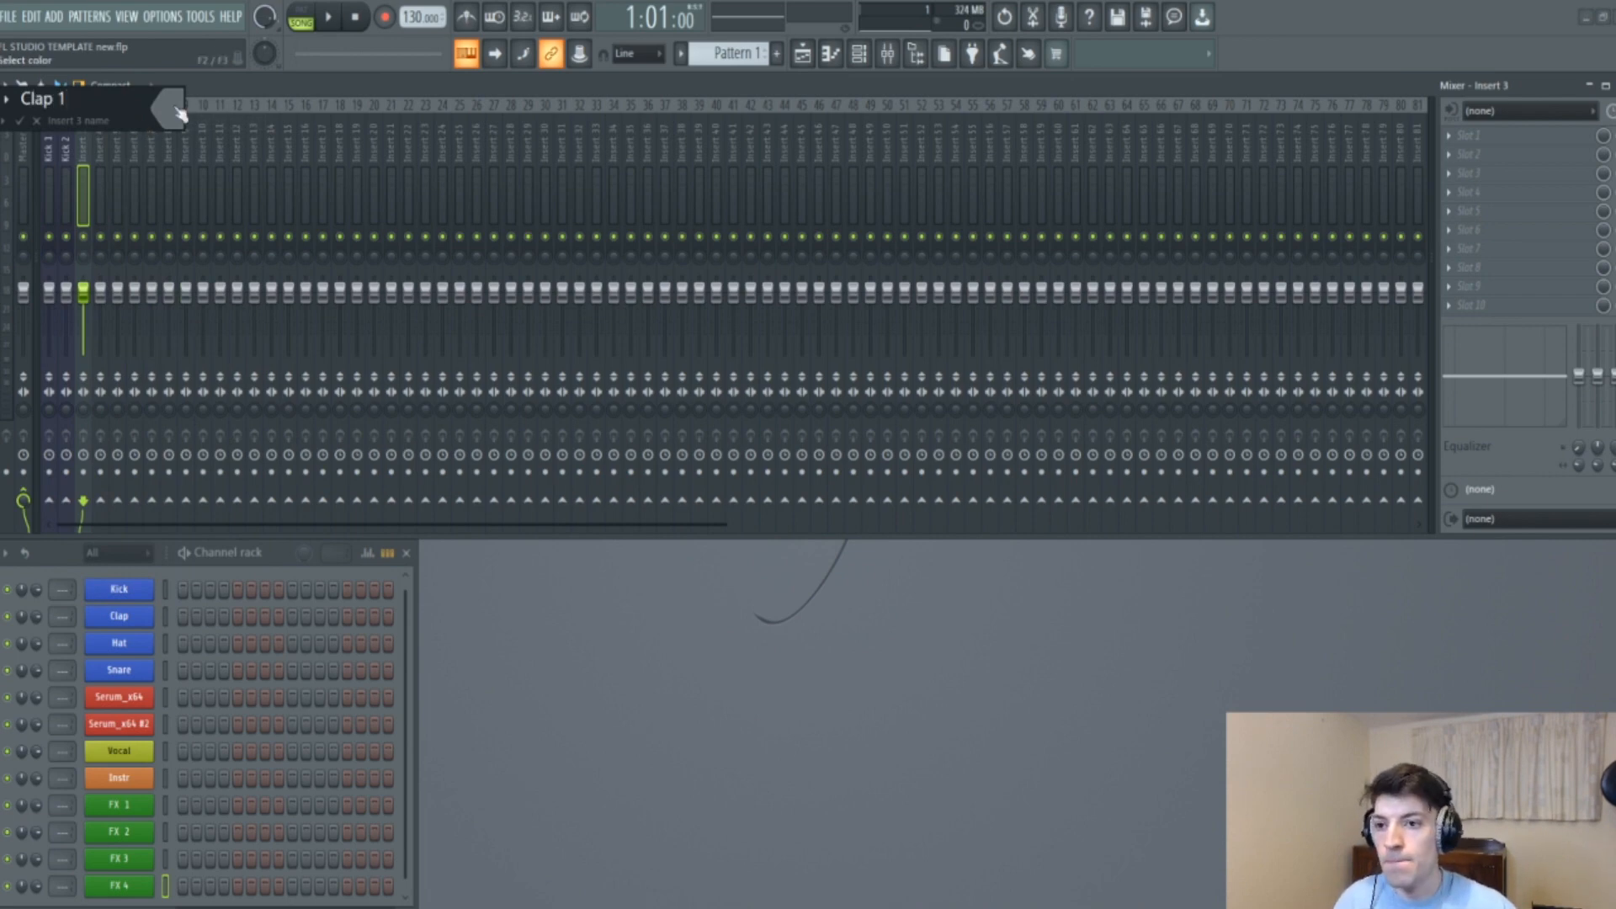
click(167, 116)
click(282, 397)
click(446, 545)
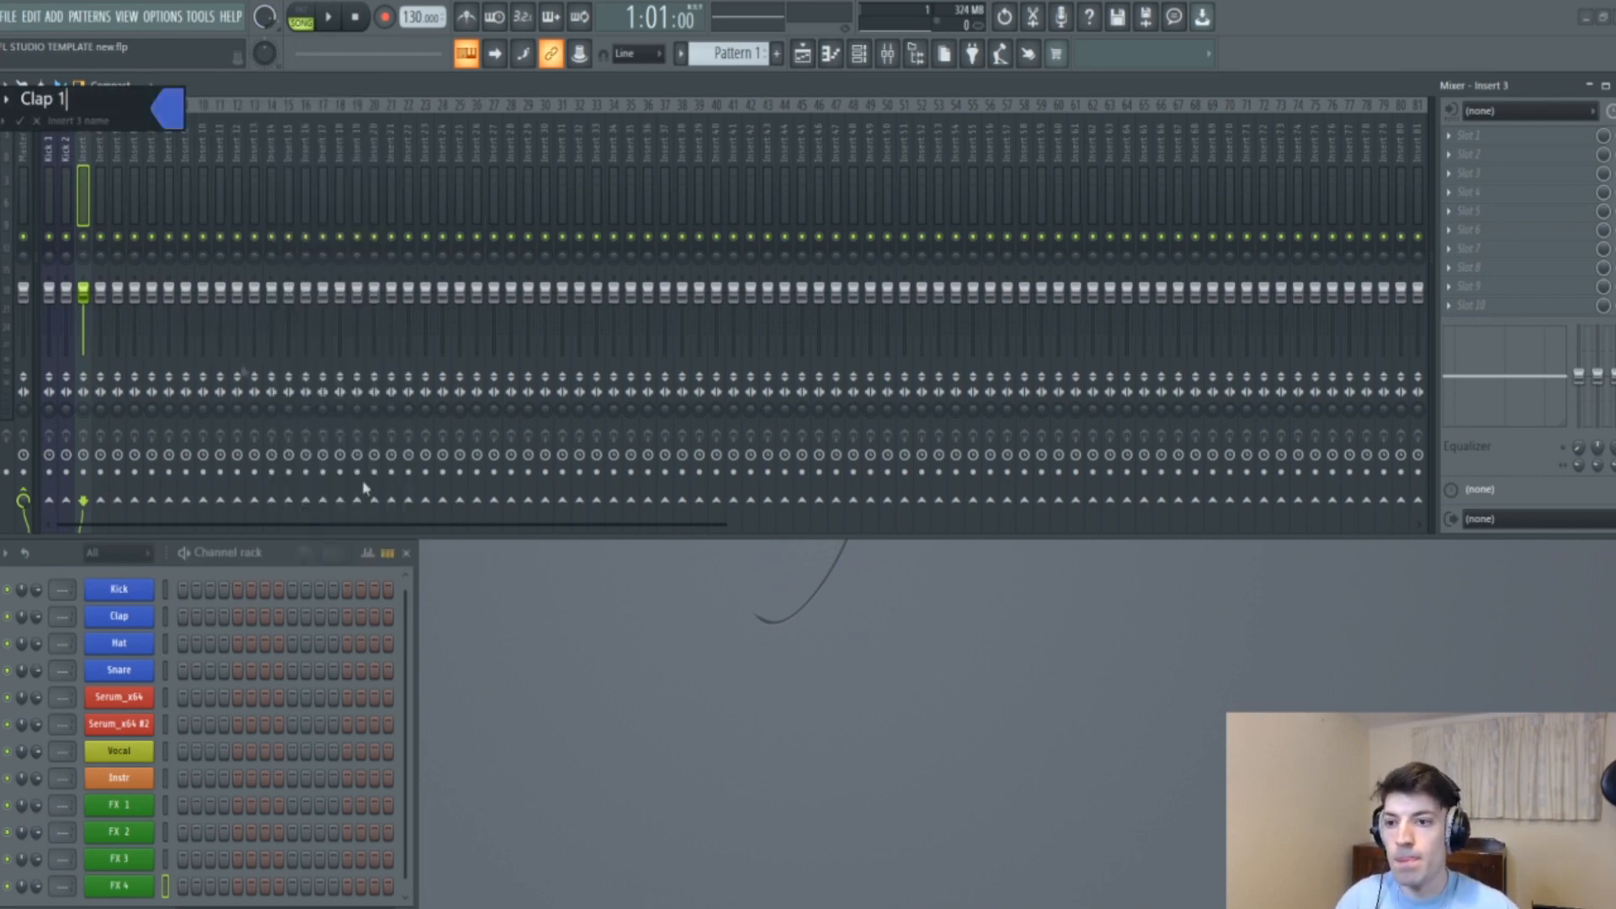
key(Return)
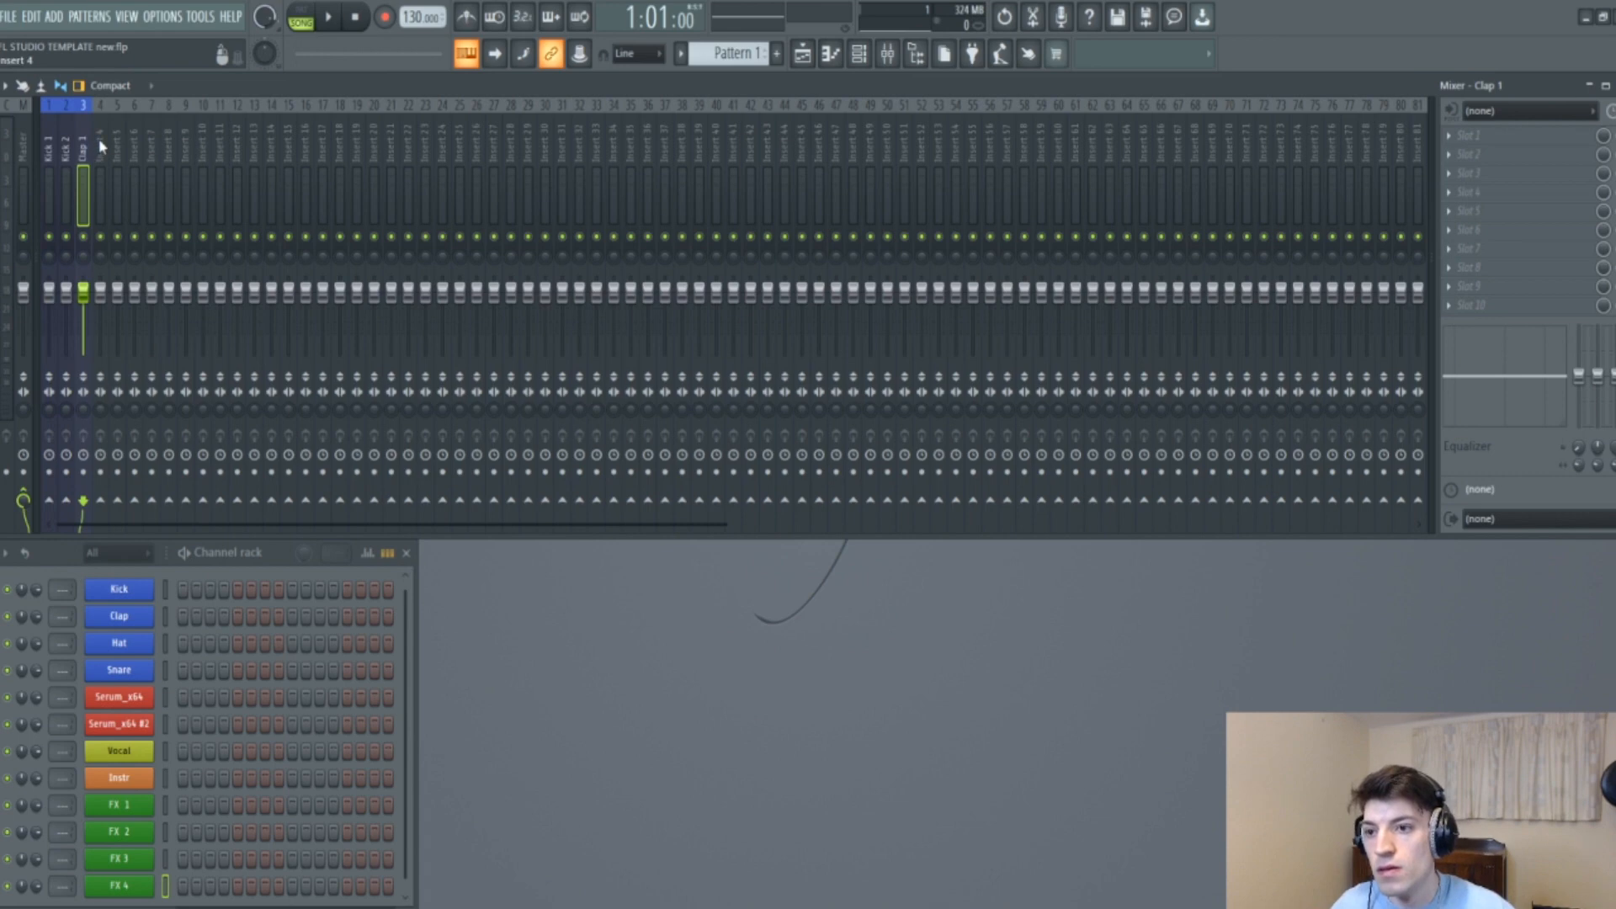
Rename mixer track Insert 4 to Clap 2 and color it Royal Blue #4460C1.
right_click(100, 147)
click(174, 156)
text(Clap 2)
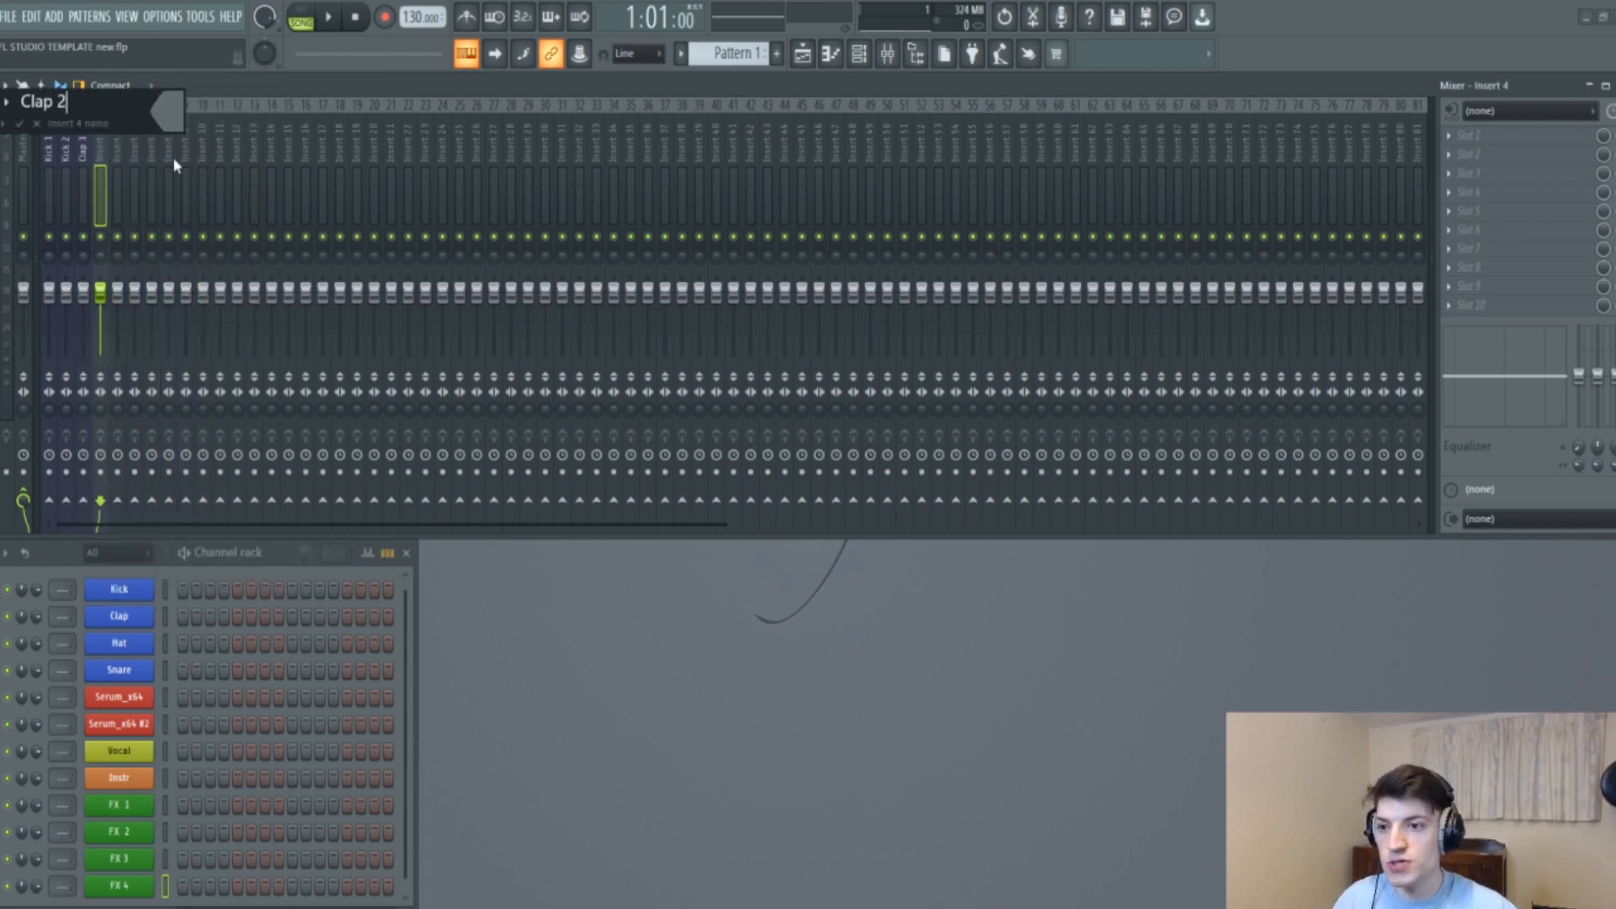
click(172, 112)
click(281, 400)
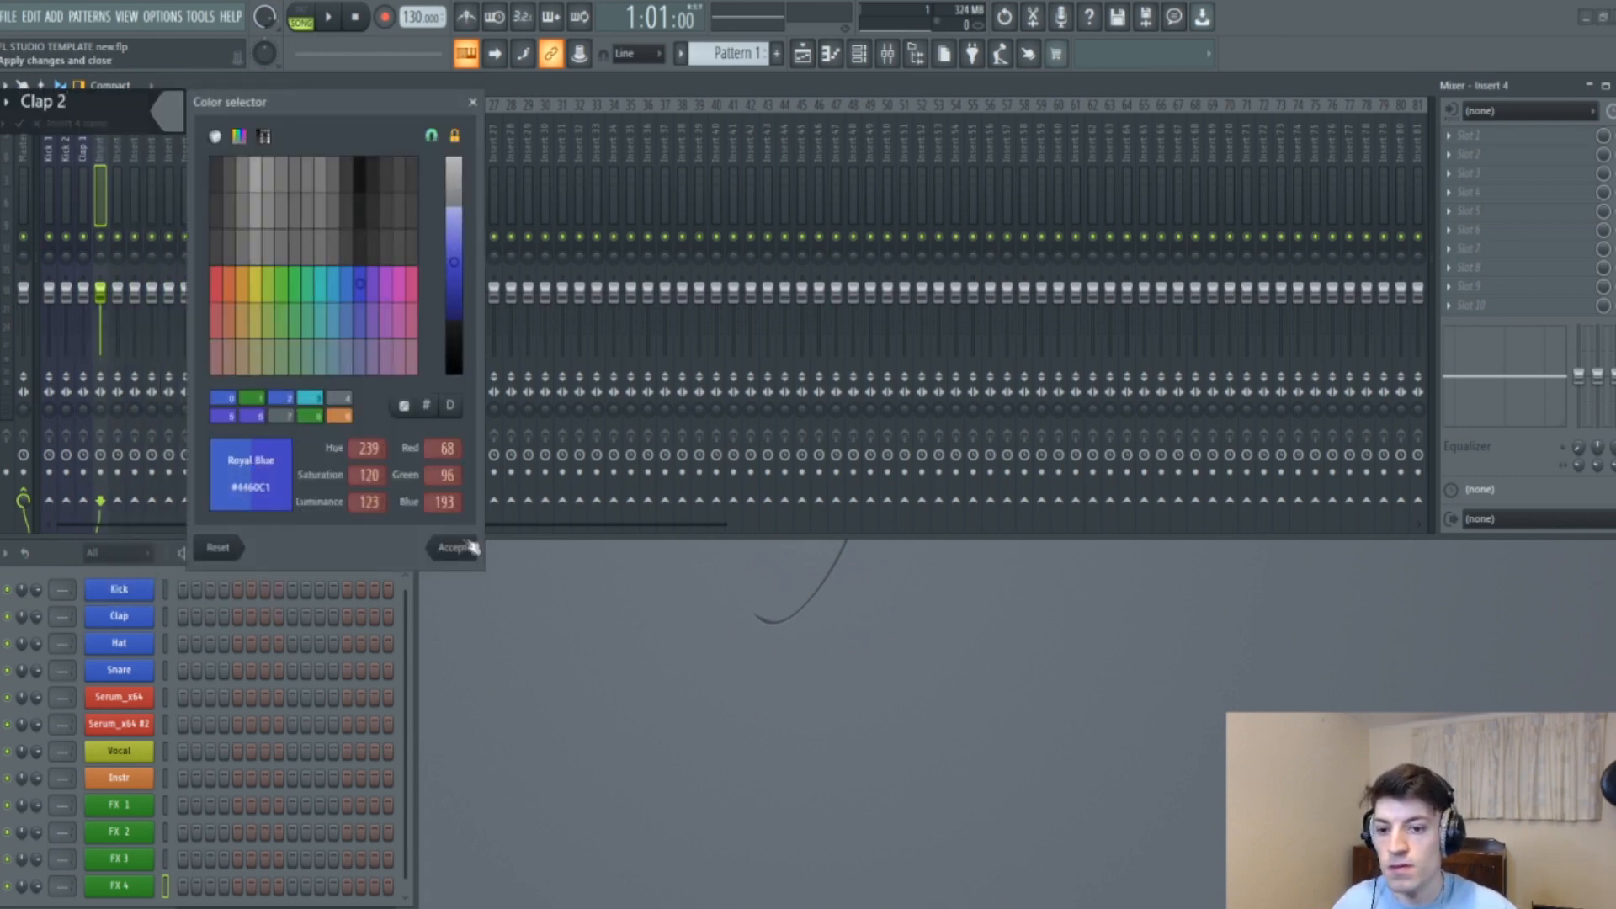
click(453, 547)
Rename mixer track Insert 5 to Clap 3 and color it Royal Blue #4460C1.
click(118, 164)
right_click(118, 164)
click(181, 187)
text(Cl)
click(171, 105)
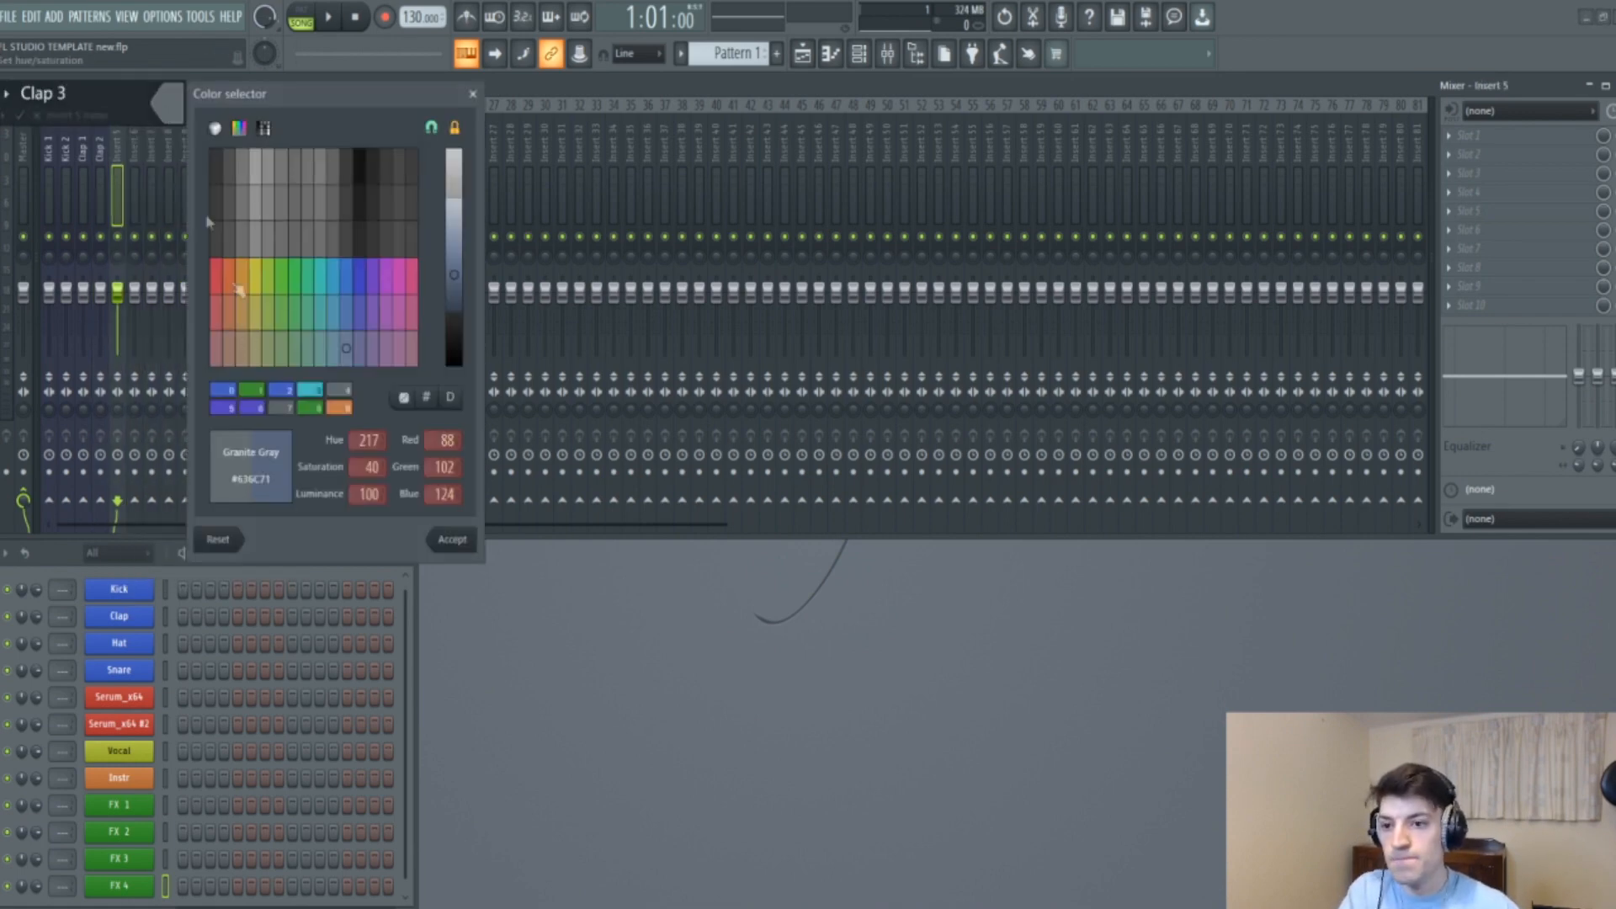
click(285, 402)
click(455, 547)
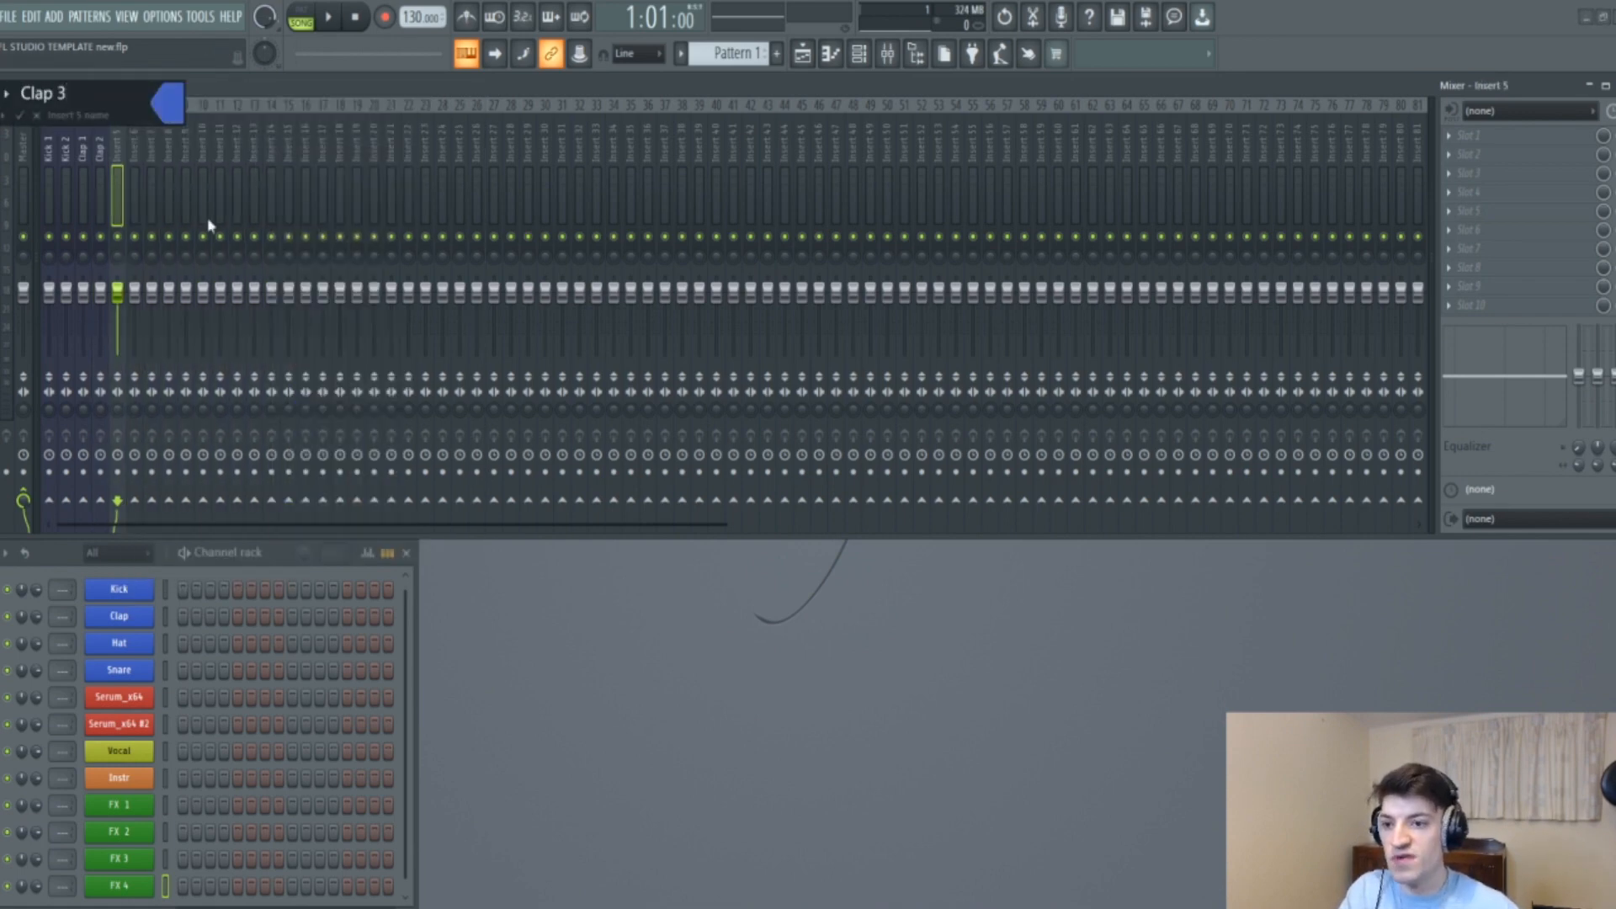
key(Return)
Rename mixer track Insert 6 to Clap 4 and color it Royal Blue #4460C1.
right_click(139, 160)
click(211, 181)
text(Clap 4)
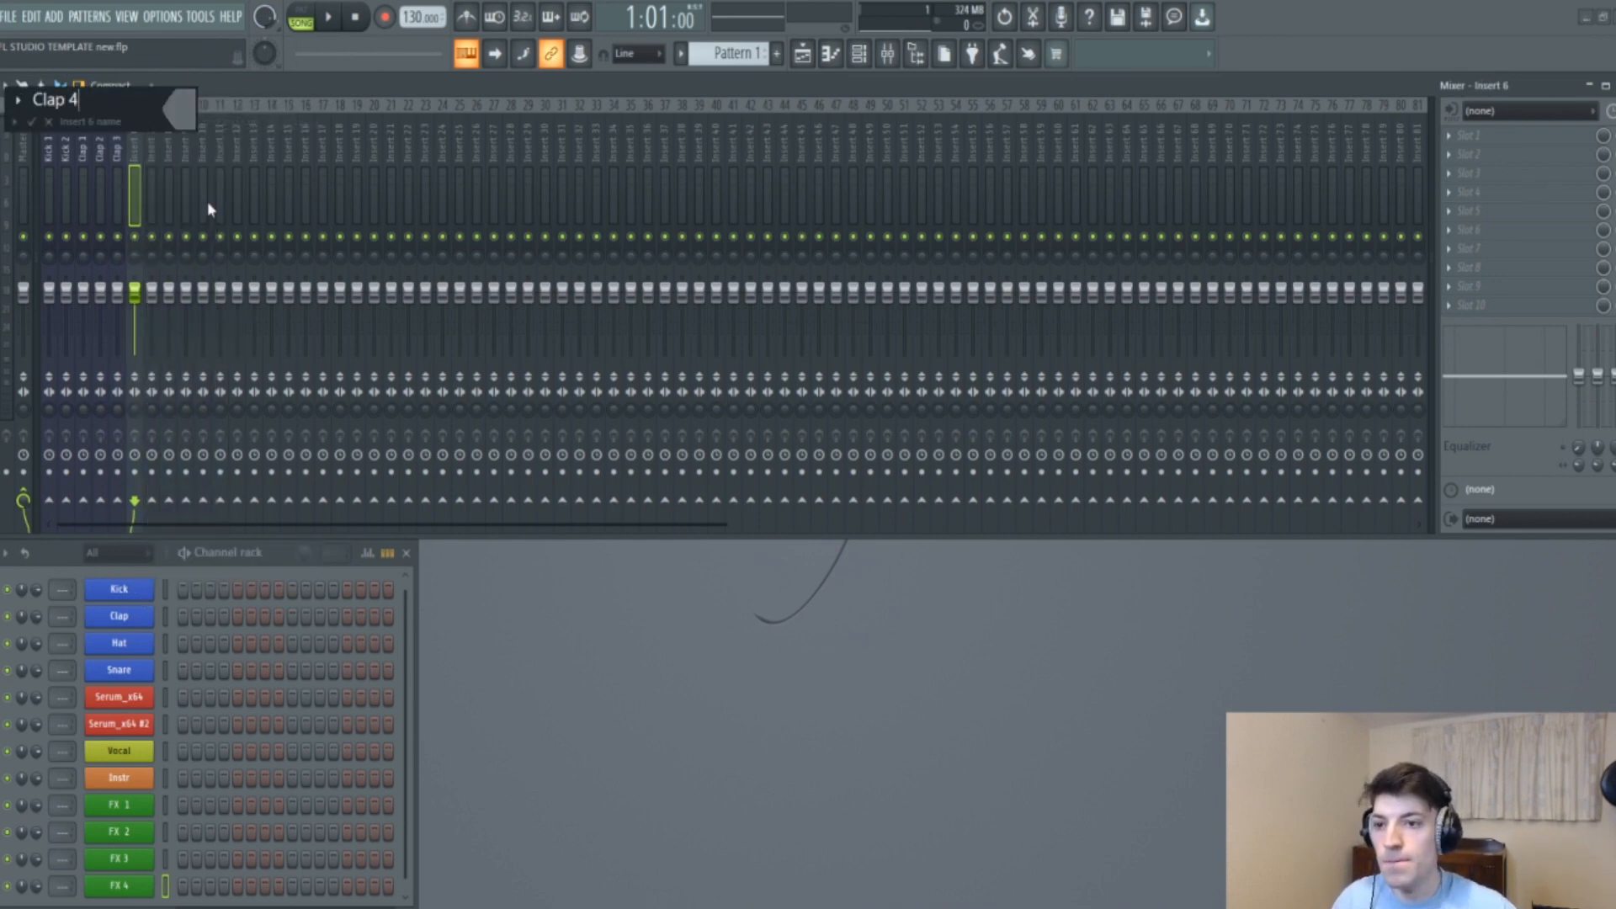
click(172, 106)
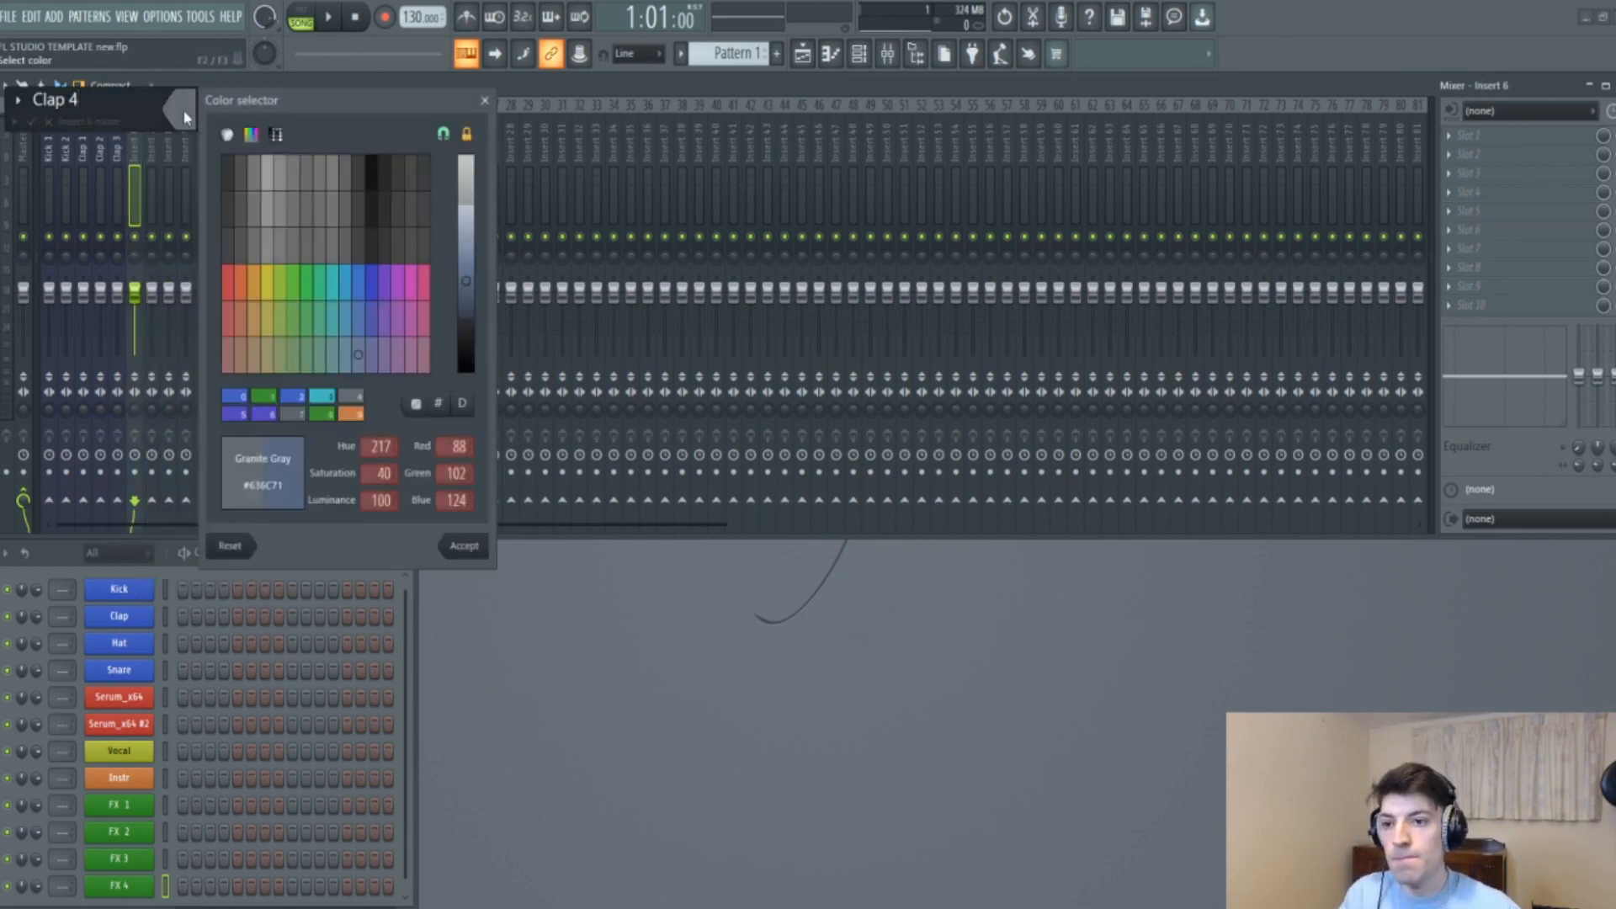
click(296, 404)
click(467, 551)
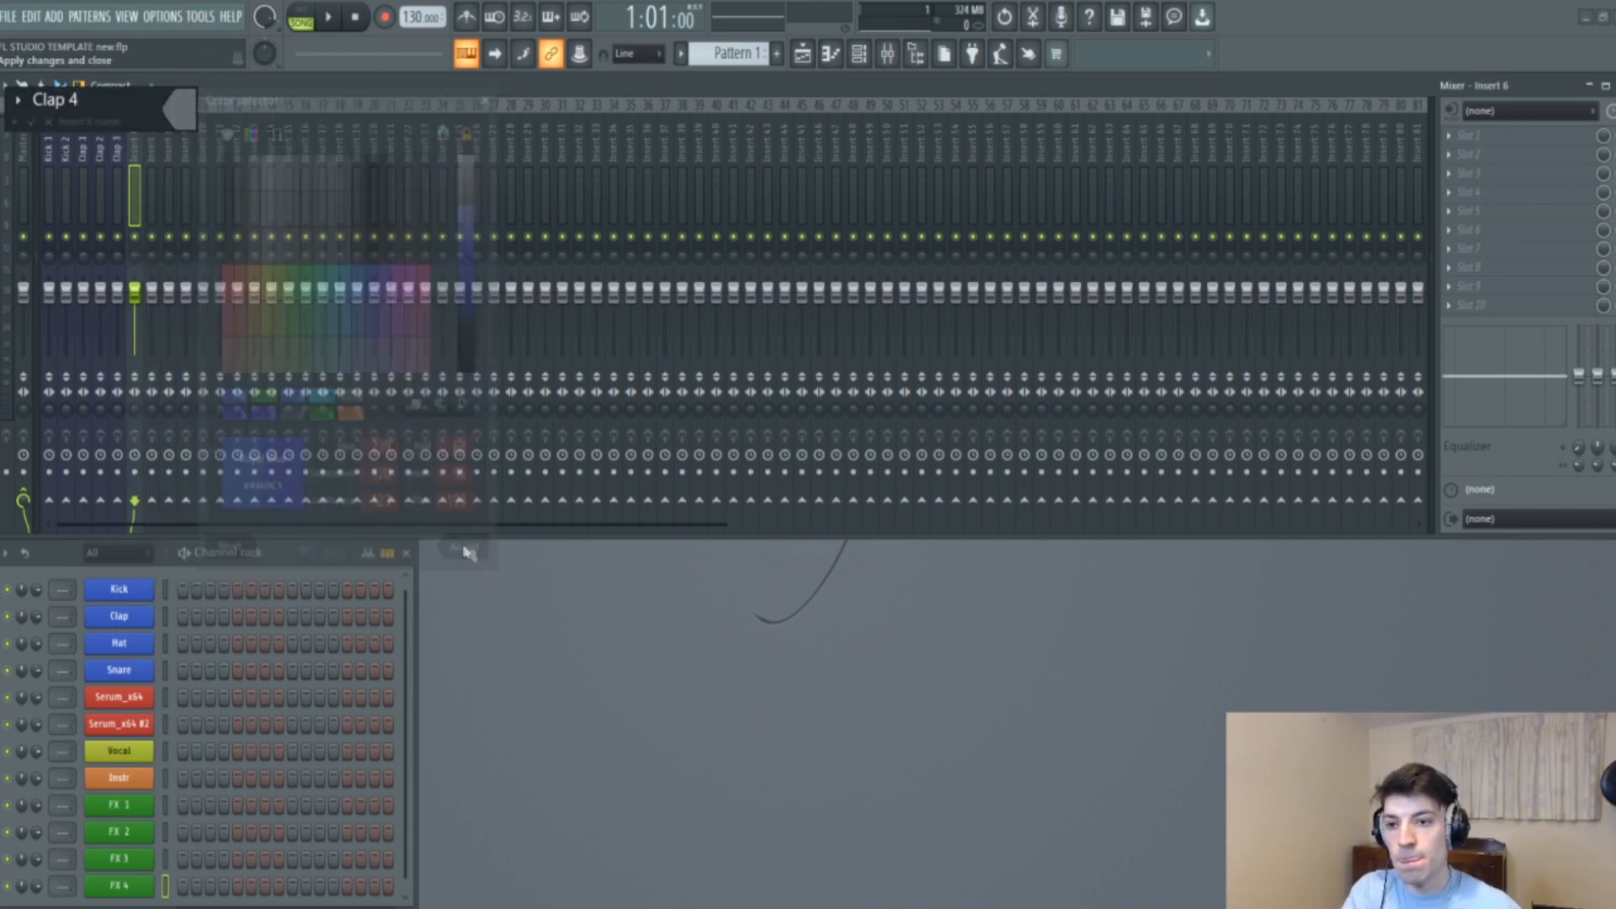
Rename mixer track Insert 7 to Snare 1 and color it Royal Blue #4460C1.
right_click(154, 164)
click(239, 119)
text(Snare 1)
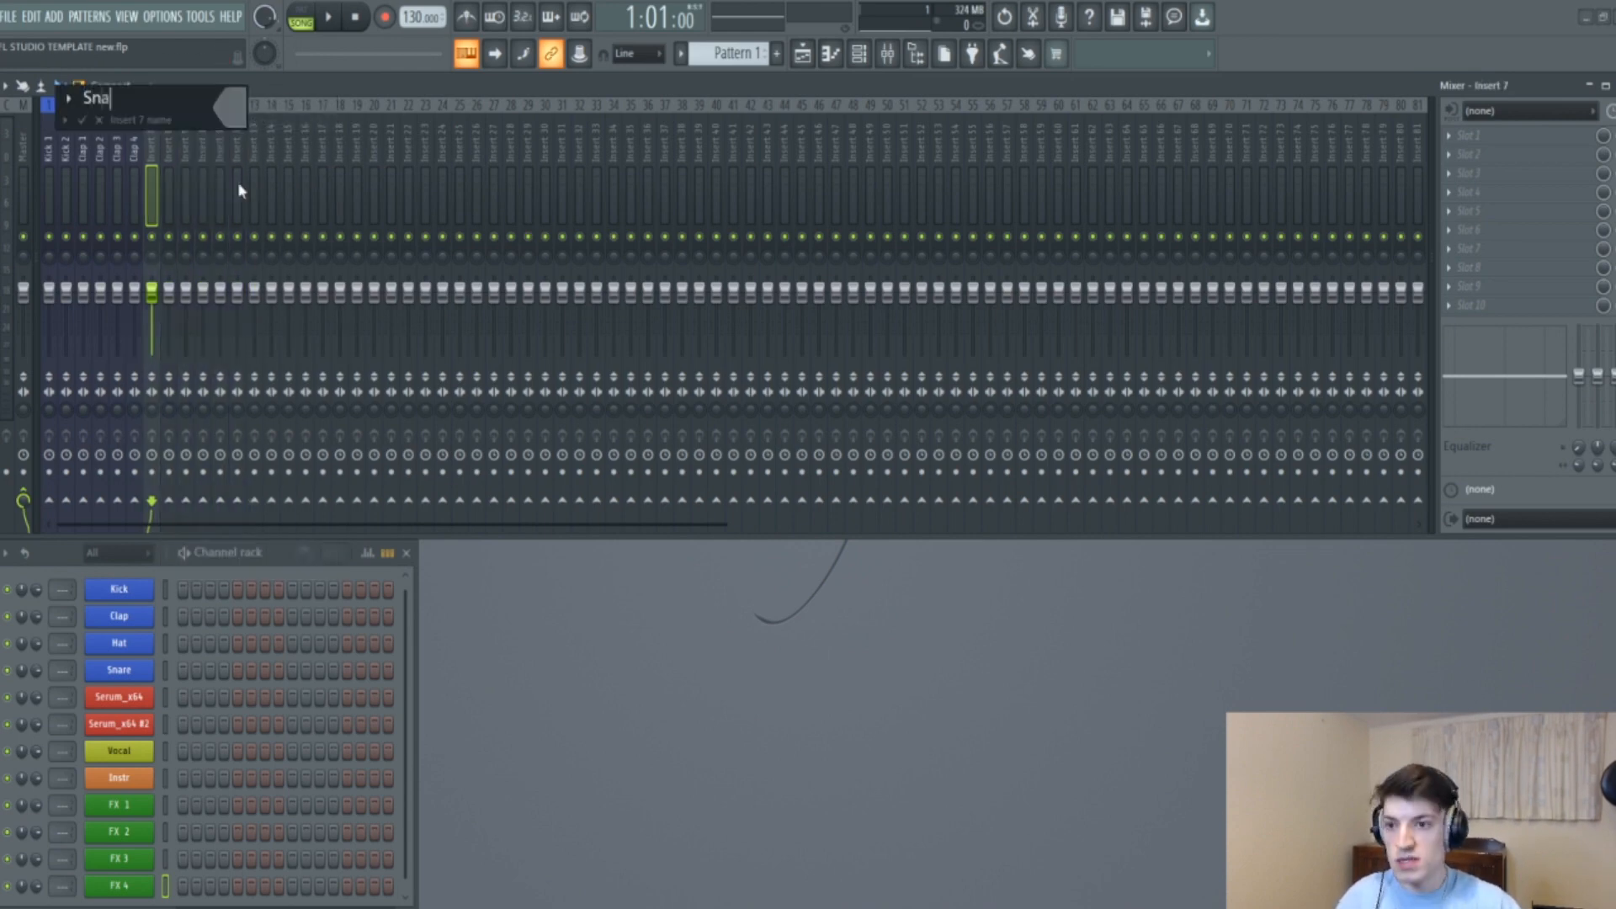
click(235, 113)
click(347, 395)
click(505, 546)
key(Return)
Rename mixer track Insert 8 to Snare 2 and color it Royal Blue #4460C1.
right_click(166, 148)
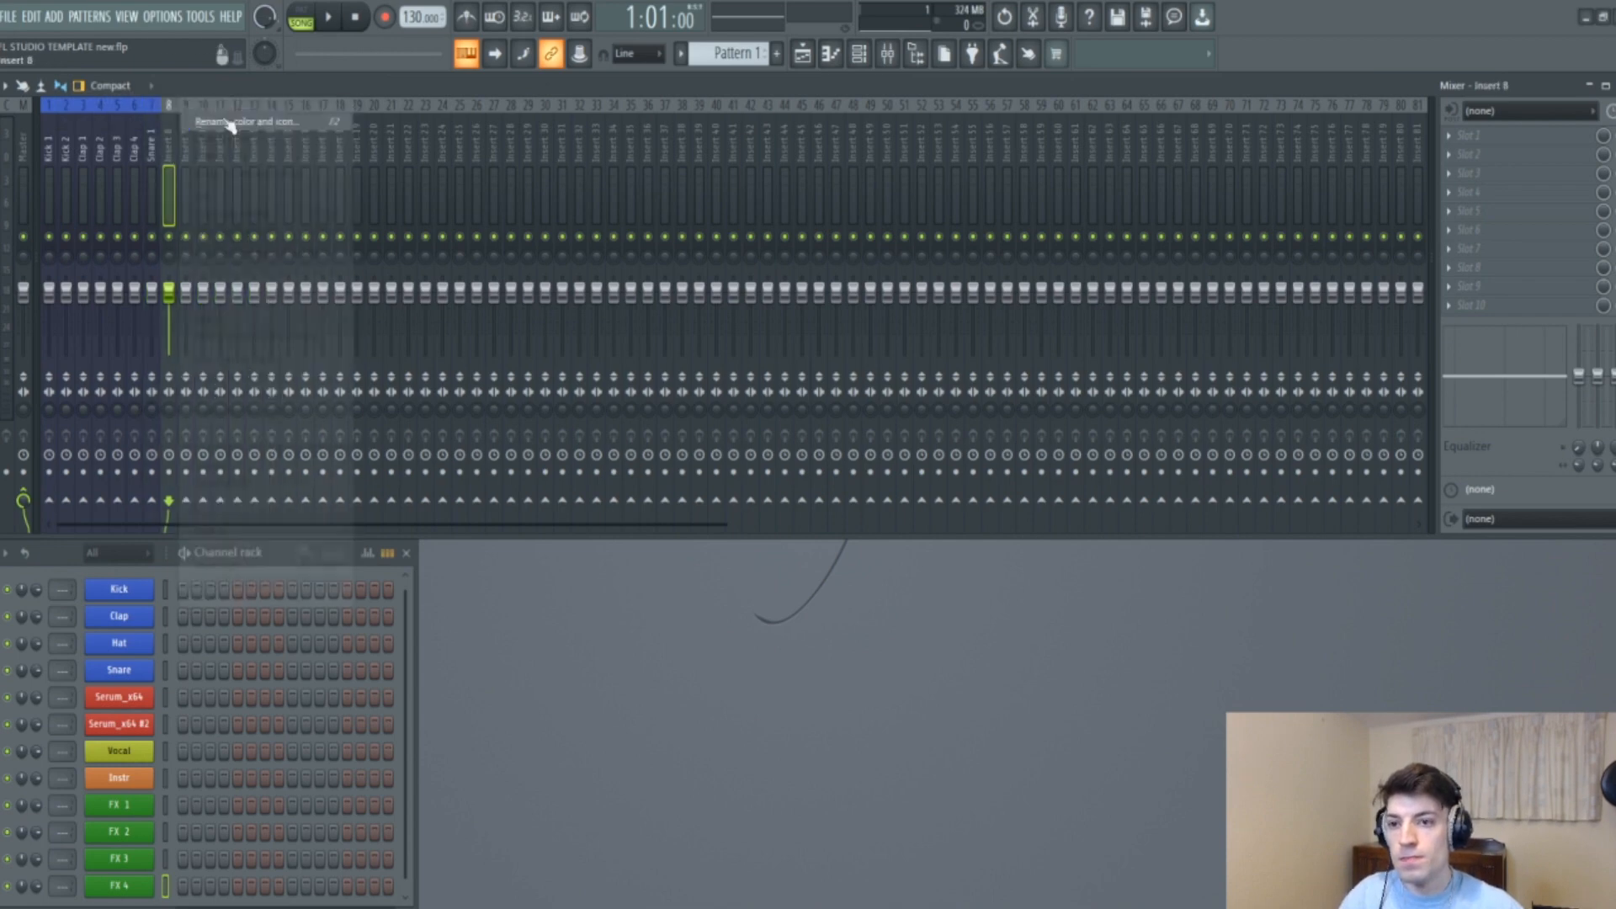
click(229, 118)
text(S)
click(227, 123)
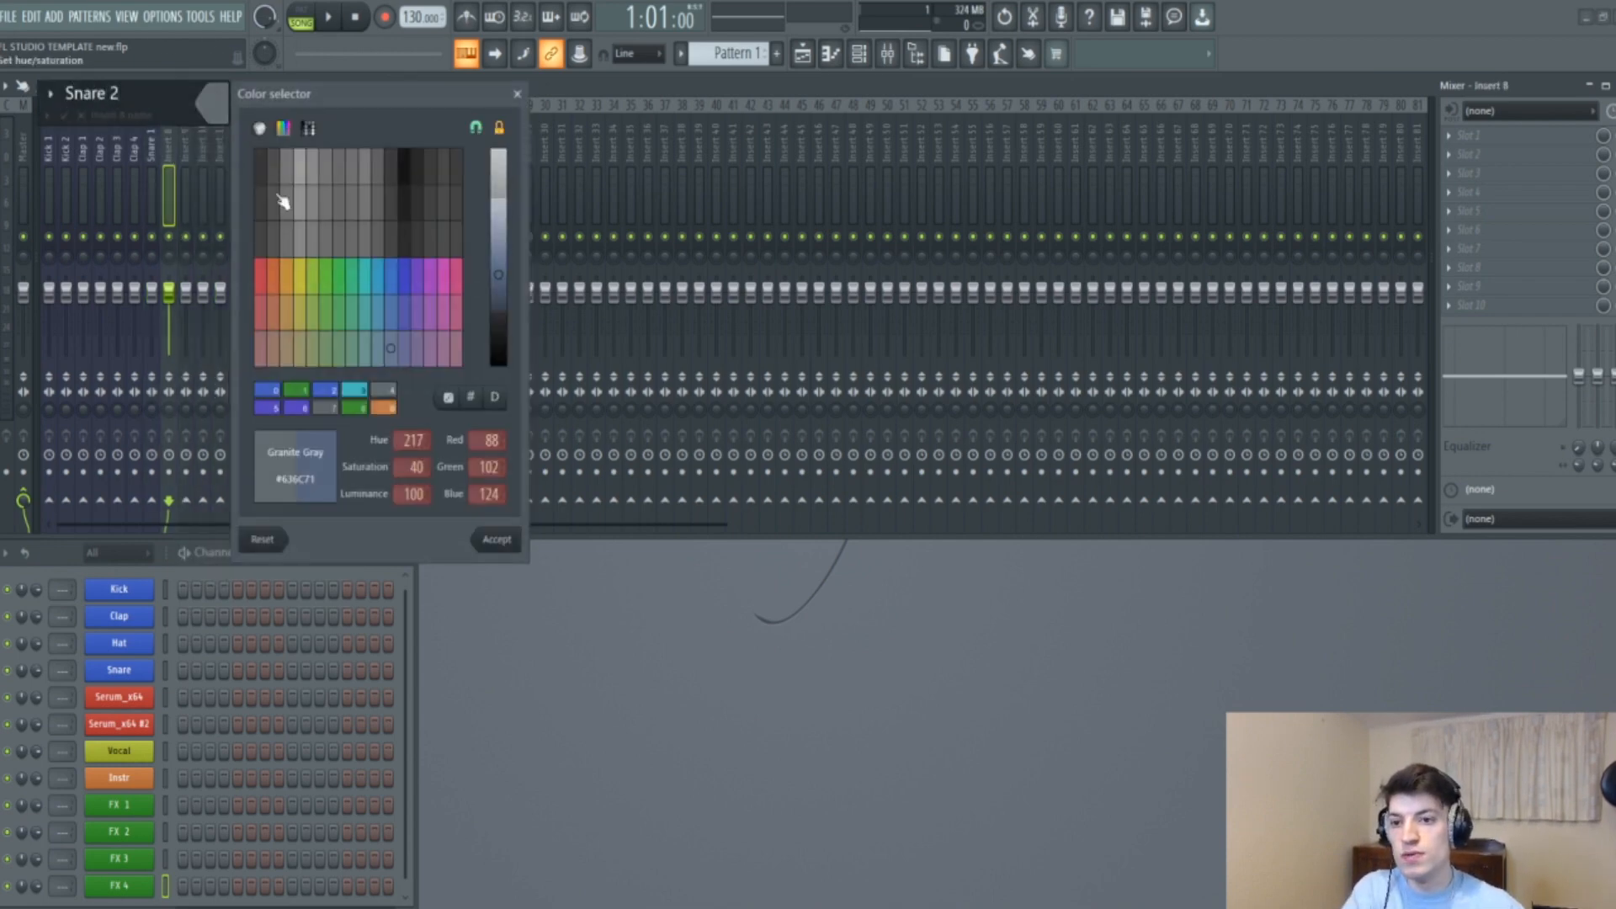
click(335, 396)
click(498, 540)
key(Return)
Rename mixer track Insert 9 to Hat 1 and color it Royal Blue #4460C1.
right_click(187, 126)
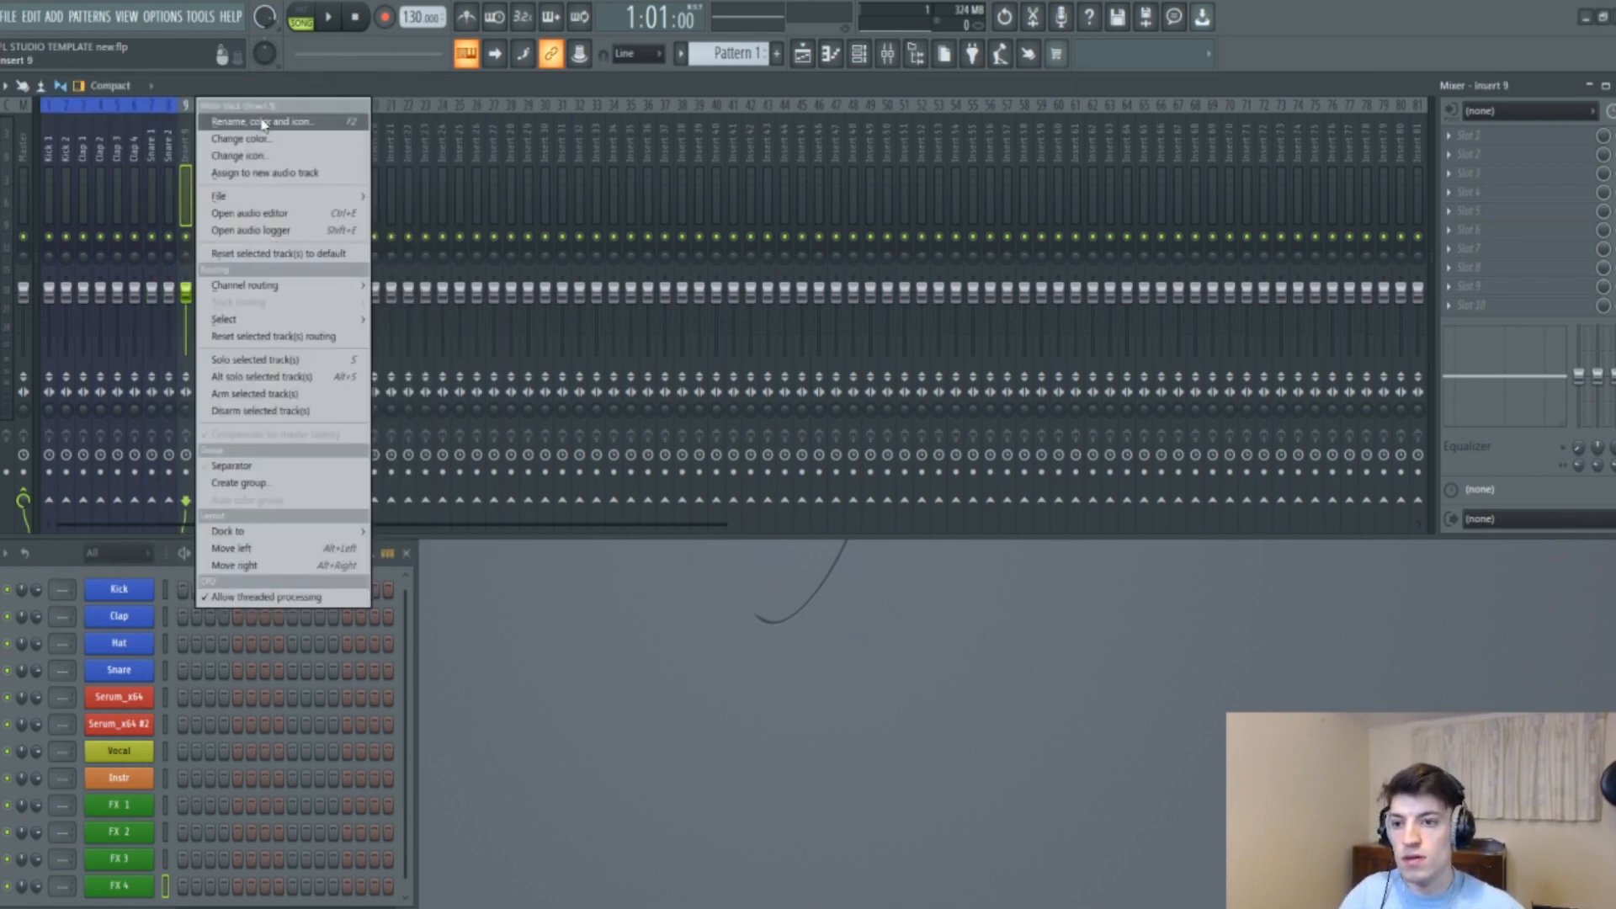
click(260, 123)
text(Hat 1)
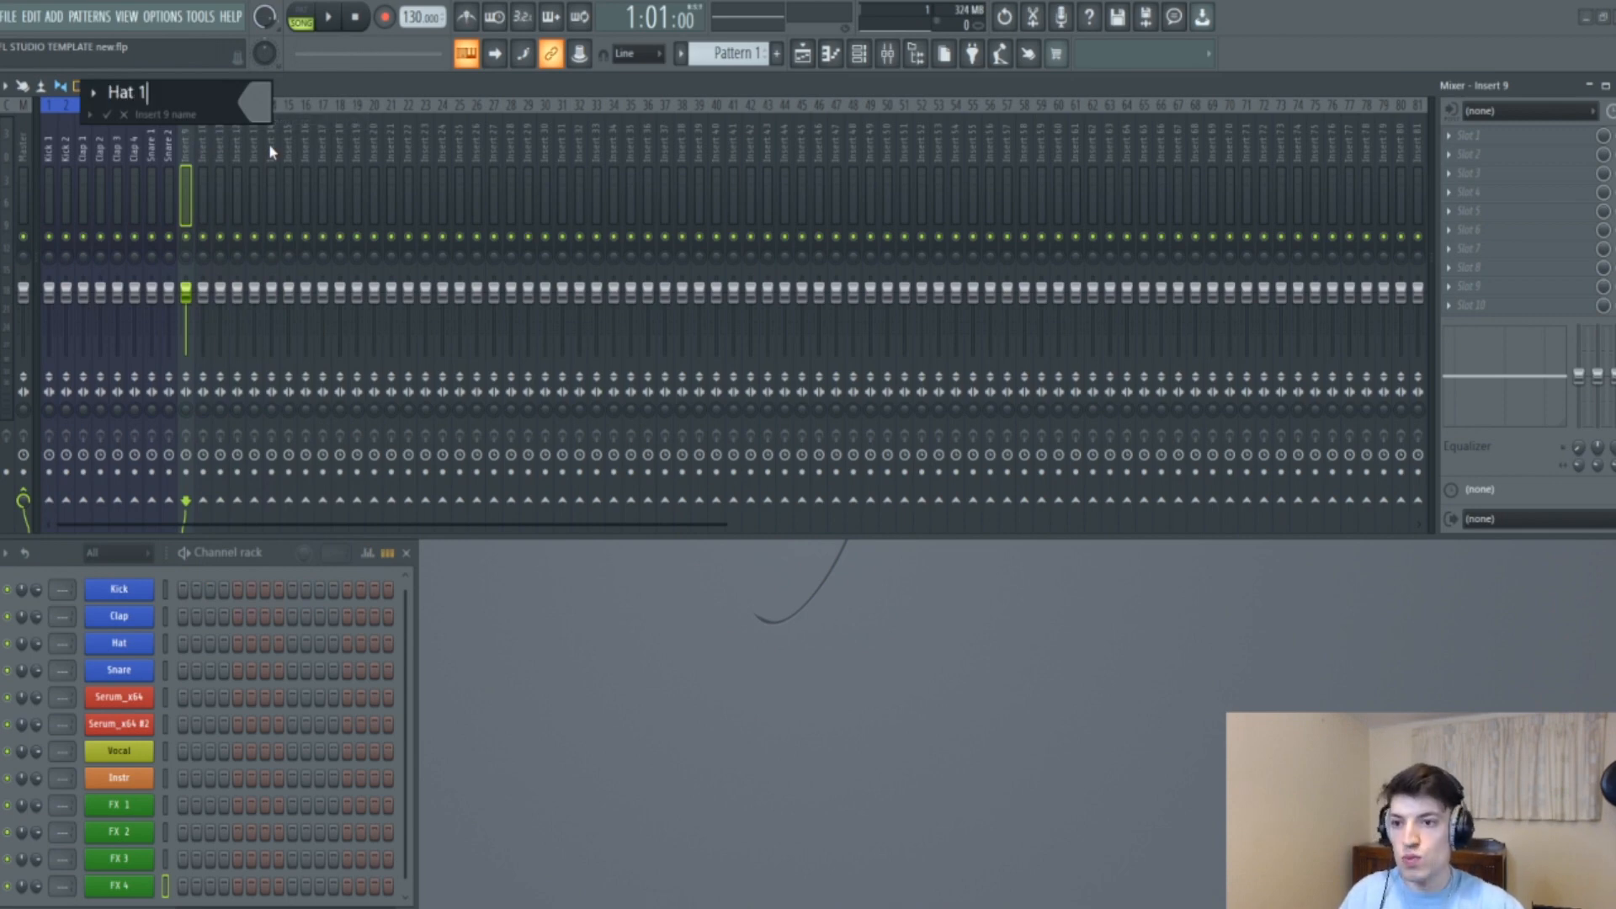
click(255, 102)
click(370, 388)
click(555, 547)
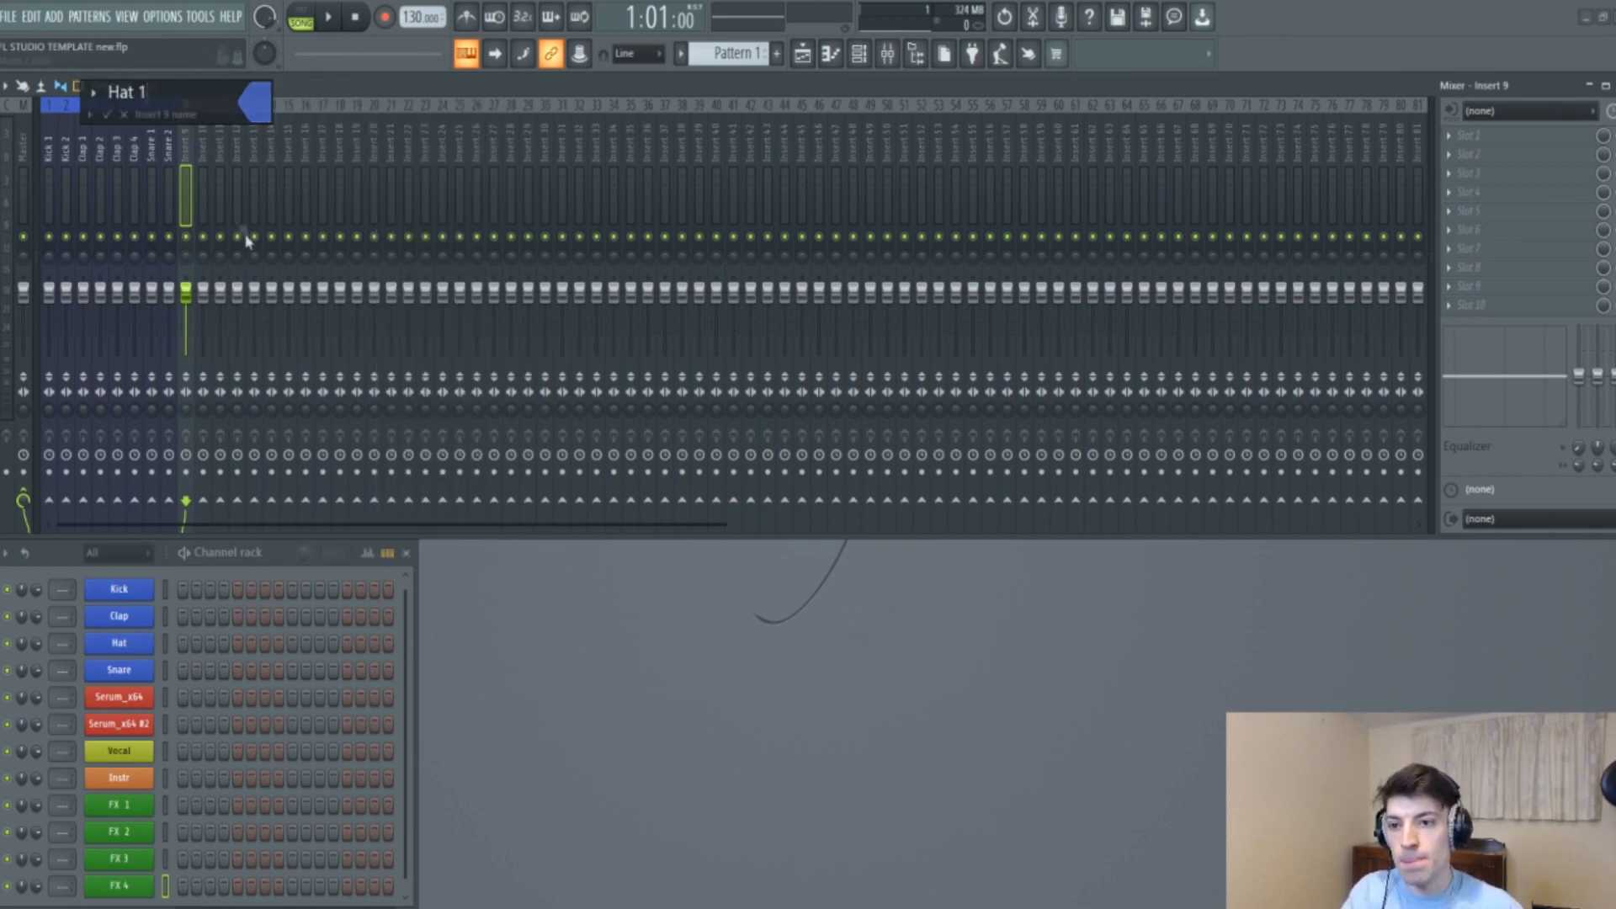
key(Return)
Rename mixer track Insert 10 to Hat 2 and color it Royal Blue #4460C1.
right_click(205, 127)
click(252, 135)
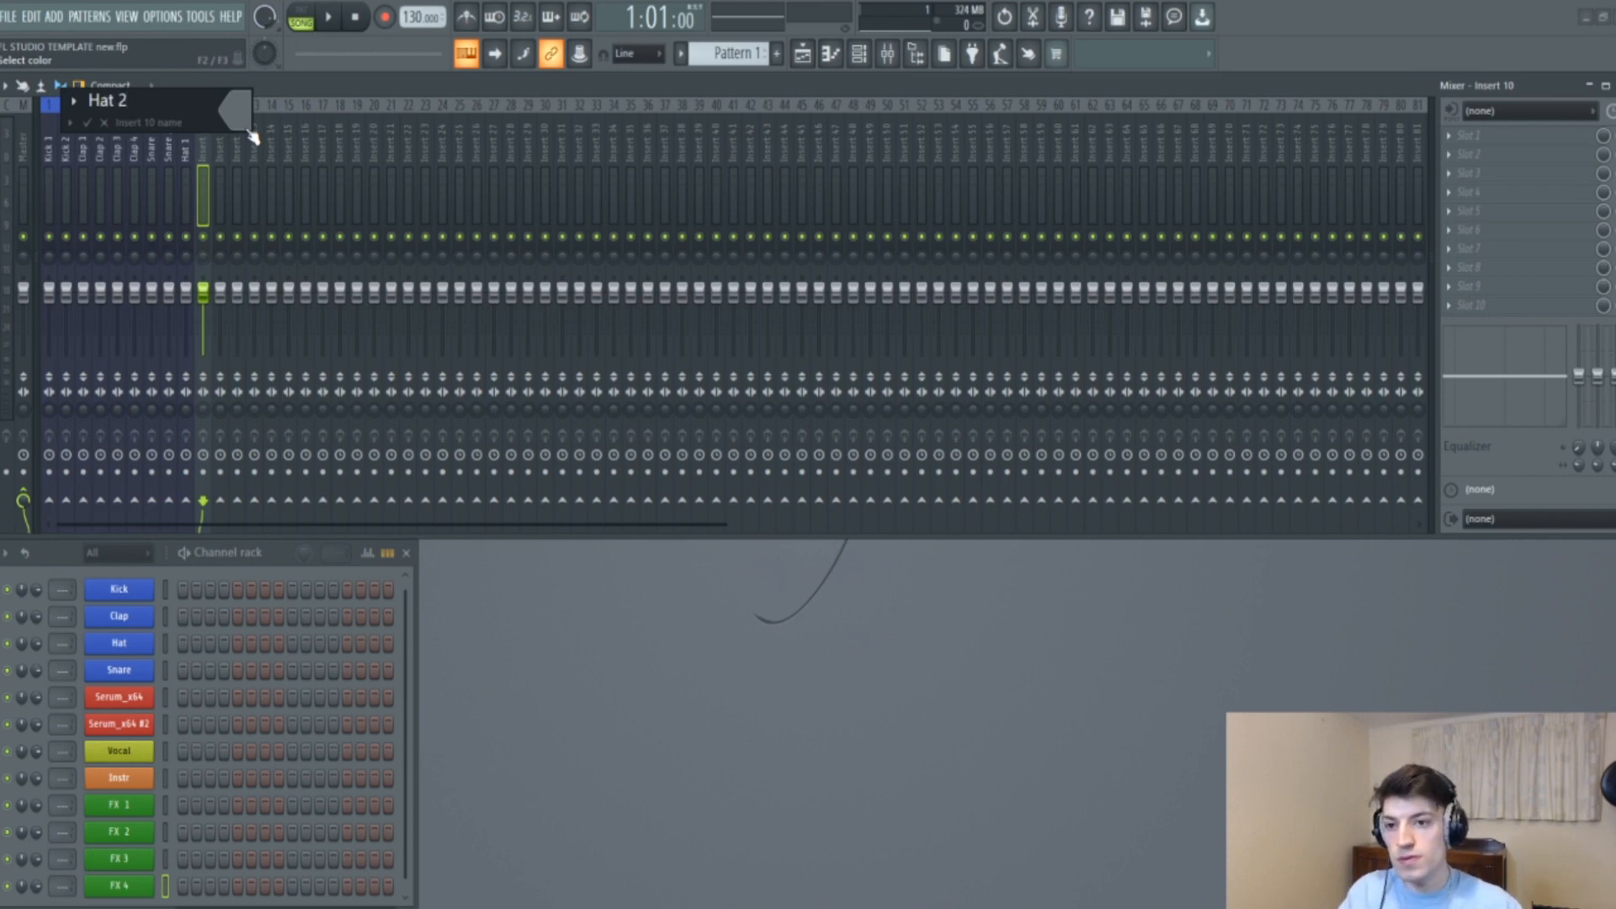
text(Hat 2)
click(249, 118)
click(357, 401)
click(526, 551)
key(Return)
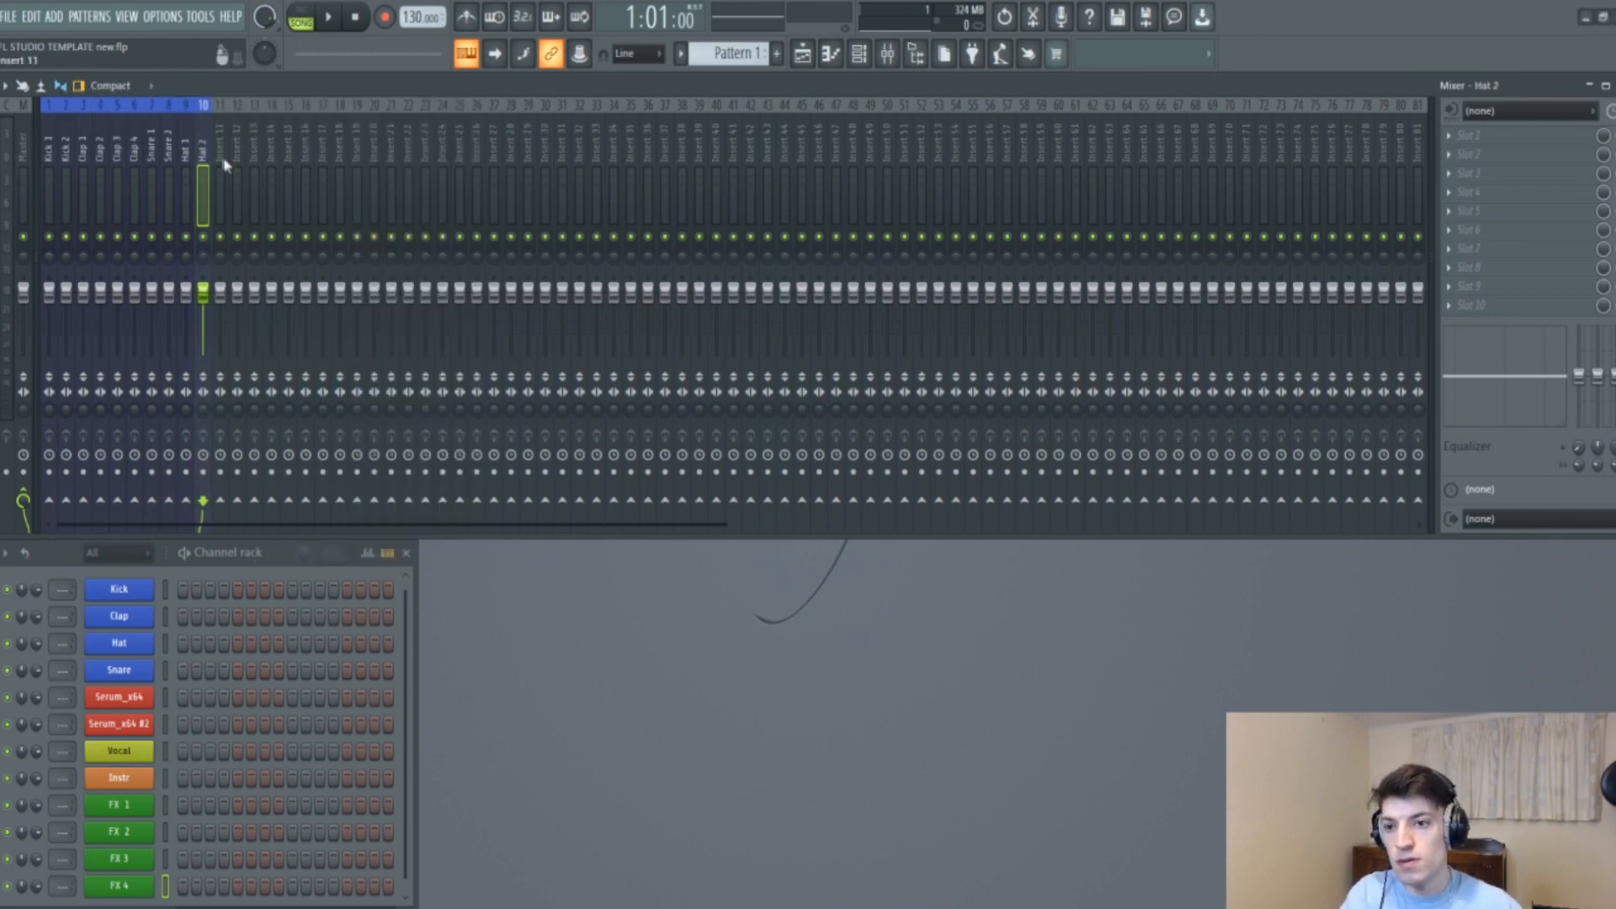
Rename mixer track Insert 11 to Hat 3 and color it Royal Blue #4460C1.
right_click(226, 160)
click(257, 119)
text(Hat 3)
click(252, 115)
click(371, 419)
click(533, 549)
key(Return)
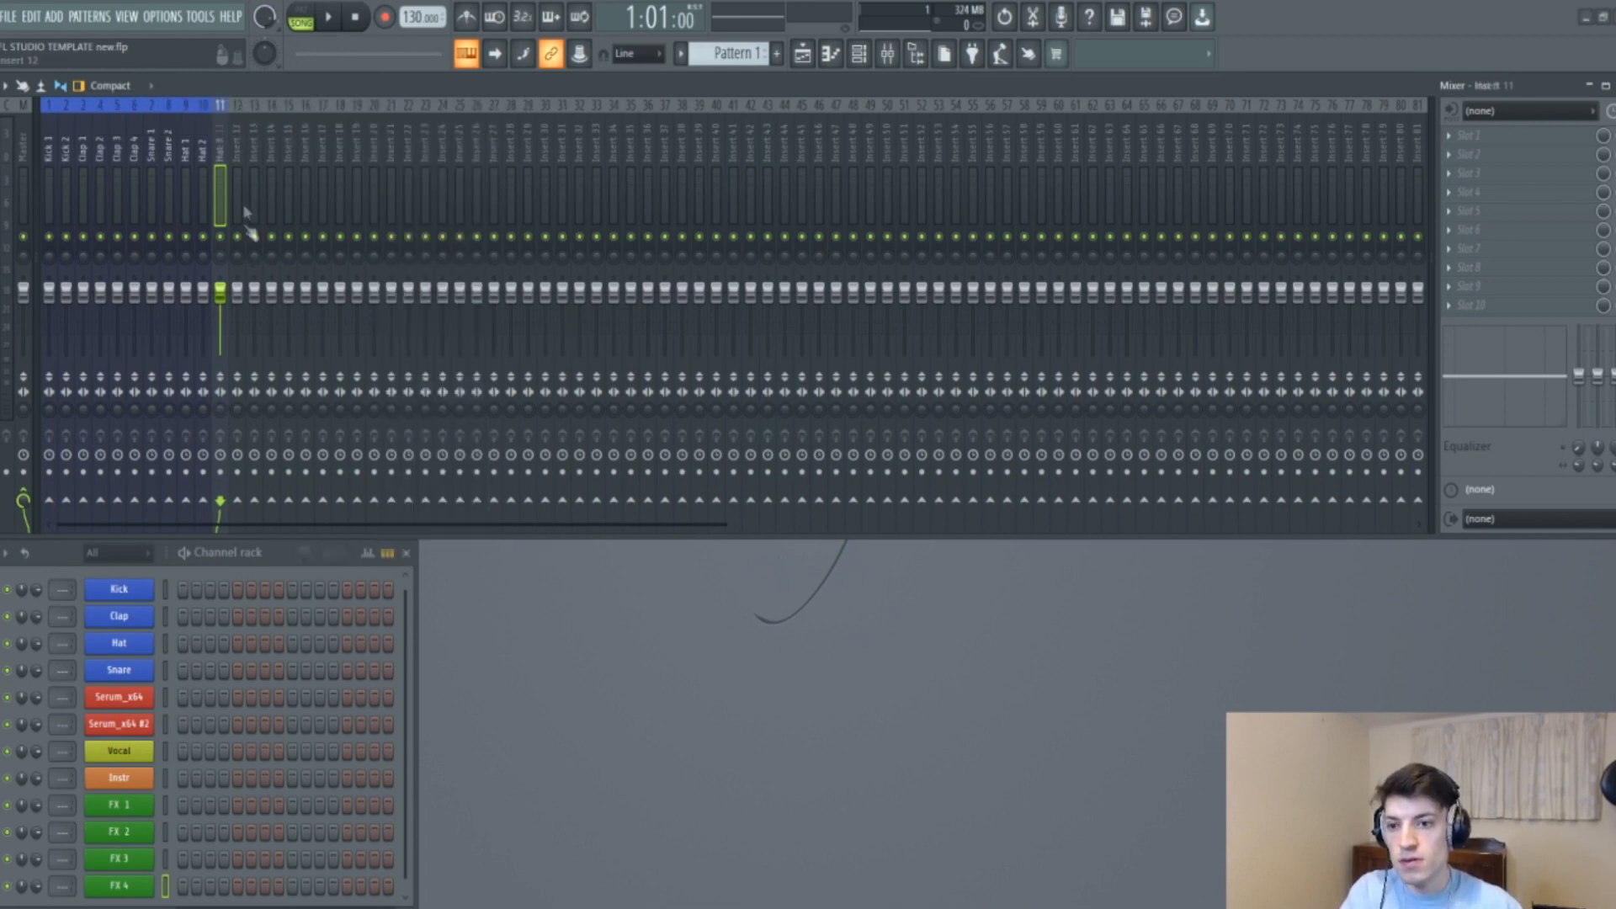
Rename mixer track Insert 12 to Hat FX and color it Royal Blue #4460C1.
right_click(247, 212)
click(257, 119)
text(Hat)
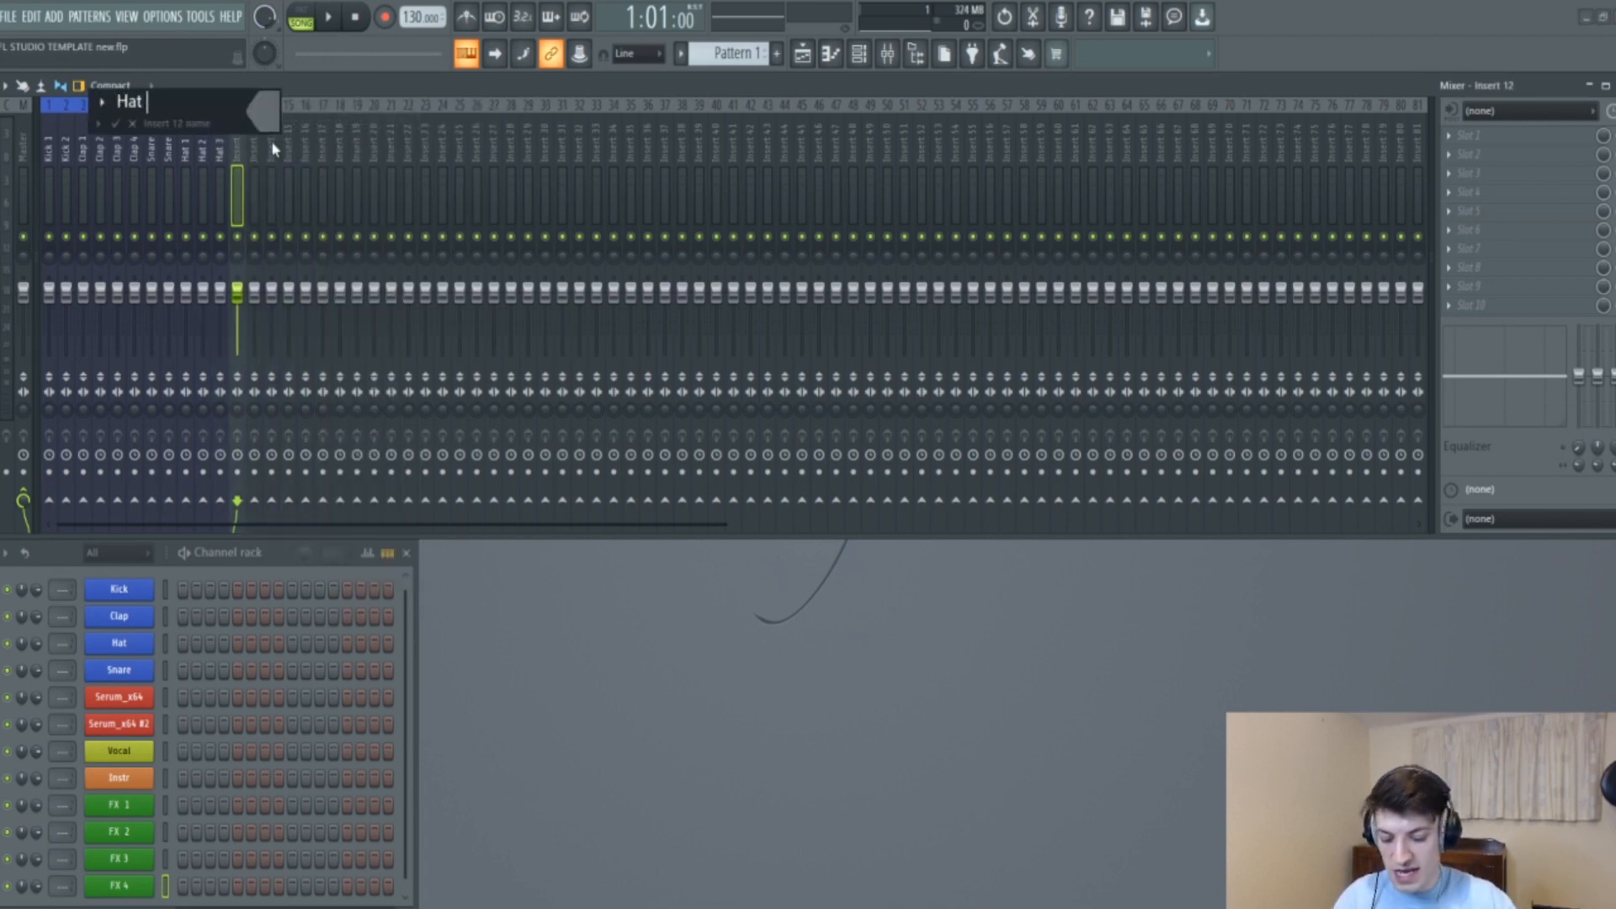
click(276, 123)
click(371, 412)
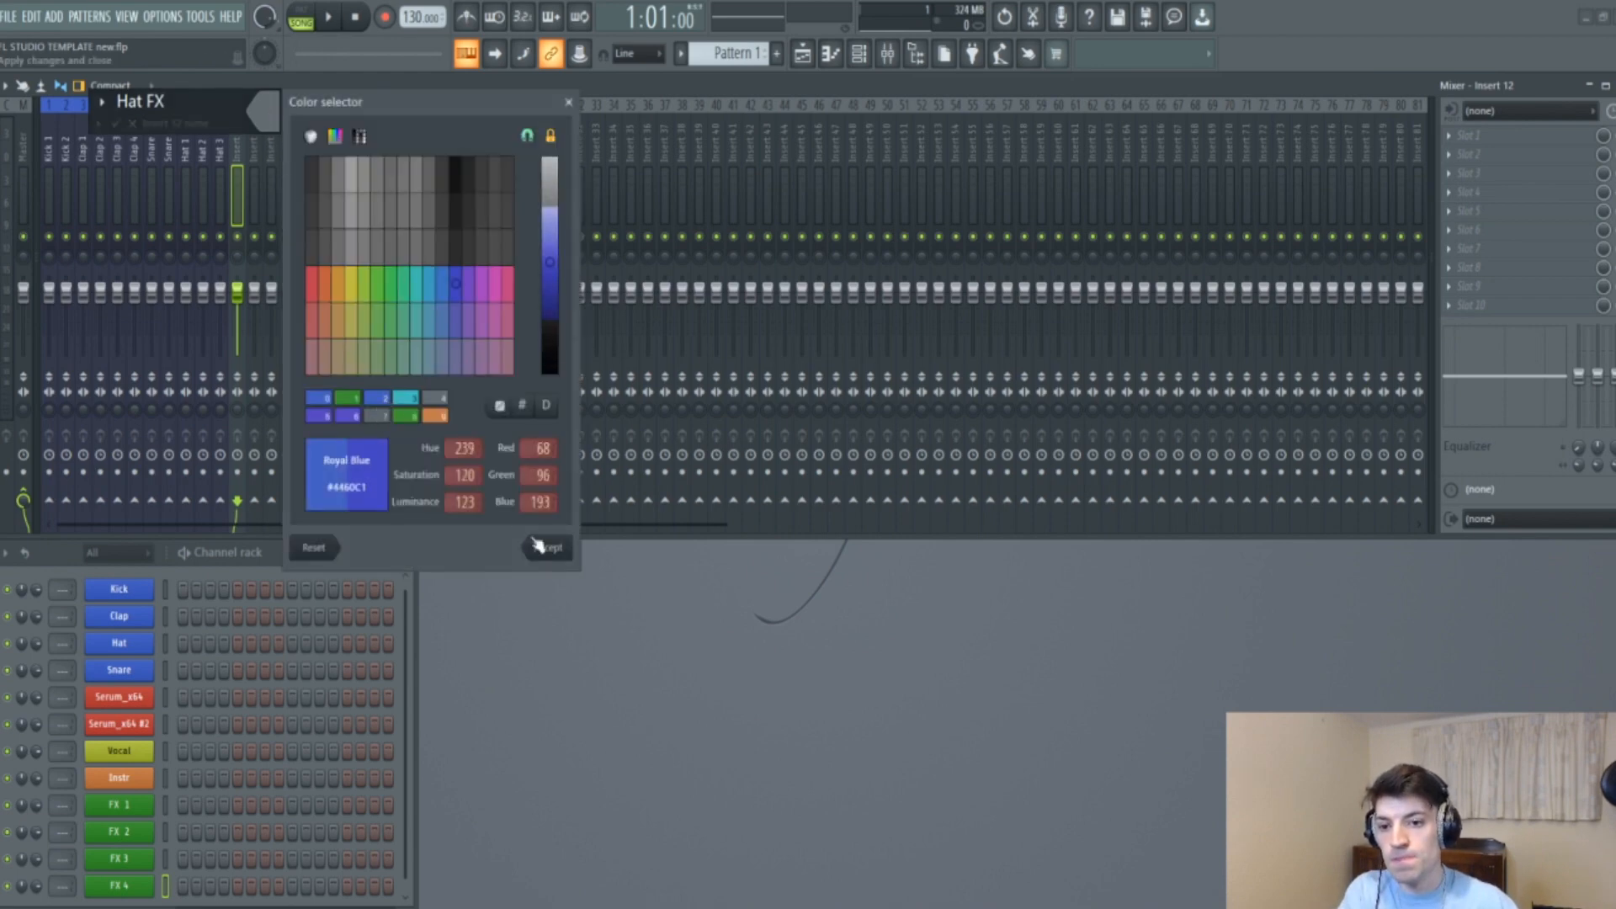
click(533, 547)
key(Return)
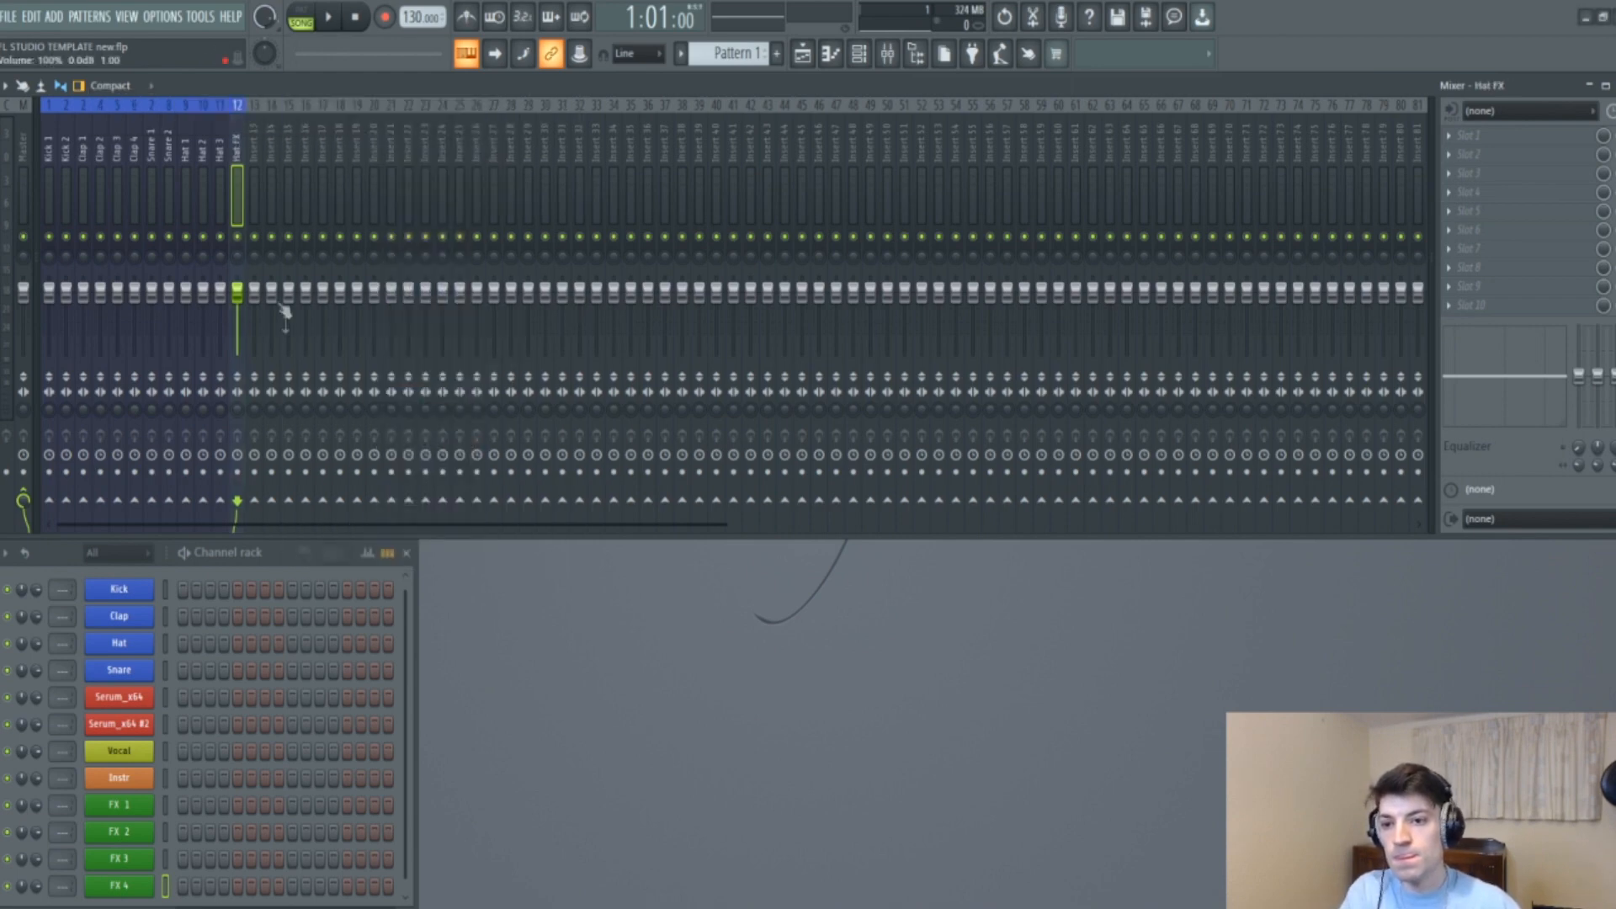
Rename mixer track Insert 13 to Perc 1 and color it Royal Blue #4460C1.
right_click(259, 174)
click(278, 119)
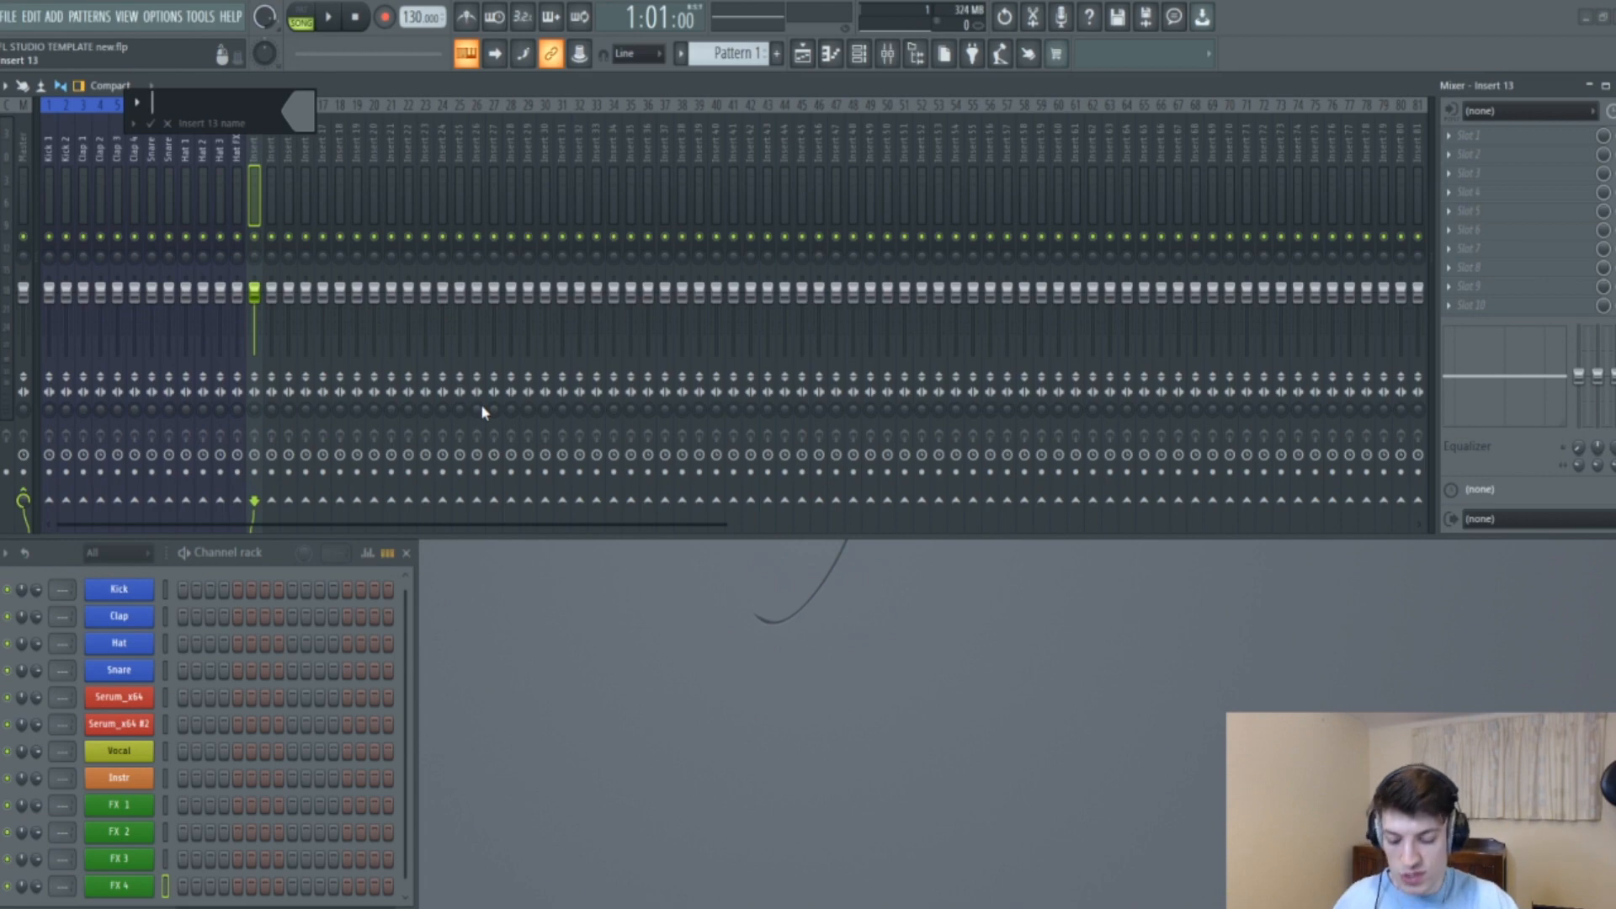
text(Perc 1)
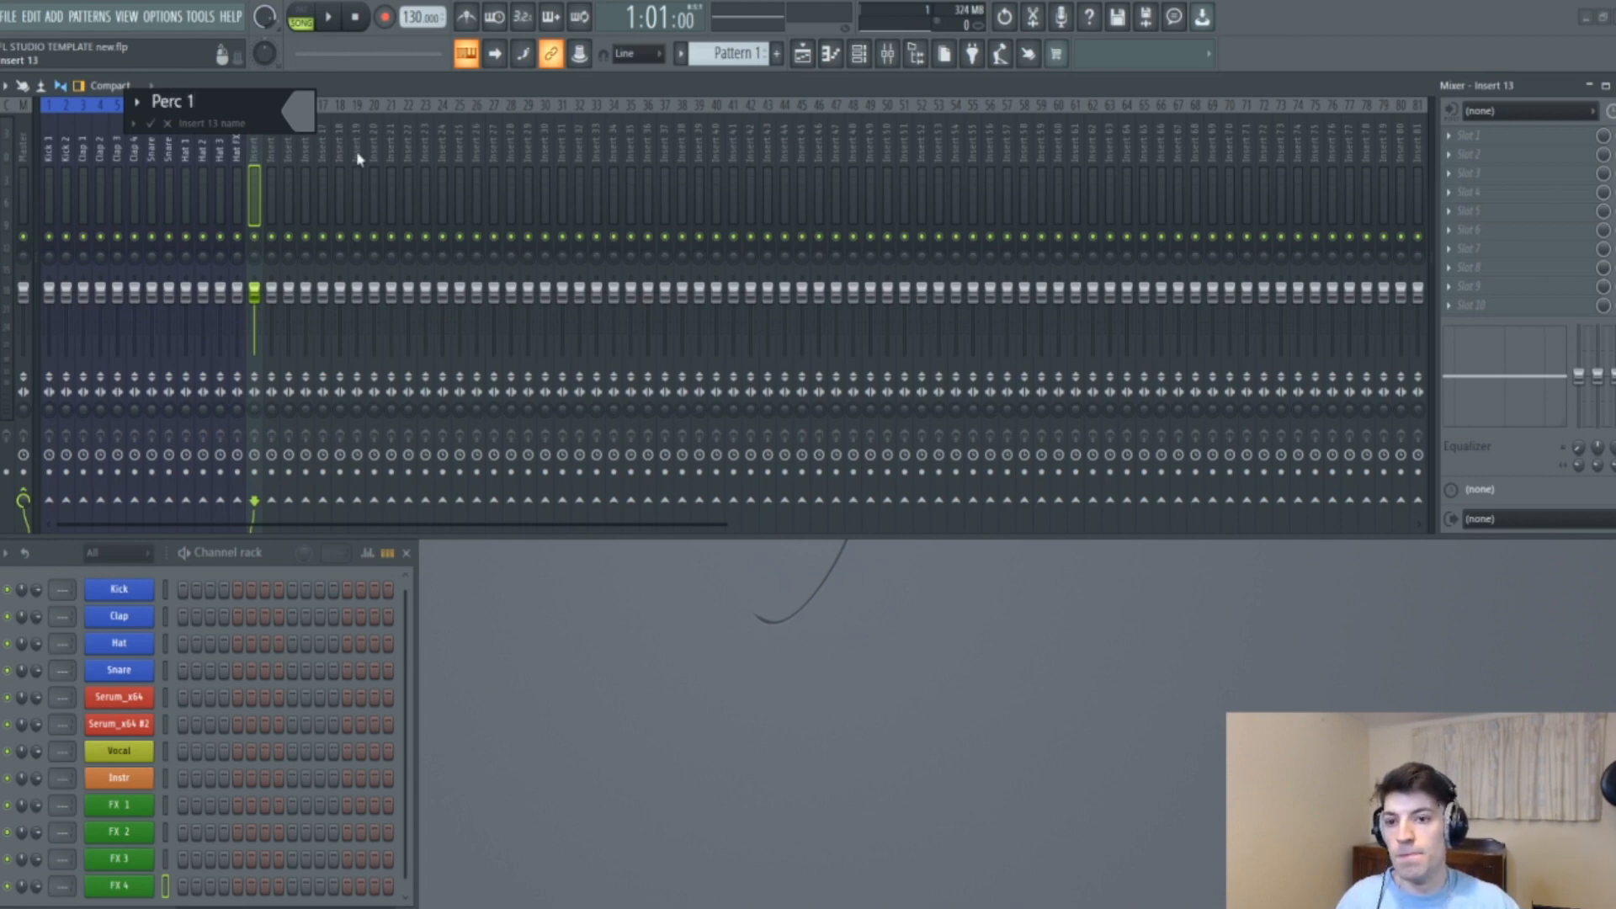
click(301, 112)
click(415, 397)
click(581, 547)
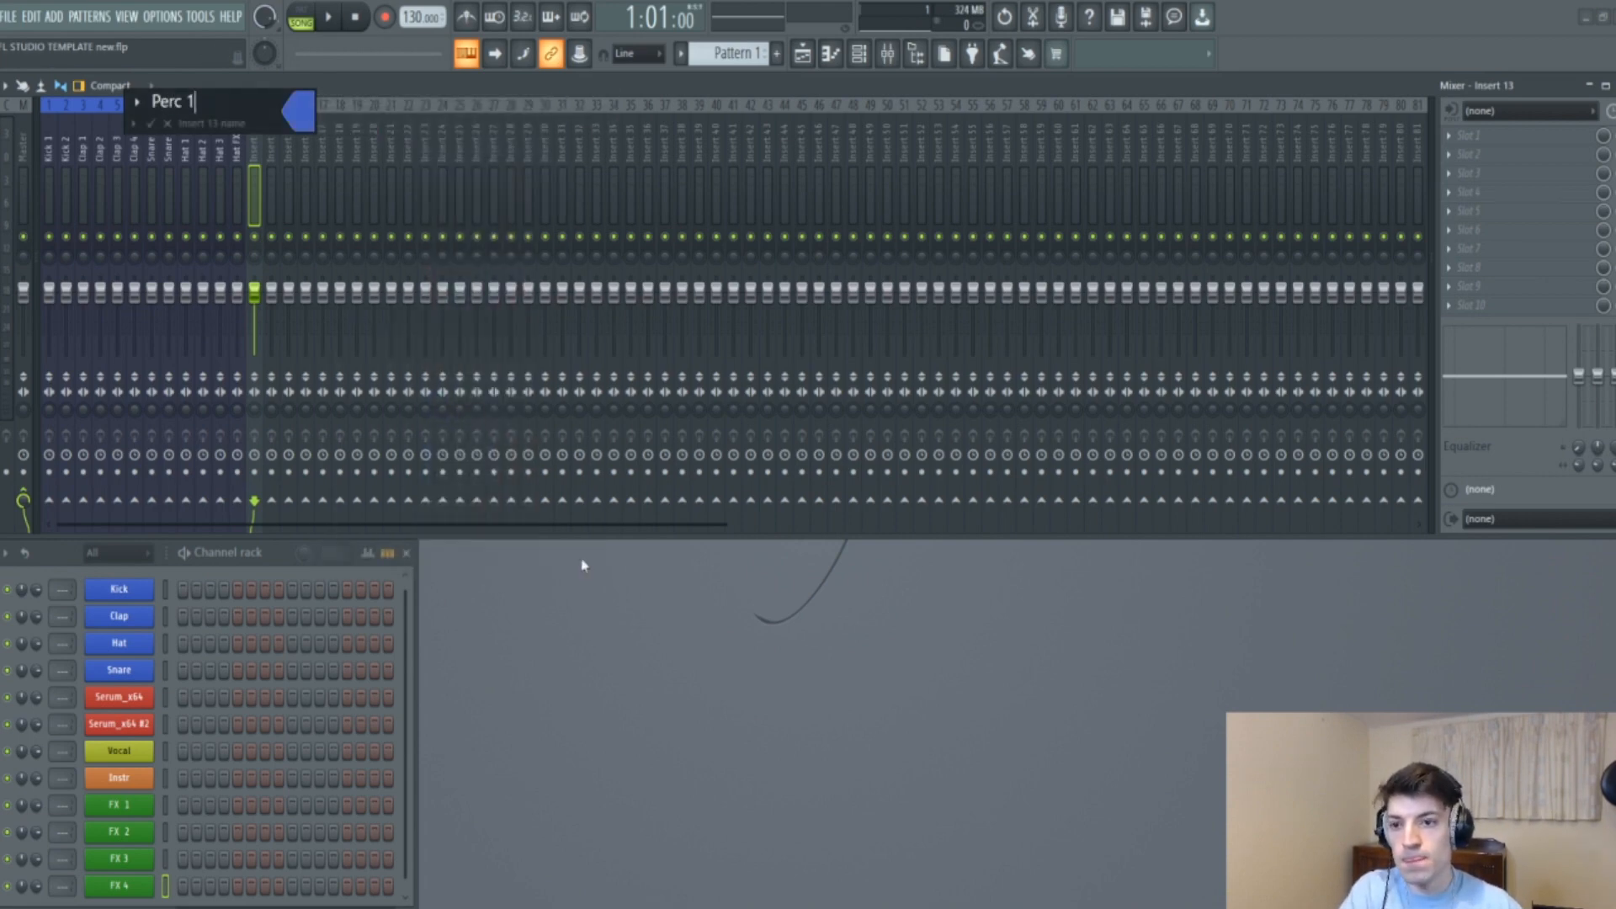
Rename mixer track Insert 14 to Perc 2 and color it Royal Blue #4460C1.
right_click(277, 172)
click(311, 119)
text(Oer)
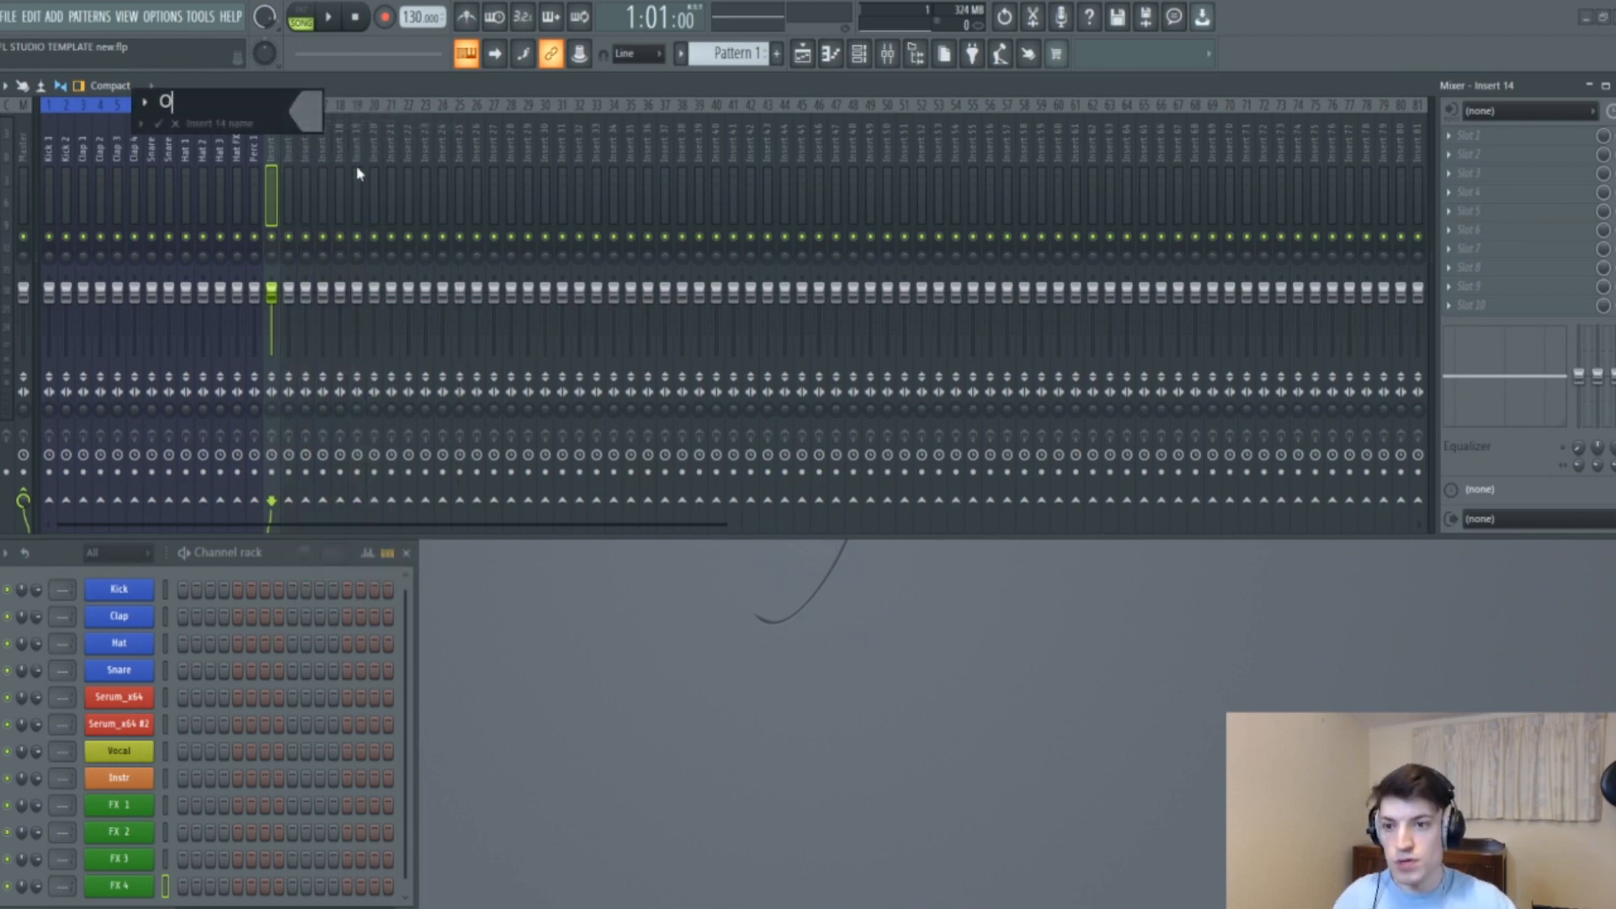
key(BackSpace)
key(BackSpace)
key(BackSpace)
text(Perc 2)
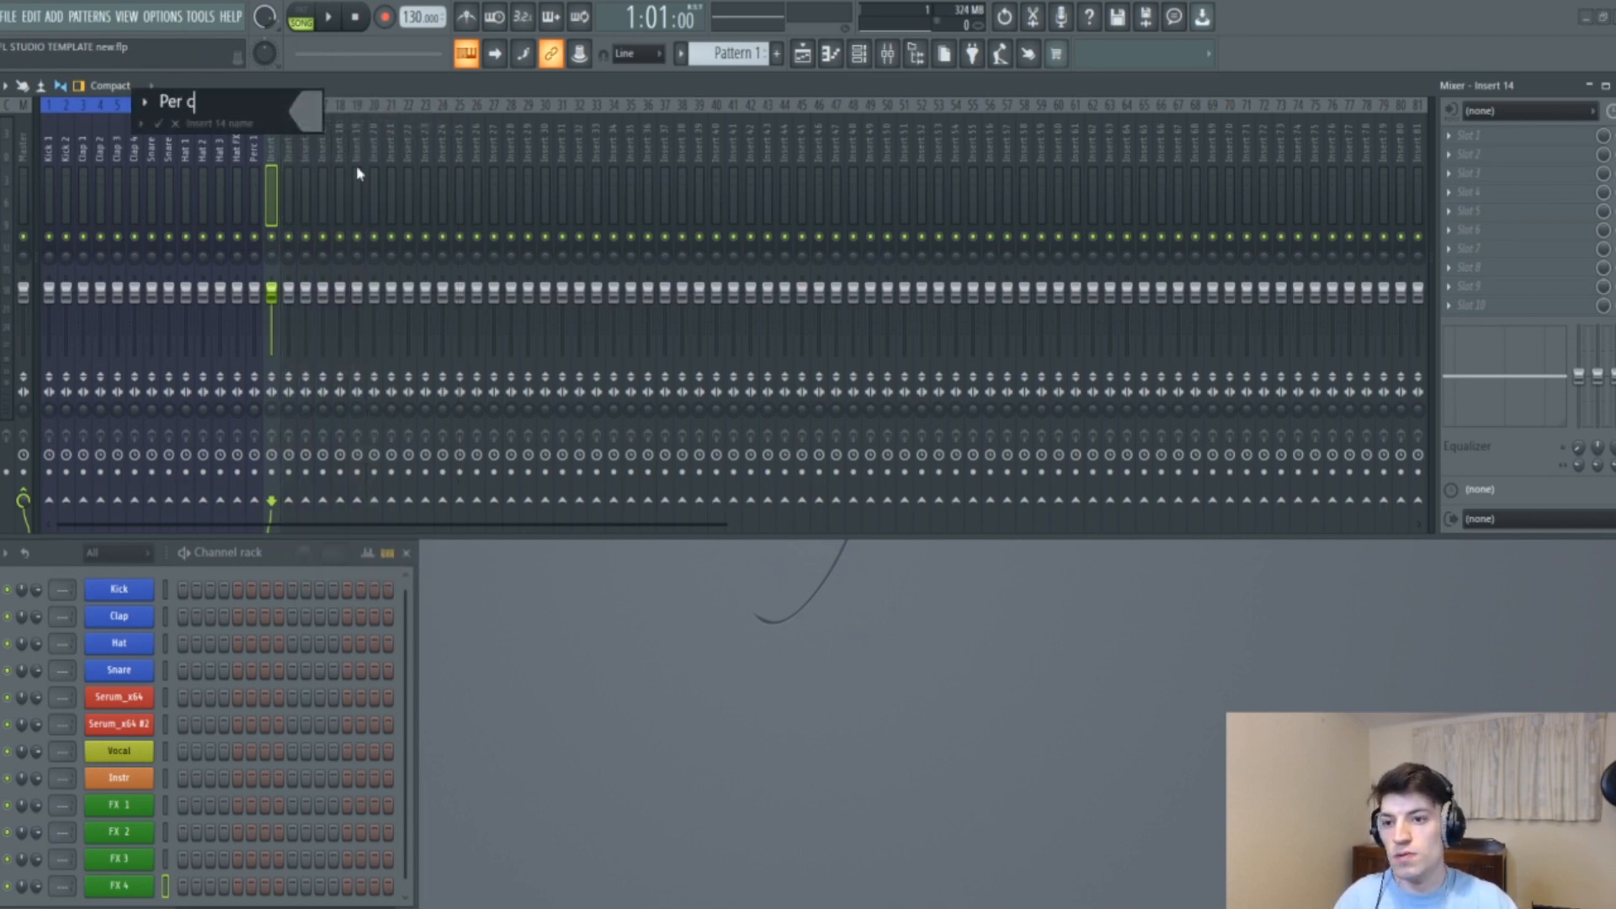
click(309, 108)
click(434, 409)
click(576, 548)
Rename mixer track Insert 15 to Extra and color it Royal Blue #4460C1.
right_click(292, 152)
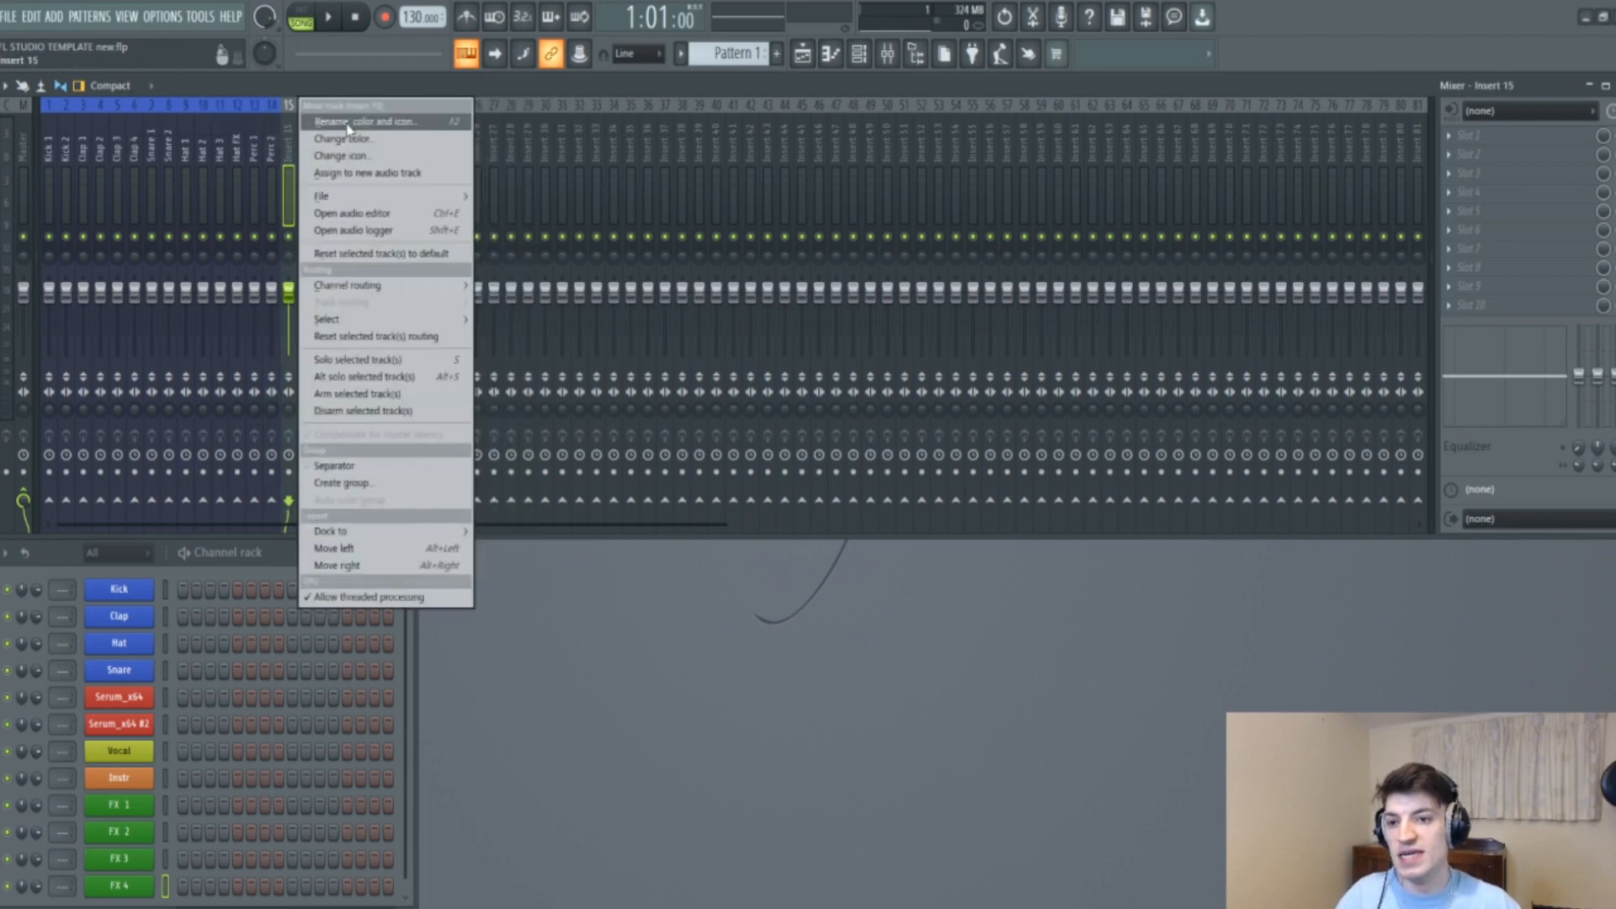
click(324, 121)
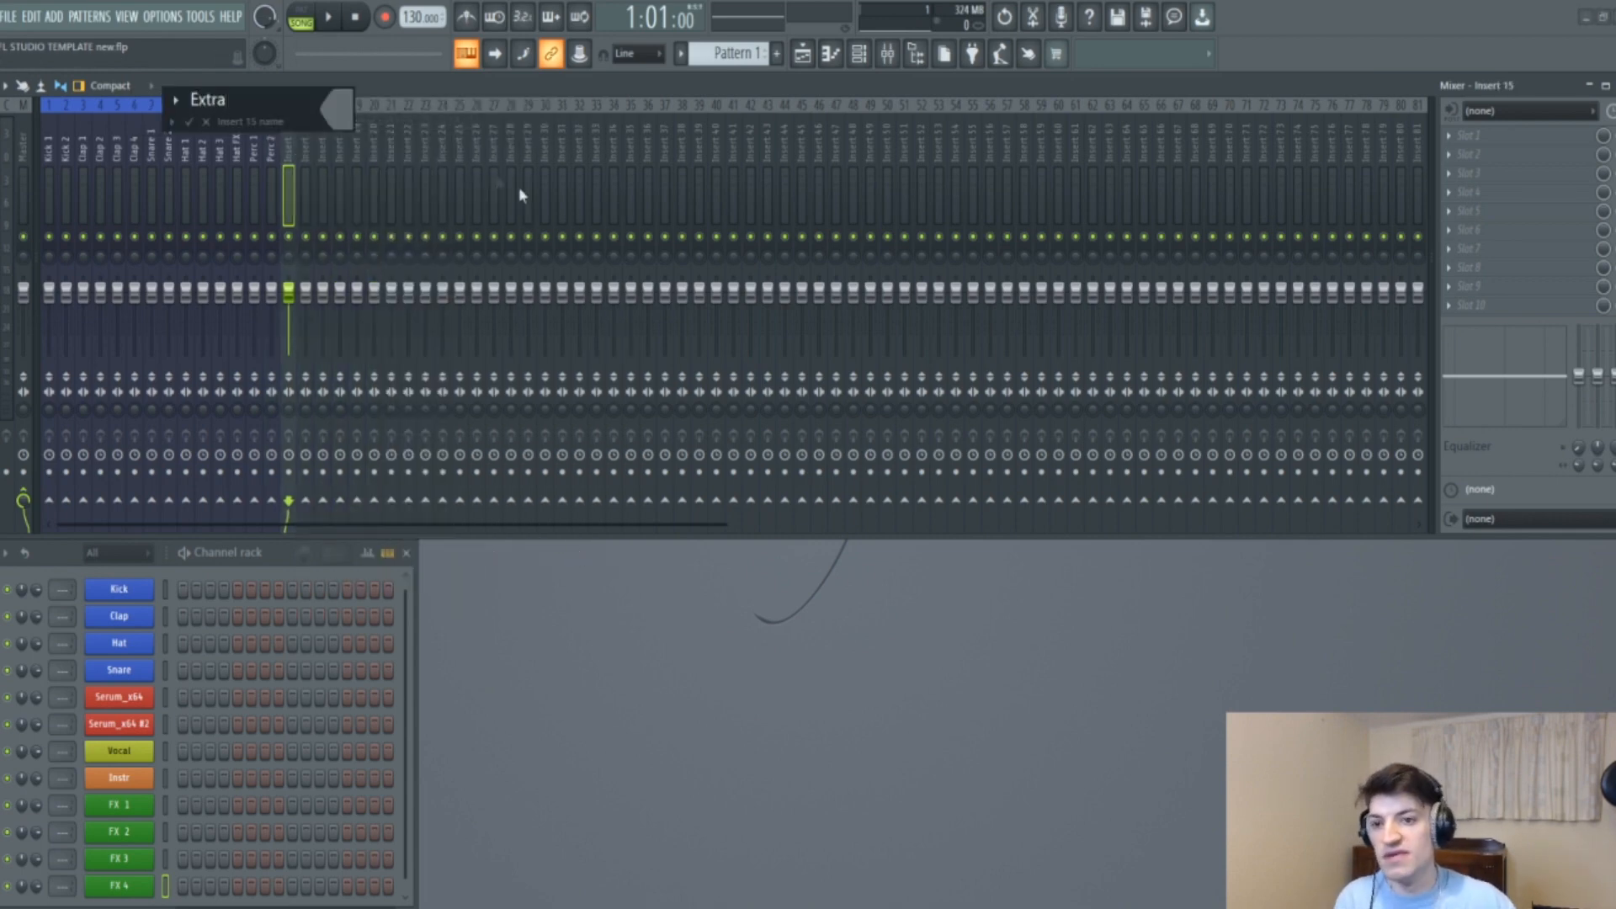
click(336, 105)
click(458, 399)
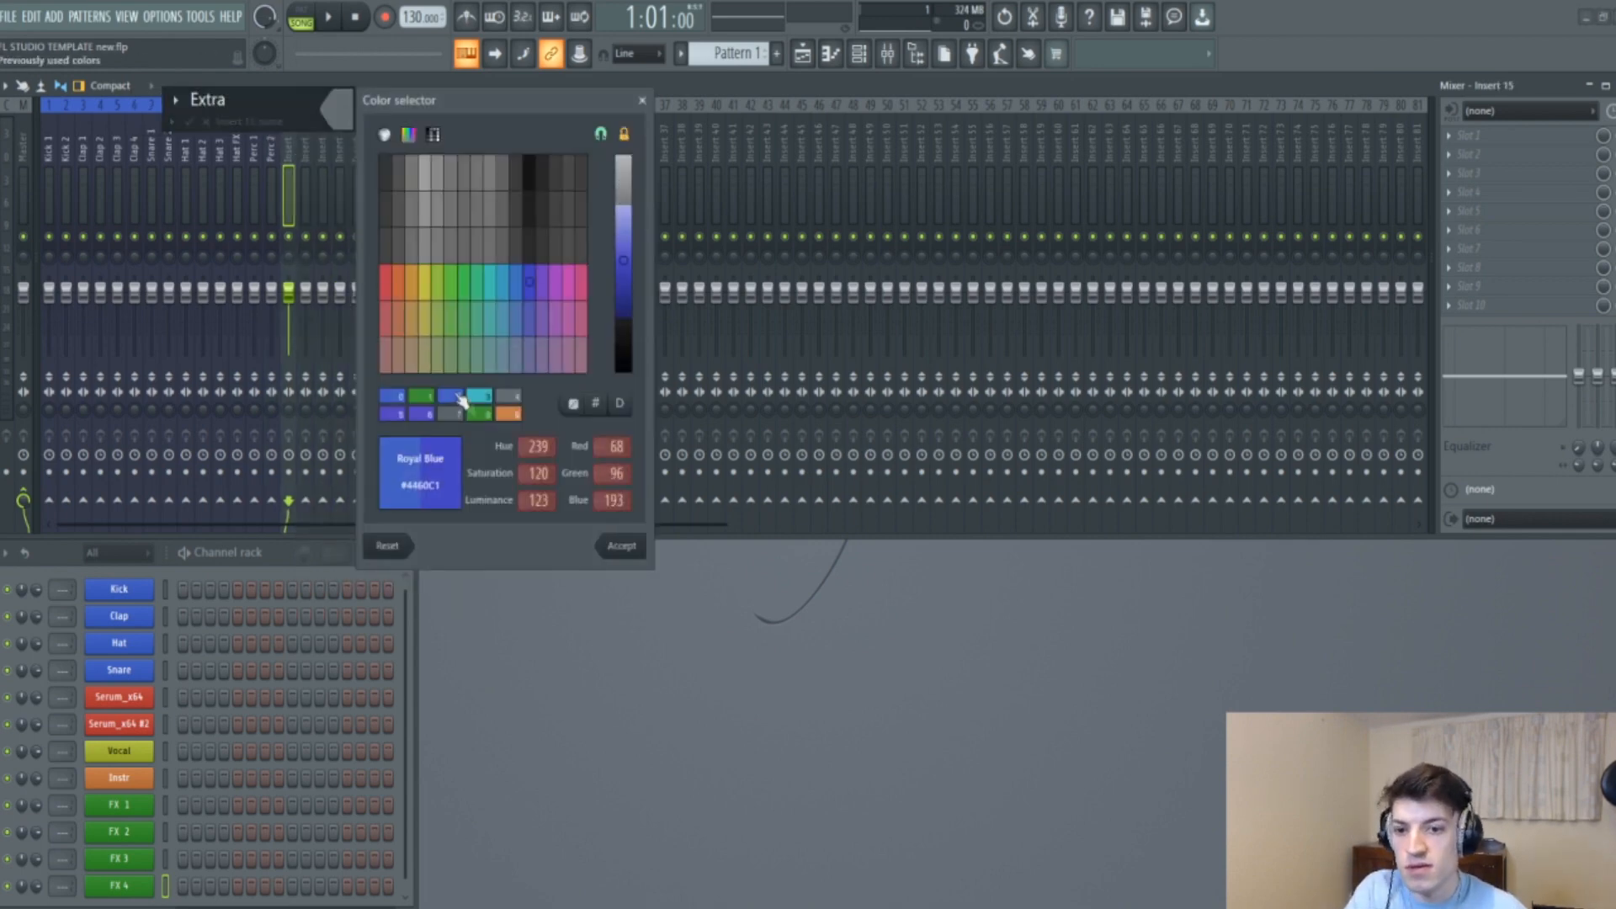
click(623, 547)
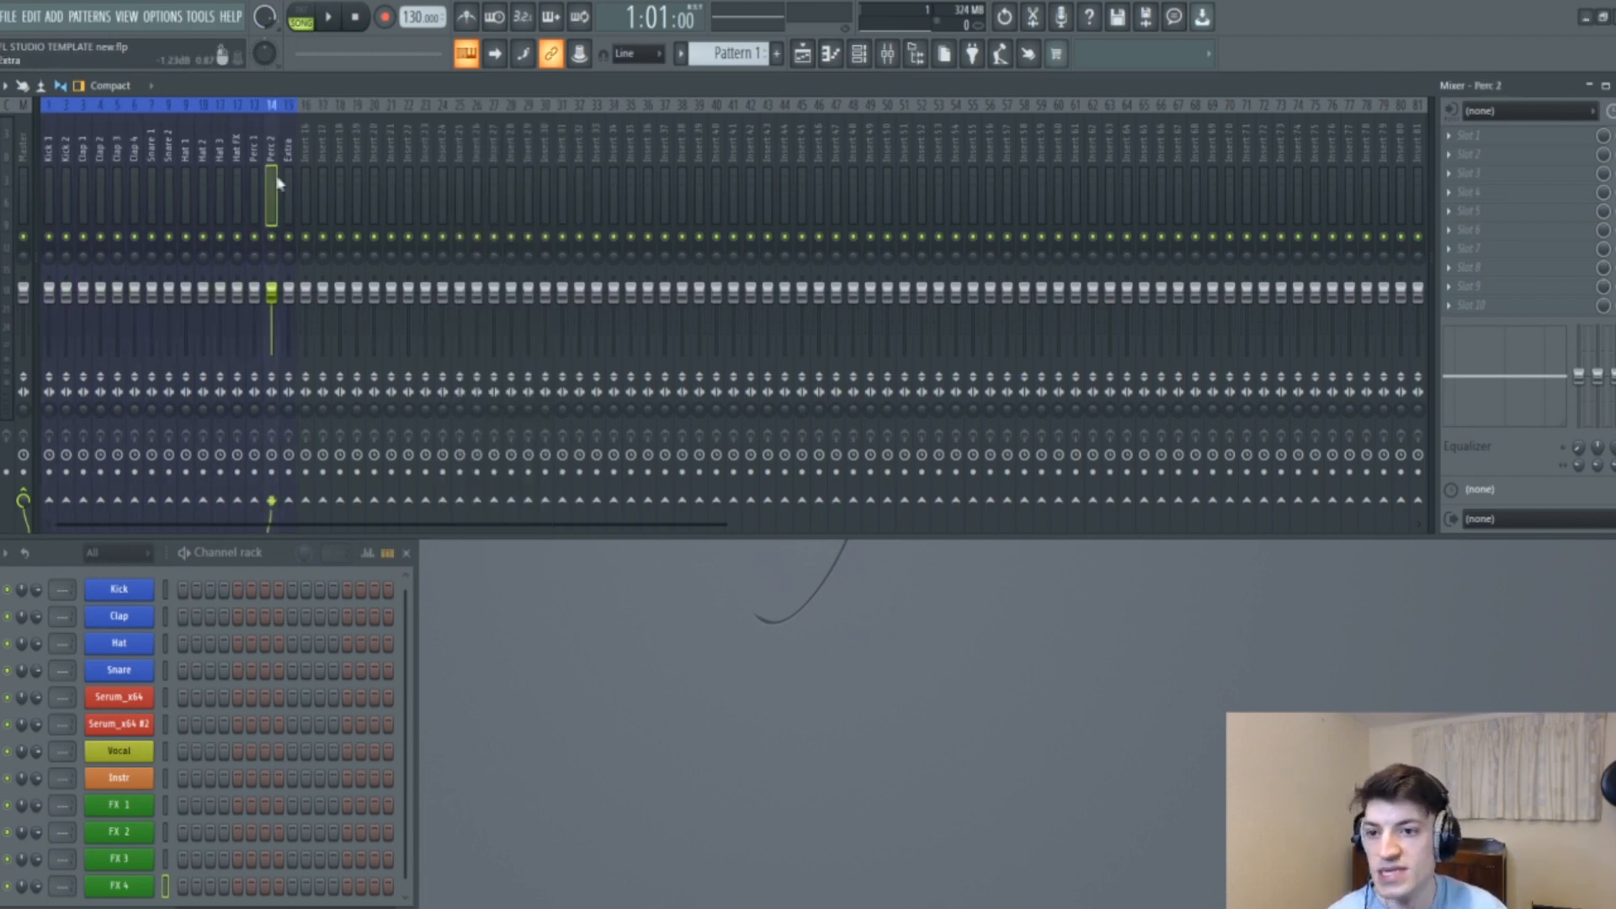
Open the Kick, Clap, Hat and Snare channels one after another to examine their samples and current mixer routing.
mouse_move(304, 160)
mouse_down()
mouse_move(672, 172)
mouse_move(348, 169)
mouse_move(296, 191)
mouse_up()
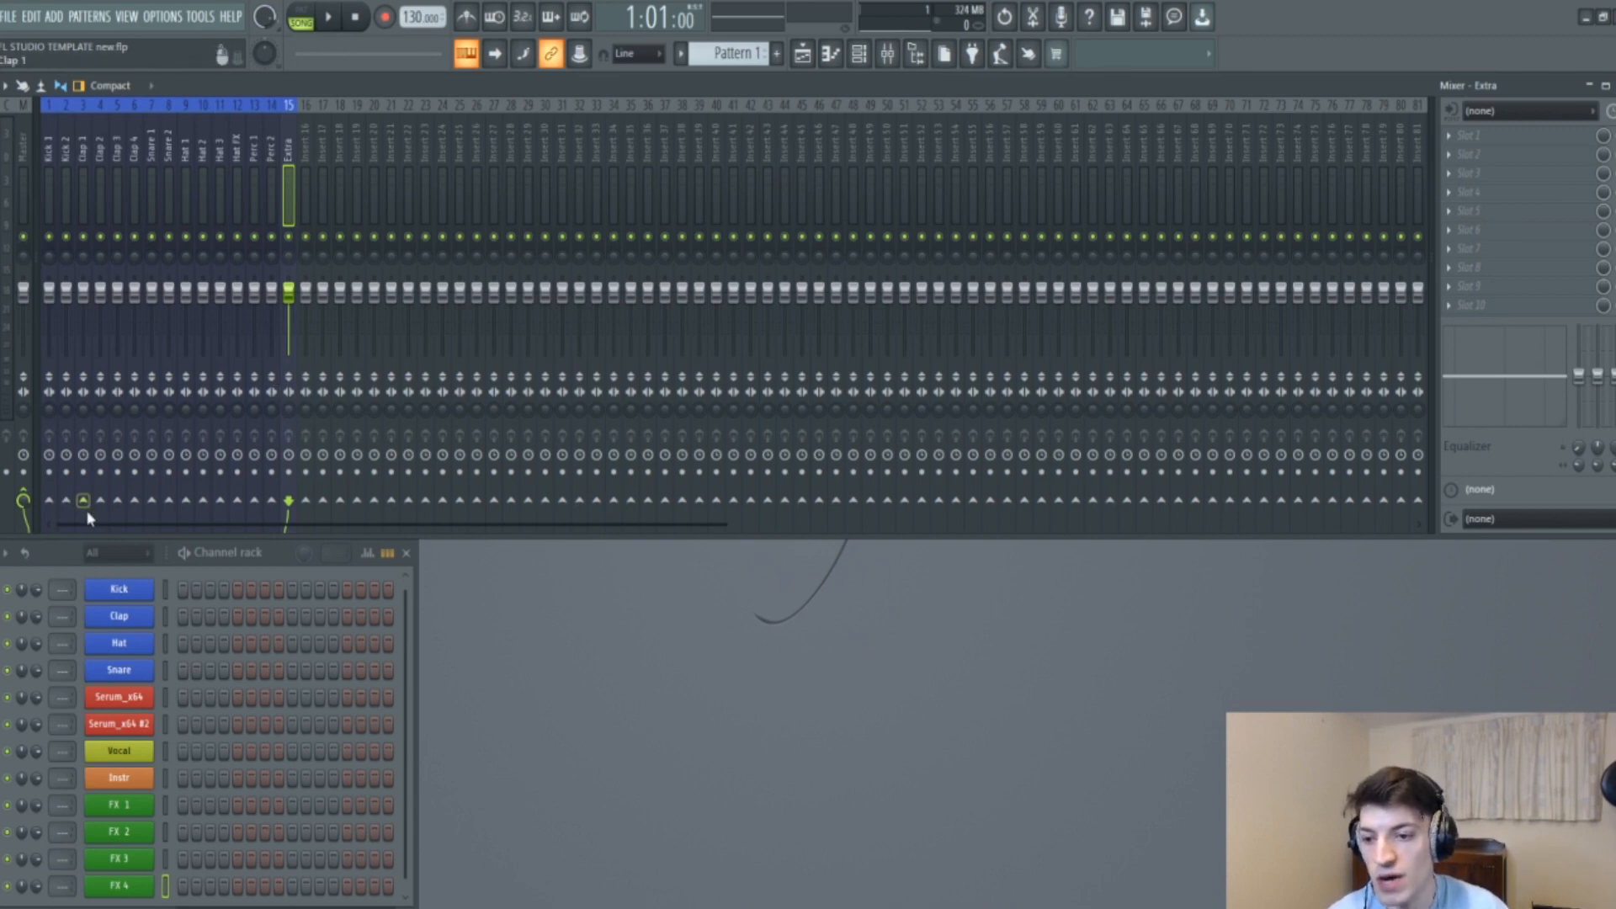
drag(166, 593, 166, 644)
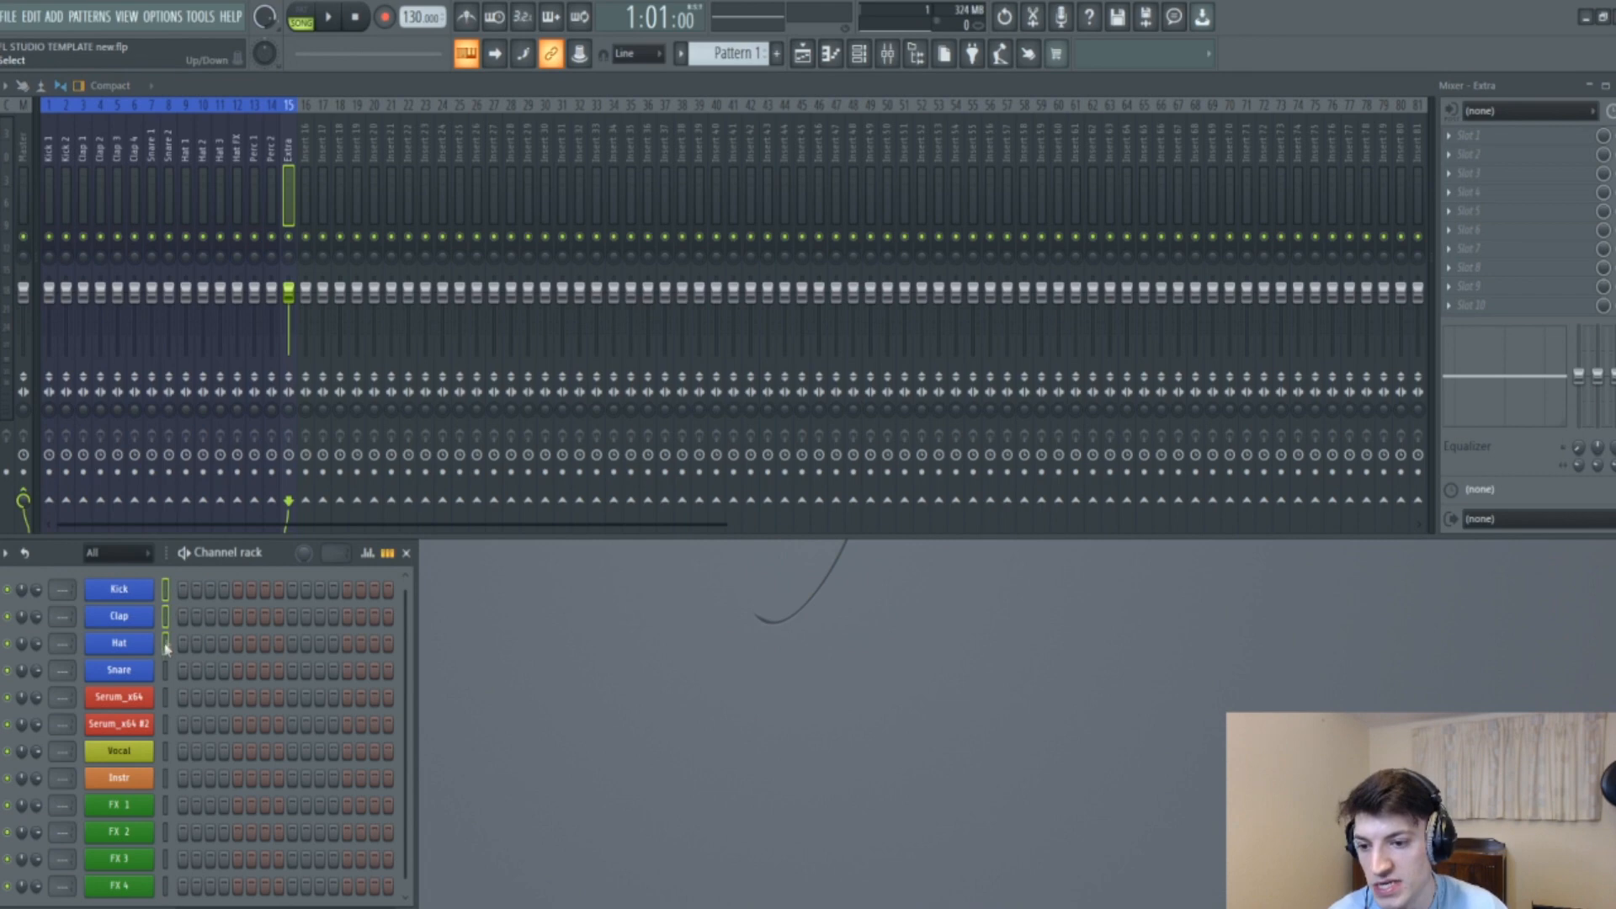
click(133, 594)
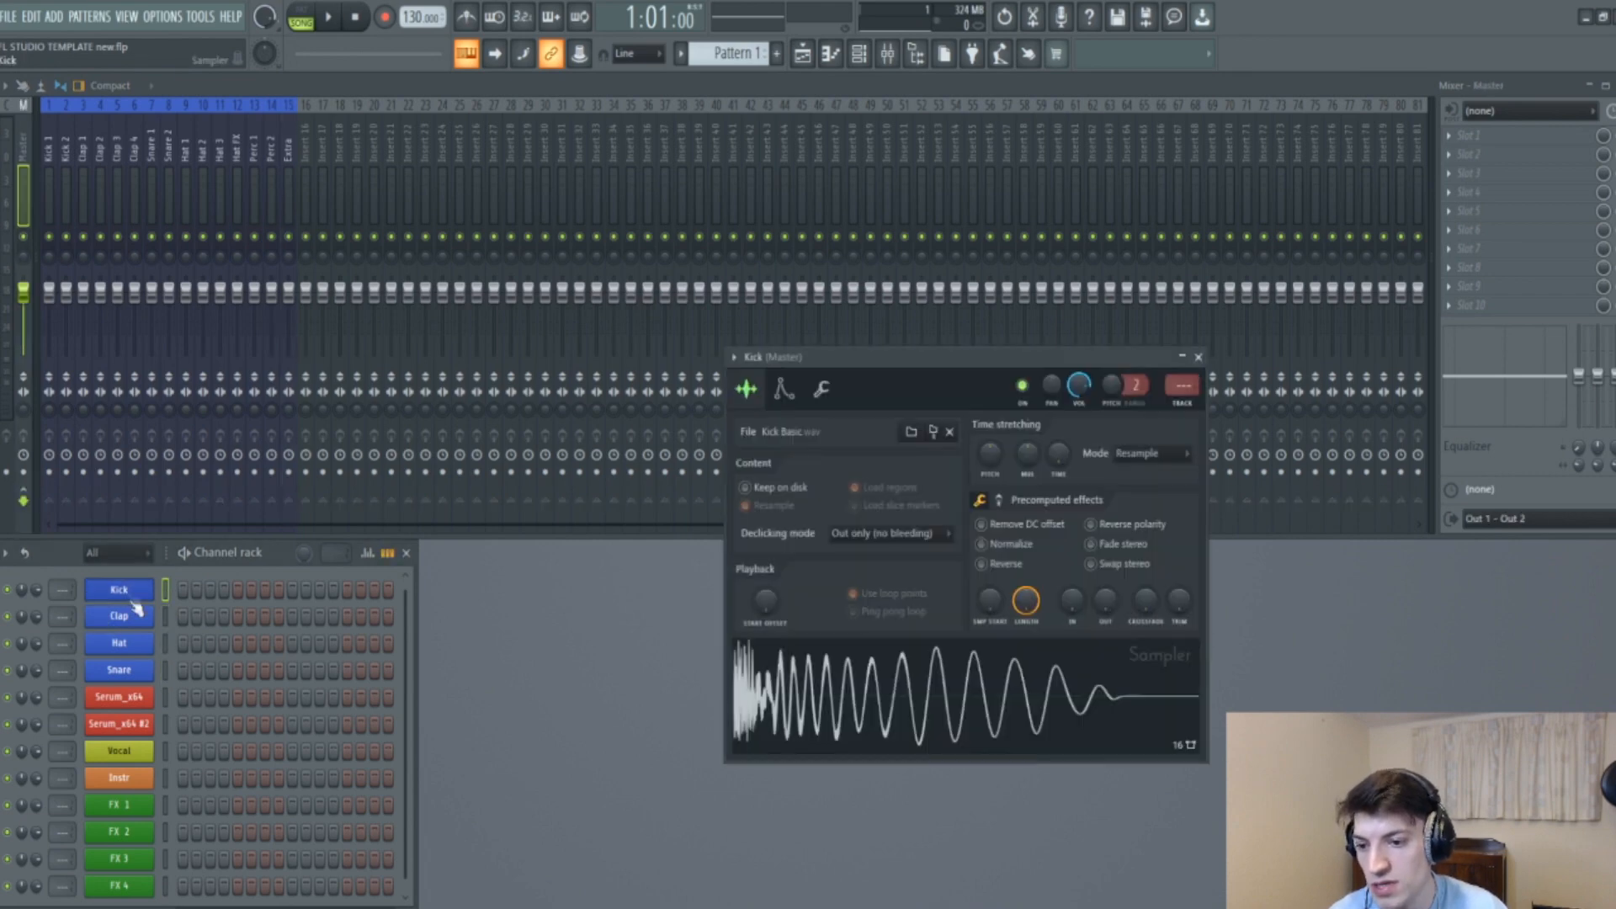
click(838, 702)
click(130, 618)
click(821, 796)
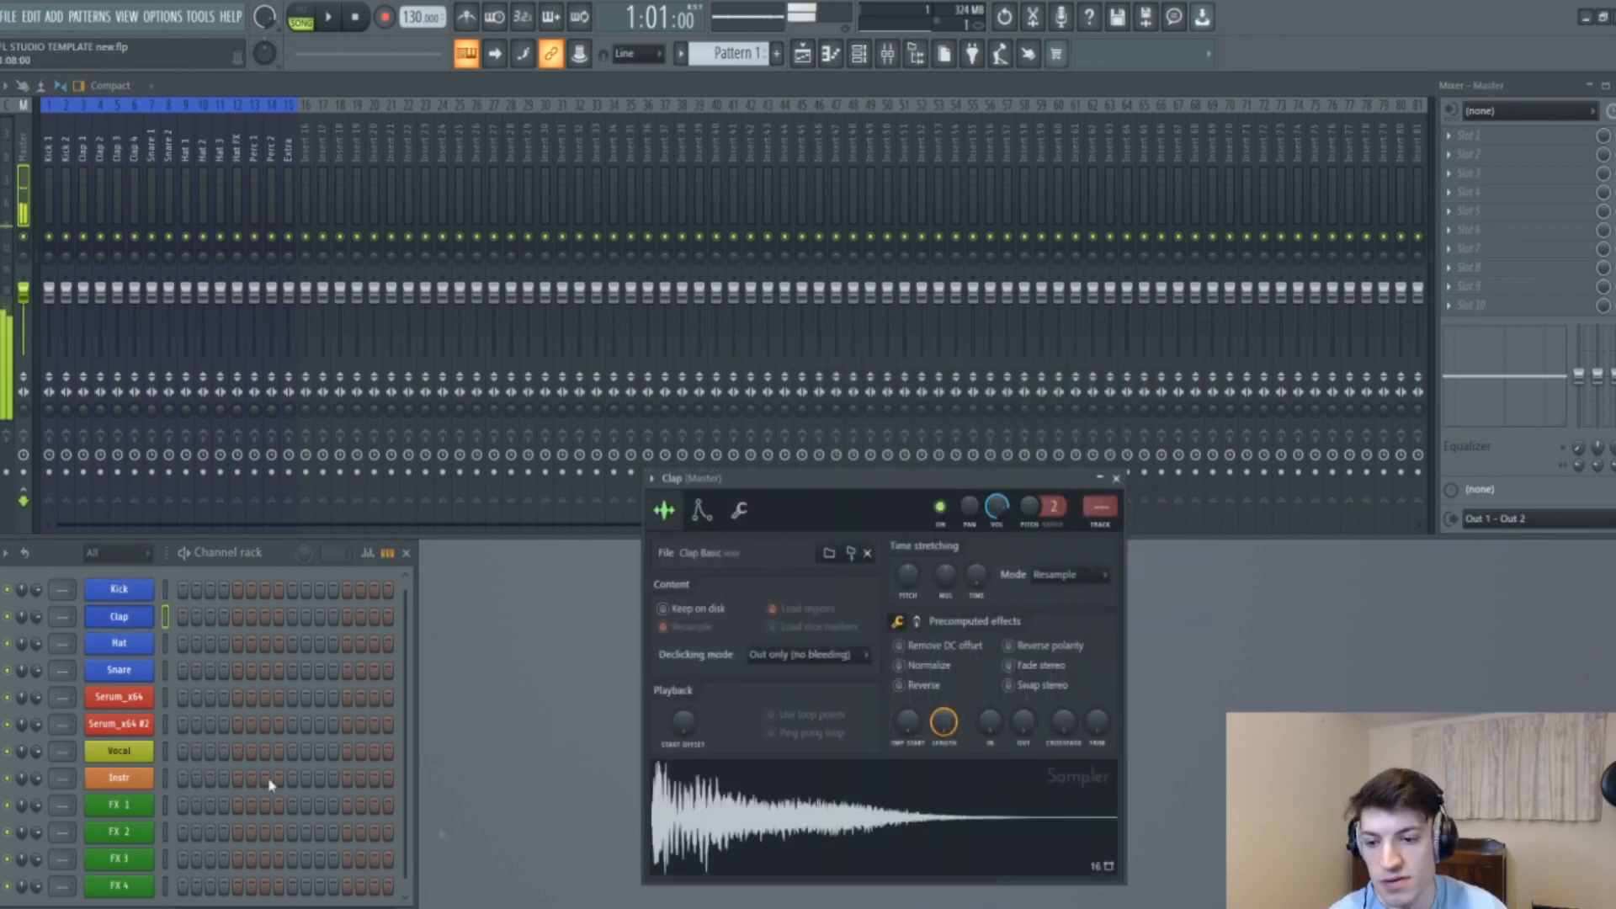
click(119, 642)
click(492, 623)
click(131, 674)
click(514, 650)
click(562, 259)
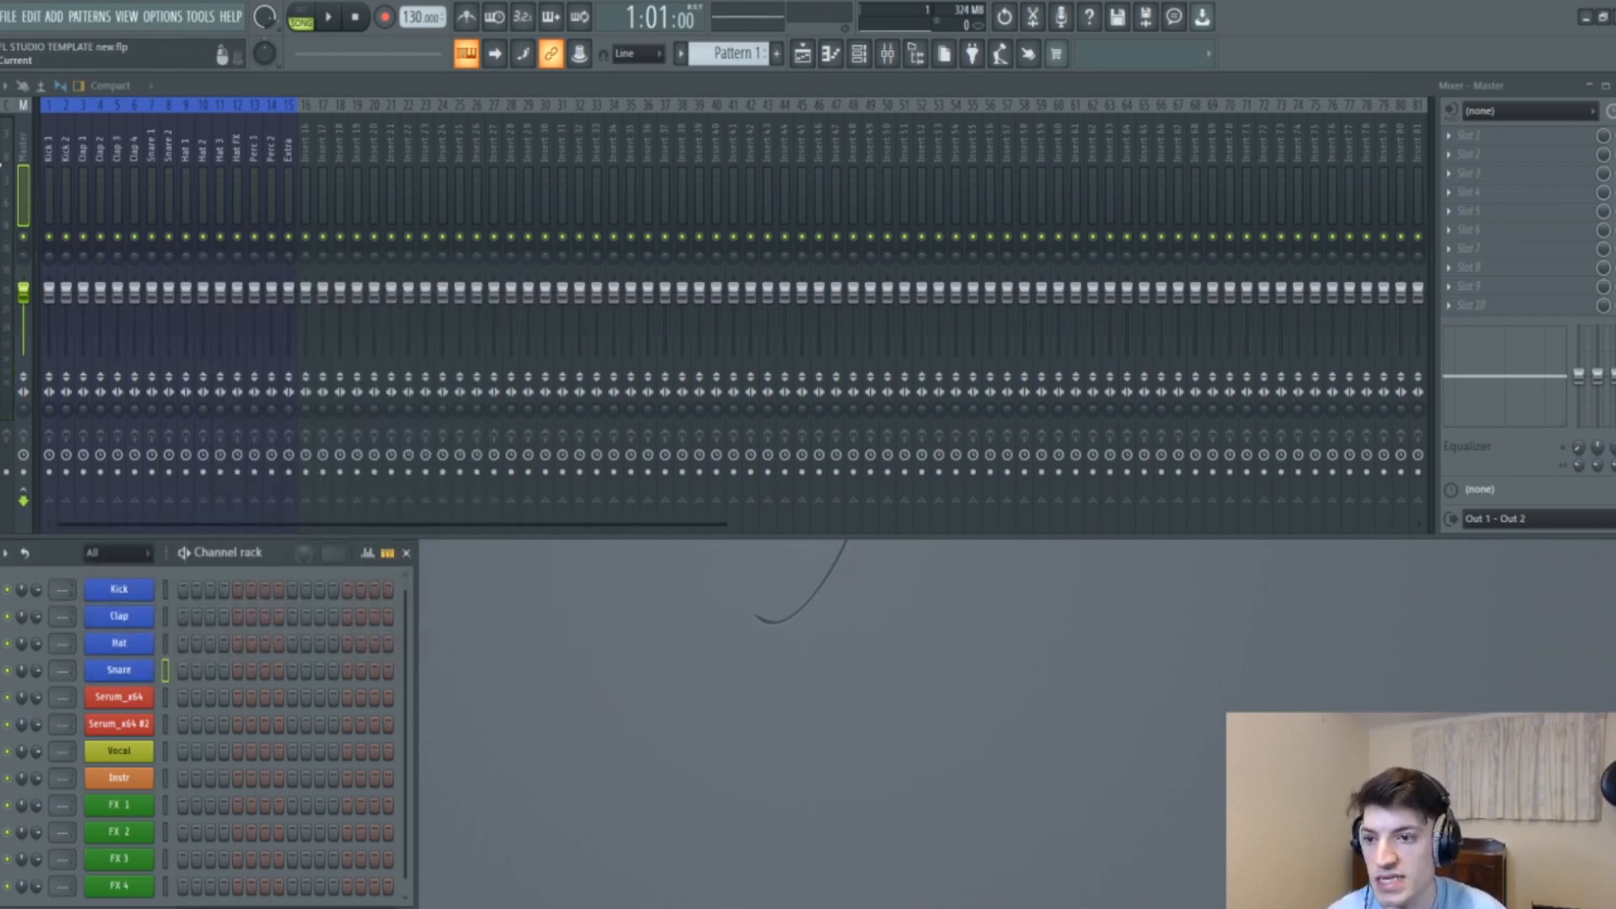
Route the Kick channel to mixer track 1, Clap to track 3, Hat to track 9 and Snare to track 7.
mouse_move(45, 154)
mouse_down()
mouse_move(300, 160)
mouse_move(49, 185)
mouse_up()
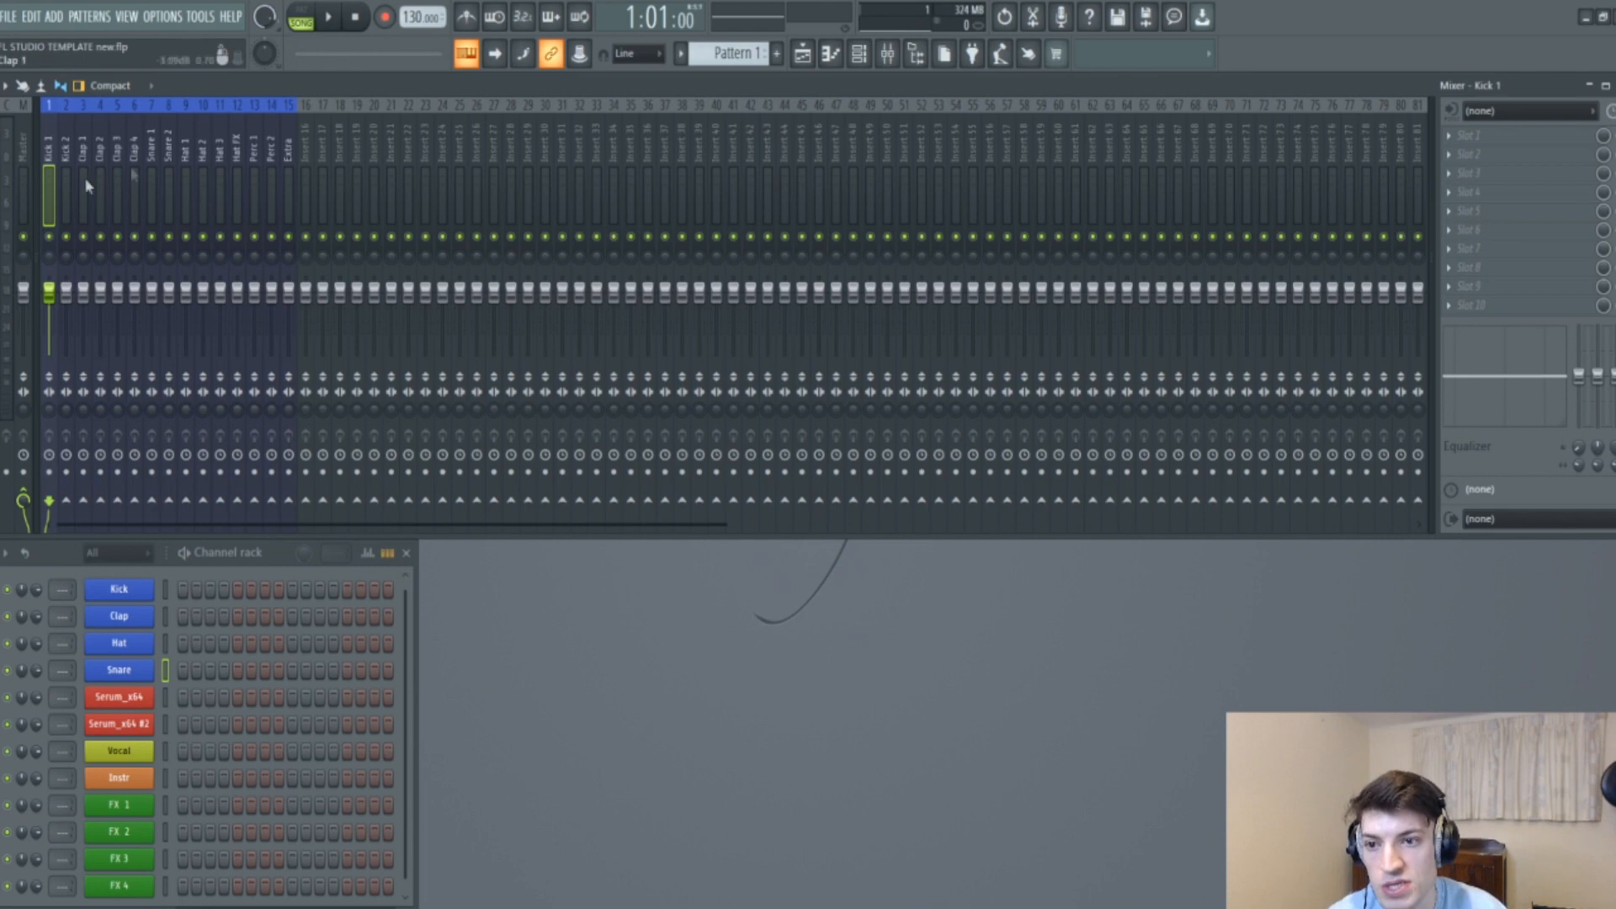
click(62, 589)
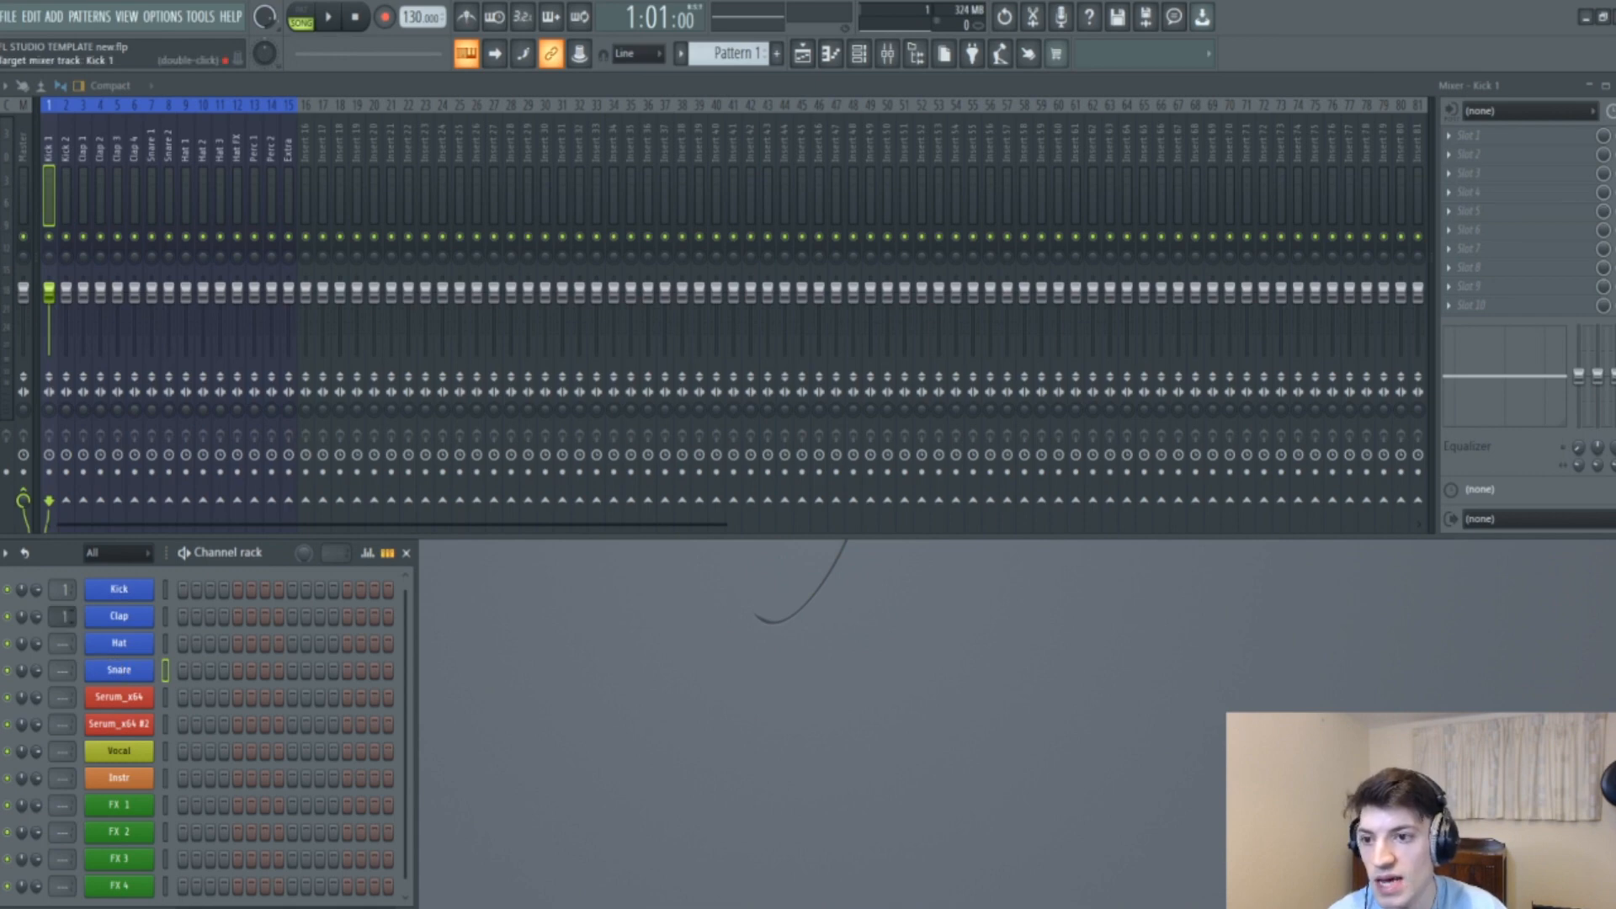
scroll(62, 616, up, 3)
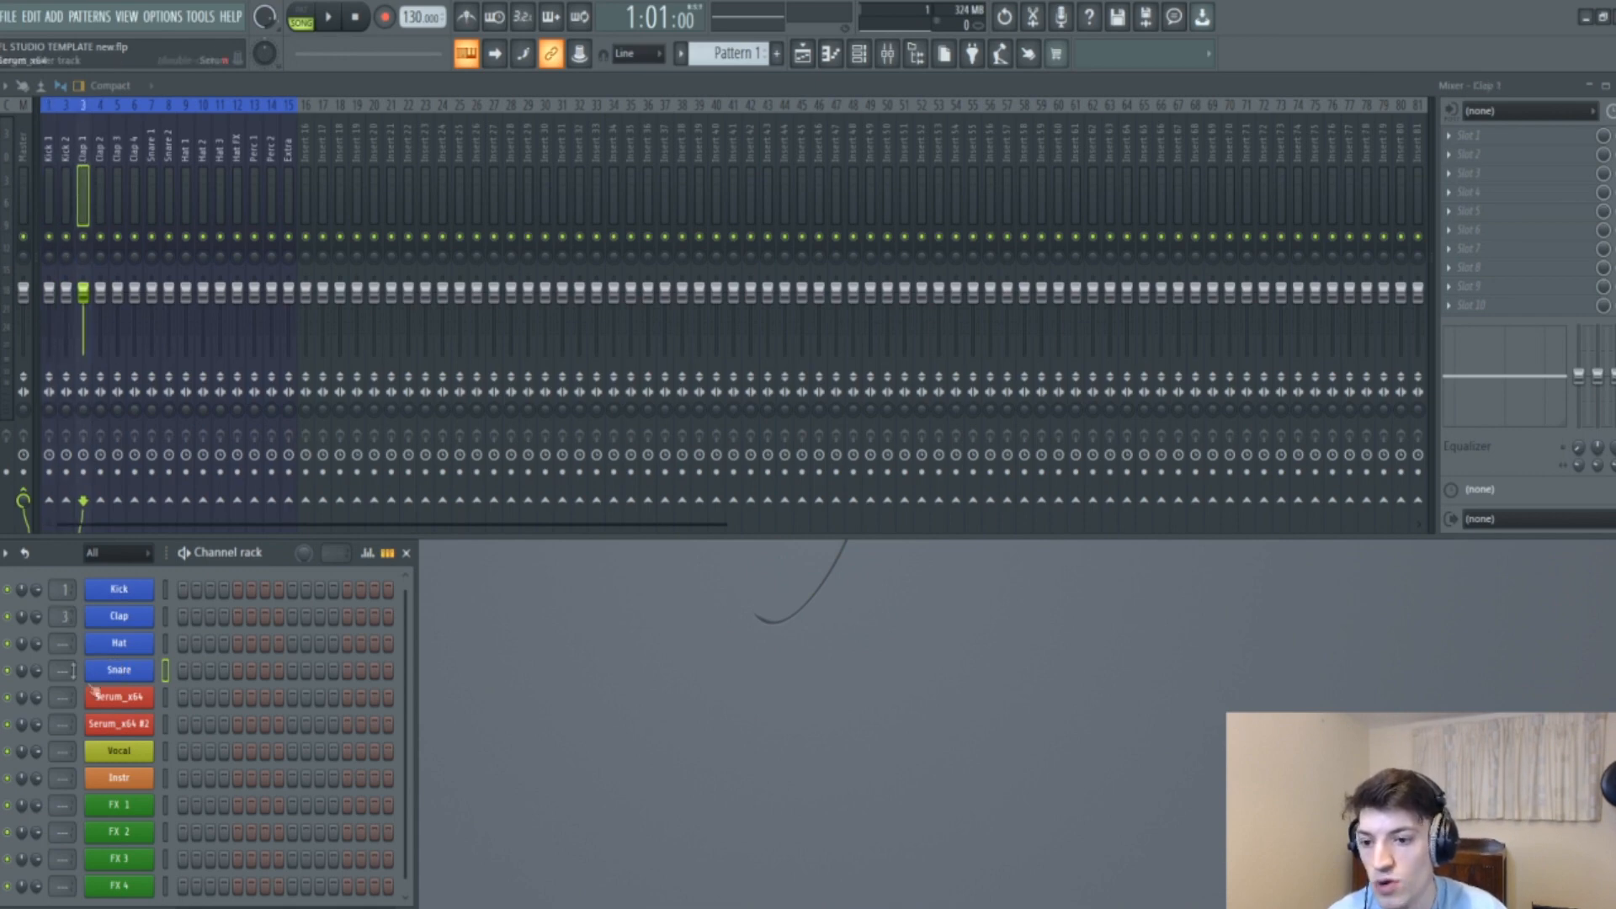
scroll(55, 642, up, 9)
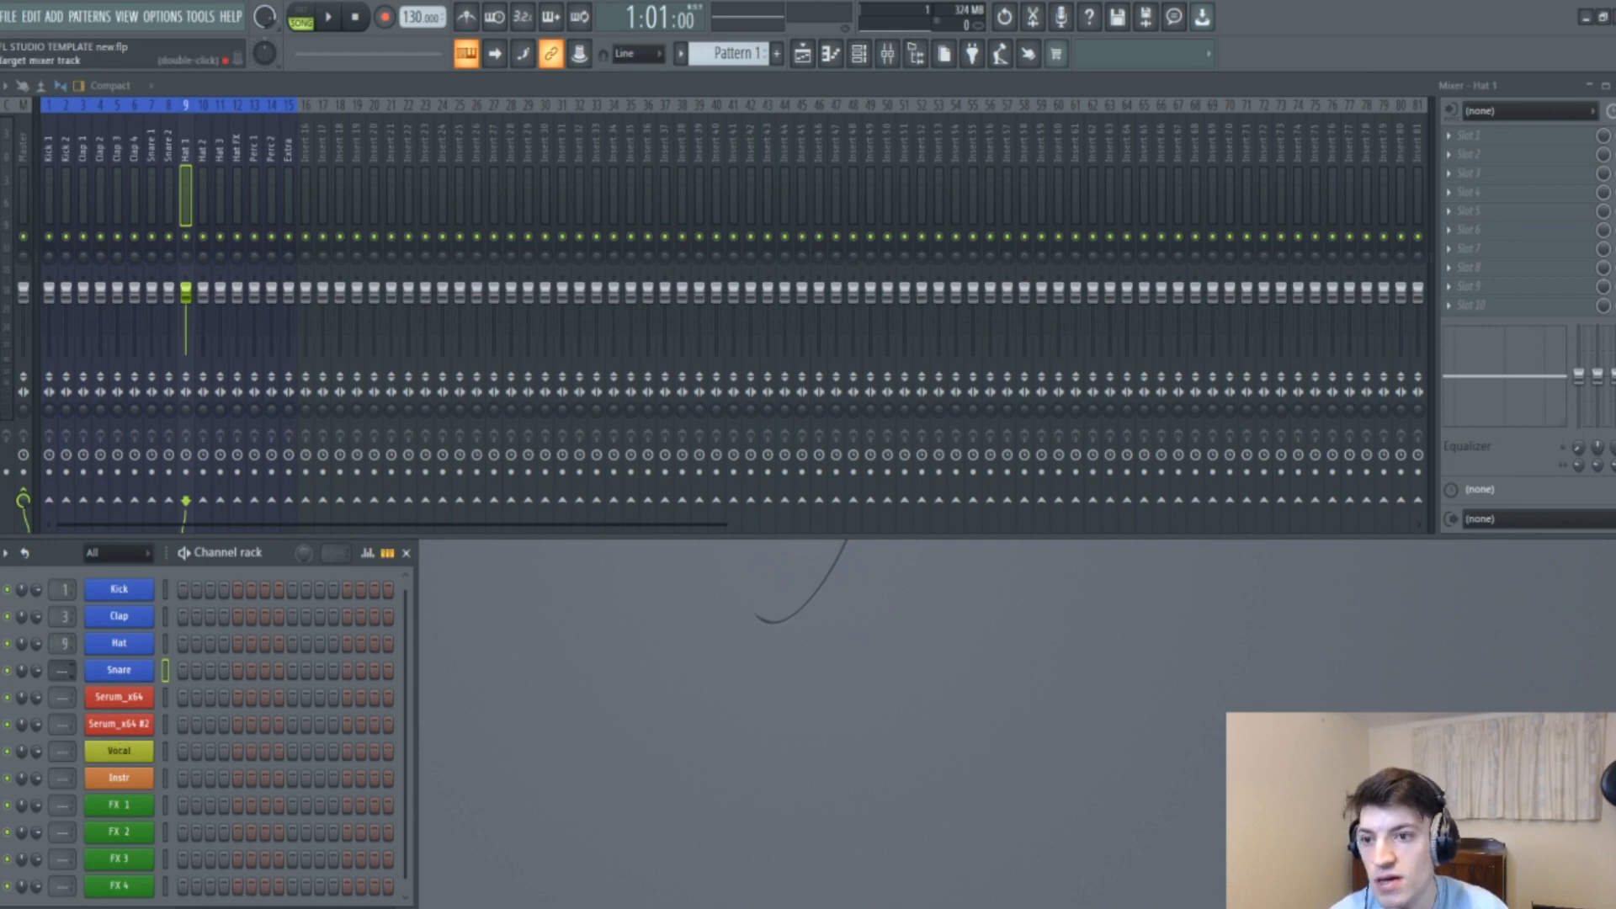
scroll(63, 671, up, 7)
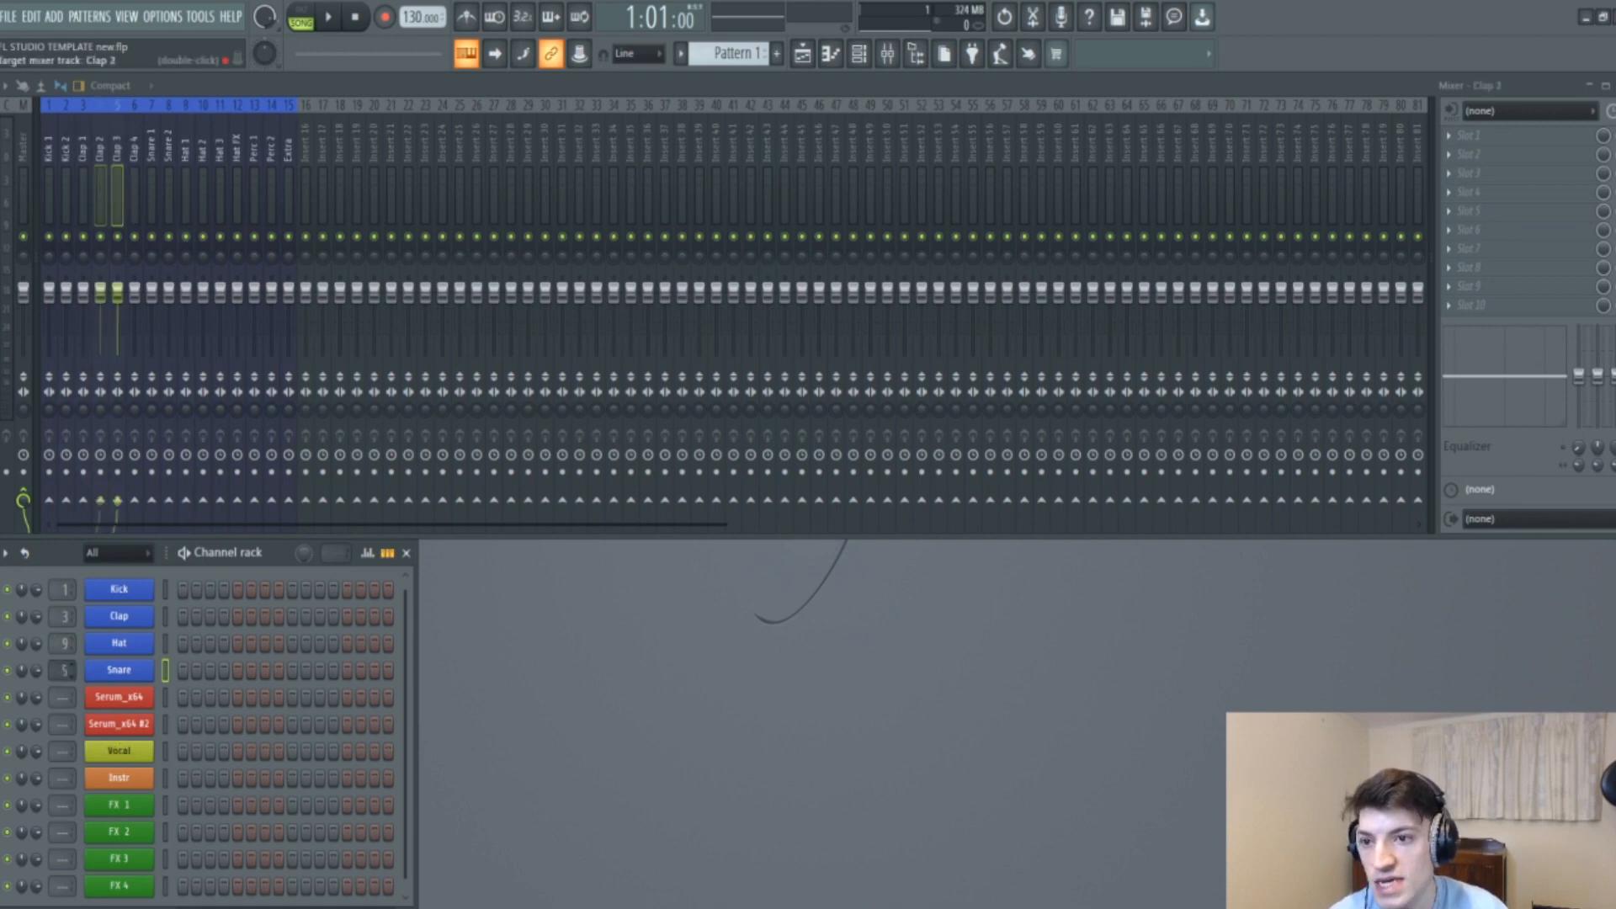
Play the Kick channel and check its signal path through the Kick 1 mixer track to the Master.
click(142, 591)
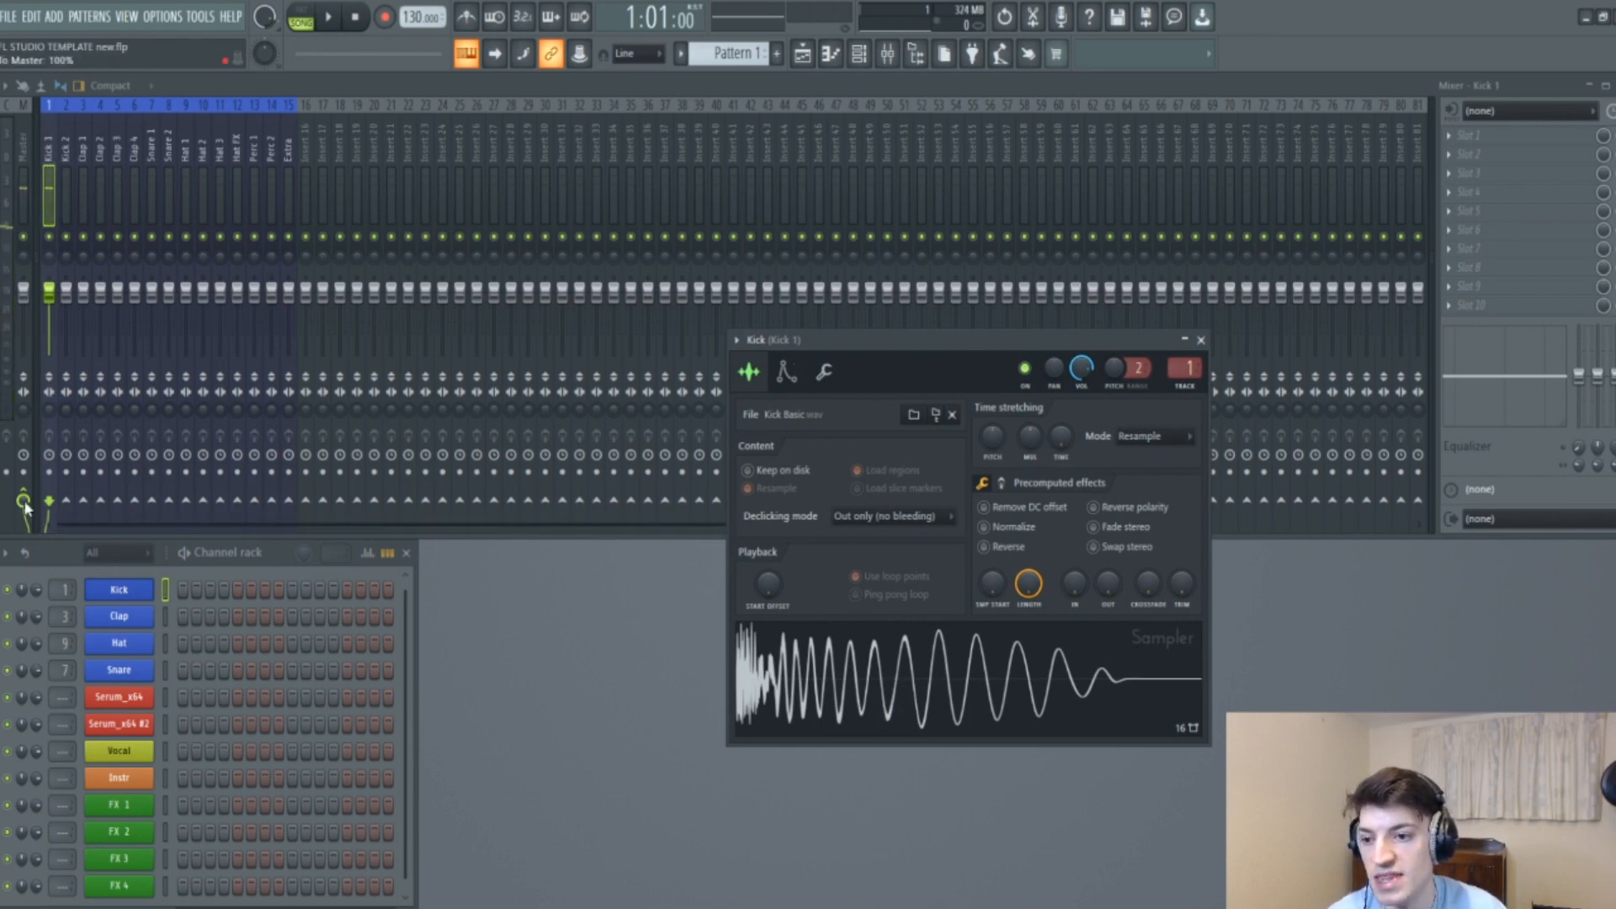
click(24, 164)
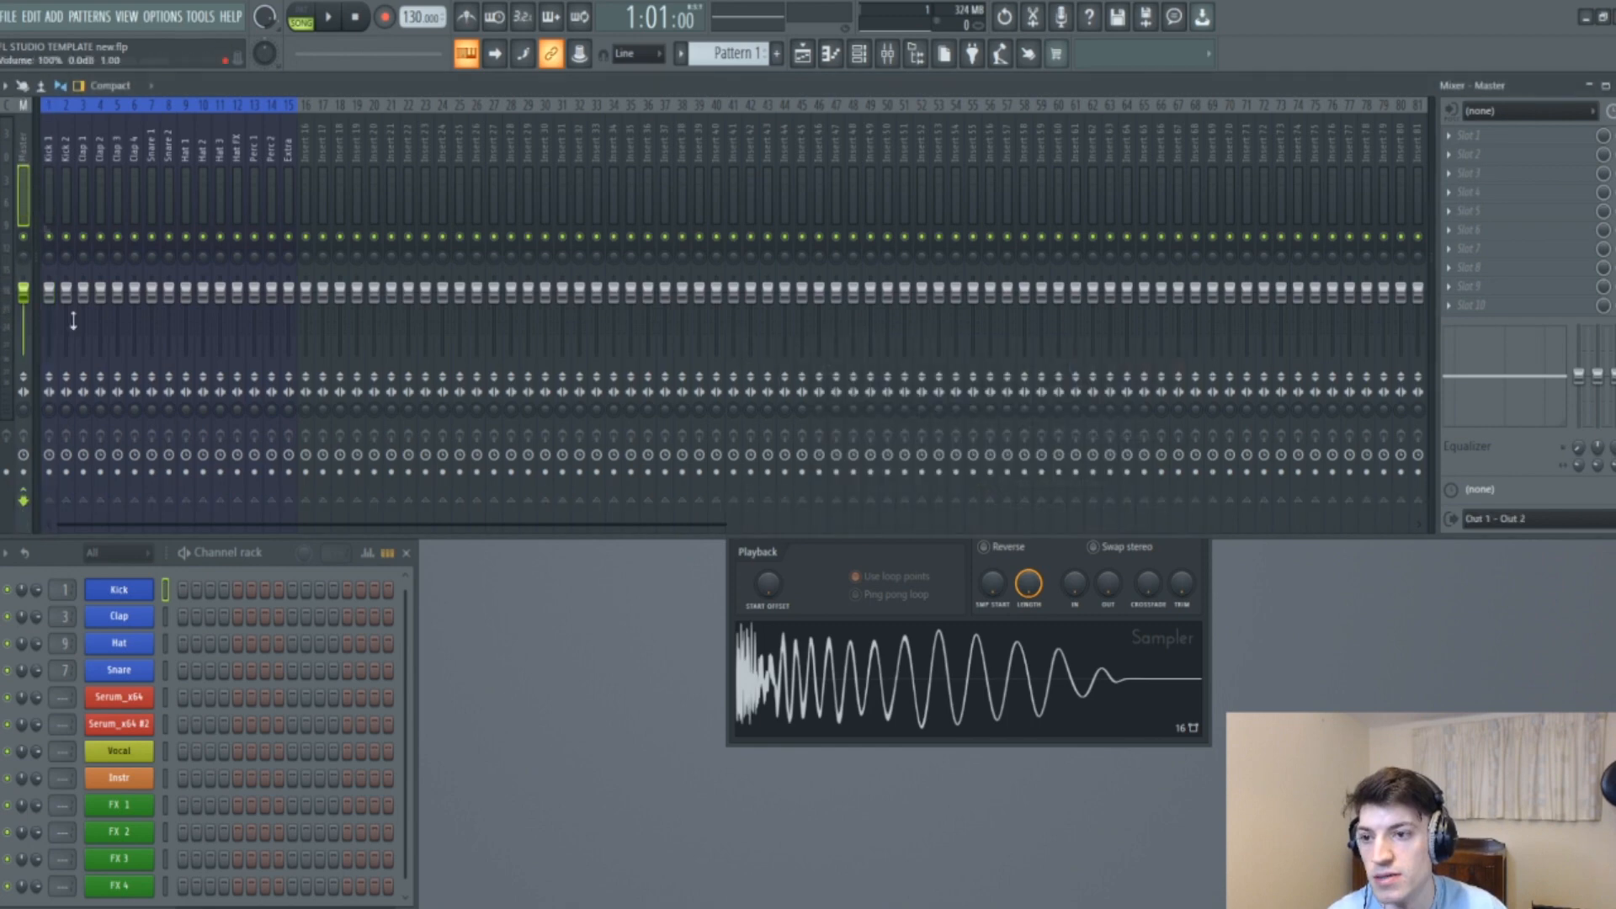
click(1207, 594)
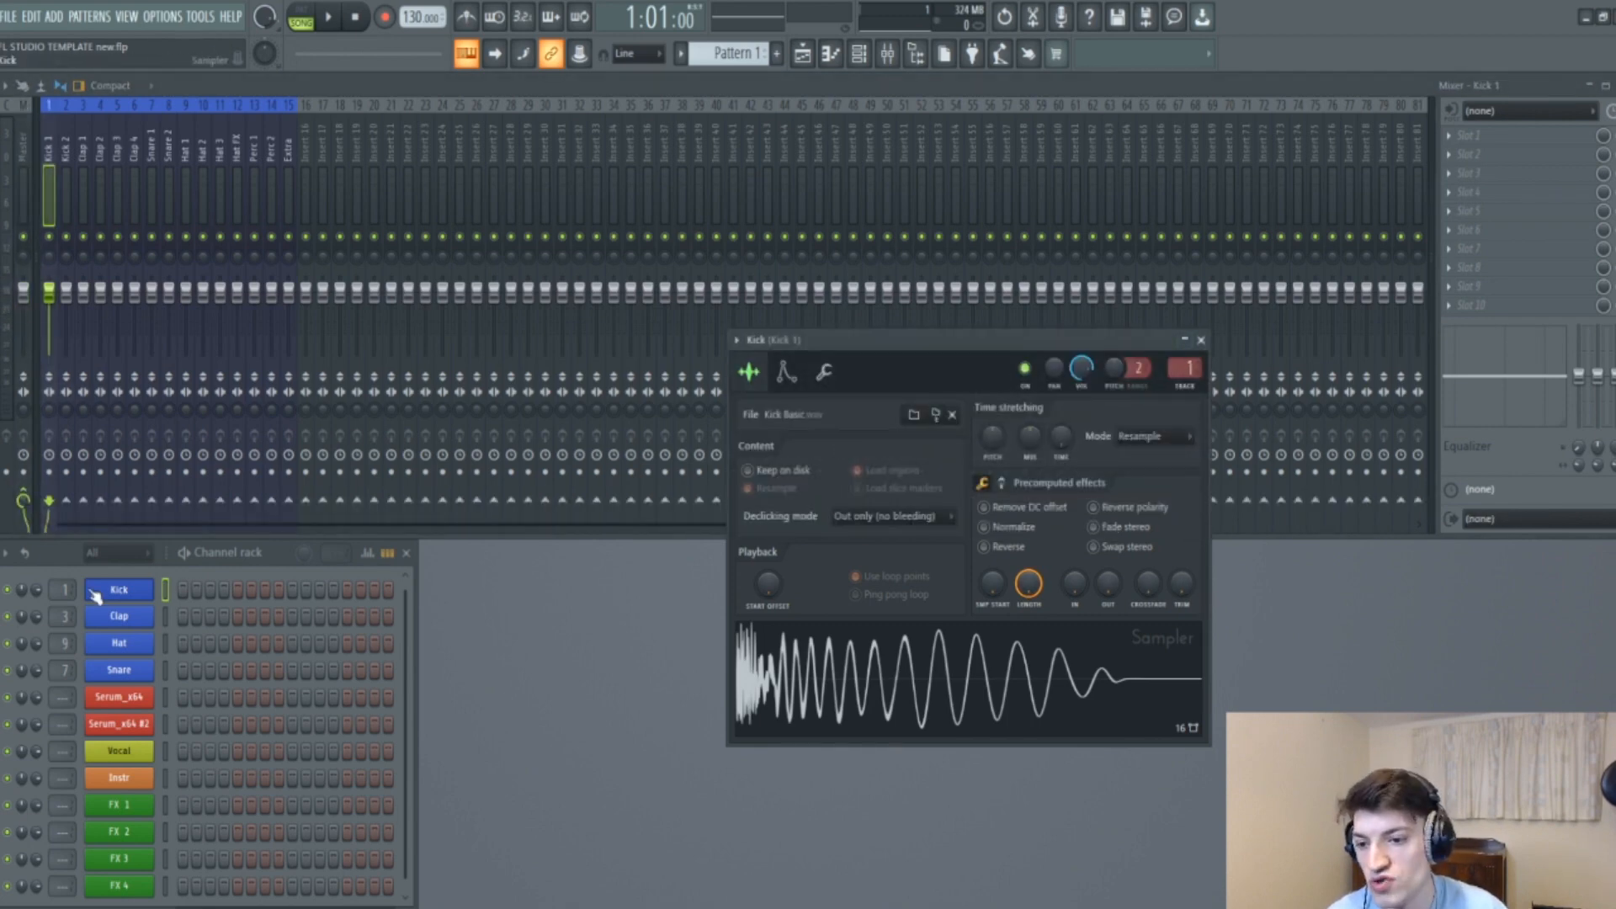
click(1203, 339)
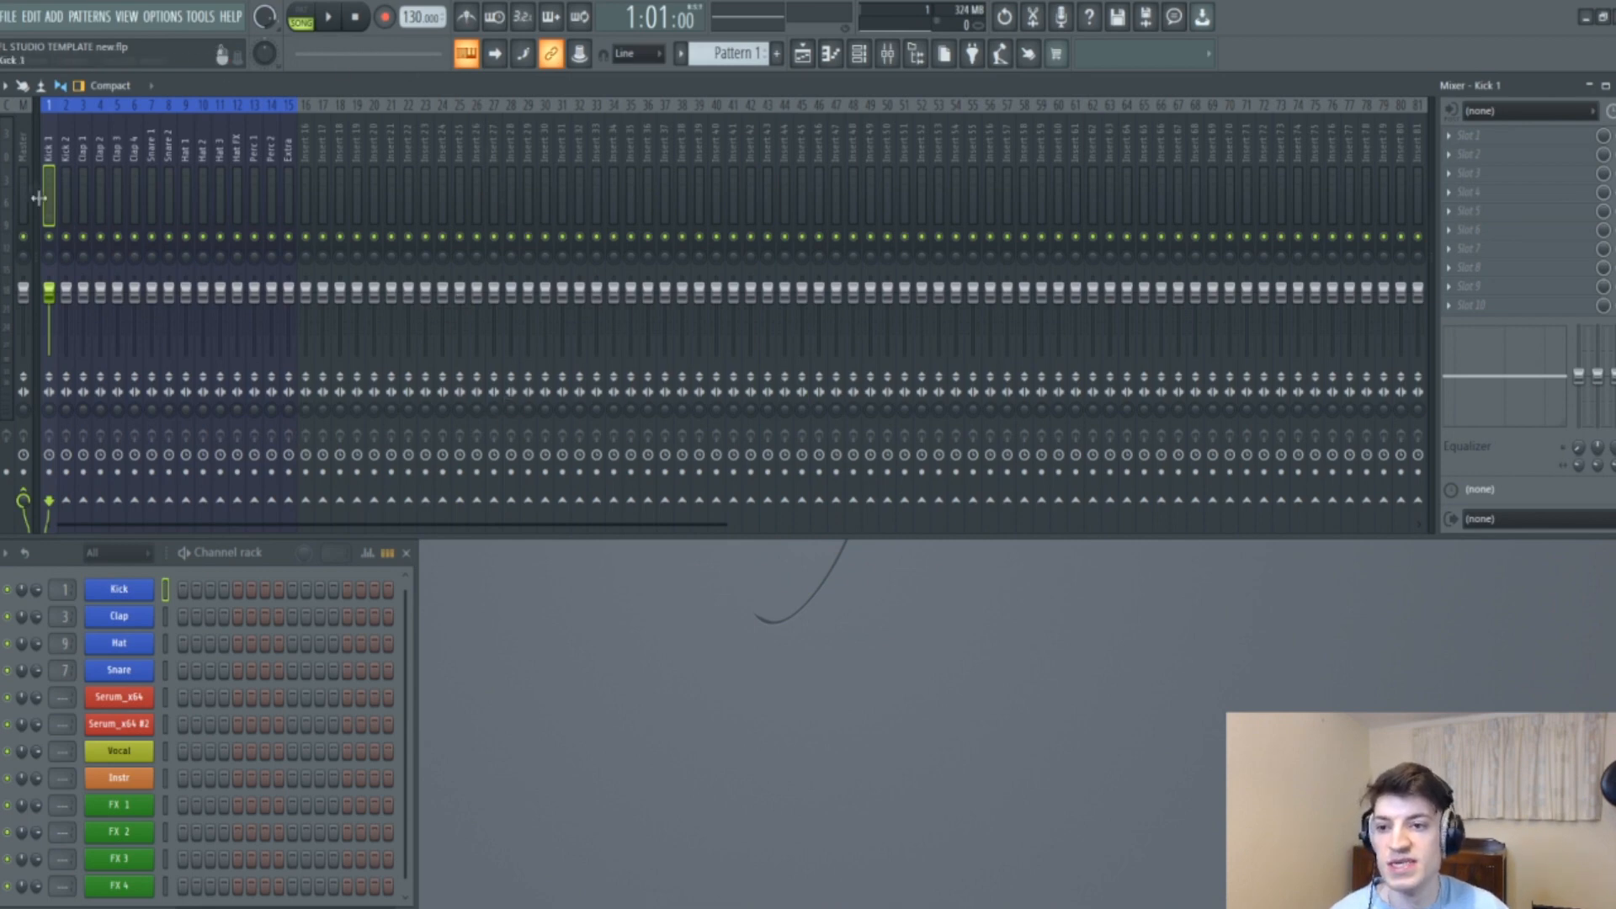
click(306, 176)
click(323, 174)
click(340, 173)
click(357, 174)
click(305, 178)
click(323, 176)
click(341, 175)
click(357, 175)
click(306, 175)
click(323, 175)
click(341, 174)
click(358, 173)
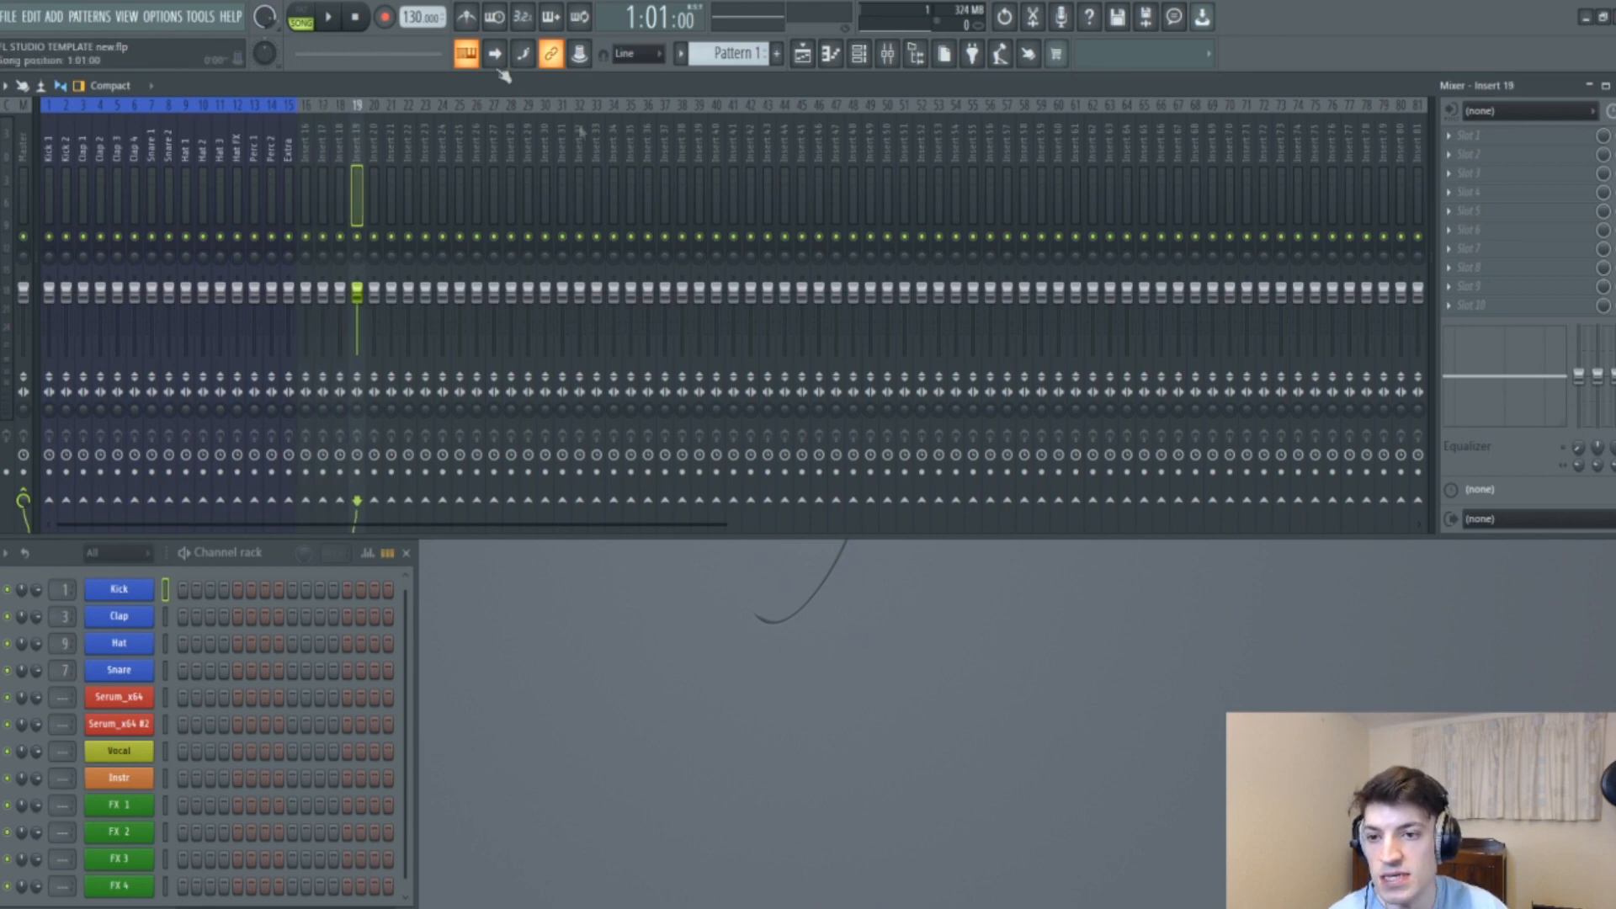
Rename mixer track Insert 16 to Kick Group.
right_click(312, 128)
click(404, 121)
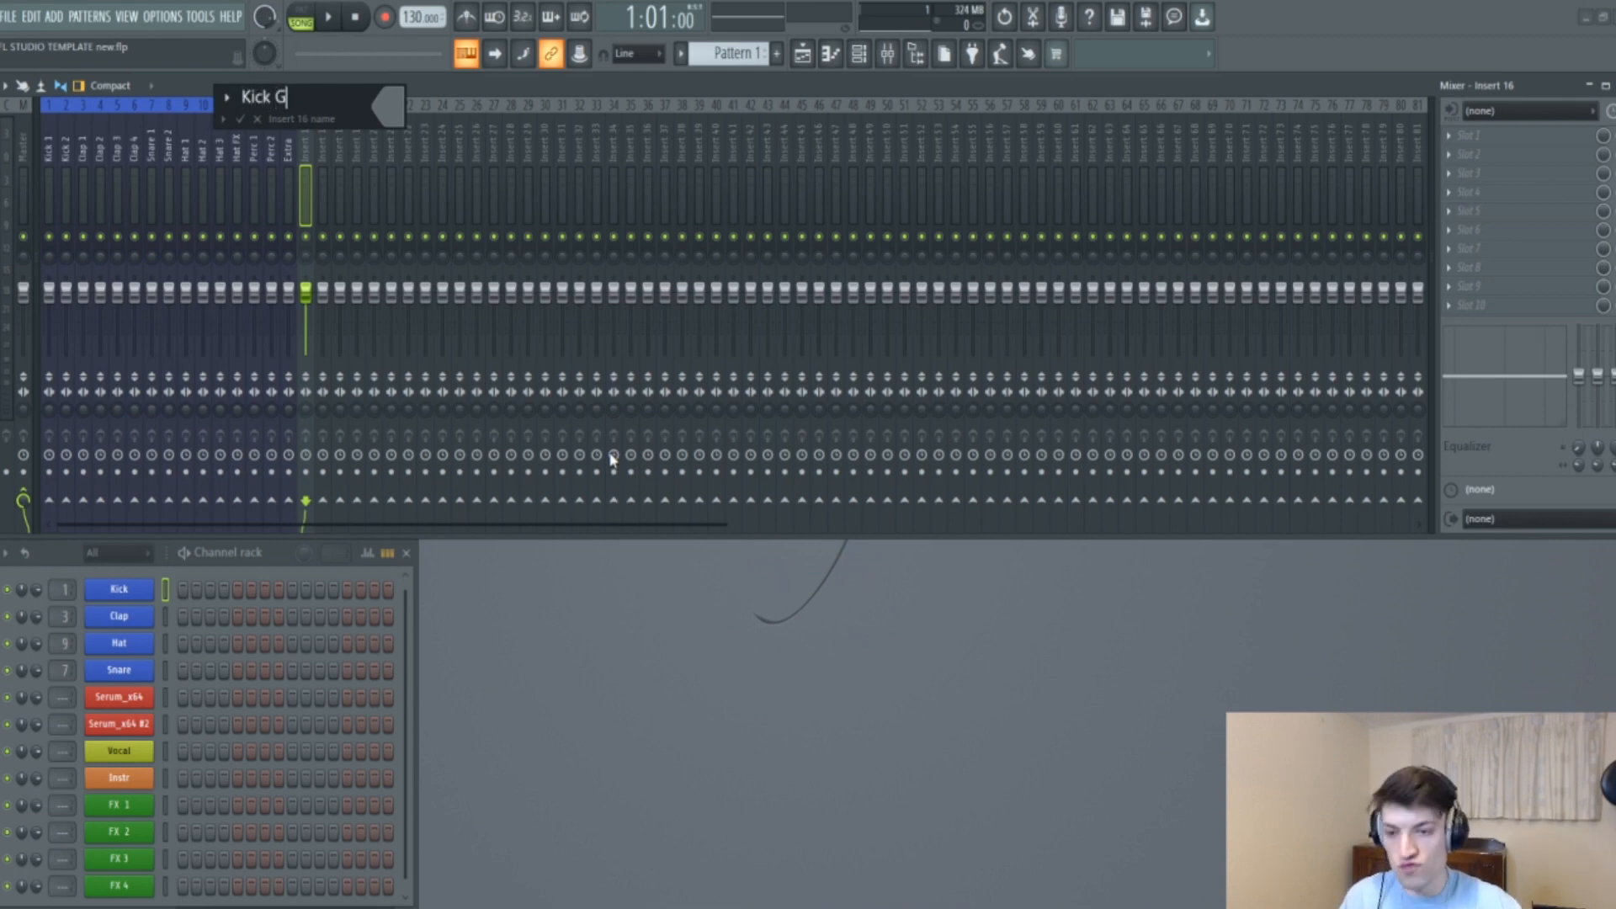
text(Kick Group)
key(Return)
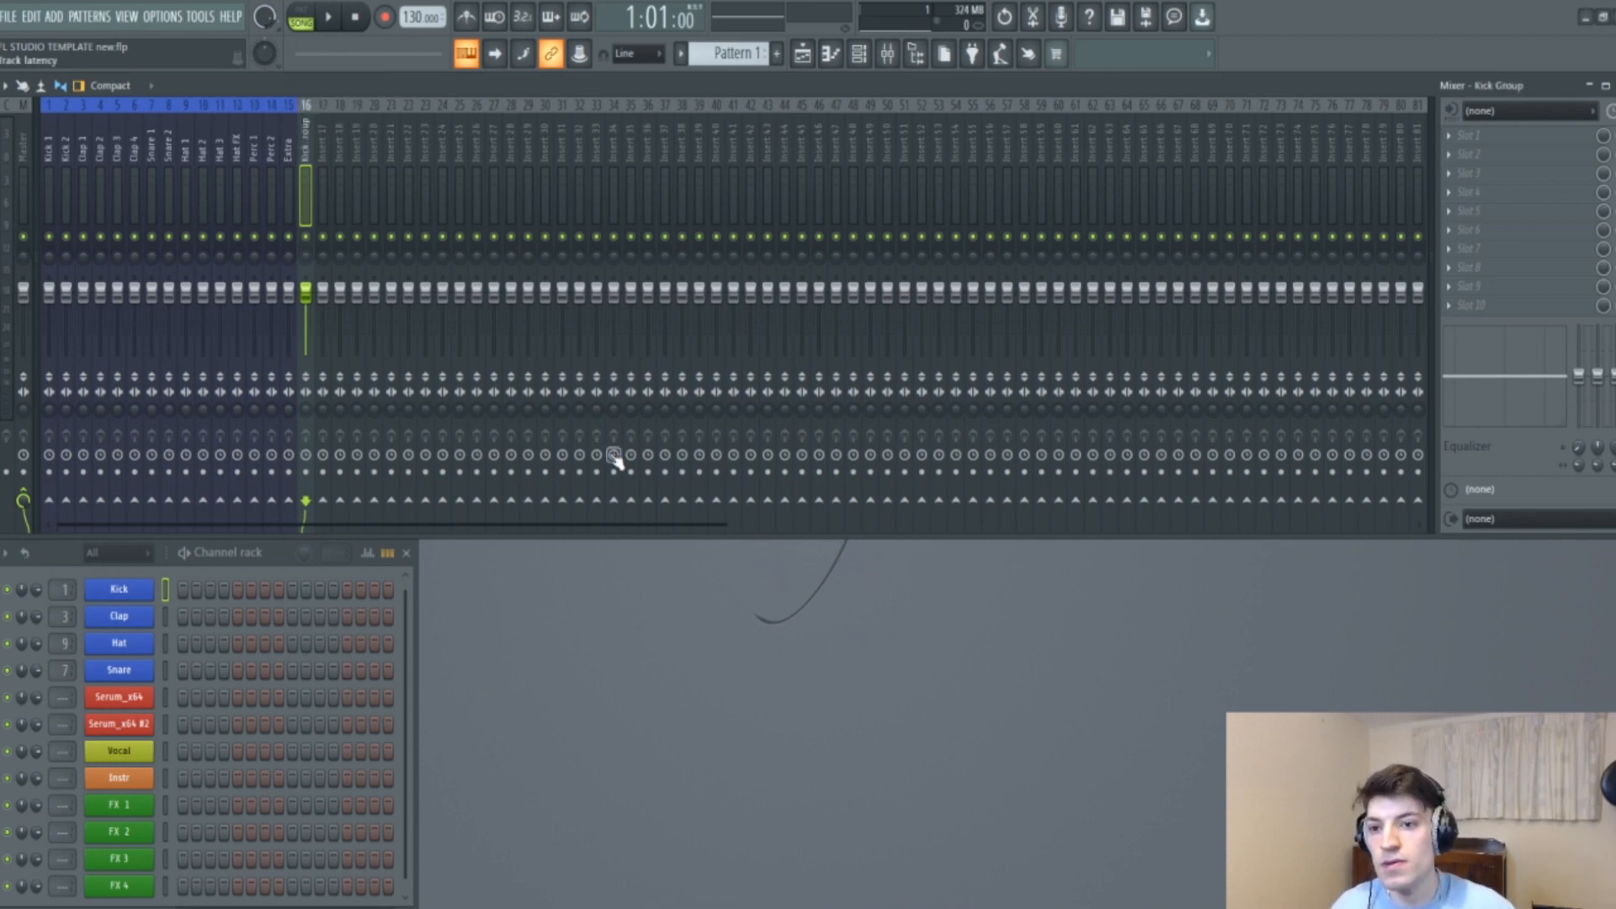
Rename mixer track Insert 17 to Clap Group.
right_click(323, 149)
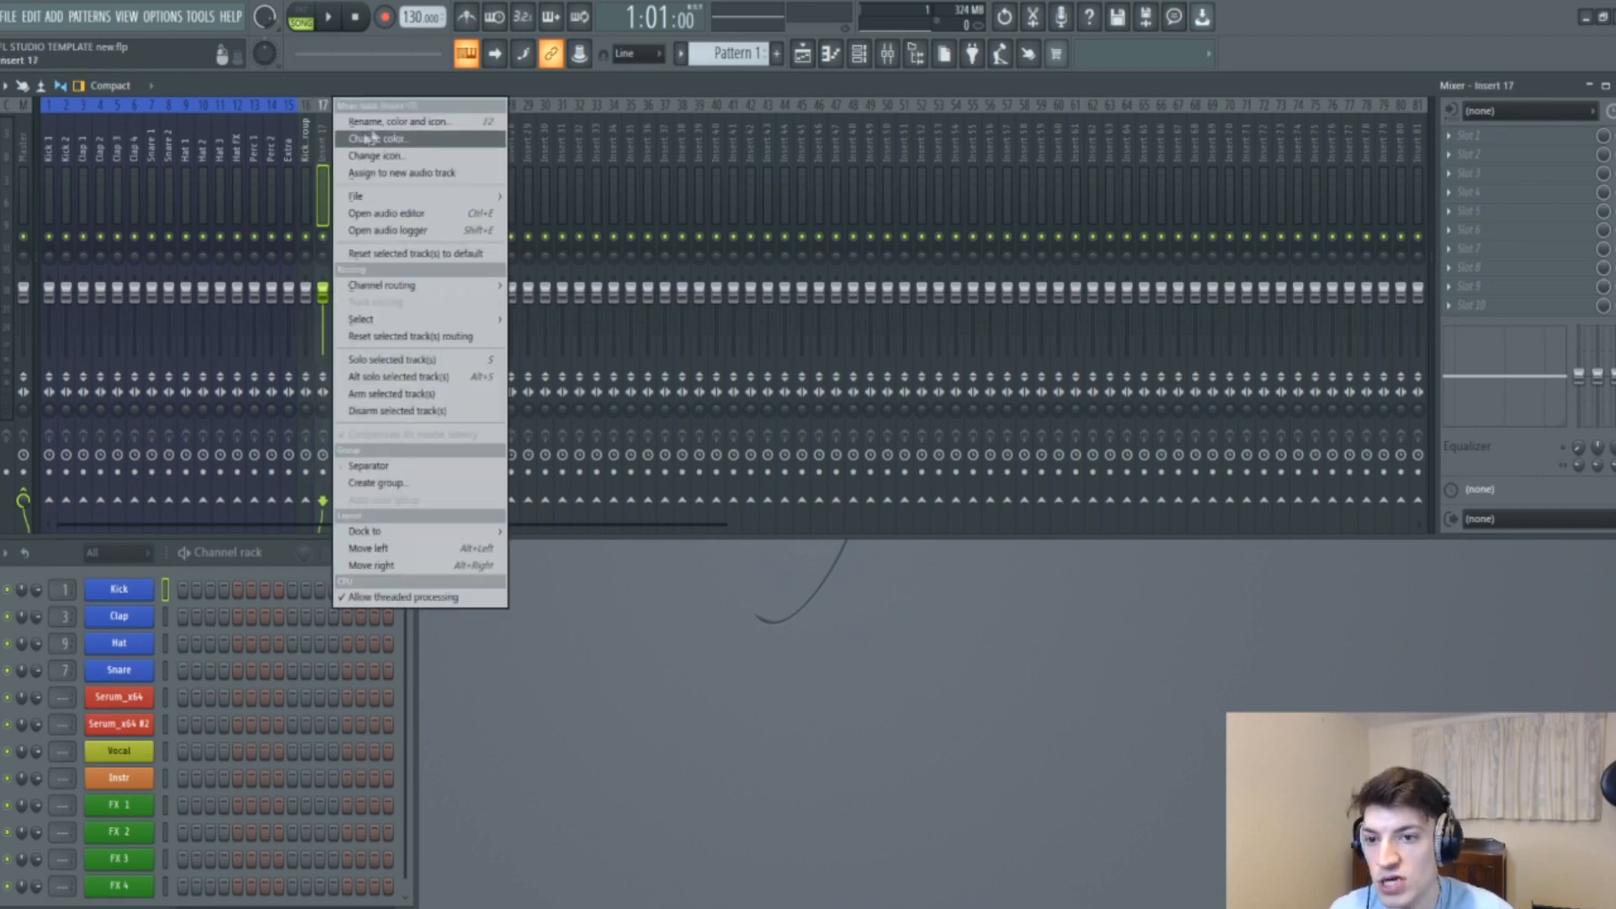
click(396, 119)
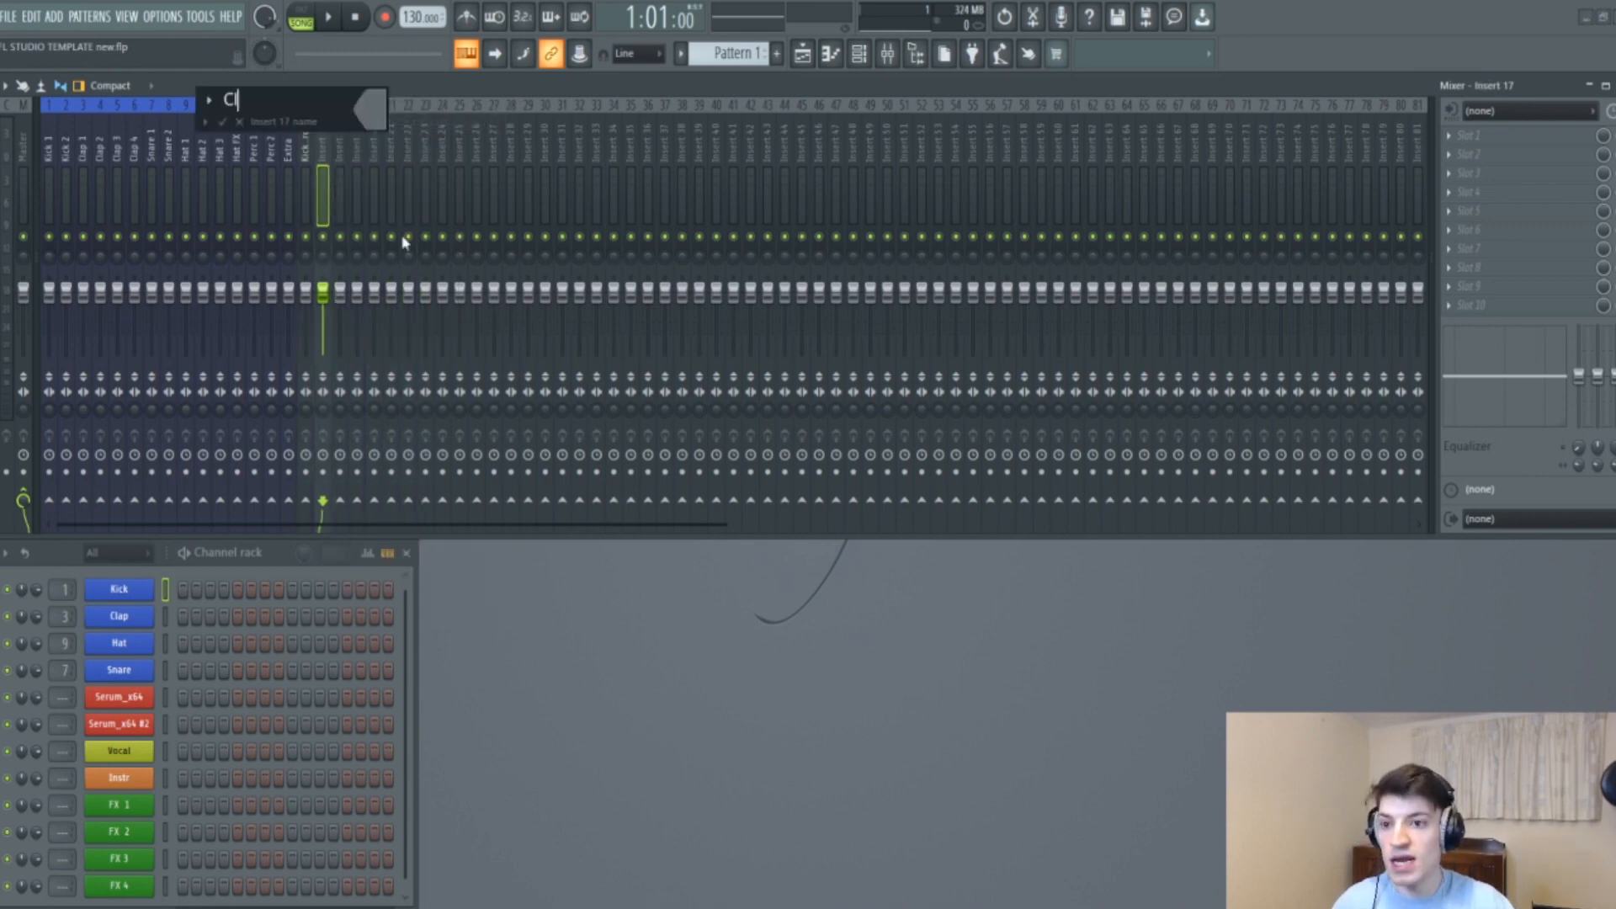
text(Clap Group)
key(Return)
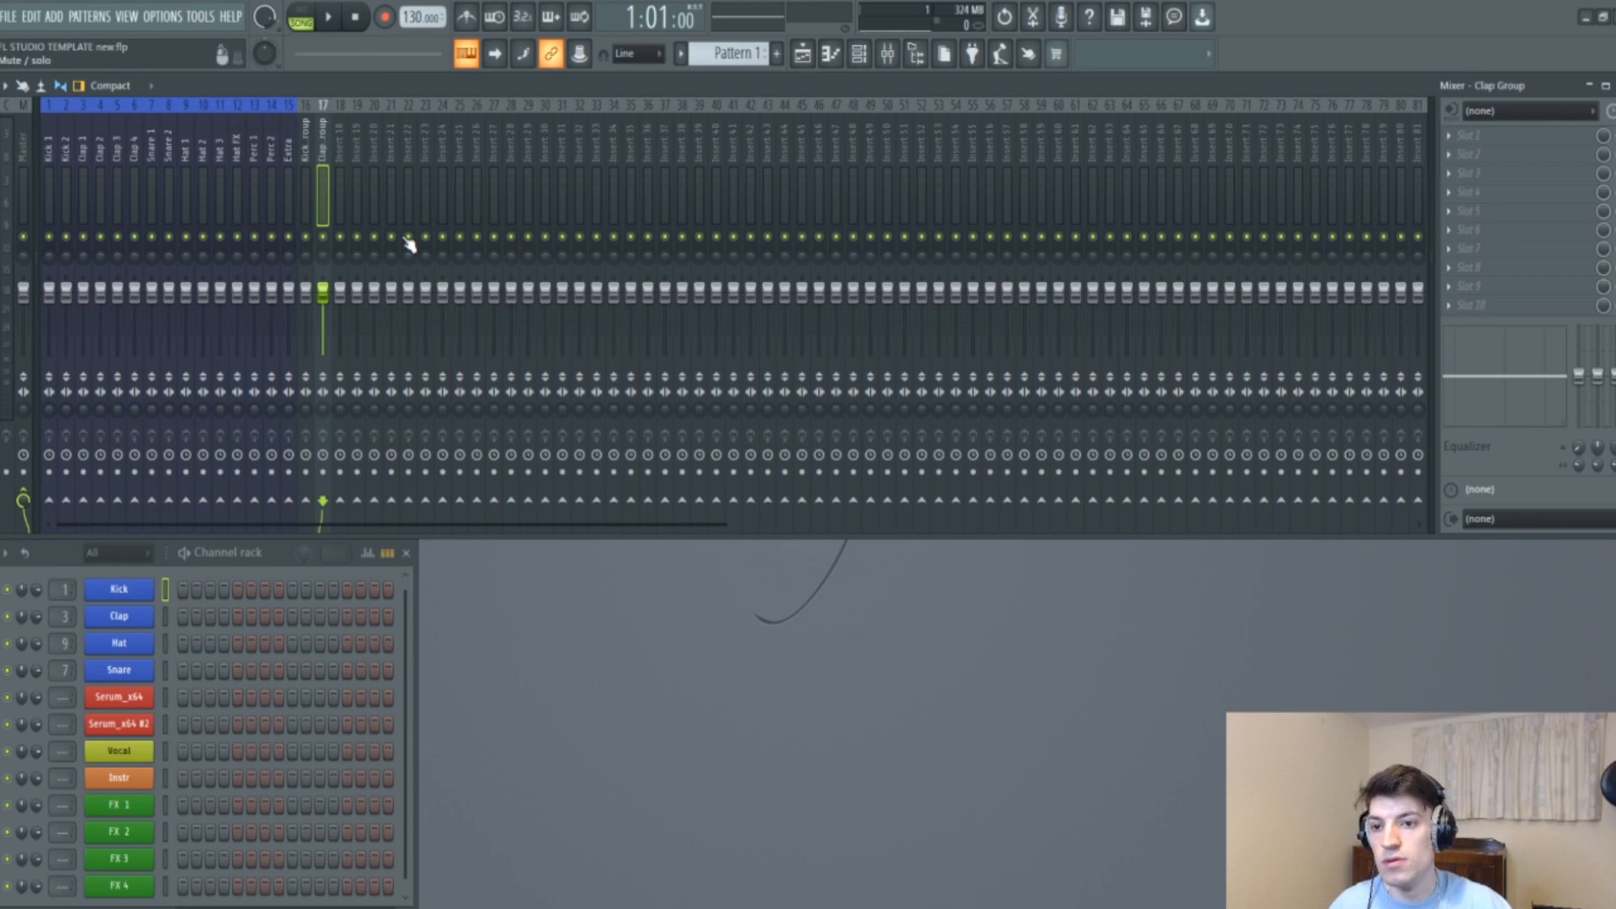
Rename mixer track Insert 18 to Snare Group.
right_click(340, 149)
click(396, 119)
text(S)
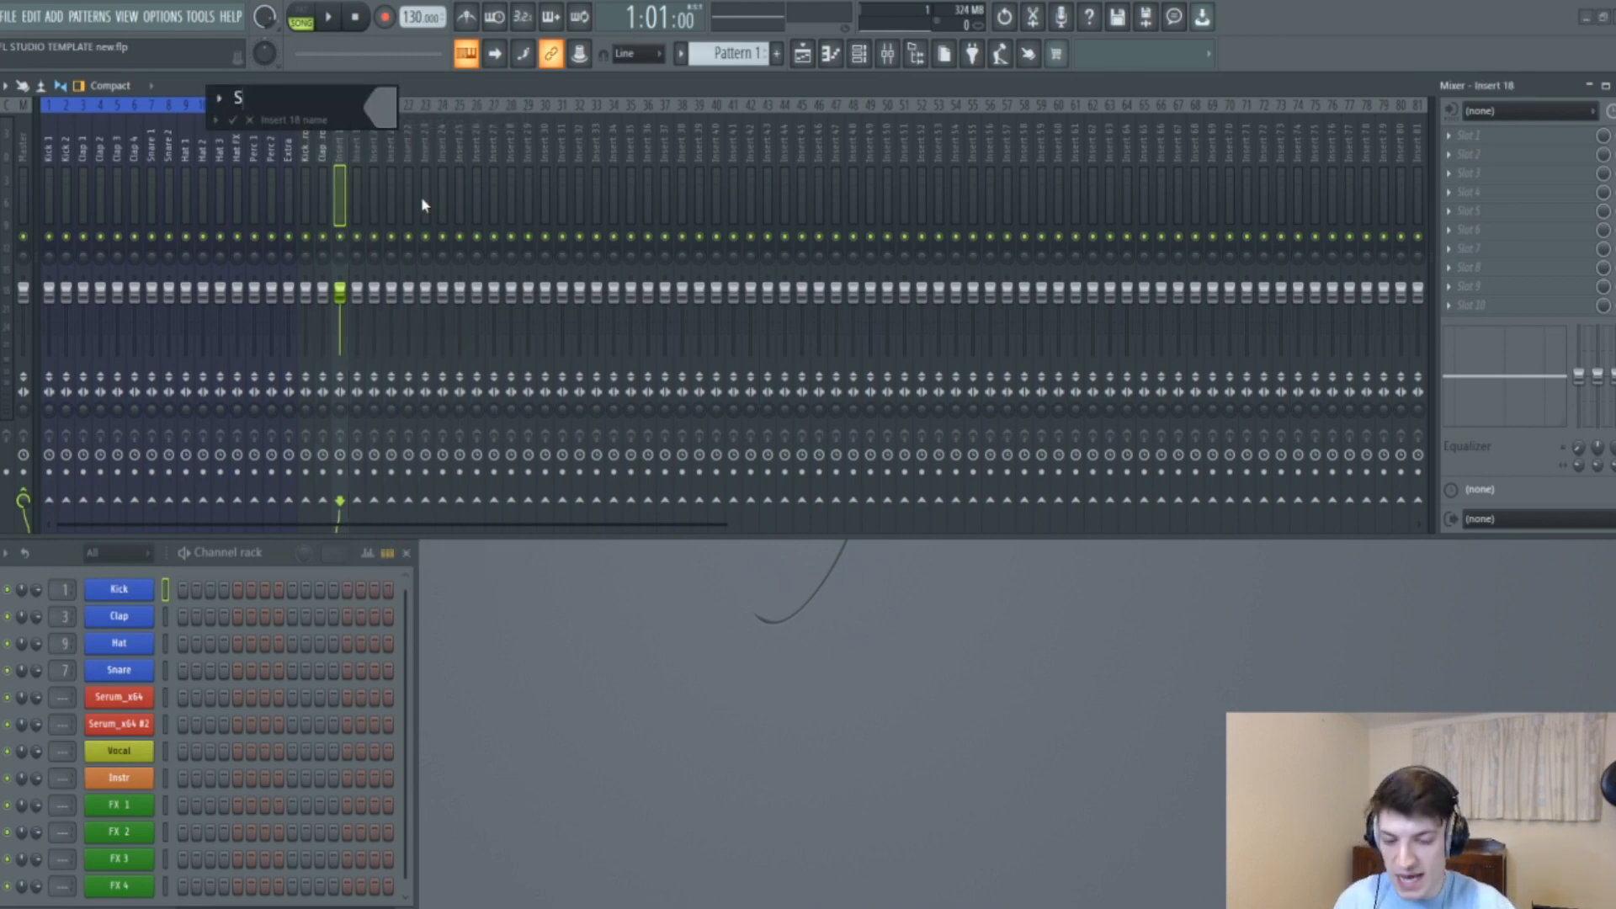
text(nare Group)
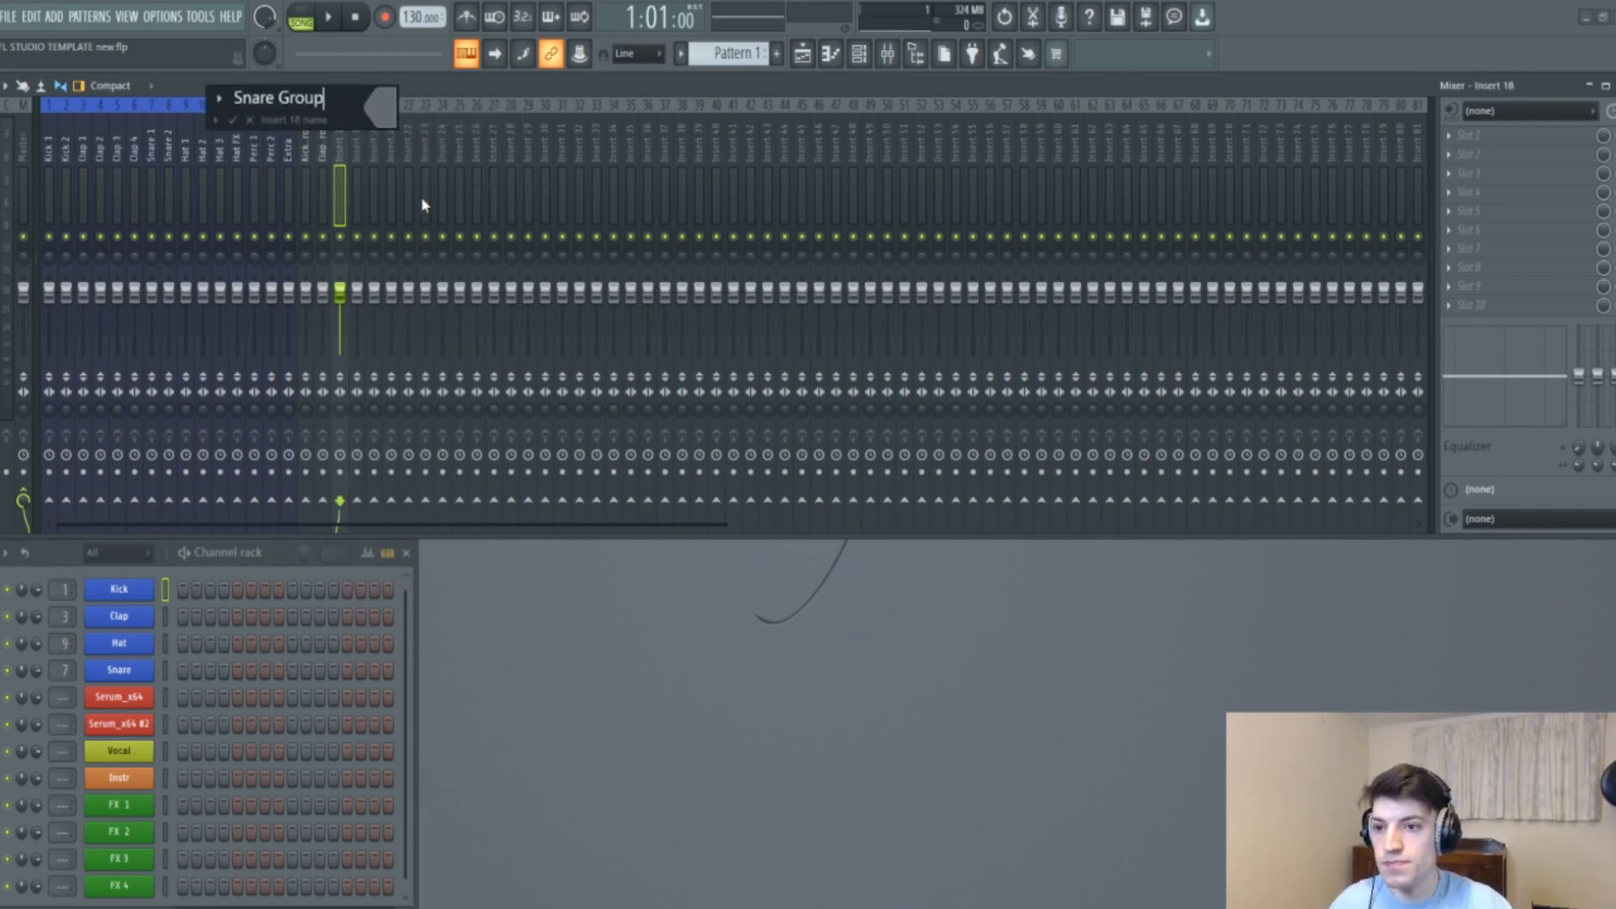
key(Return)
Rename mixer track Insert 19 to Hat Group.
right_click(358, 151)
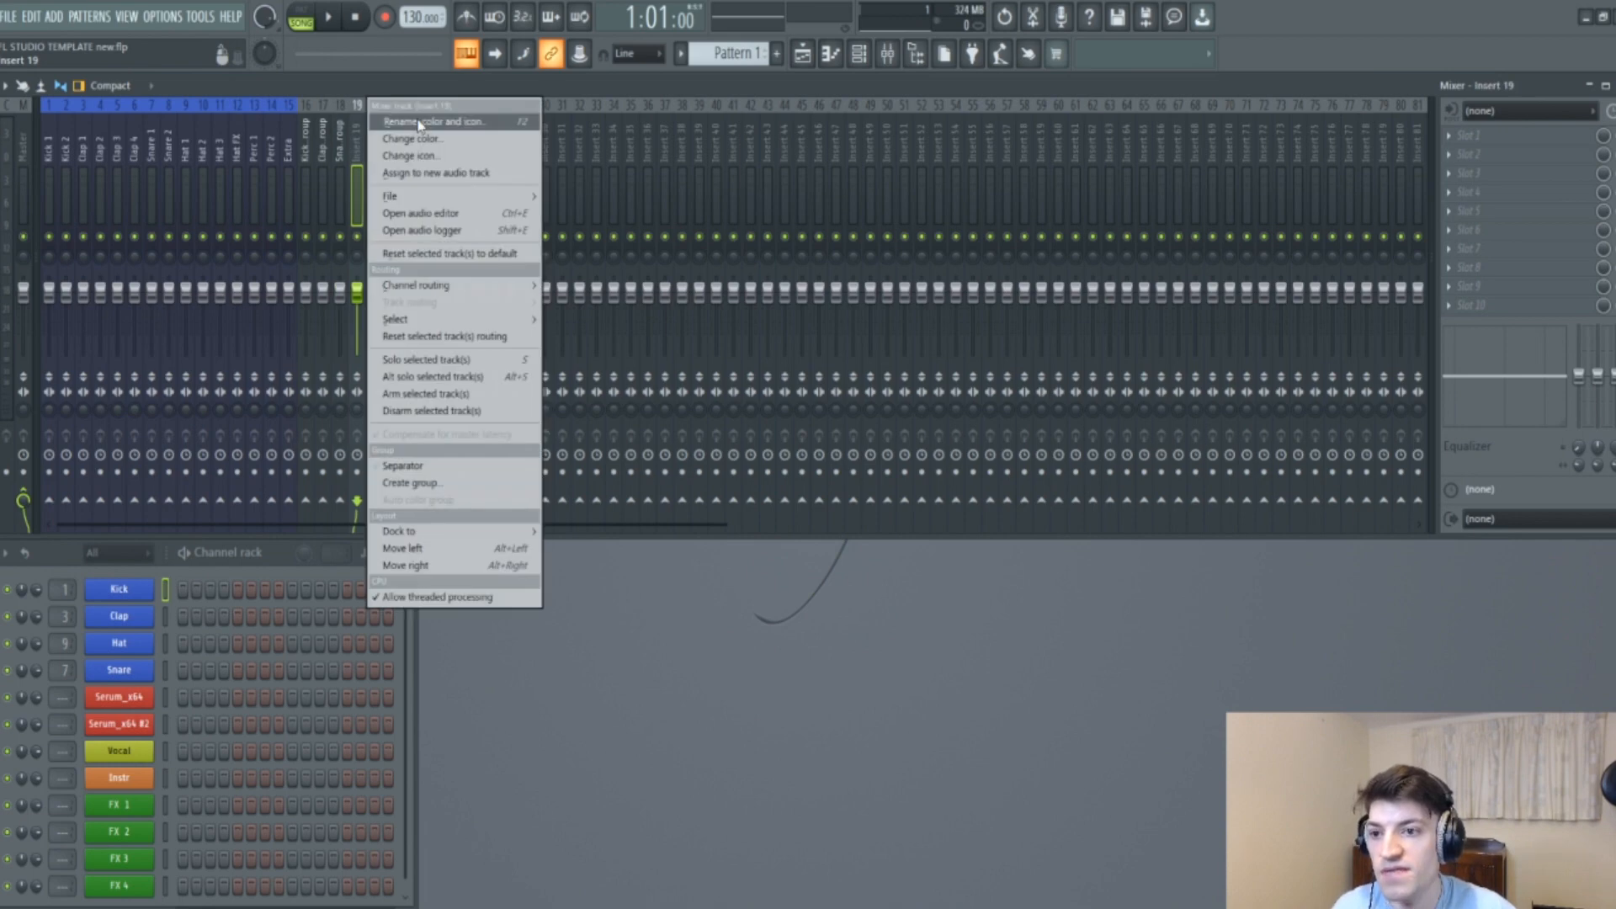
click(418, 123)
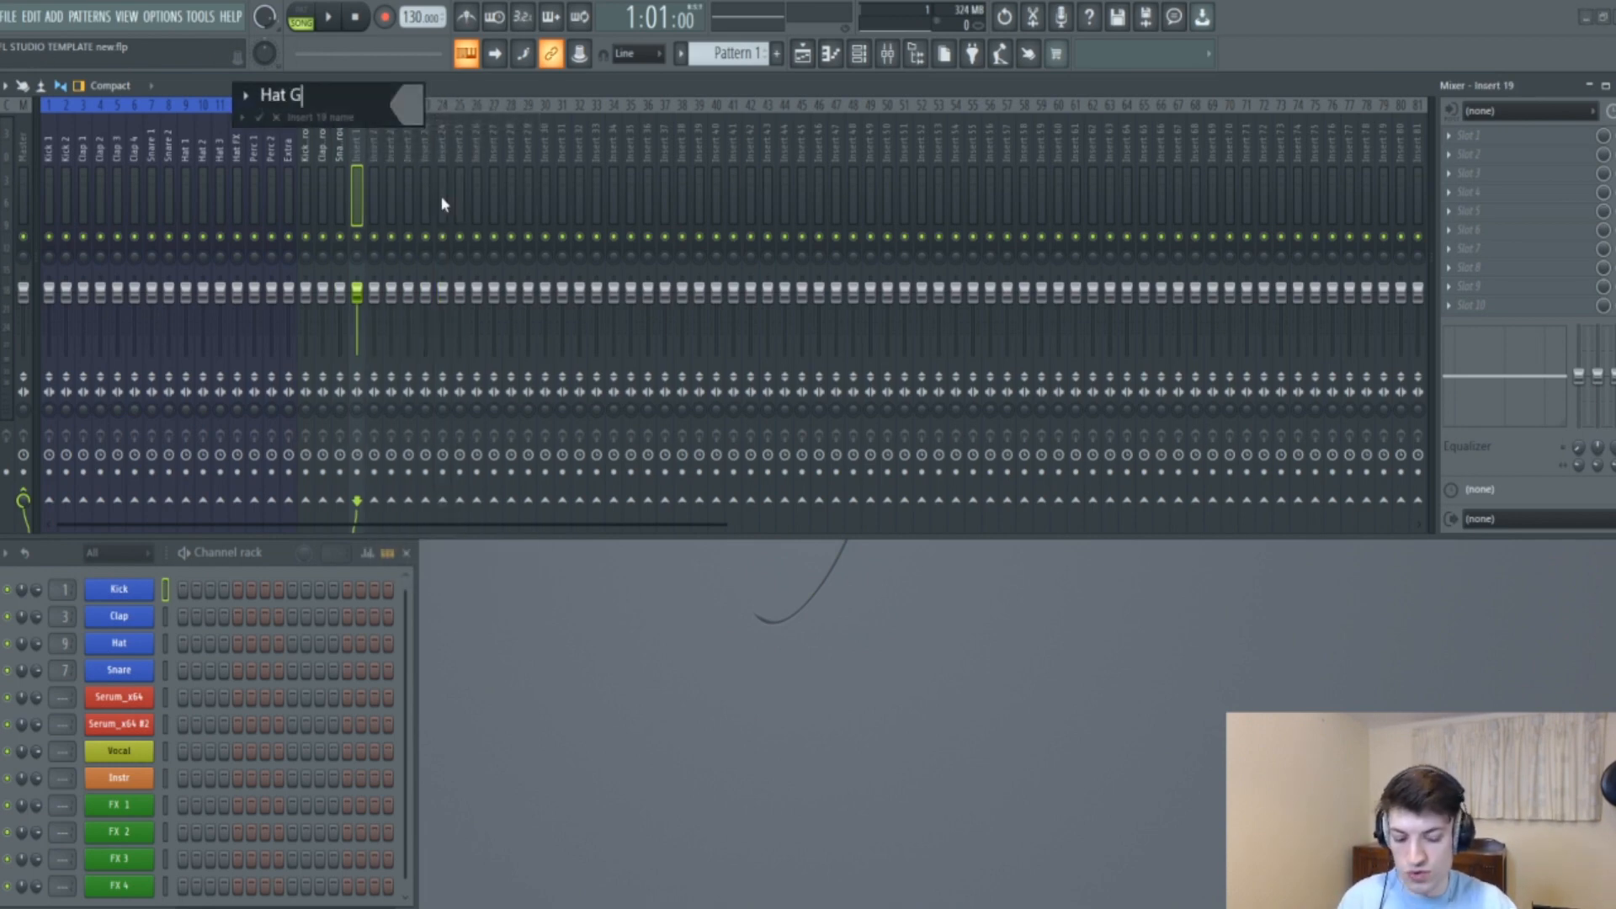
key(Return)
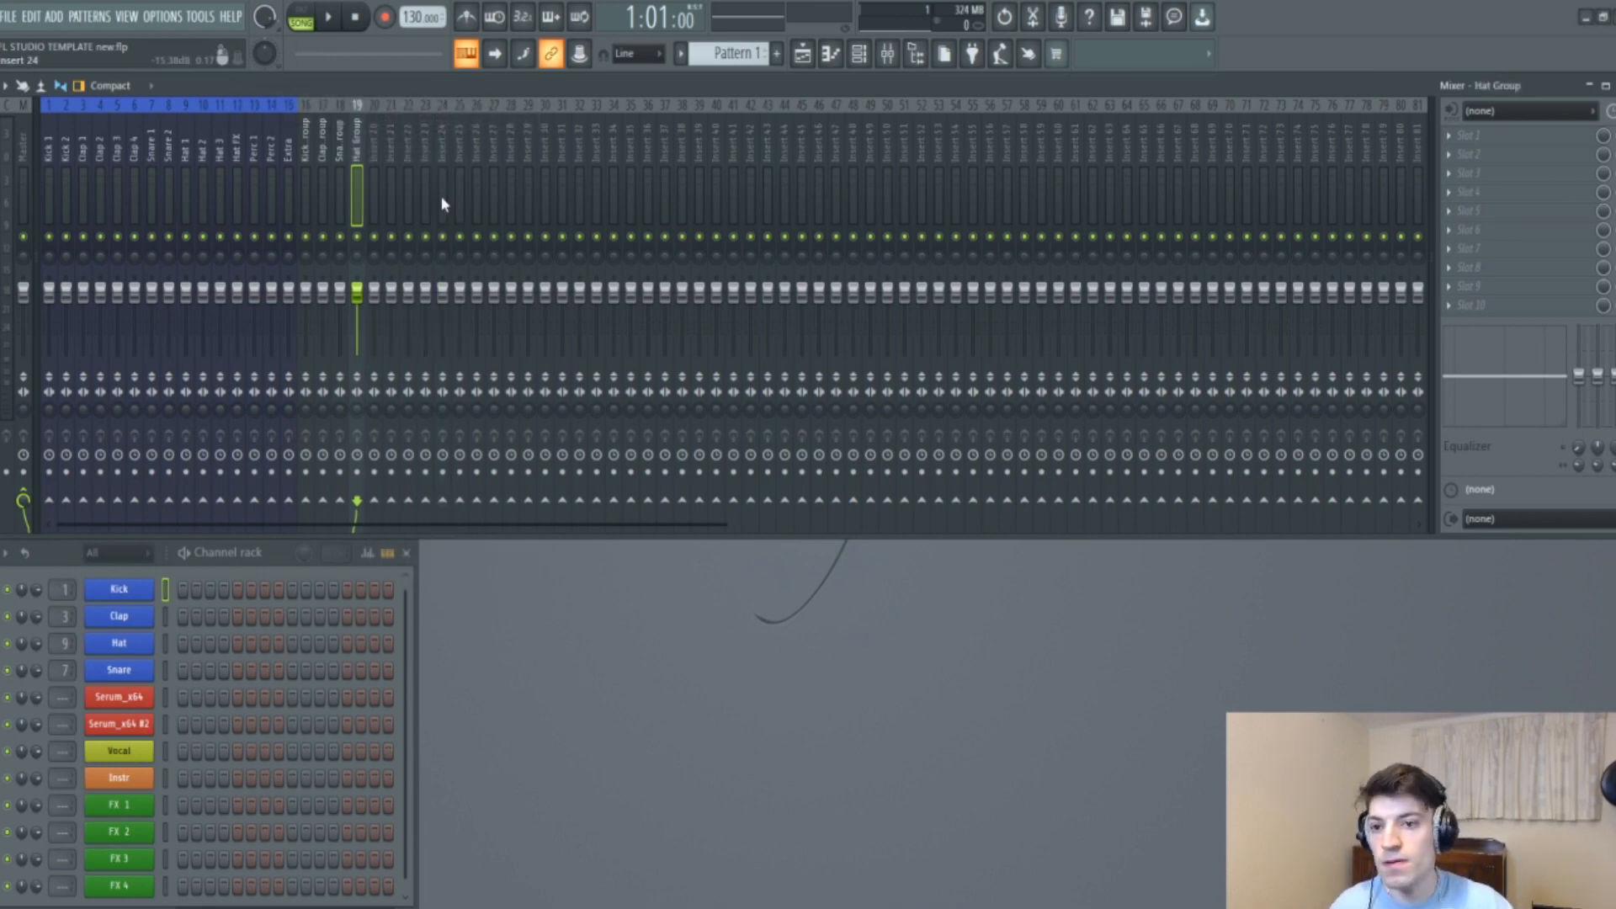
Color the Kick Group mixer track Royal Blue #4460C1 from the previously used colors.
right_click(305, 152)
click(362, 151)
click(465, 378)
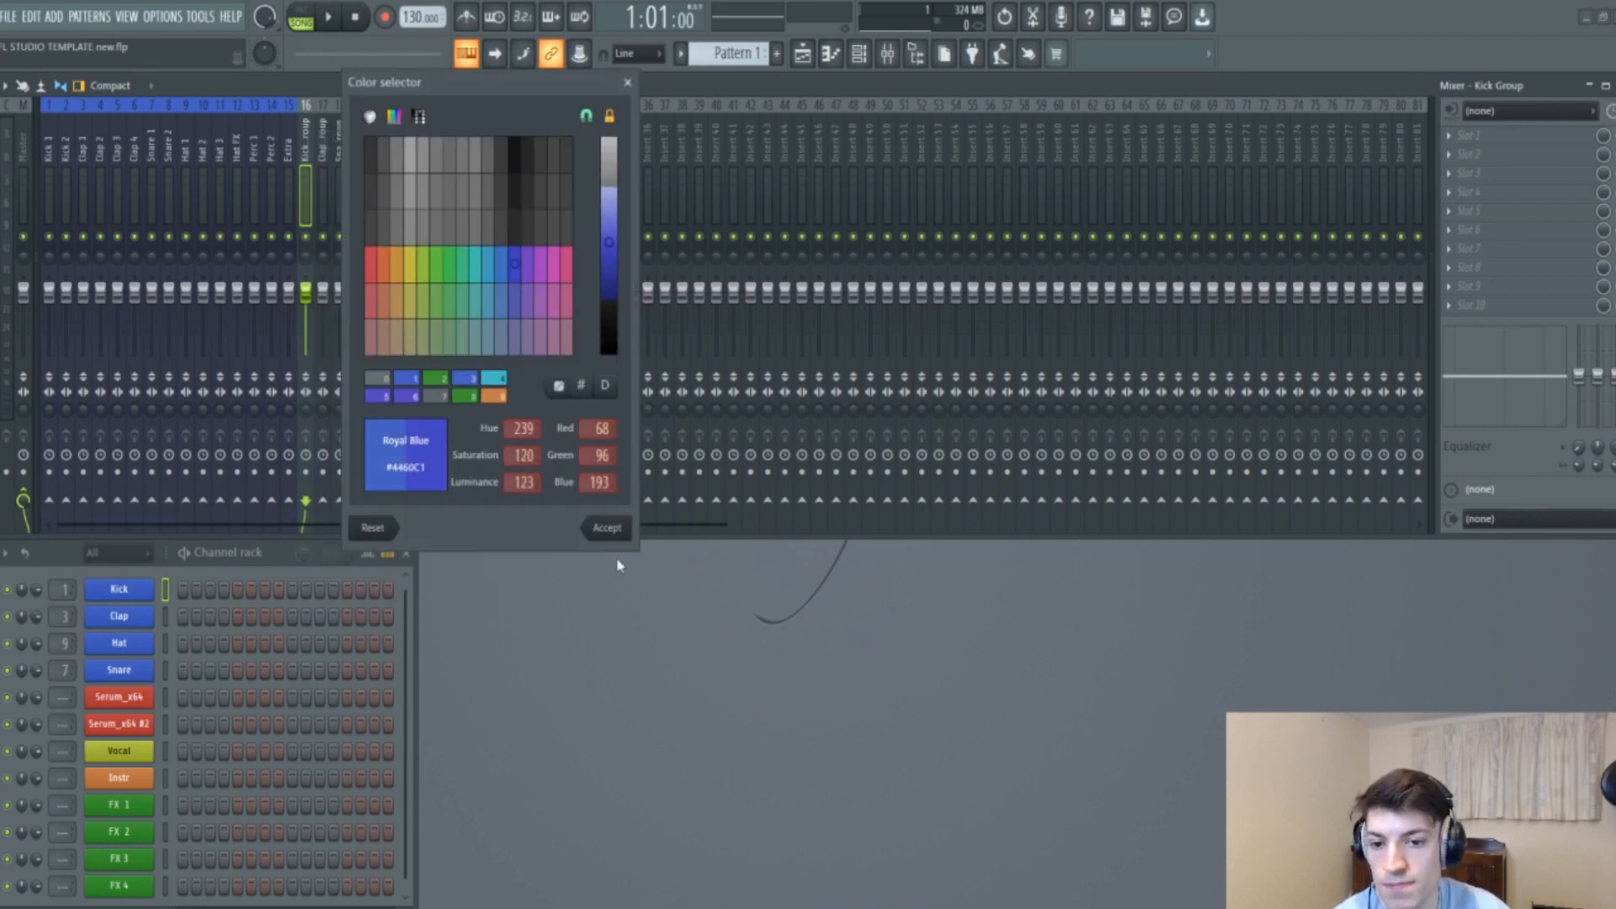
click(607, 528)
Color the Clap Group mixer track the same Royal Blue as the Kick Group track.
right_click(323, 159)
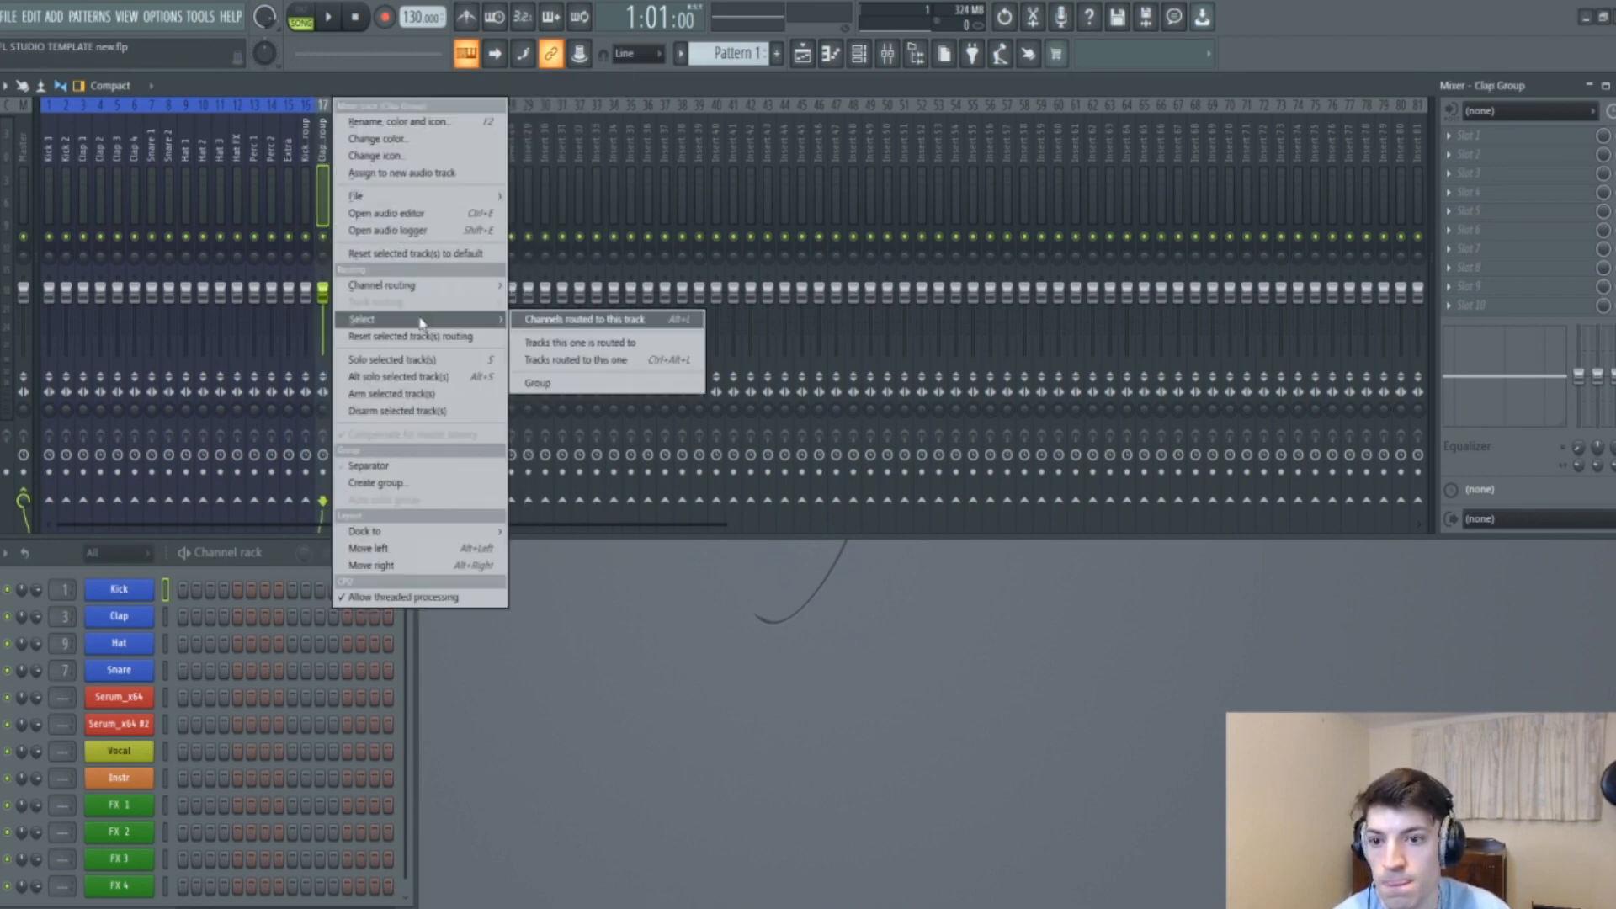
click(402, 145)
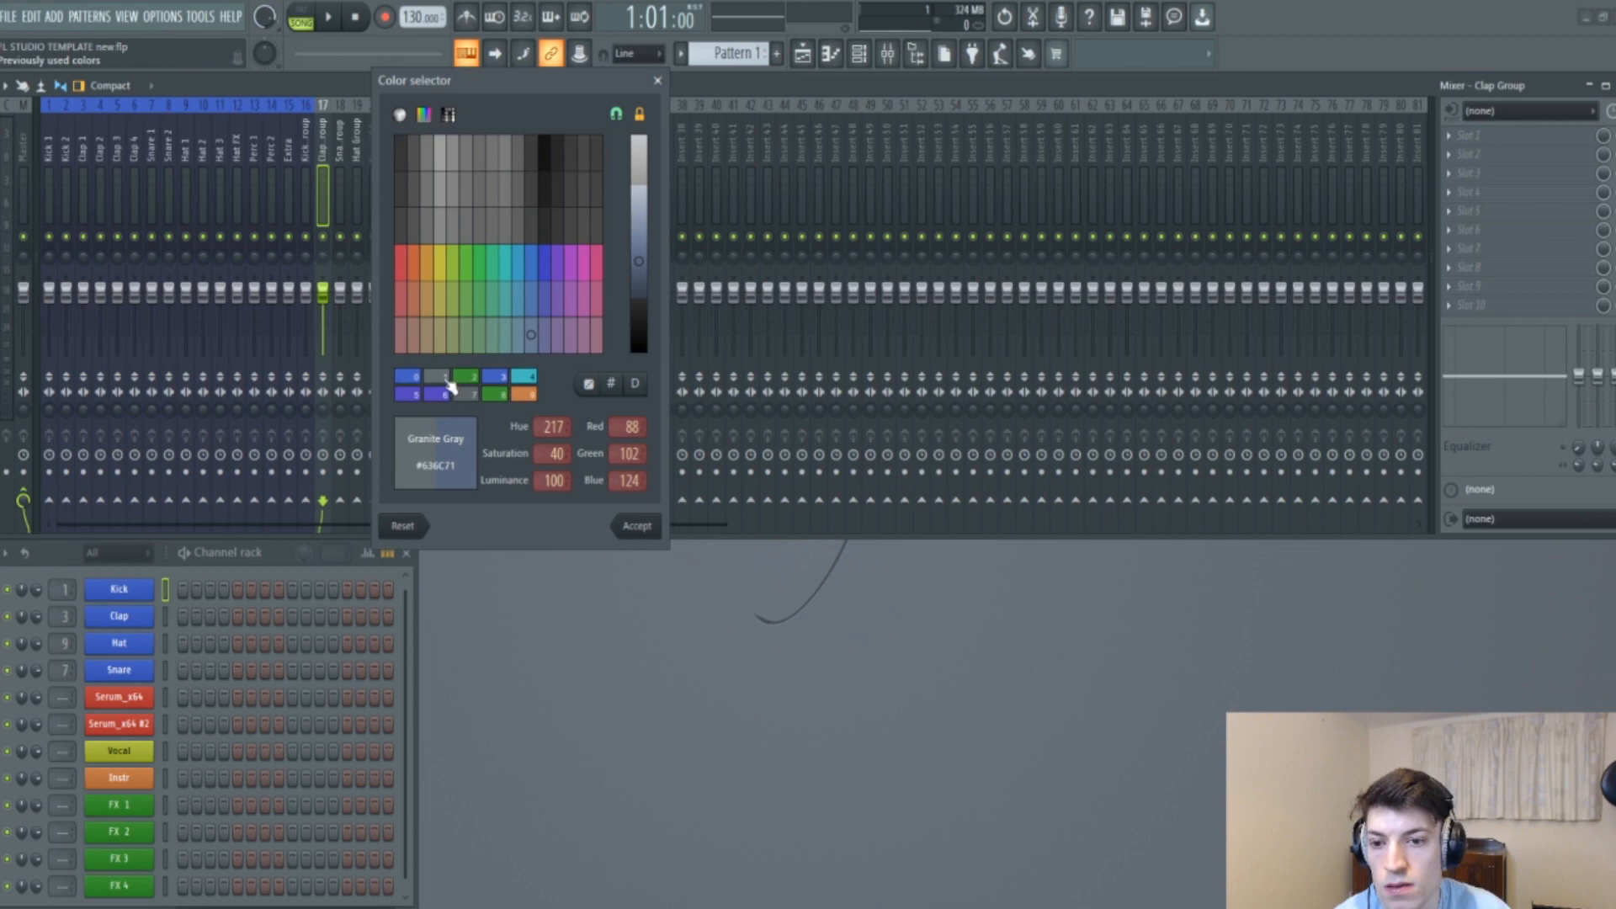
click(497, 383)
click(635, 526)
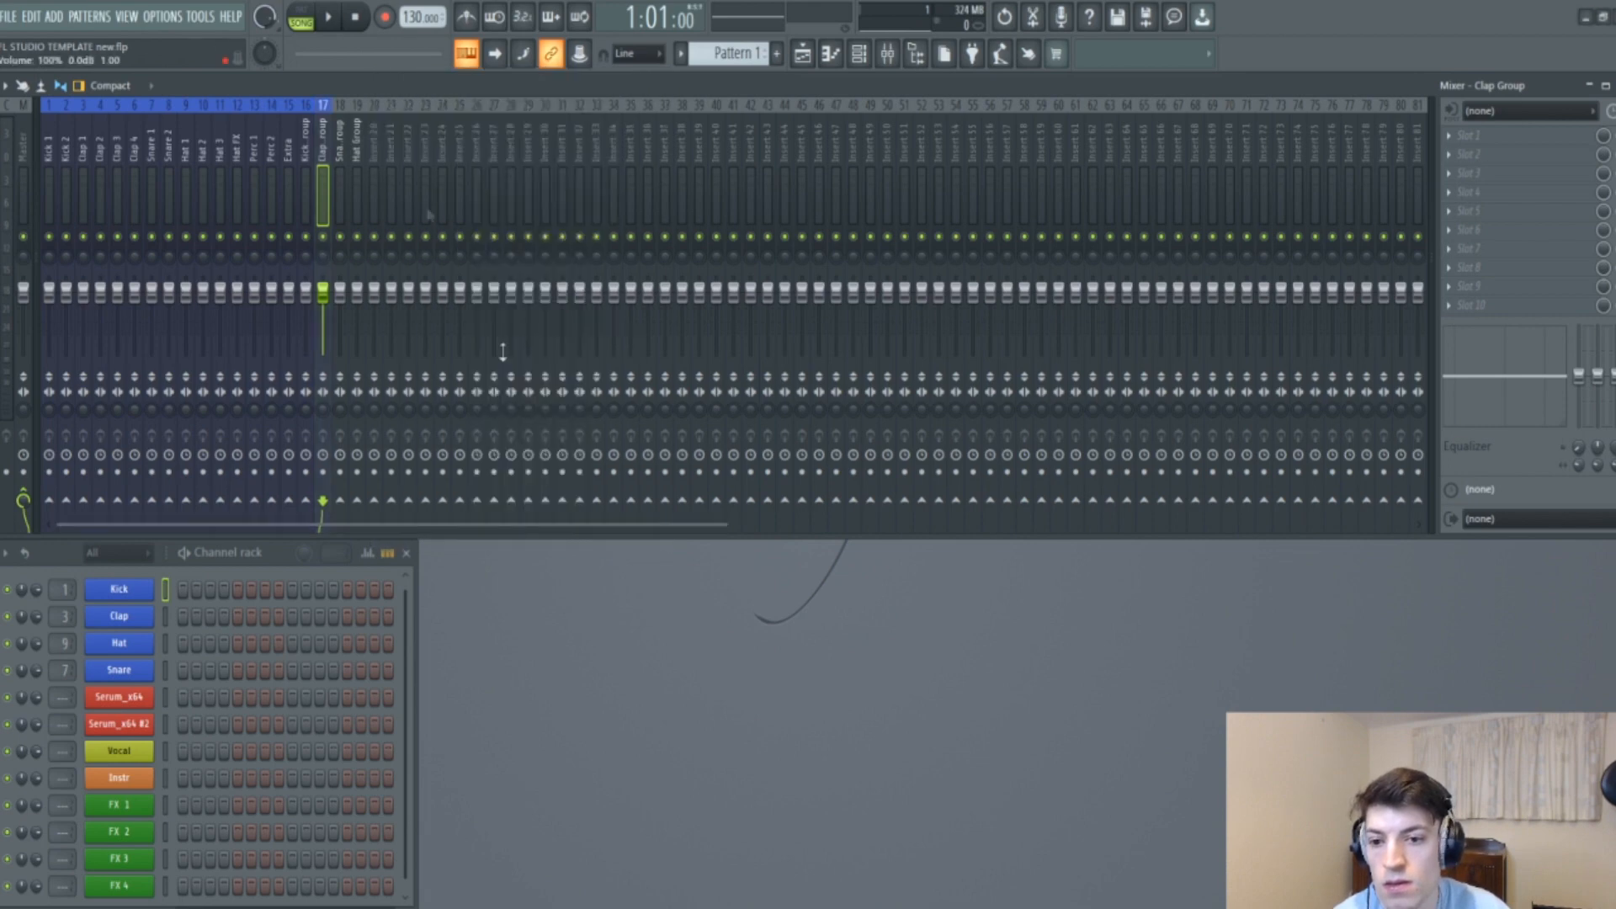
Color the Snare Group mixer track the same Royal Blue as the other drum group tracks.
right_click(343, 137)
click(407, 141)
click(417, 383)
click(636, 527)
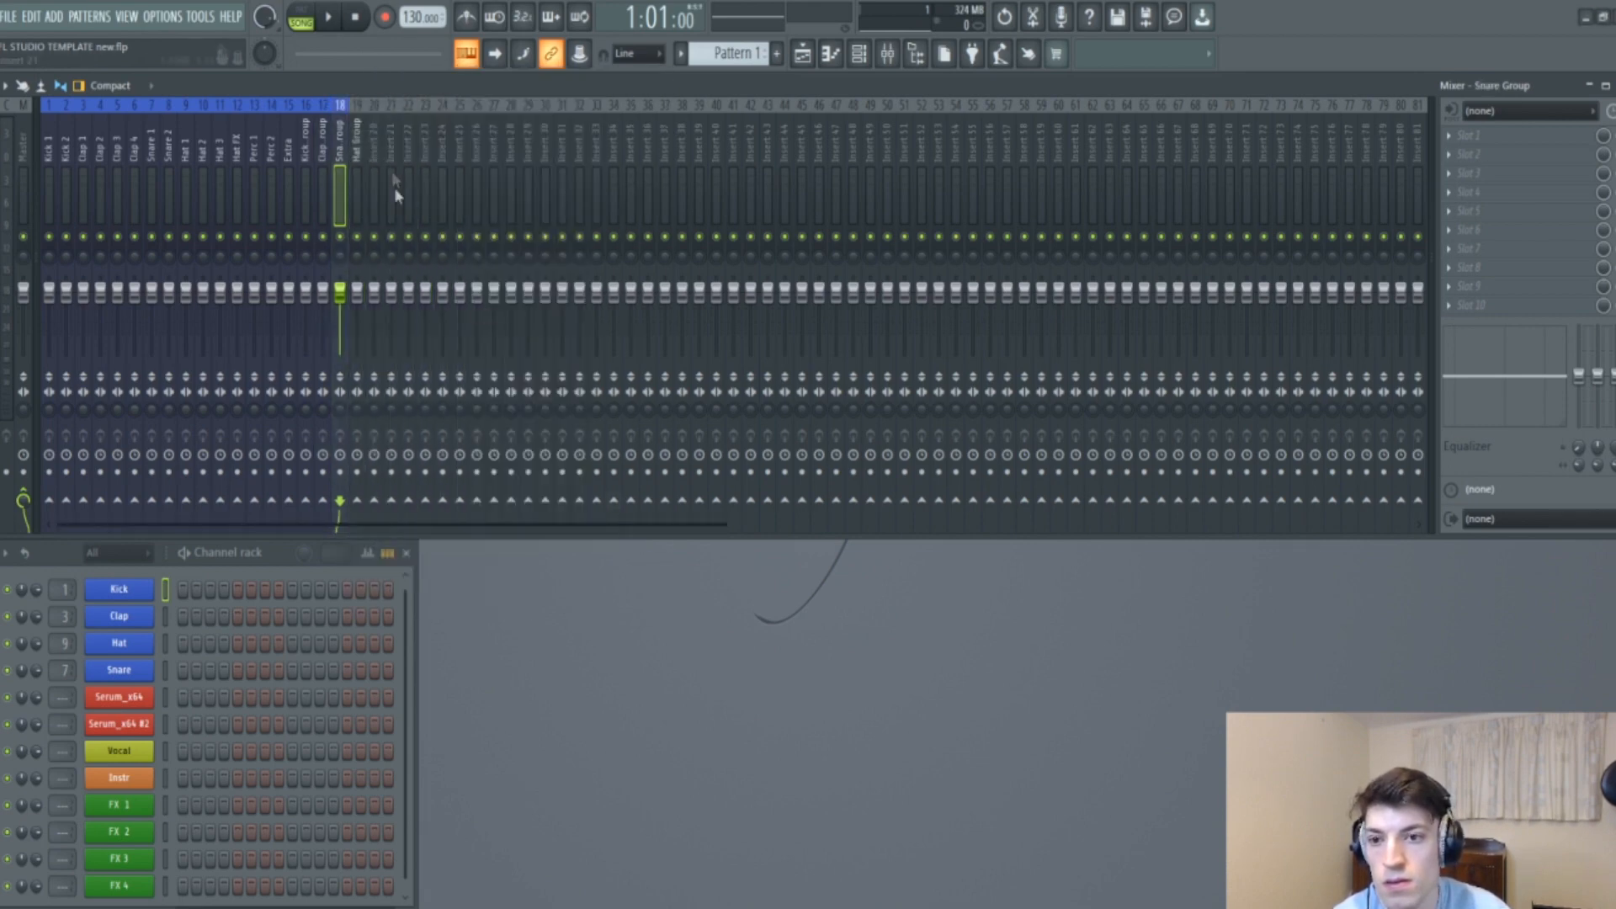
Color the Hat Group mixer track Royal Blue #4460C1 from the previously used colors.
right_click(361, 148)
click(414, 151)
click(434, 380)
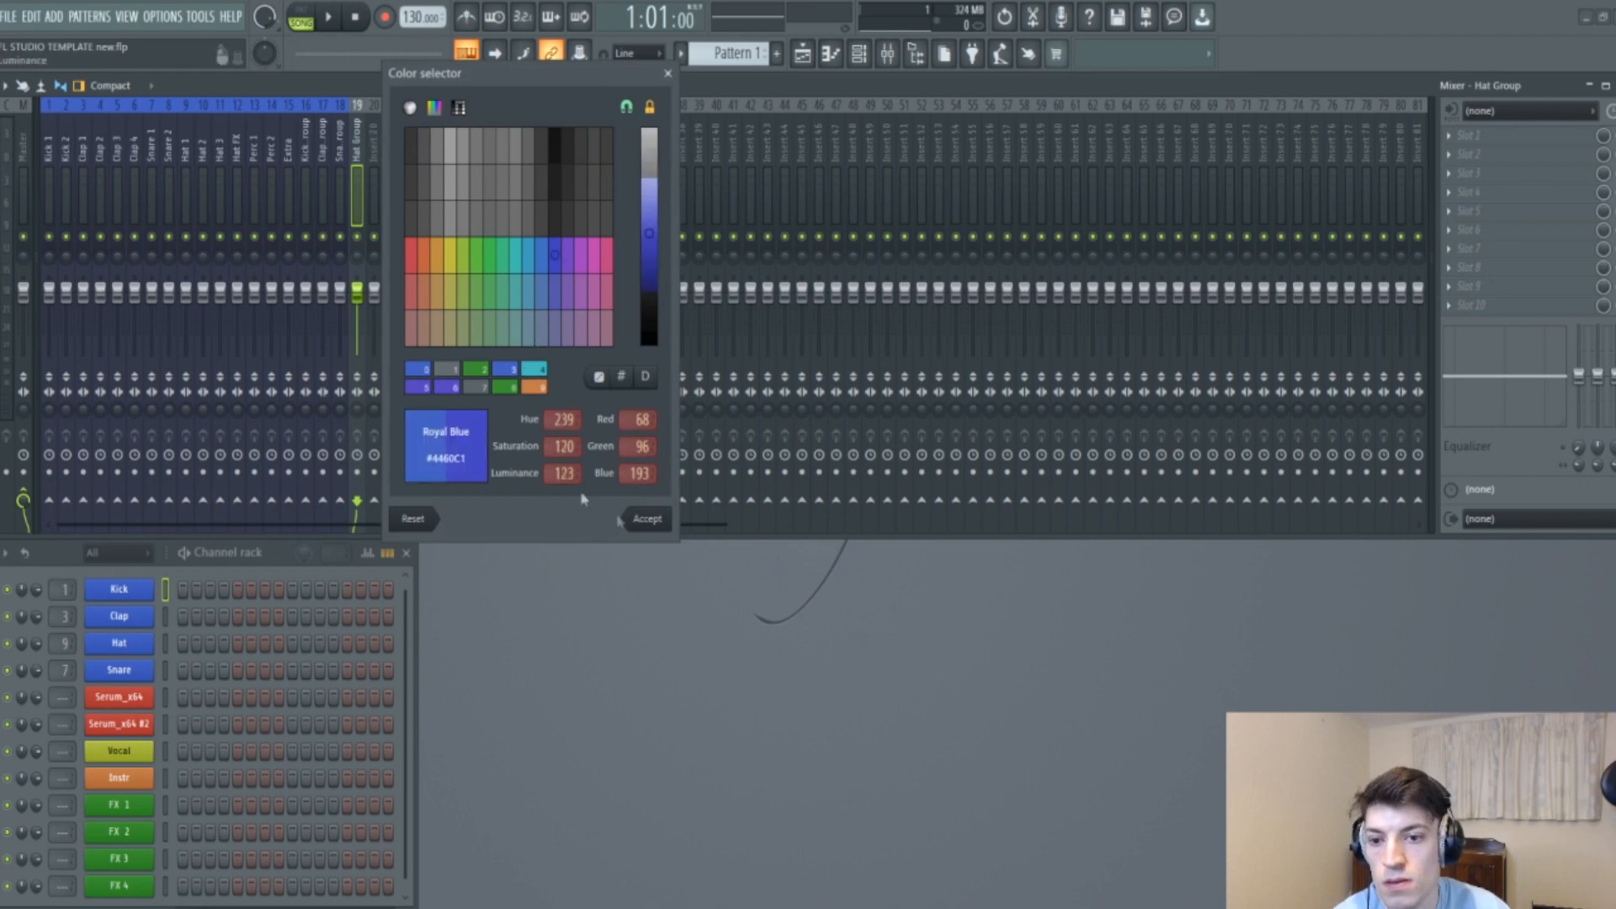
click(636, 527)
Rename mixer track Insert 20 to Drum Reverb.
click(375, 177)
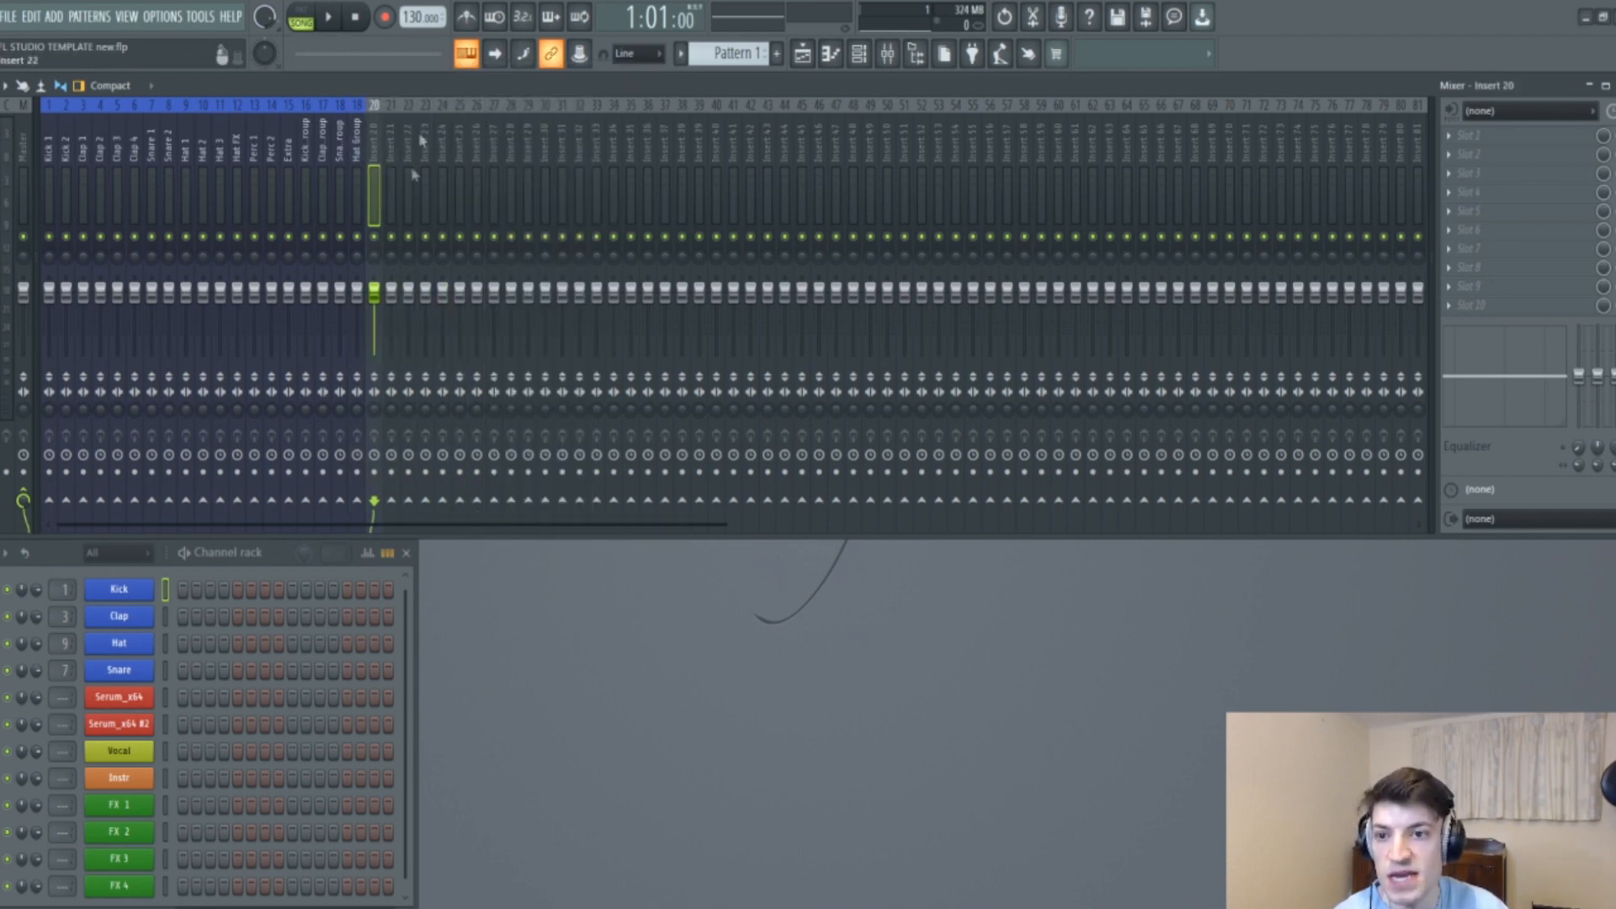
right_click(369, 145)
click(406, 117)
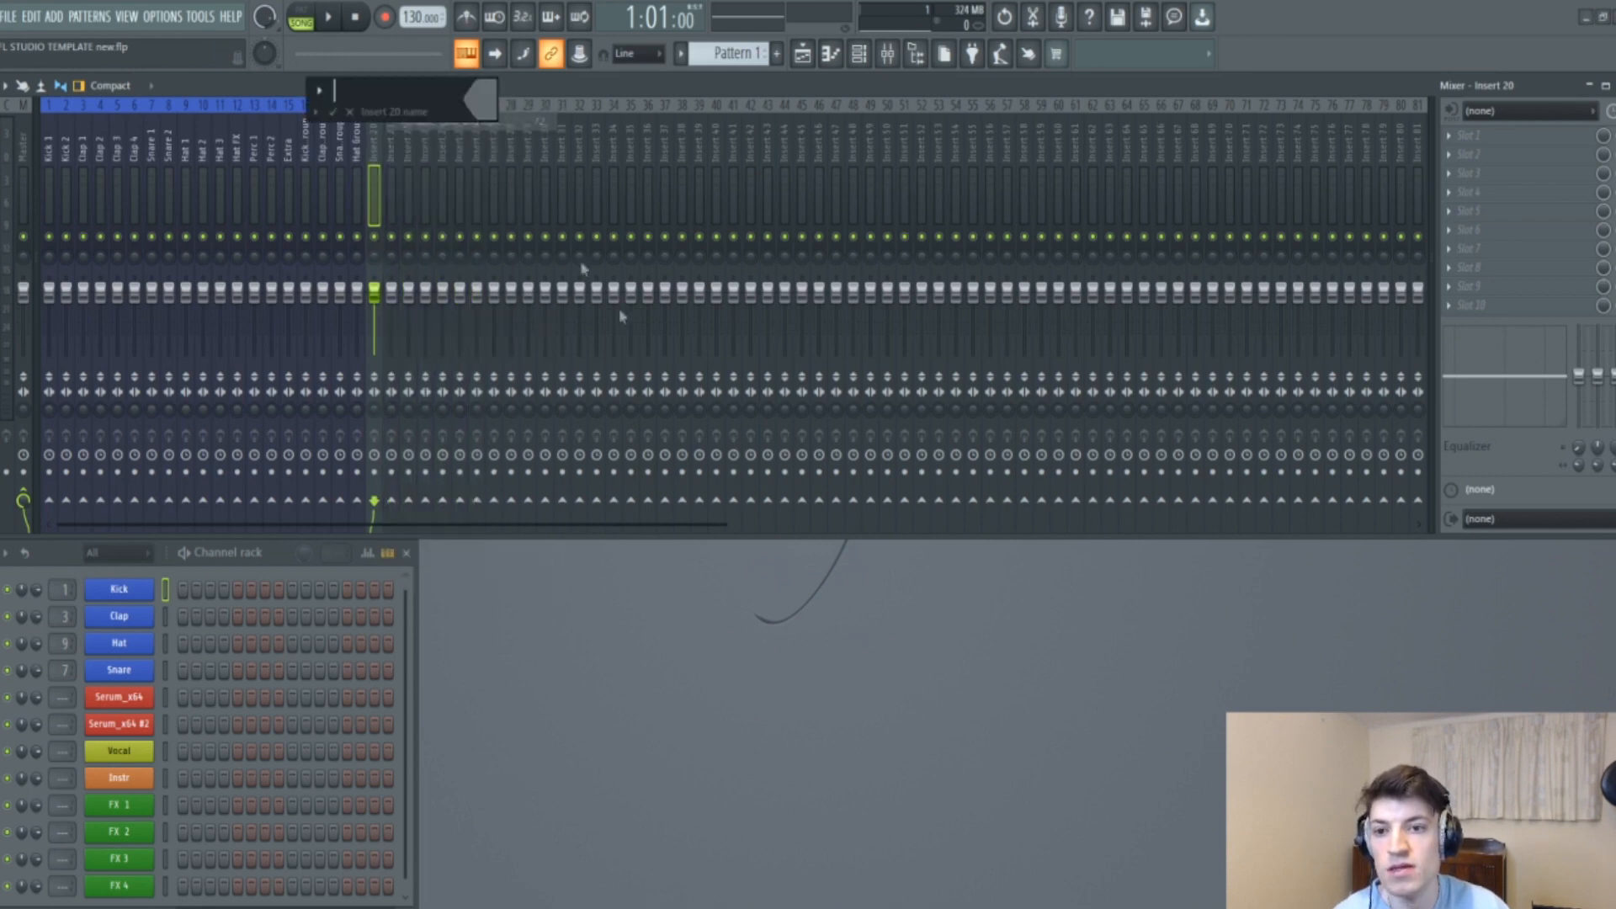
text(Drum Reverb)
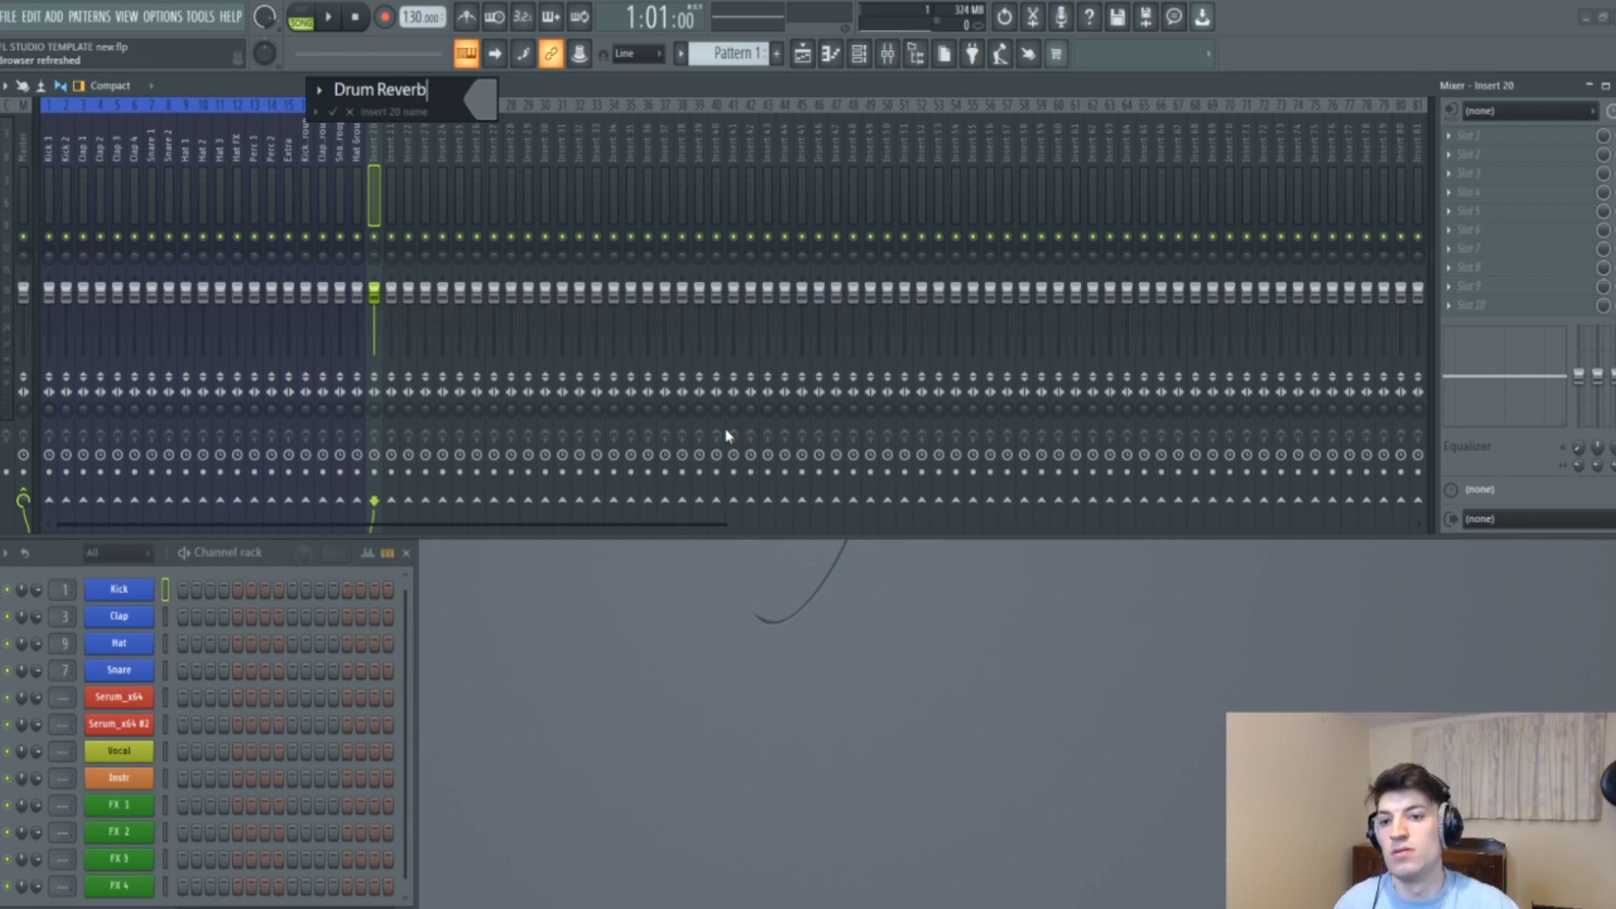
key(Return)
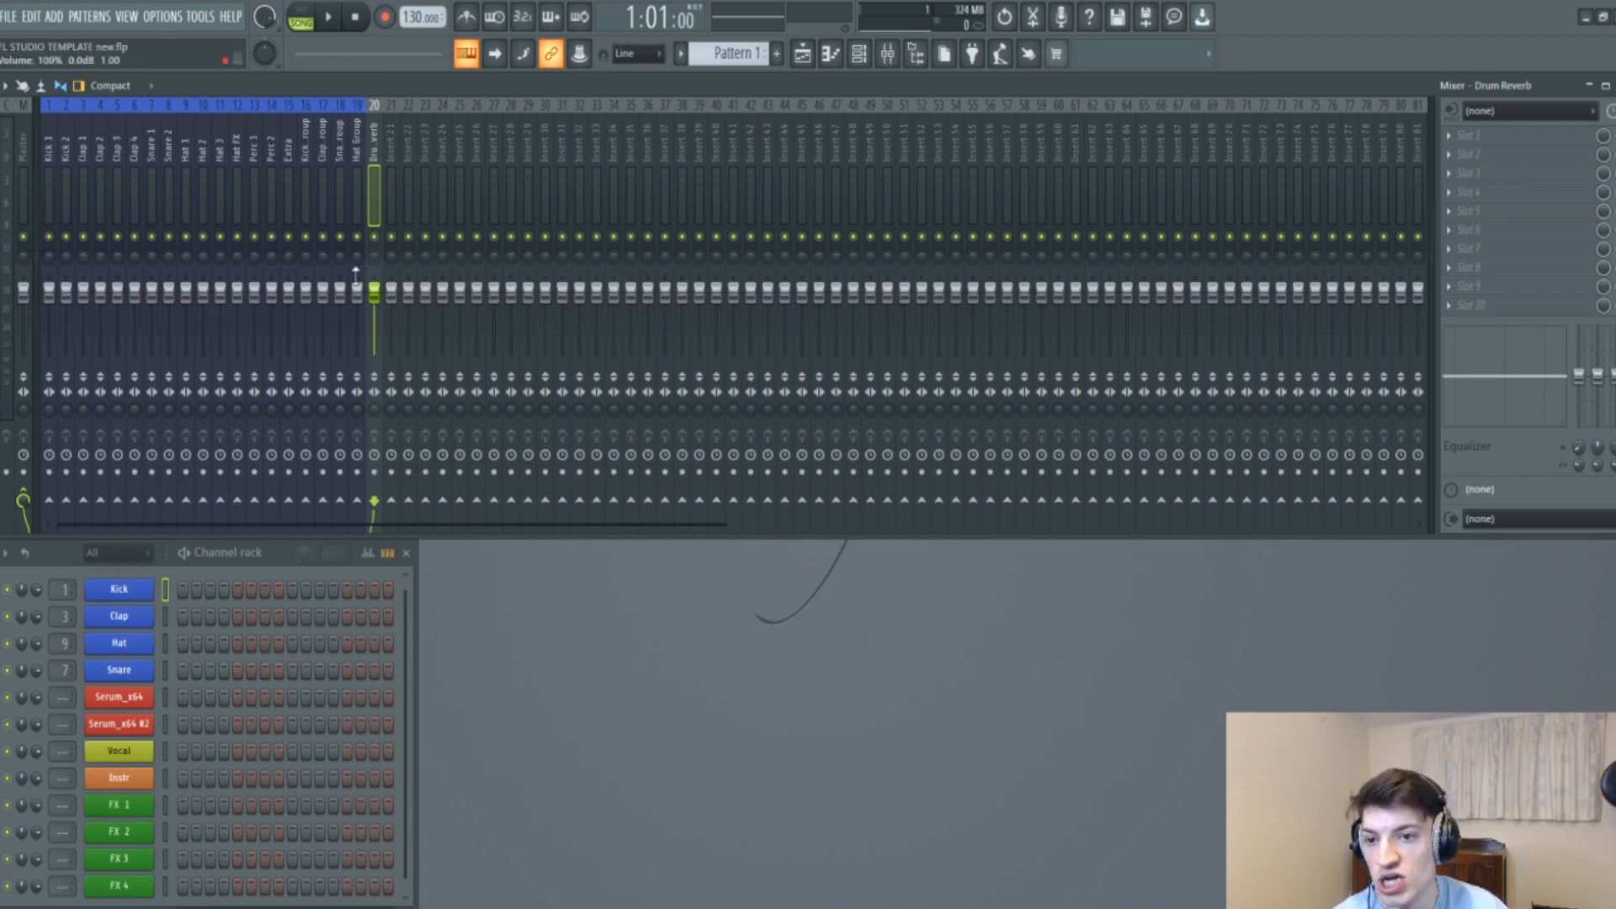
Color the Drum Reverb mixer track the same Royal Blue as the drum group tracks.
right_click(377, 145)
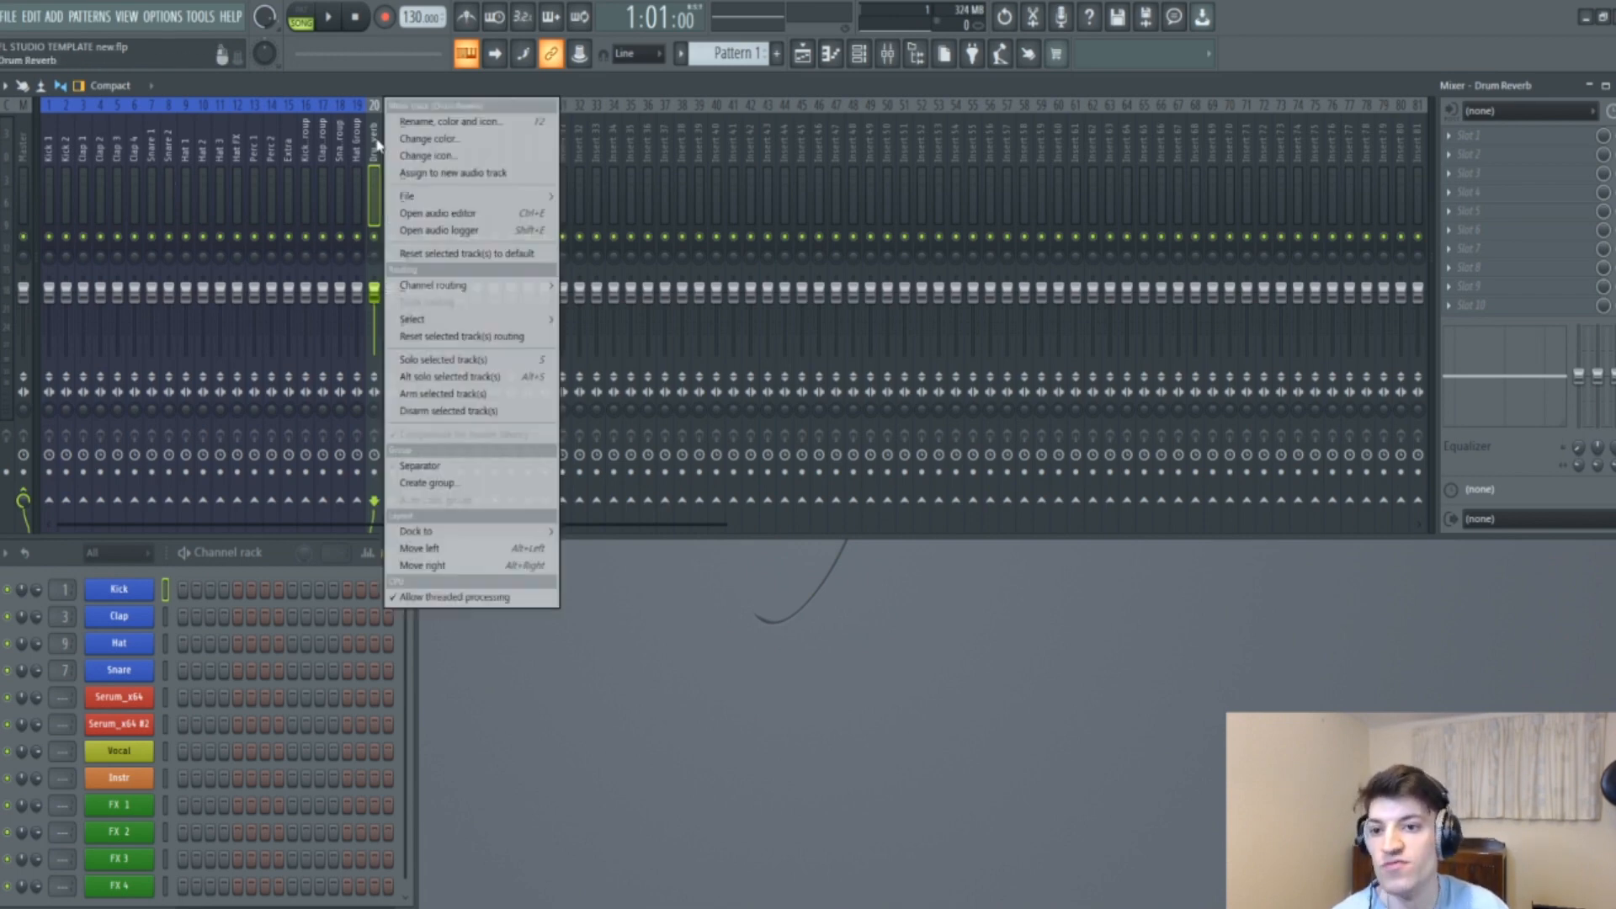
click(428, 138)
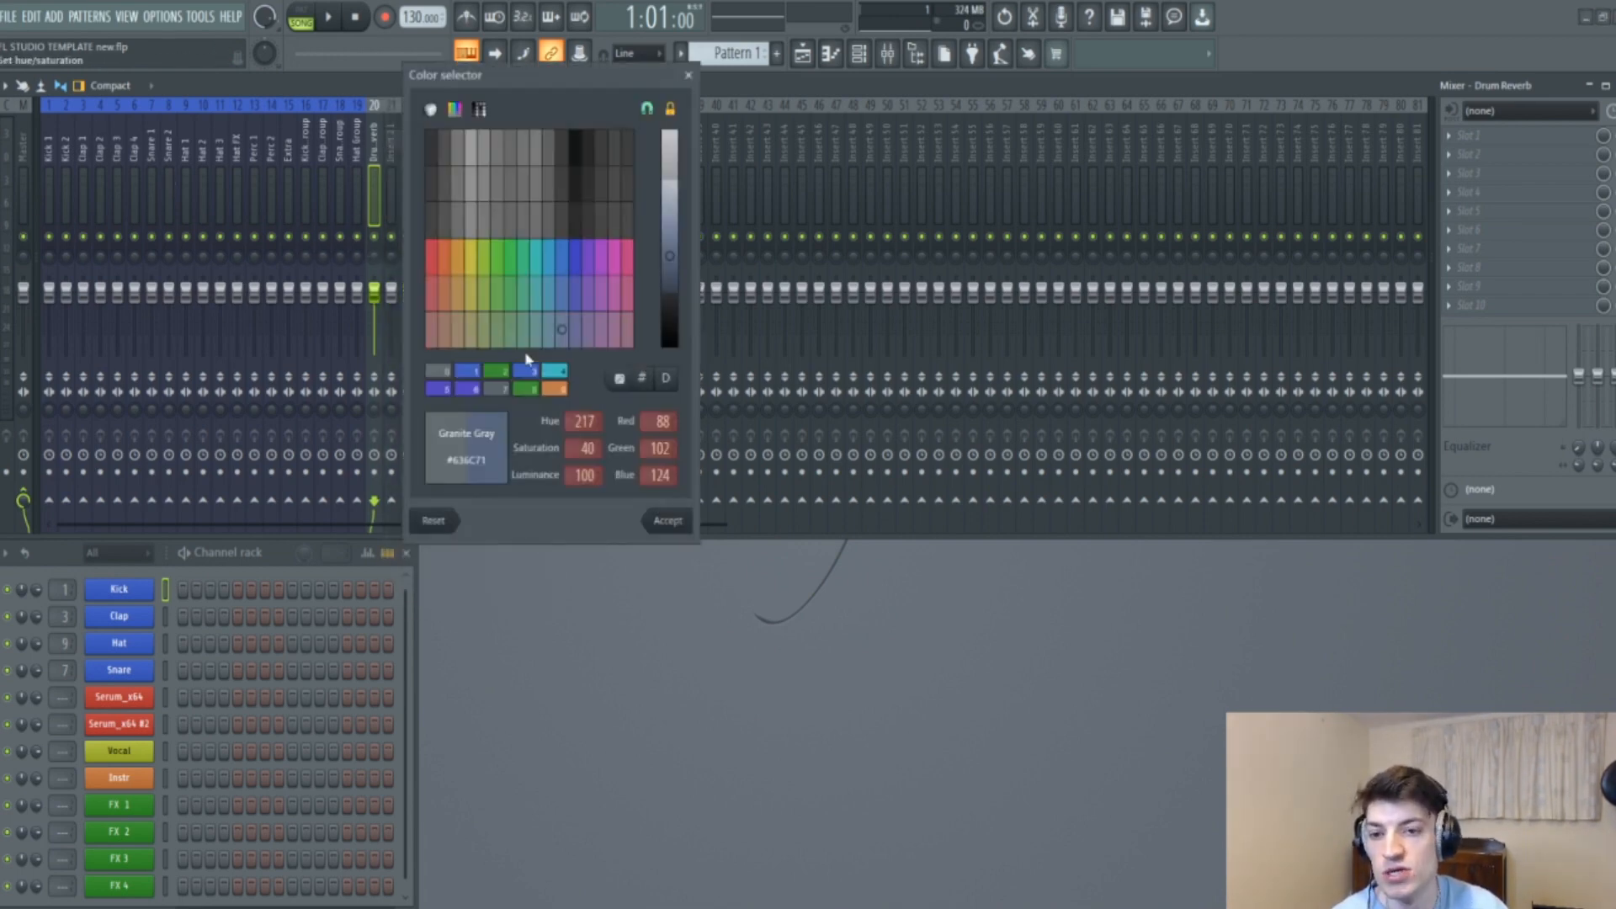
click(477, 376)
click(667, 520)
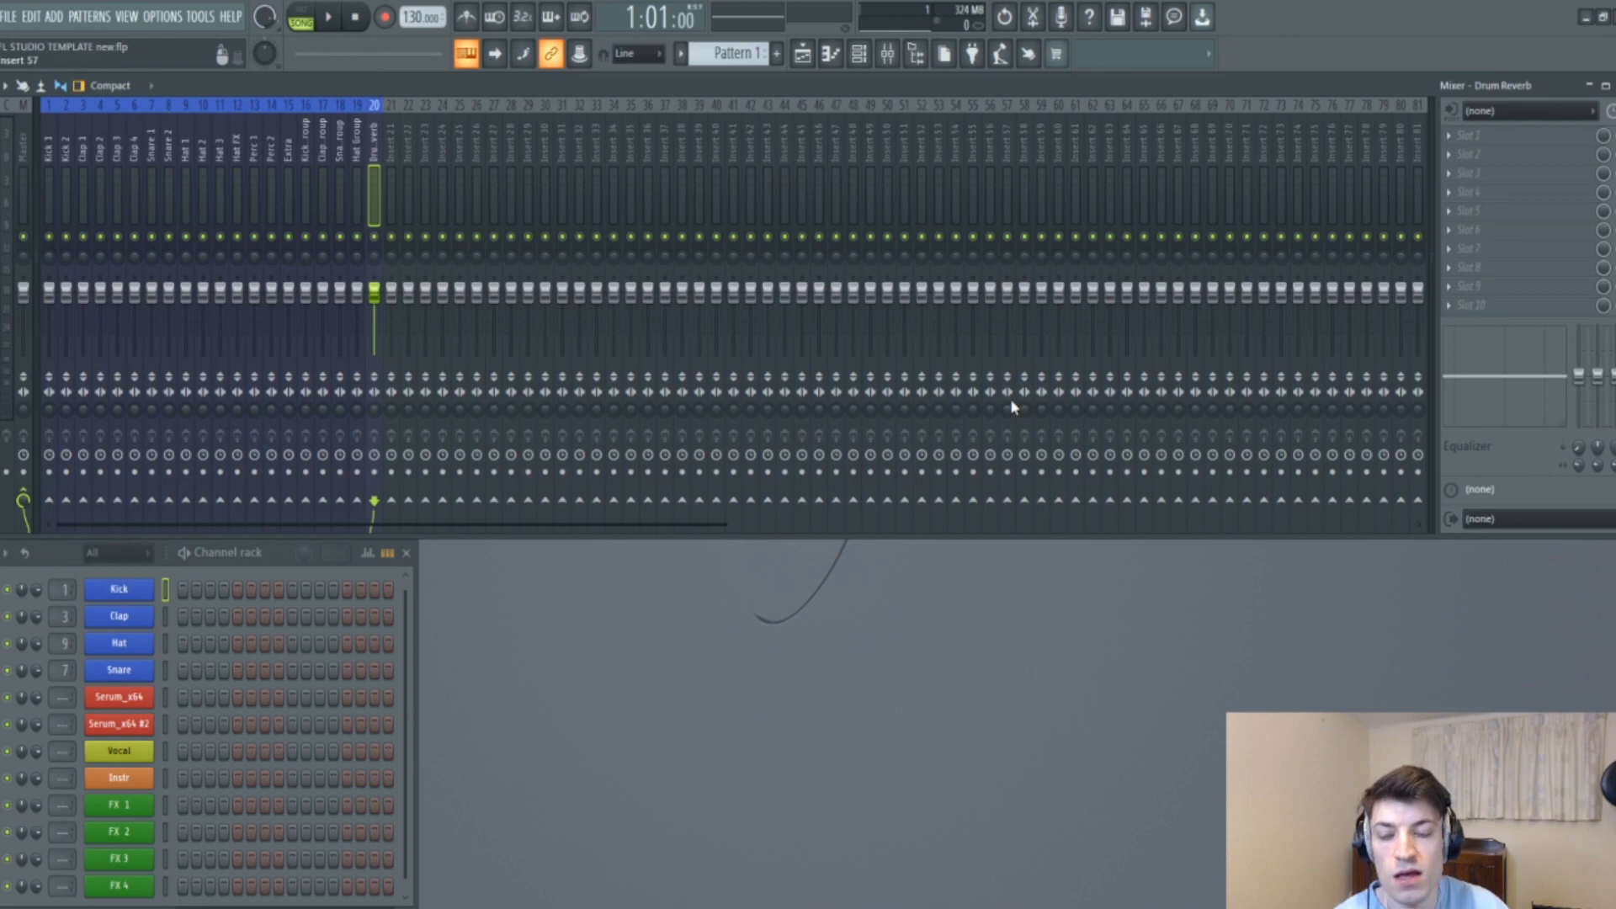
drag(52, 174, 379, 181)
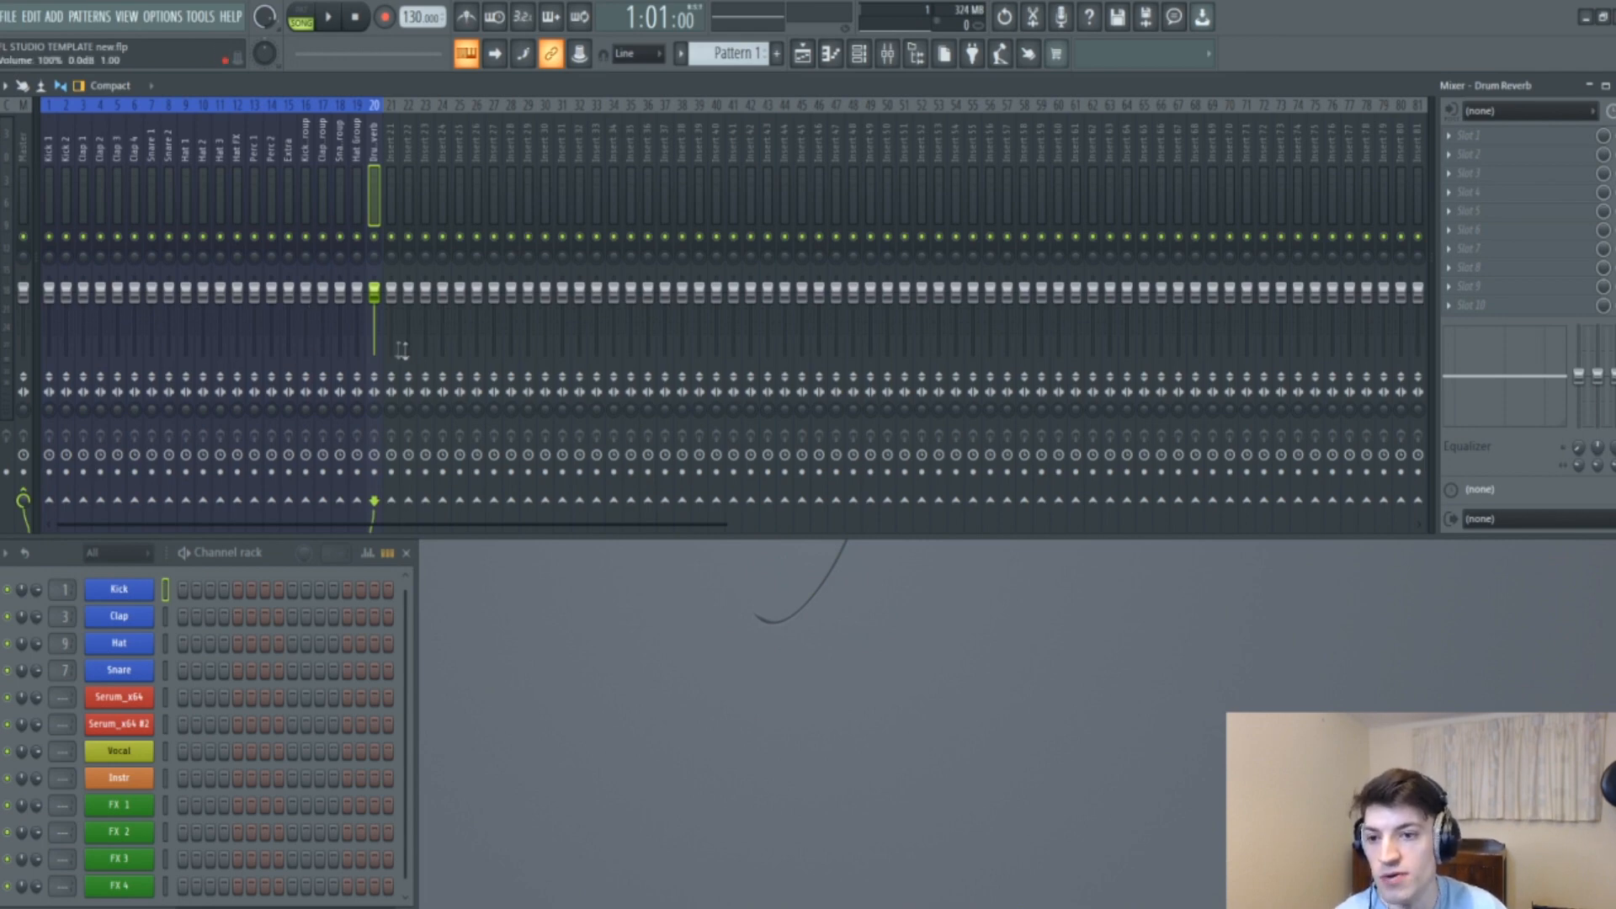
click(50, 169)
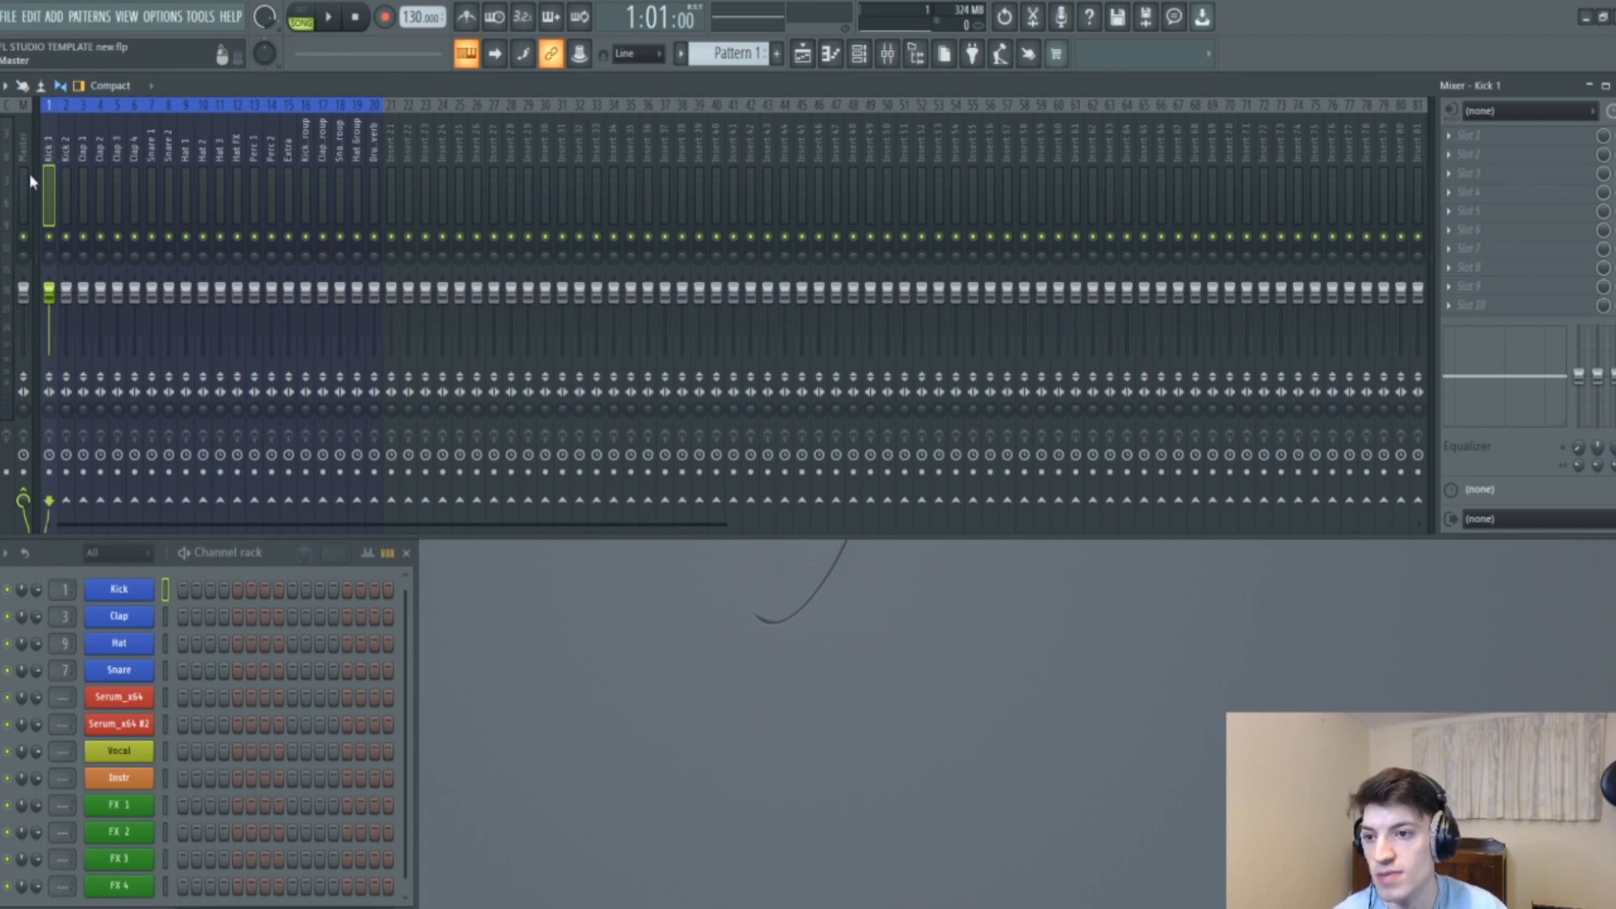
click(100, 177)
click(83, 177)
click(220, 173)
click(168, 177)
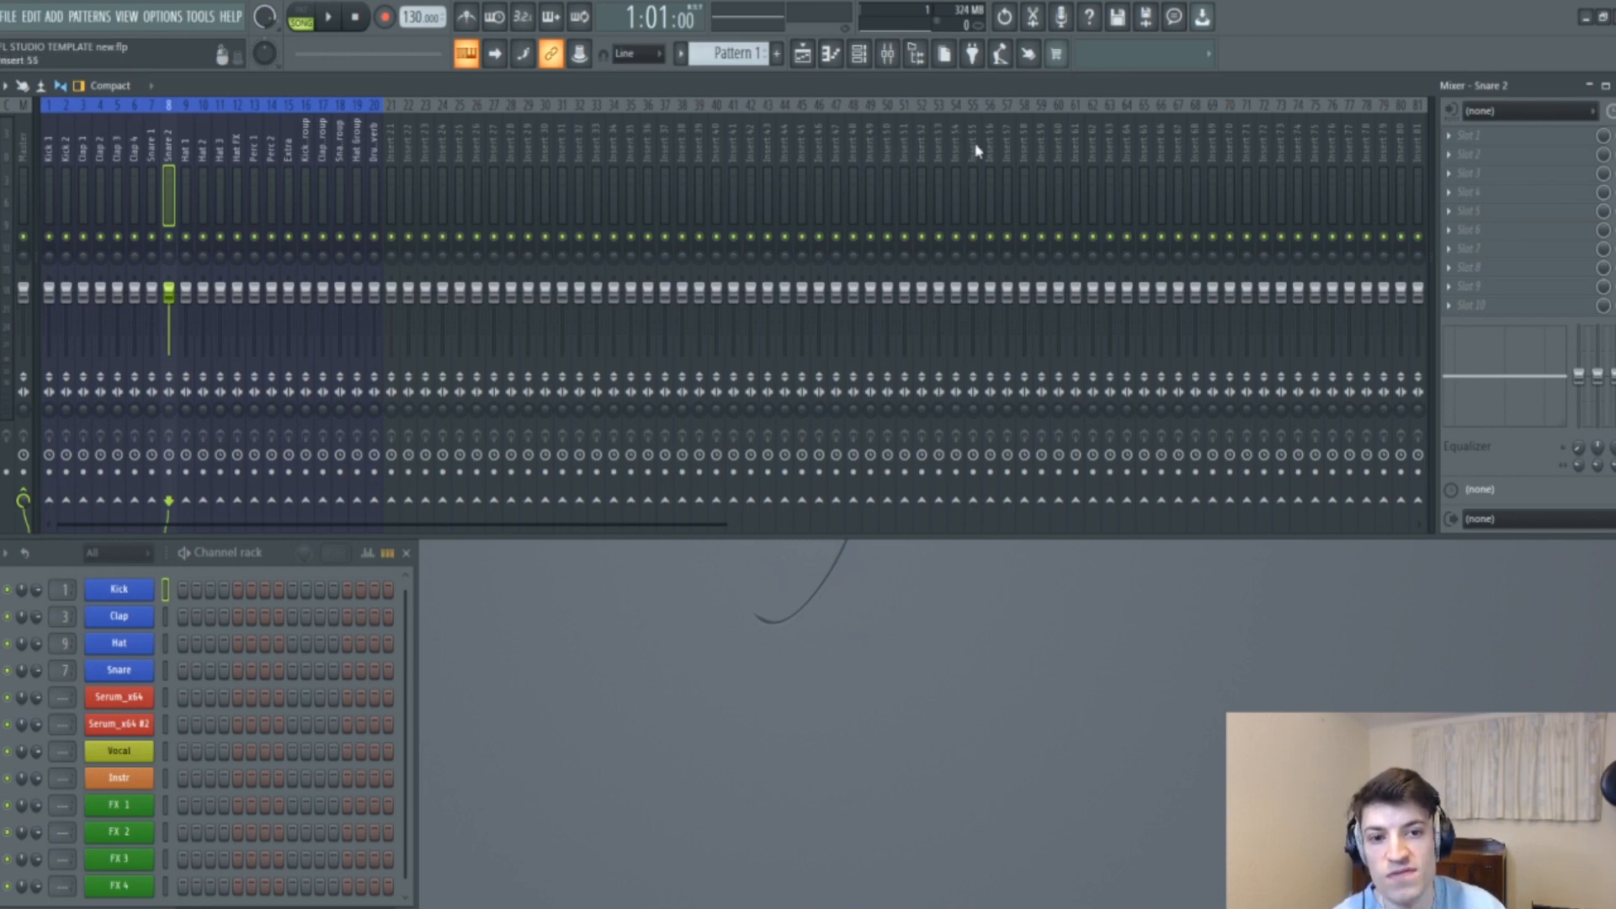
Rename mixer track Insert 50 to Drum Buss and color it Royal Blue #4460C1 from the previously used colors.
click(885, 159)
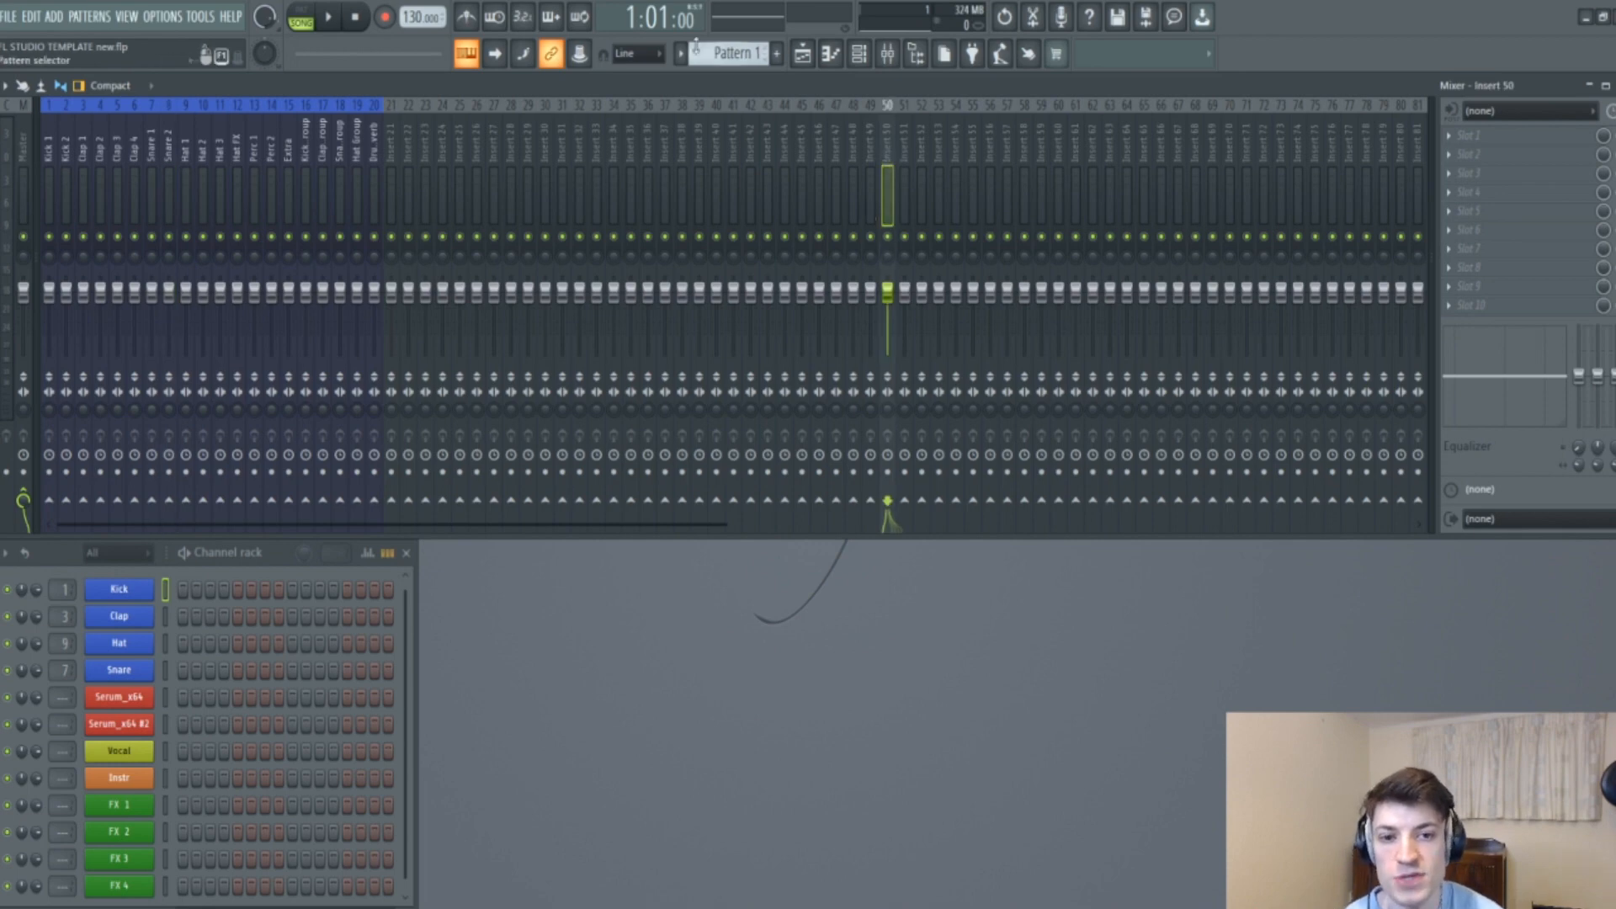
right_click(889, 131)
click(987, 124)
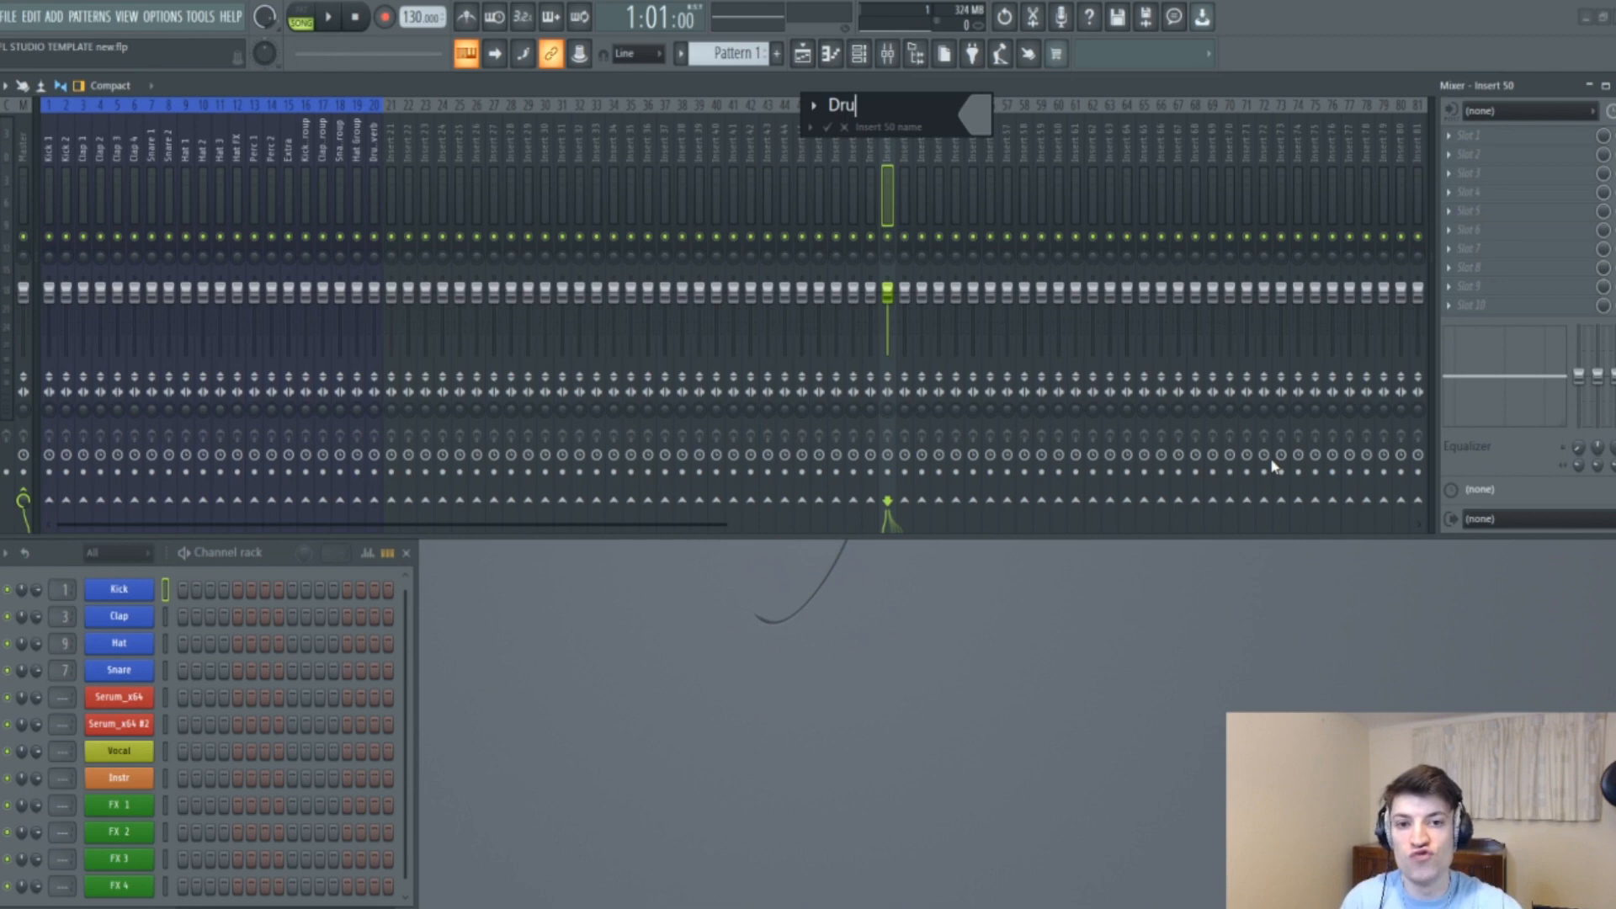
click(972, 116)
click(1044, 408)
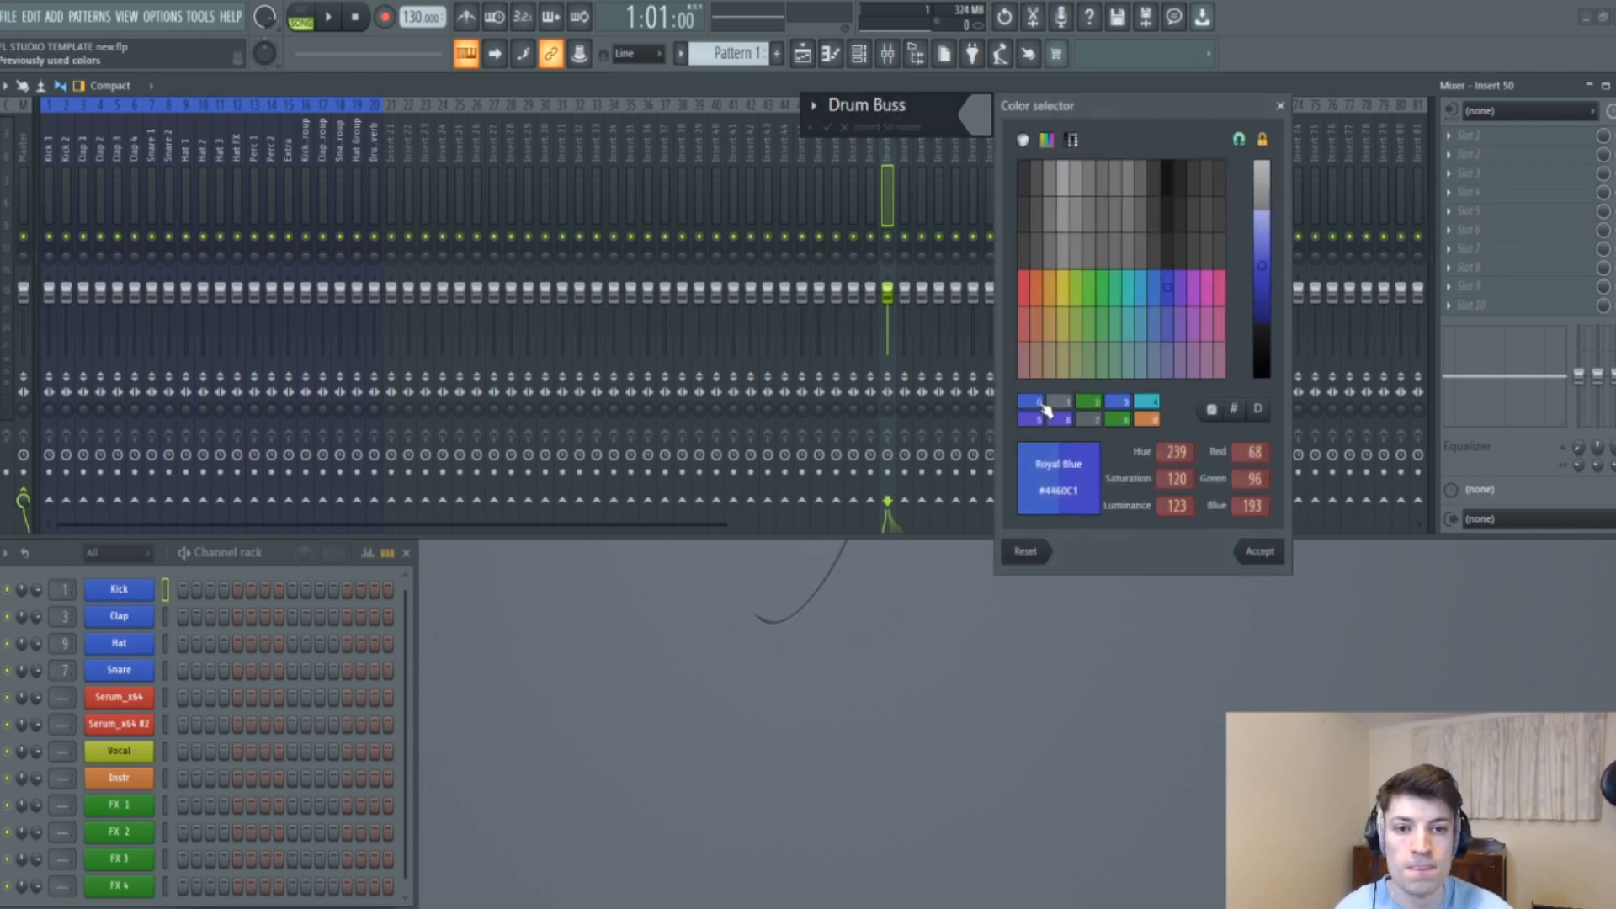
click(1260, 553)
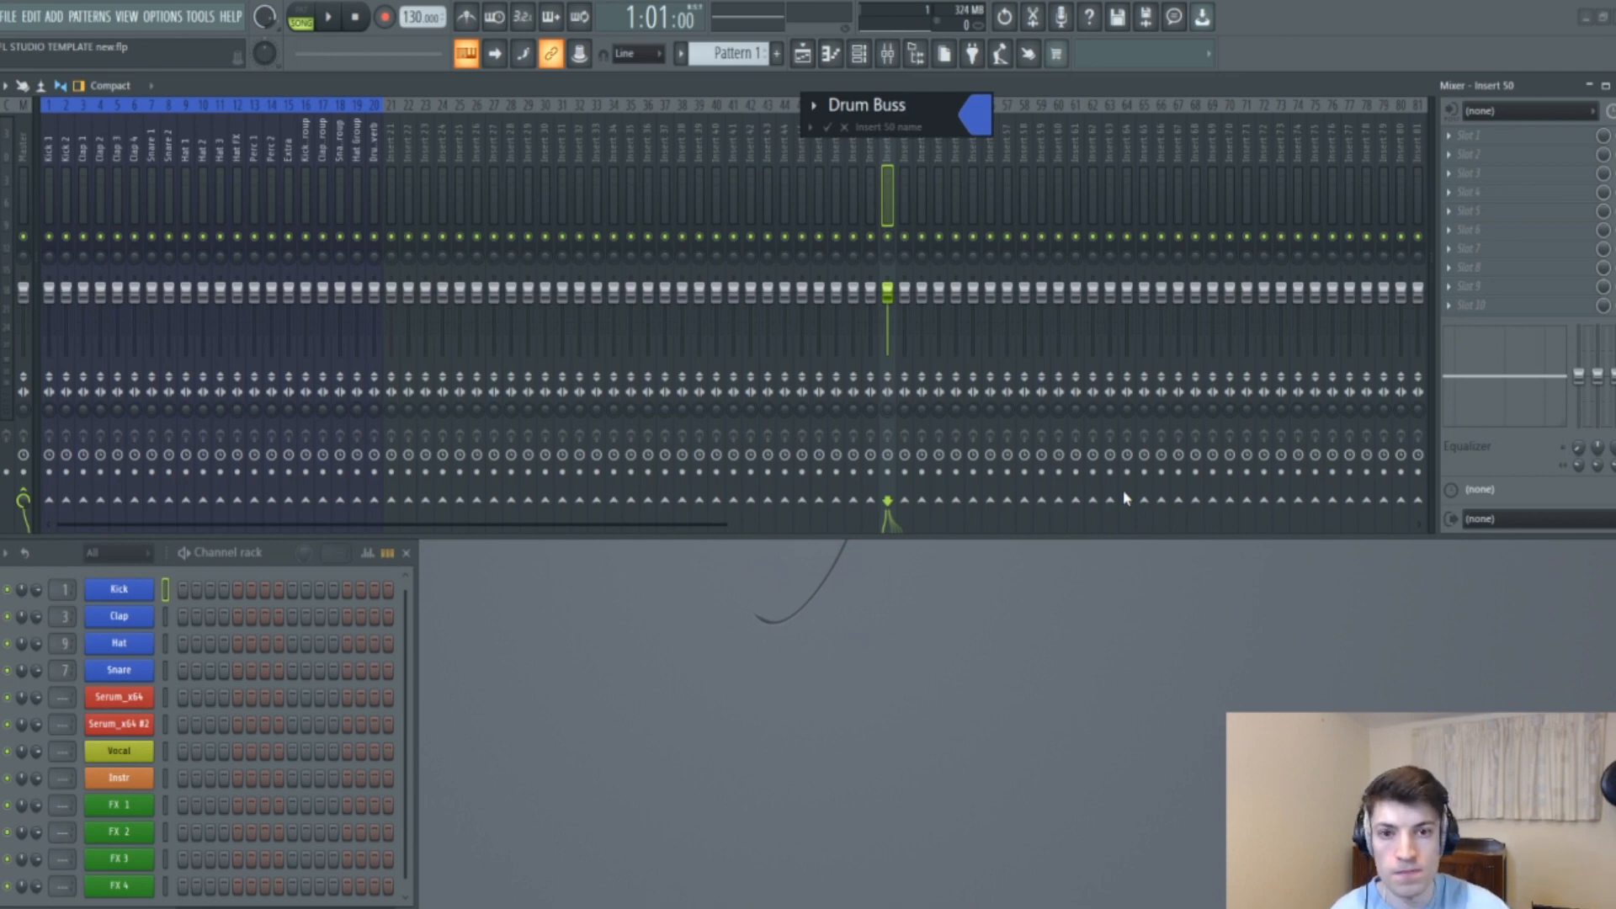
key(Return)
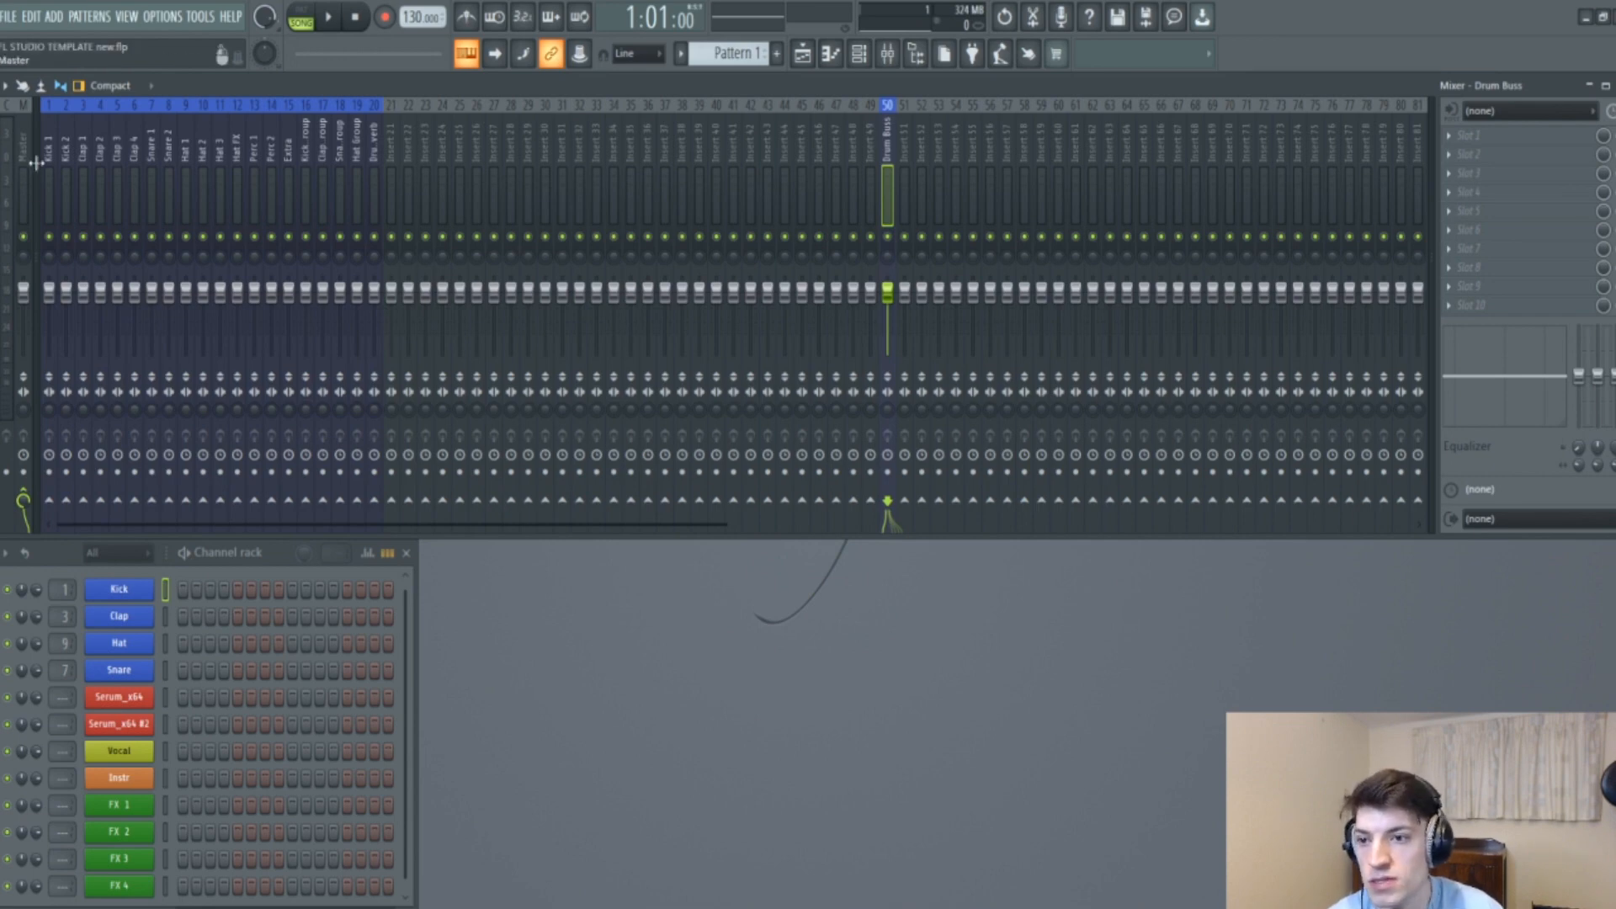
Make the mixer window taller so the full track names can be read.
click(66, 185)
click(48, 171)
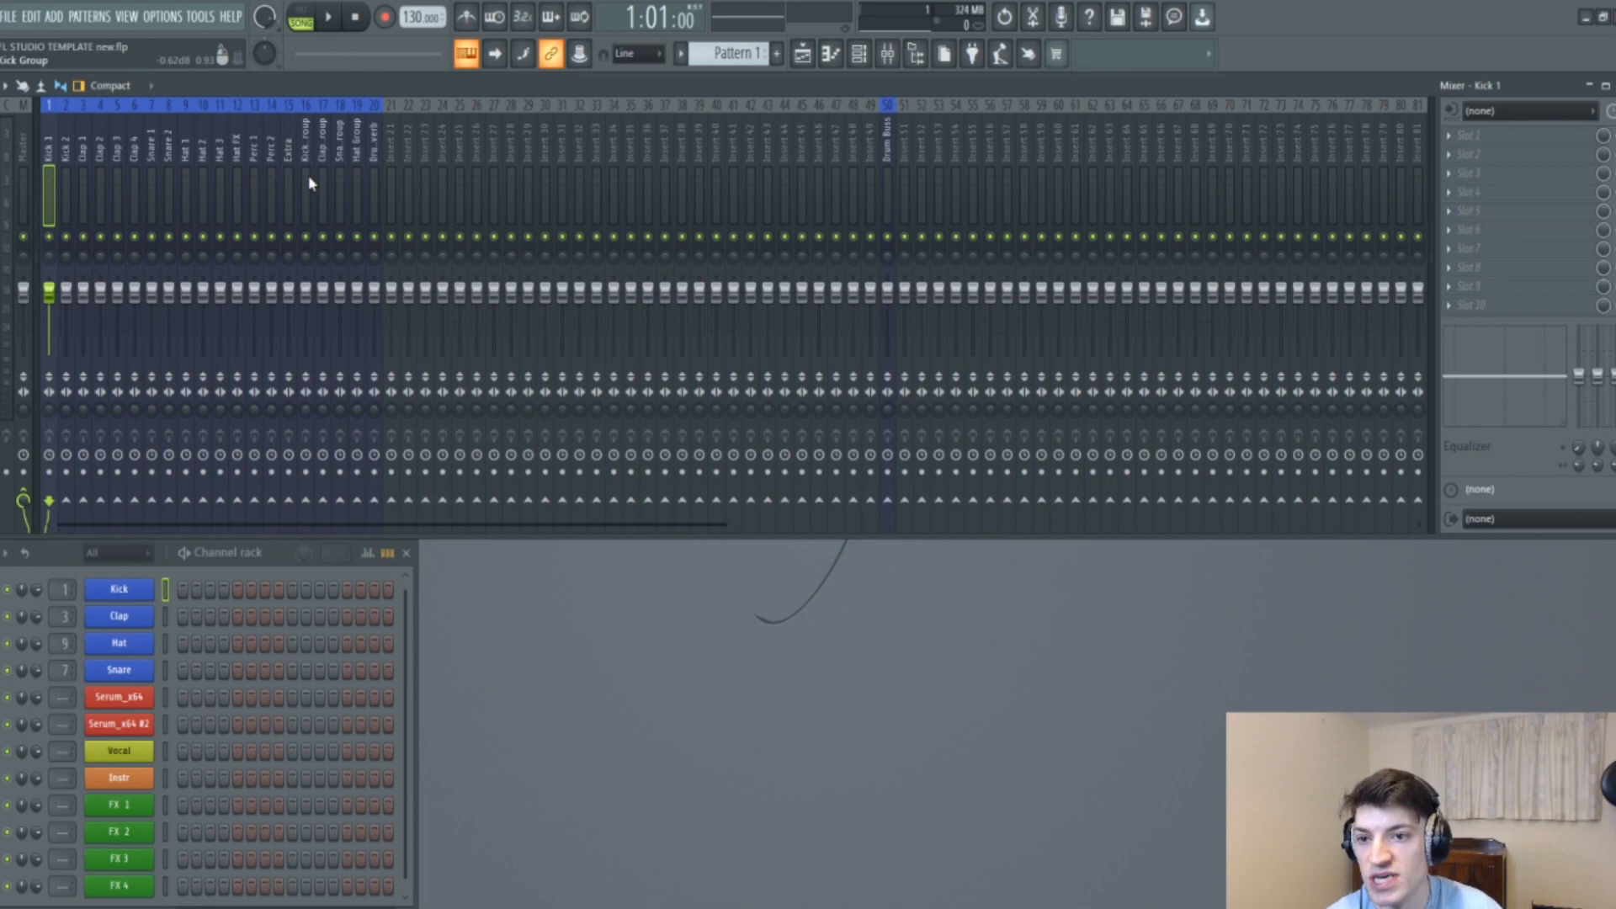
drag(444, 538, 450, 617)
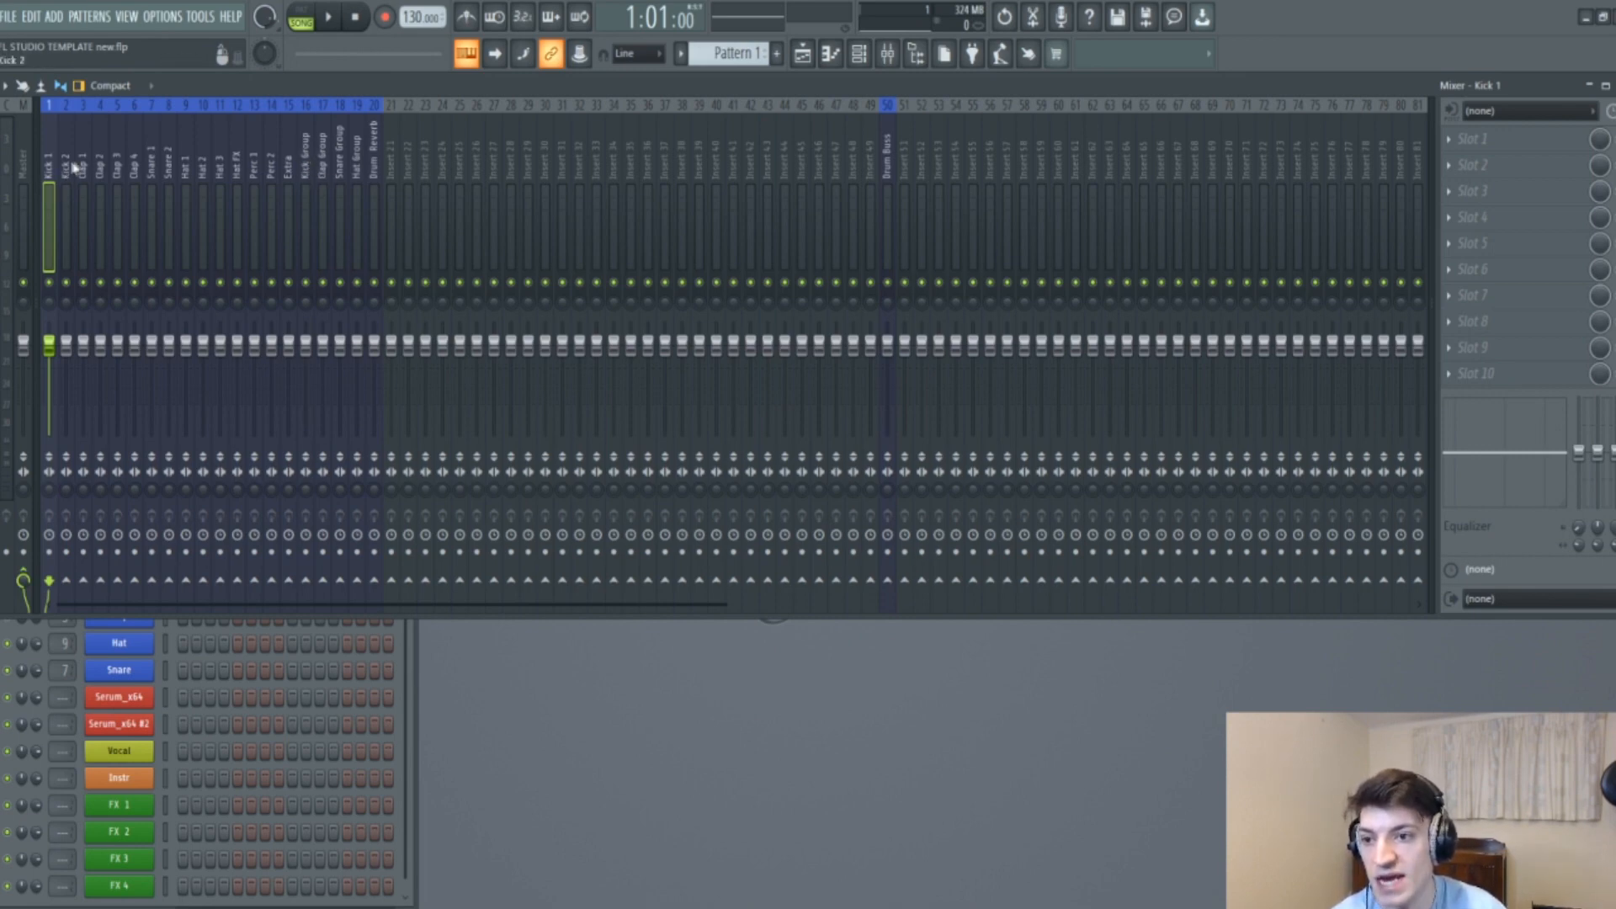
click(305, 154)
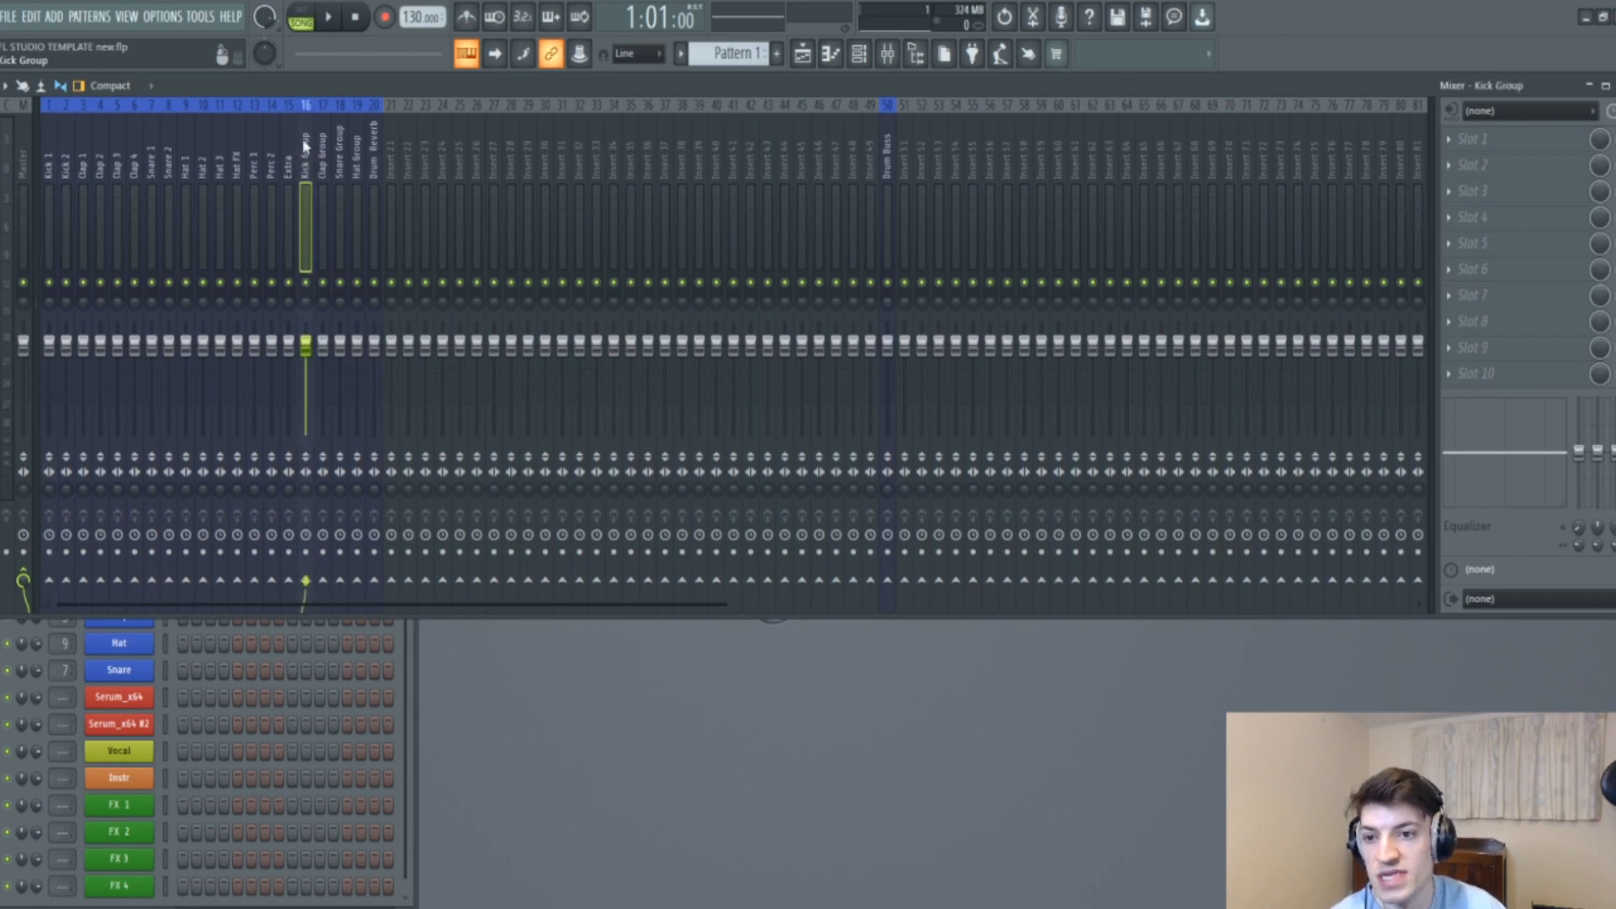
click(890, 150)
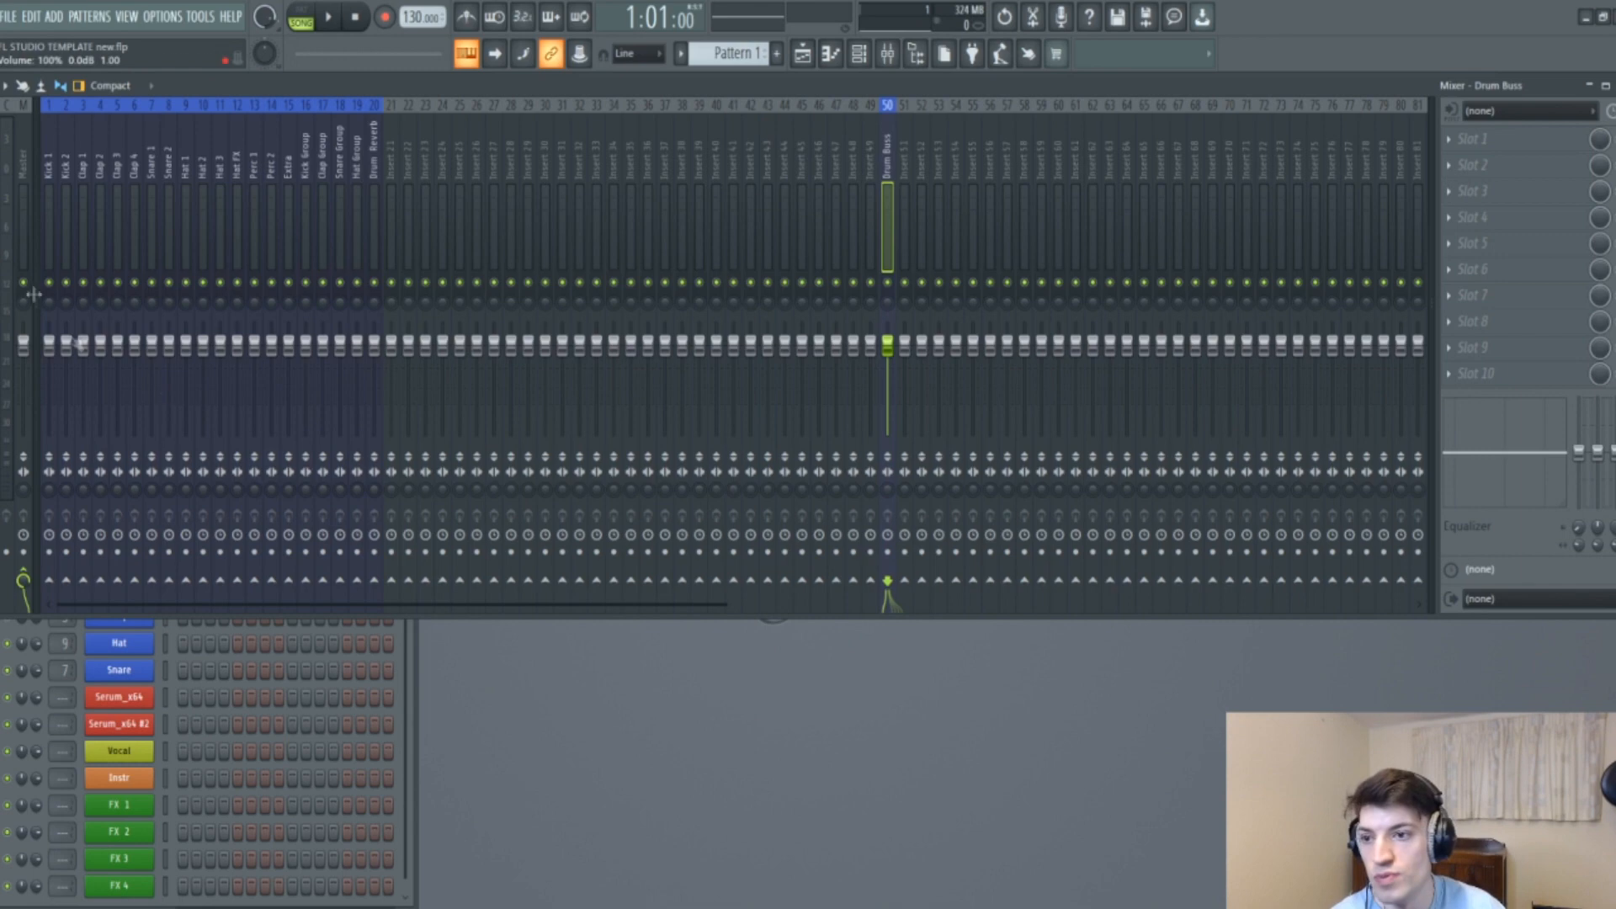
click(18, 168)
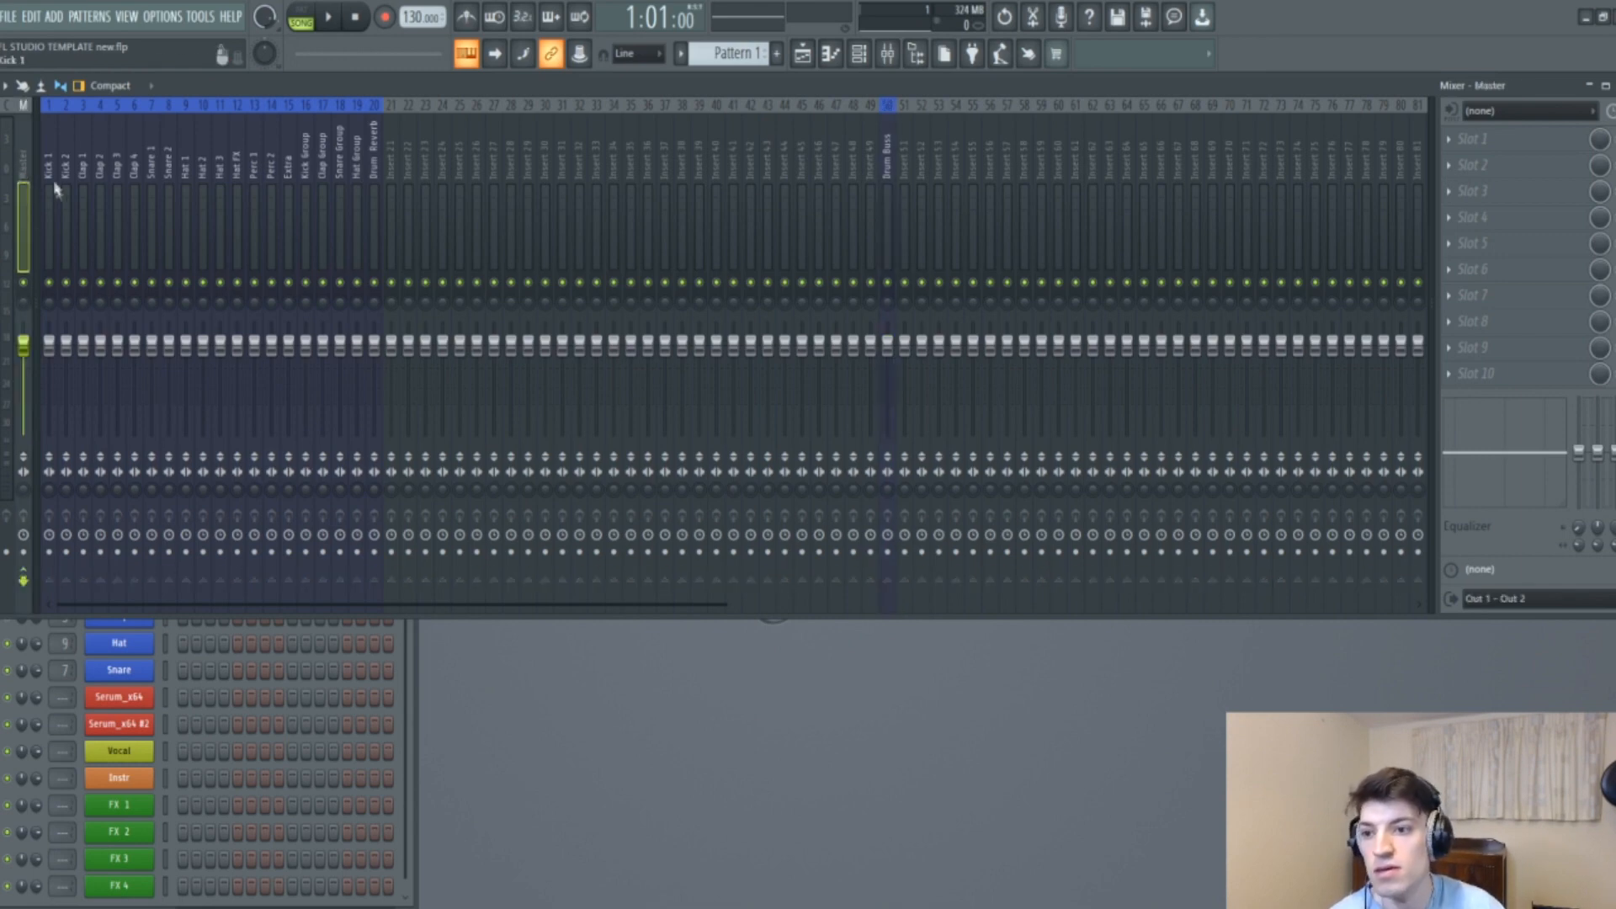
Route the Kick 1 and Kick 2 mixer tracks exclusively to the Kick Group track.
click(48, 186)
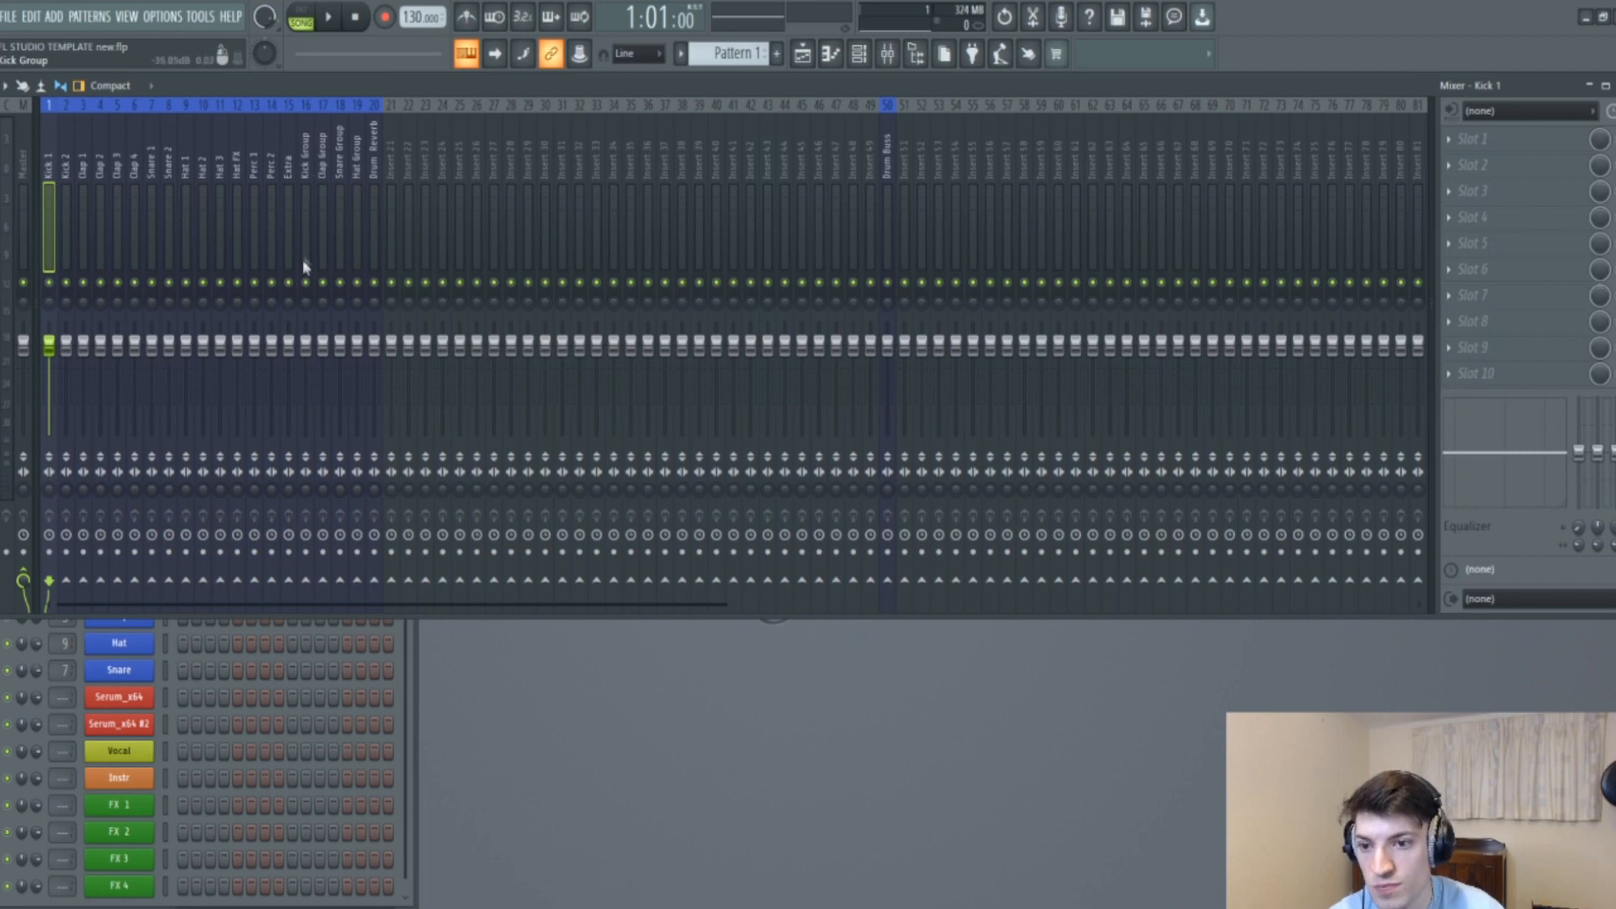
right_click(311, 584)
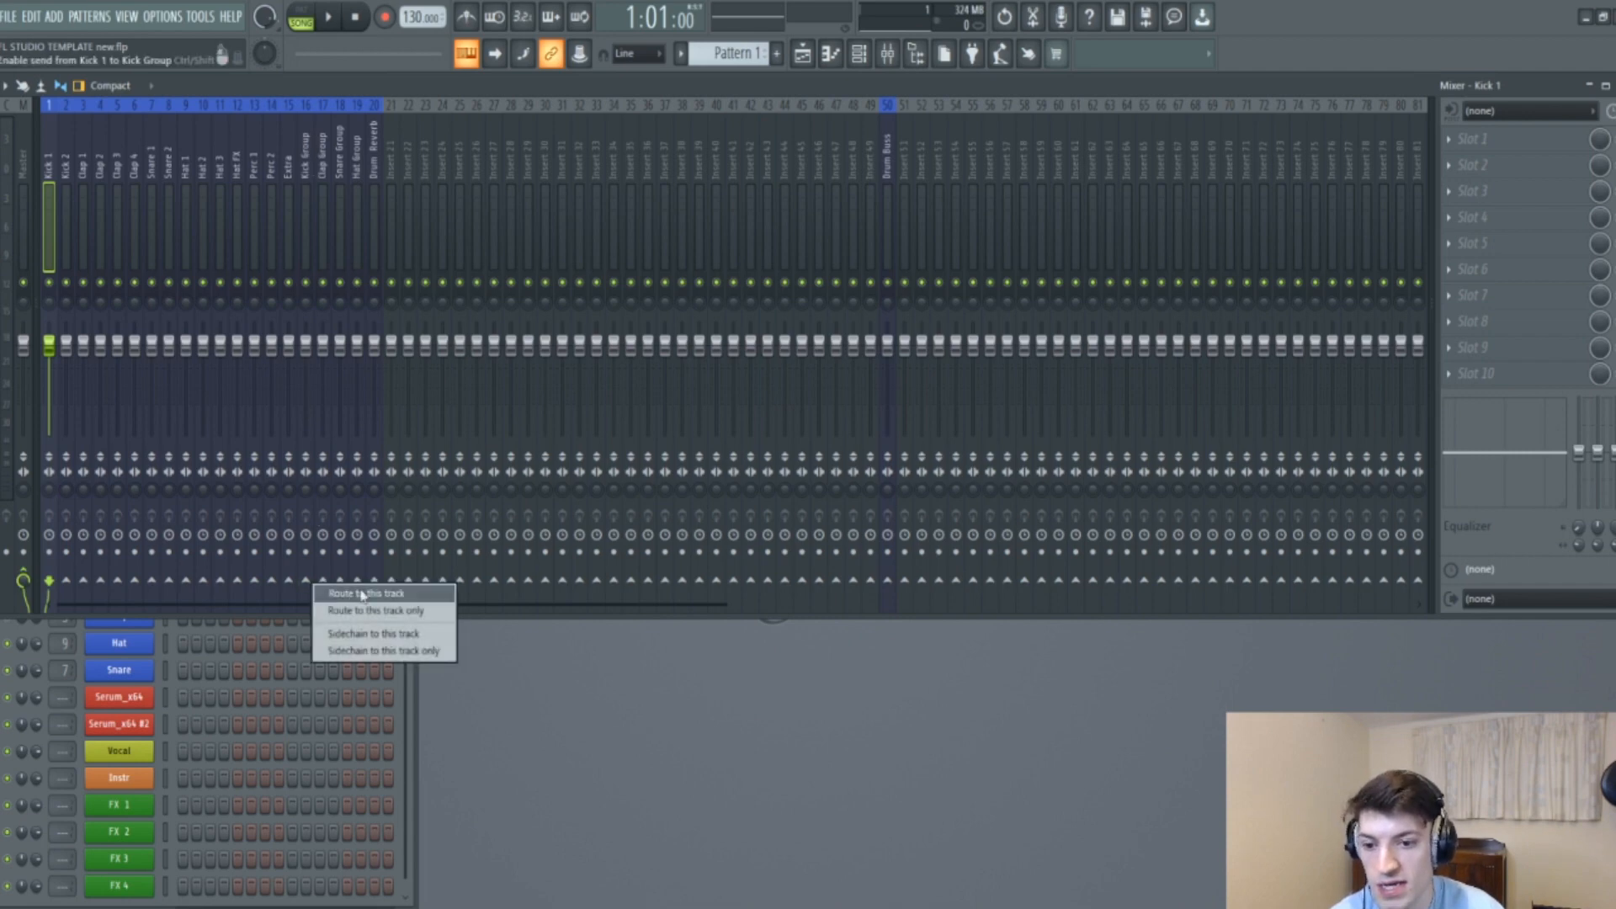
click(401, 612)
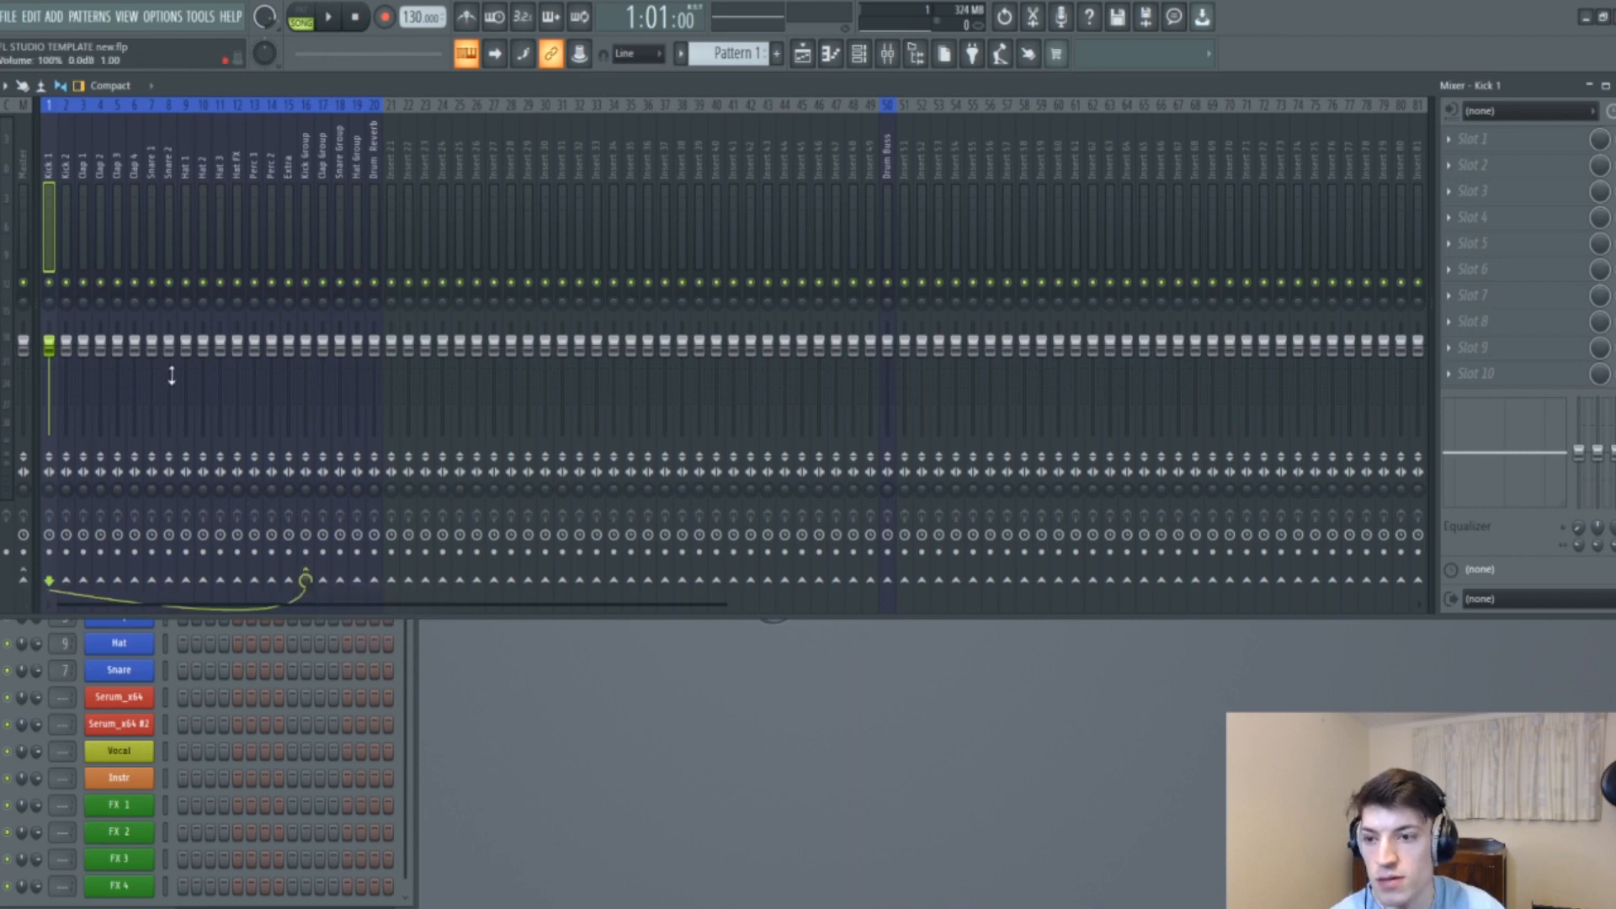
click(67, 202)
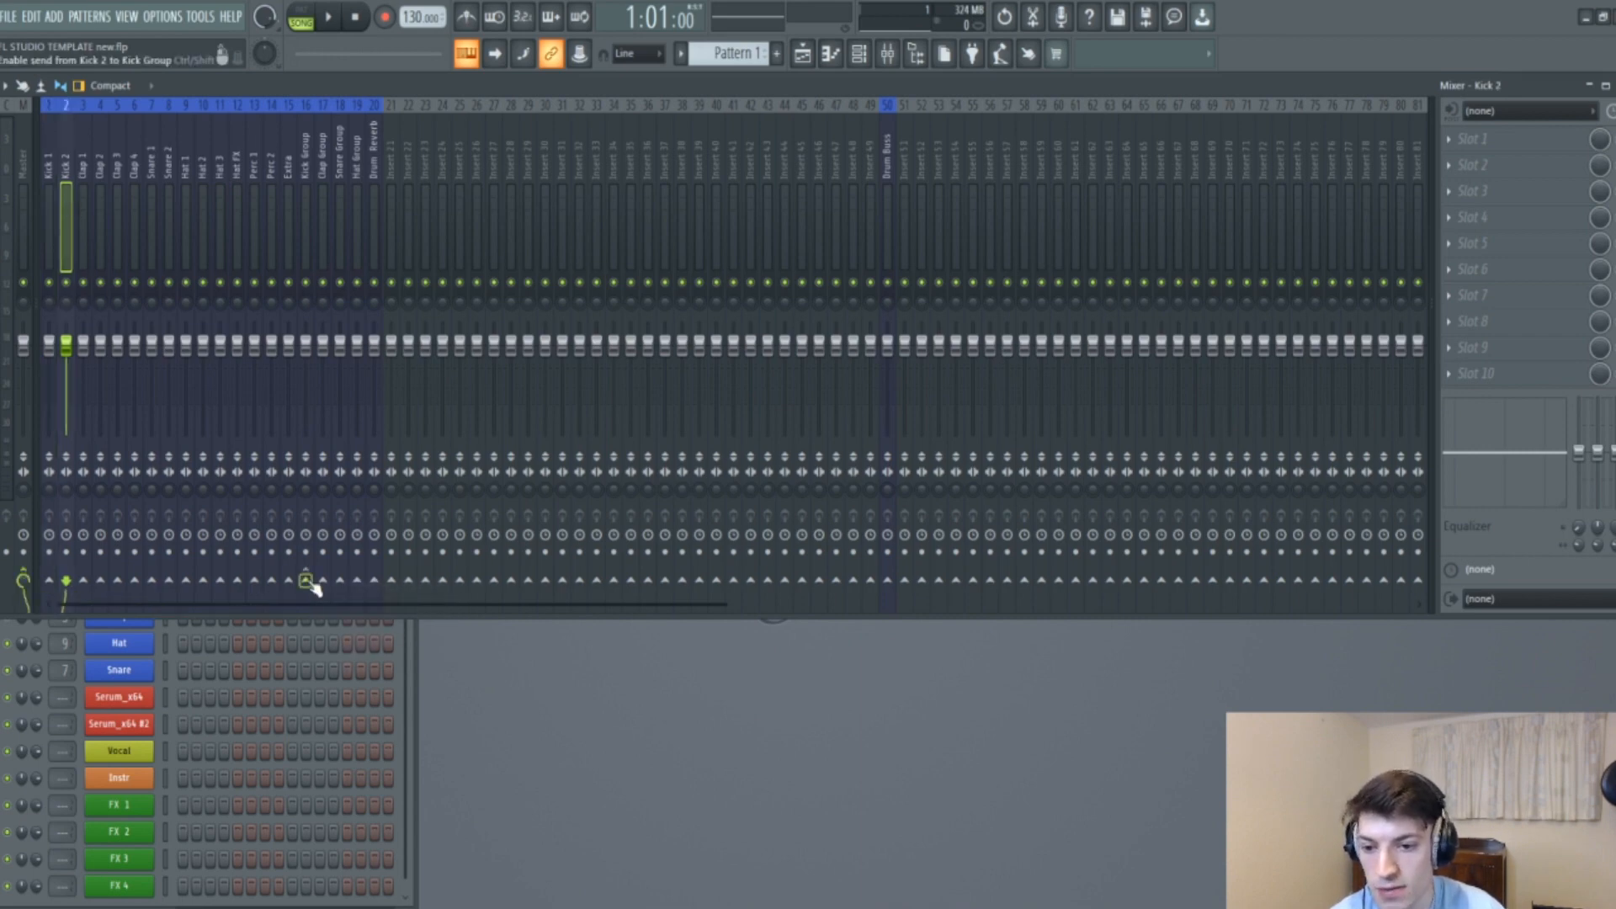
right_click(307, 582)
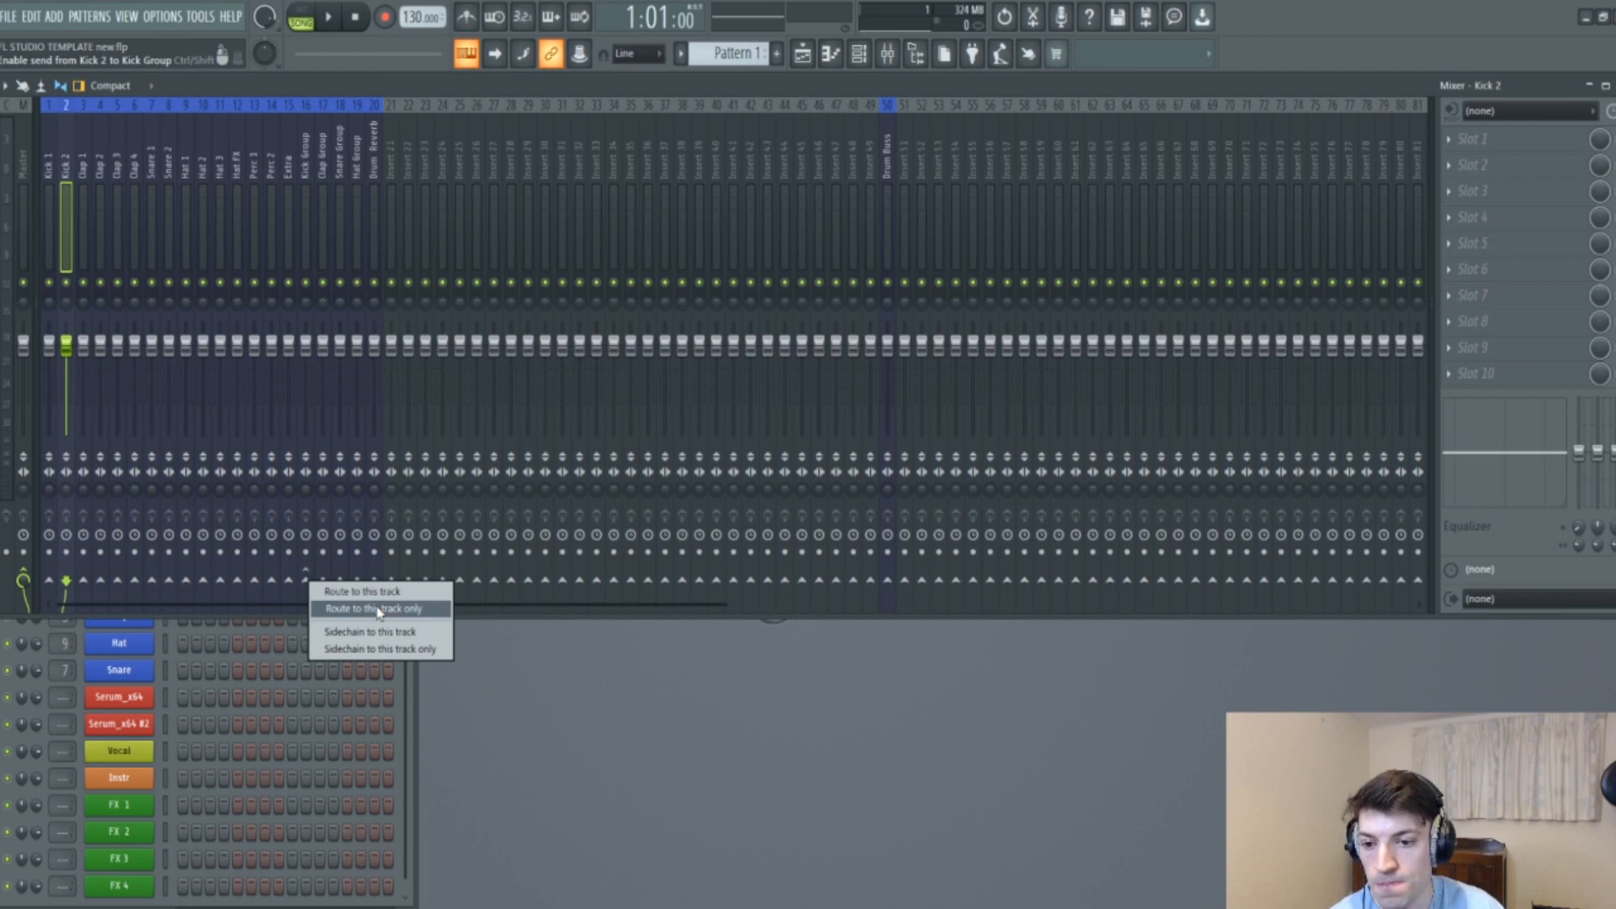
click(378, 610)
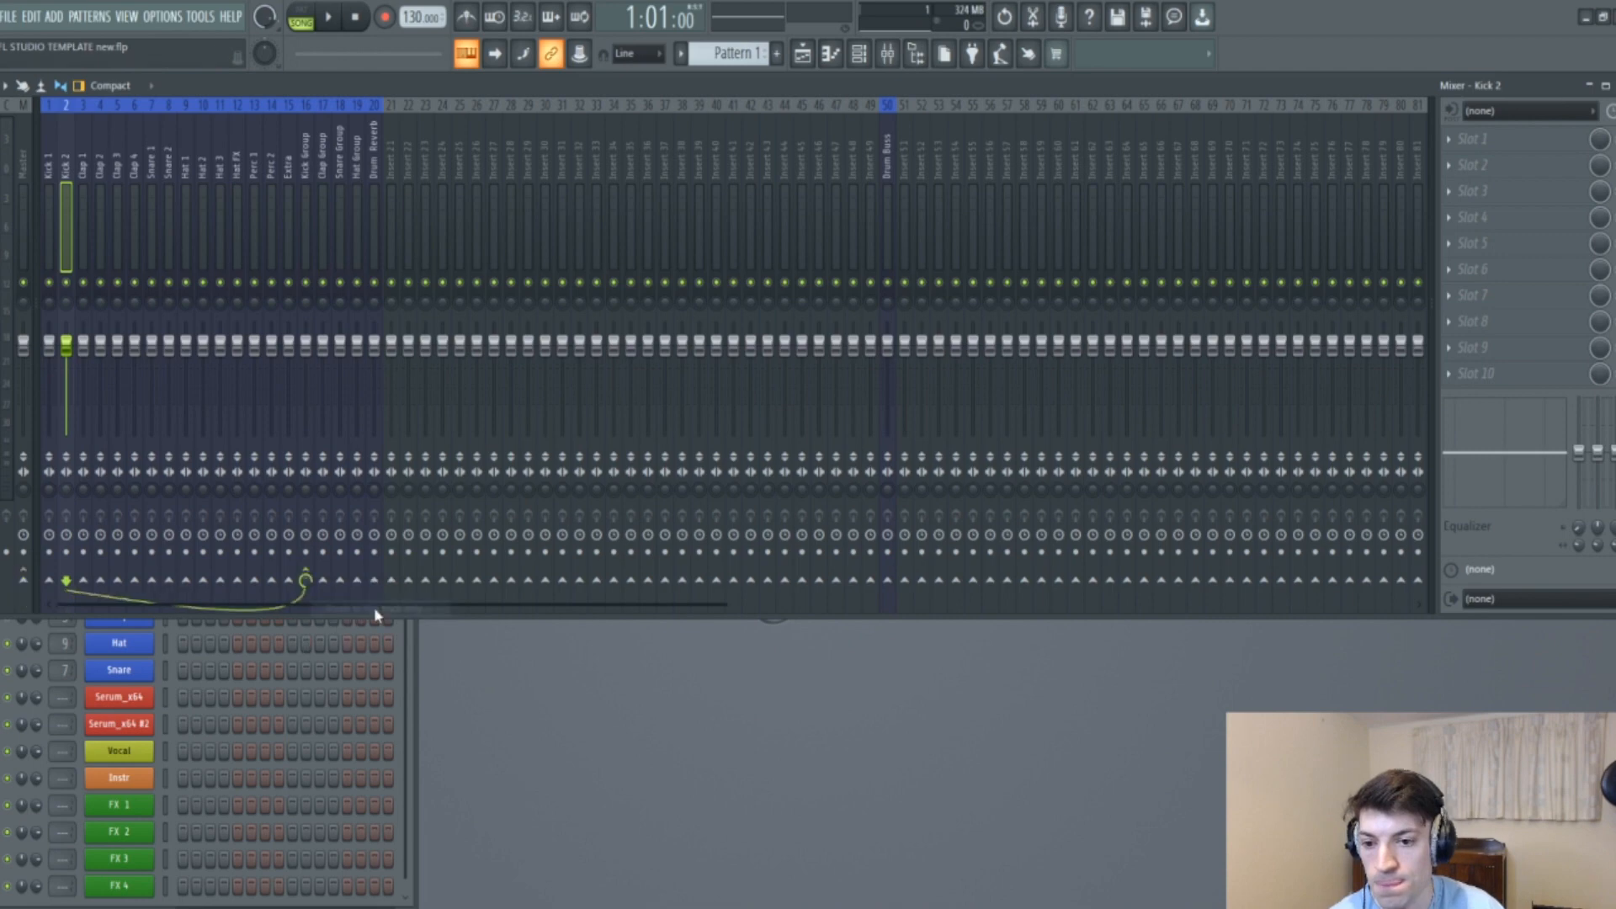
Route the Kick Group mixer track exclusively to the Drum Buss track.
click(308, 173)
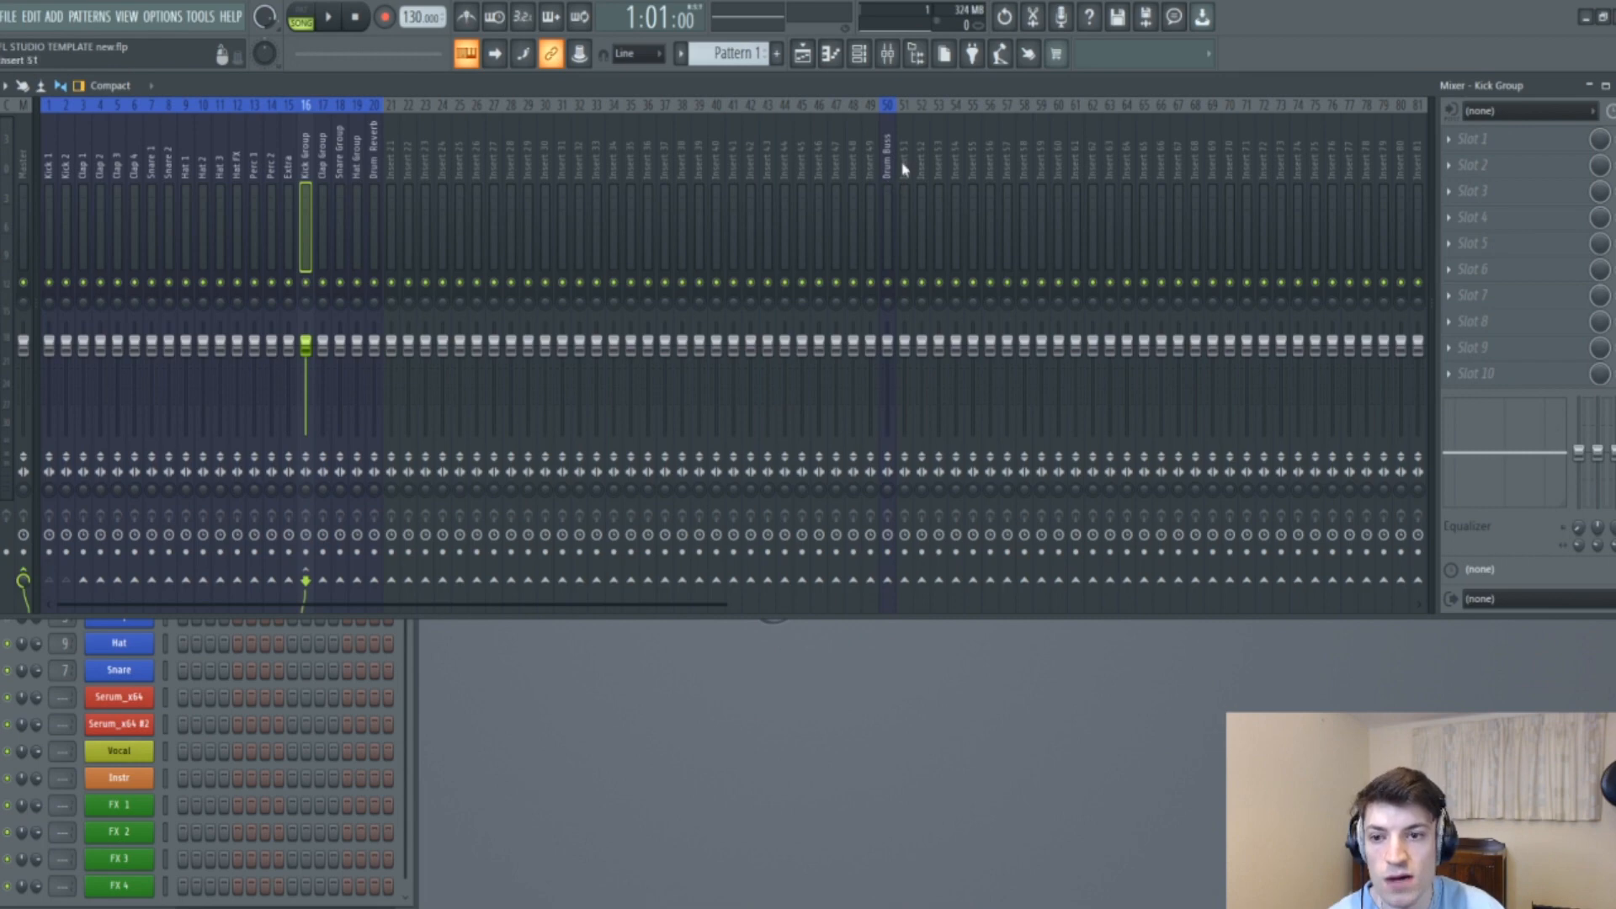
right_click(889, 592)
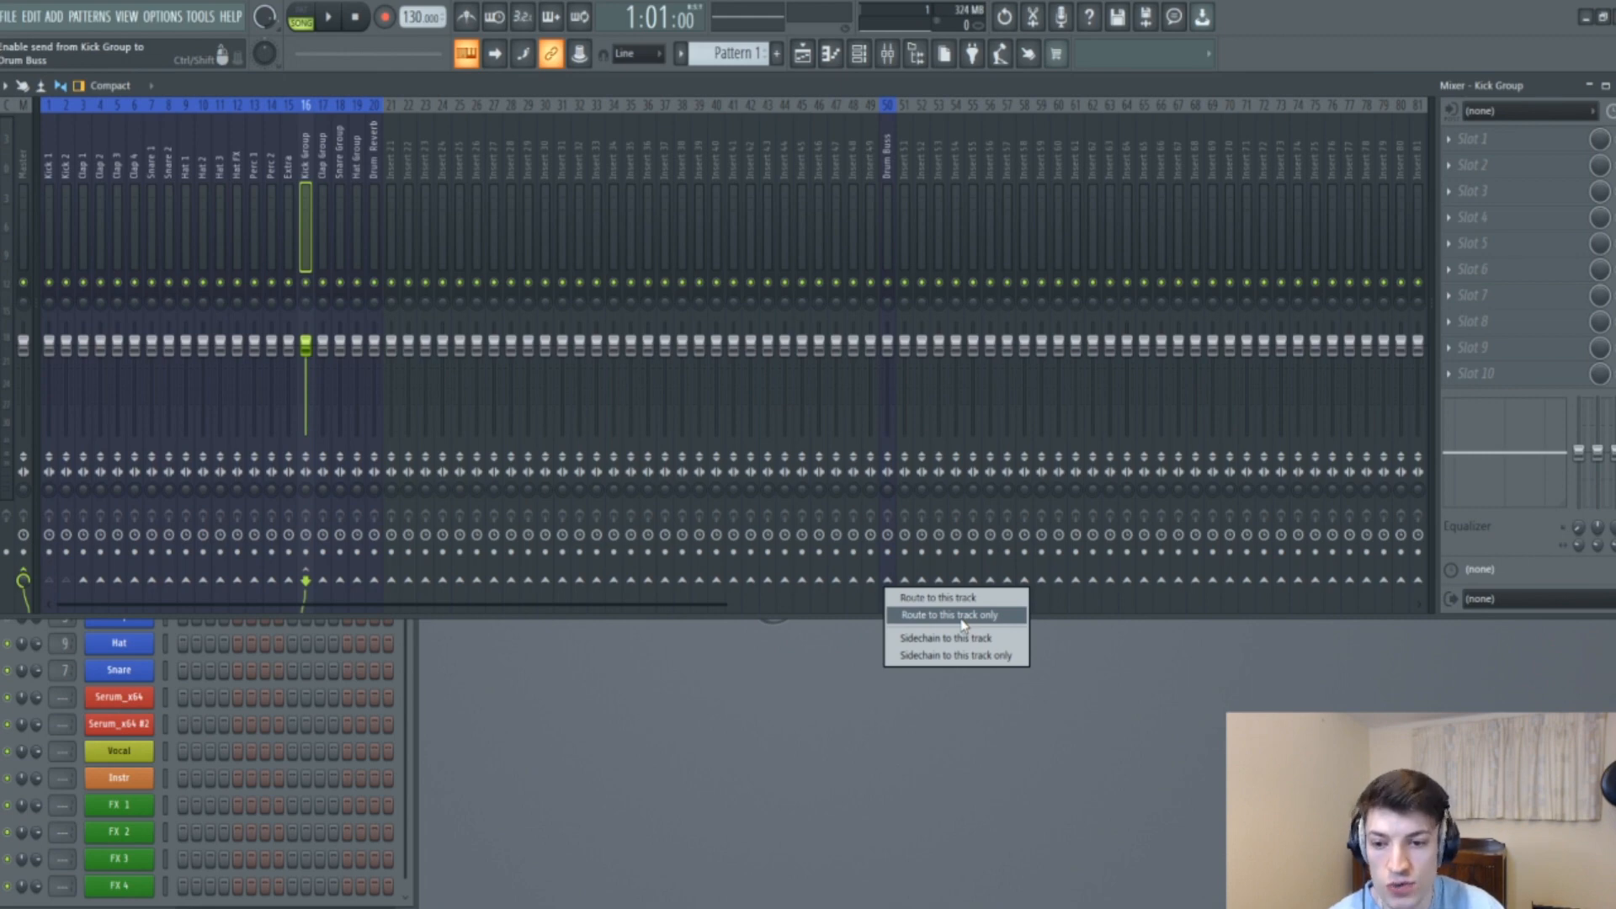
click(963, 617)
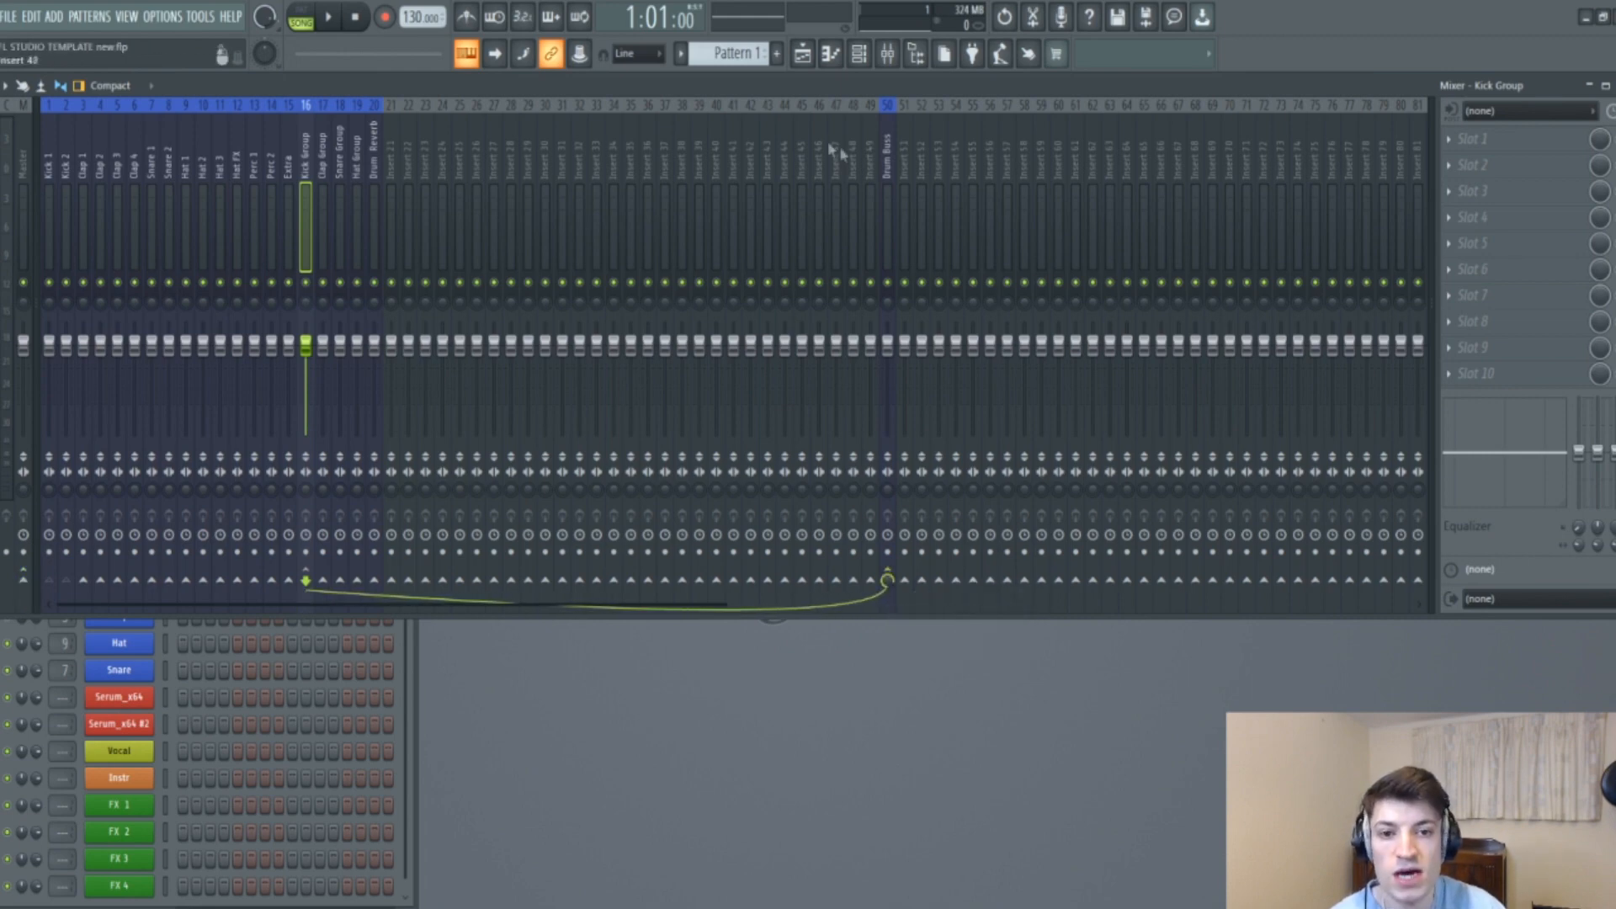
click(889, 162)
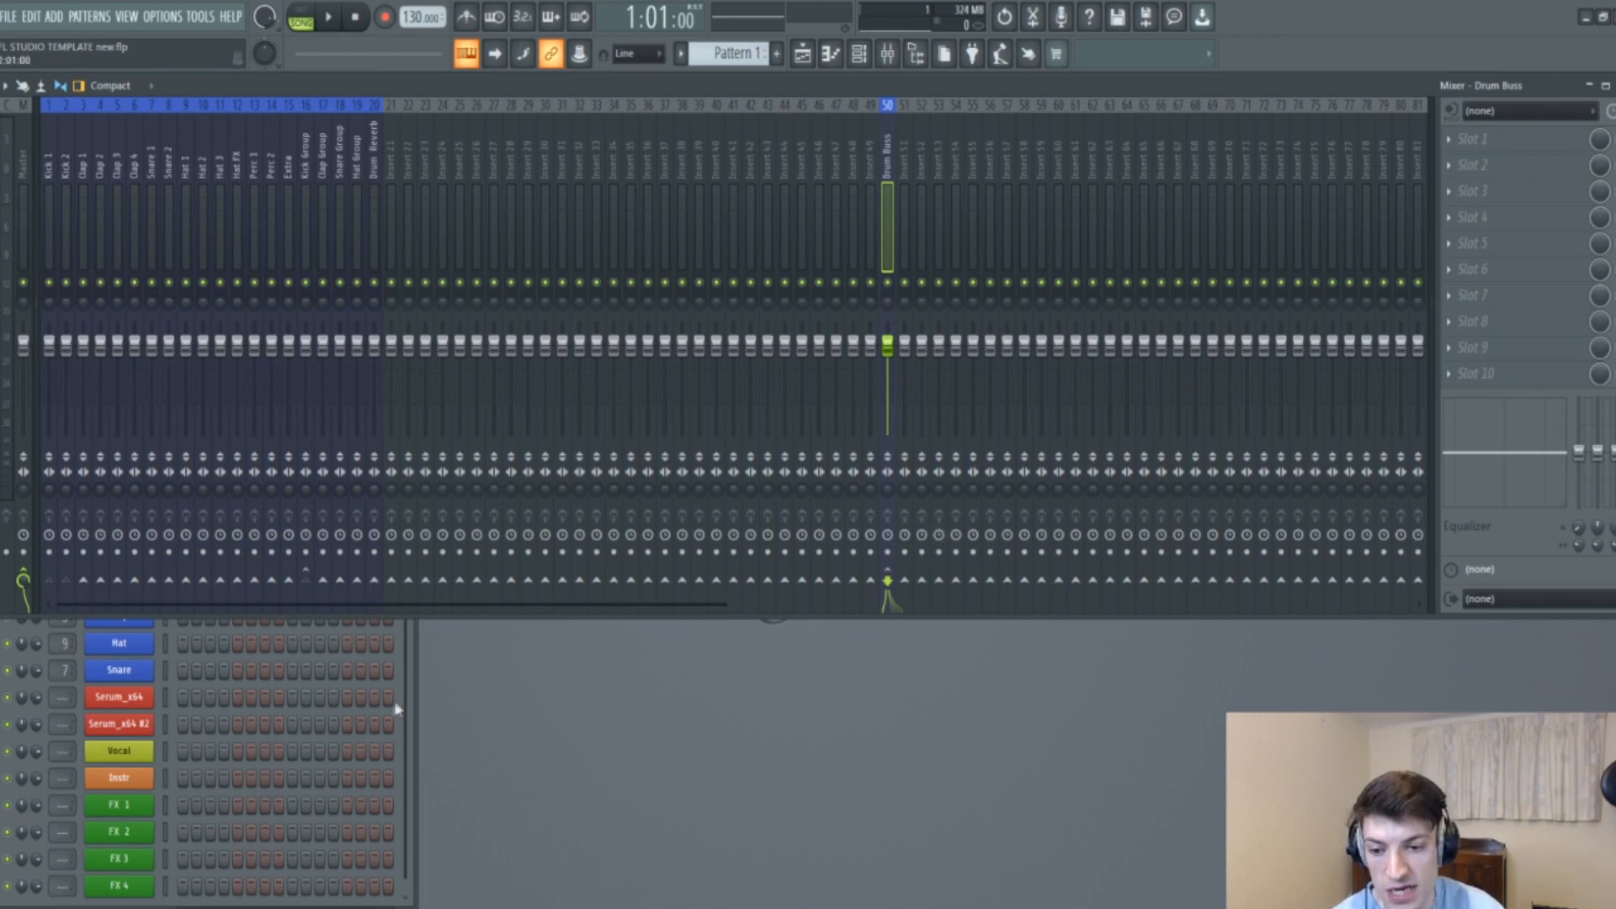
Move the channel rack away from the mixer's drum tracks and open the Kick channel's sampler settings.
click(418, 670)
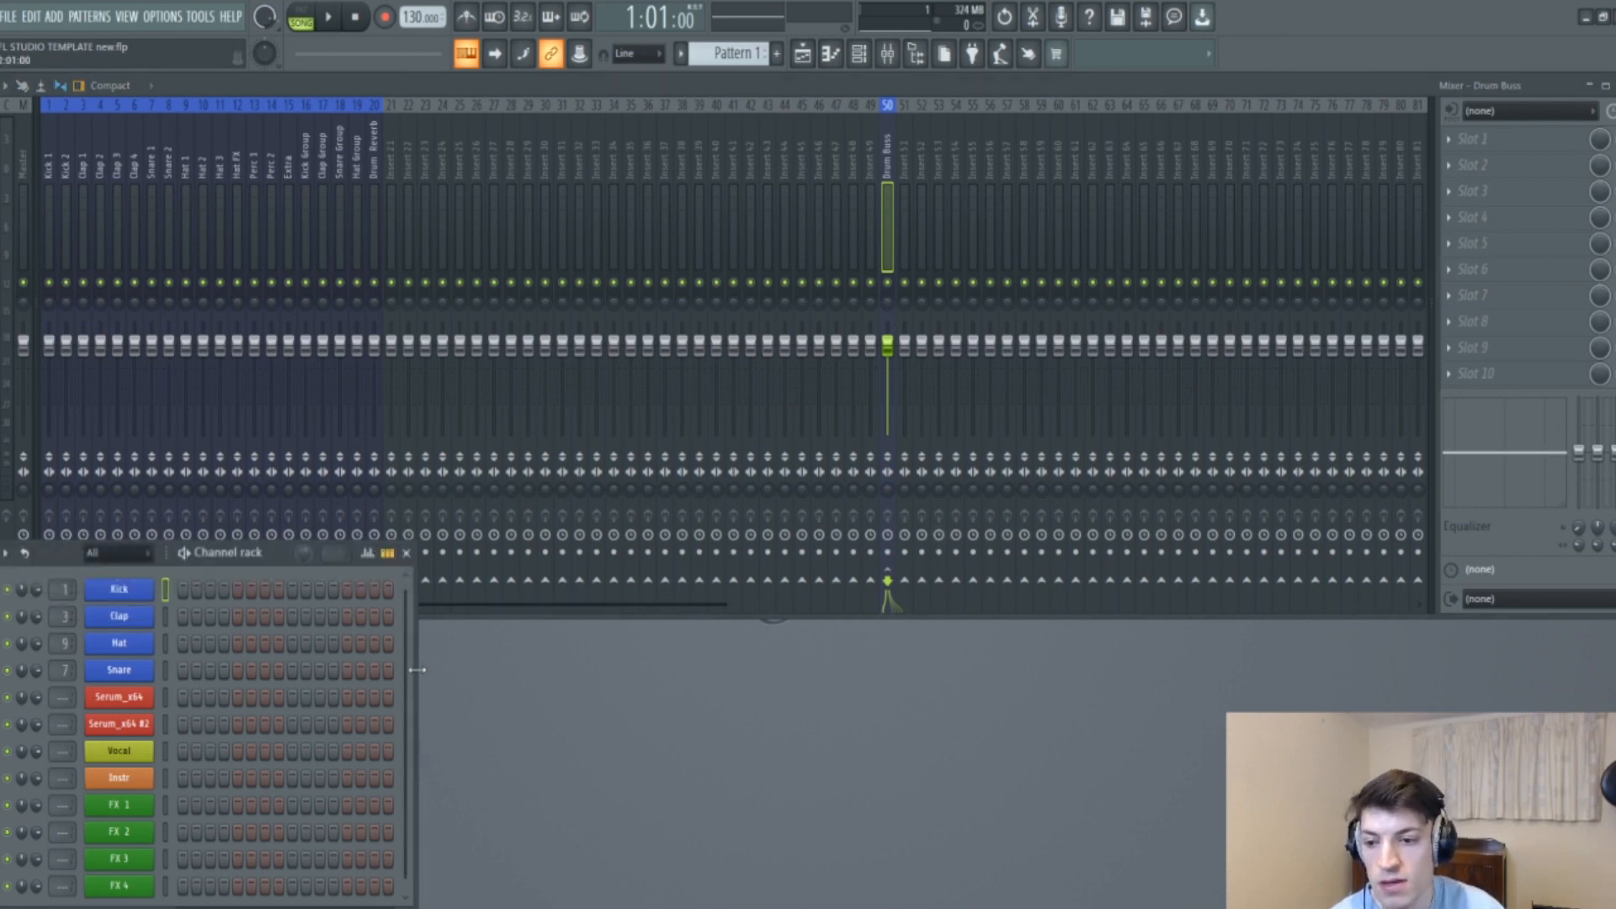
drag(273, 557, 1489, 557)
click(1325, 593)
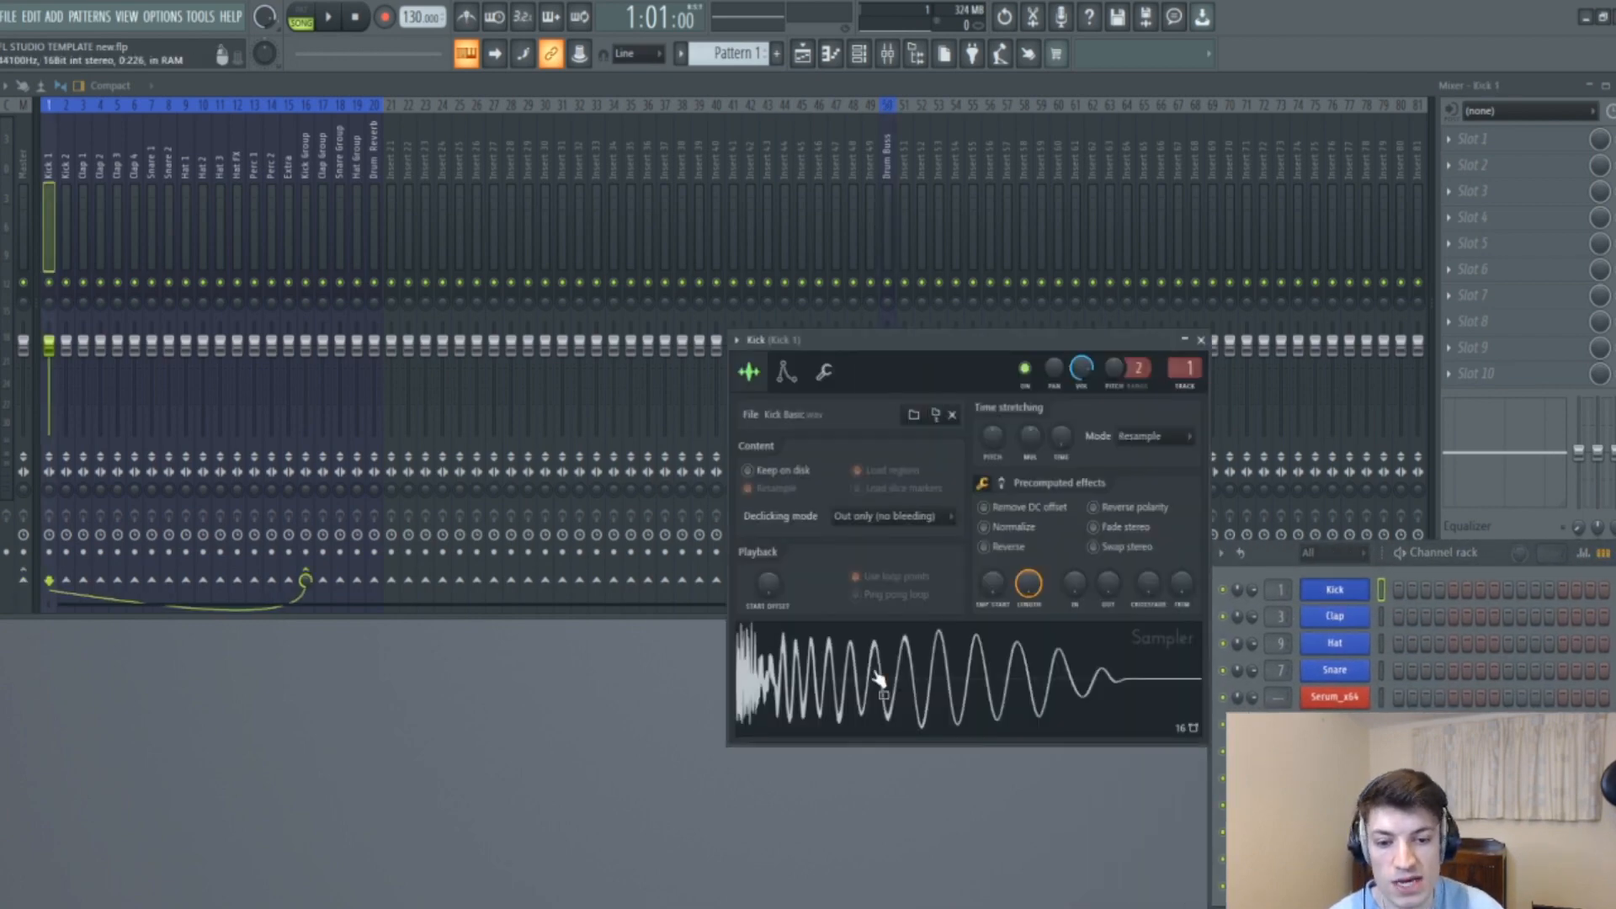
Audition the Kick sample repeatedly to check its signal path through Kick 1, Kick Group and Drum Buss.
click(951, 683)
click(951, 684)
click(951, 684)
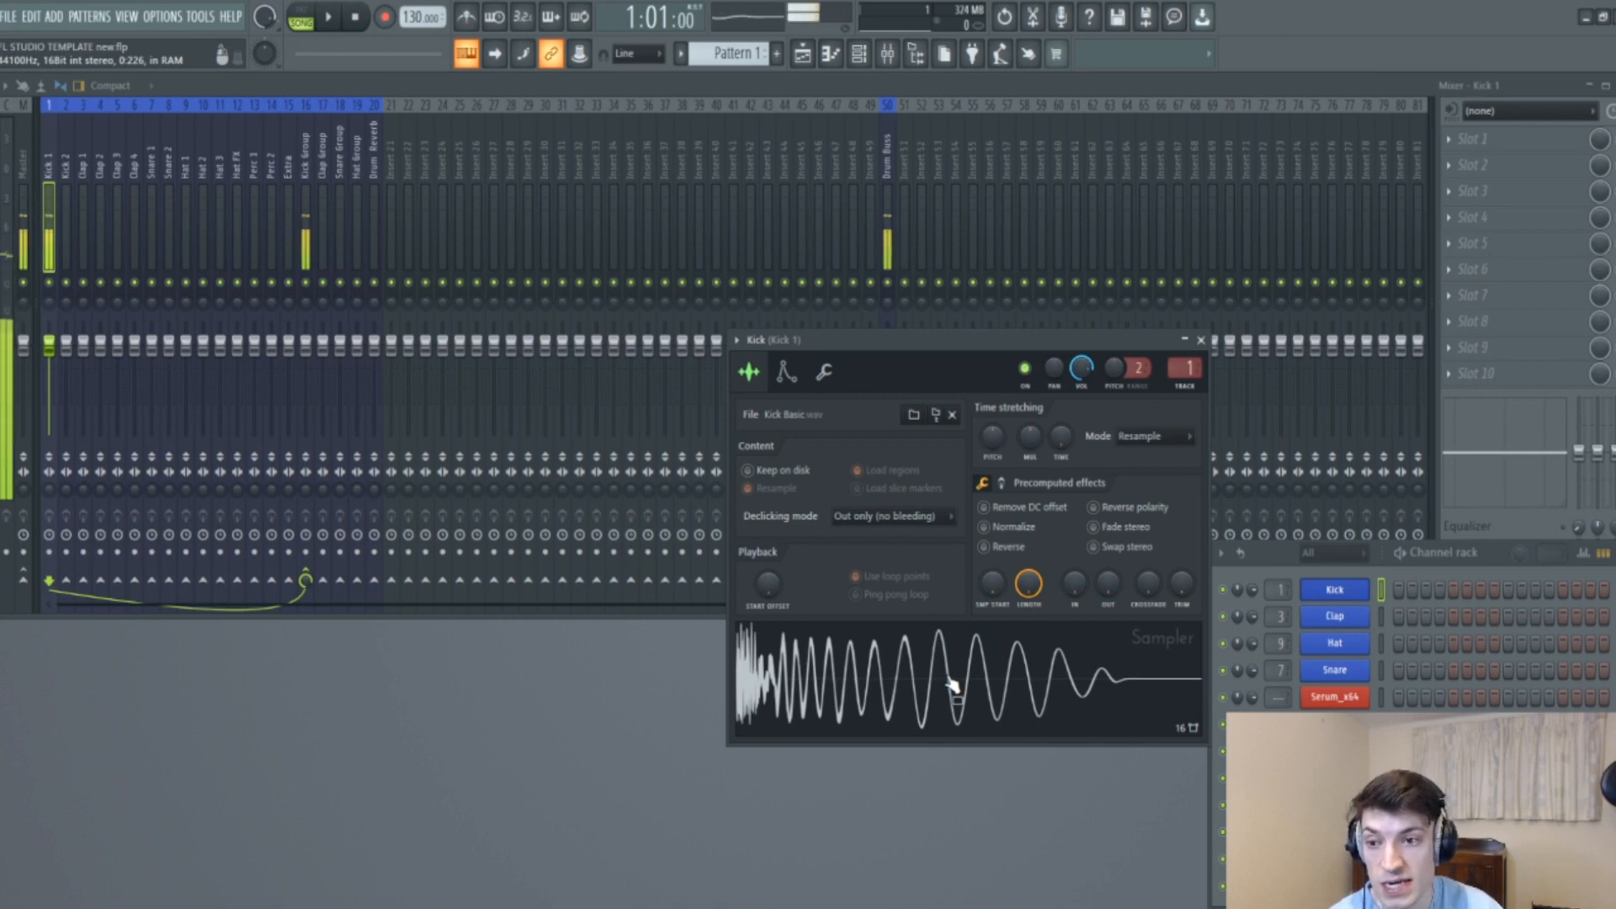
click(845, 670)
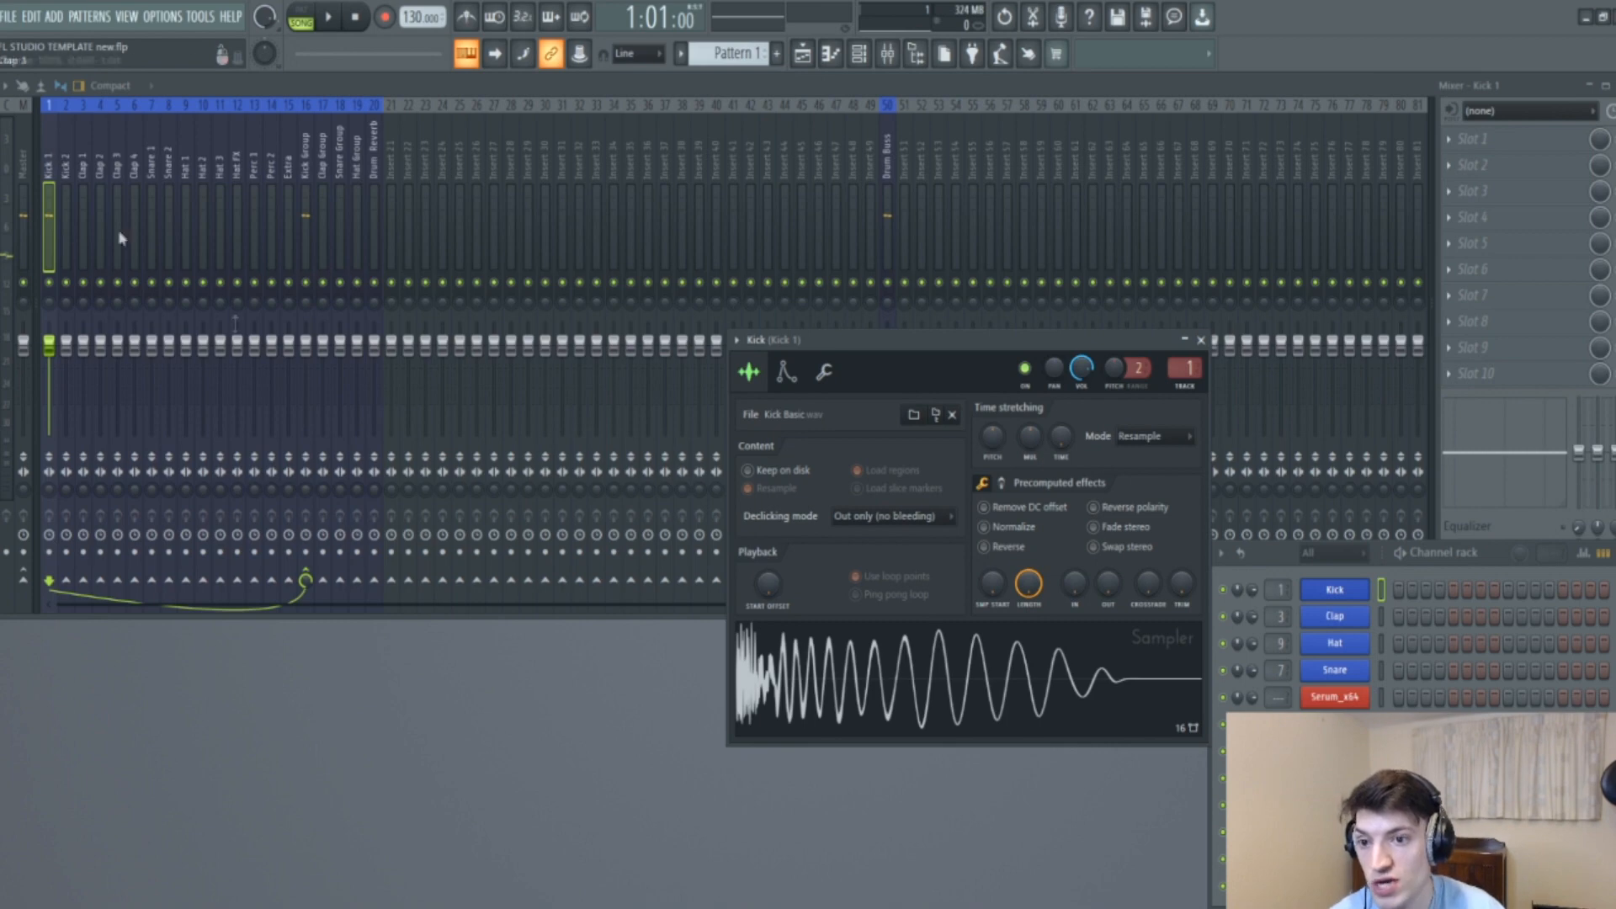
click(824, 644)
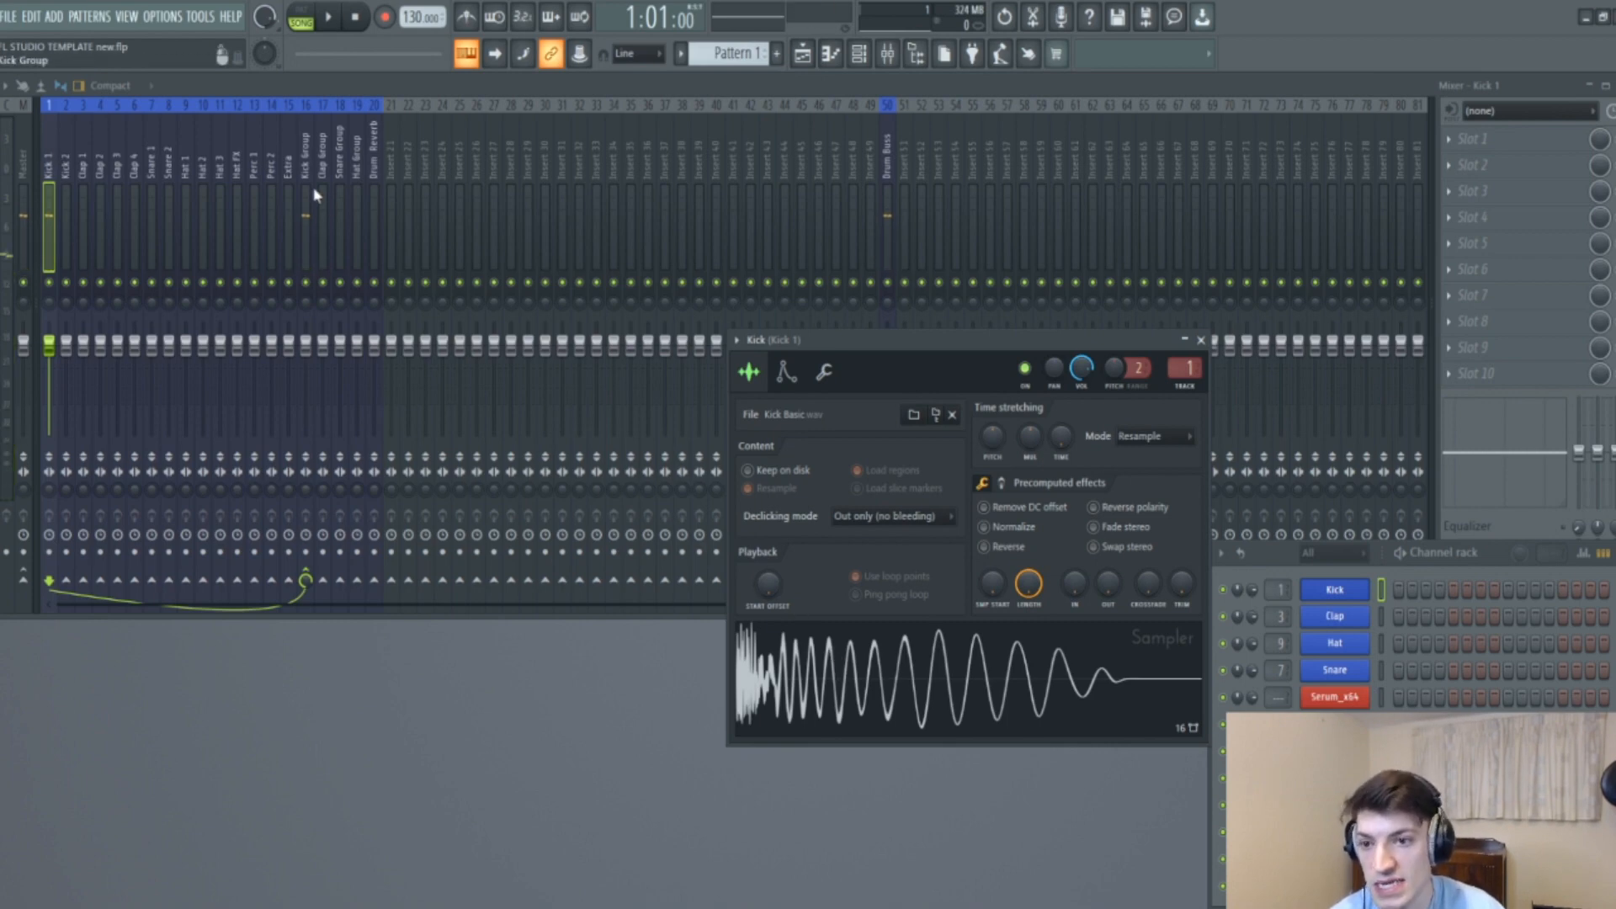
Mute the Drum Buss mixer track, audition the Kick sample to test the routing, and unmute the track.
click(889, 285)
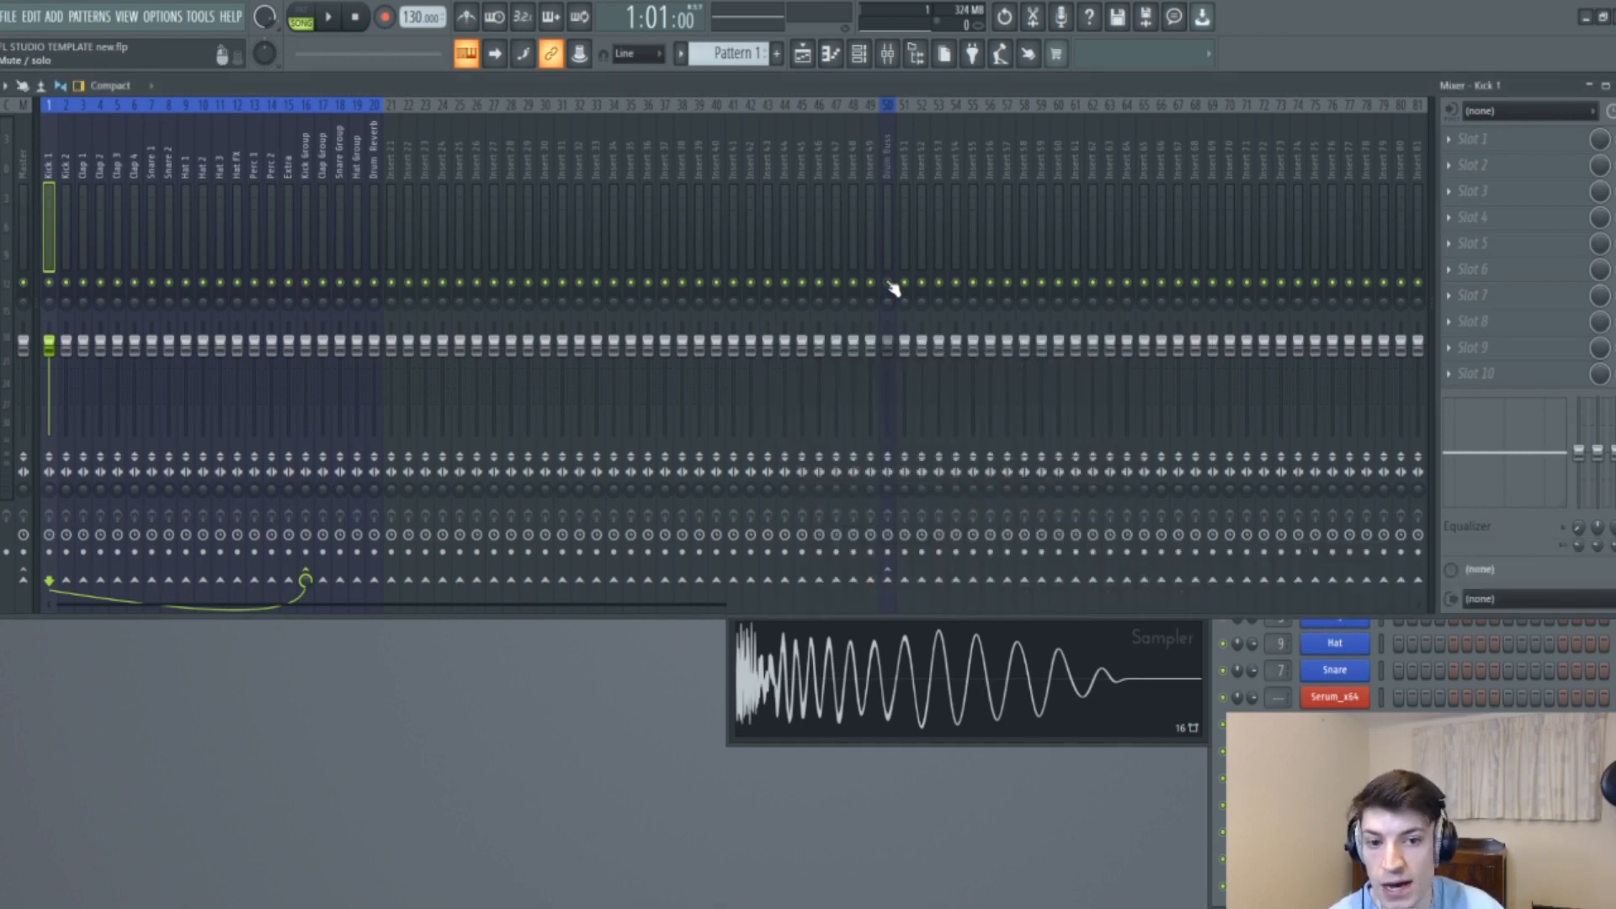
click(954, 743)
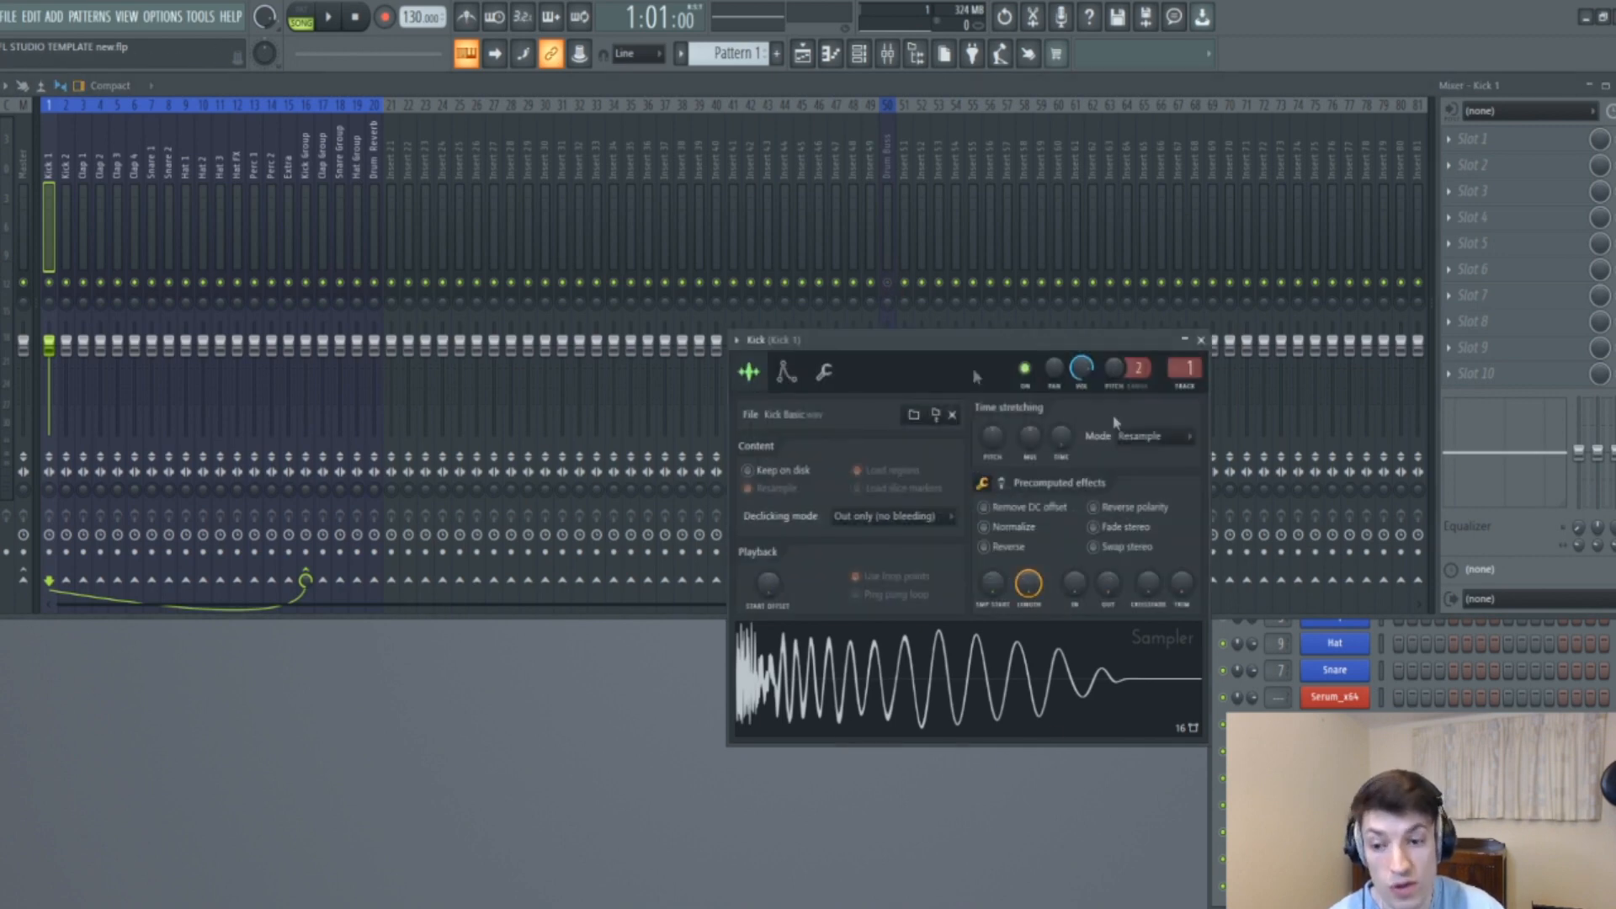
click(977, 668)
click(978, 667)
click(978, 667)
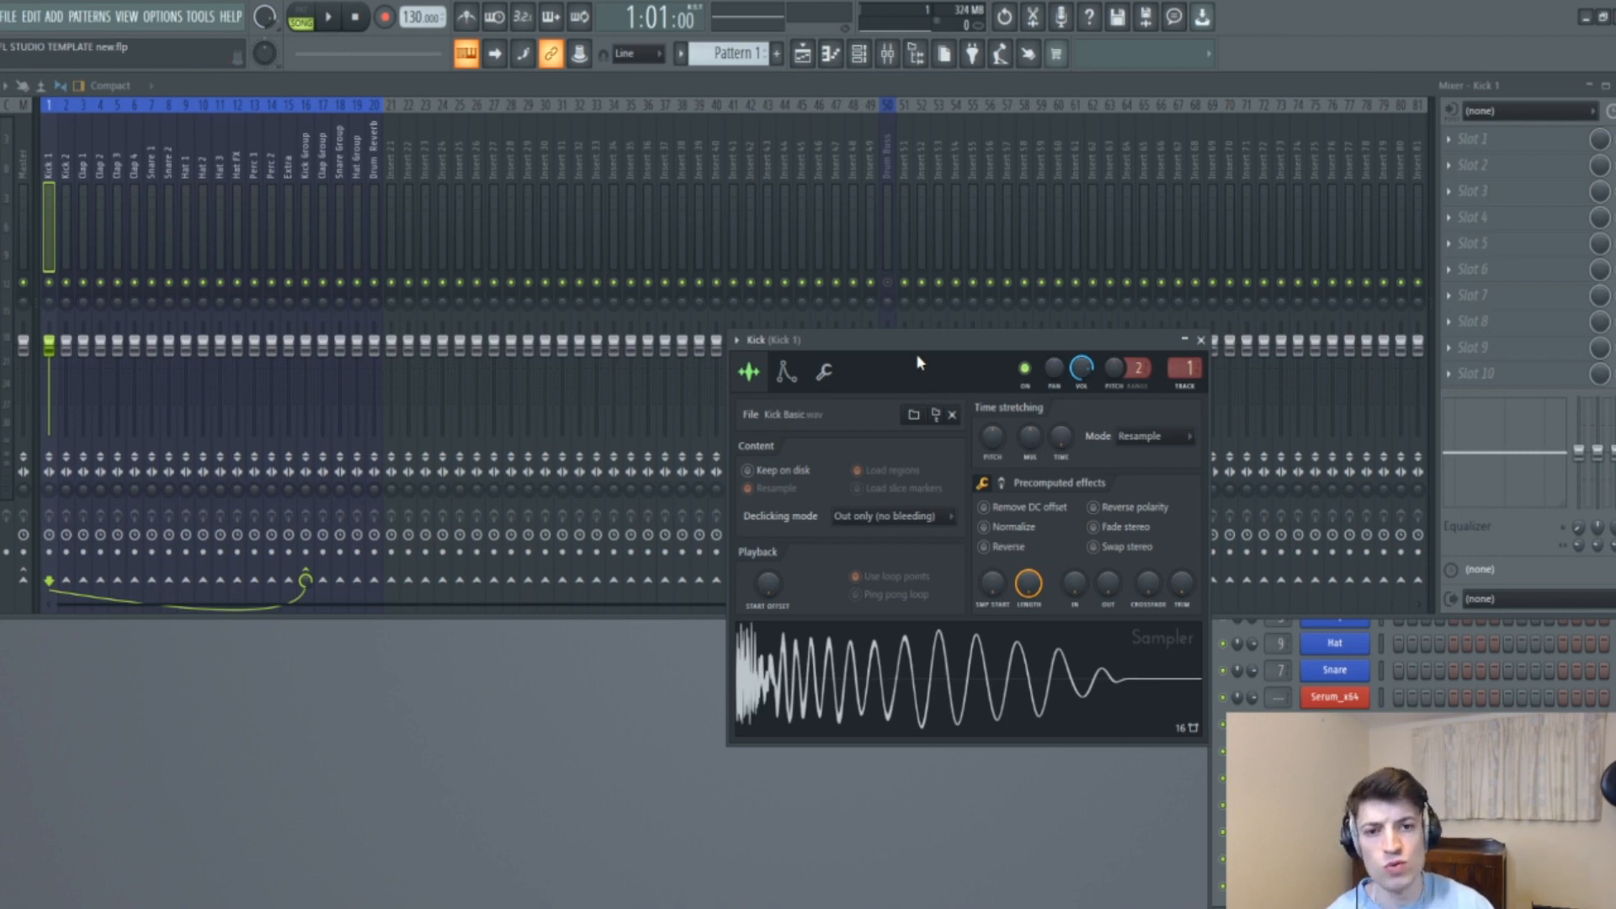
click(896, 288)
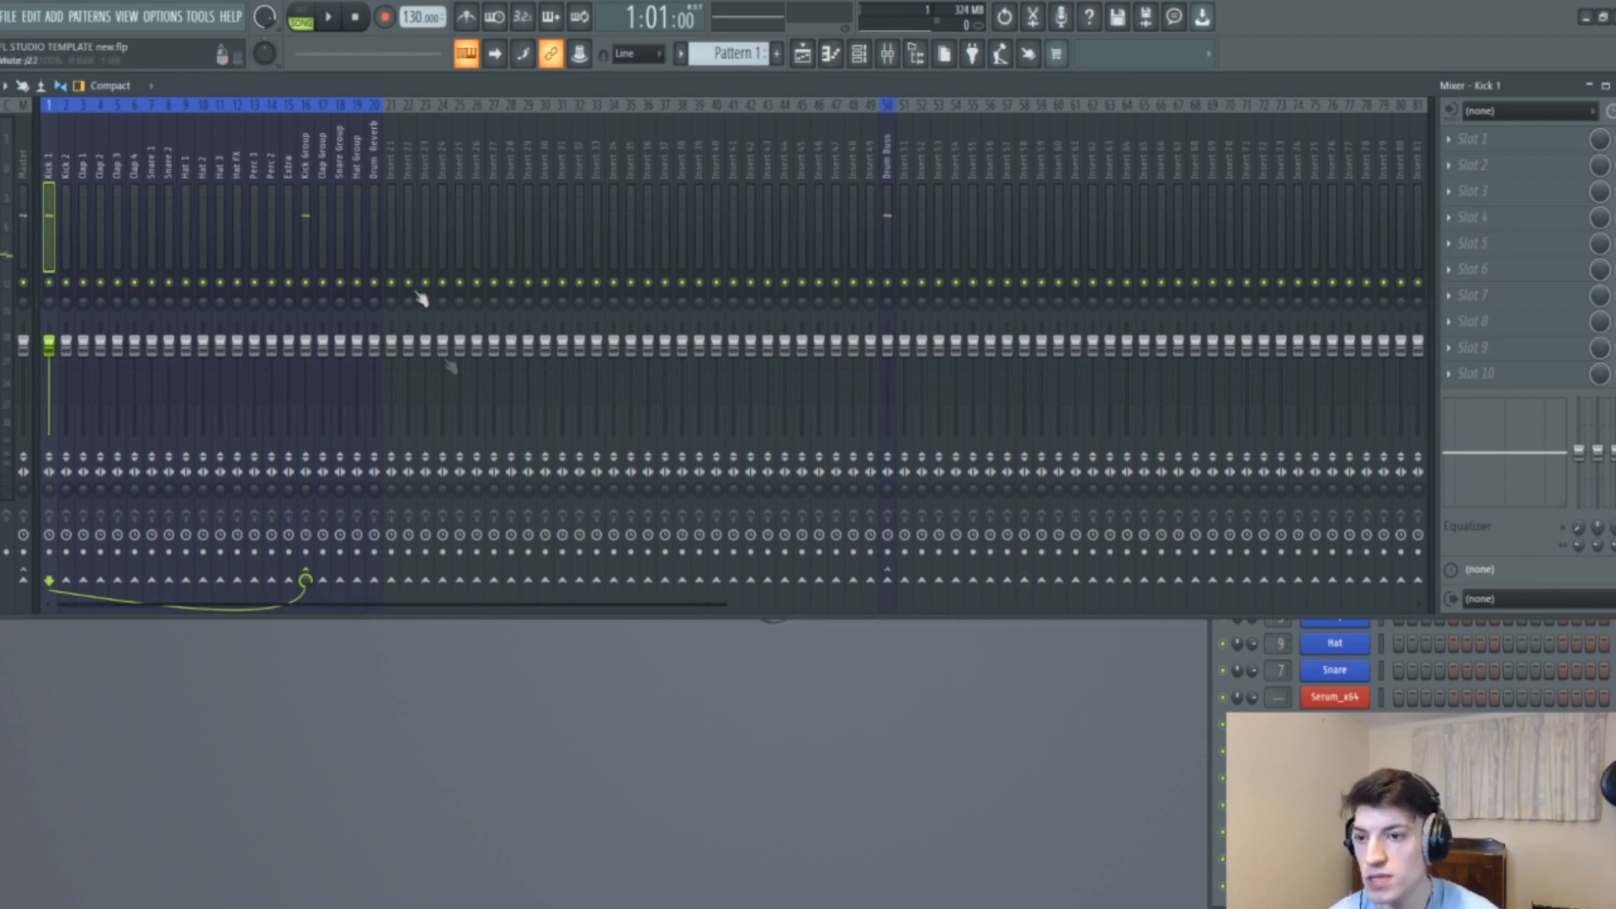
Route the Clap 1 and Clap 2 mixer tracks exclusively to the Clap Group track.
click(78, 195)
mouse_move(78, 191)
mouse_down()
mouse_move(378, 188)
mouse_move(107, 201)
mouse_up()
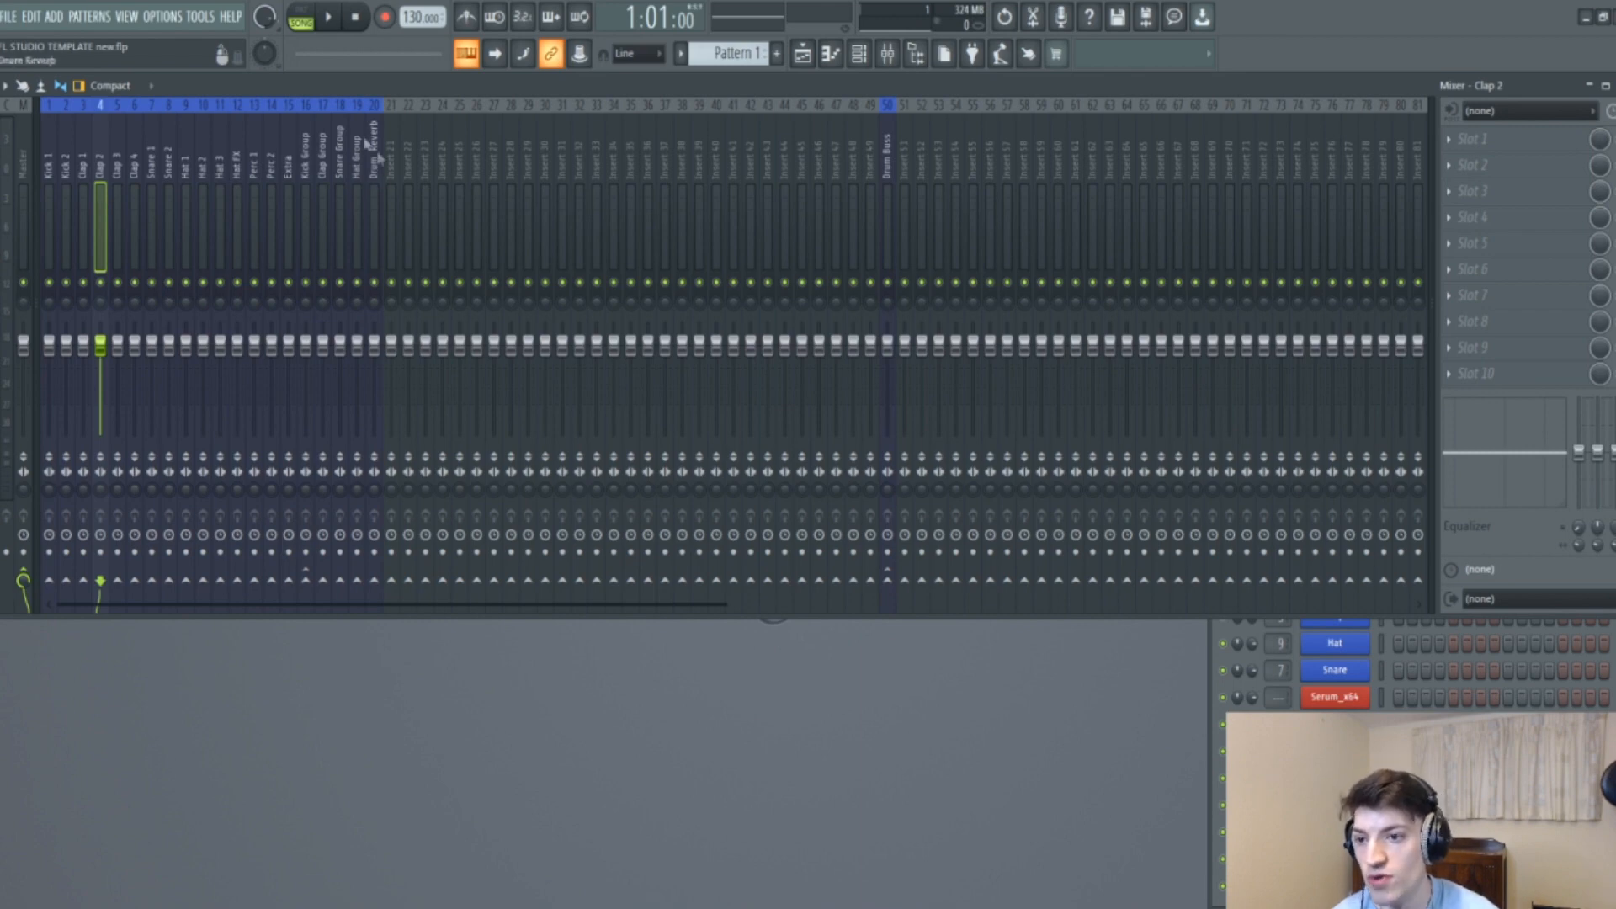
click(82, 219)
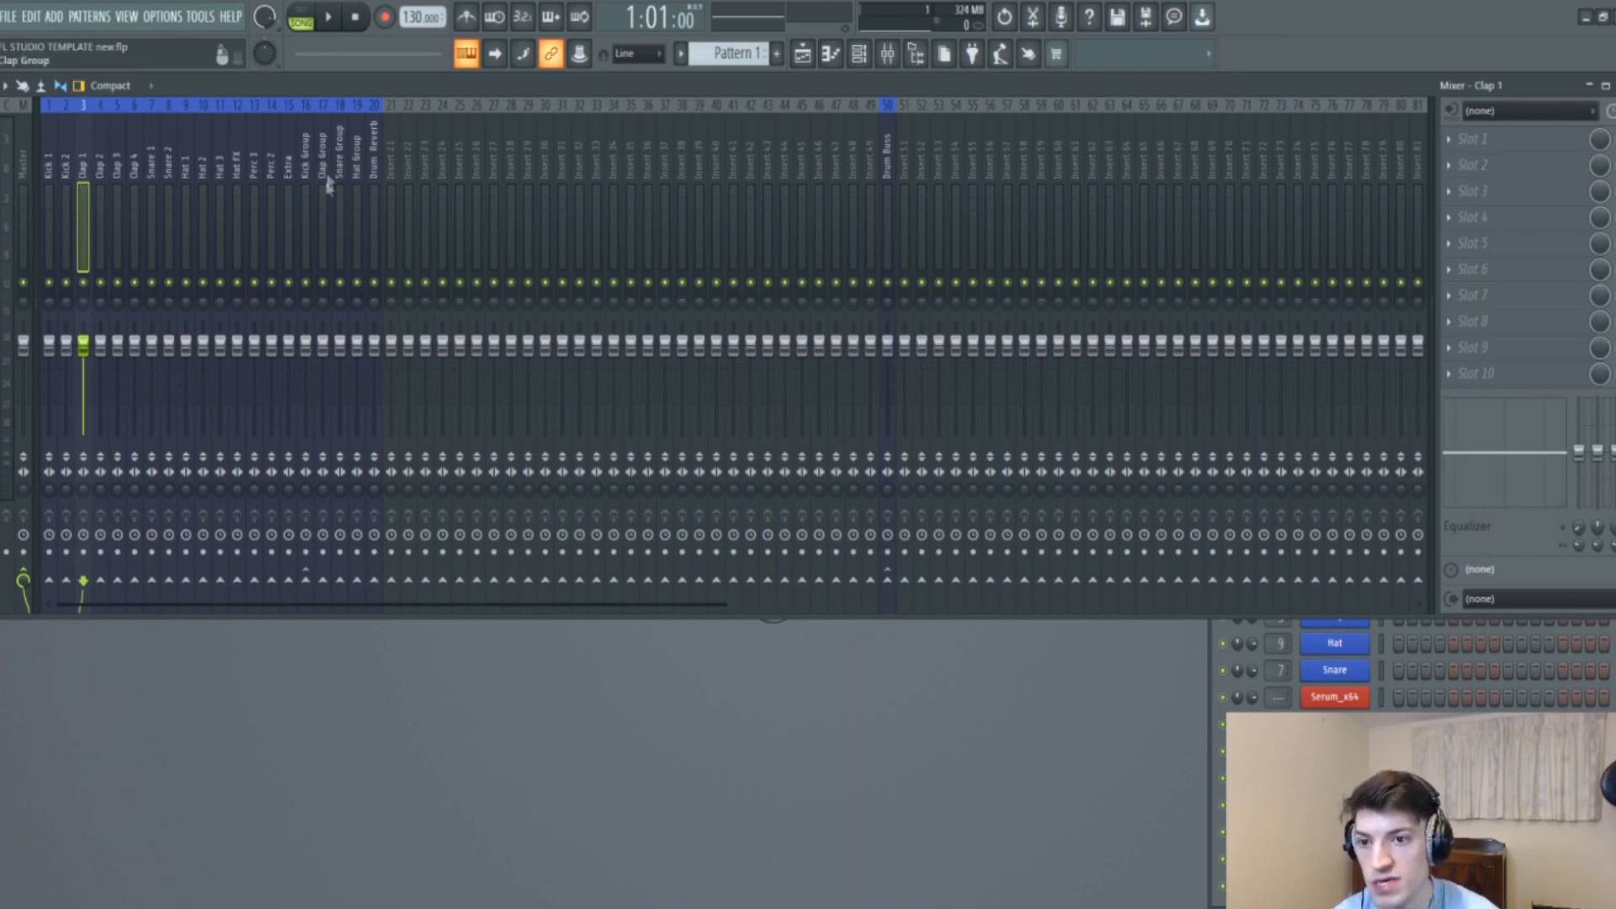
right_click(323, 581)
click(353, 611)
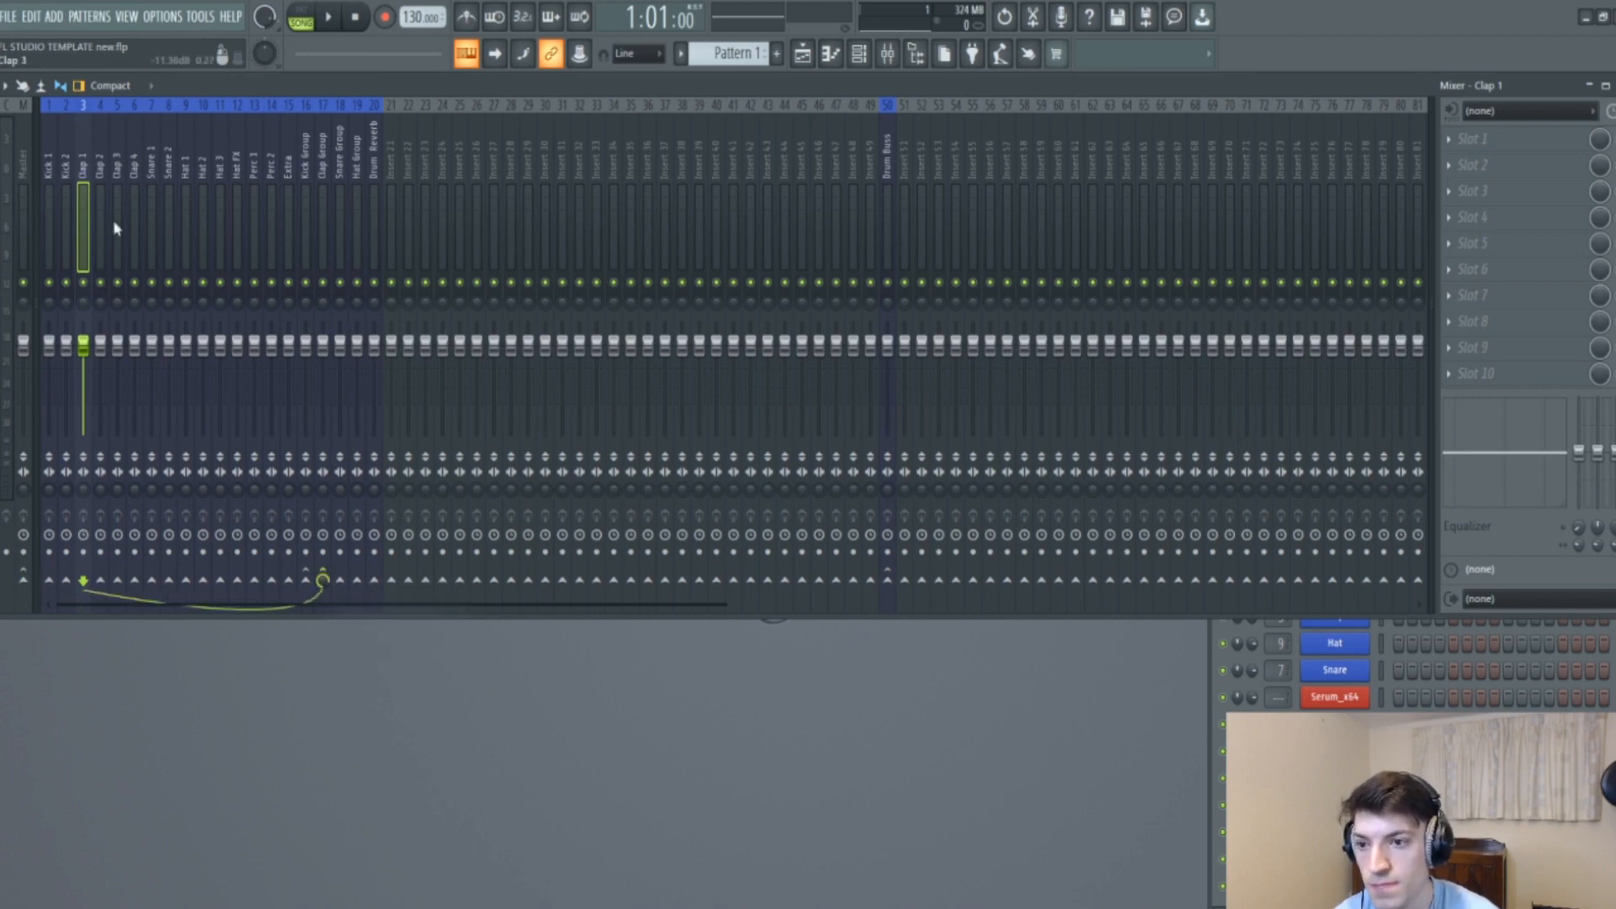
click(103, 222)
right_click(324, 581)
click(353, 613)
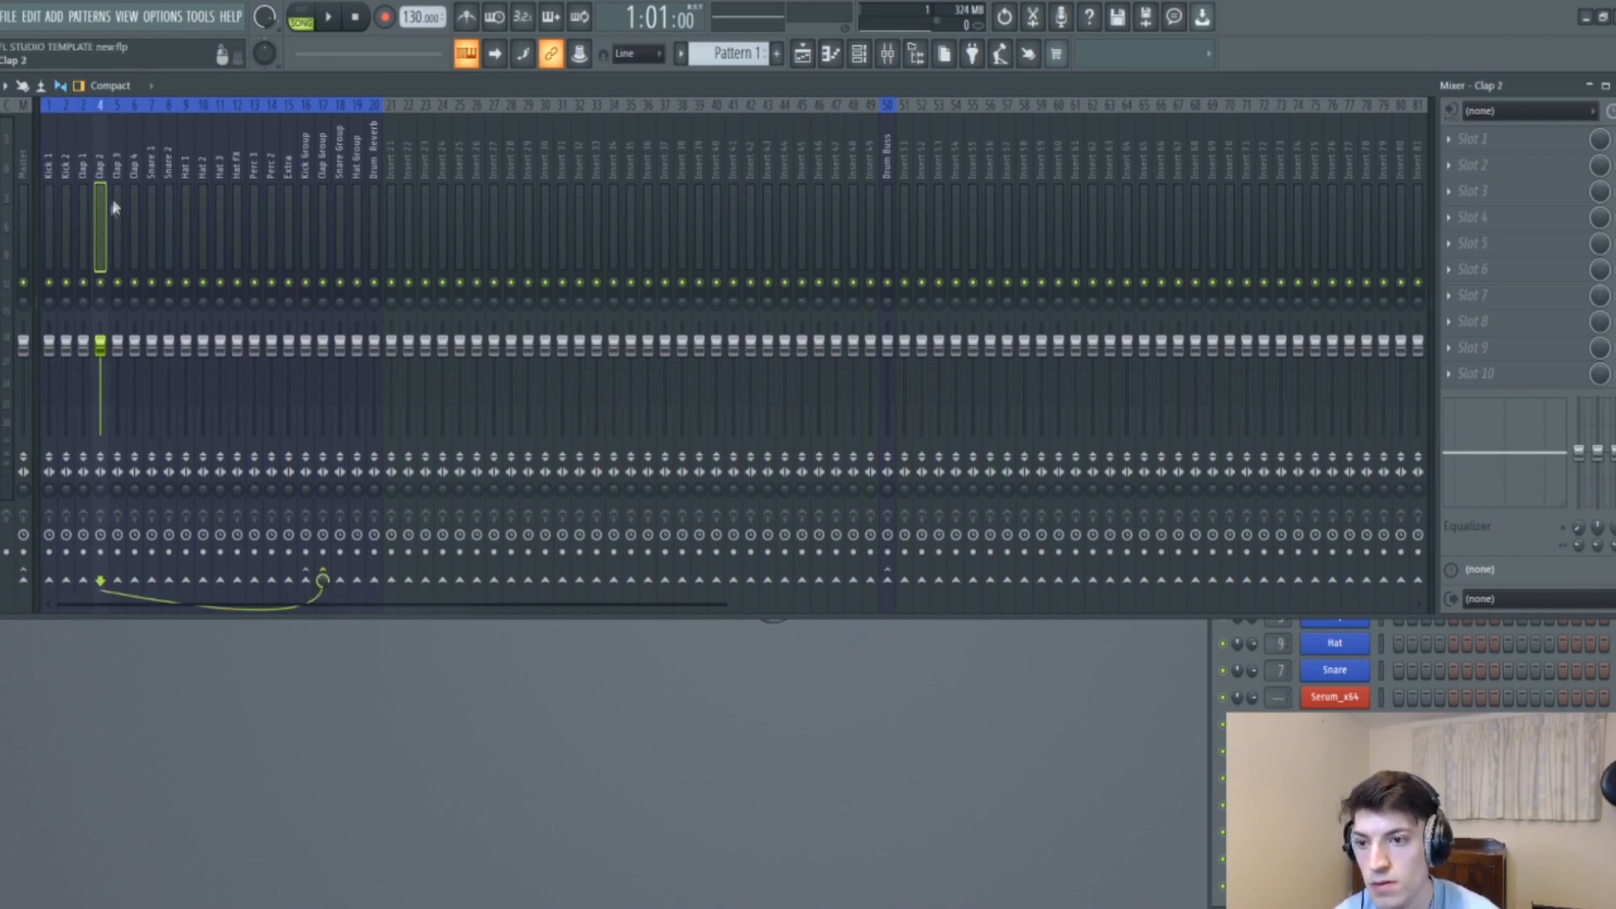
Route the Clap 3 and Clap 4 mixer tracks exclusively to the Clap Group track.
click(117, 216)
right_click(324, 581)
click(353, 612)
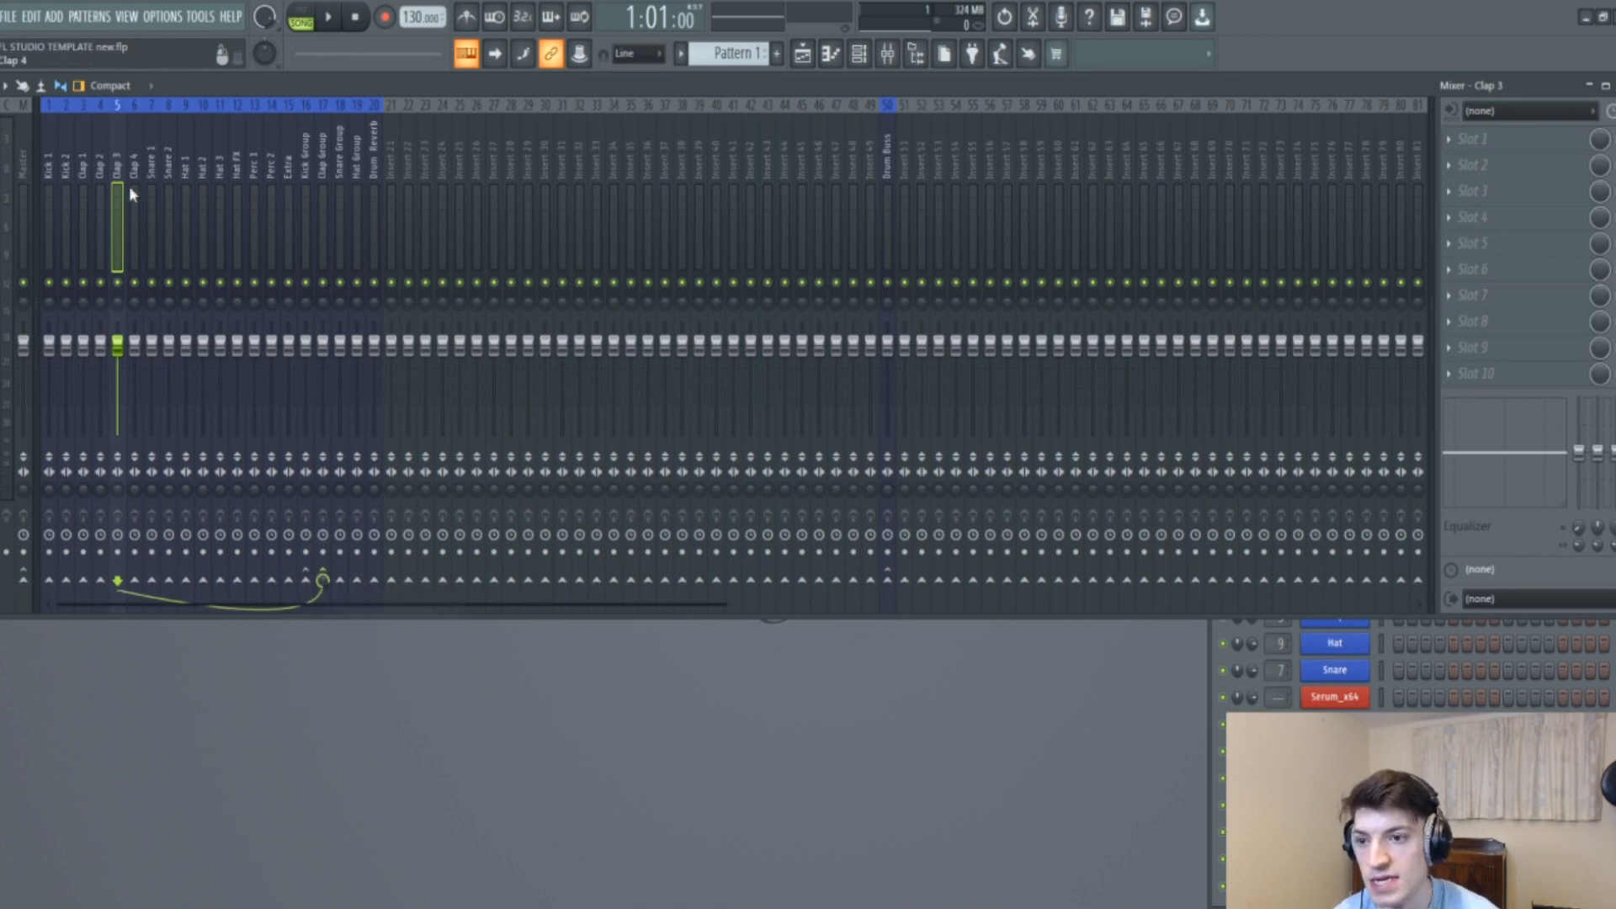
click(133, 201)
right_click(323, 580)
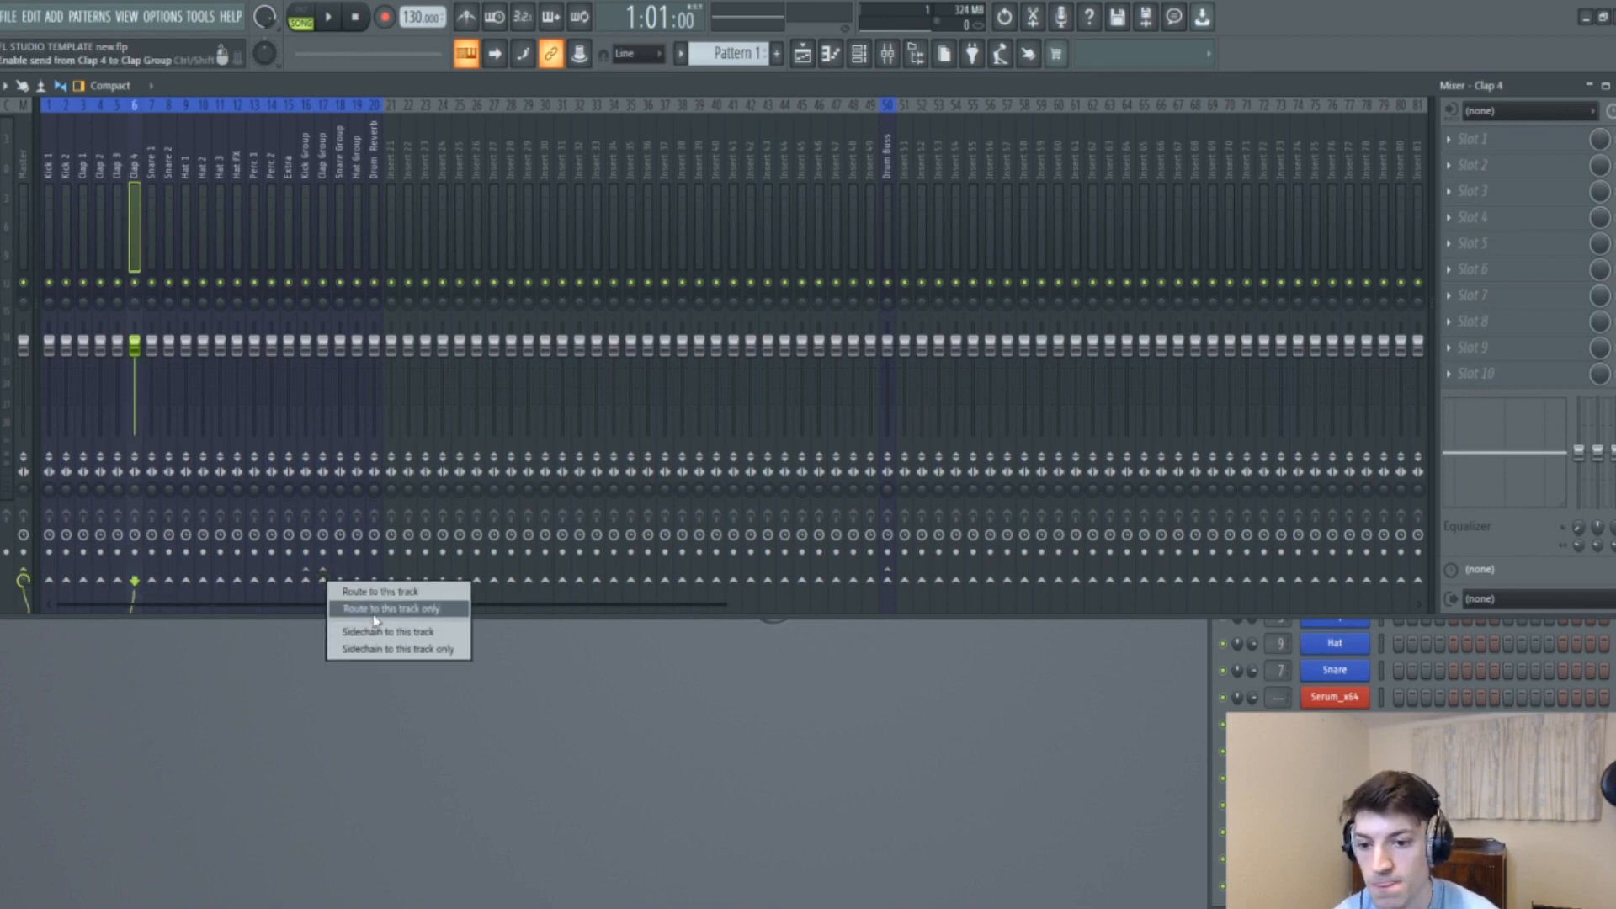
click(374, 620)
Route the Clap Group mixer track exclusively to the Drum Buss track.
click(323, 180)
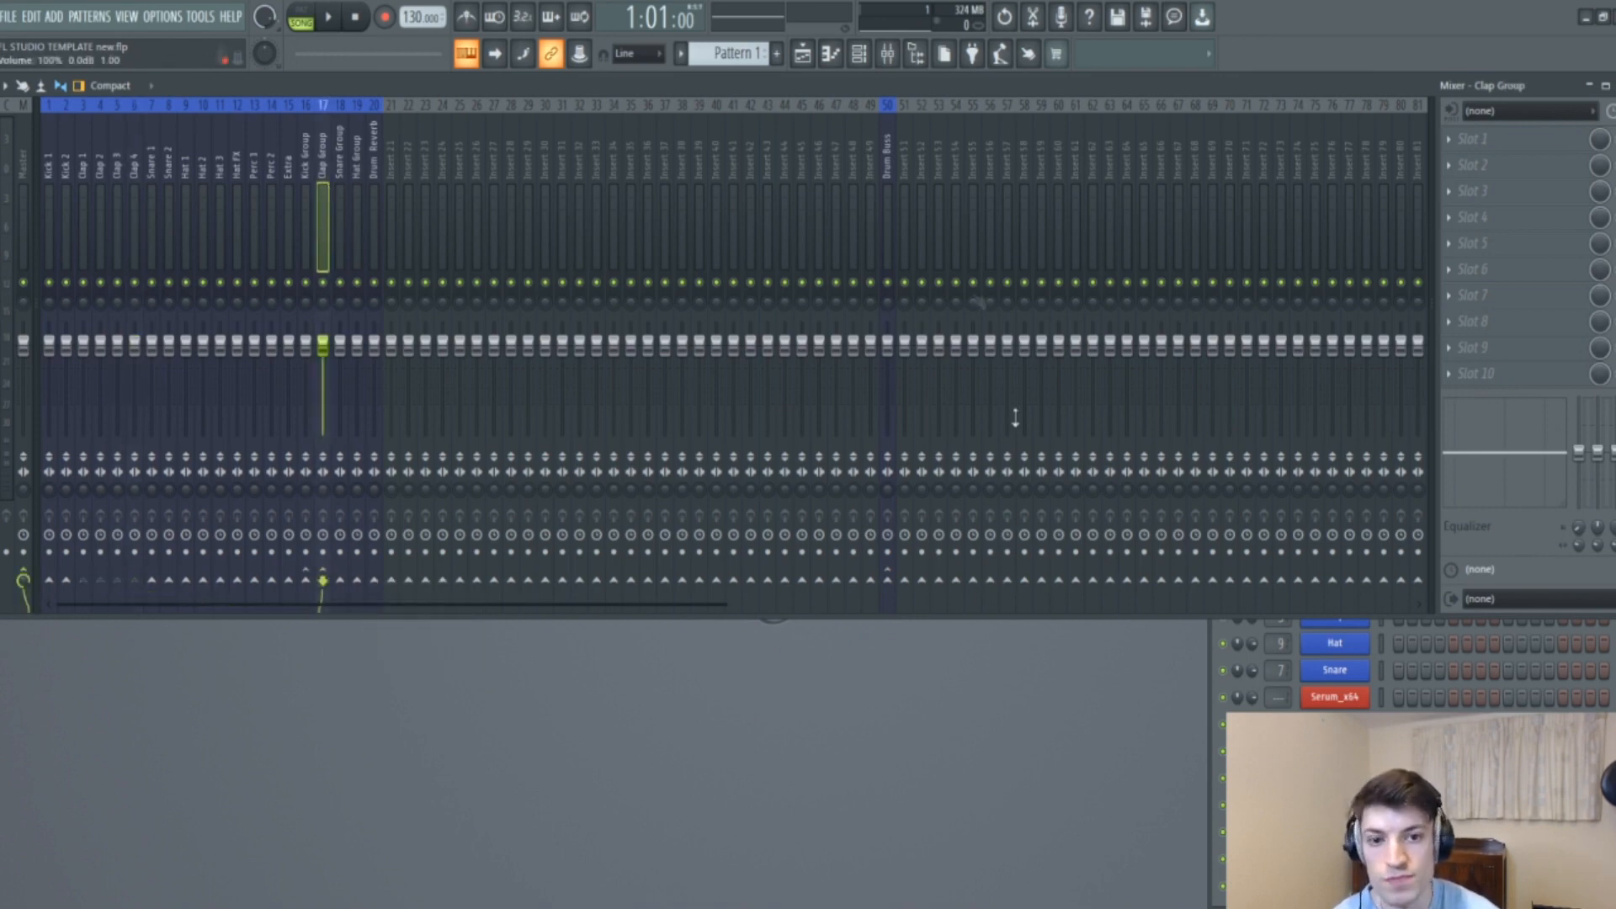
right_click(889, 581)
click(942, 607)
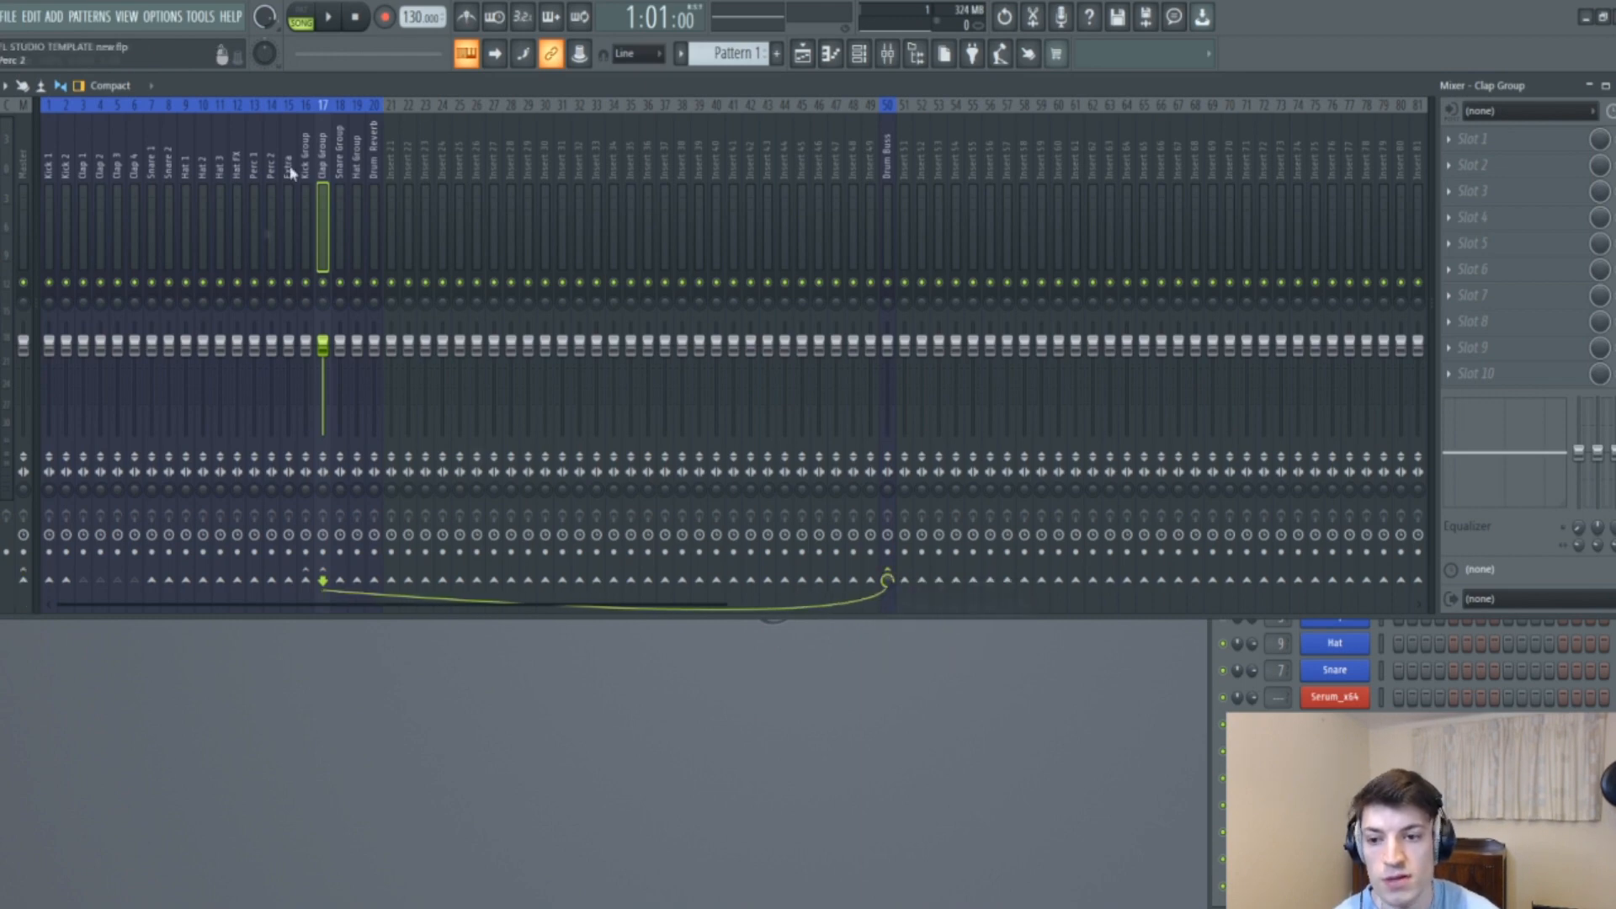
Route the Snare 1 and Snare 2 mixer tracks exclusively to the Snare Group track.
click(152, 192)
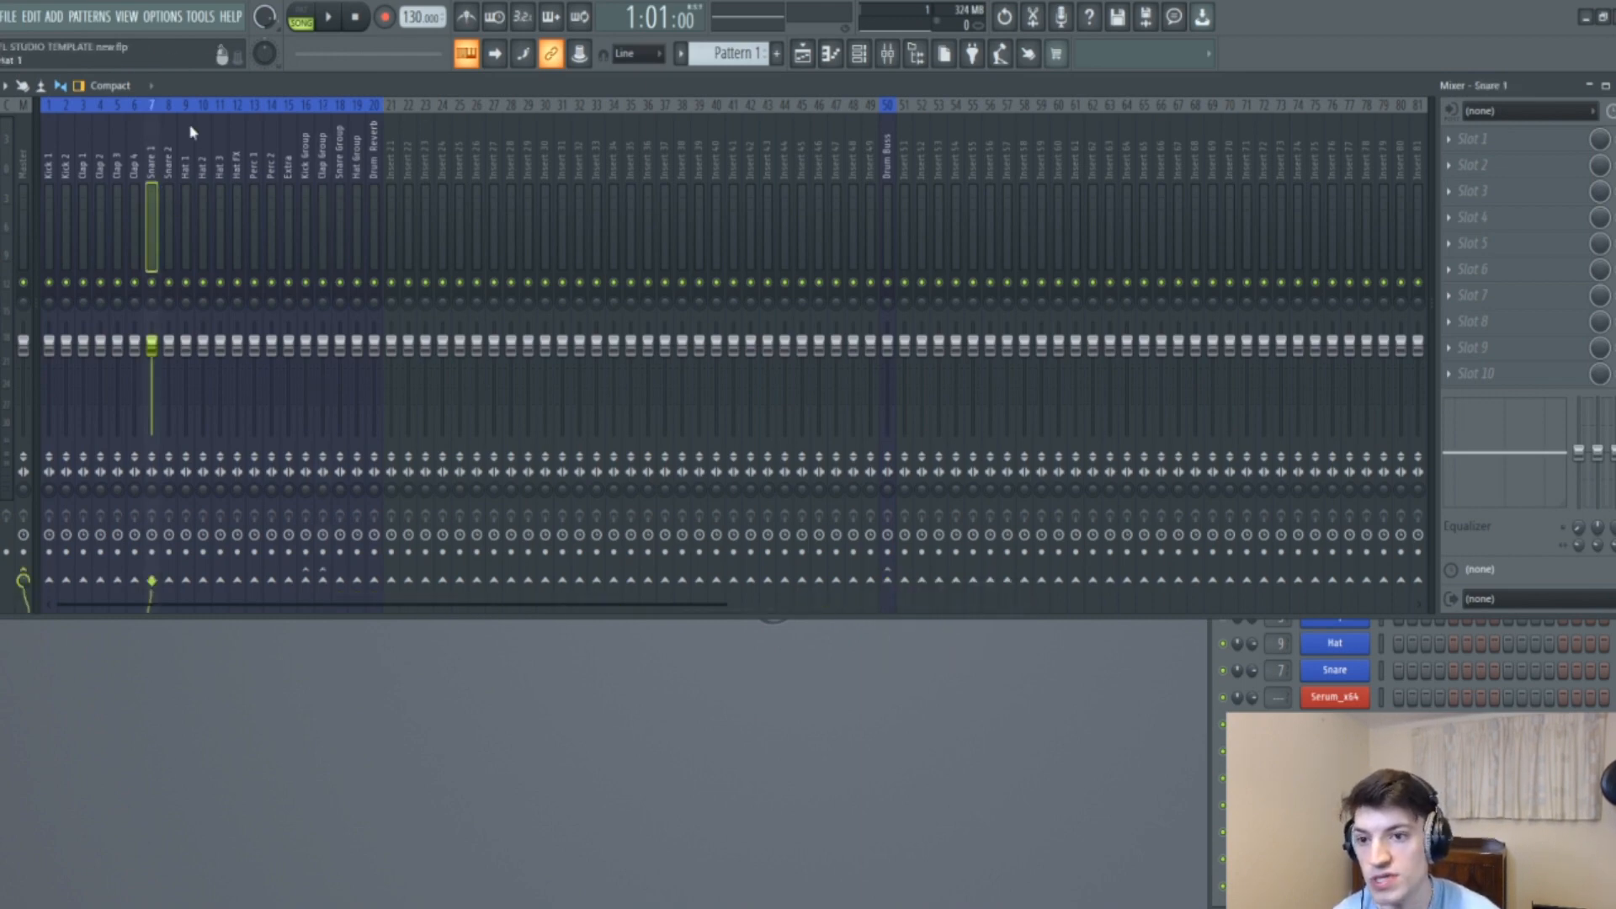
right_click(340, 581)
click(362, 611)
click(168, 229)
right_click(336, 583)
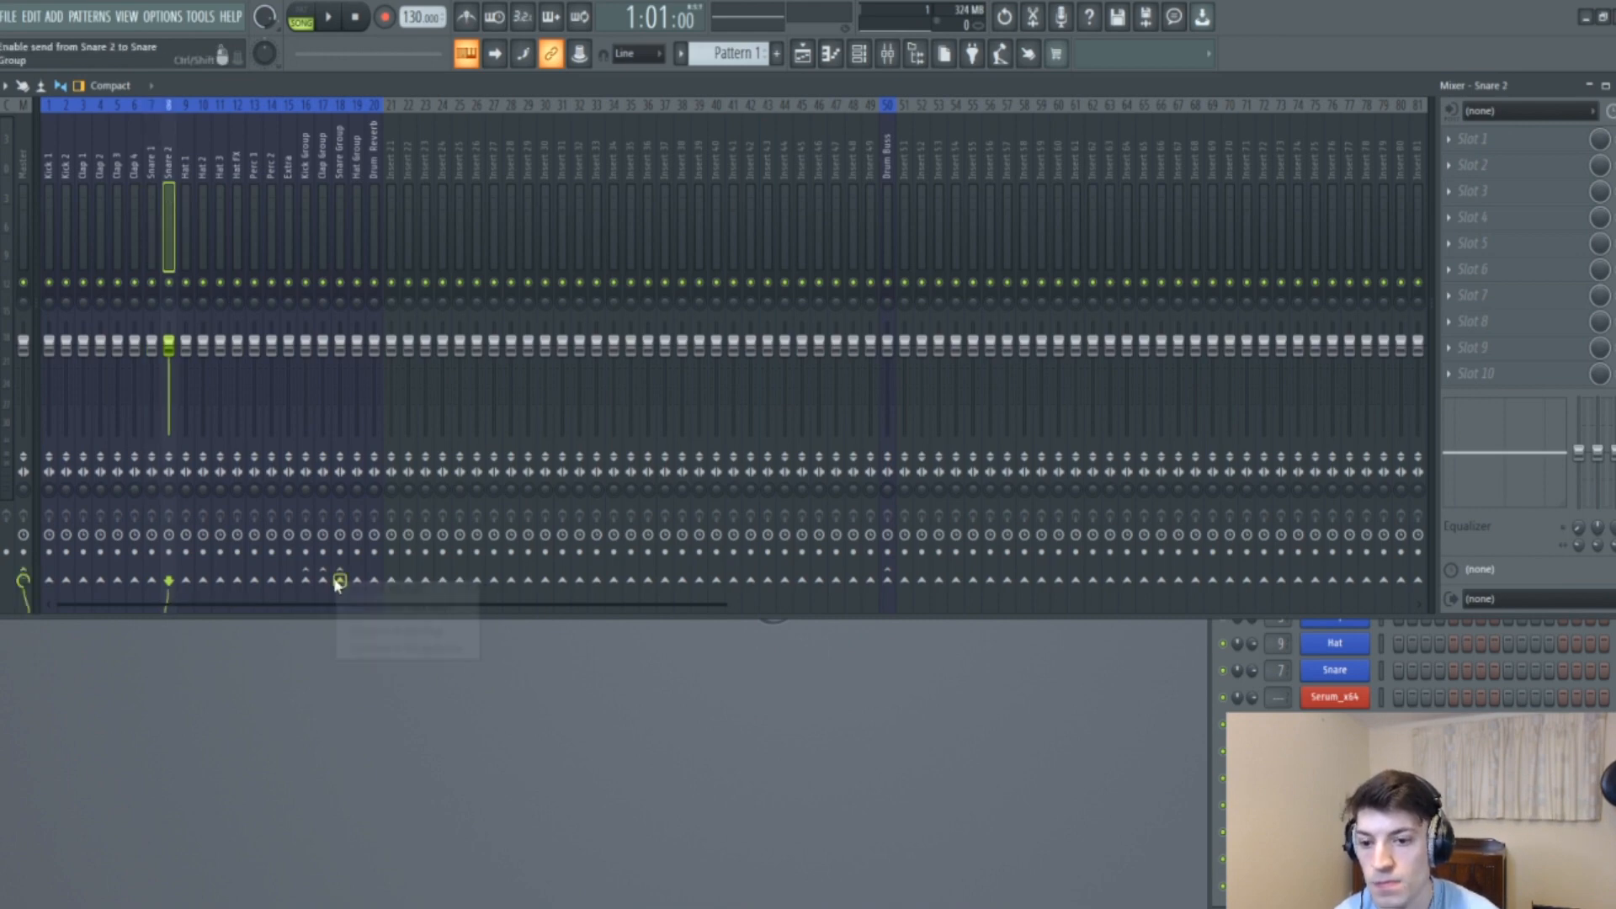
click(362, 607)
Route the Snare Group mixer track exclusively to the Drum Buss track.
click(191, 206)
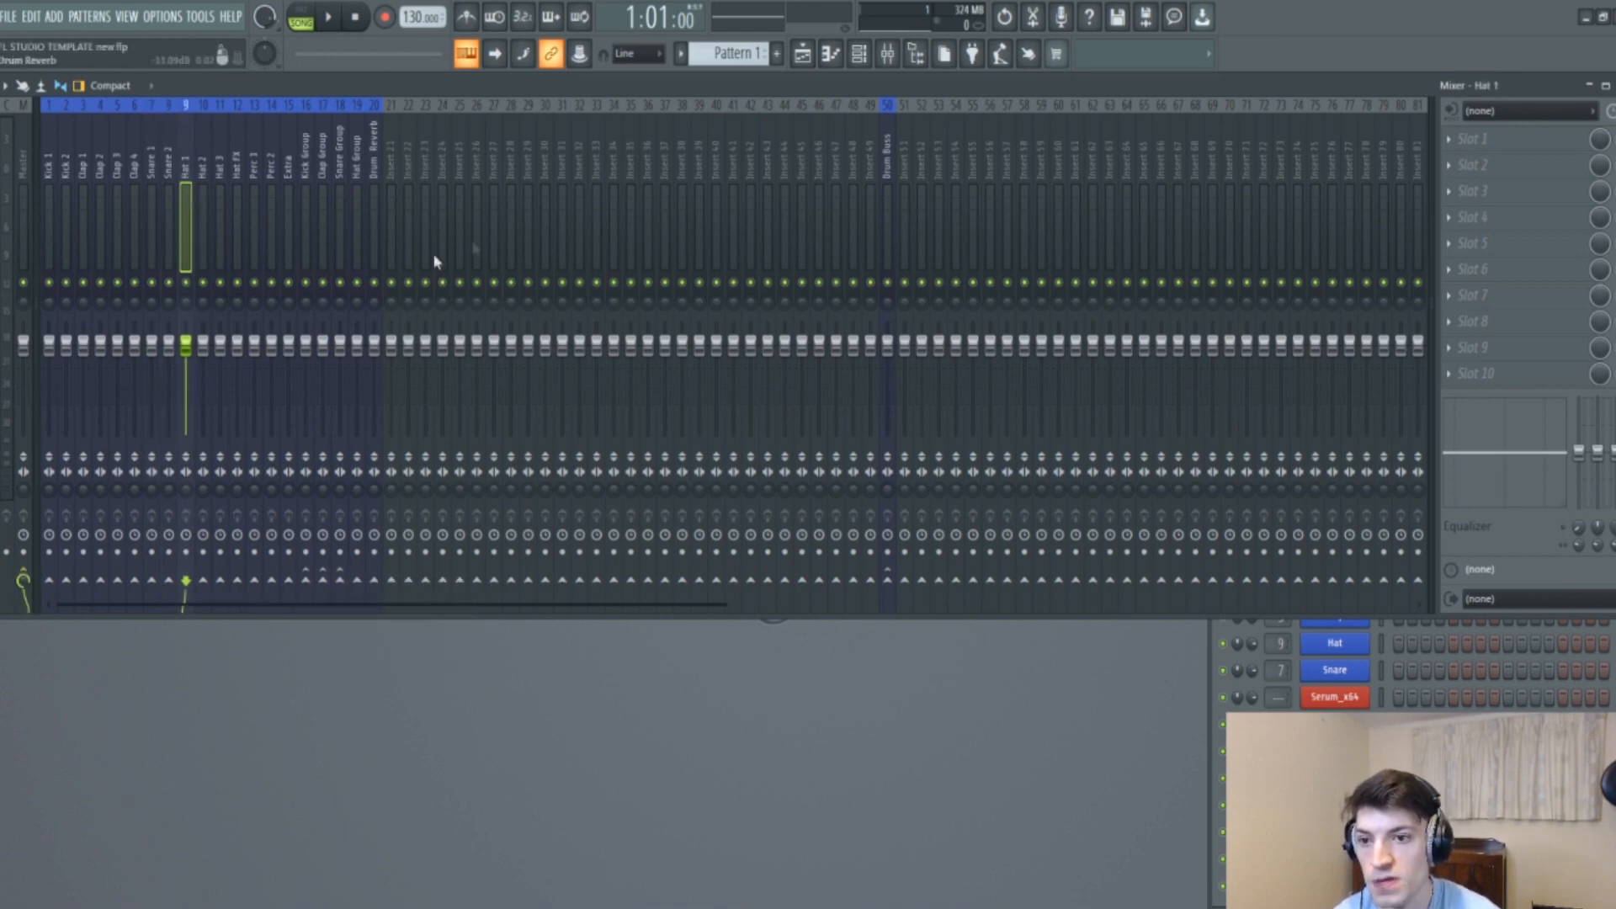
click(340, 164)
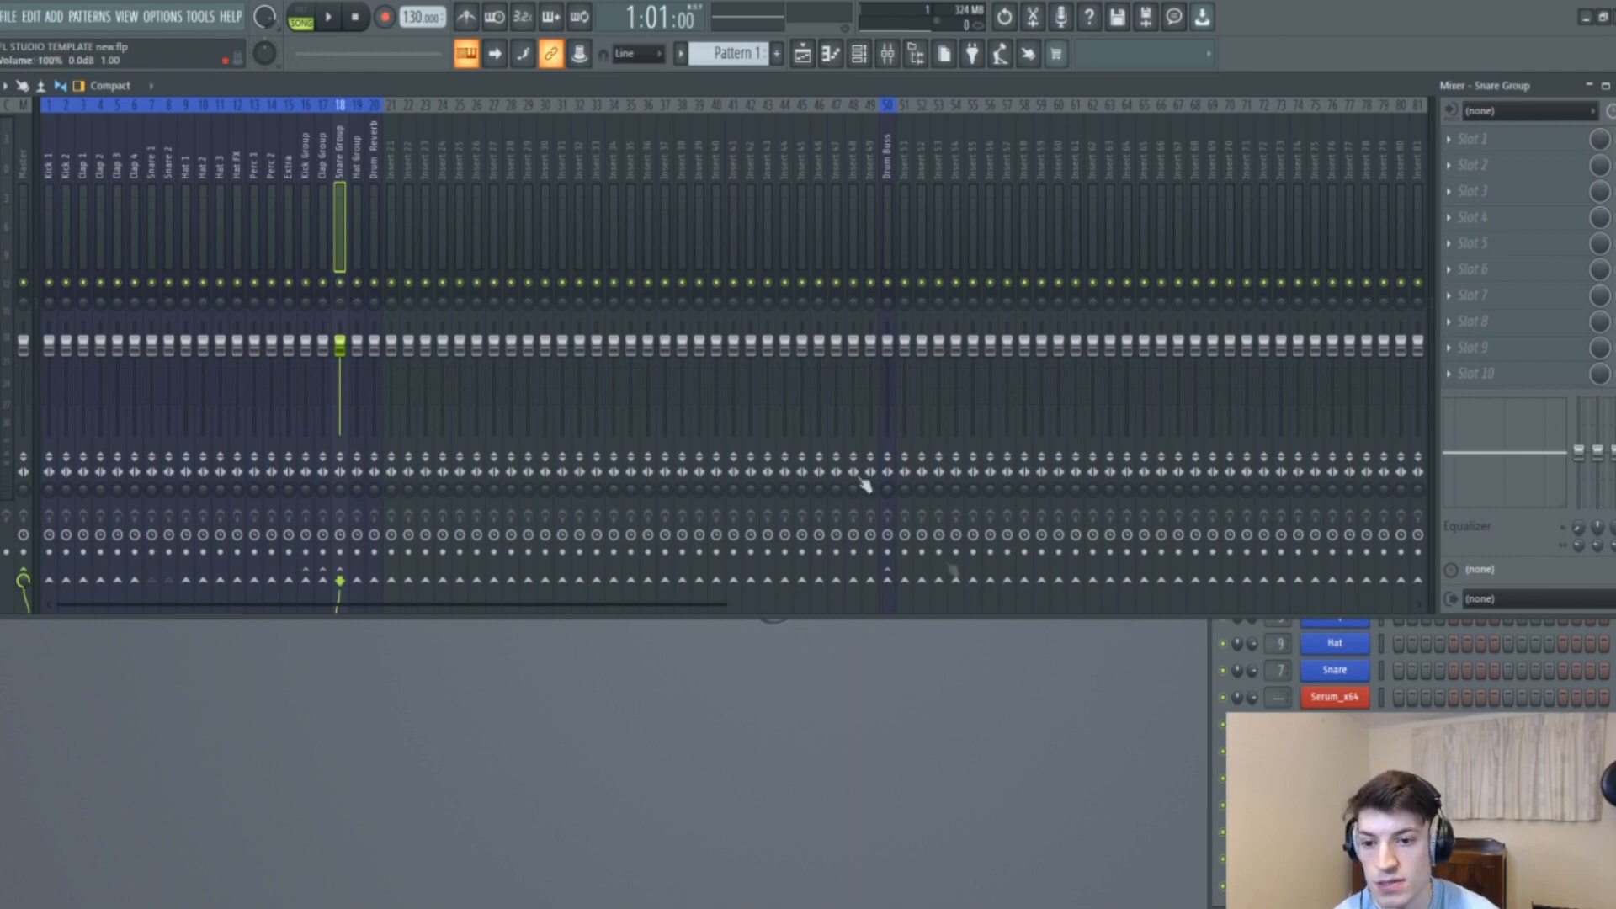
right_click(902, 583)
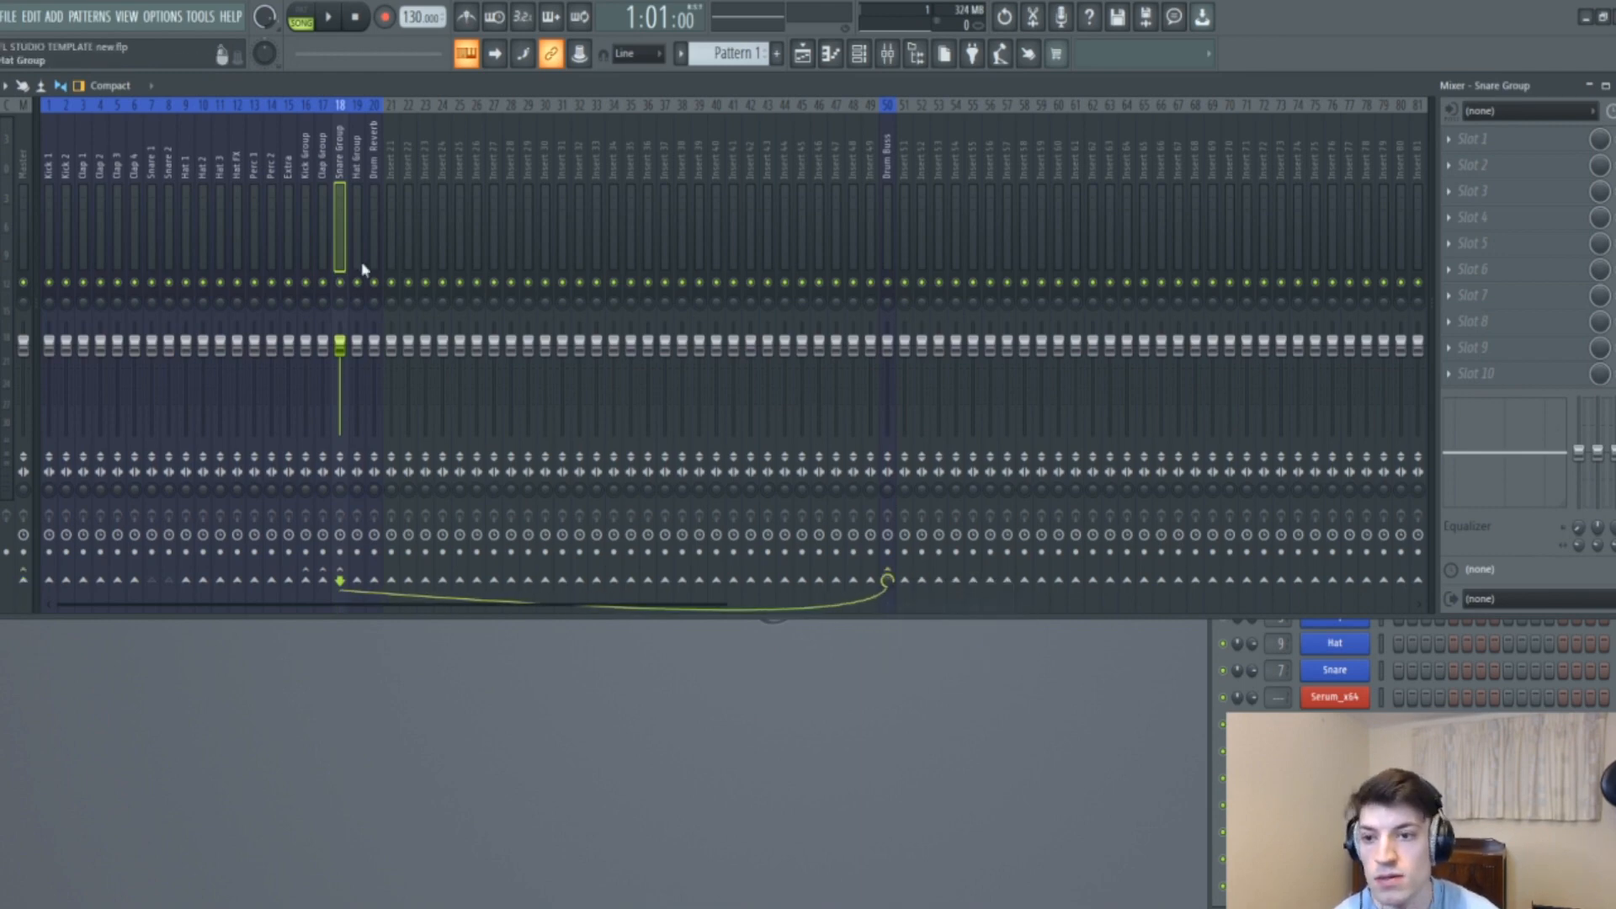
Route the Hat 1 and Hat 2 mixer tracks exclusively to the Hat Group track.
click(186, 186)
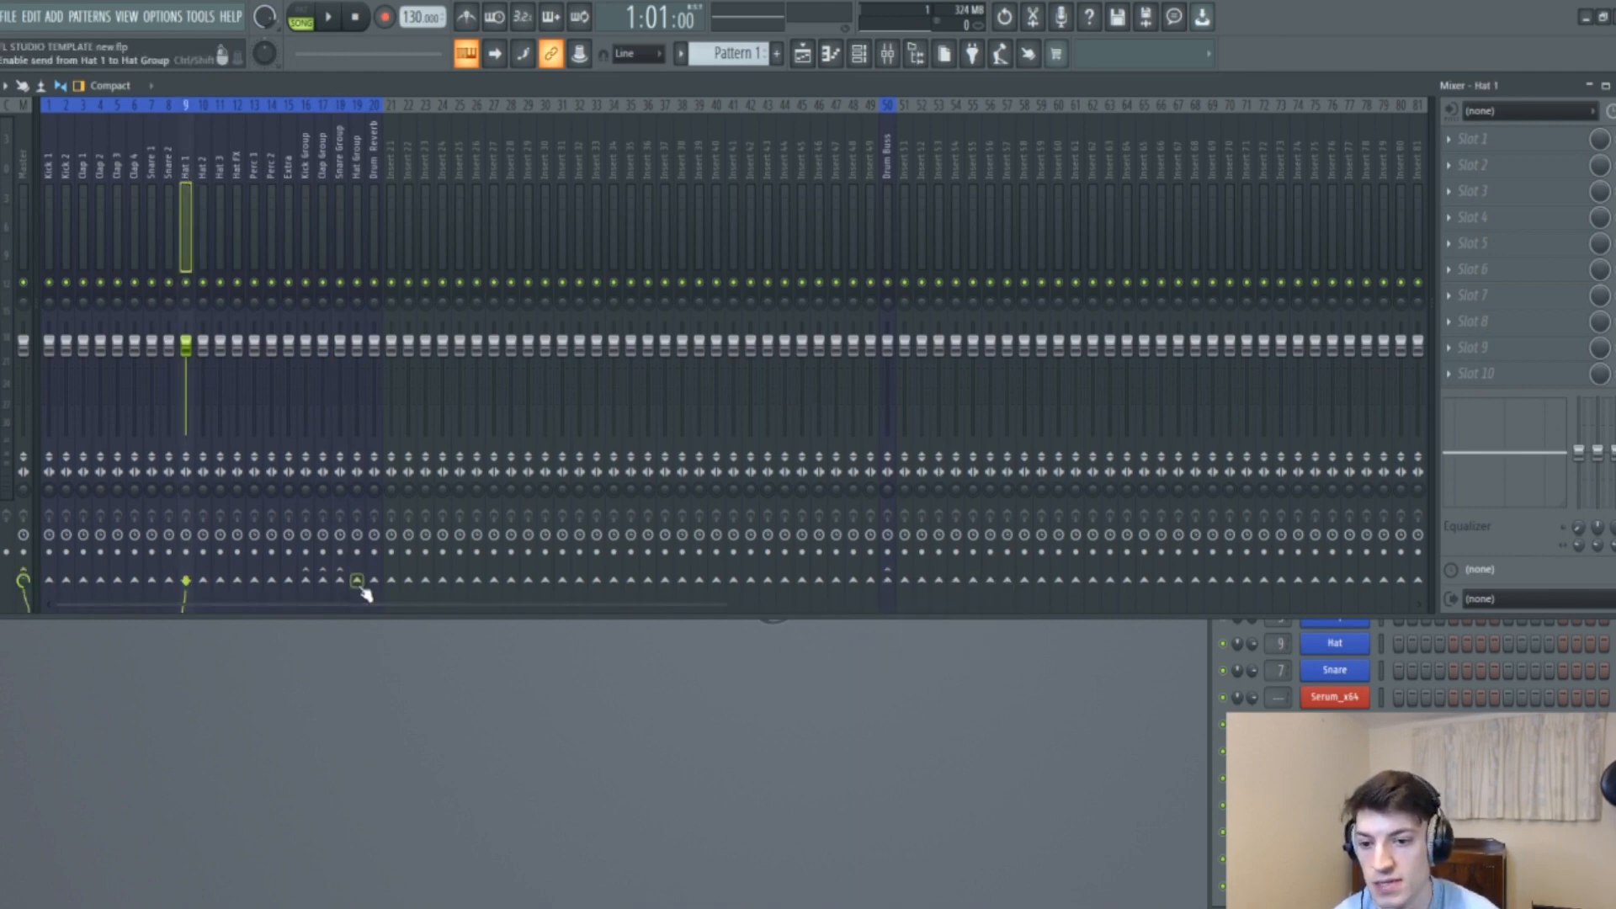
click(203, 191)
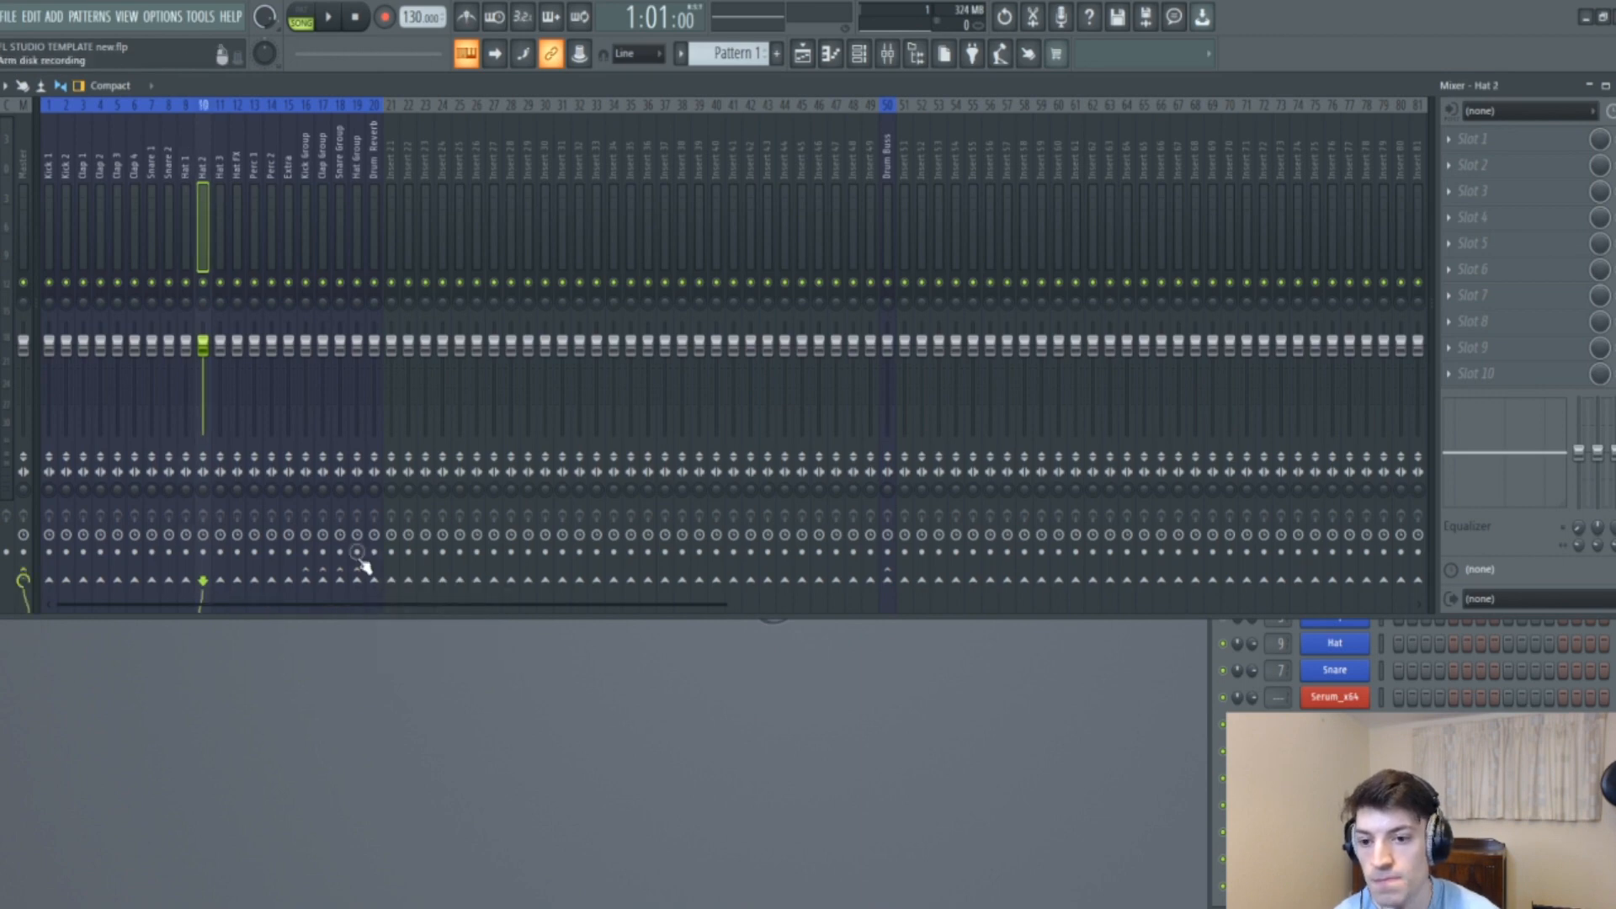
right_click(357, 580)
click(412, 610)
Route the Hat 3 and Hat FX mixer tracks exclusively to the Hat Group track.
click(220, 191)
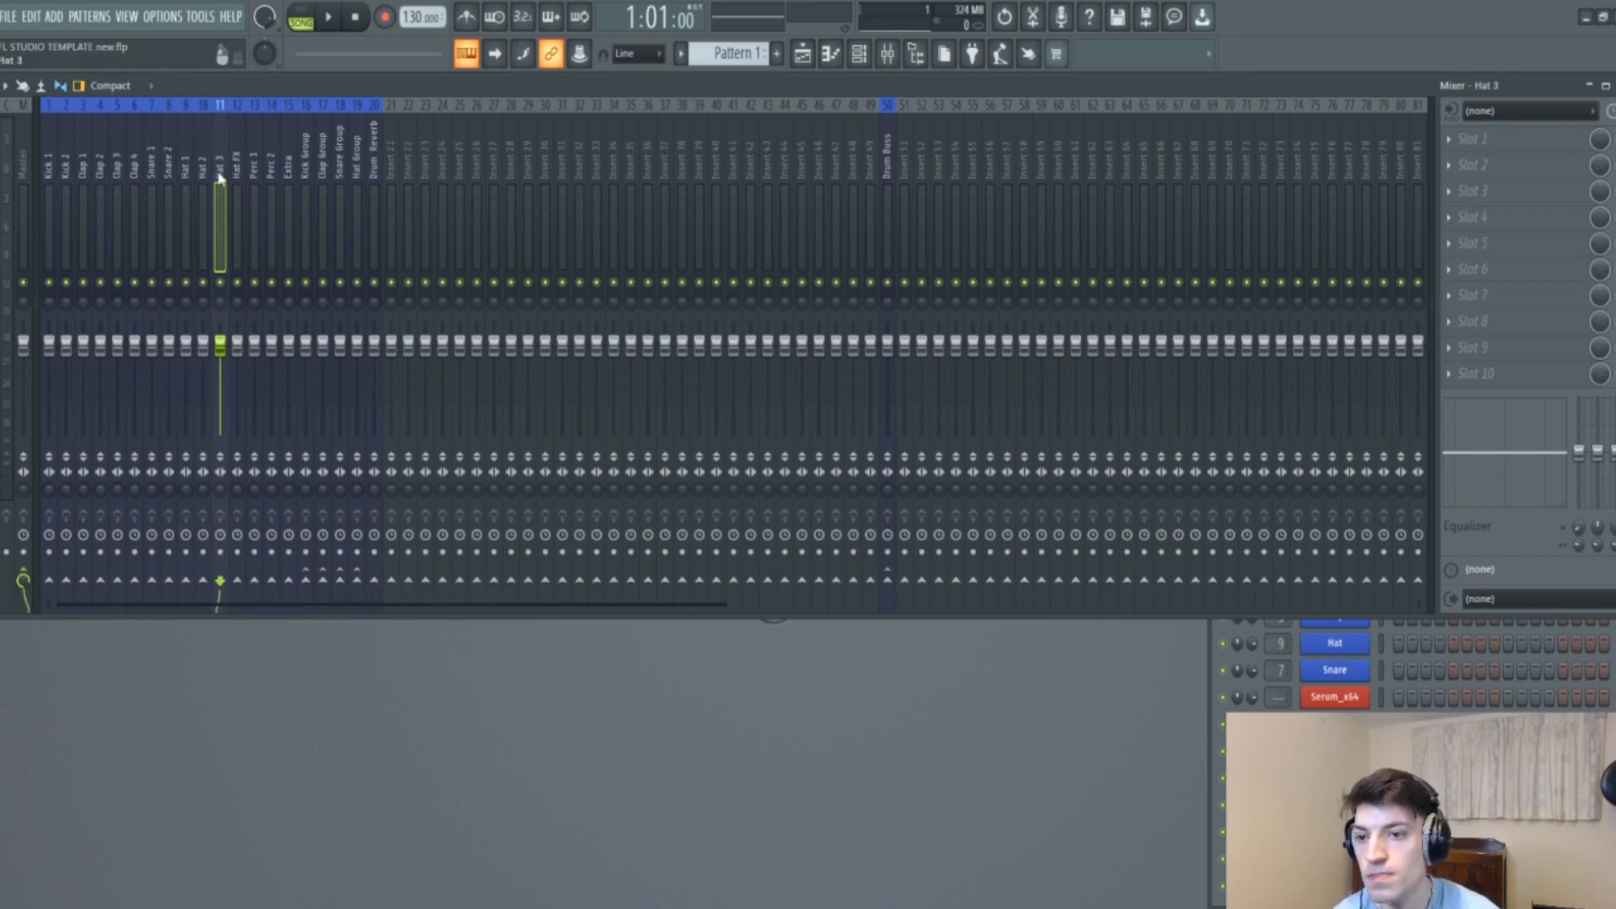
right_click(356, 579)
click(383, 610)
click(238, 187)
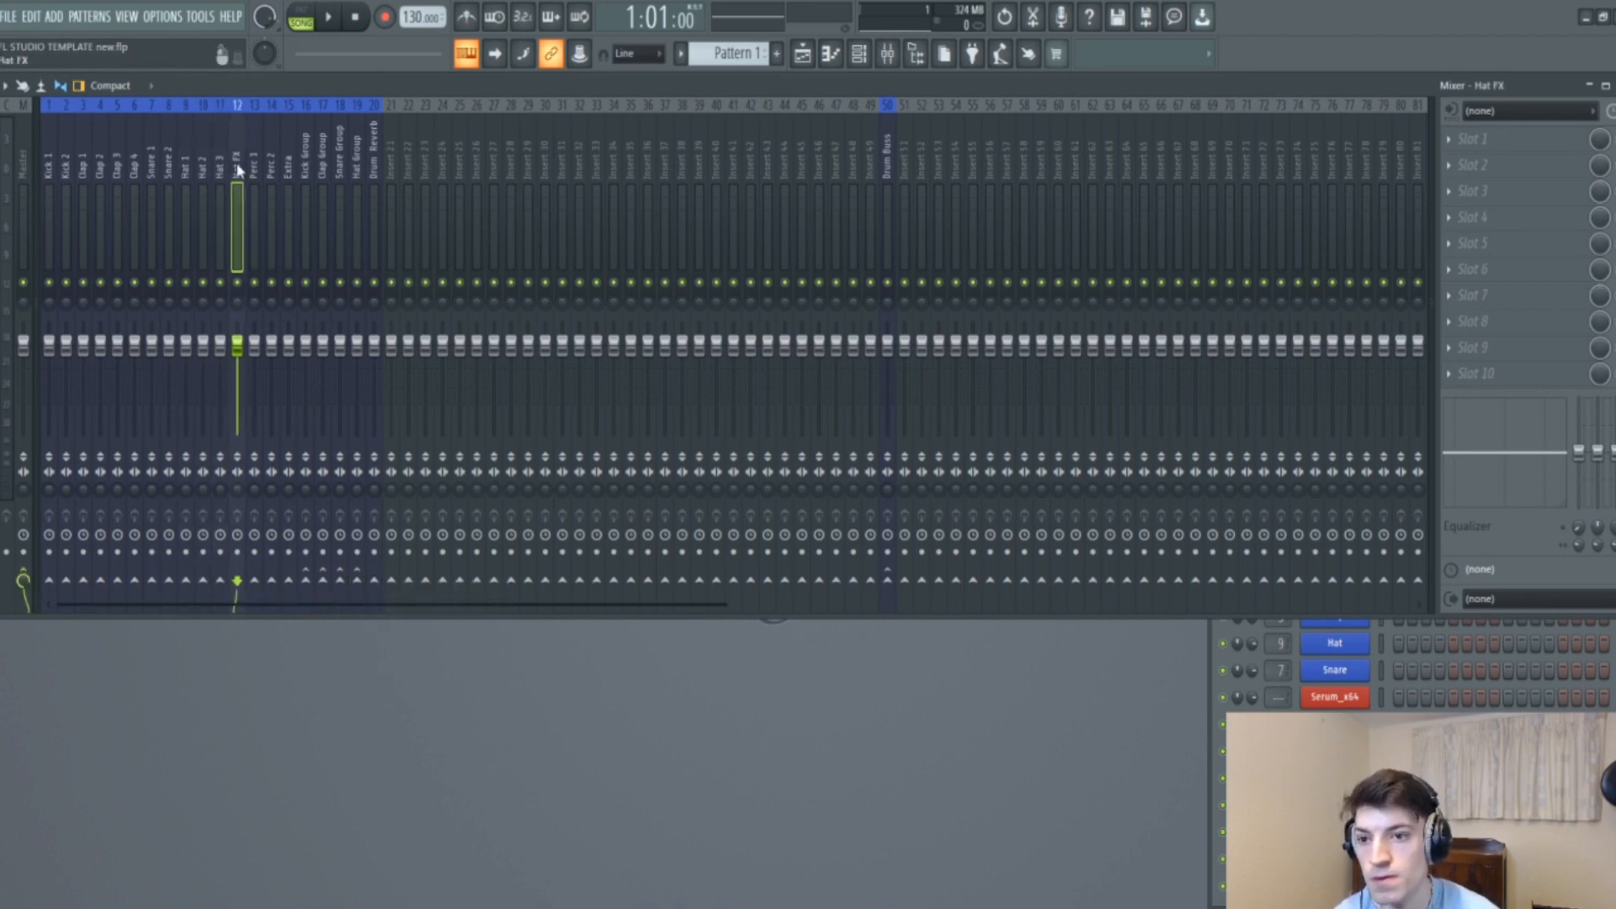
right_click(356, 580)
click(428, 613)
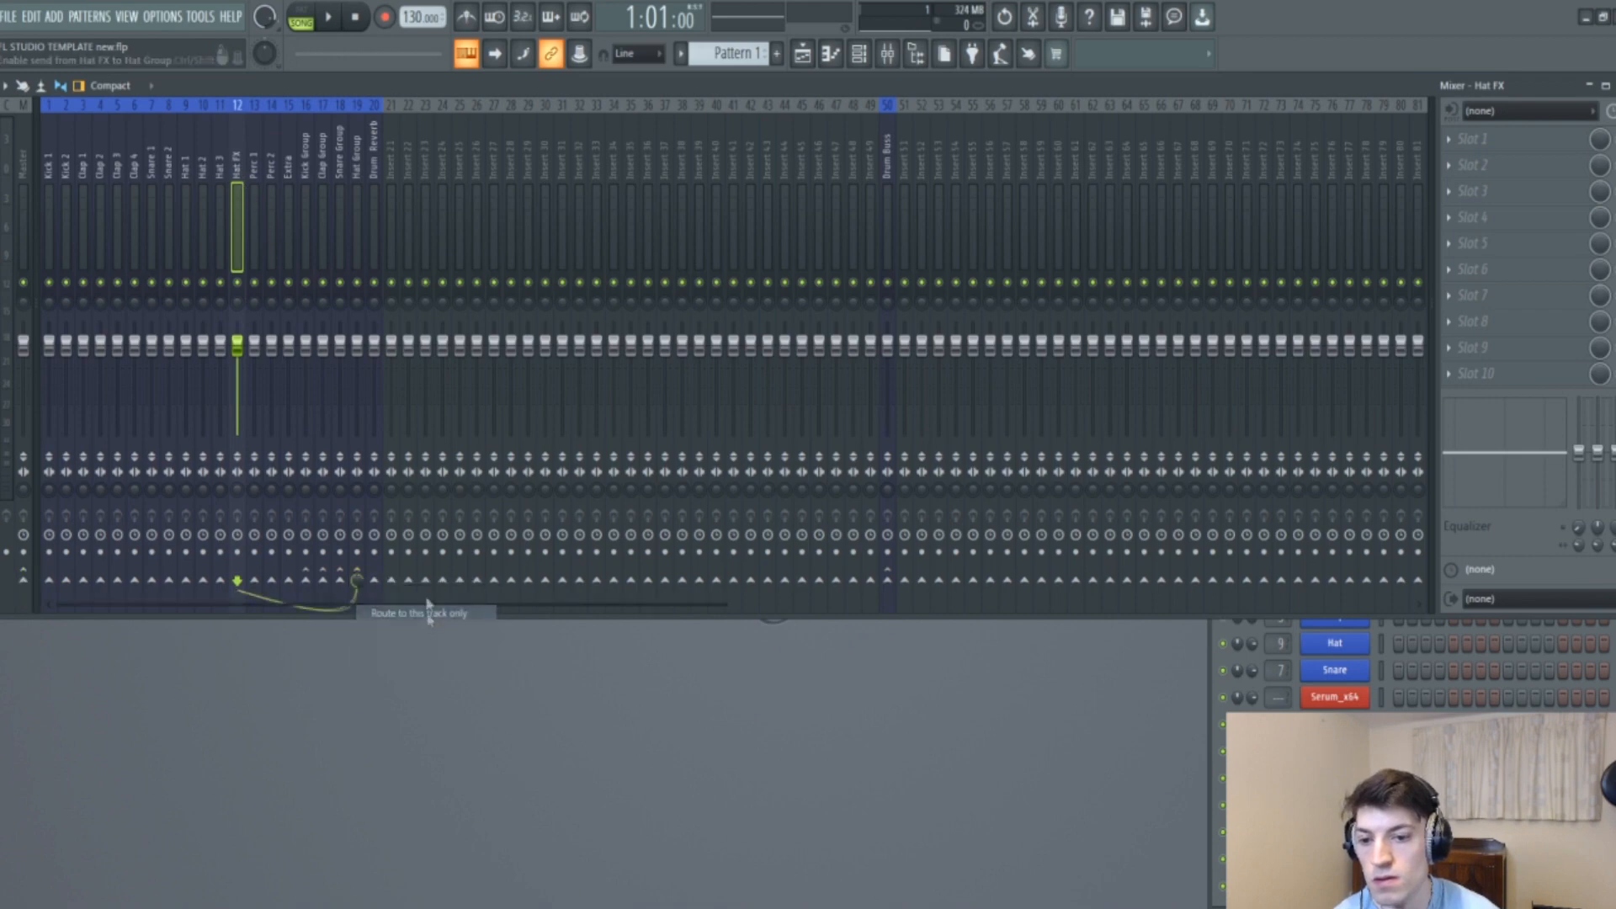
Route the Hat Group mixer track exclusively to the Drum Buss track.
click(355, 151)
right_click(877, 584)
click(926, 612)
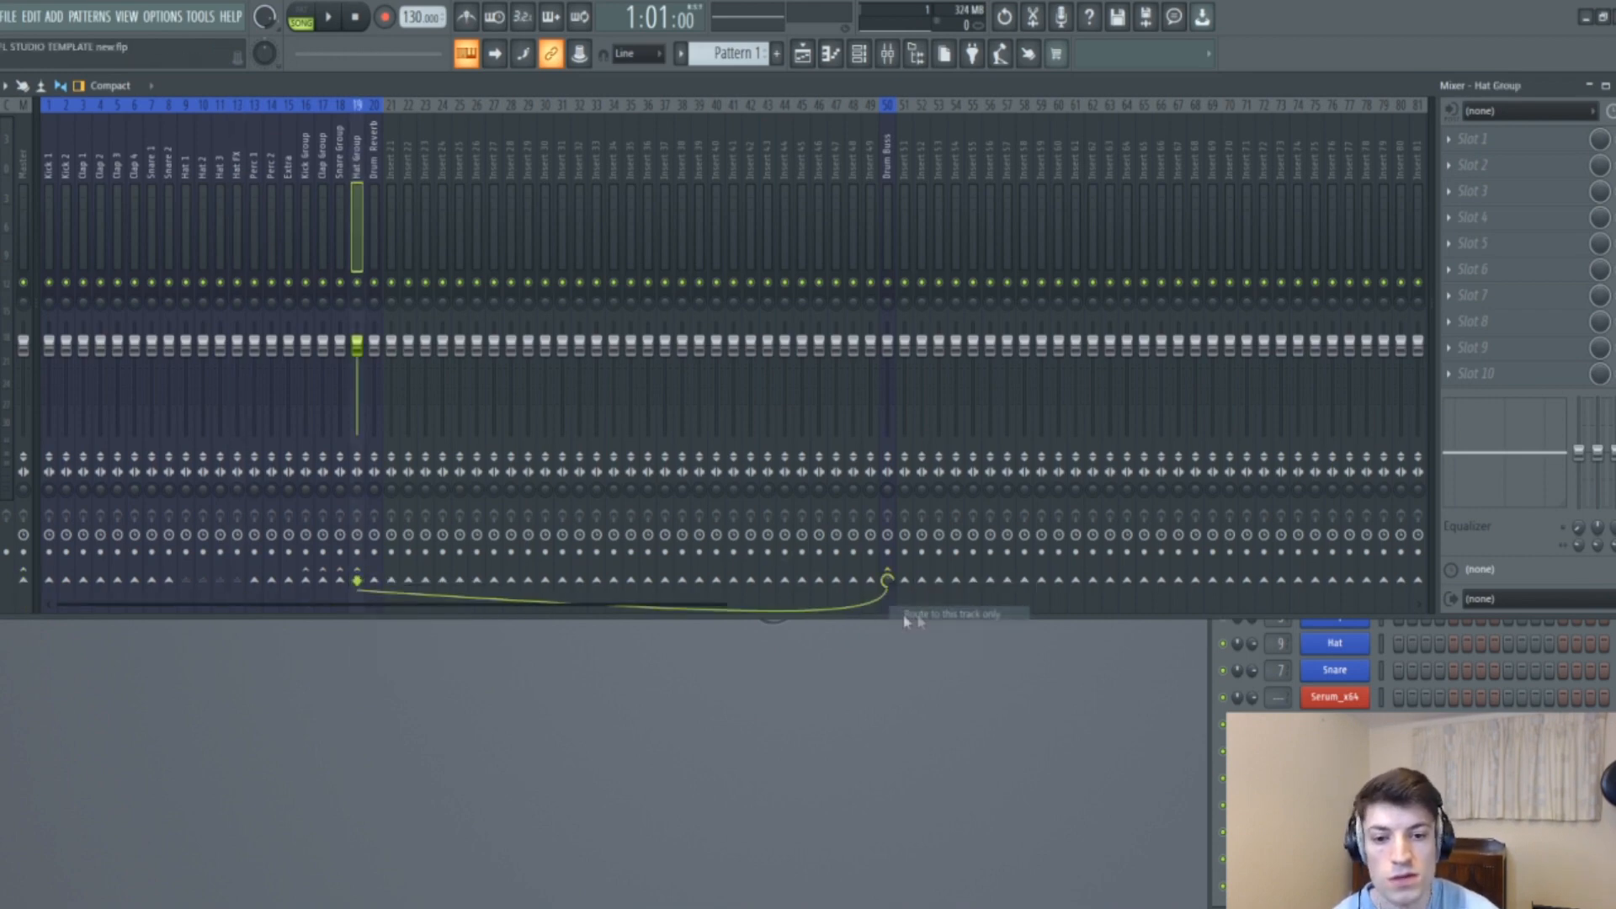
Review the routing of the clap, snare and hat tracks through their groups to the Drum Buss.
click(102, 180)
click(168, 180)
click(152, 180)
click(220, 185)
drag(223, 182, 357, 187)
click(880, 141)
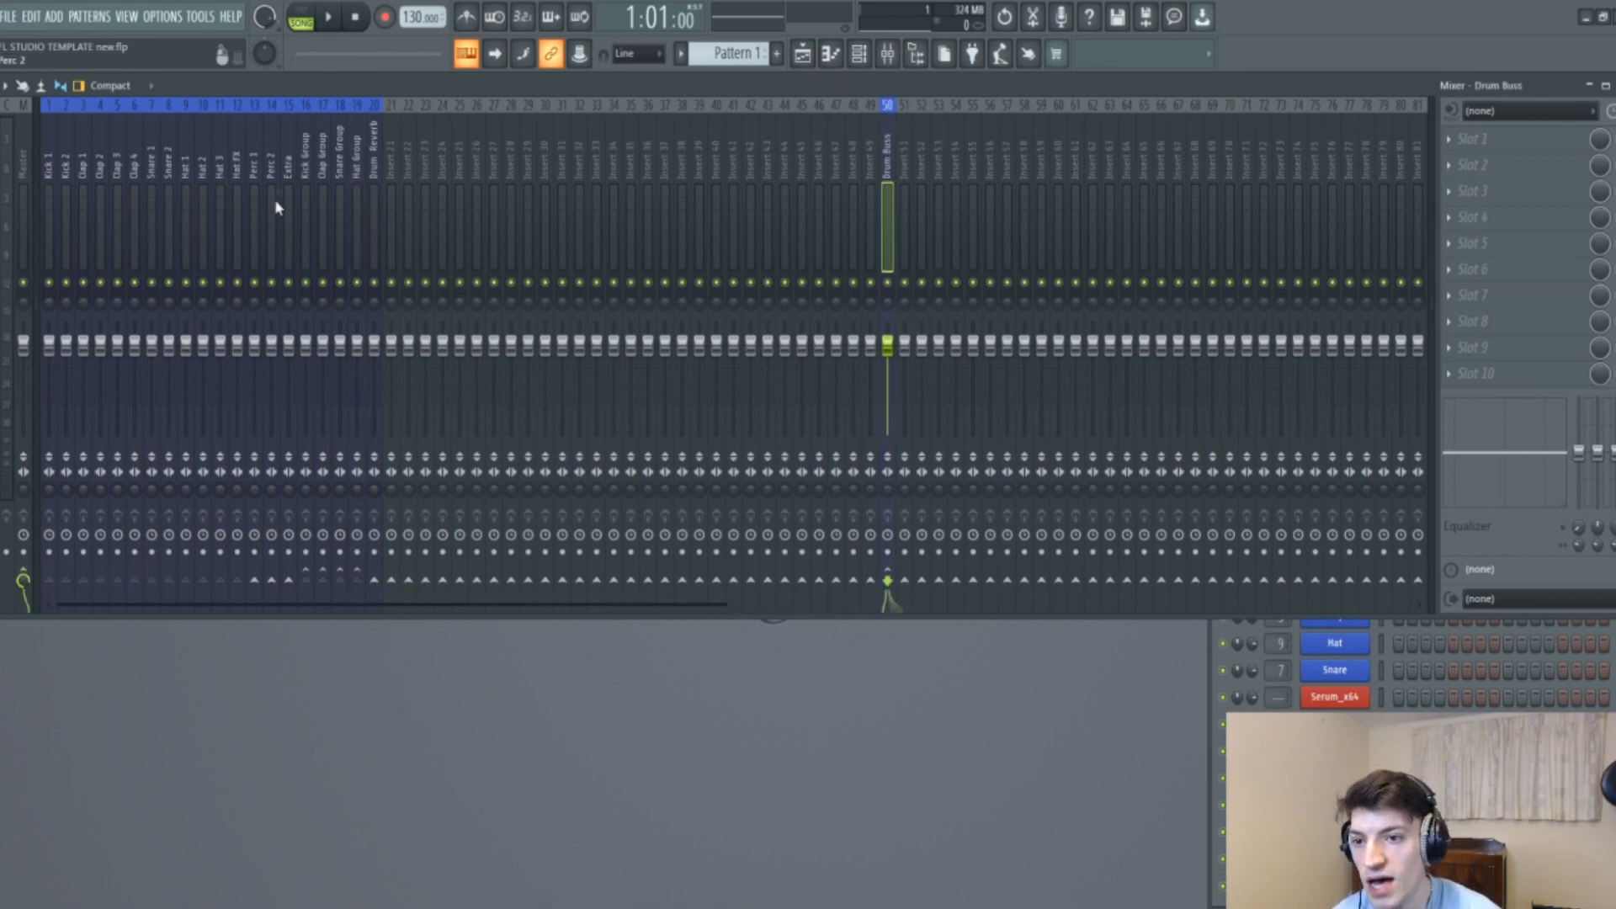
Route the Perc 1, Perc 2 and Extra mixer tracks exclusively to the Drum Buss track.
mouse_move(248, 177)
mouse_down()
mouse_move(252, 206)
mouse_move(238, 206)
mouse_move(255, 201)
mouse_up()
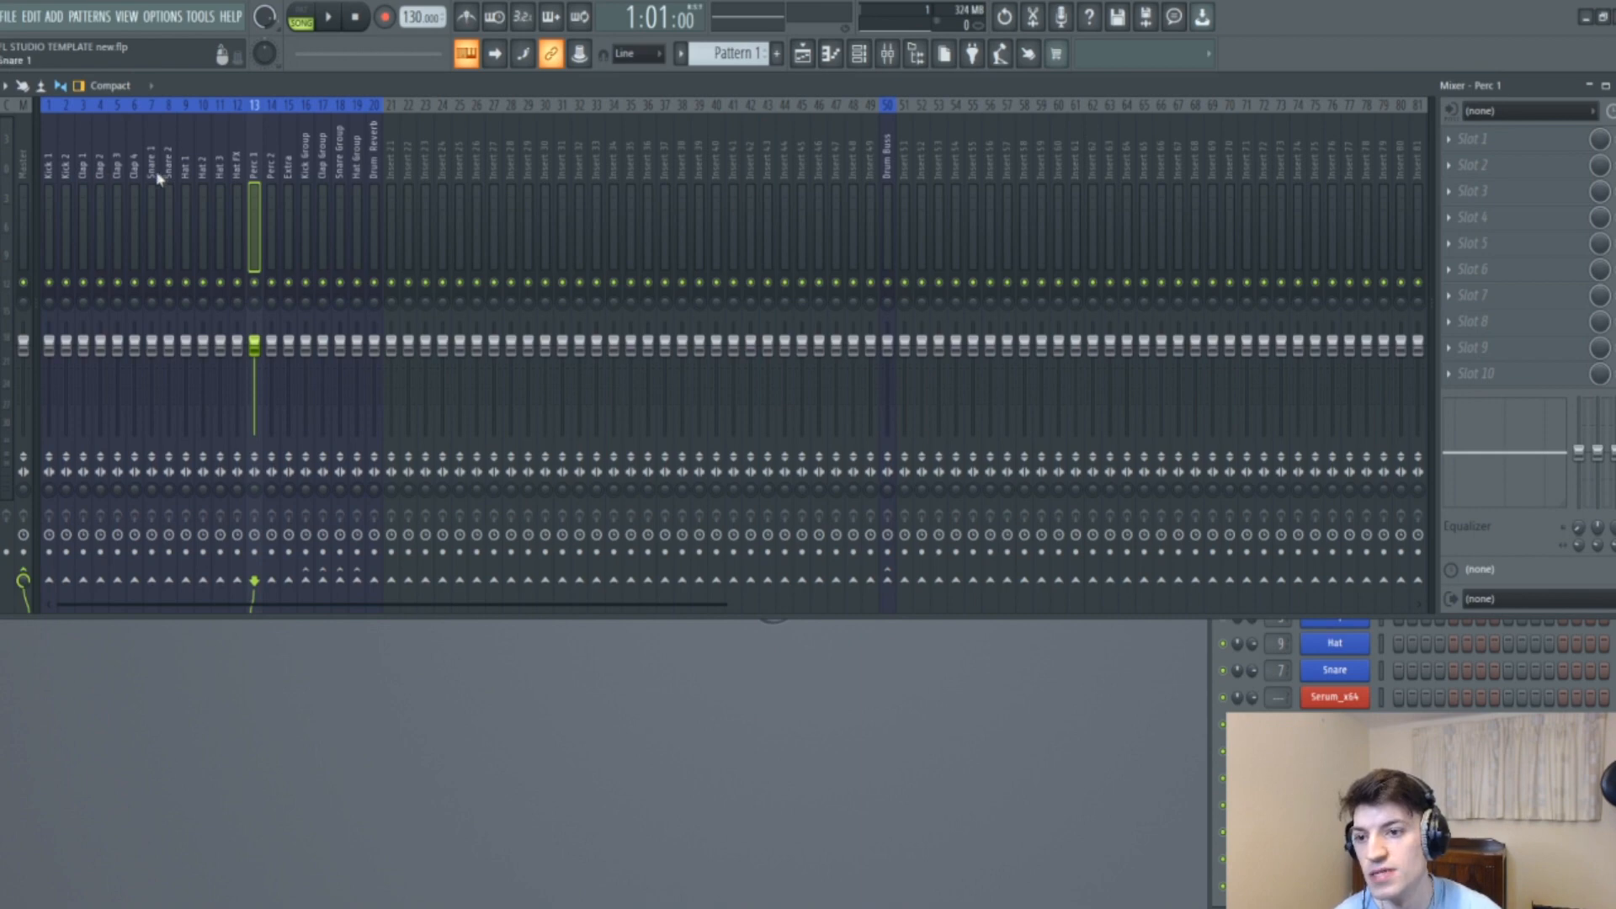
mouse_move(256, 173)
mouse_down()
mouse_move(288, 172)
mouse_move(261, 172)
mouse_up()
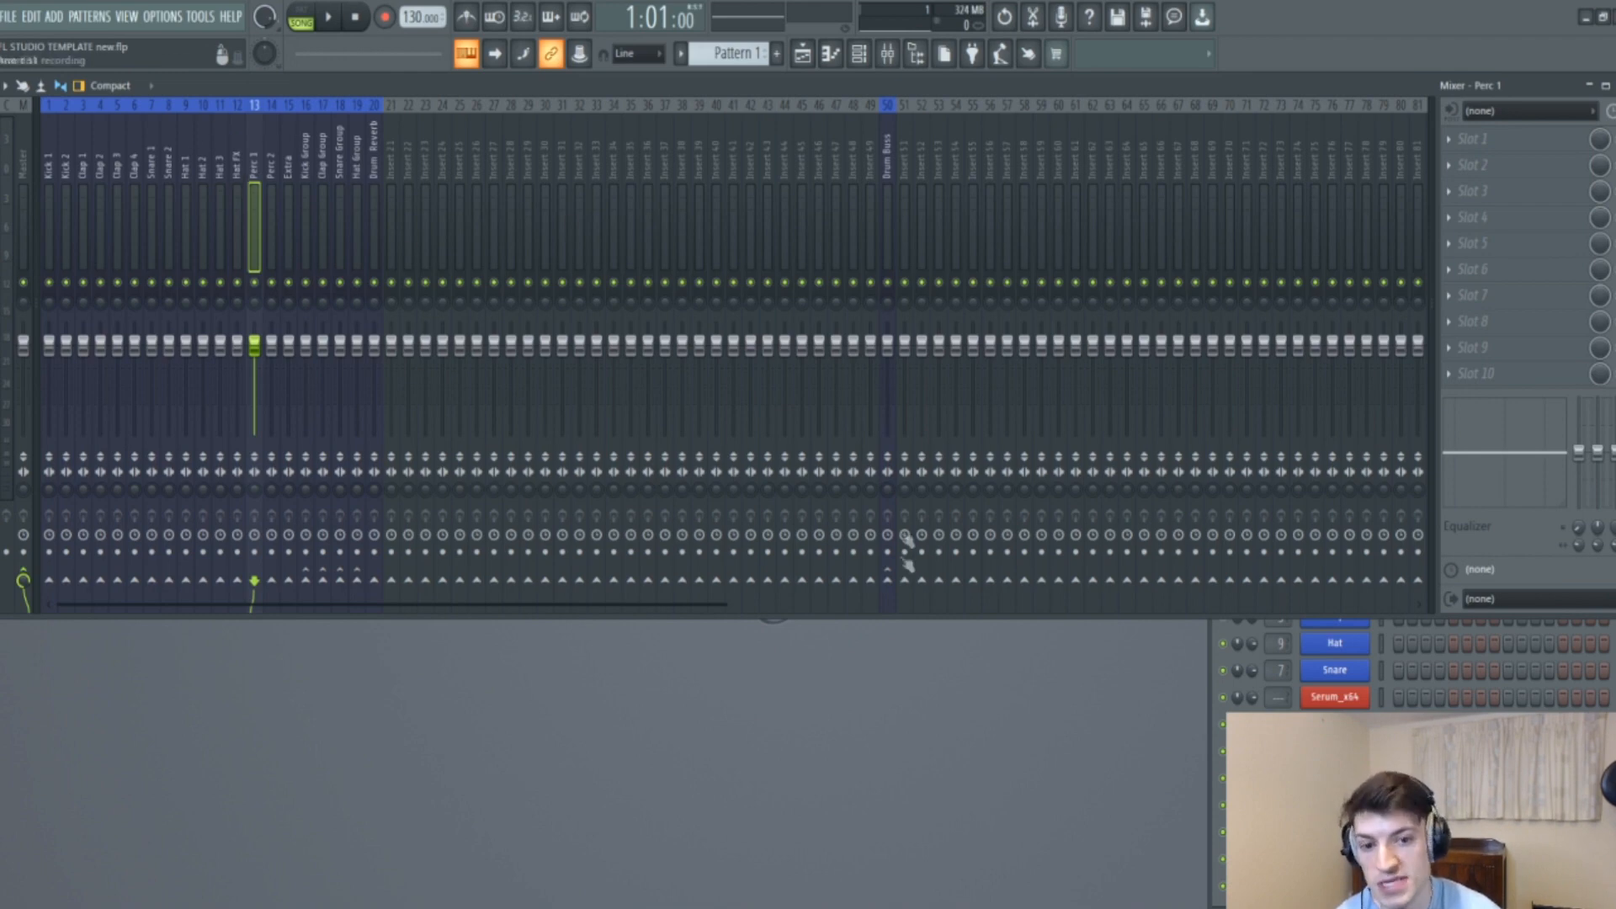
right_click(888, 577)
click(940, 613)
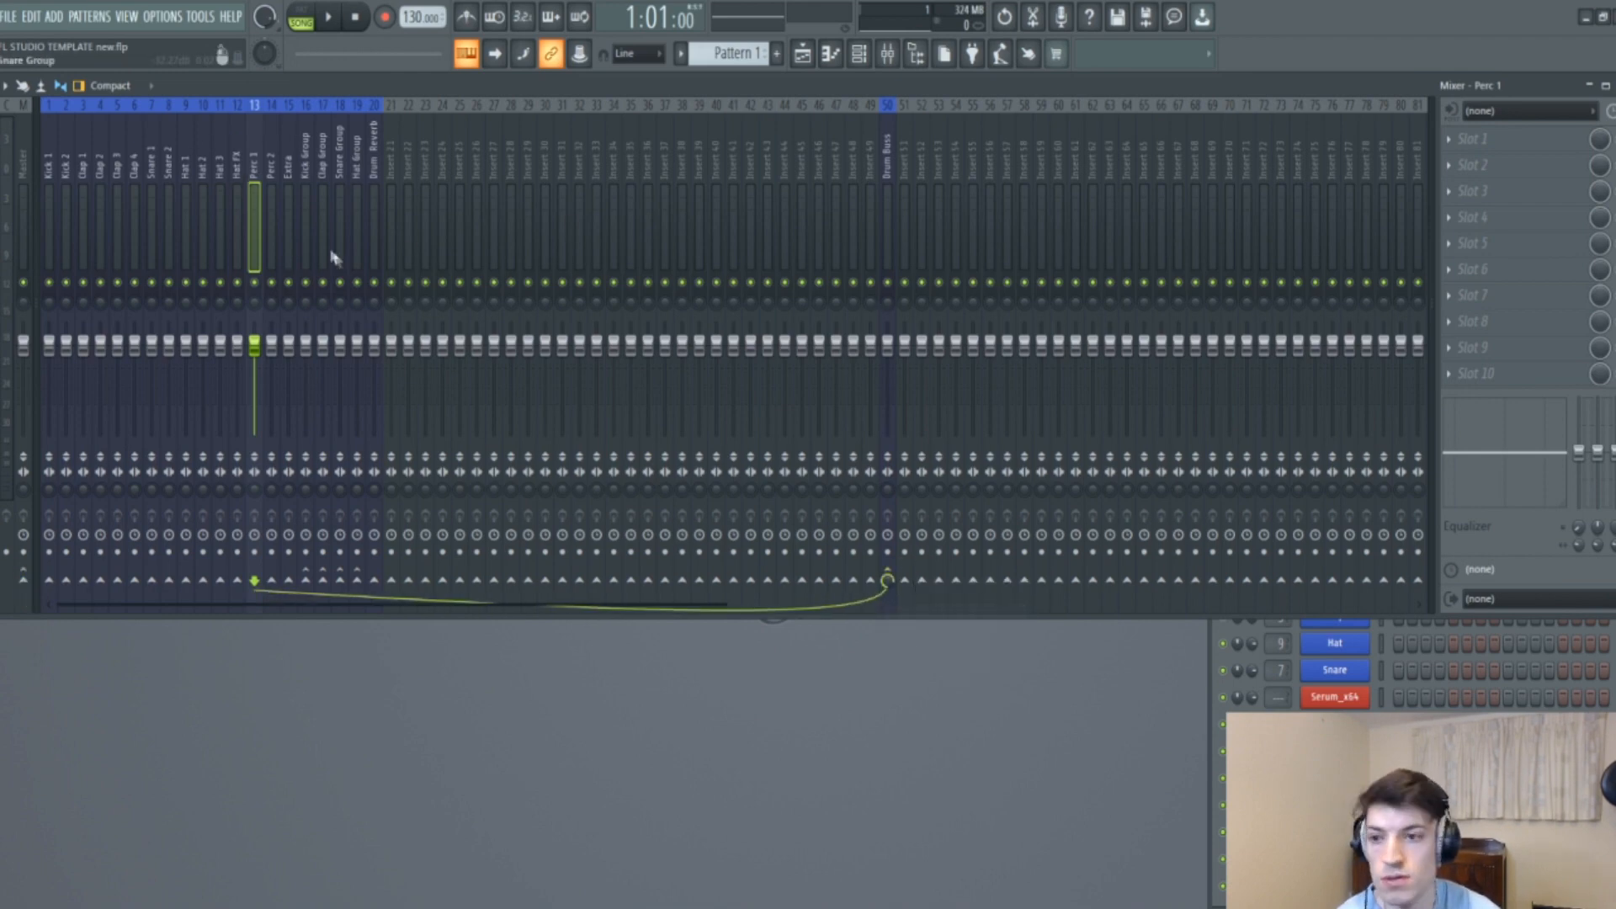
click(272, 186)
right_click(888, 577)
click(943, 606)
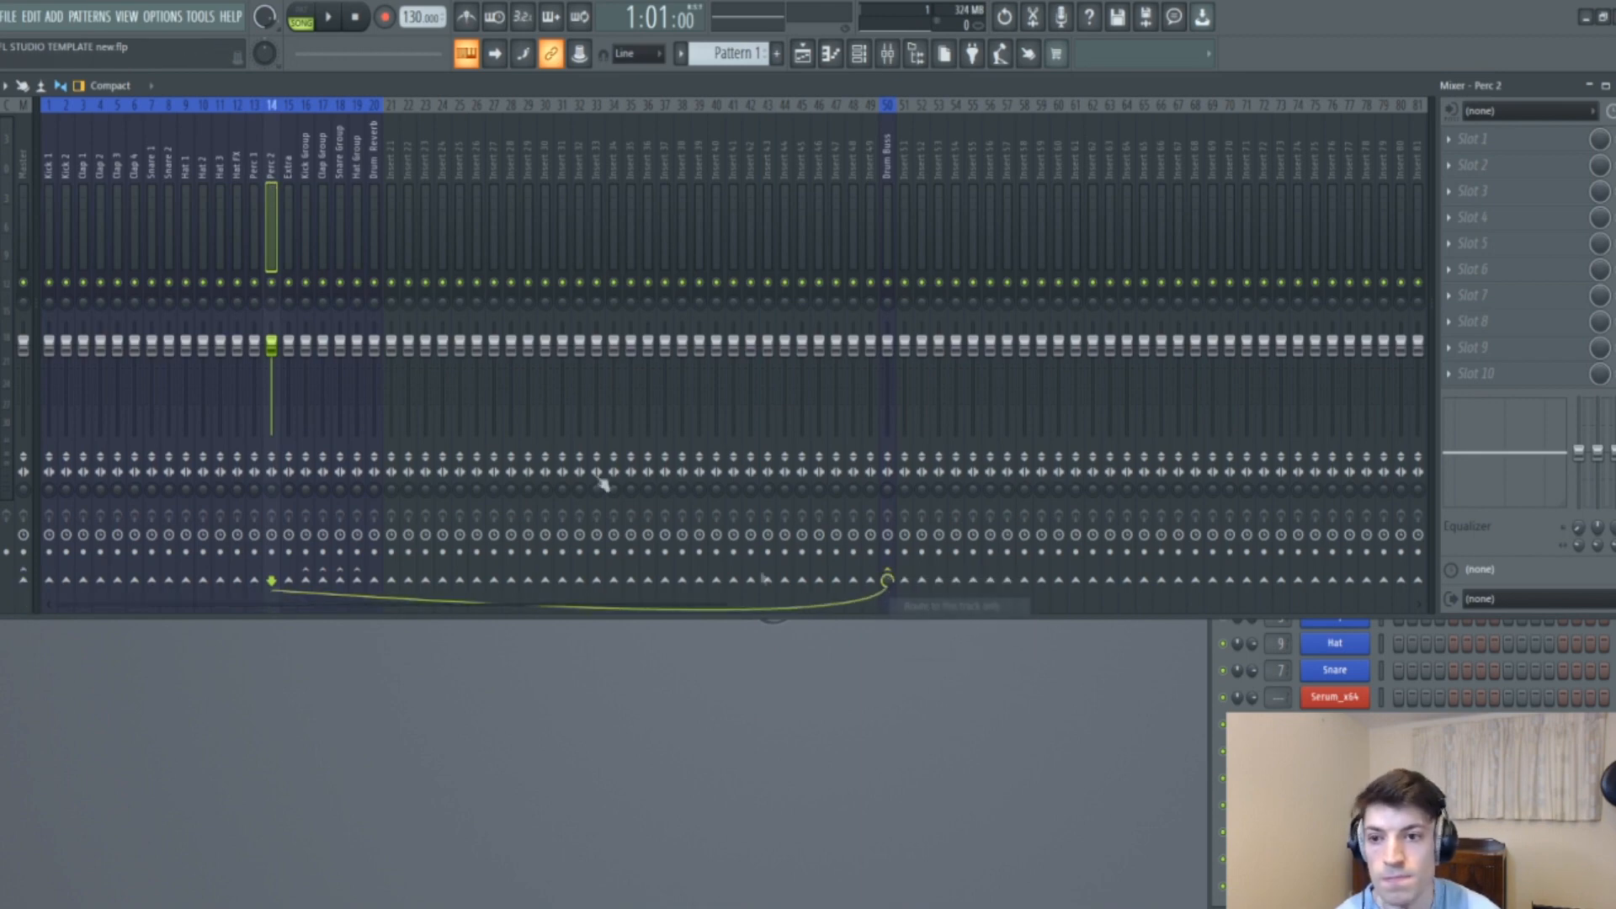
click(290, 189)
right_click(888, 579)
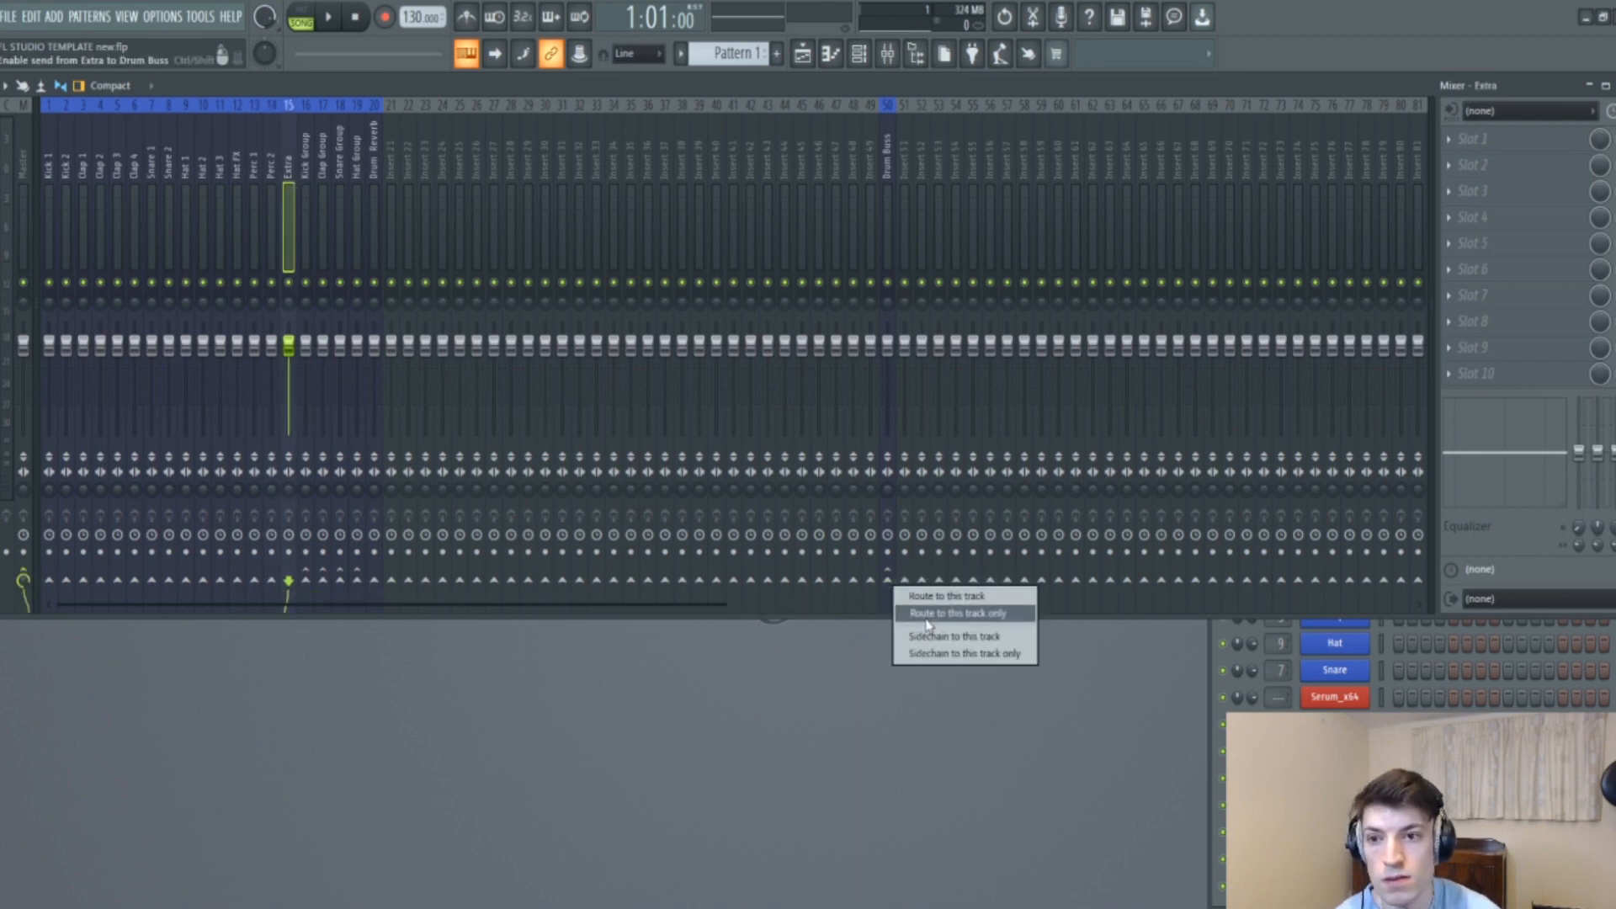
click(943, 613)
Check the routing of the individual drum tracks and the group tracks one after another.
click(307, 189)
click(374, 187)
click(168, 192)
click(48, 198)
click(83, 202)
click(100, 206)
click(138, 208)
click(203, 212)
click(220, 213)
click(254, 214)
click(271, 215)
click(305, 217)
click(323, 219)
click(340, 218)
click(357, 218)
Route the Drum Reverb mixer track exclusively to the Drum Buss track.
click(369, 218)
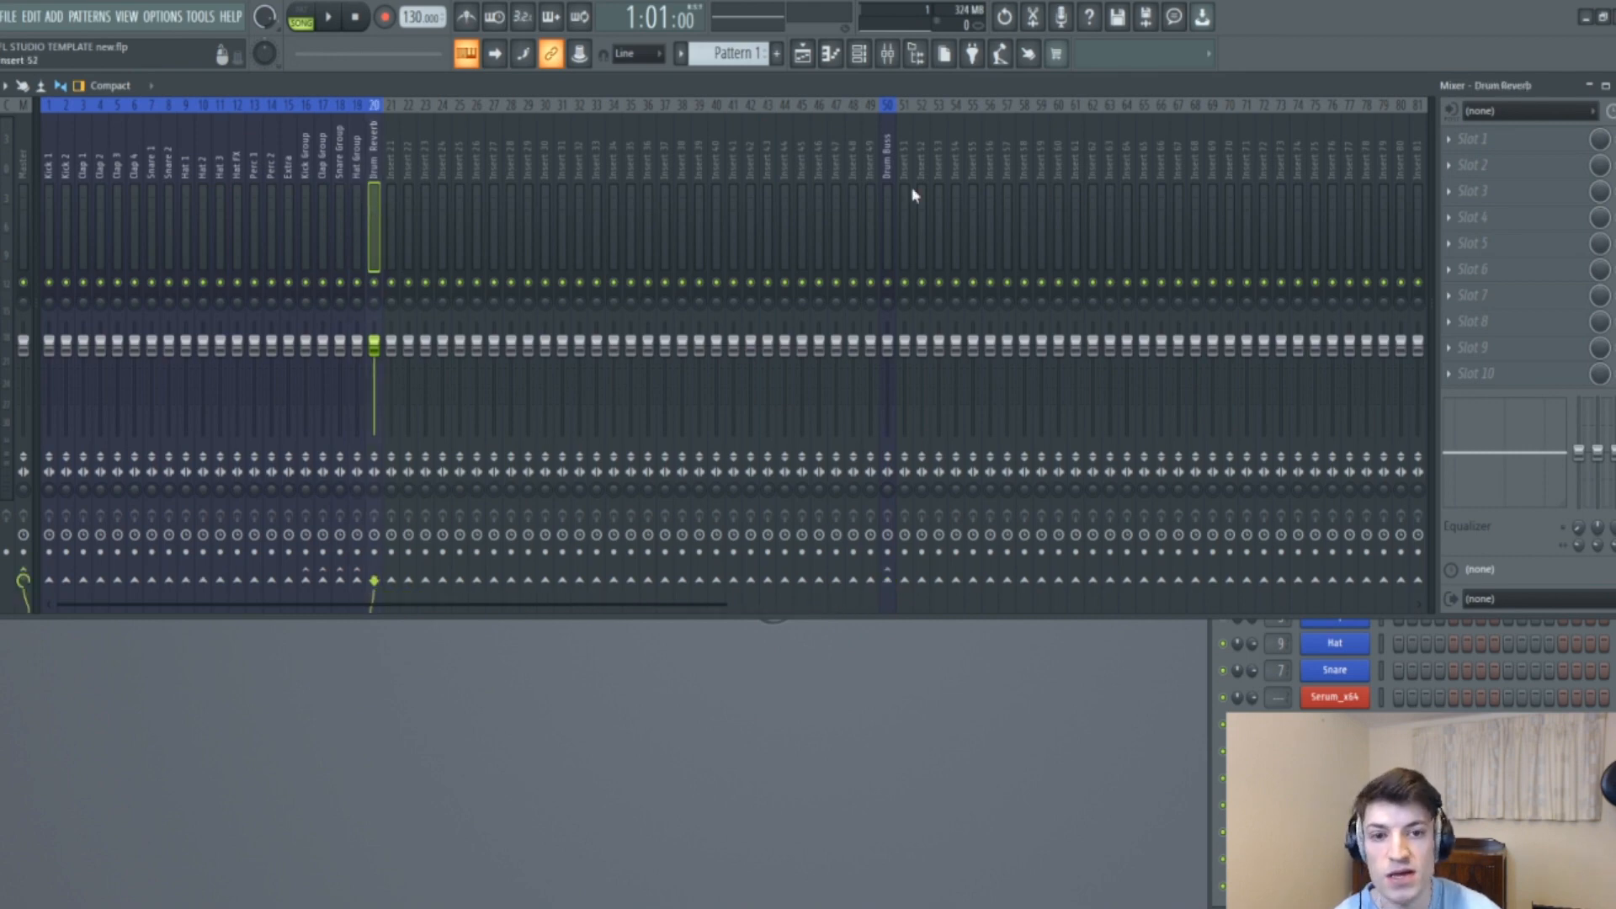
right_click(887, 580)
click(967, 611)
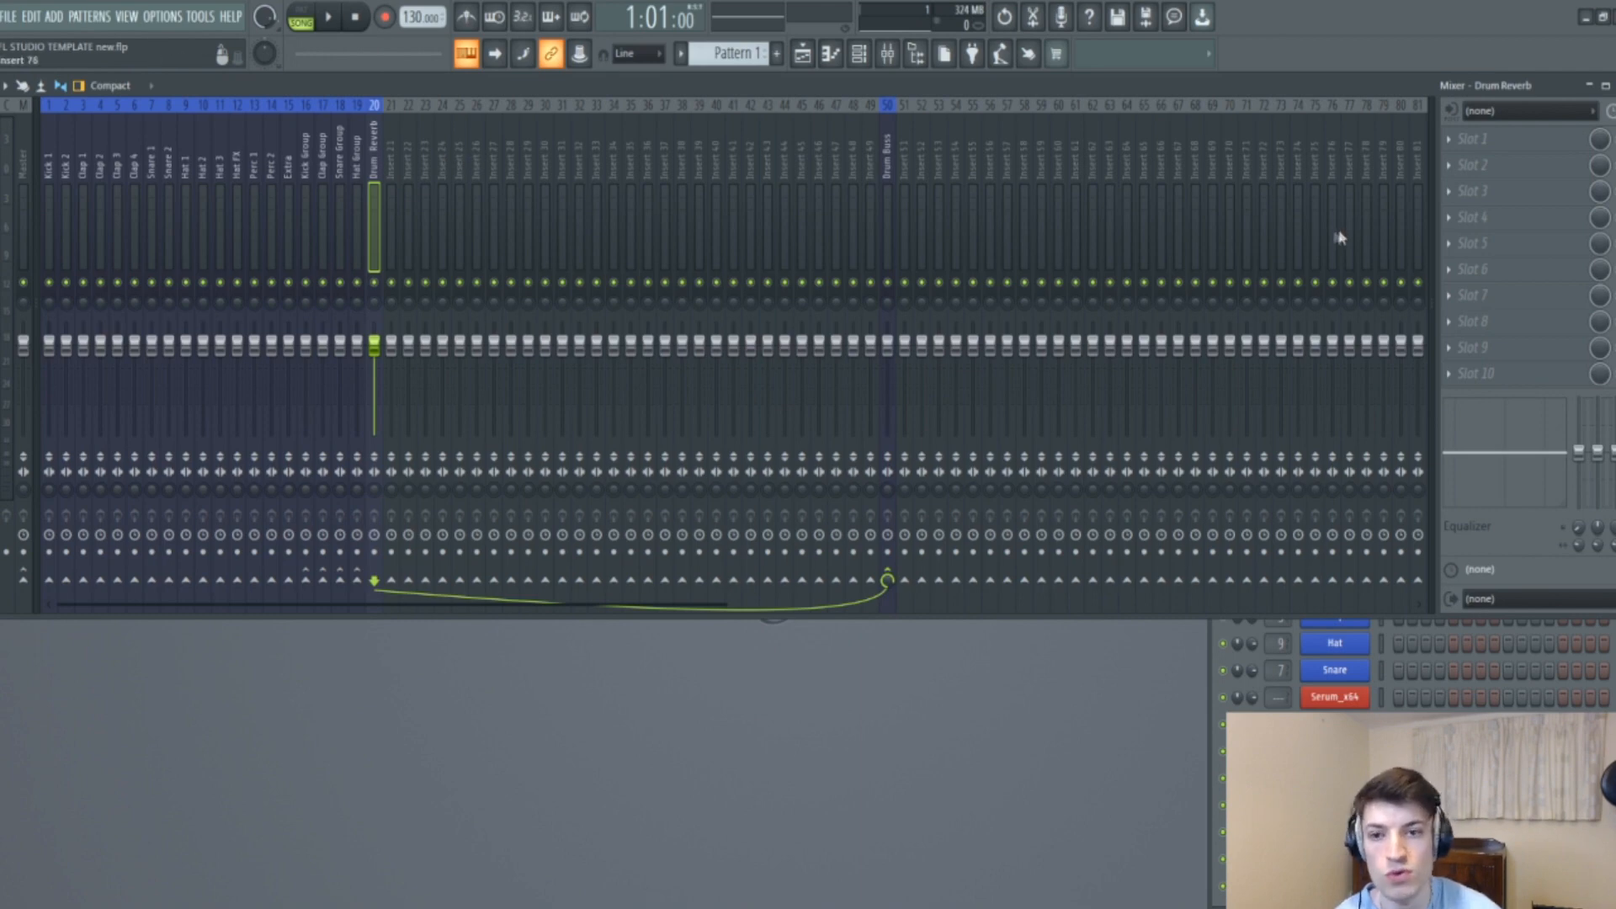
Add Fruity Reeverb 2 to the first effect slot of the Drum Reverb track and set its wet level to about 39%.
click(391, 158)
click(375, 160)
click(1519, 141)
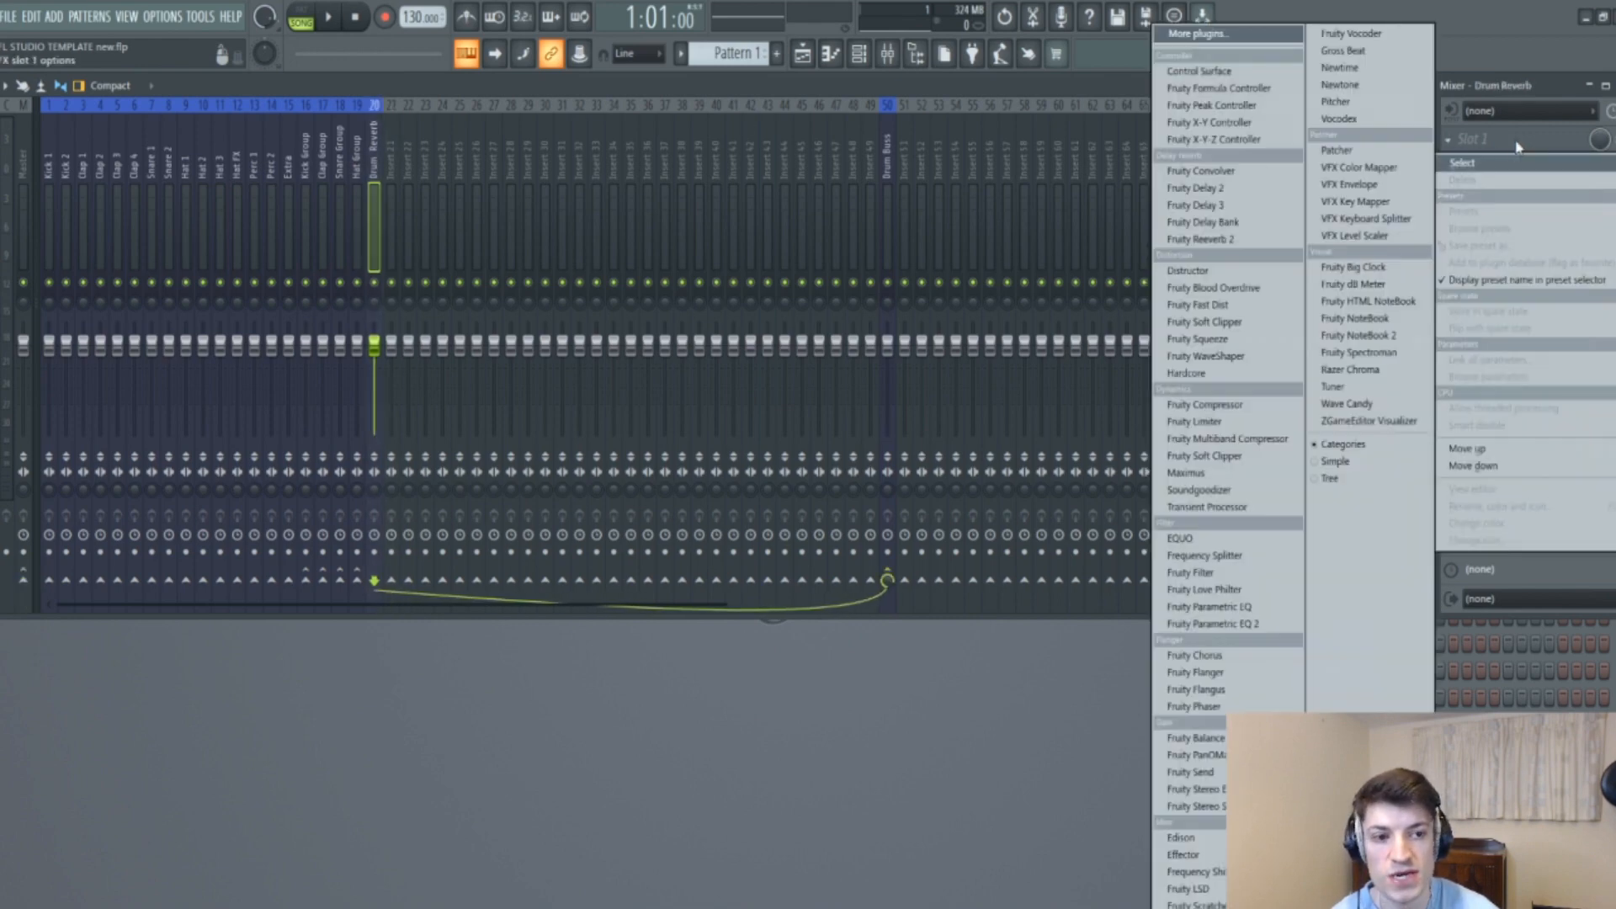
click(1187, 241)
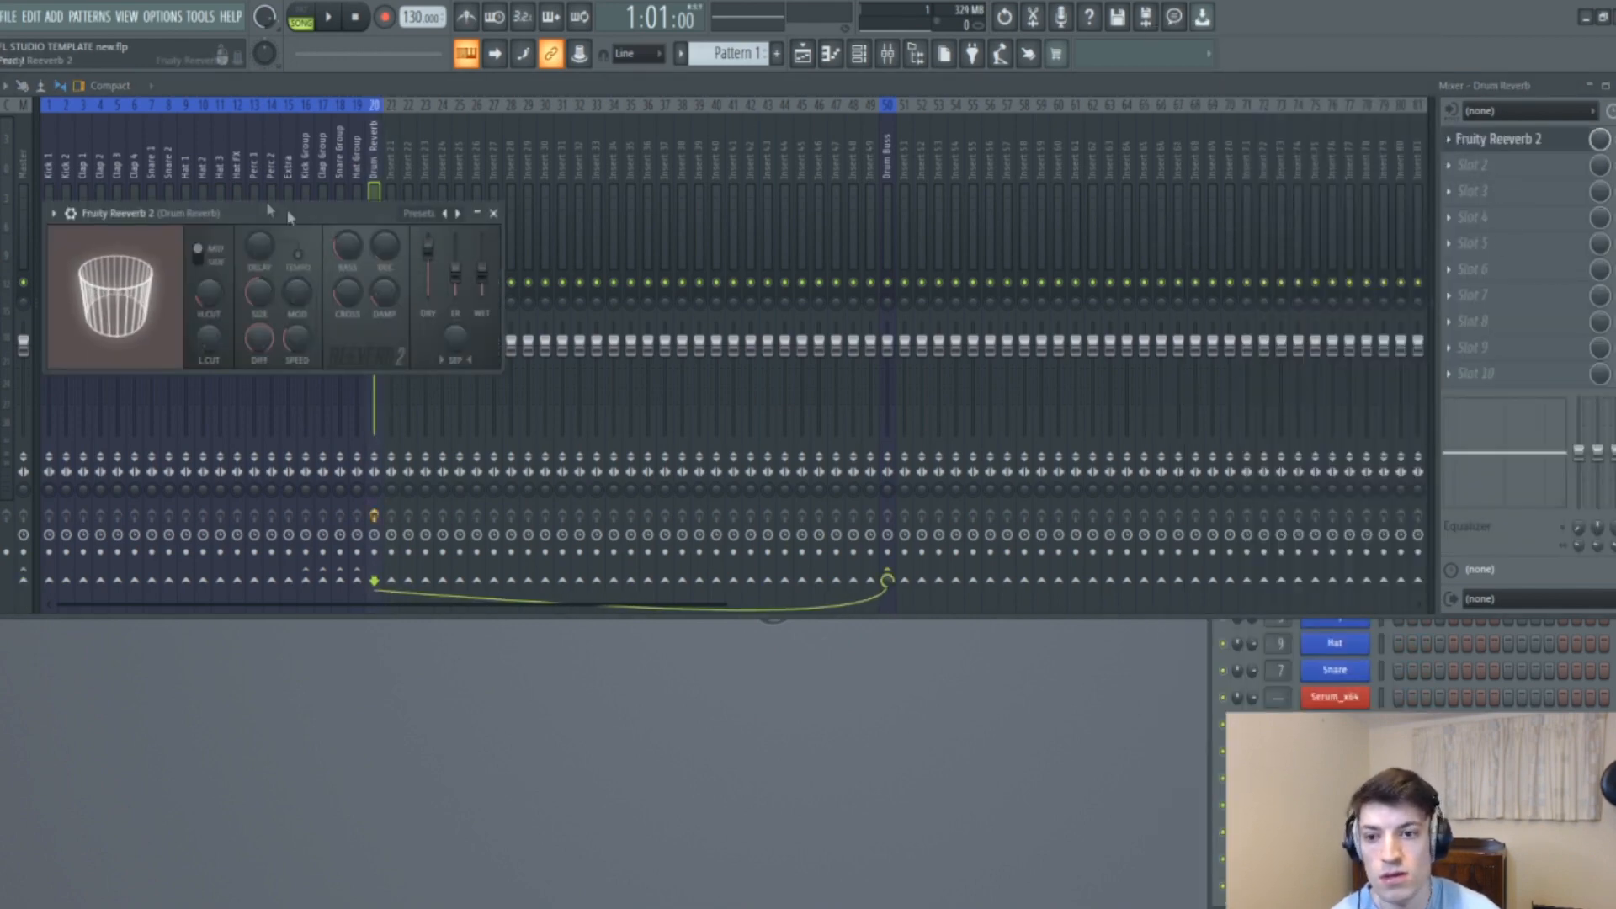
drag(316, 210, 709, 206)
drag(875, 282, 876, 274)
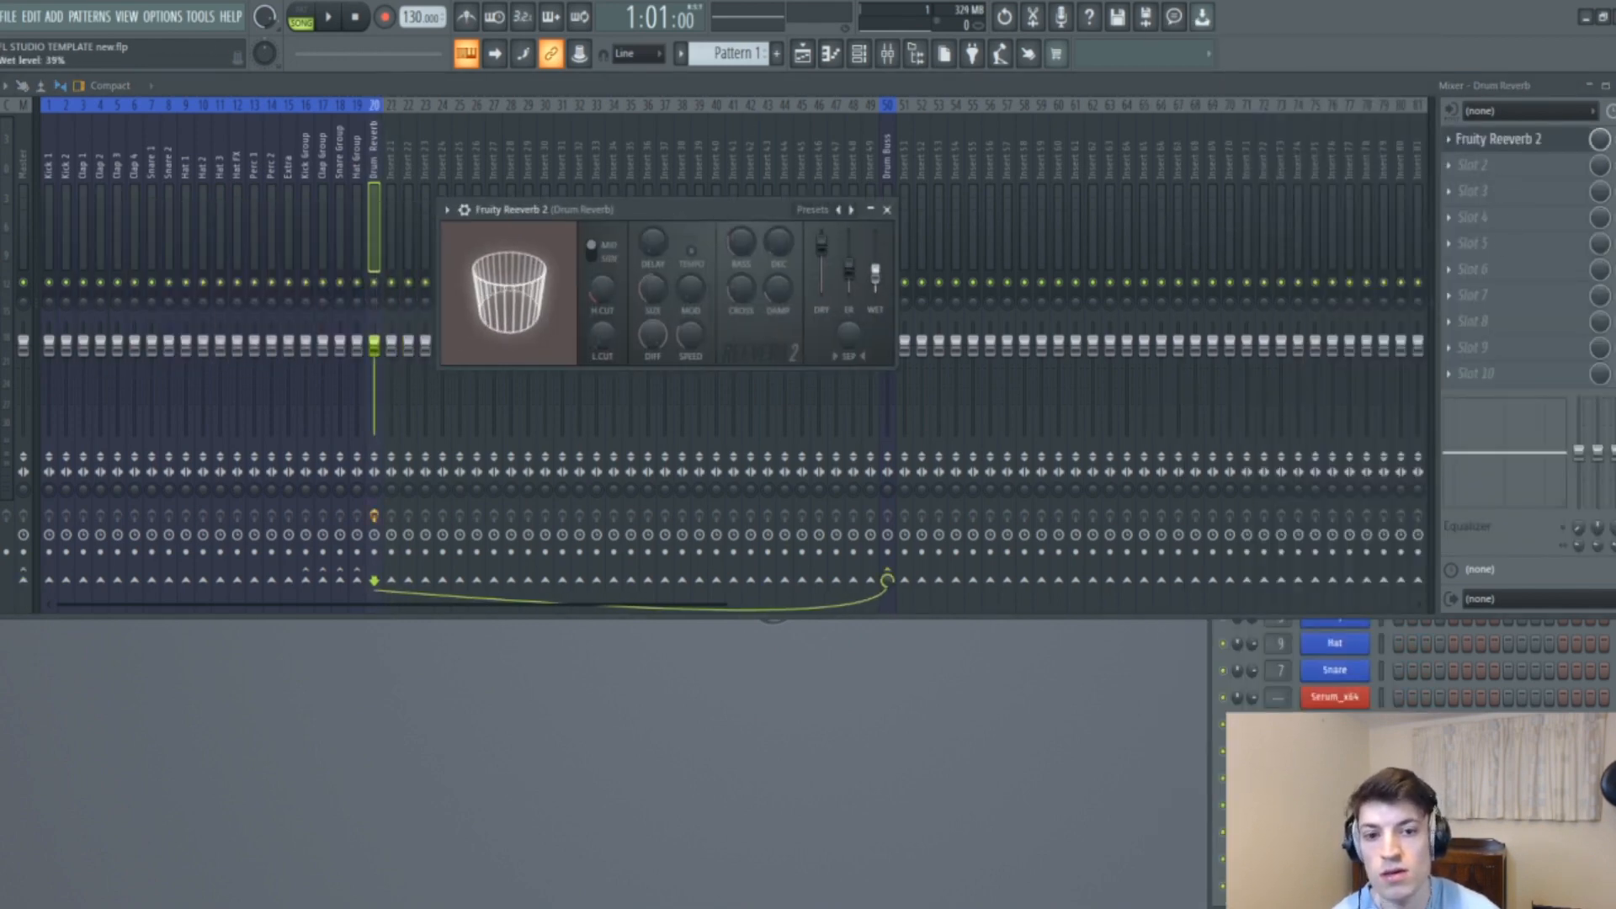
click(886, 210)
Add Fruity Parametric EQ 2 in slot 2 of Drum Reverb, make band 1 a high pass and raise its cutoff to just below band 4.
click(1469, 166)
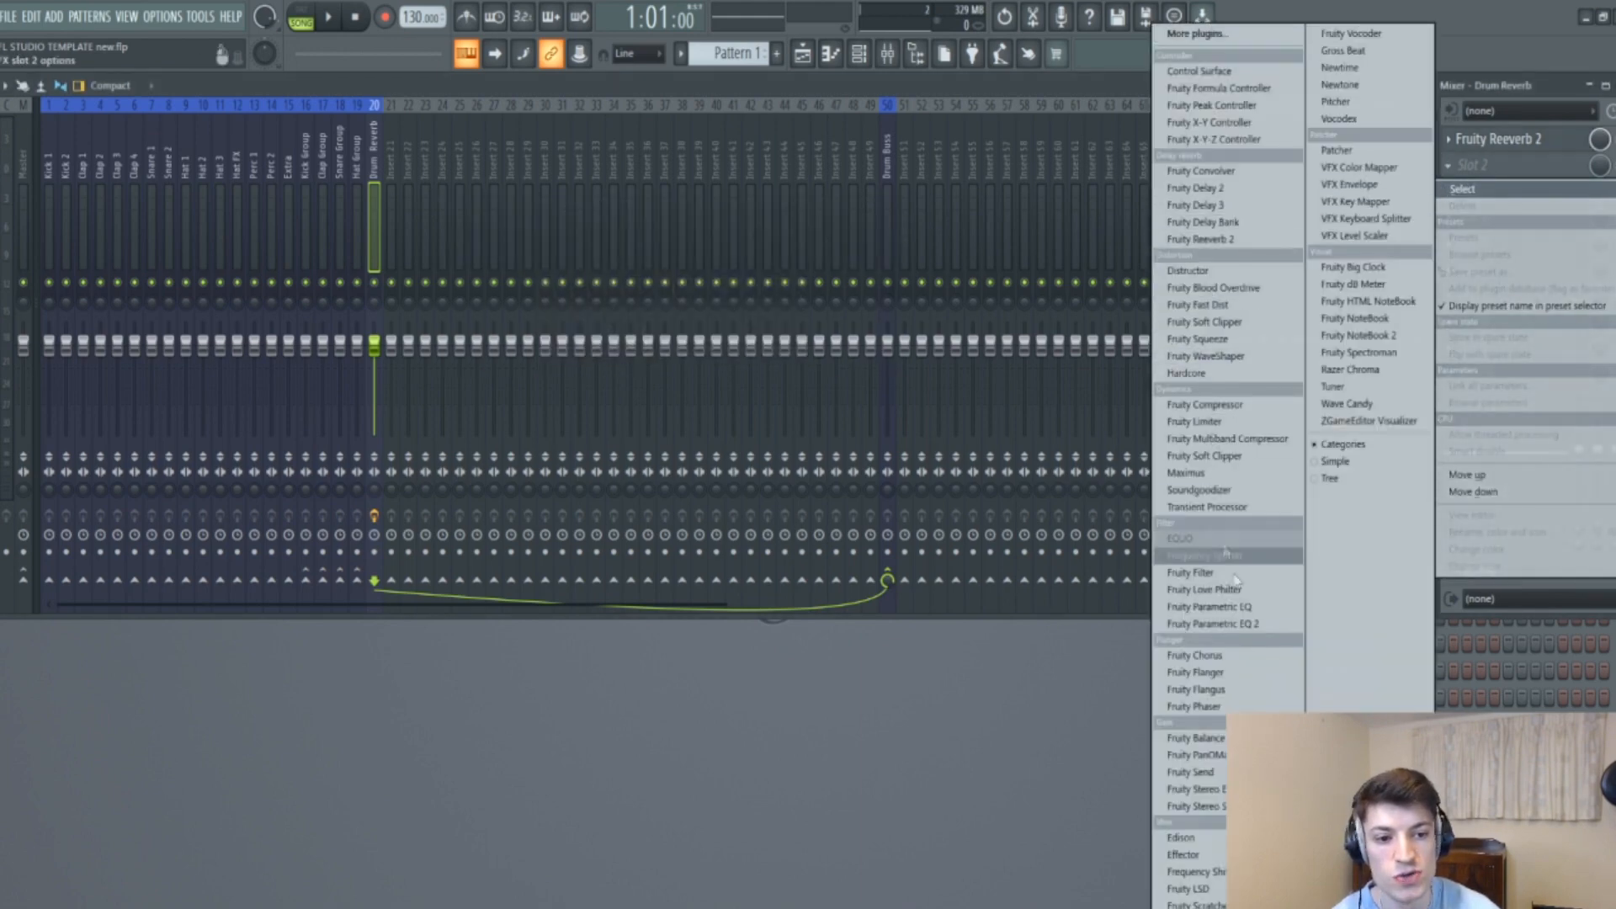
click(1212, 623)
right_click(144, 396)
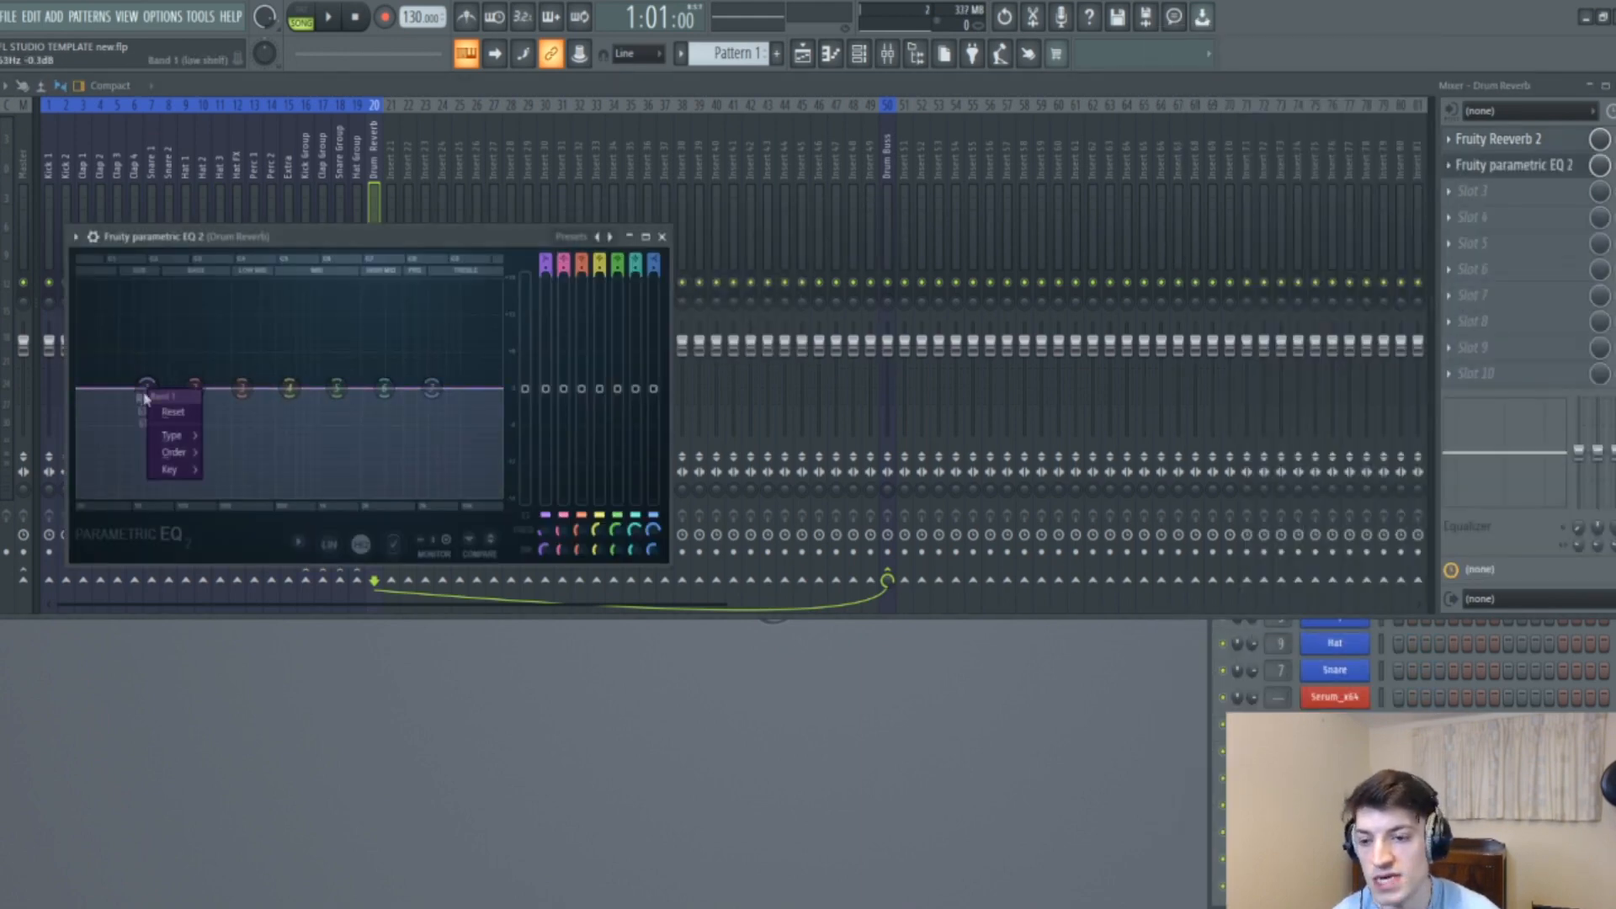
mouse_move(175, 438)
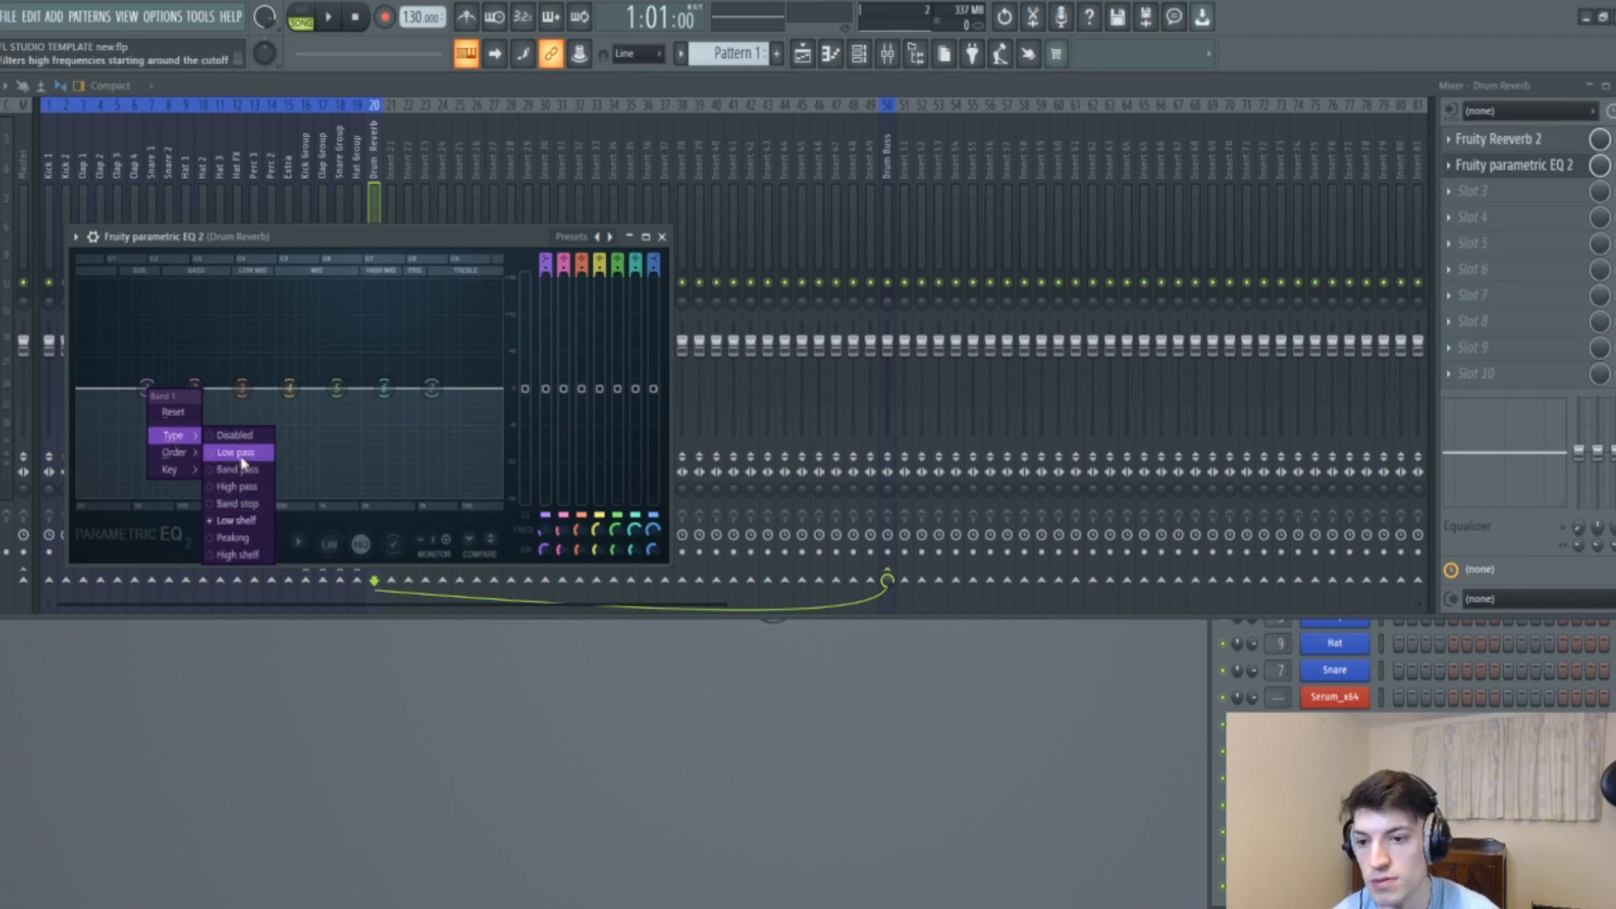
click(231, 486)
drag(144, 389, 271, 388)
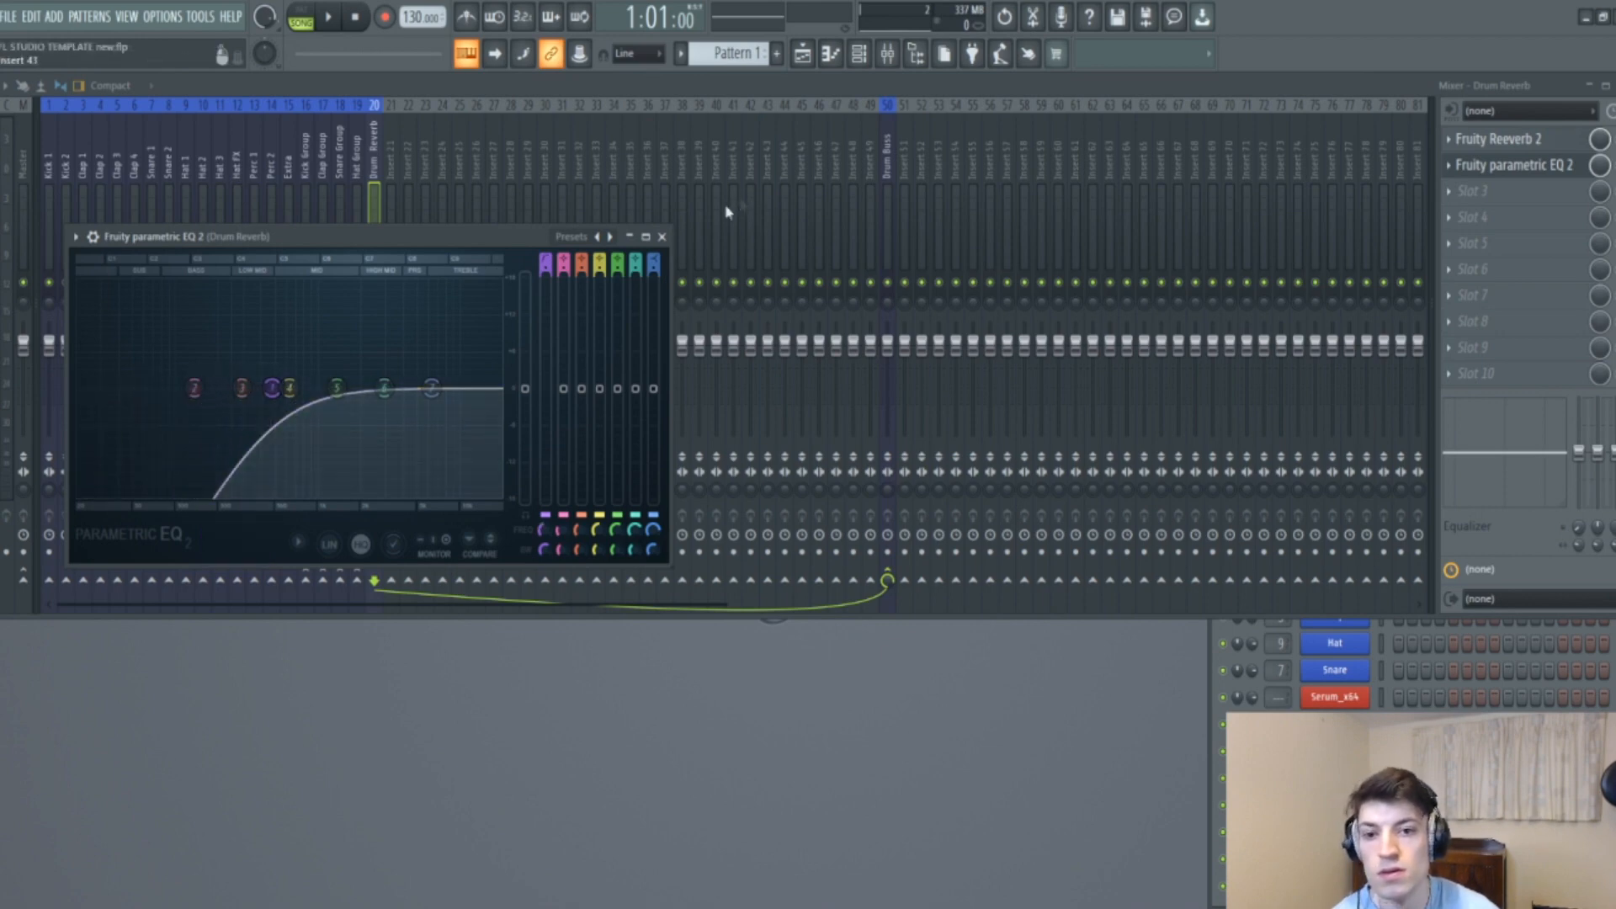
click(661, 237)
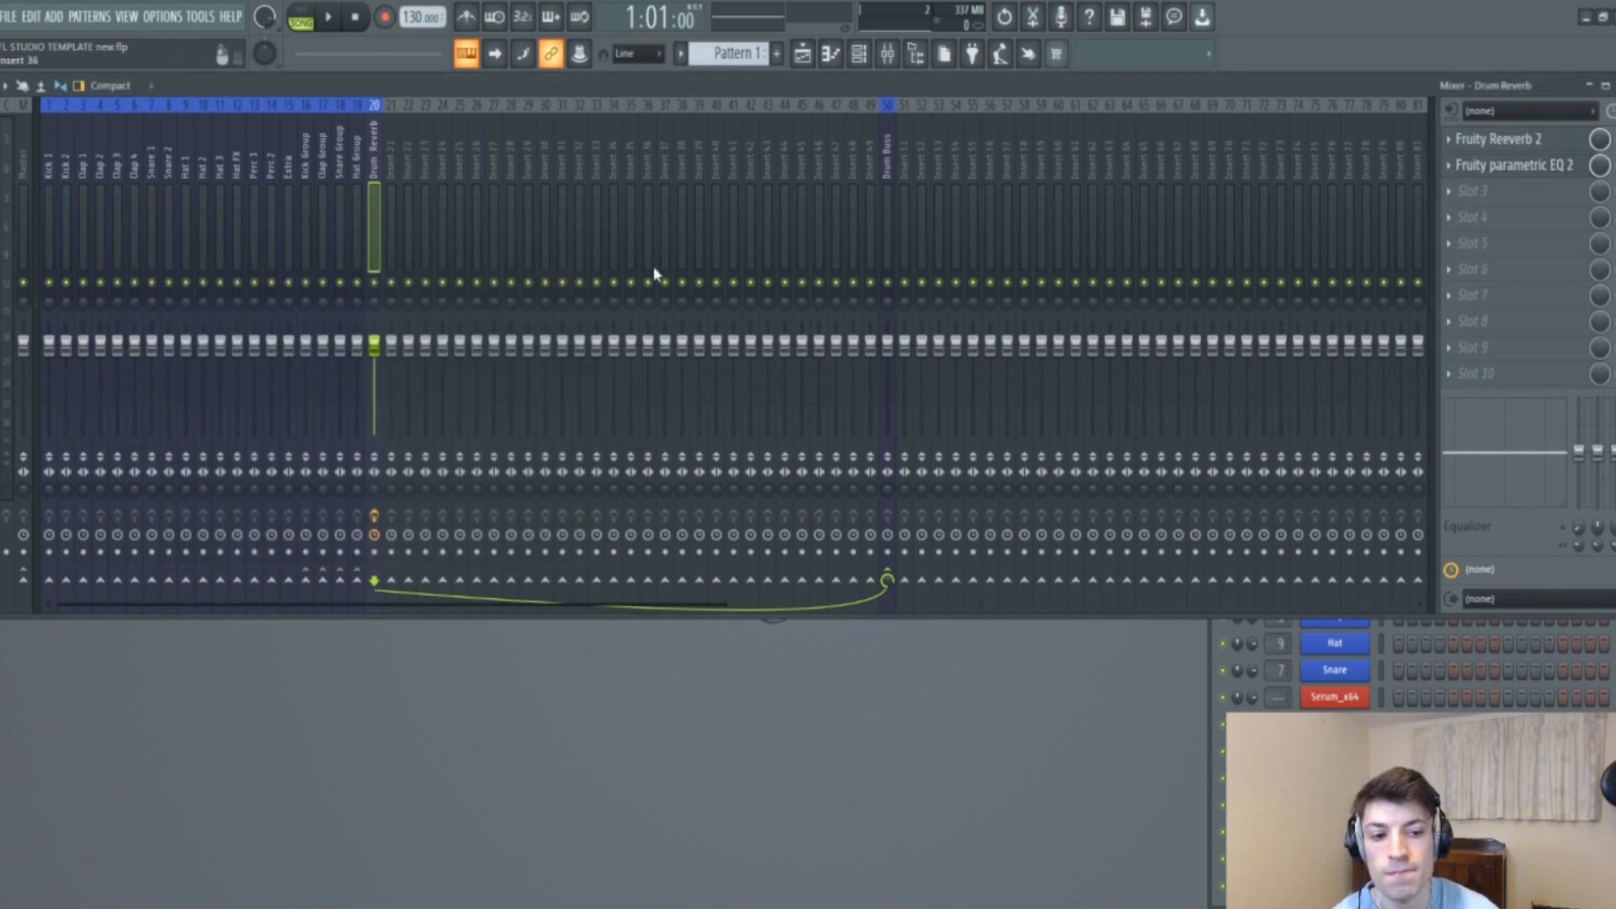
Open the Clap channel's sampler, move its window to the middle, and audition the clap sample.
click(1207, 739)
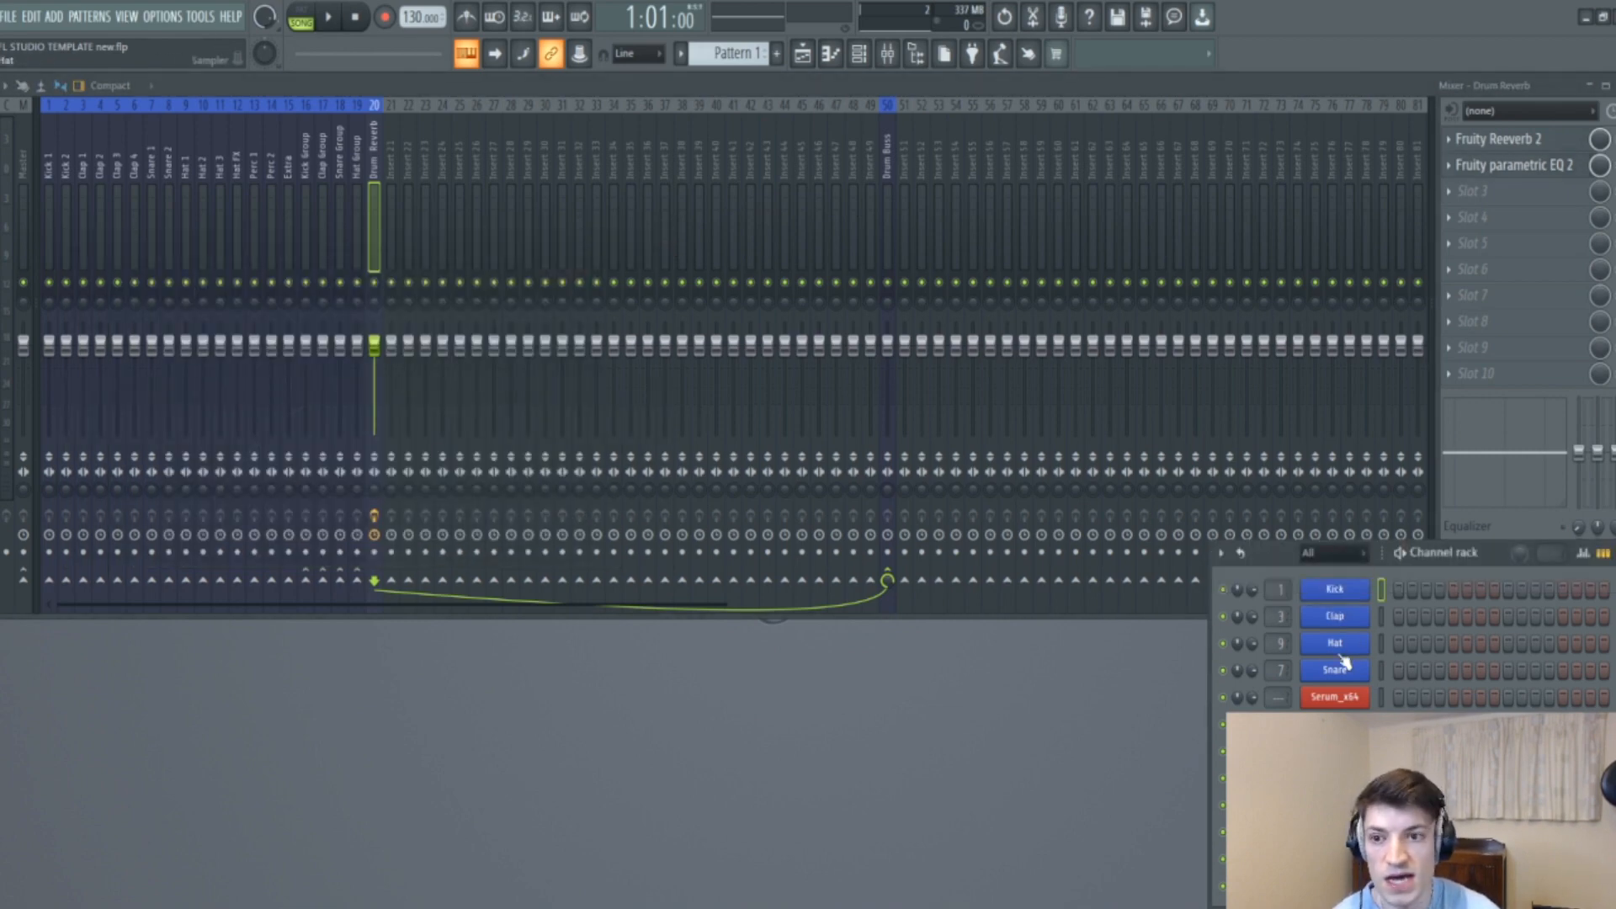
click(1339, 621)
drag(846, 479, 852, 397)
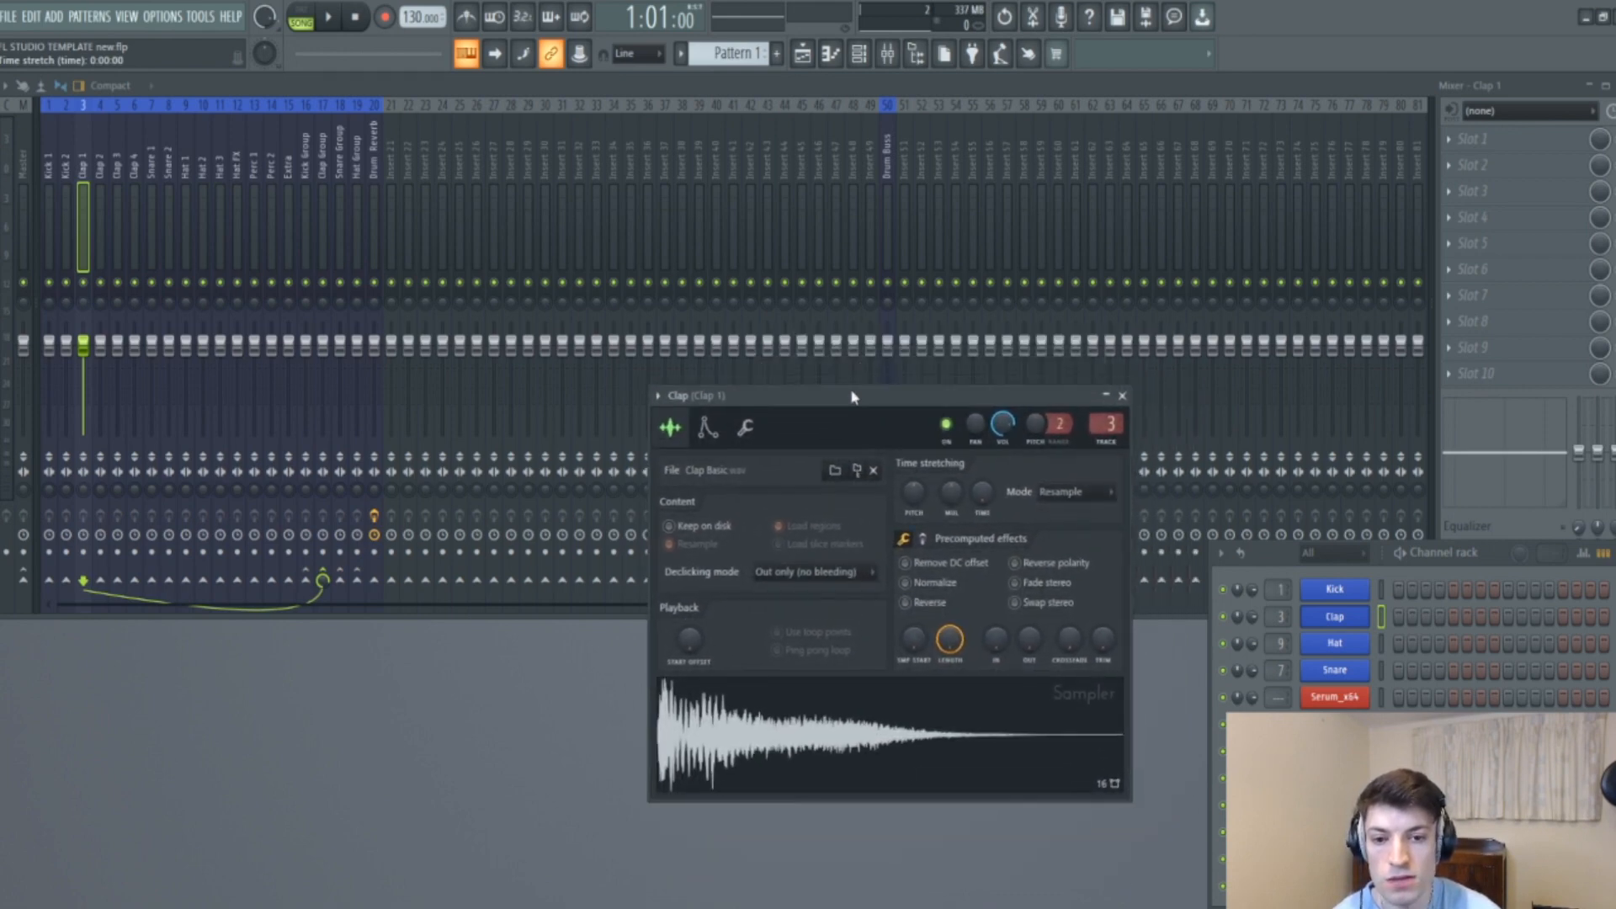
click(928, 730)
click(928, 730)
click(928, 730)
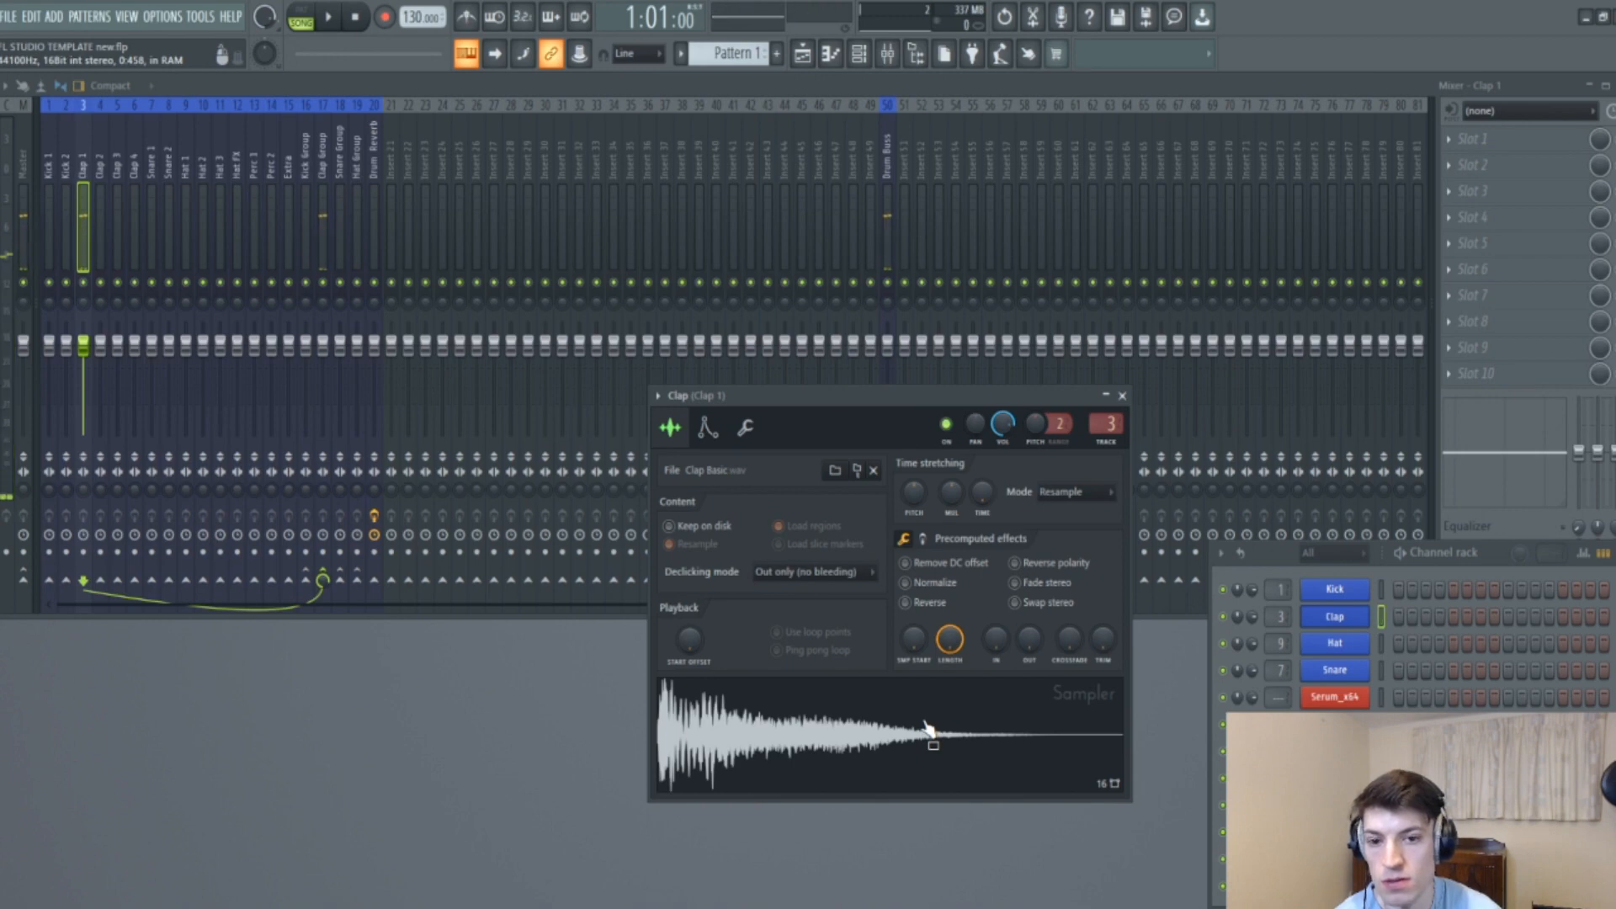
click(927, 728)
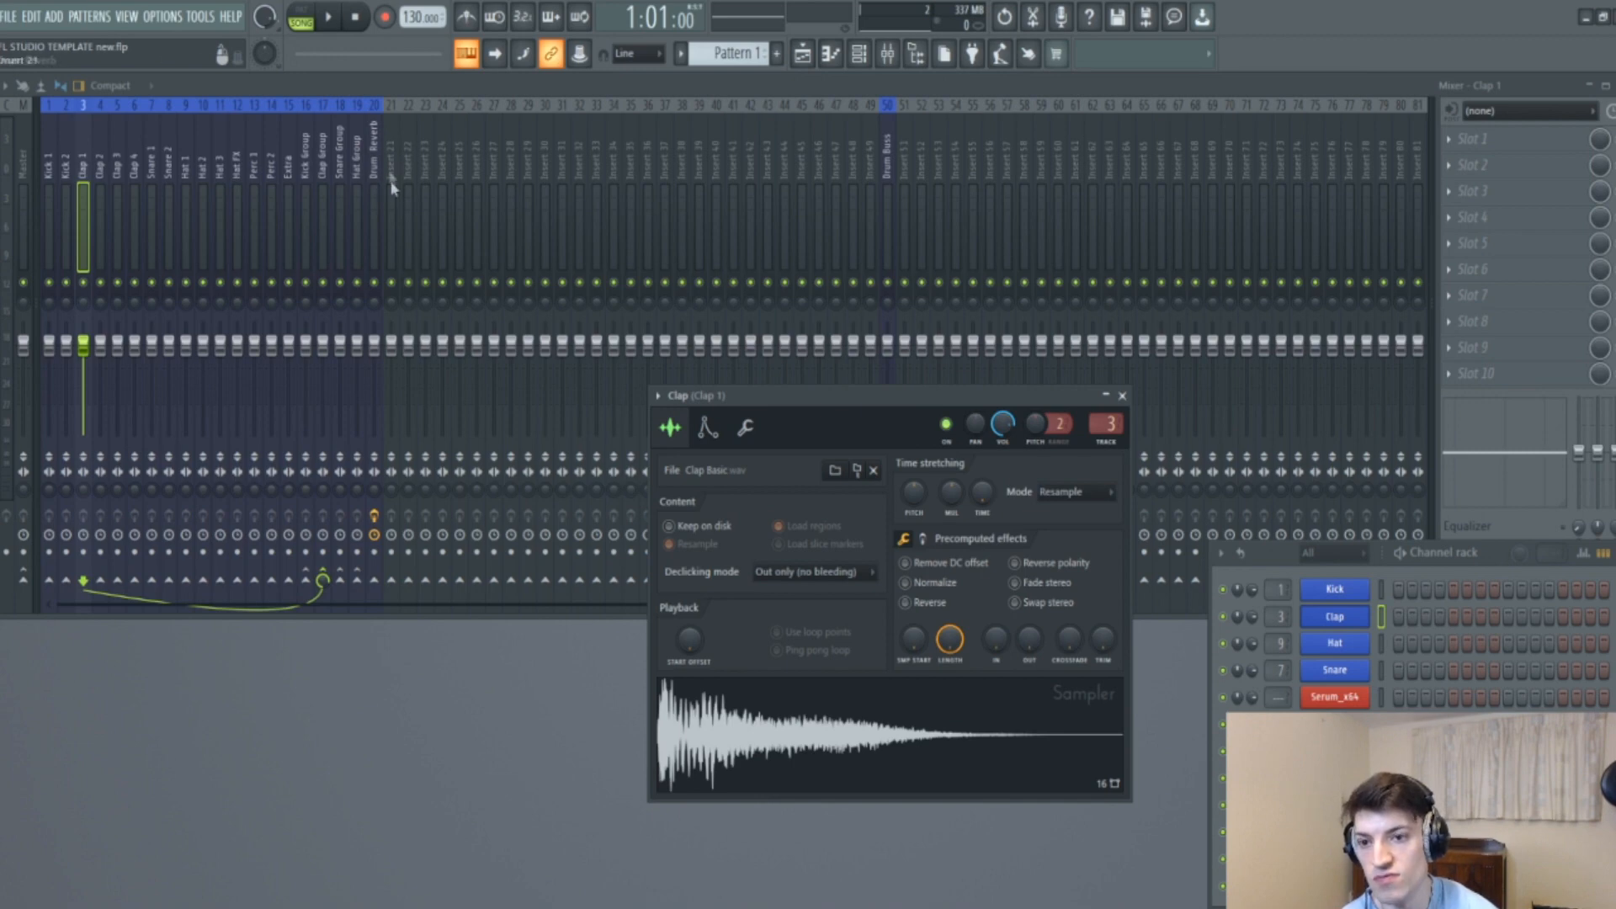
Send the Clap 1 mixer track to Drum Reverb and vary the send level, including about 105% and 42%, while auditioning the clap.
click(375, 582)
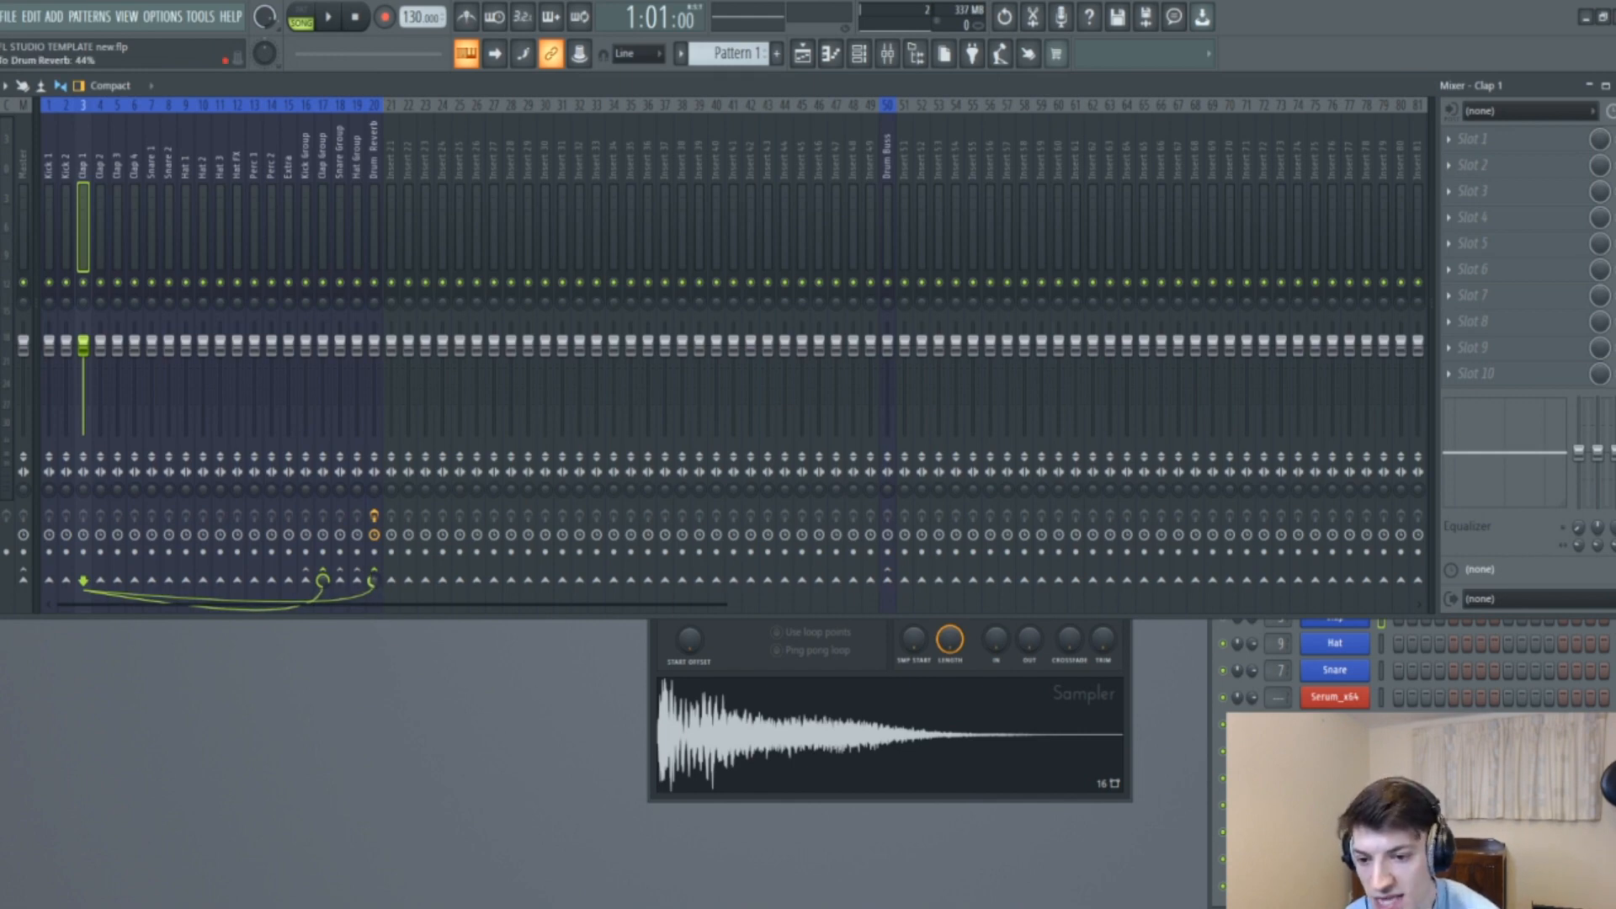
drag(375, 581, 375, 496)
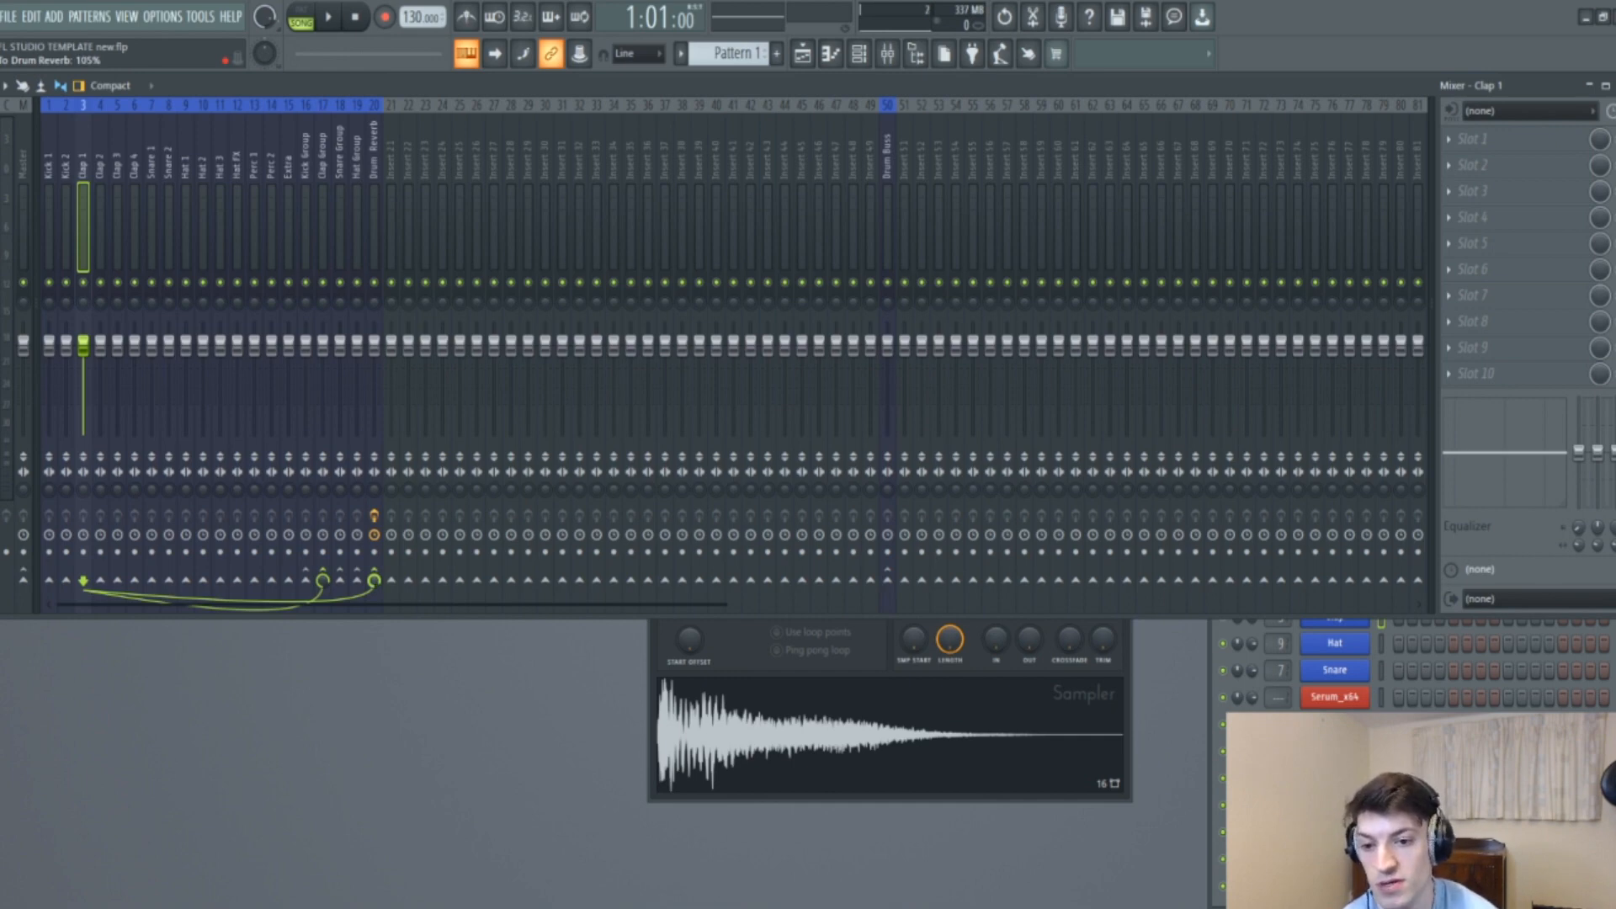
click(918, 732)
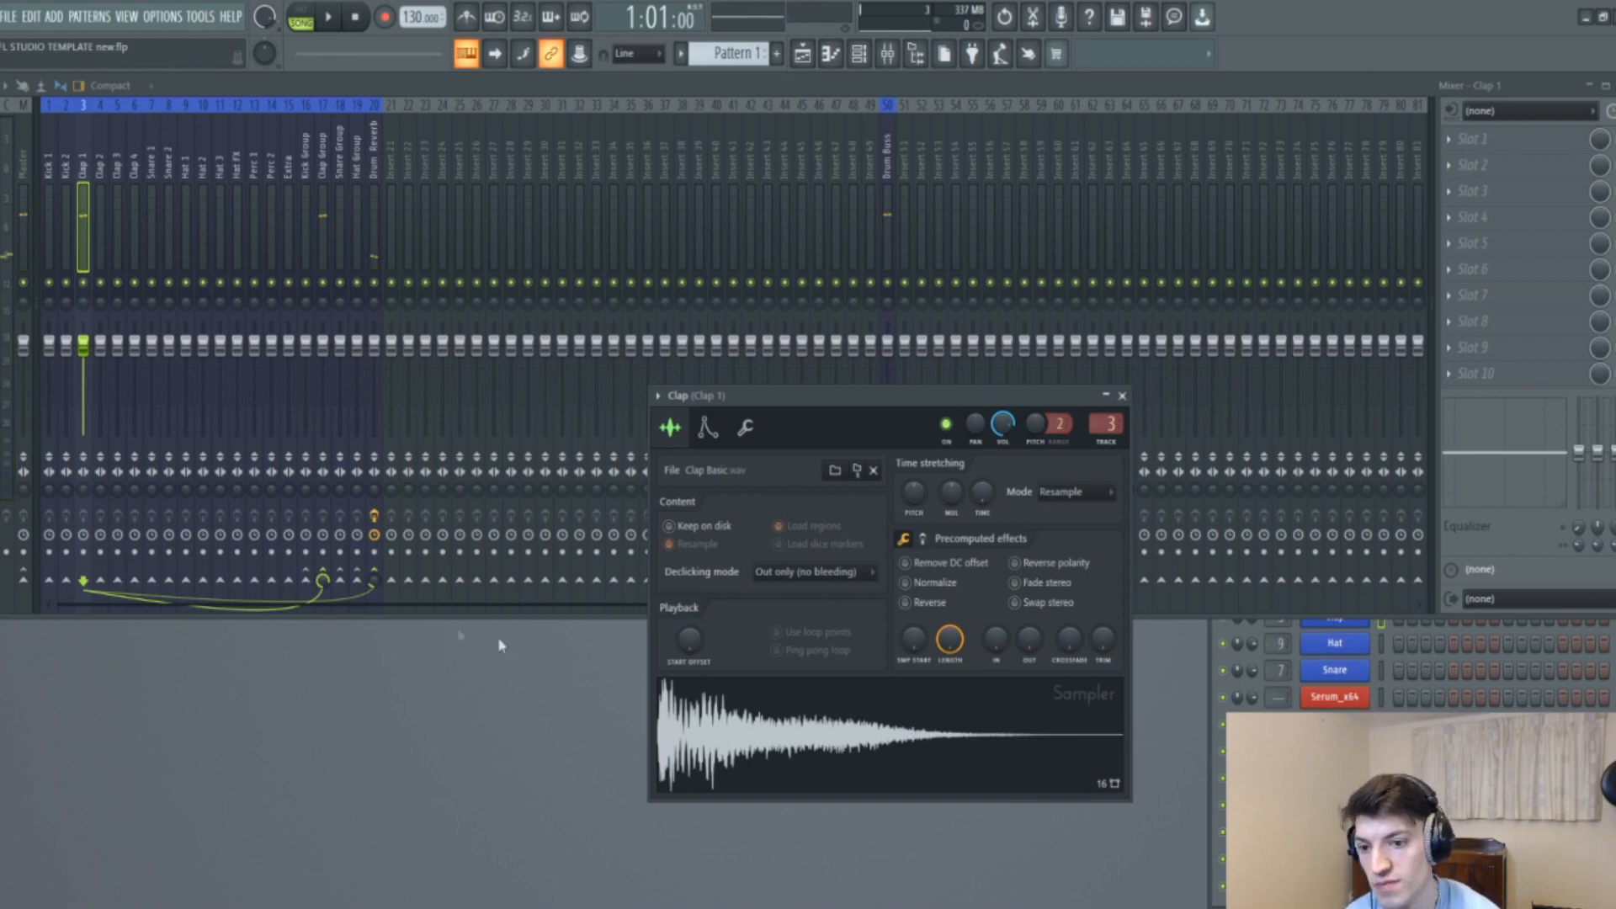
drag(374, 581, 375, 560)
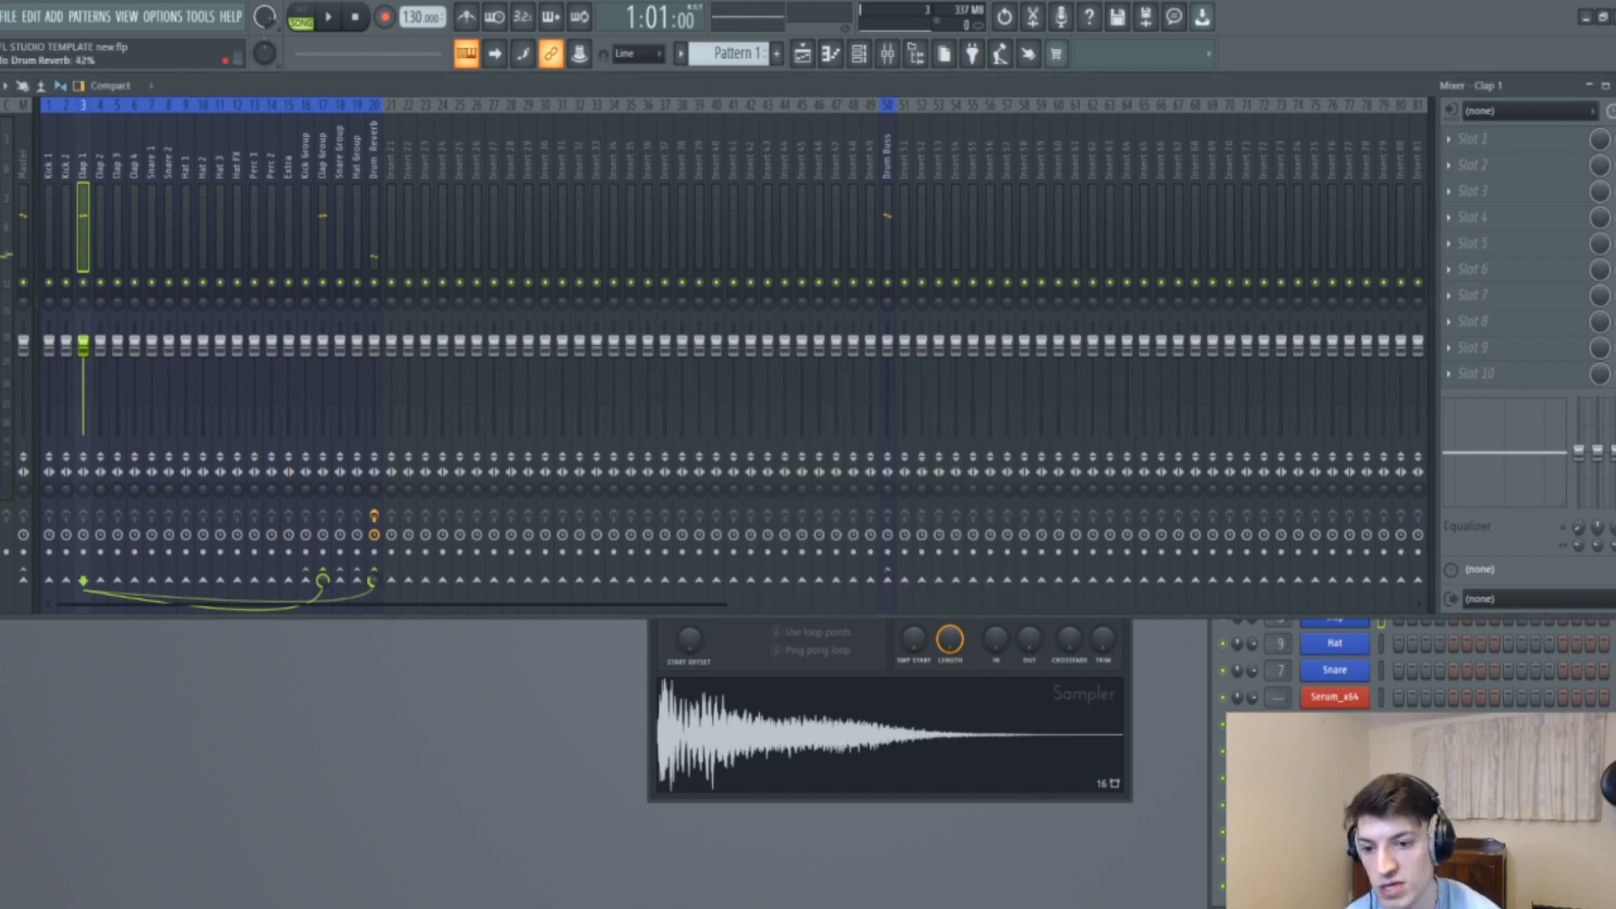
click(827, 768)
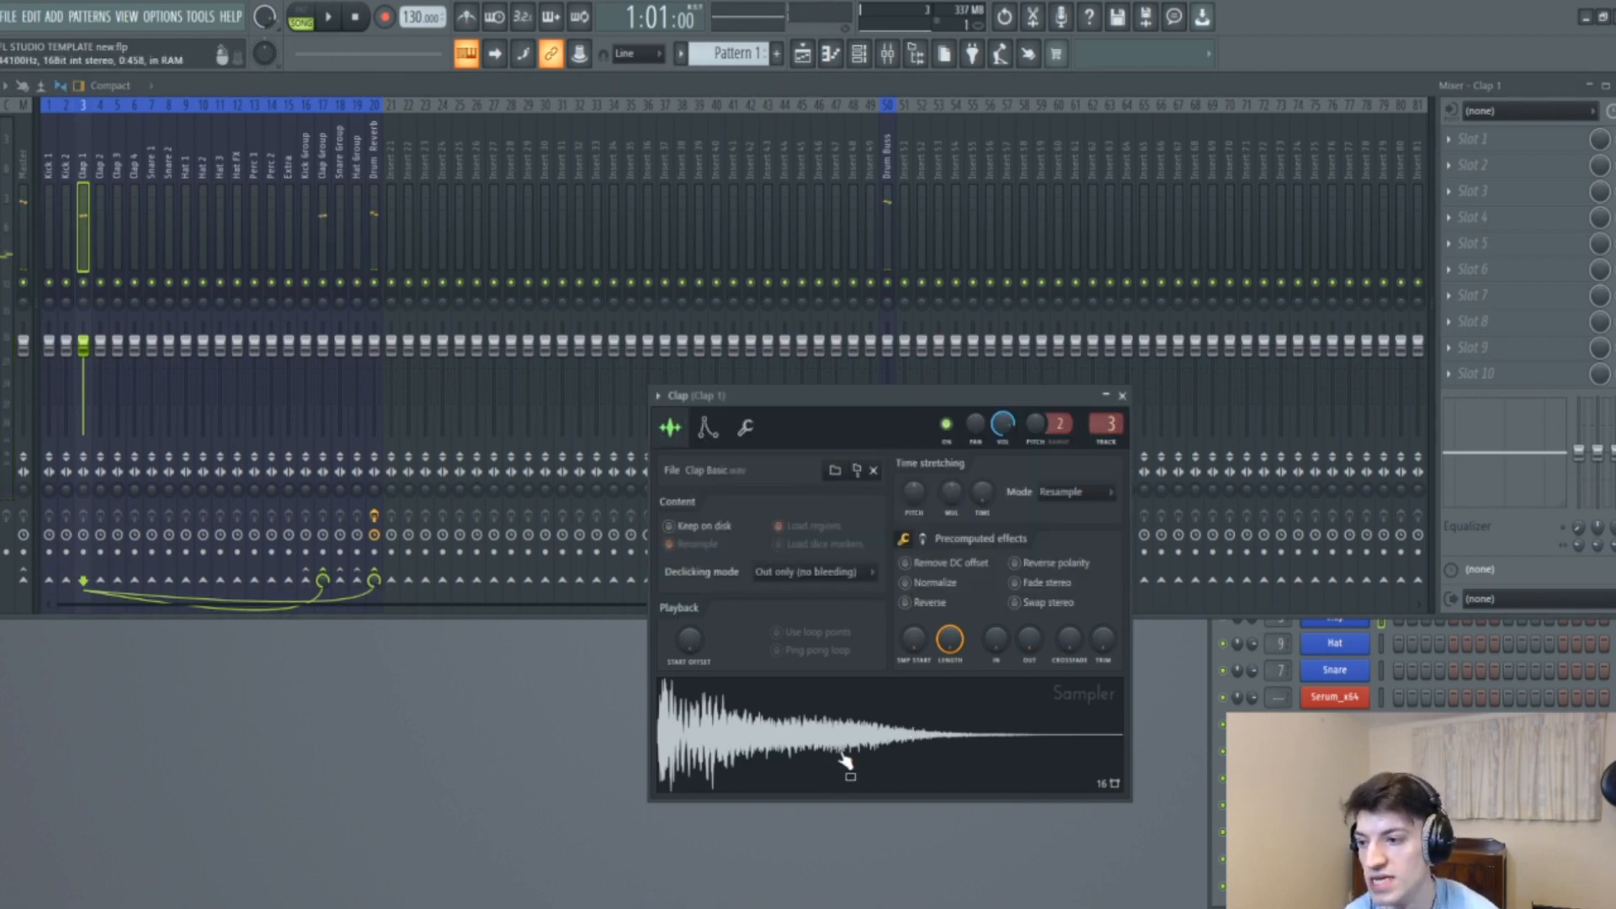
click(831, 735)
click(826, 736)
key(Escape)
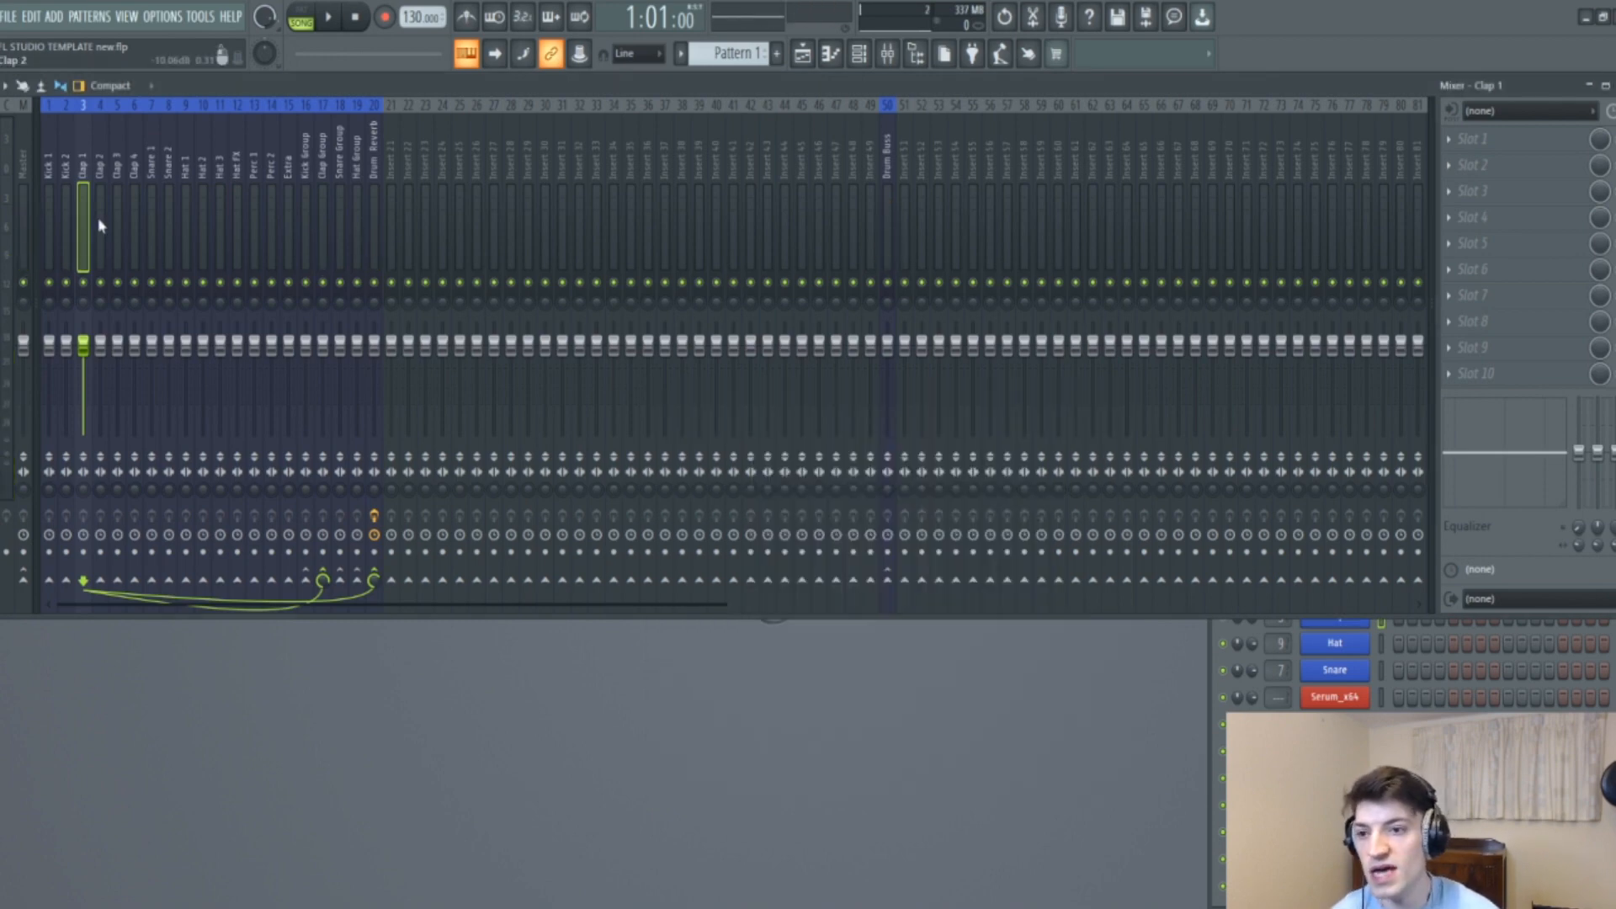
Send the Snare 1 mixer track to Drum Reverb at about 72%.
click(152, 221)
click(171, 217)
mouse_move(176, 210)
mouse_down()
mouse_move(142, 207)
mouse_move(153, 214)
mouse_up()
click(377, 591)
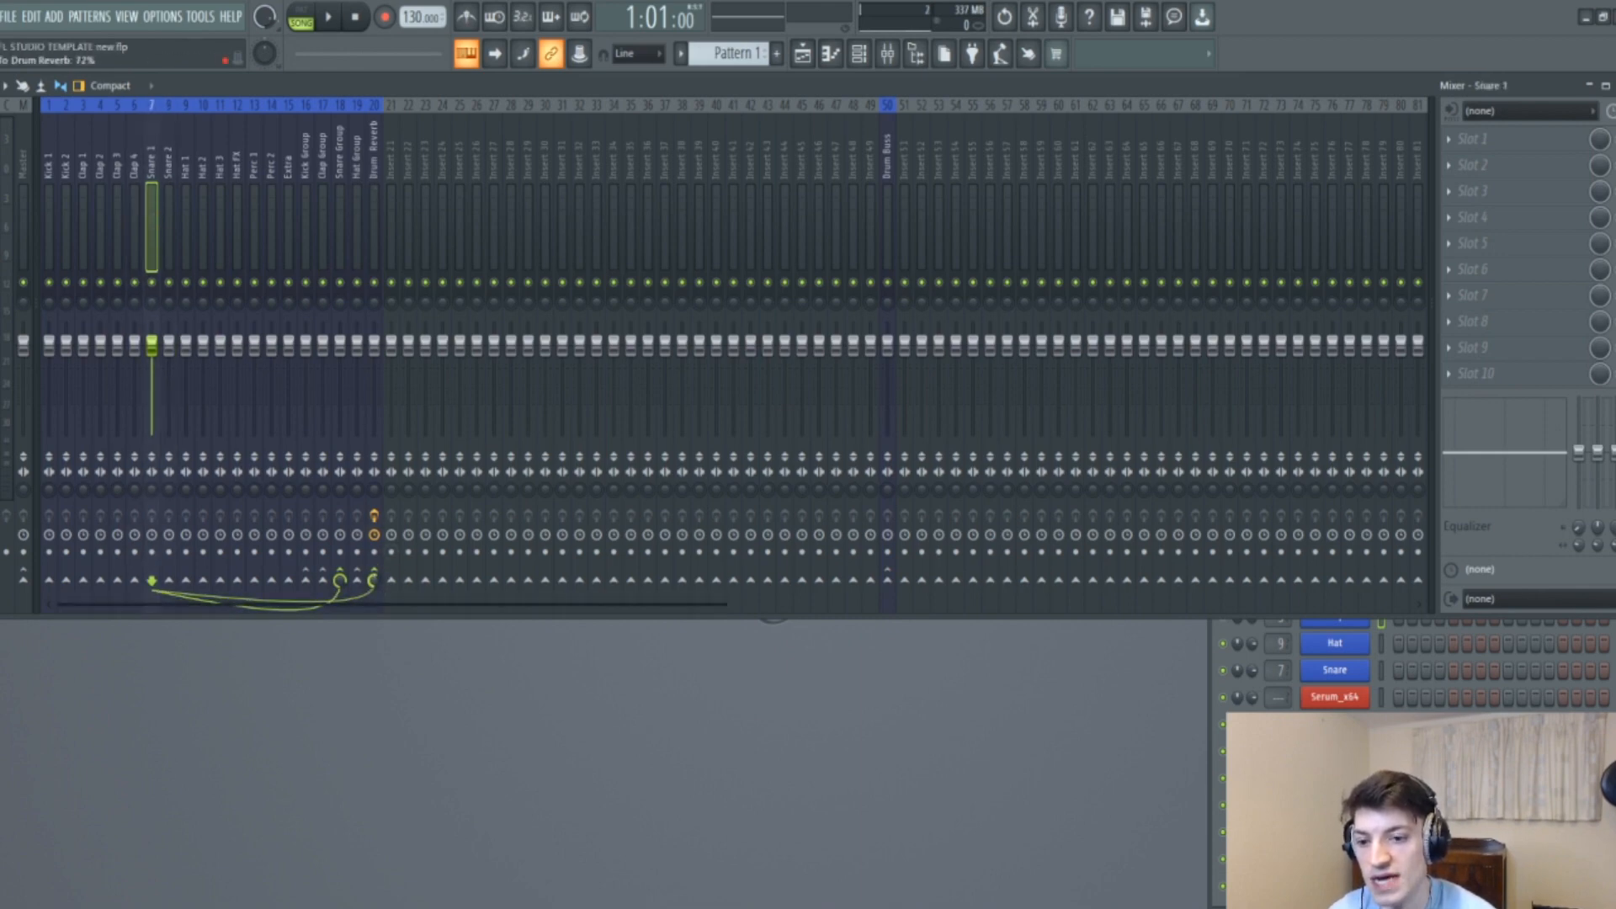
Send the Hat 1 mixer track to Drum Reverb at about 20% and recheck the Clap 1 routing.
click(202, 226)
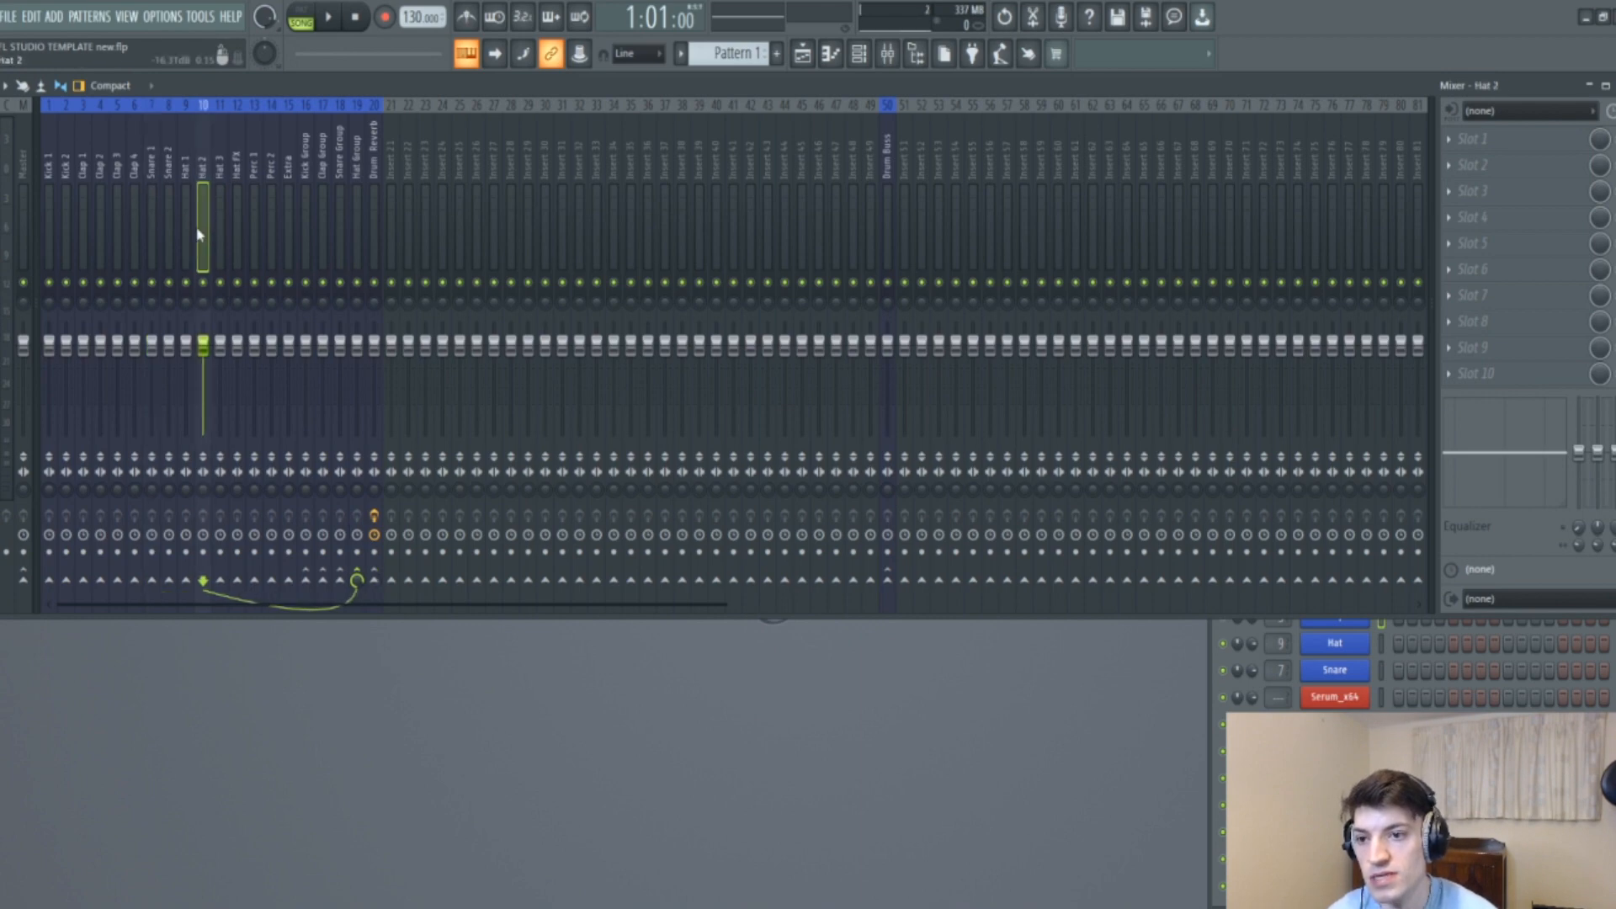
click(191, 268)
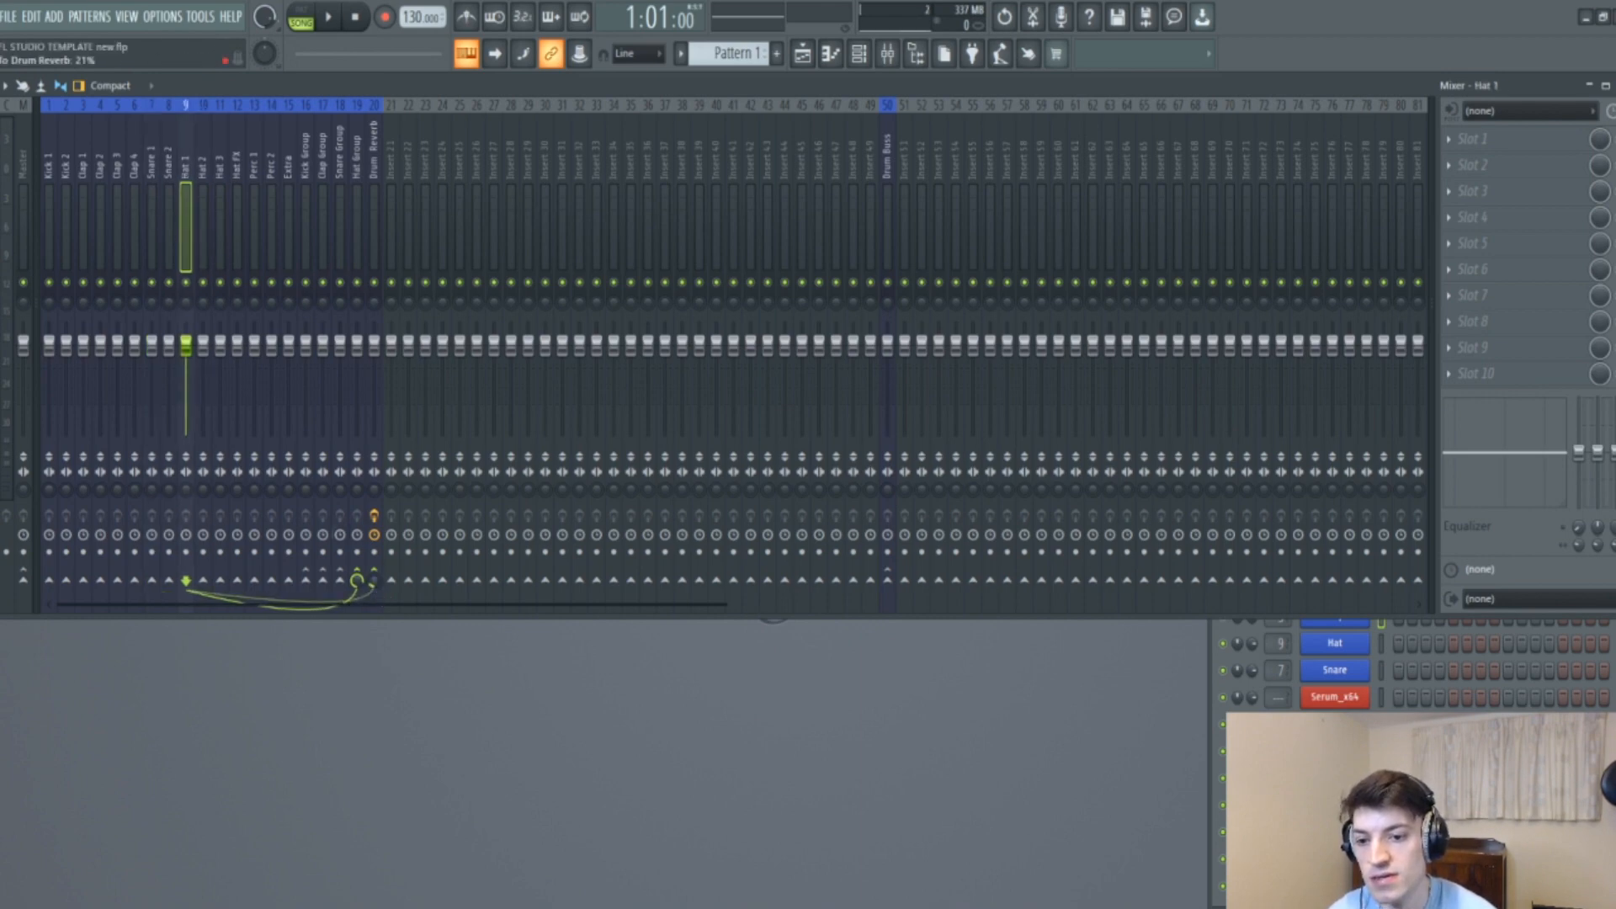
click(271, 227)
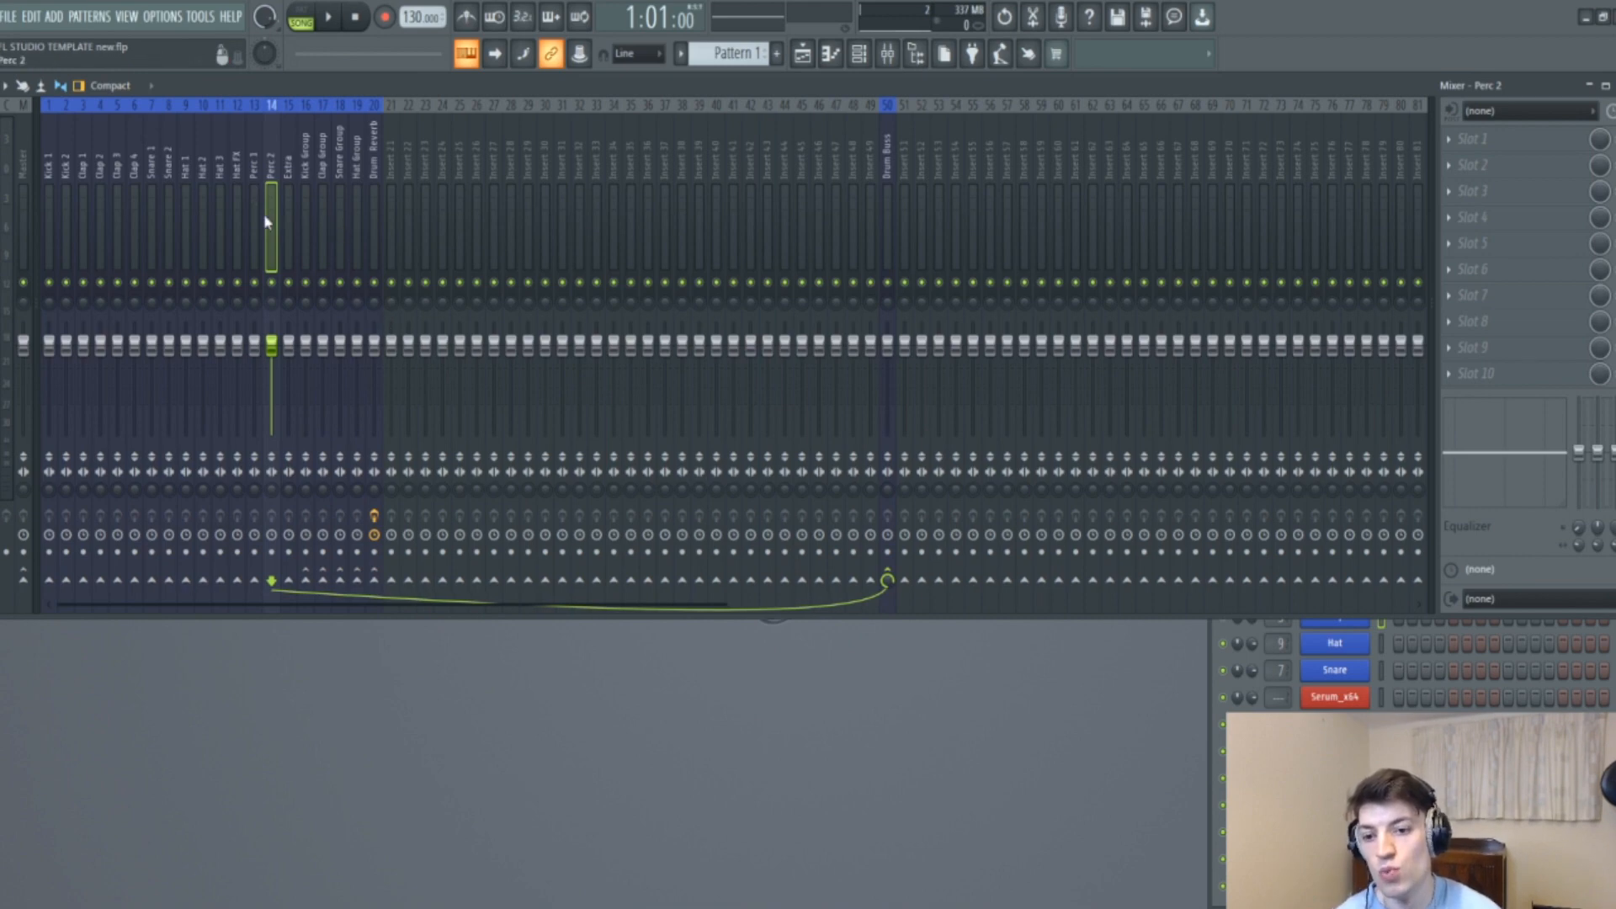
click(191, 213)
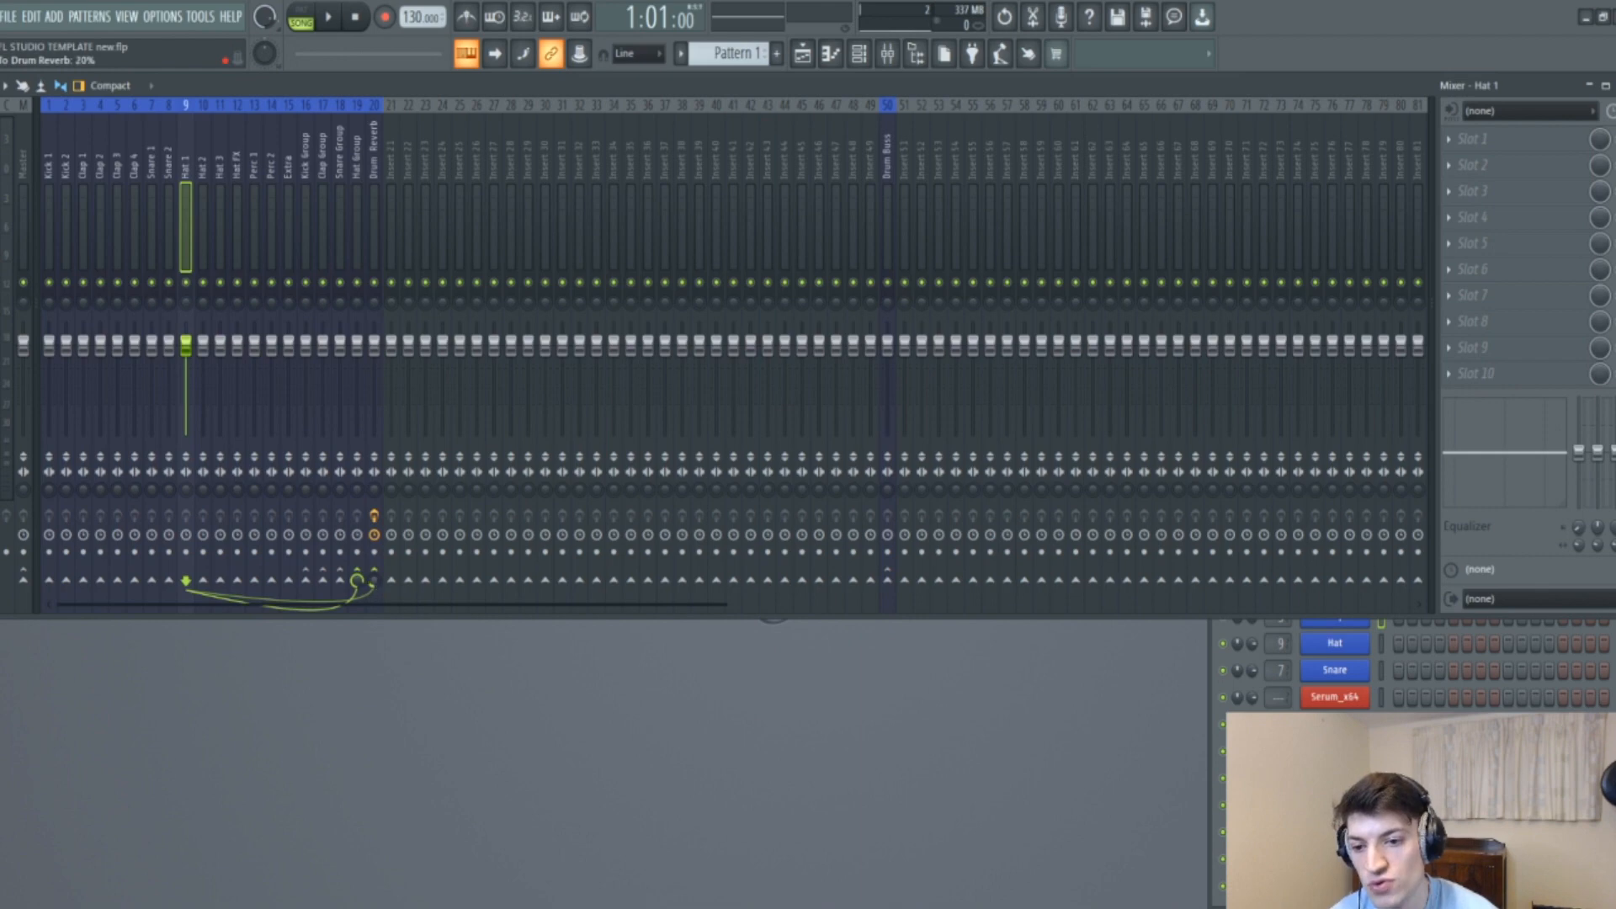
click(83, 225)
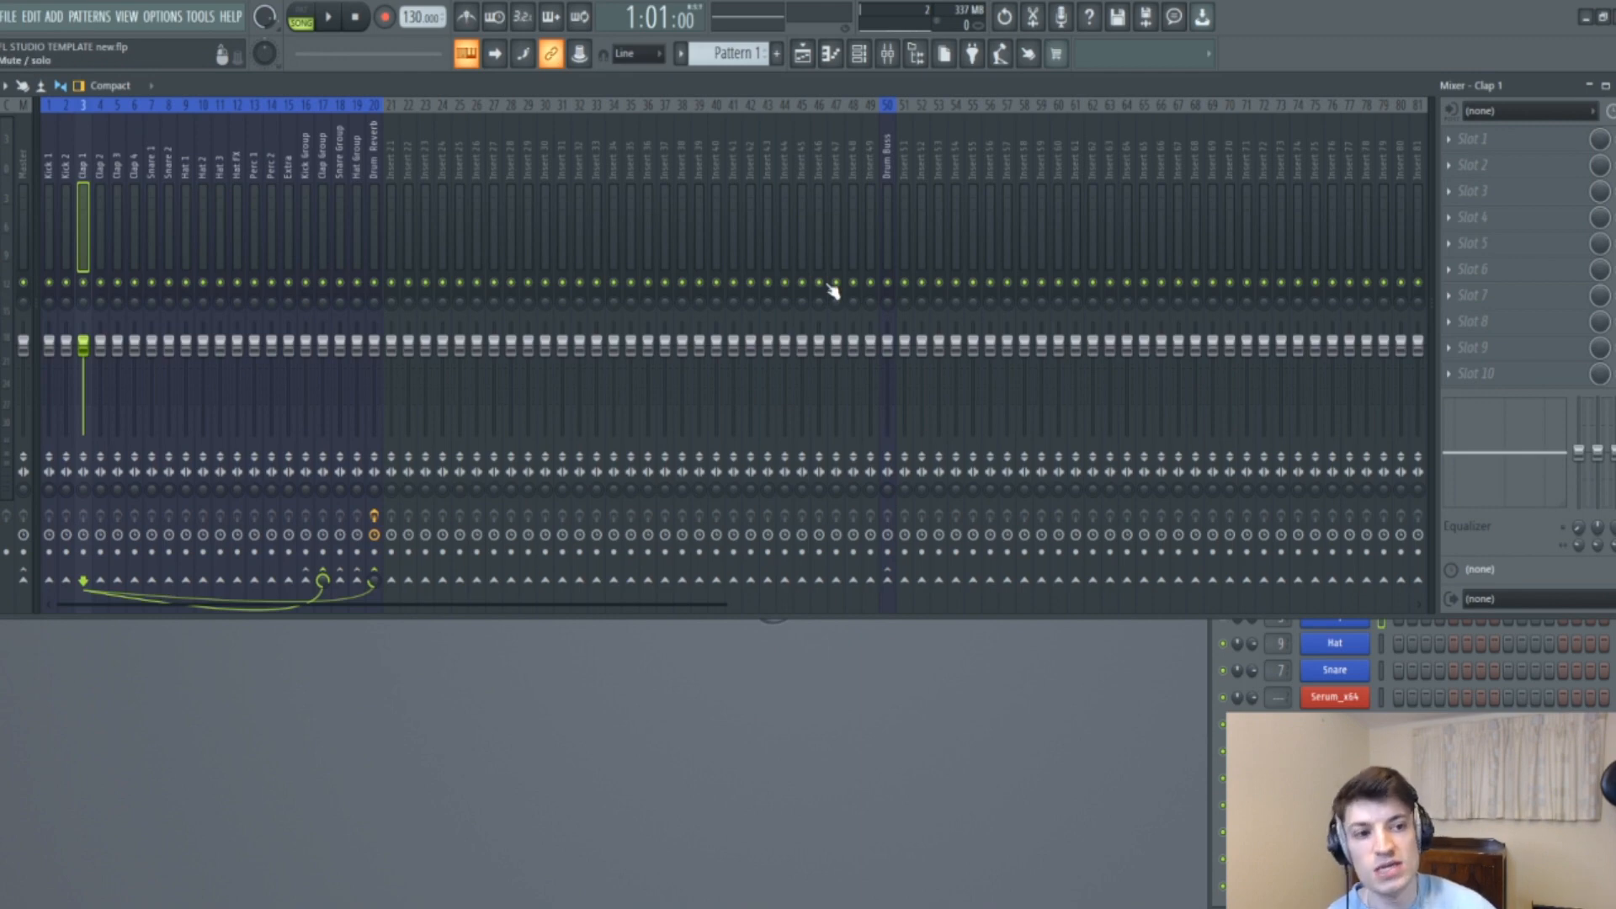
Select mixer insert 21, bring the channel rack forward, and place it below the mixer's first tracks.
click(909, 198)
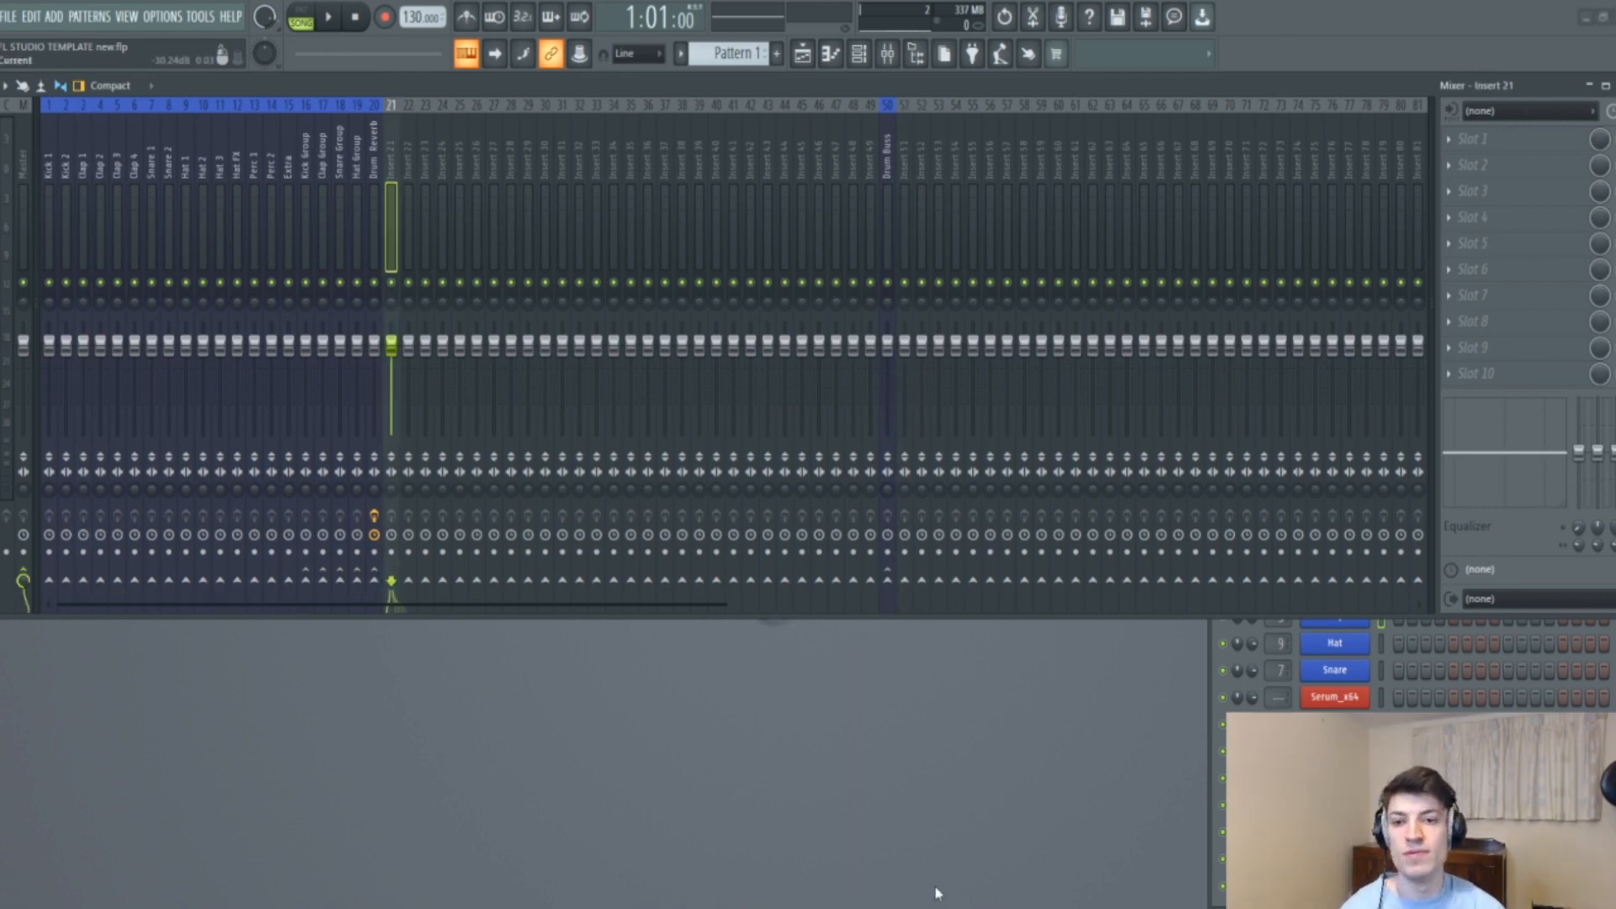
click(1208, 725)
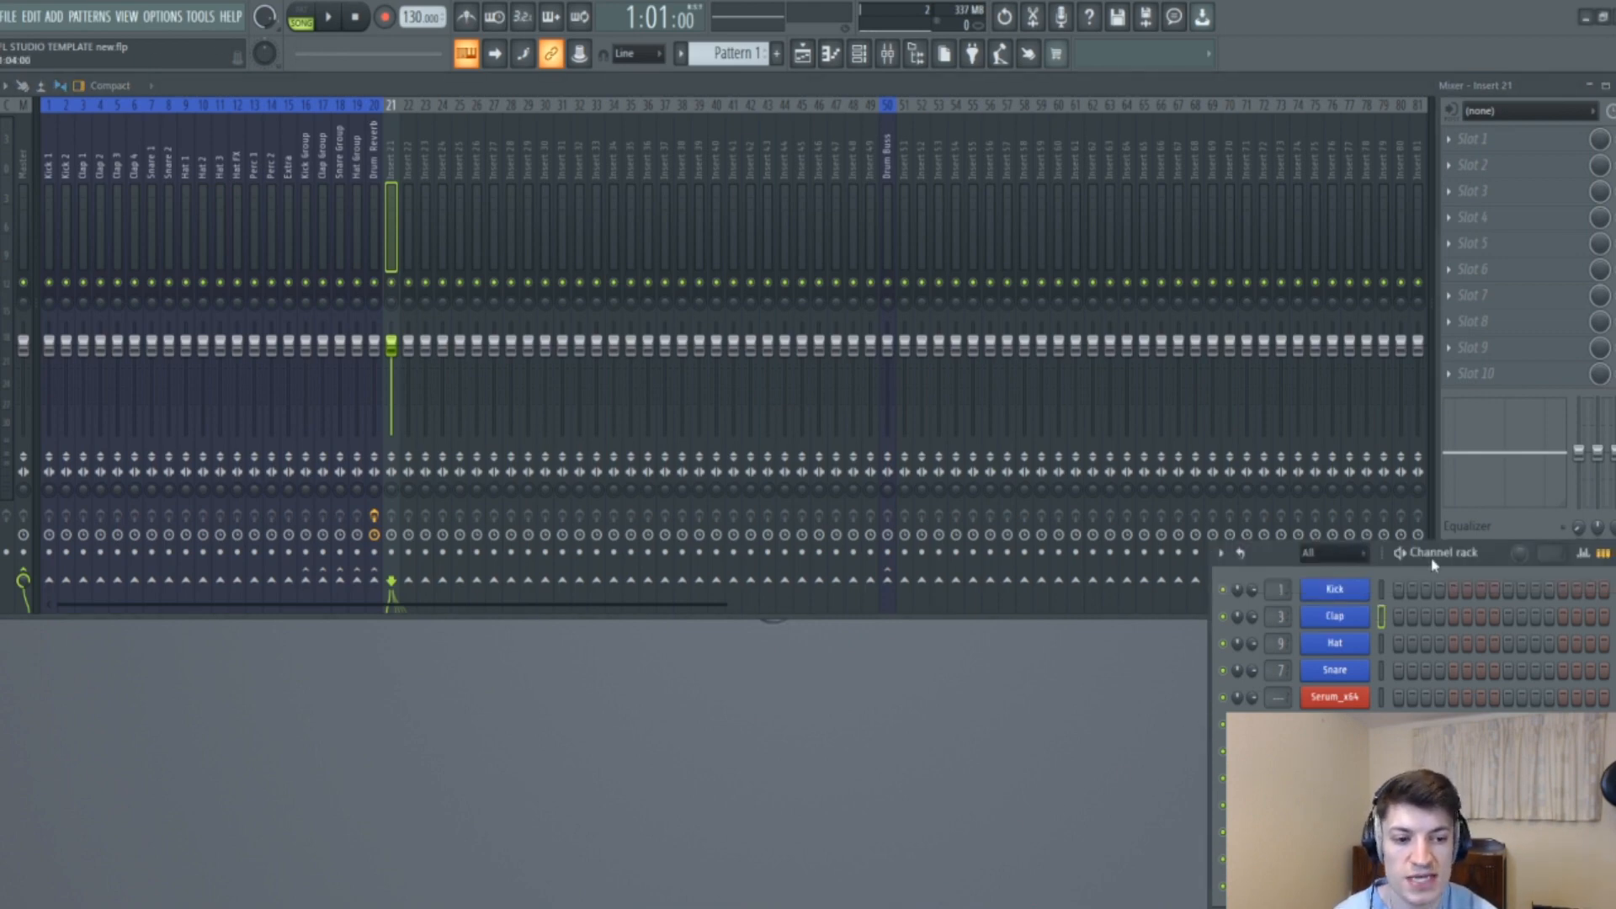
drag(1281, 554, 696, 379)
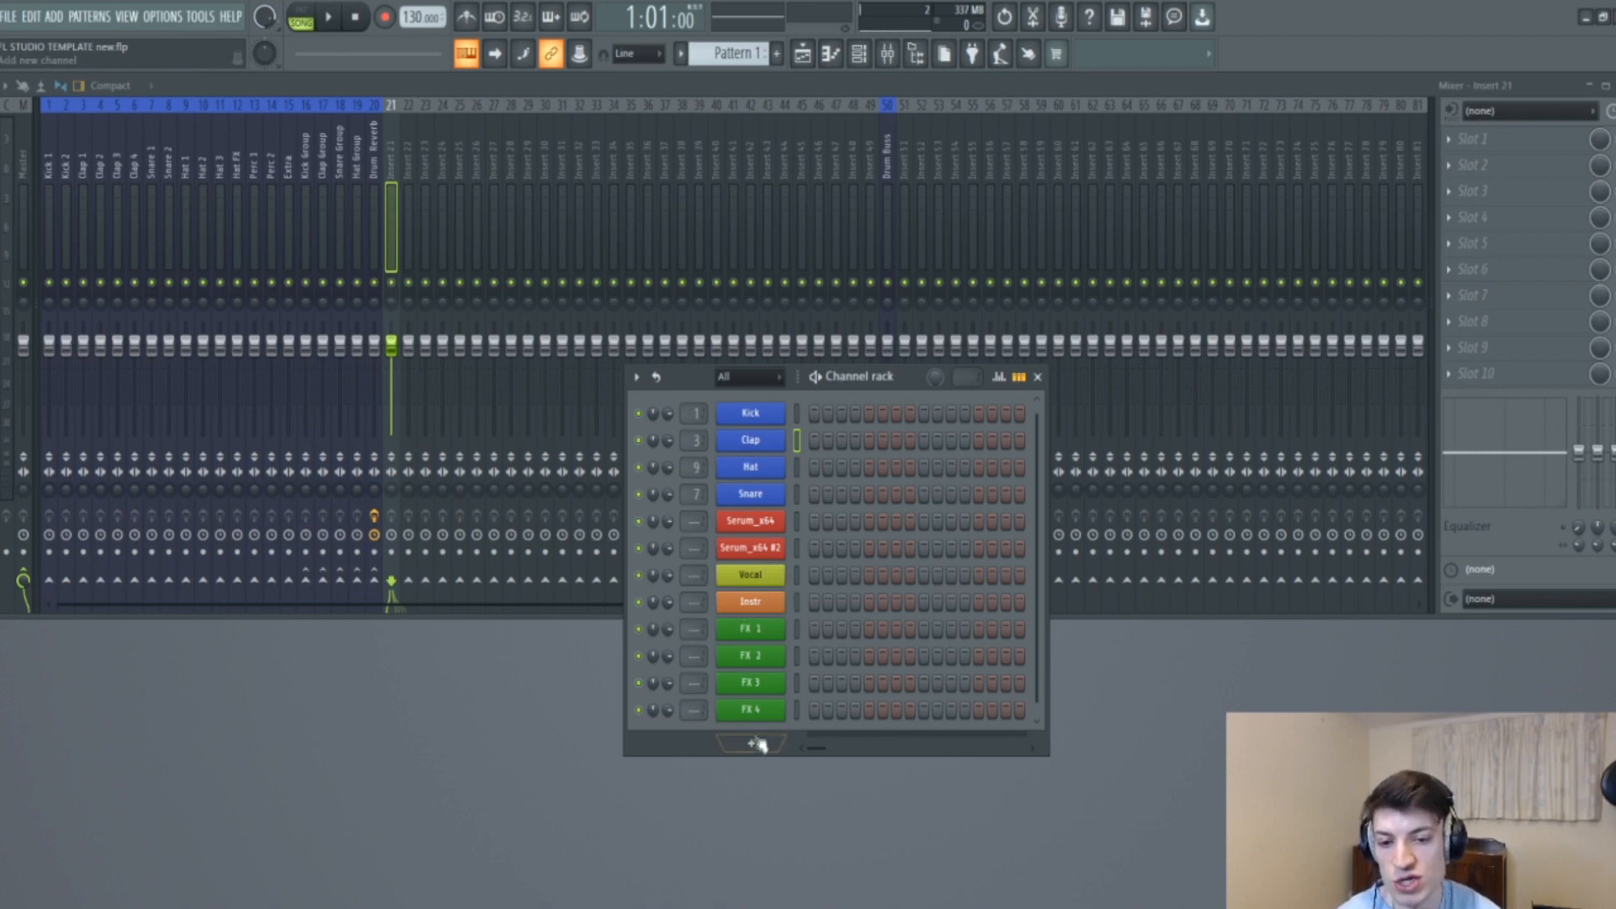
drag(708, 375, 66, 628)
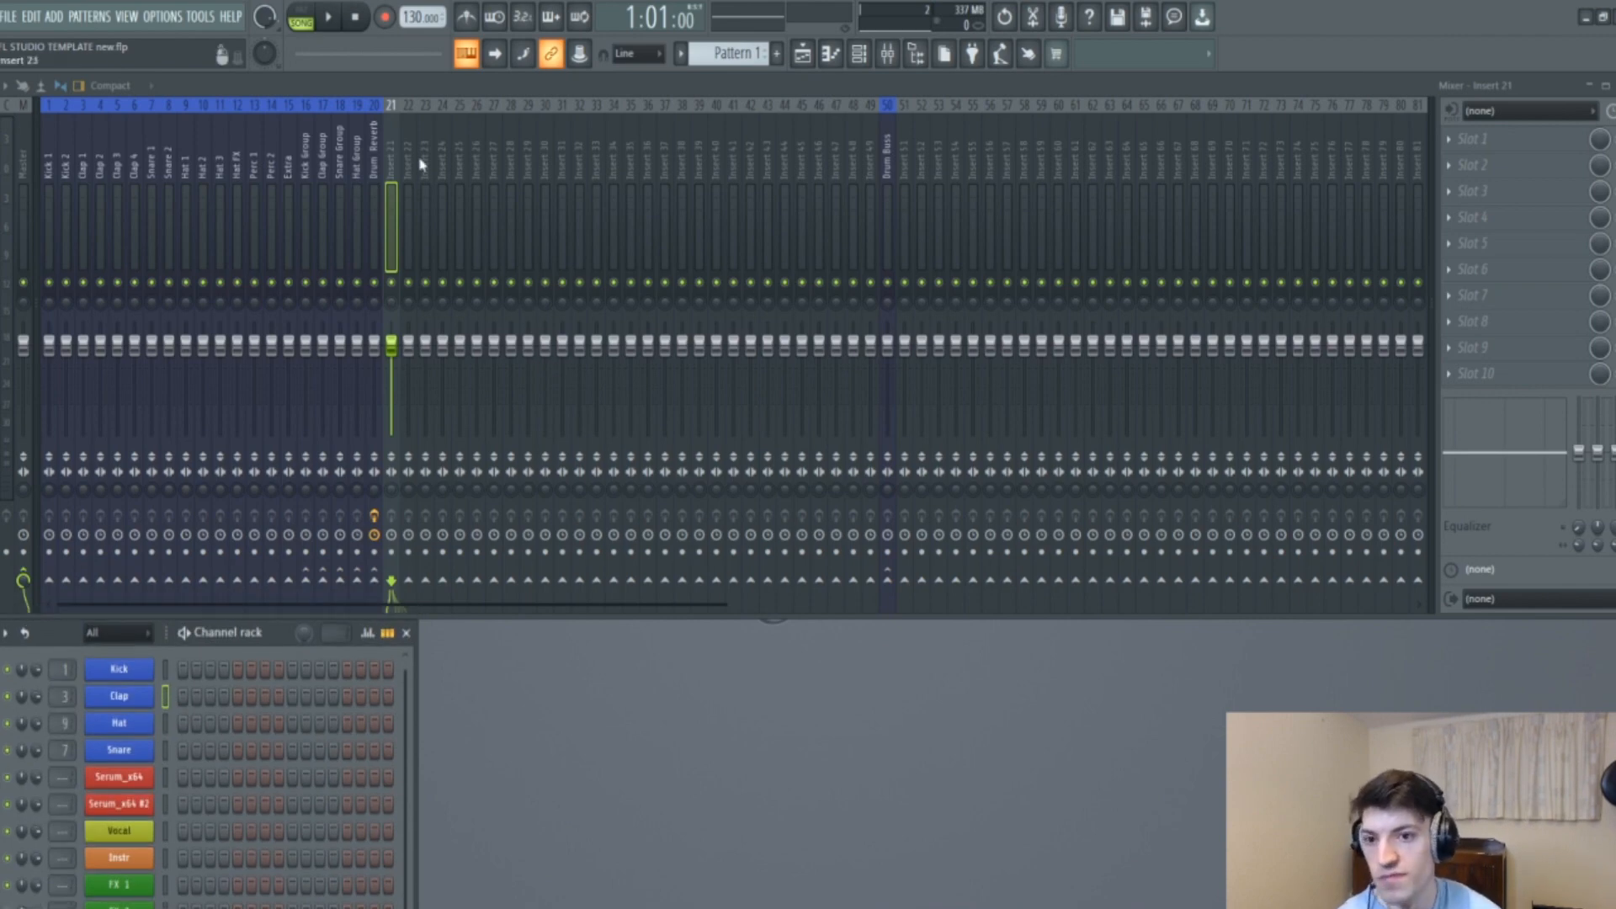
Rename mixer insert 21 to Bass 1 and color it red.
right_click(397, 156)
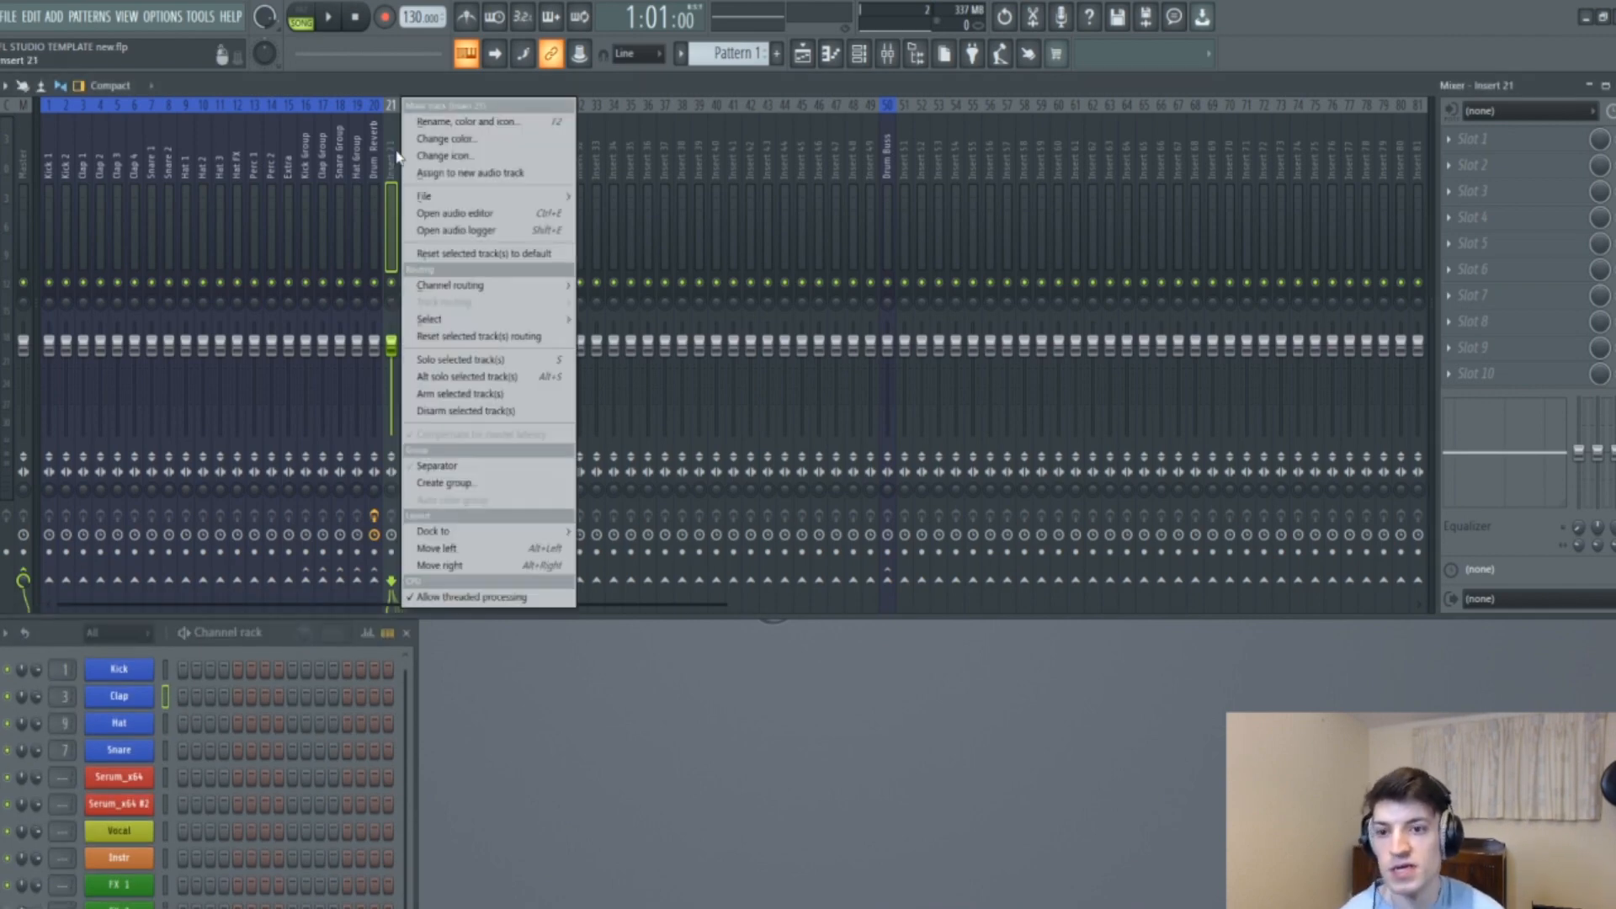
click(455, 122)
text(Bass 1)
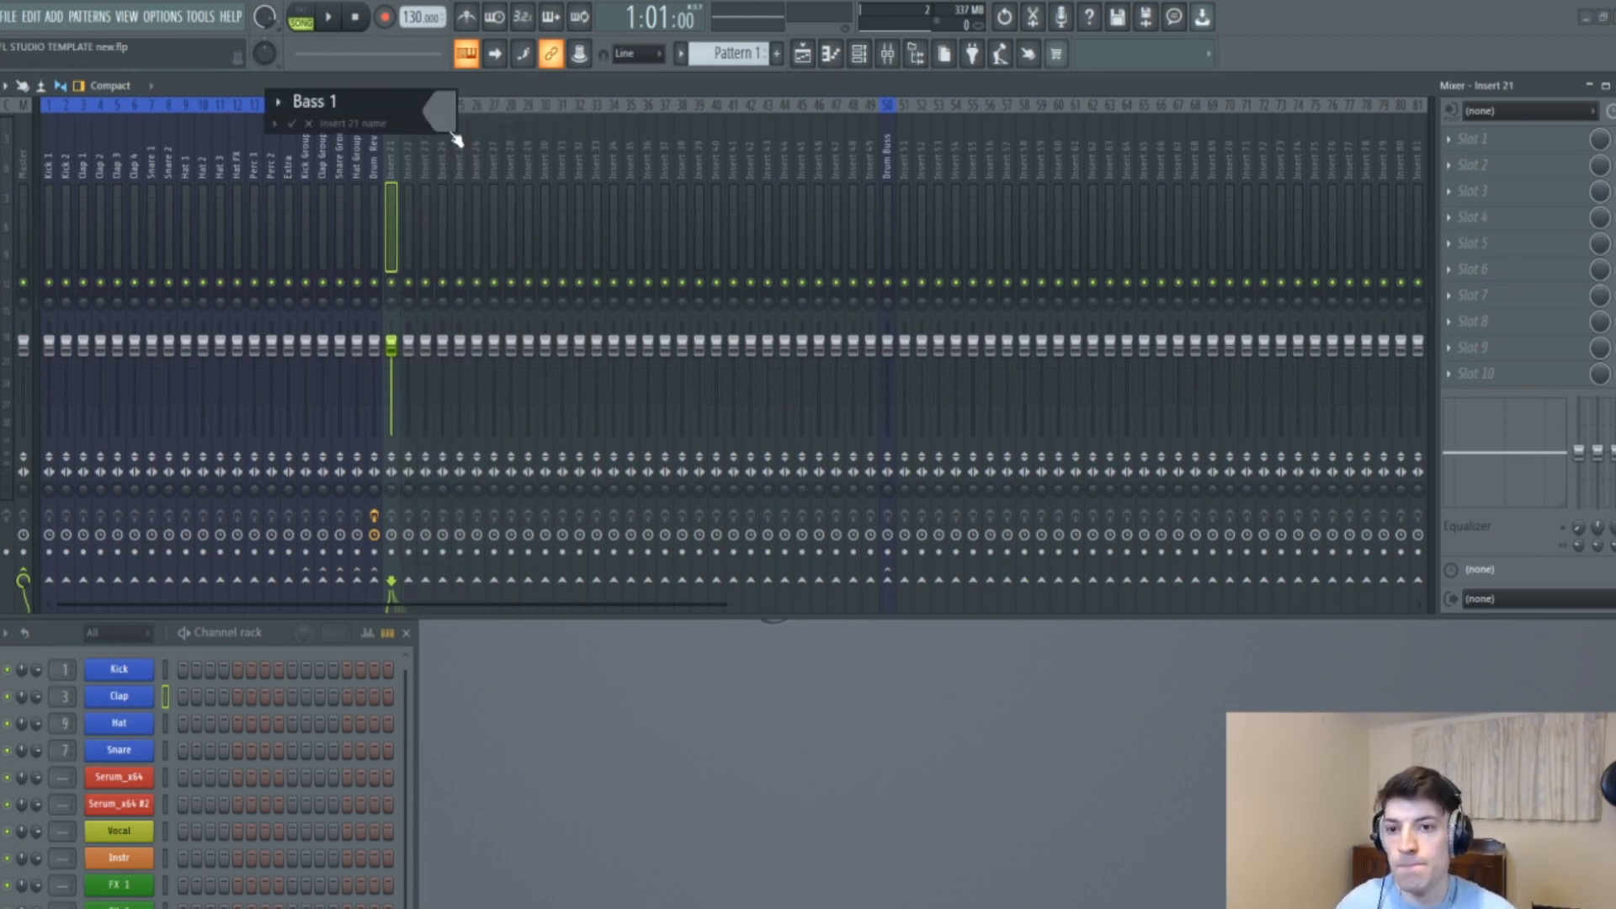
click(456, 139)
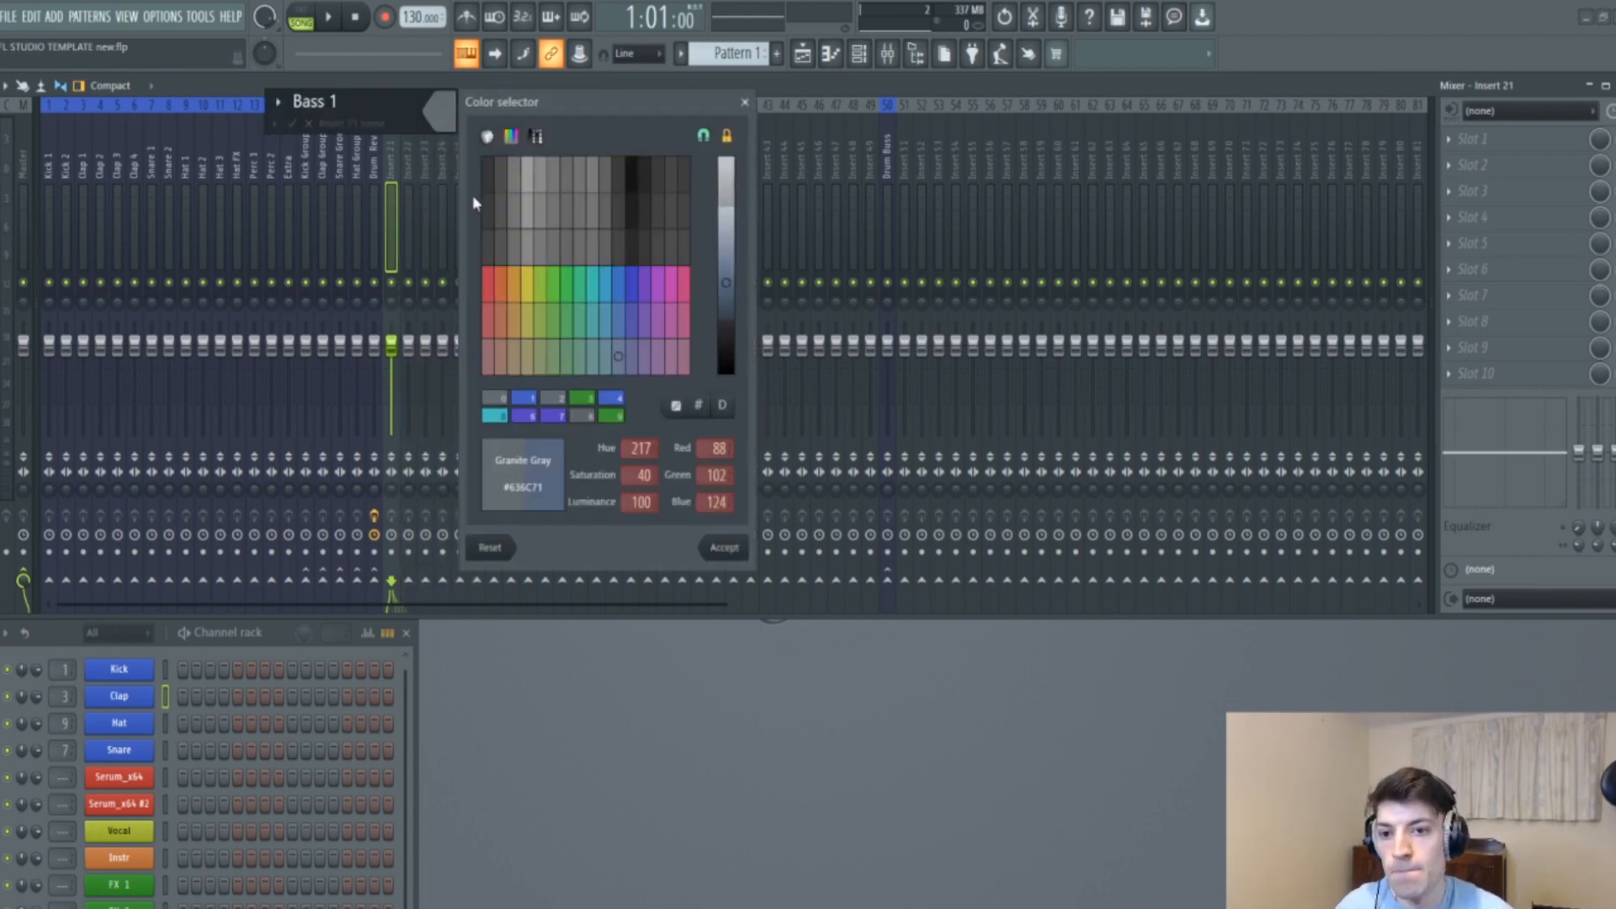
click(496, 305)
click(734, 551)
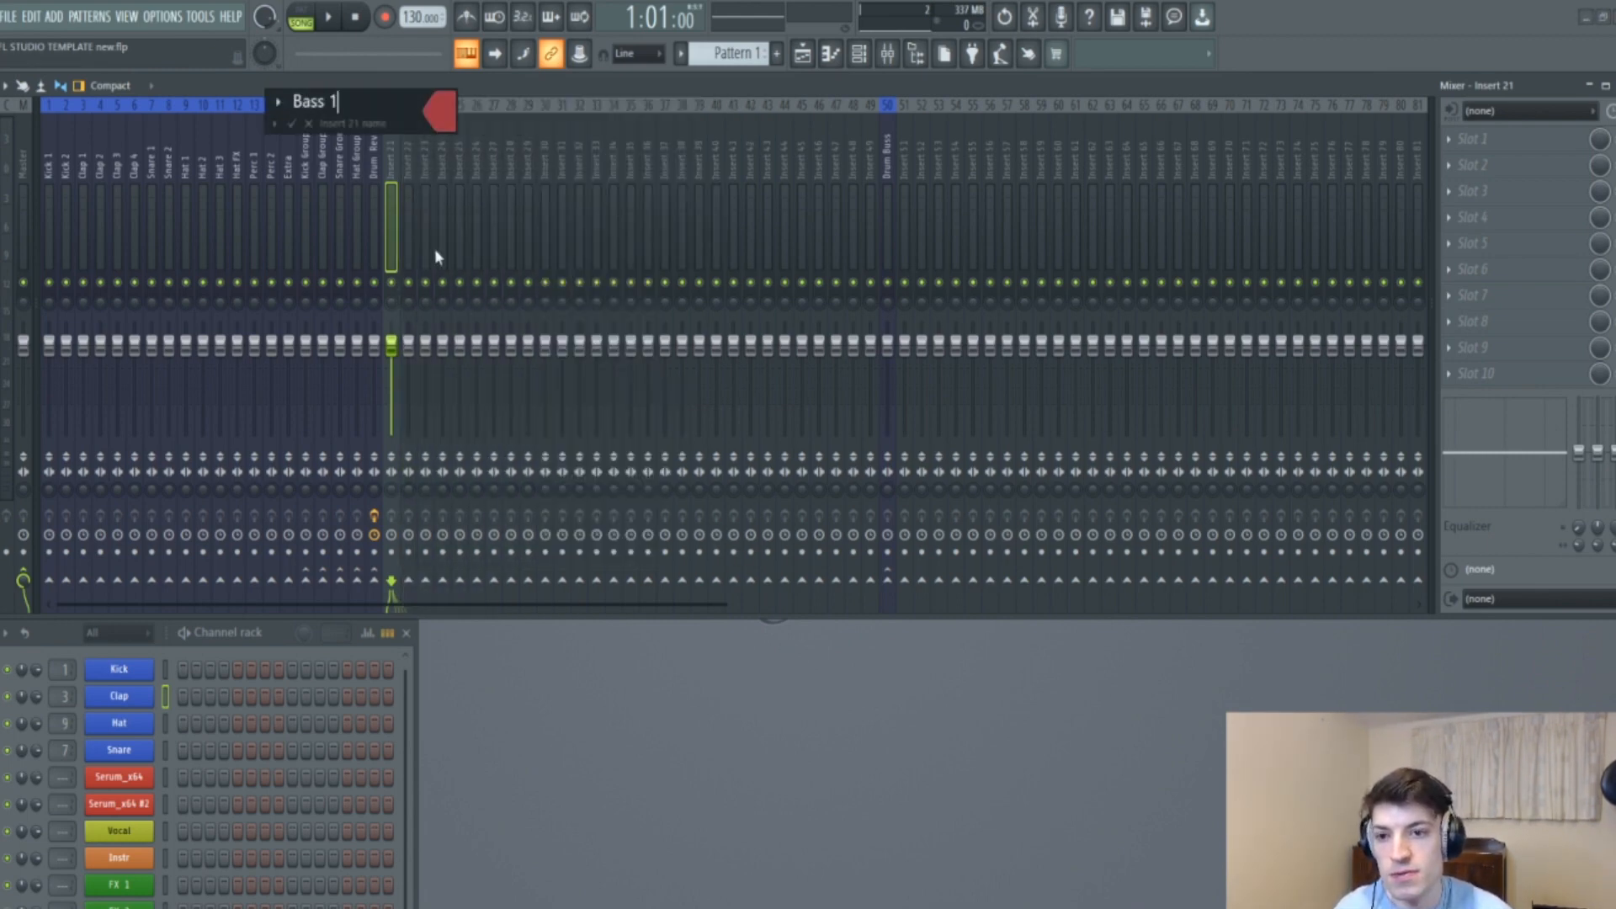
text(ass 1)
key(Return)
Rename mixer insert 22 to Bass 2 and give it the red bass color.
right_click(421, 130)
right_click(411, 131)
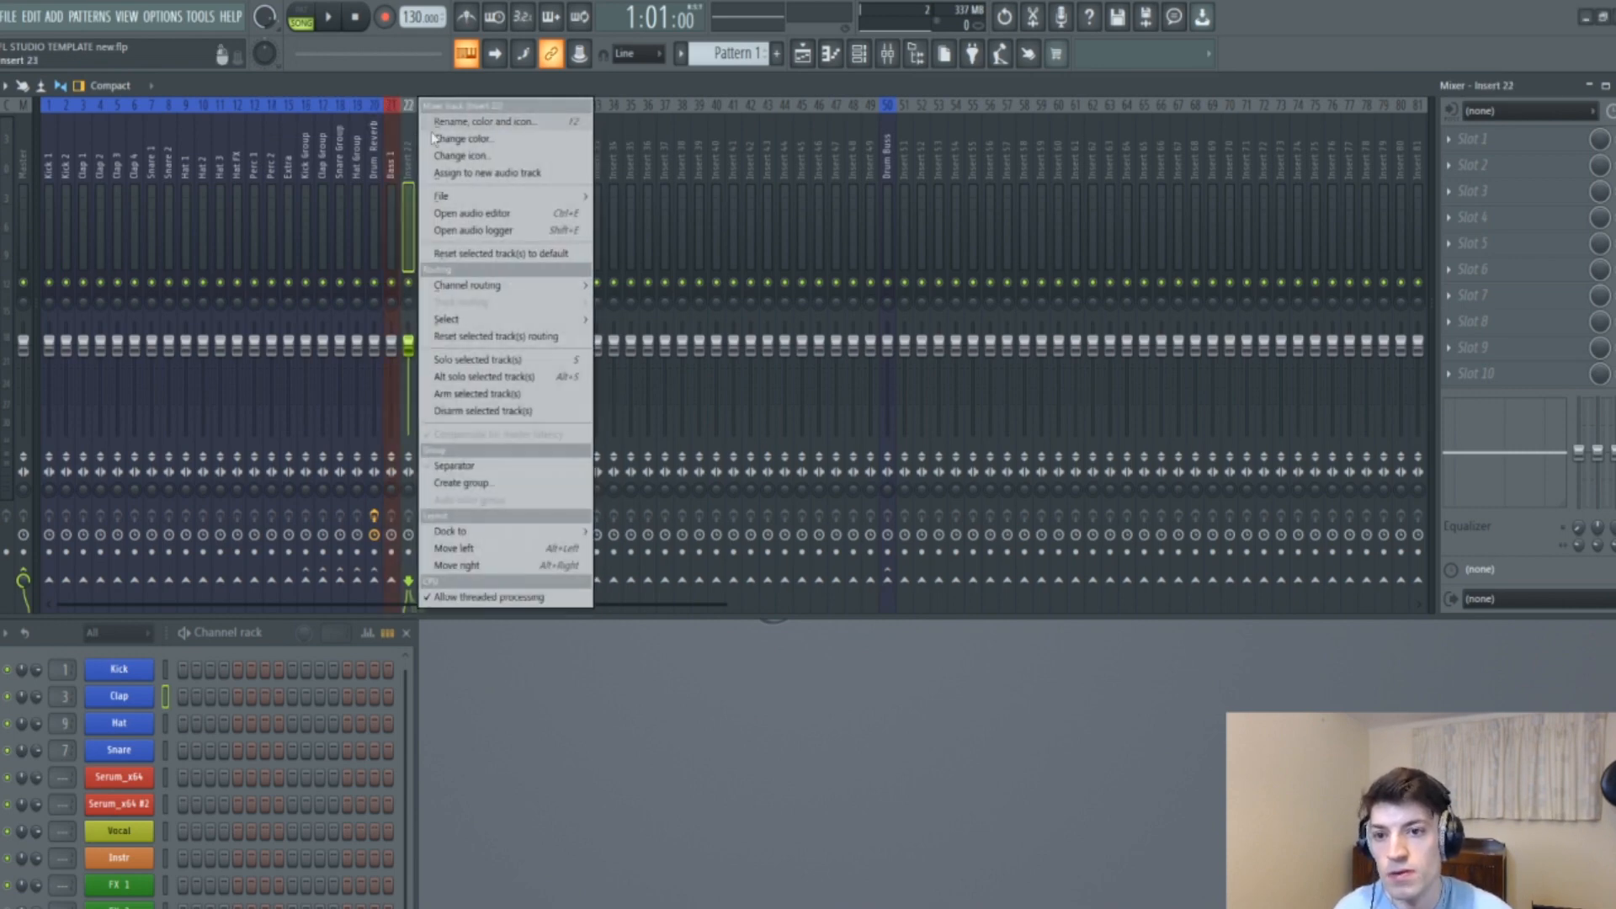
click(465, 126)
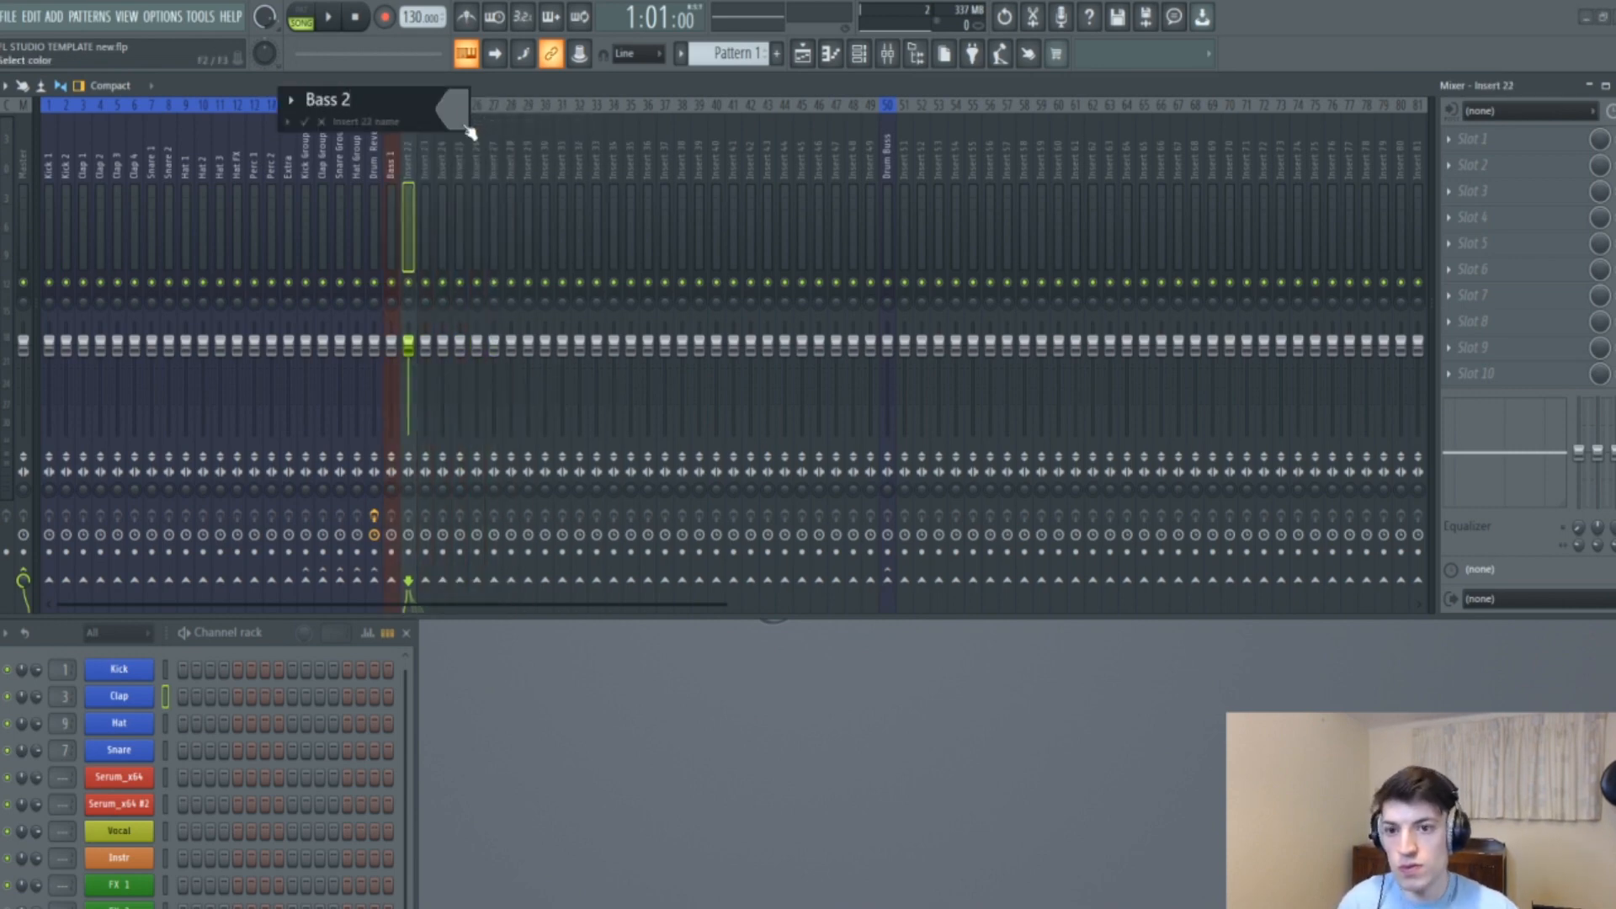
text(Bass 2)
click(469, 133)
double_click(503, 286)
key(Return)
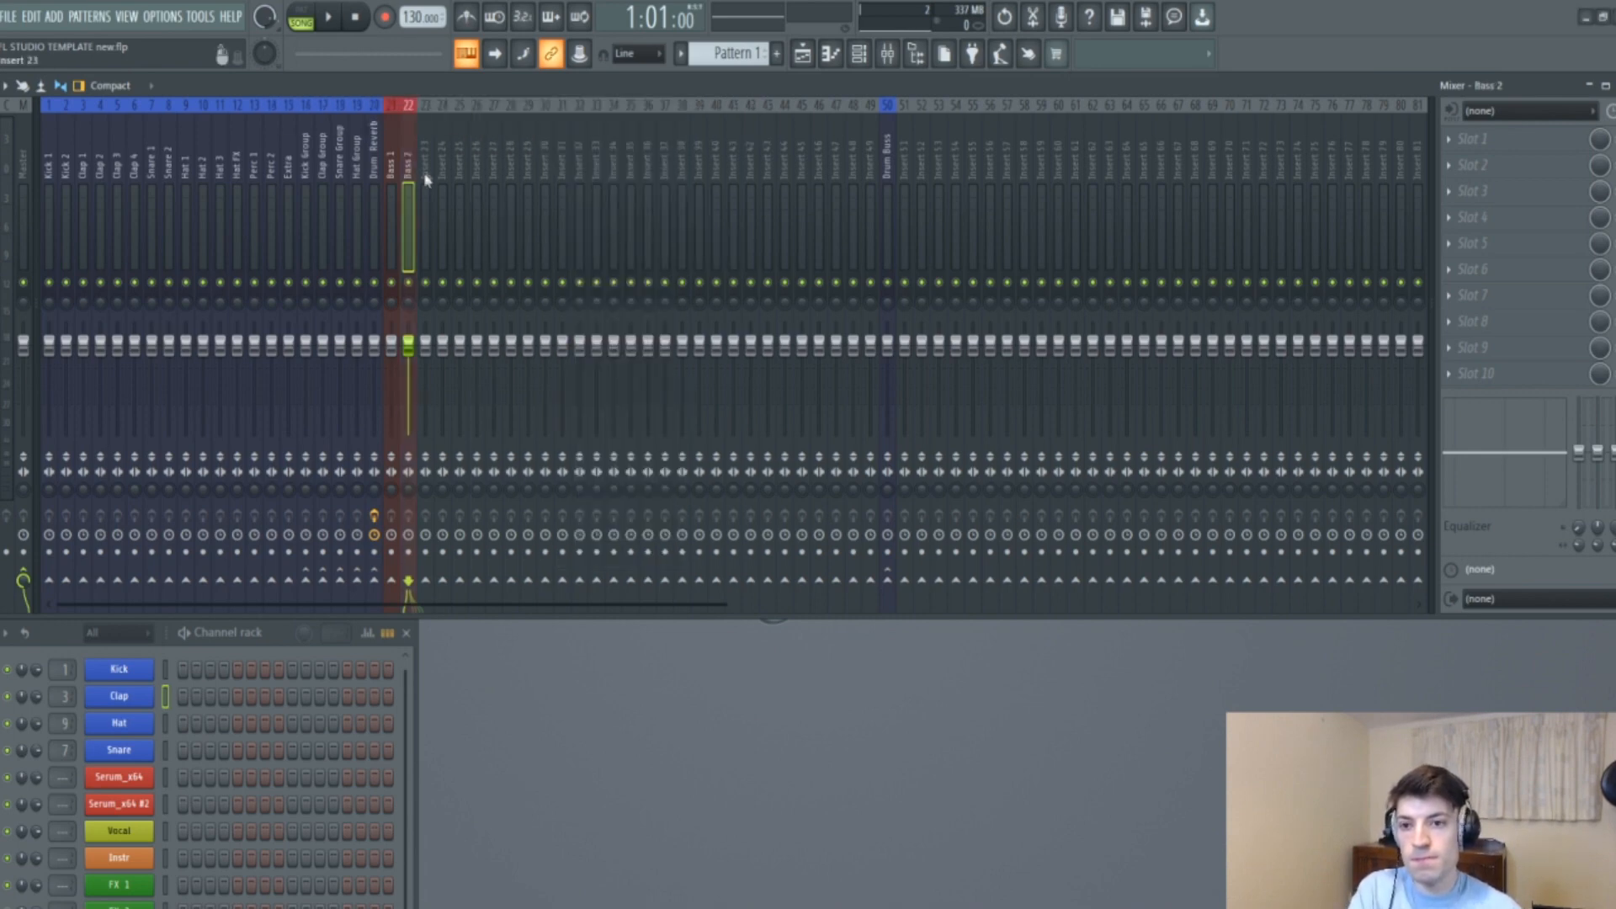
Rename mixer insert 23 to Bass 3 and color it red like the other bass tracks.
right_click(426, 179)
click(486, 126)
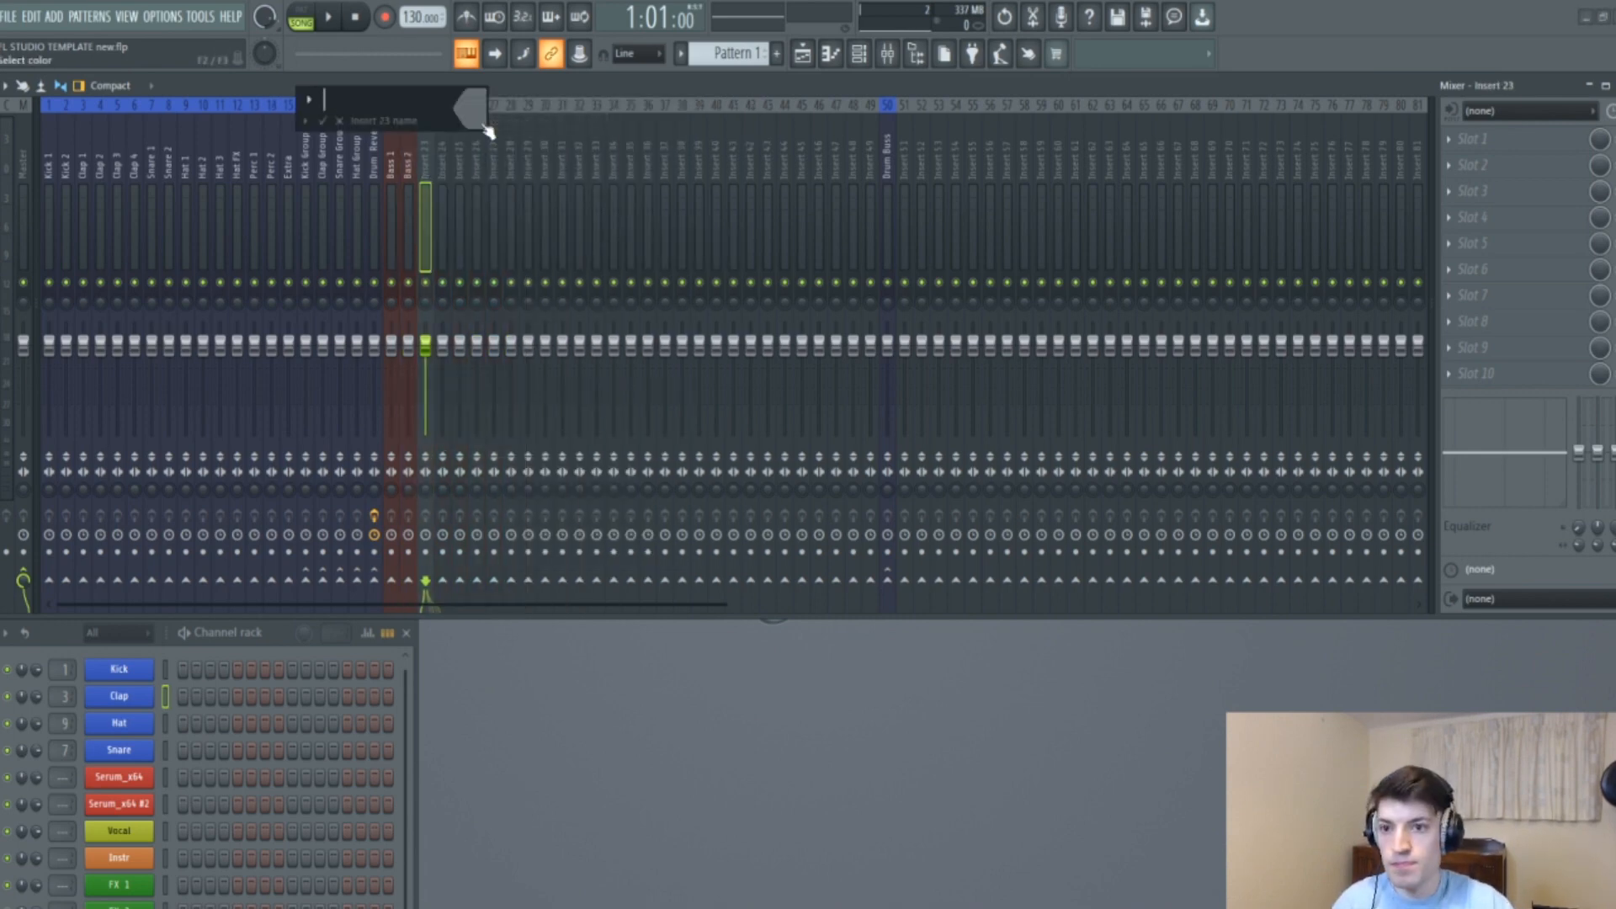
text(Bass 3)
click(486, 131)
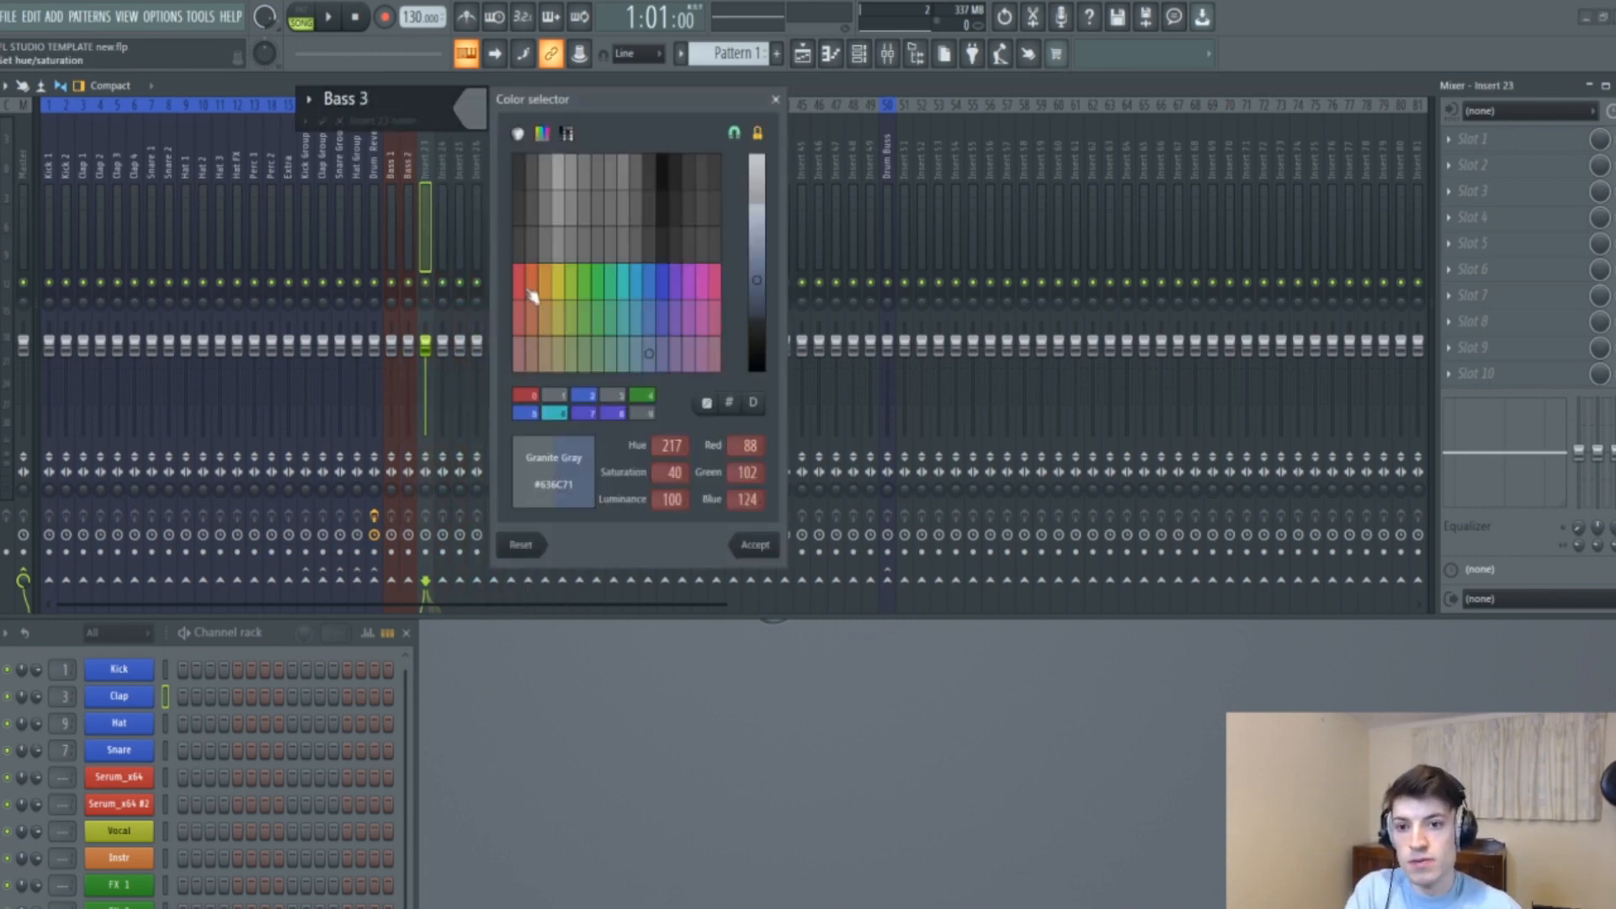
double_click(531, 291)
key(Return)
Rename mixer insert 24 to Bass 4 and color it red.
right_click(445, 187)
click(488, 125)
text(Bass 4)
click(505, 126)
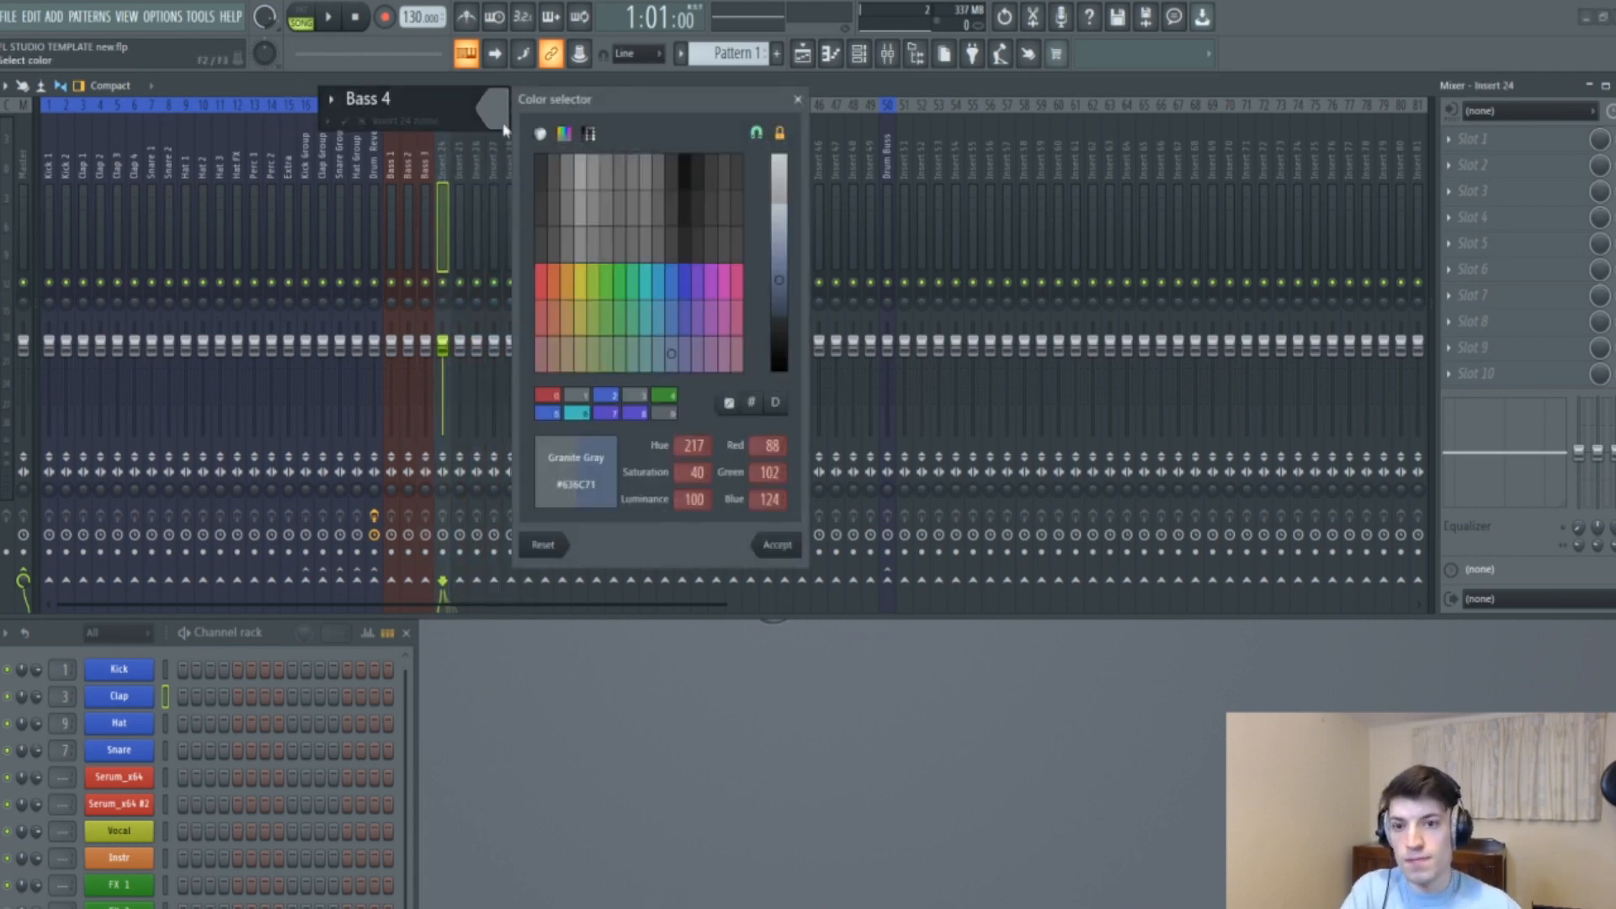
double_click(543, 278)
key(Return)
Rename mixer insert 25 to Bass 5 with the same red color.
right_click(460, 164)
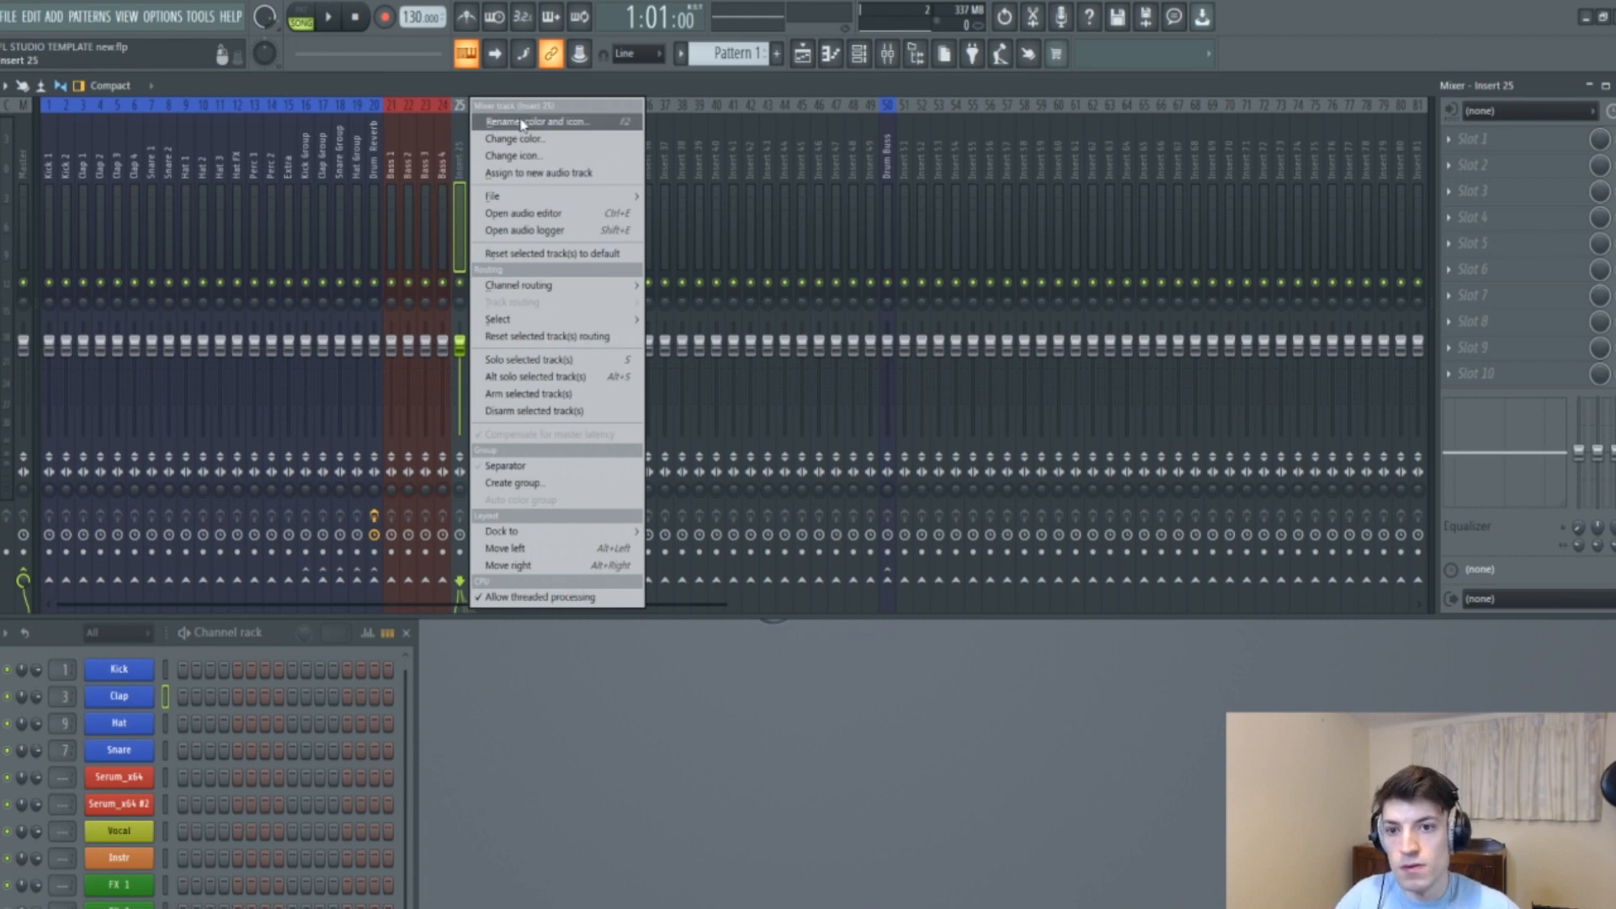
click(488, 125)
text(Bass 5)
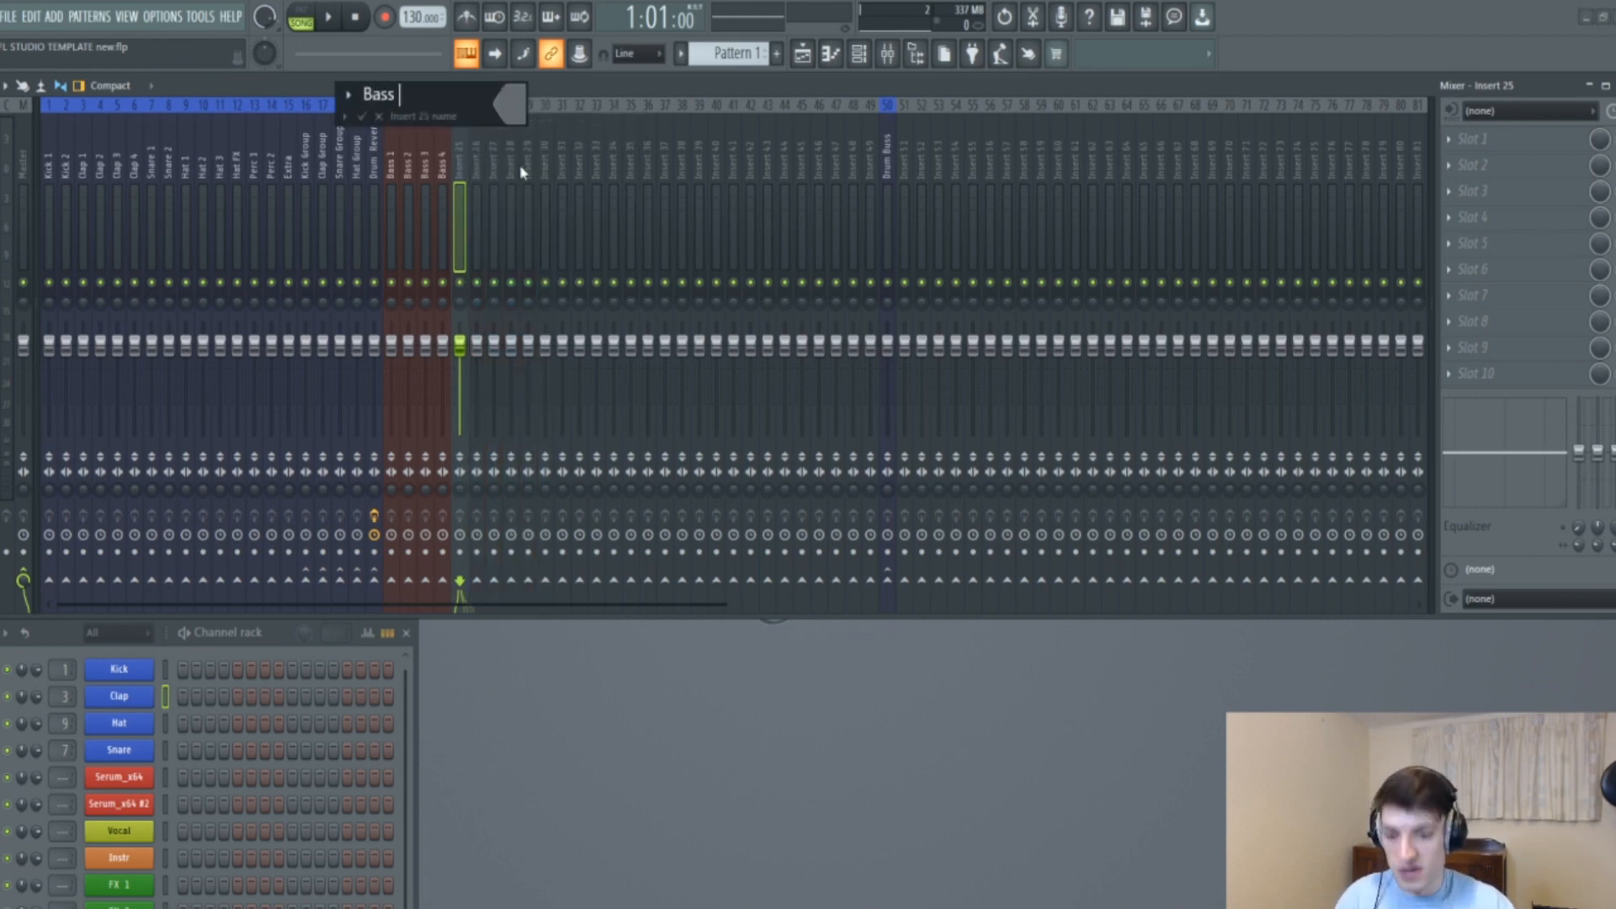
click(509, 105)
double_click(560, 278)
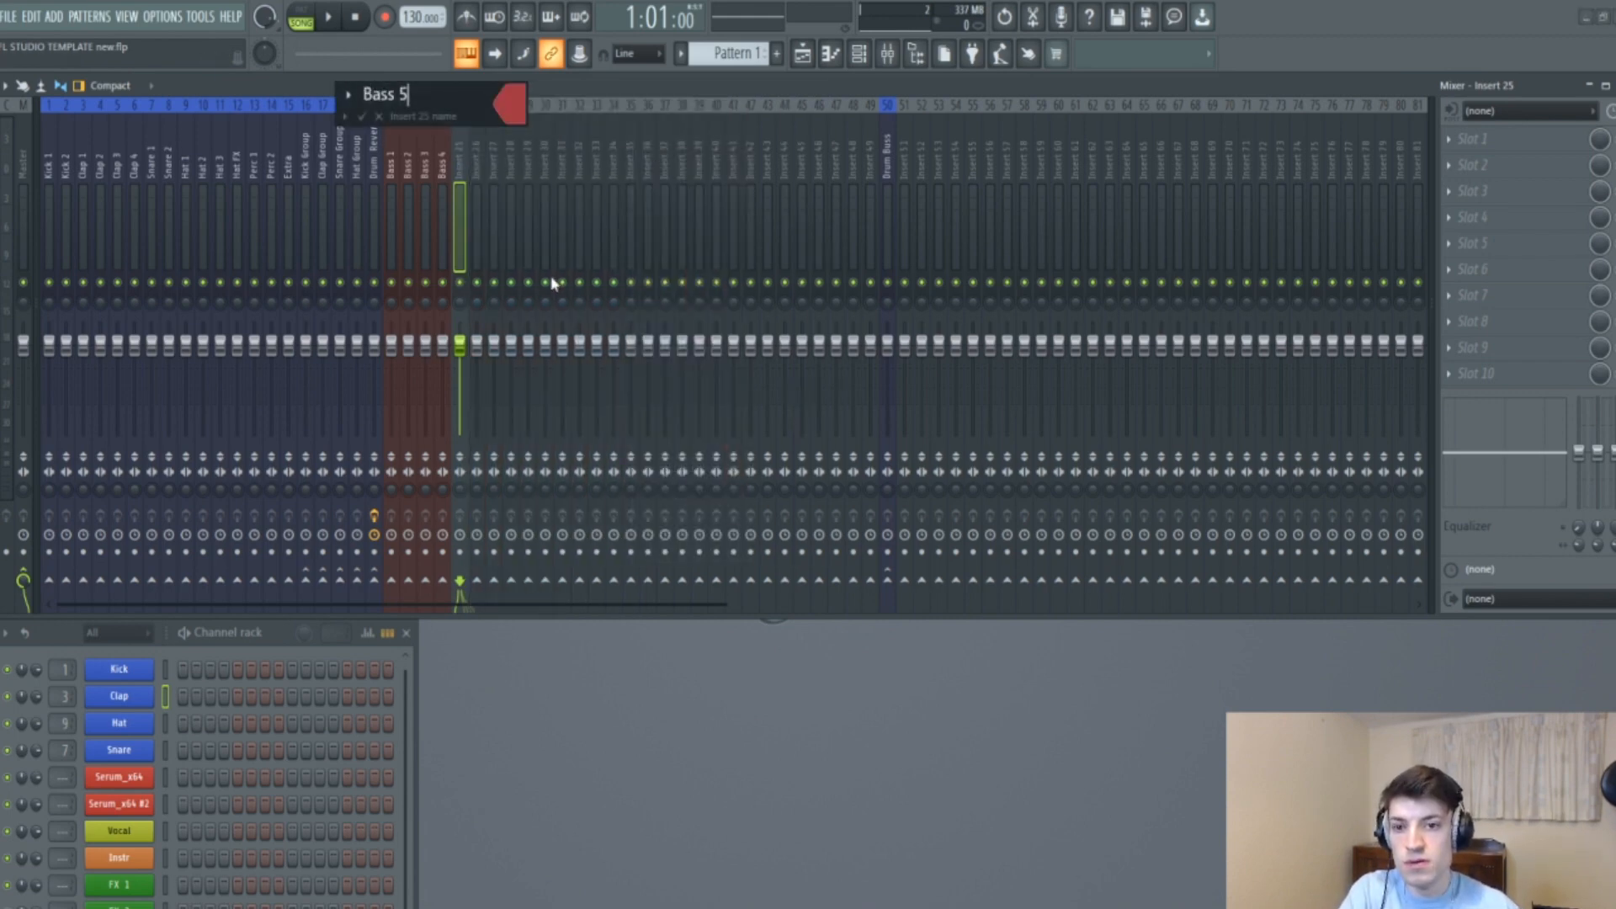
key(Return)
Rename mixer insert 26 to Bass 6 and color it red like the other bass tracks.
right_click(480, 147)
click(505, 122)
text(Bass 36)
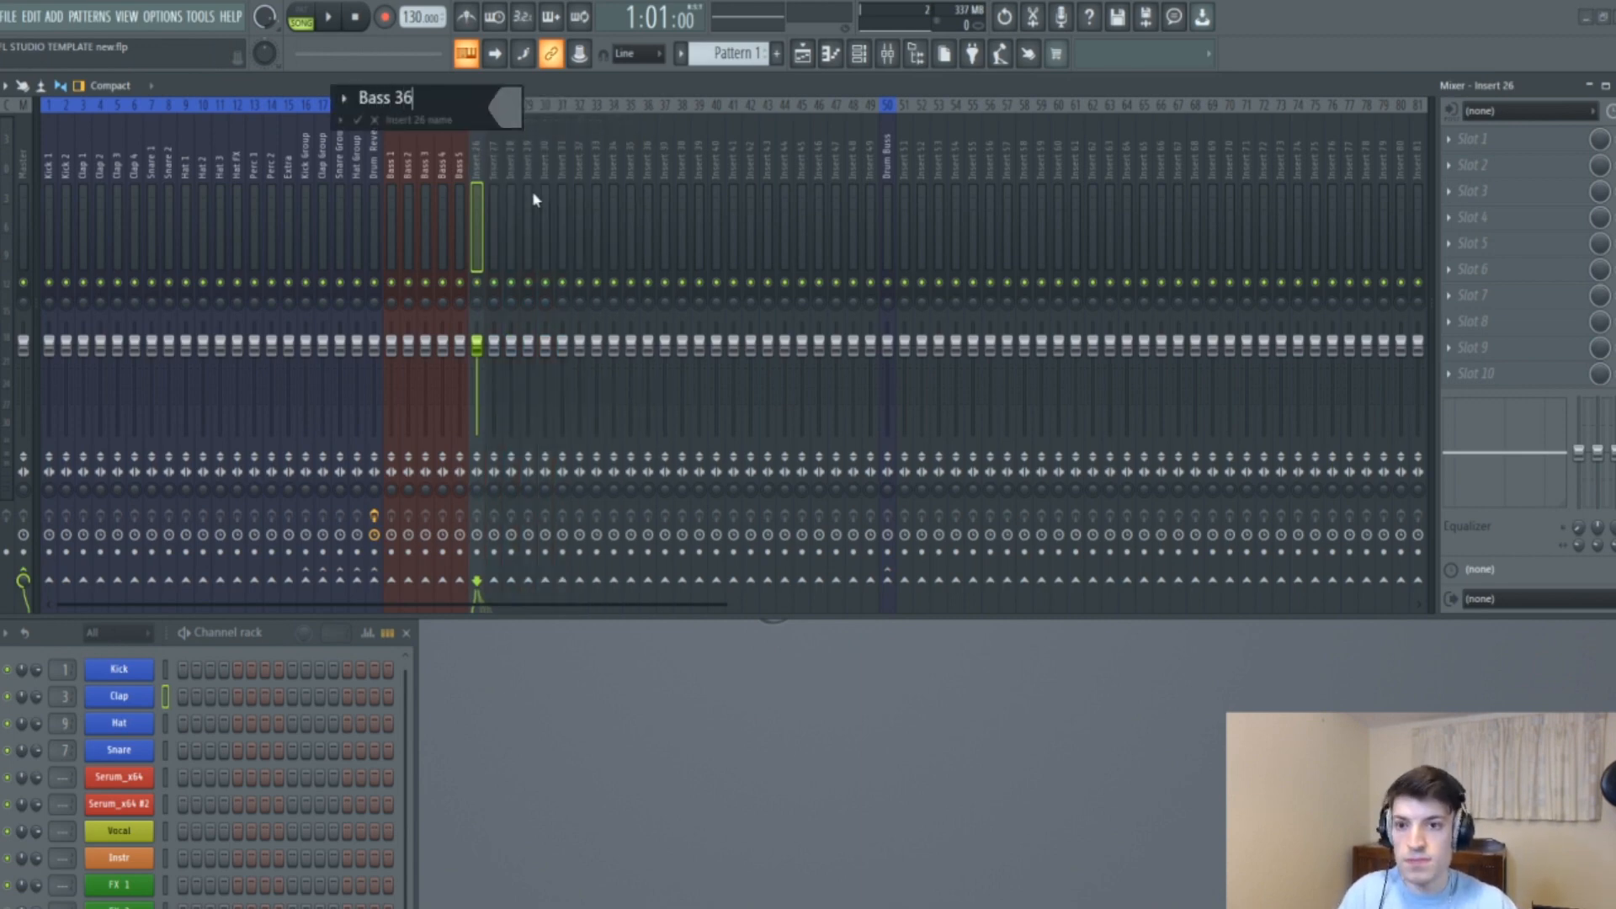
key(Return)
right_click(476, 148)
click(505, 122)
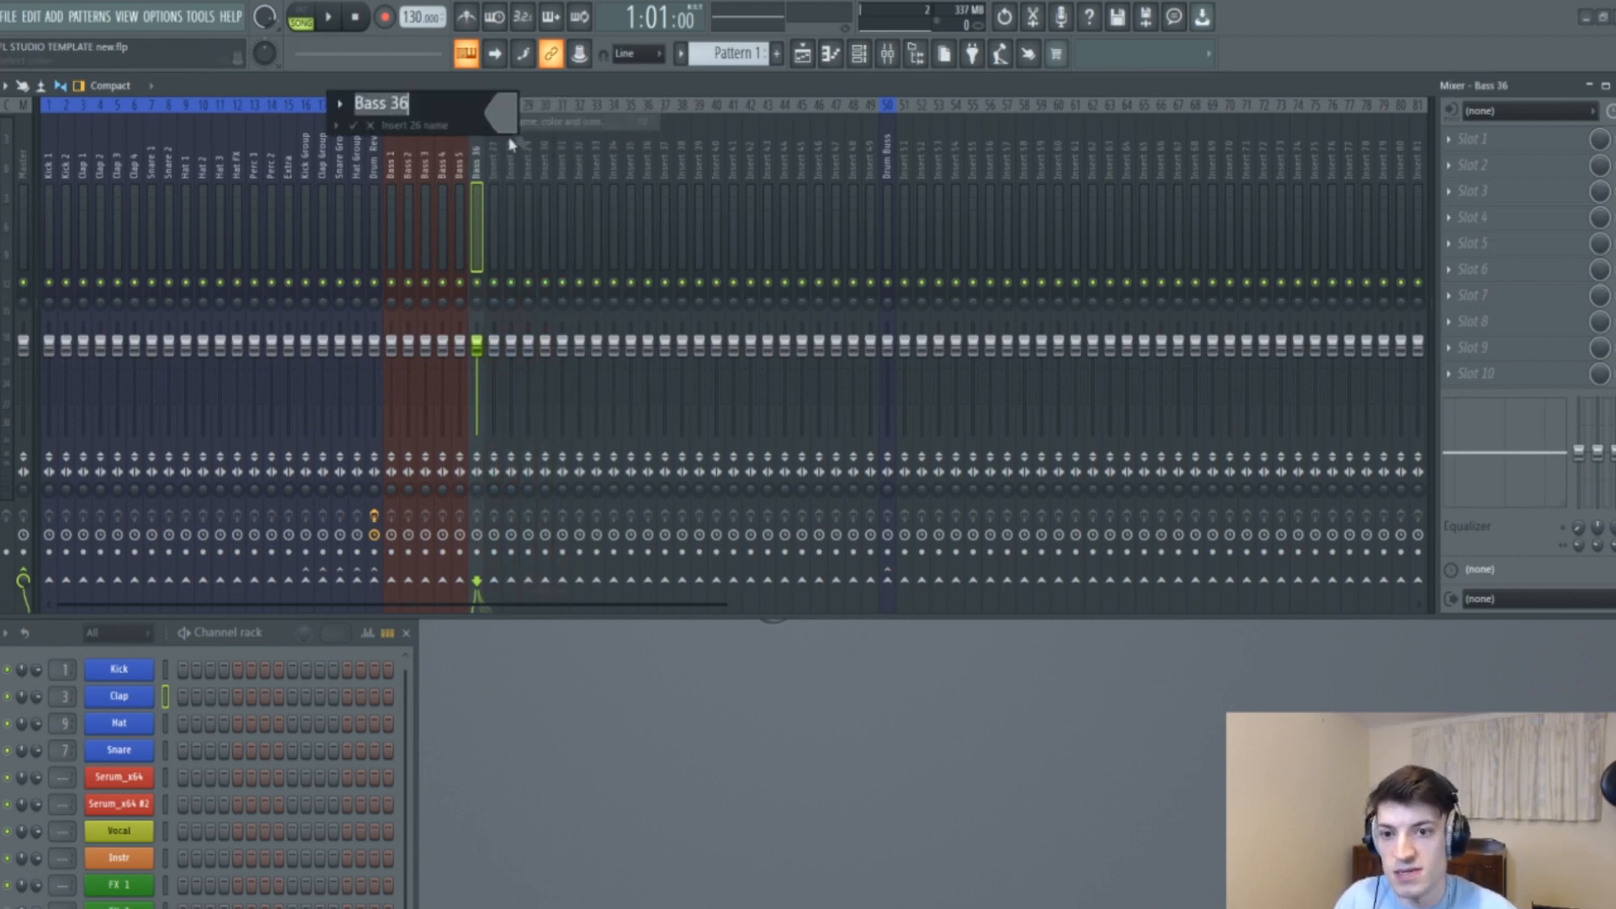
text(Bass 6)
click(504, 120)
click(551, 292)
key(Return)
key(Return)
Rename mixer insert 27 to Bass 7 and give it the red bass color.
right_click(496, 154)
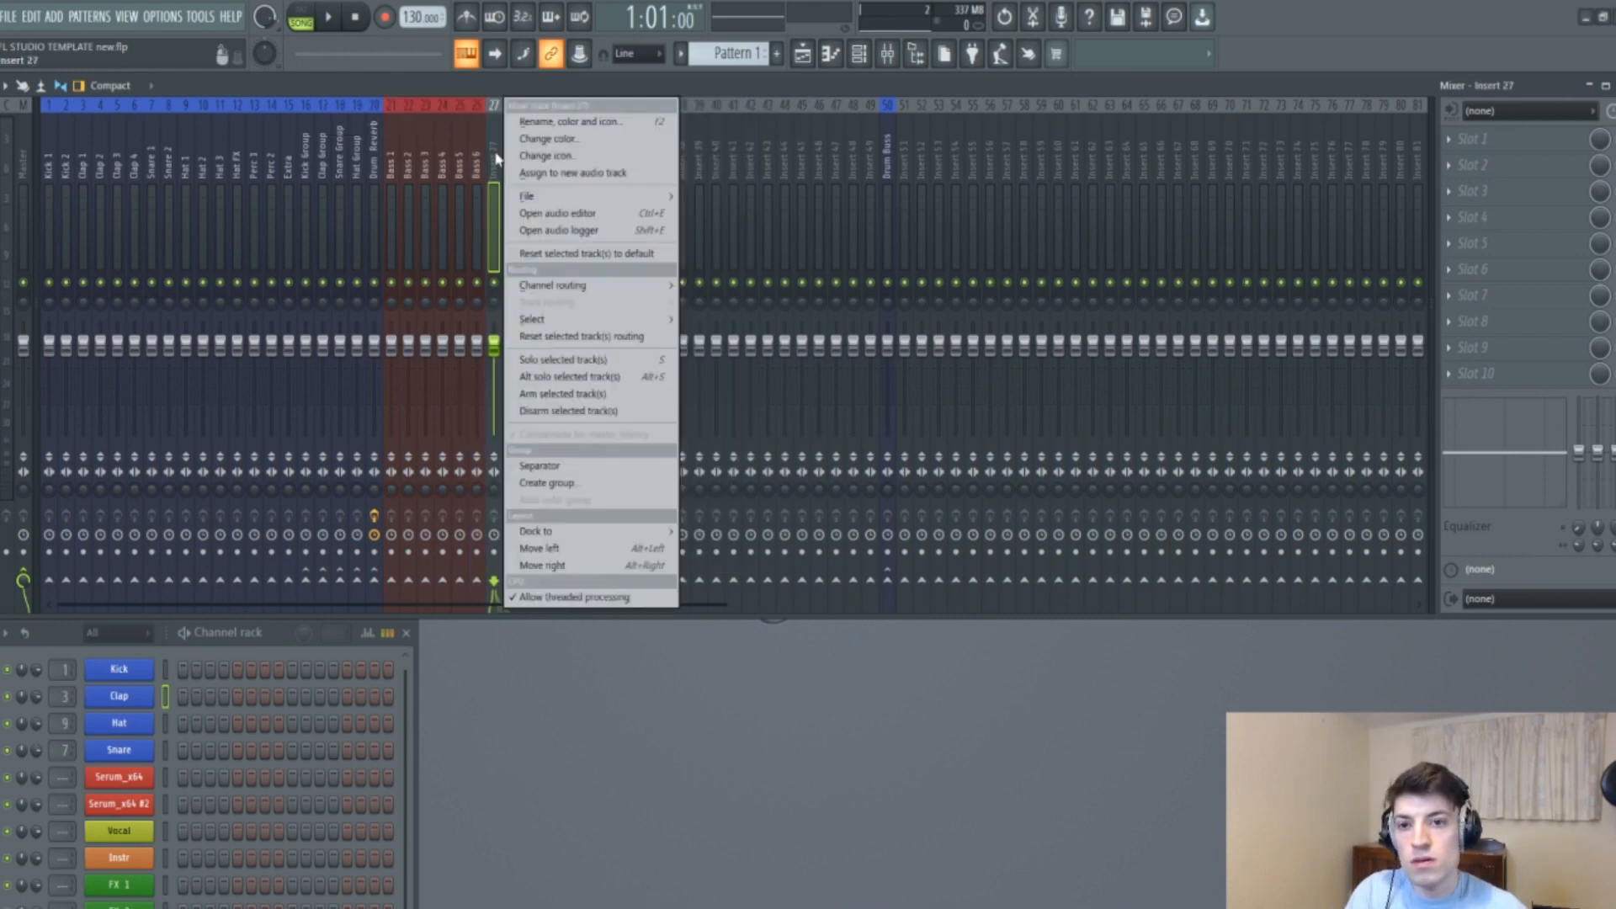
click(556, 122)
text(Bass 7)
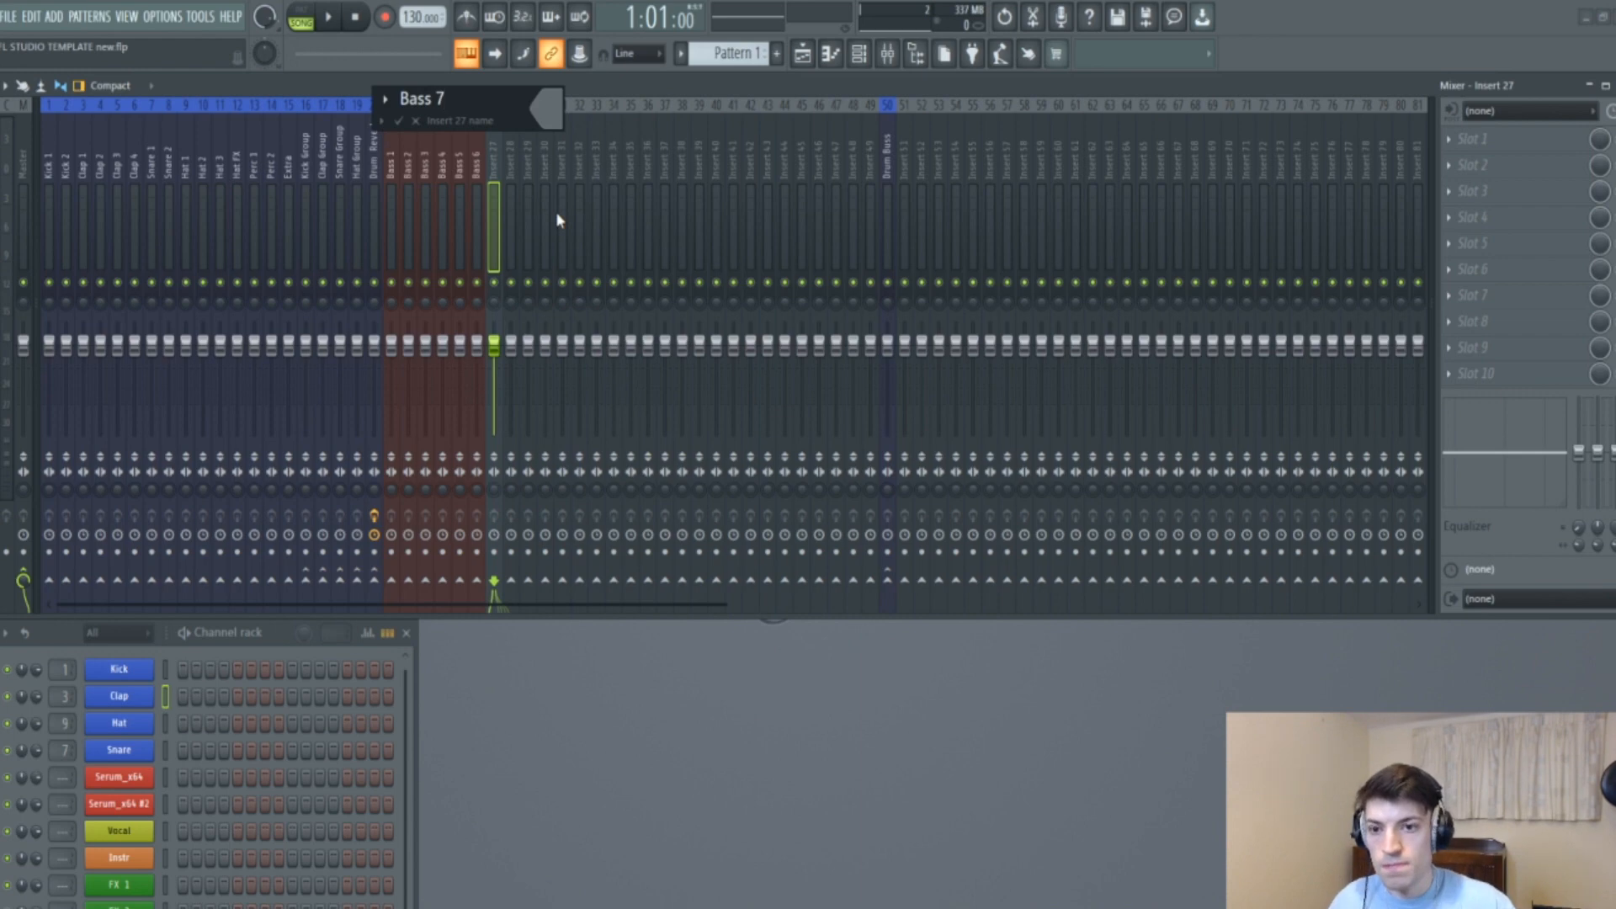
click(551, 110)
click(600, 278)
key(Return)
key(Return)
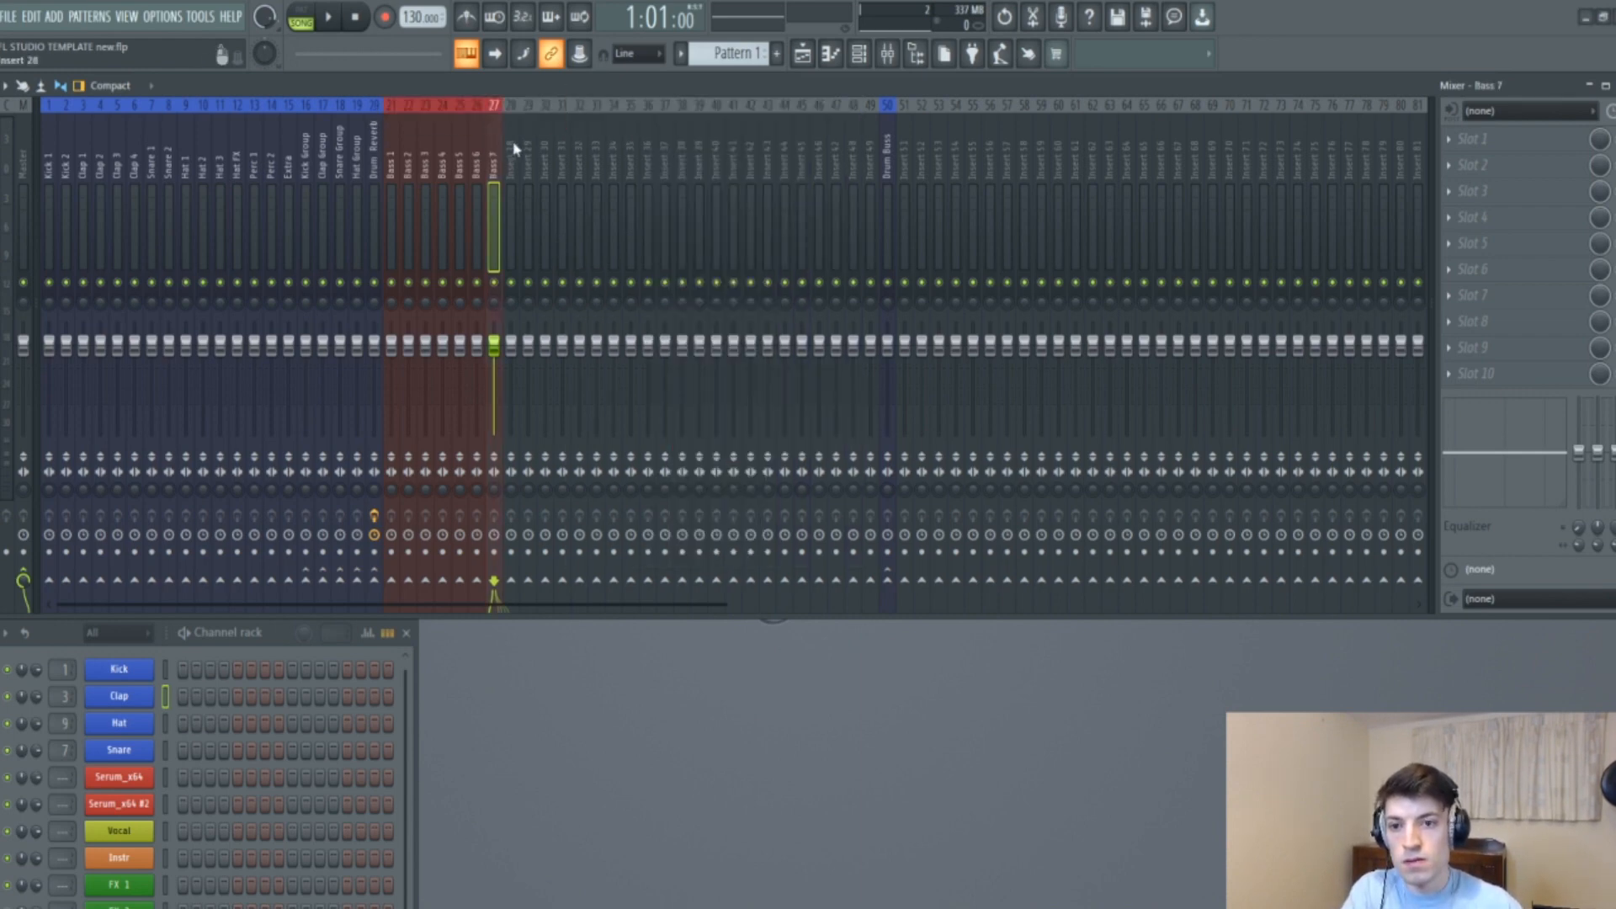
Rename mixer insert 28 to Sub 1 and color it red to match the bass tracks.
right_click(512, 151)
click(558, 122)
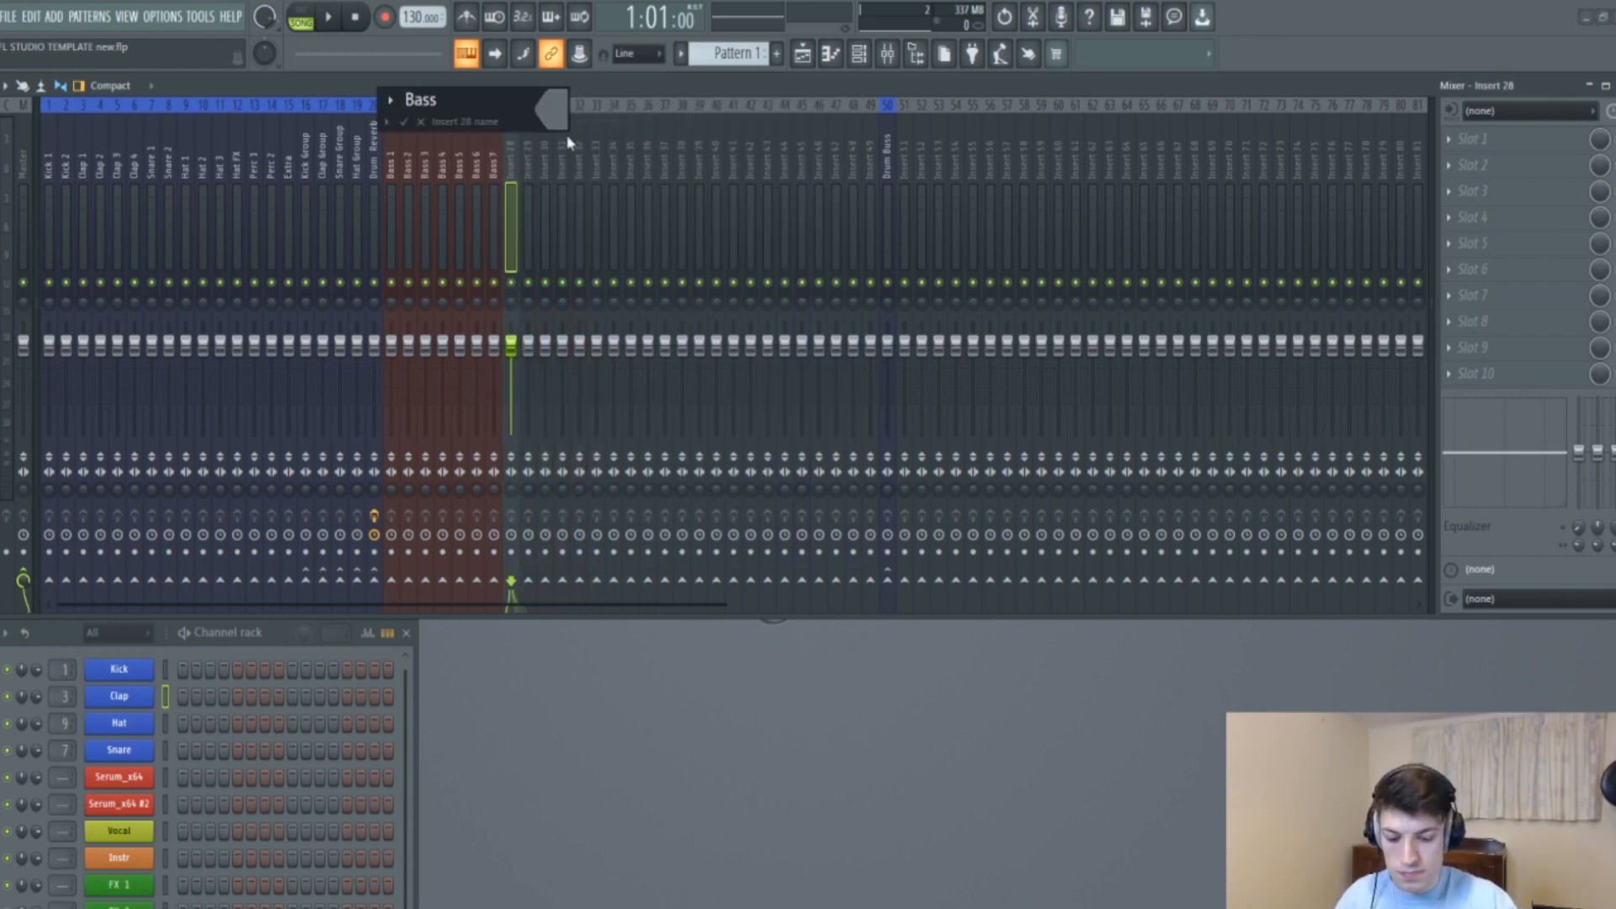
key(BackSpace)
key(BackSpace)
key(BackSpace)
key(BackSpace)
key(BackSpace)
text(Sub)
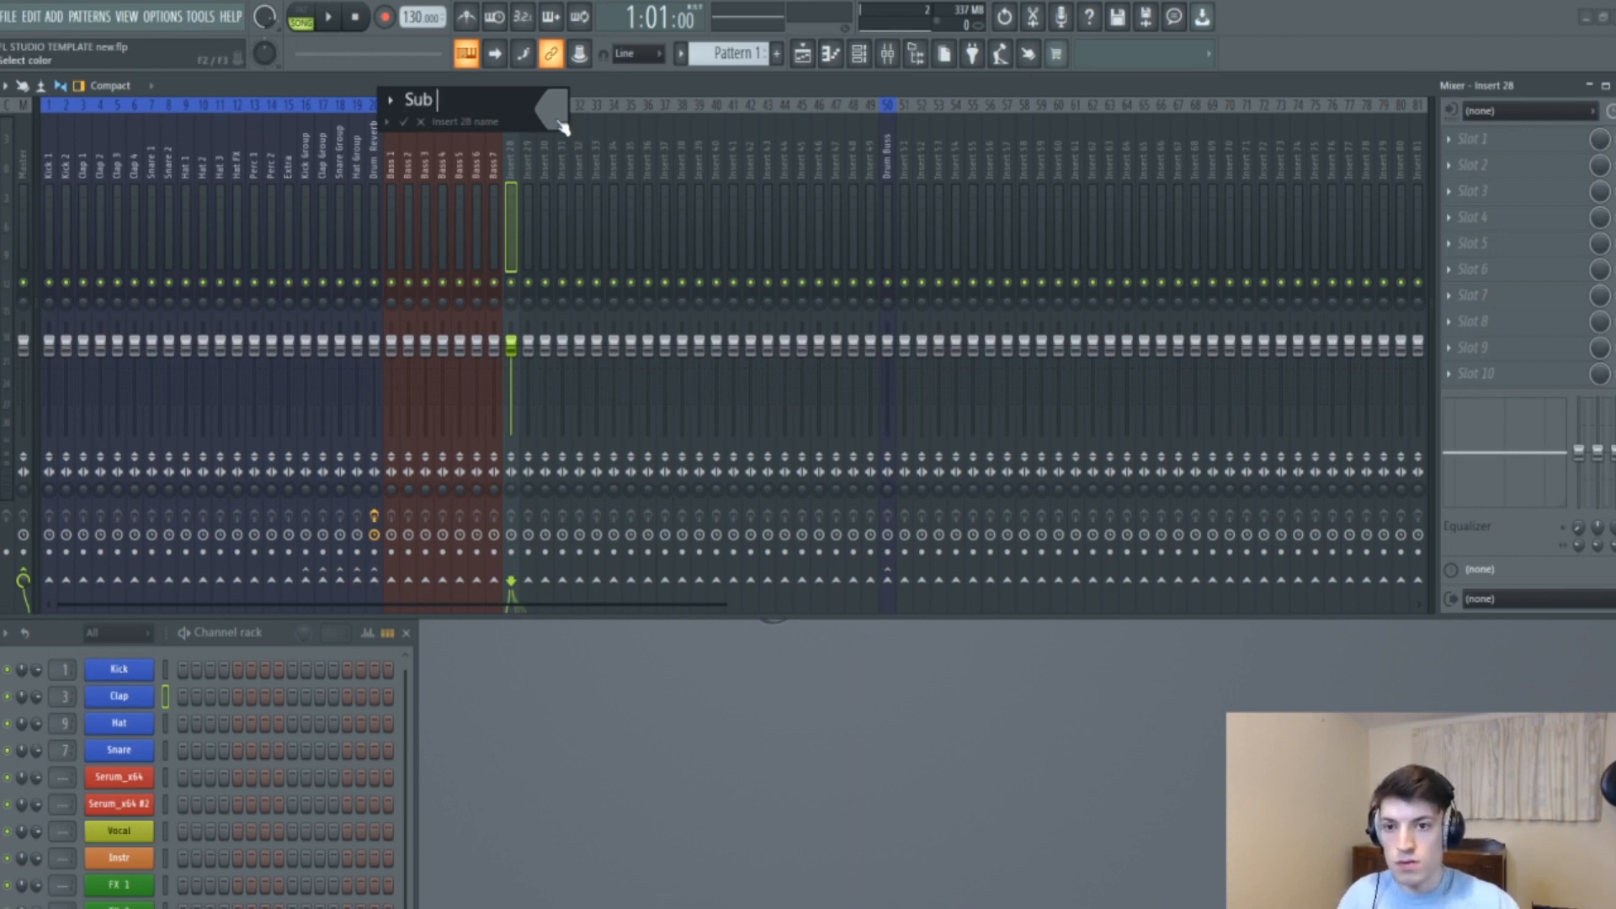
click(559, 123)
click(603, 289)
key(Return)
key(Return)
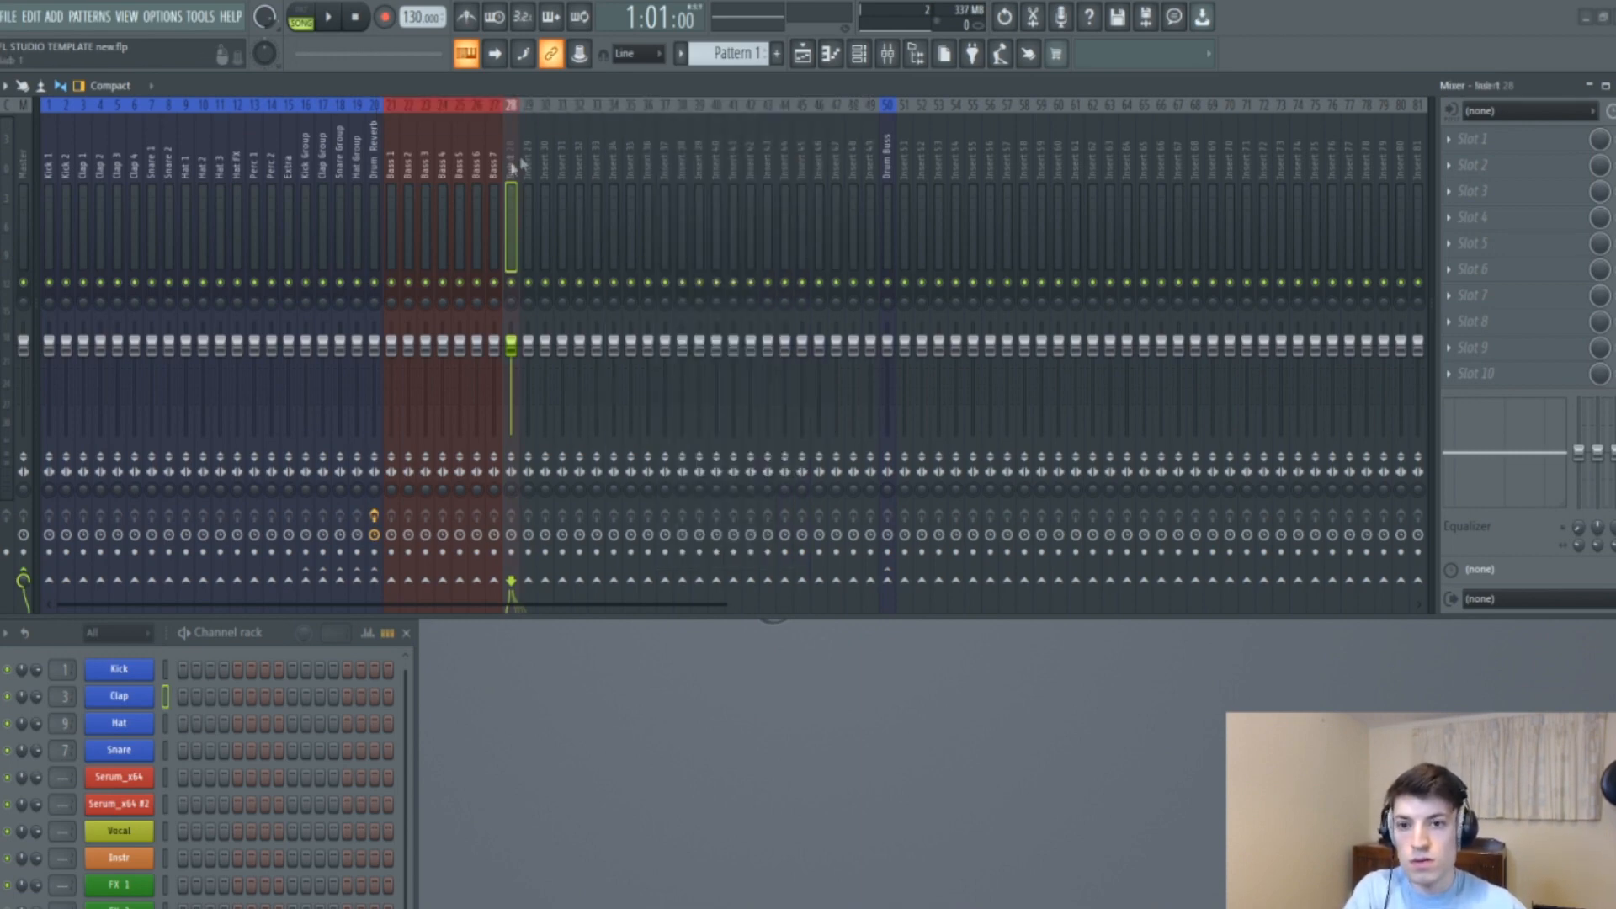
Rename mixer insert 29 to Bass Reverb with the red bass color.
right_click(536, 155)
click(589, 133)
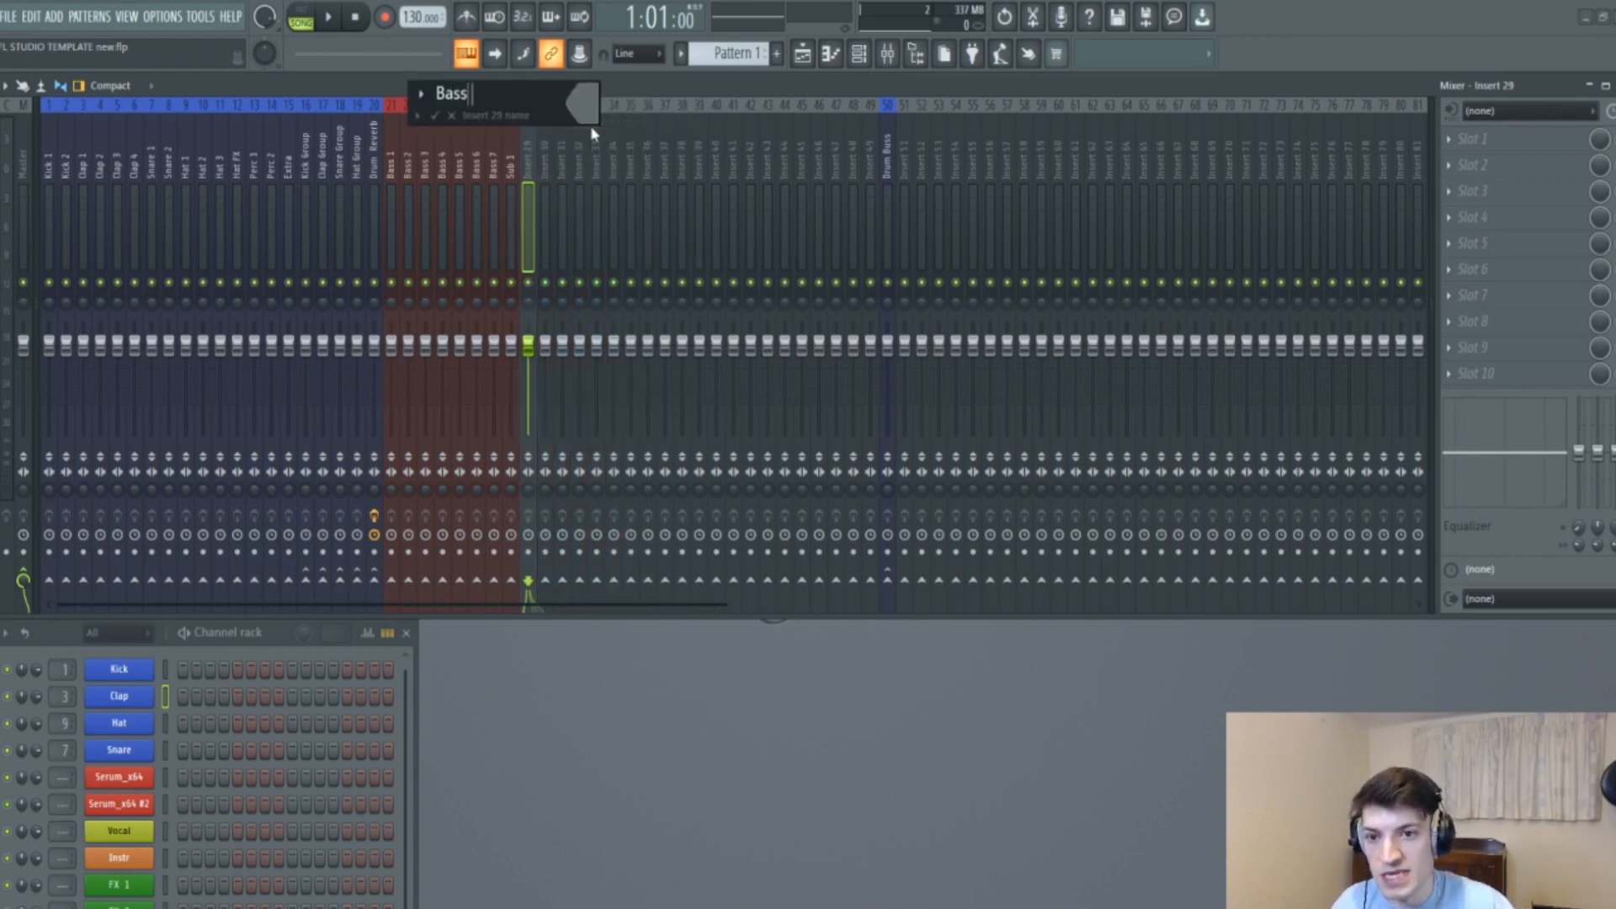
text(Bass Reverb)
key(Return)
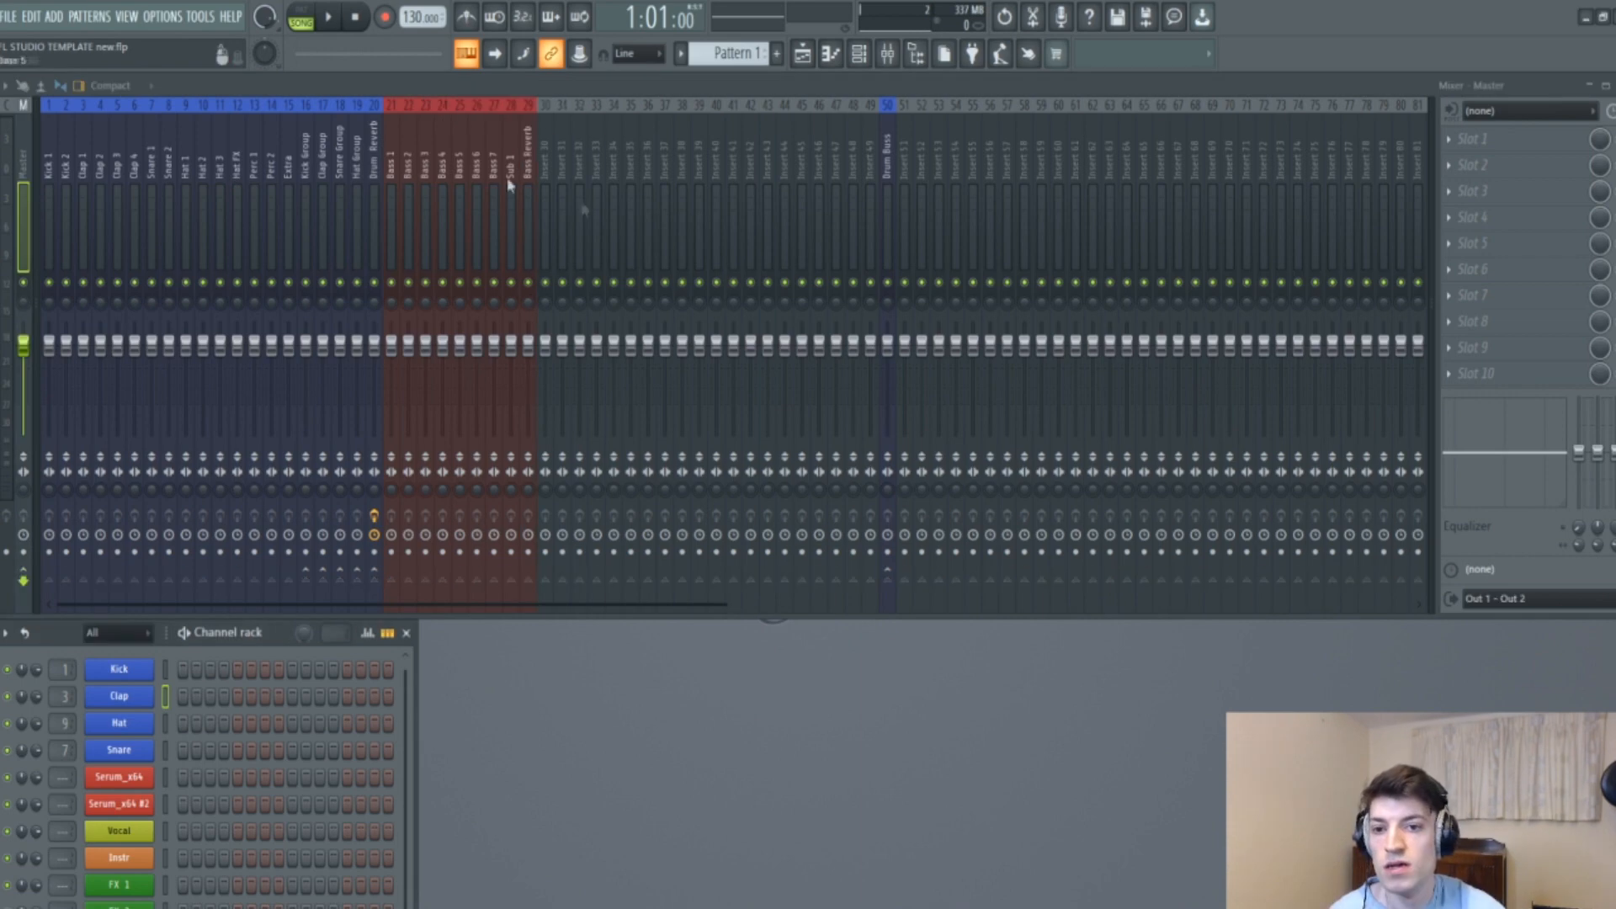
Assign the Serum_x64 channel to mixer track 21 and the Serum_x64 #2 channel to mixer track 28.
drag(410, 200, 444, 247)
drag(63, 778, 62, 703)
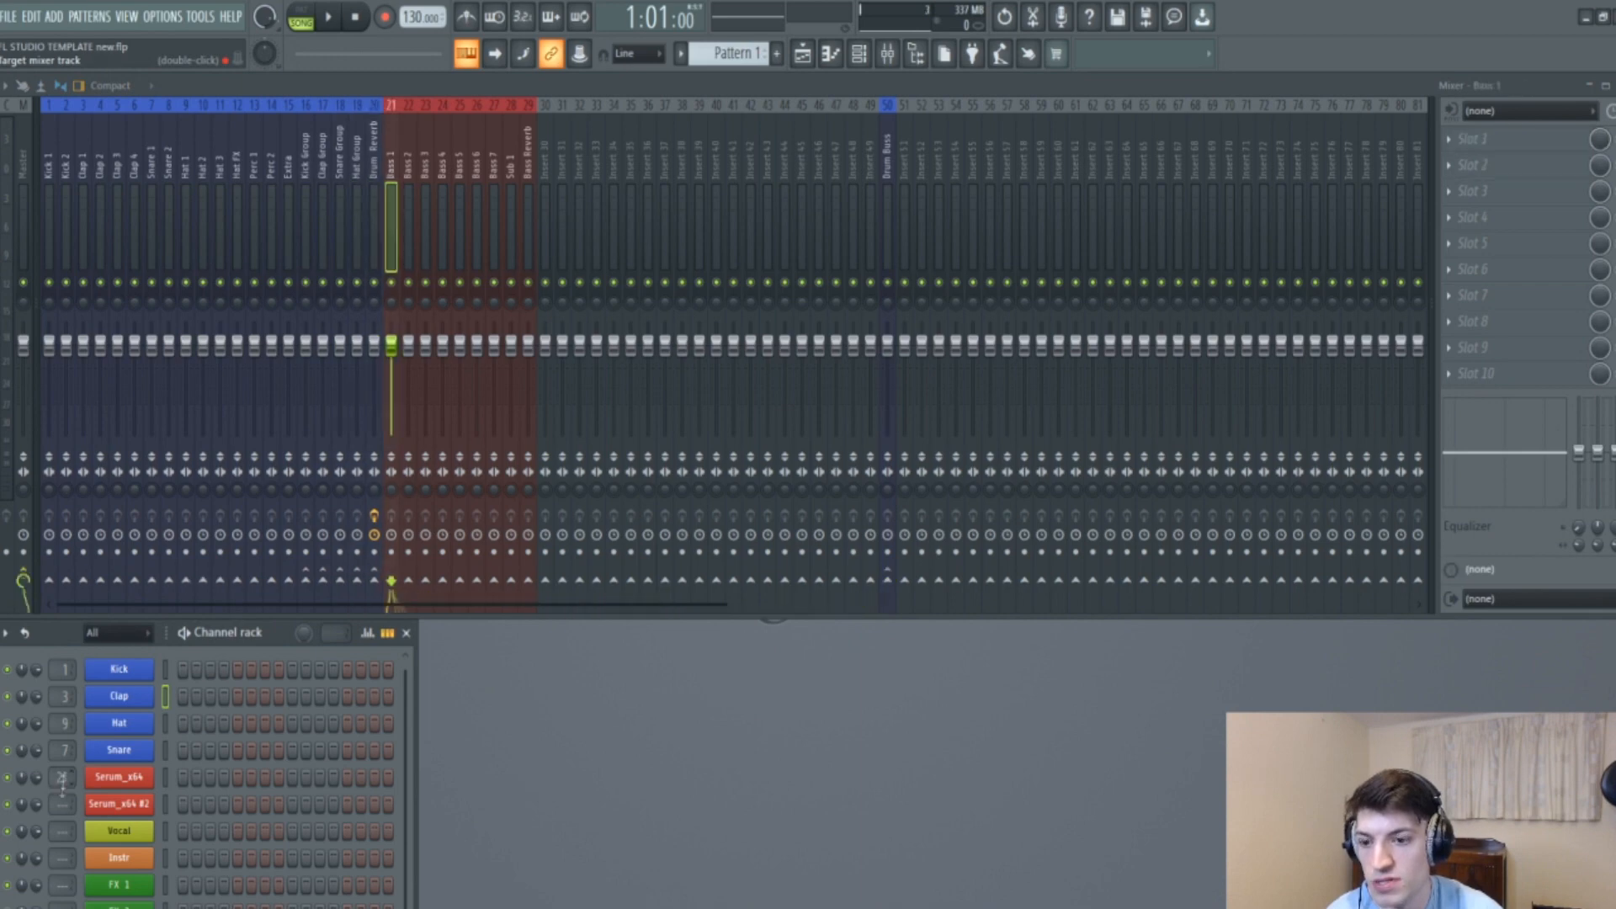
drag(62, 804, 62, 710)
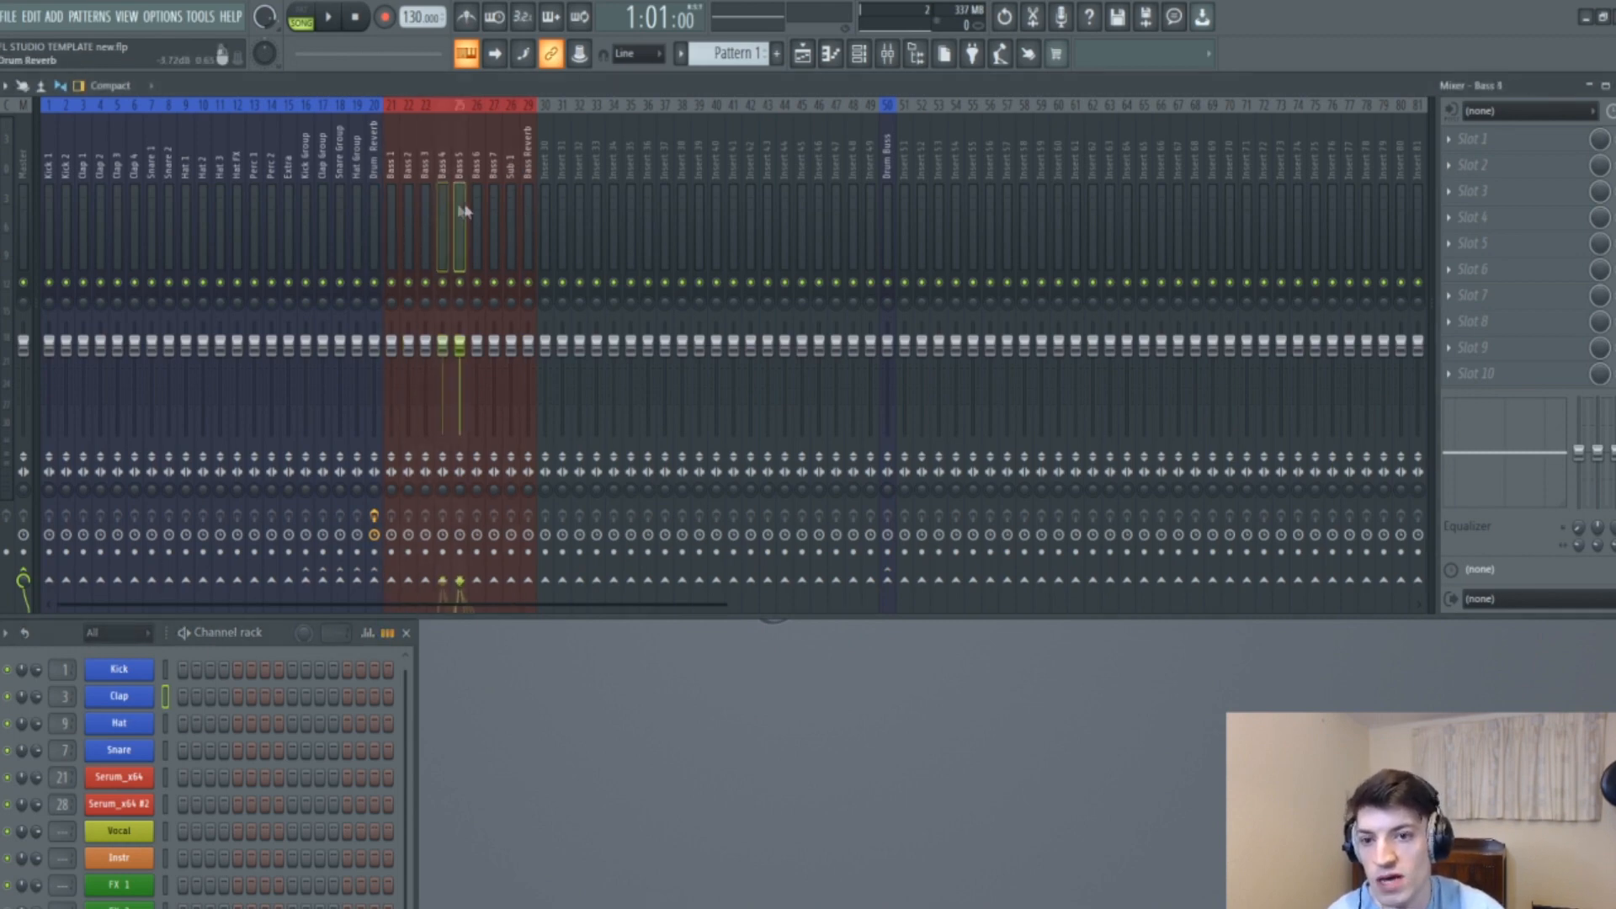
click(396, 220)
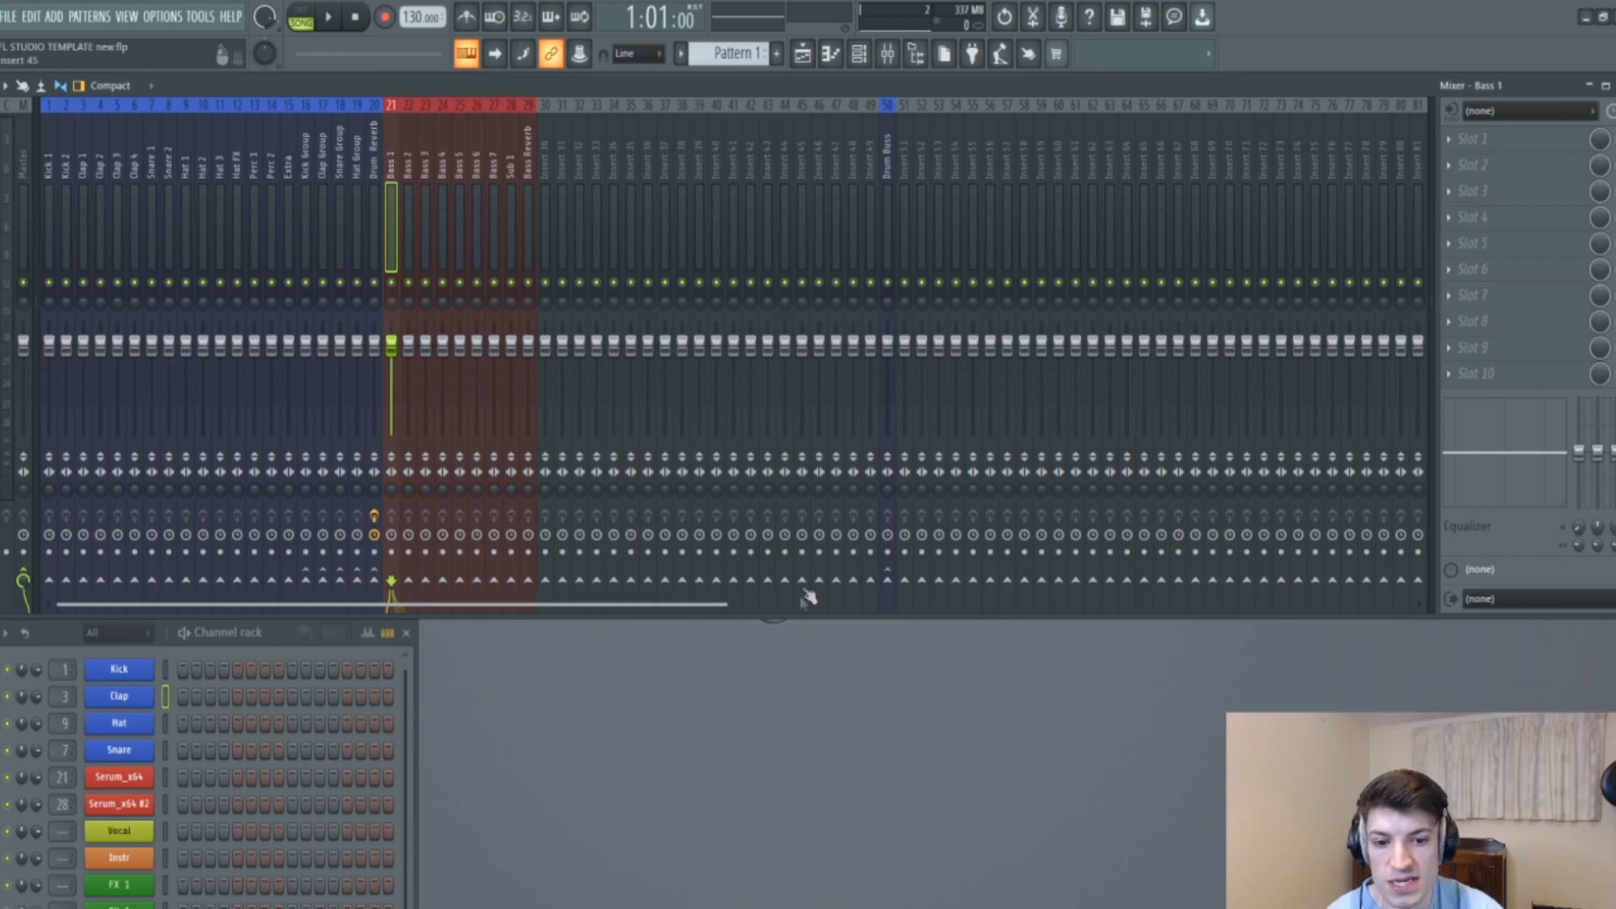
Rename mixer insert 51, beside Drum Buss, to Bass Buss and color it red.
right_click(906, 168)
click(969, 123)
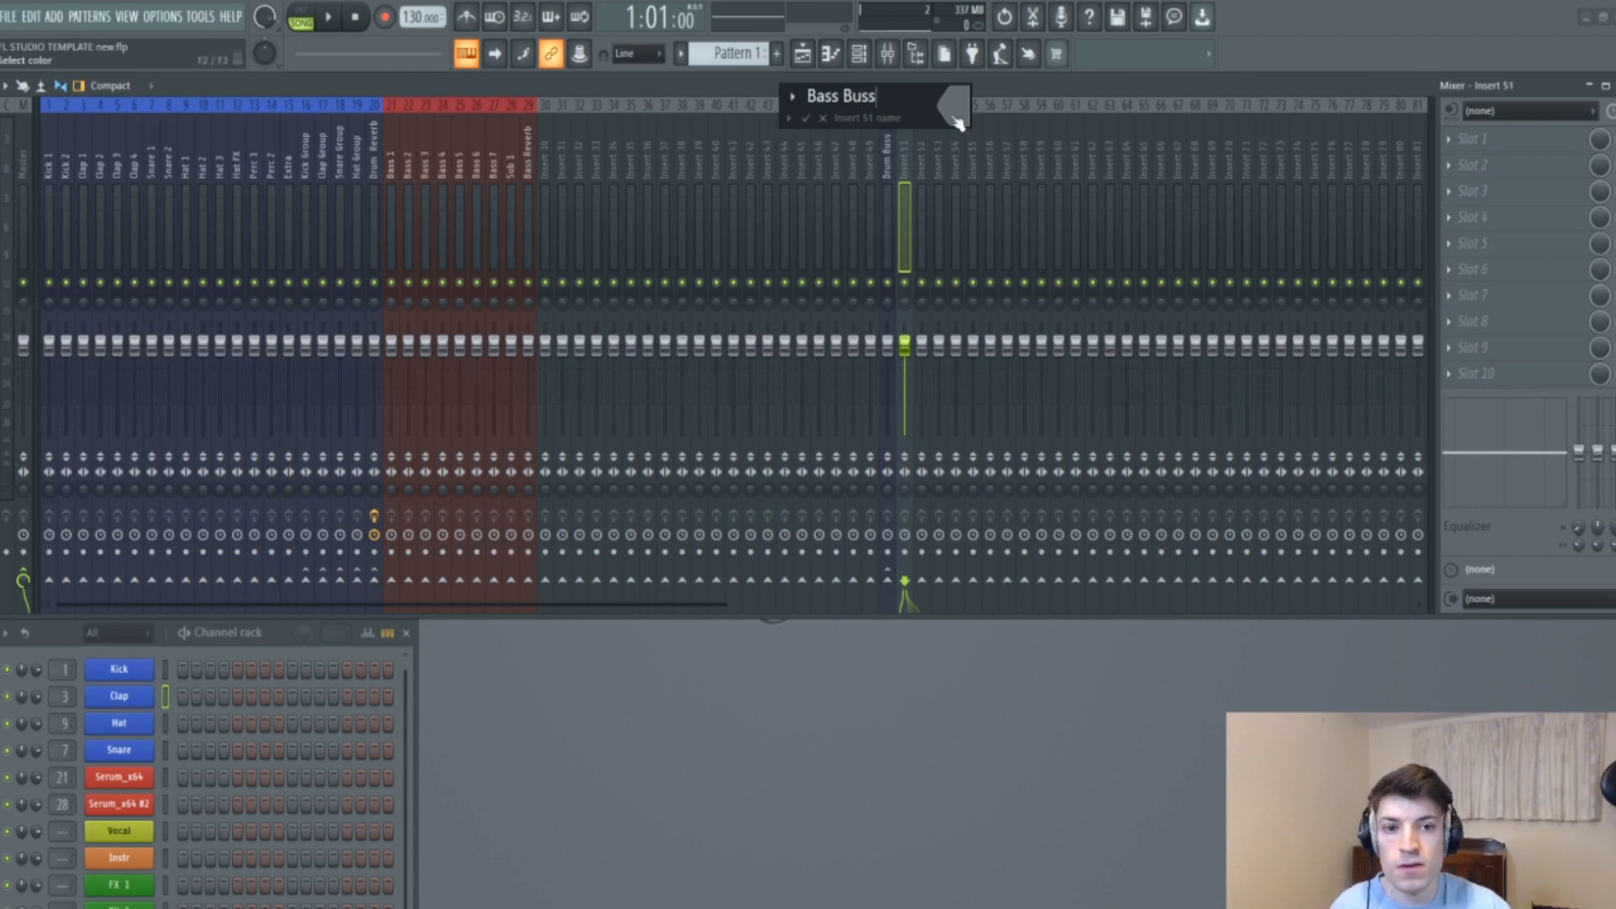
key(Return)
key(Return)
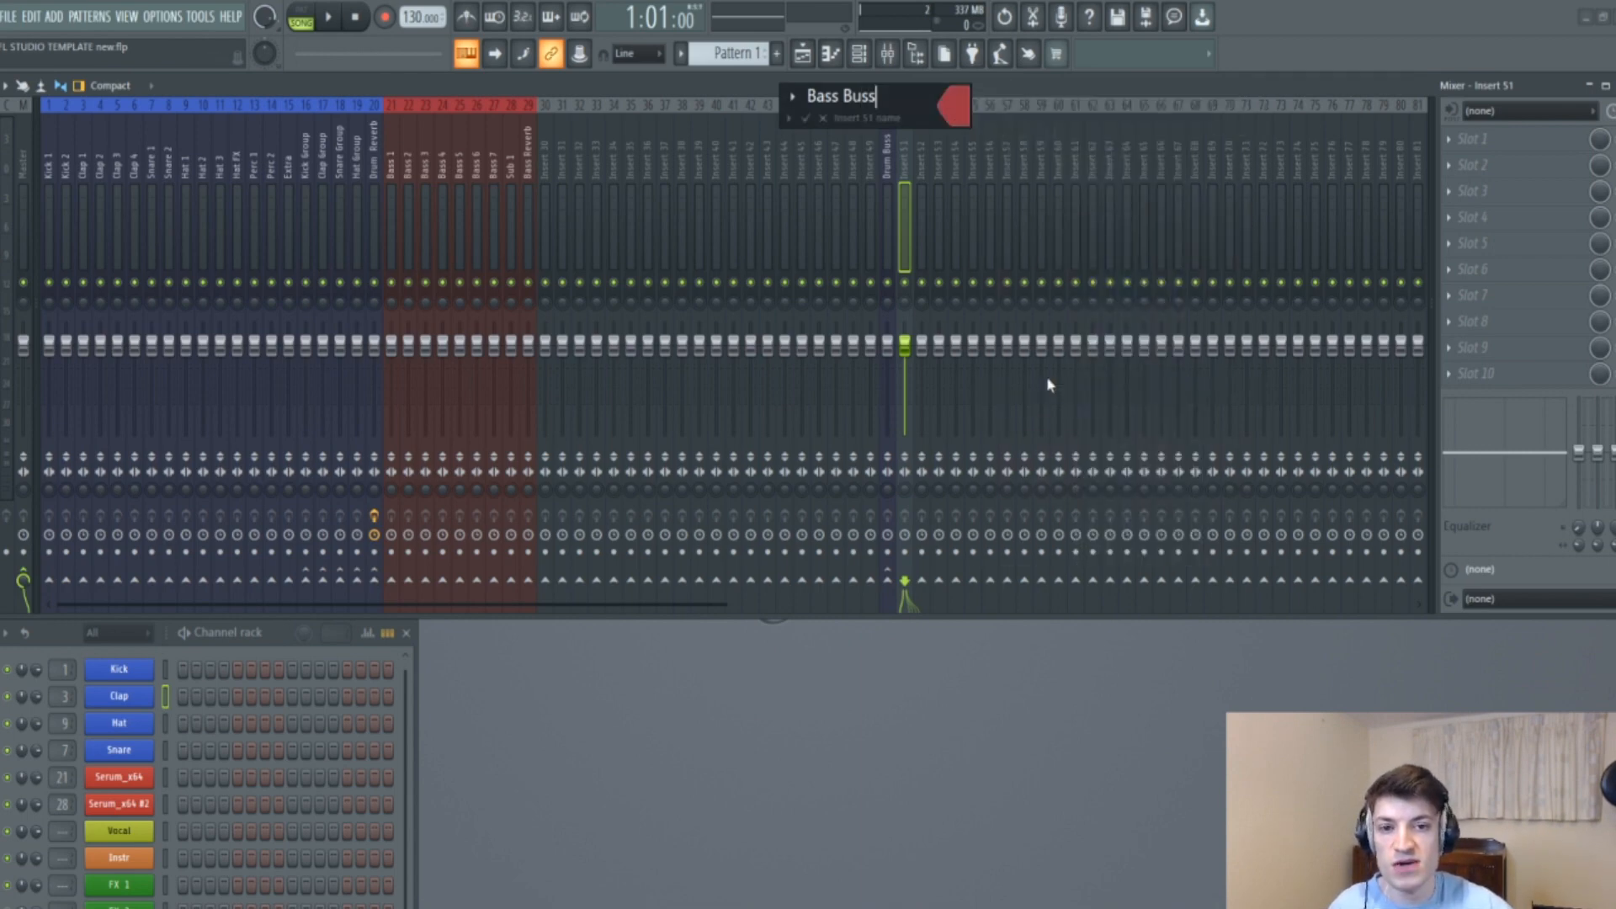
Route the Bass 1, Bass 2 and Bass 3 mixer tracks only to Bass Buss.
click(375, 169)
click(392, 186)
right_click(904, 580)
click(968, 611)
click(407, 175)
right_click(907, 580)
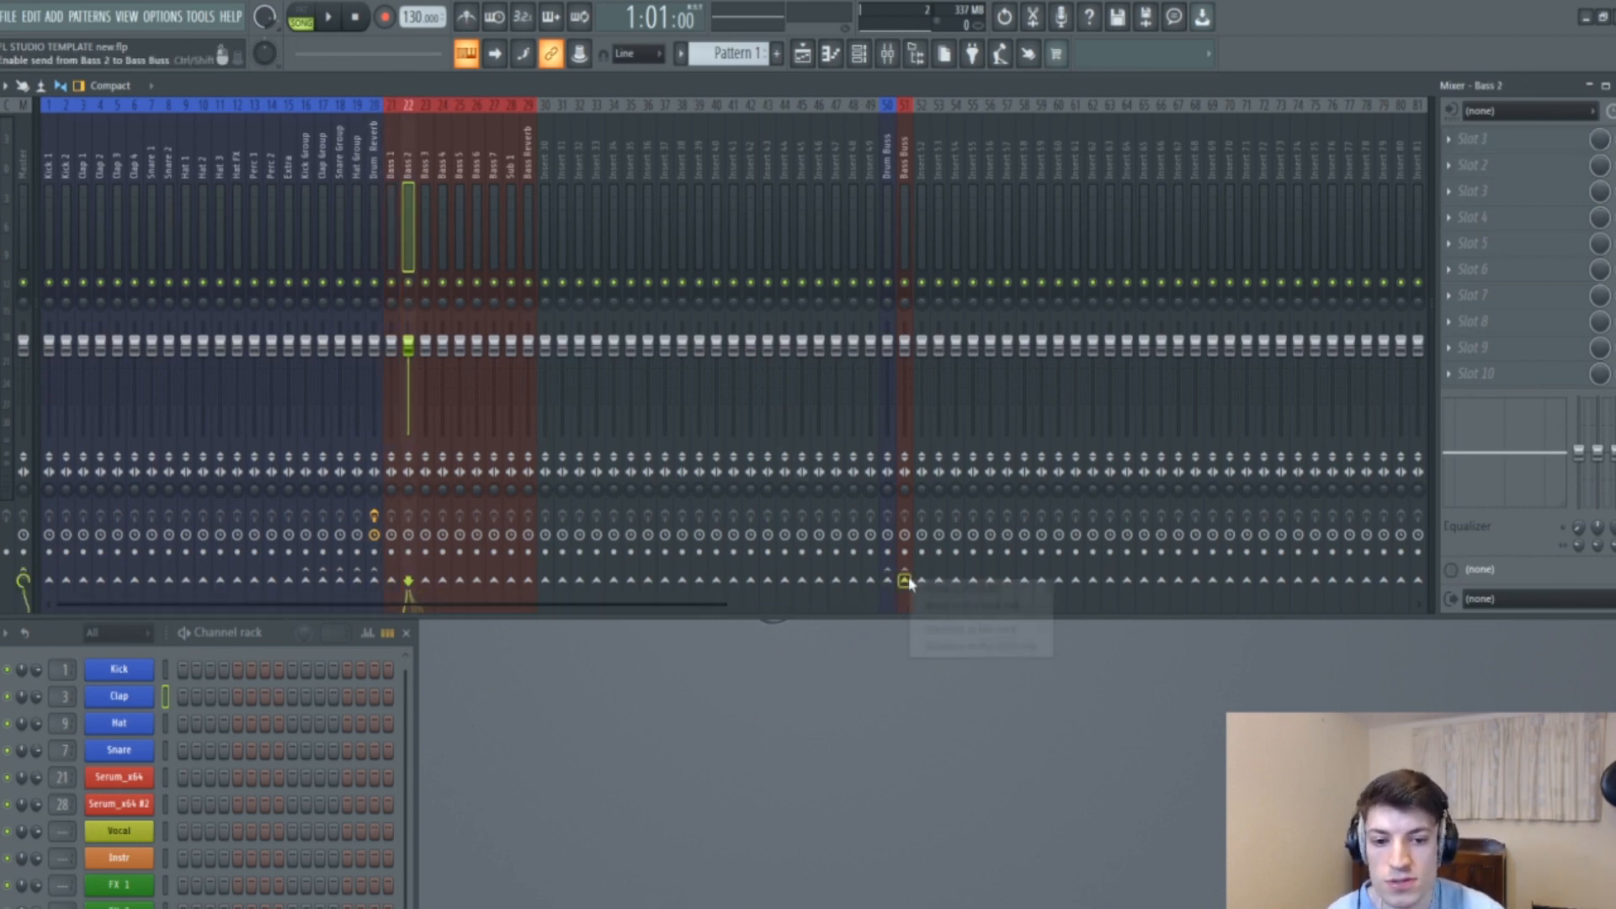
click(947, 606)
click(426, 211)
right_click(905, 580)
click(929, 612)
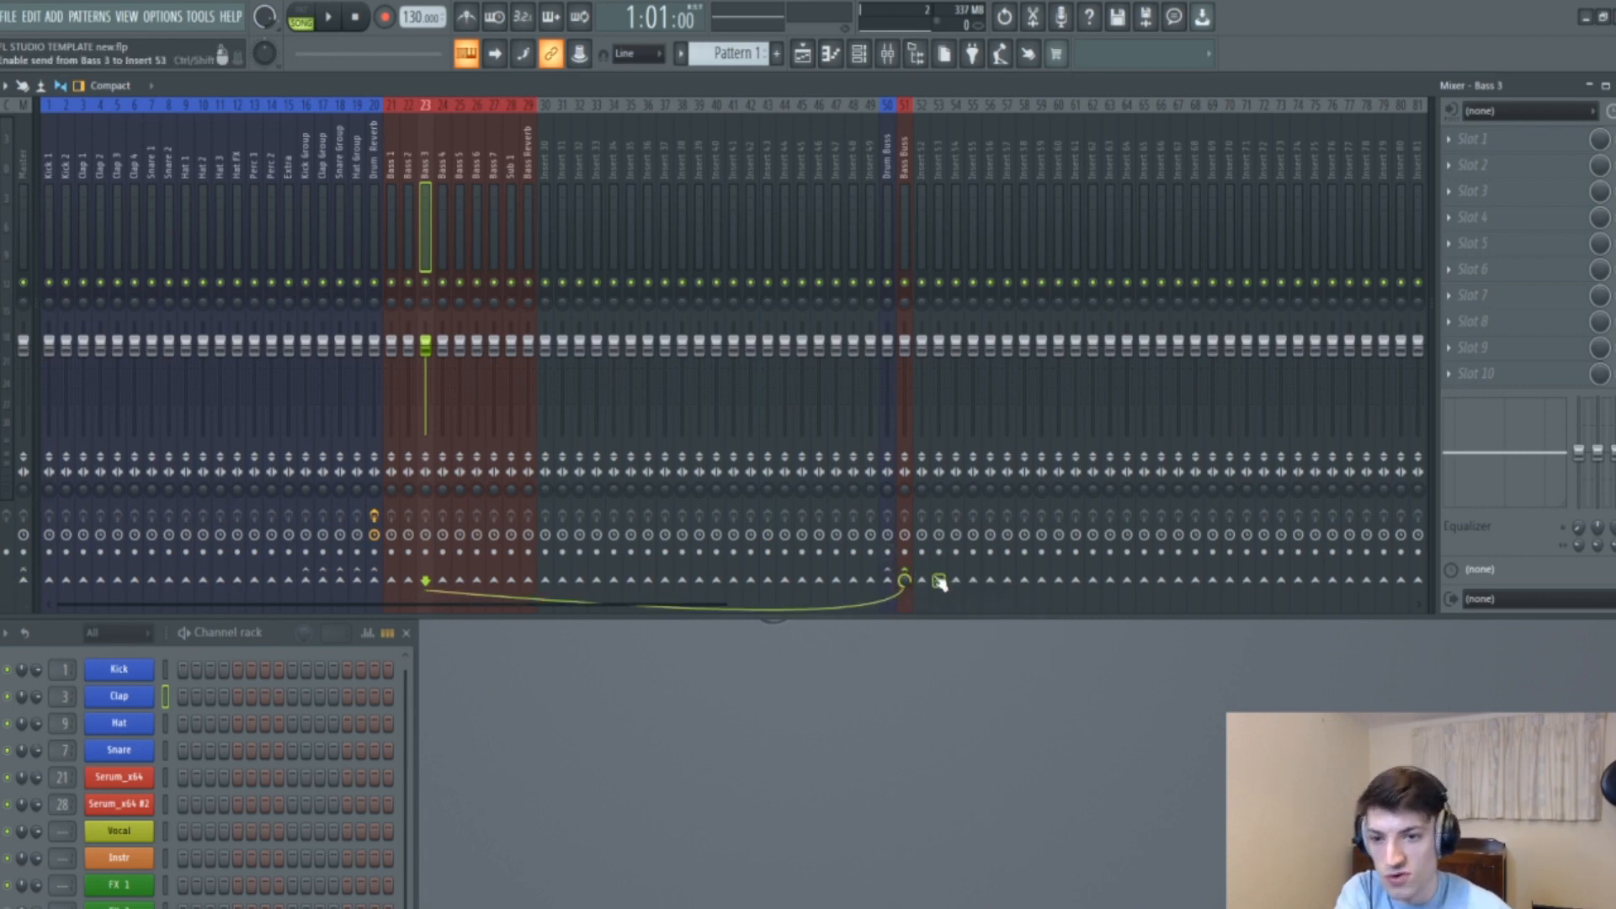
Route the Bass 4, Bass 5 and Bass 6 mixer tracks only to Bass Buss.
key(Right)
right_click(907, 580)
click(918, 611)
key(Right)
right_click(905, 580)
click(926, 605)
key(Right)
right_click(907, 580)
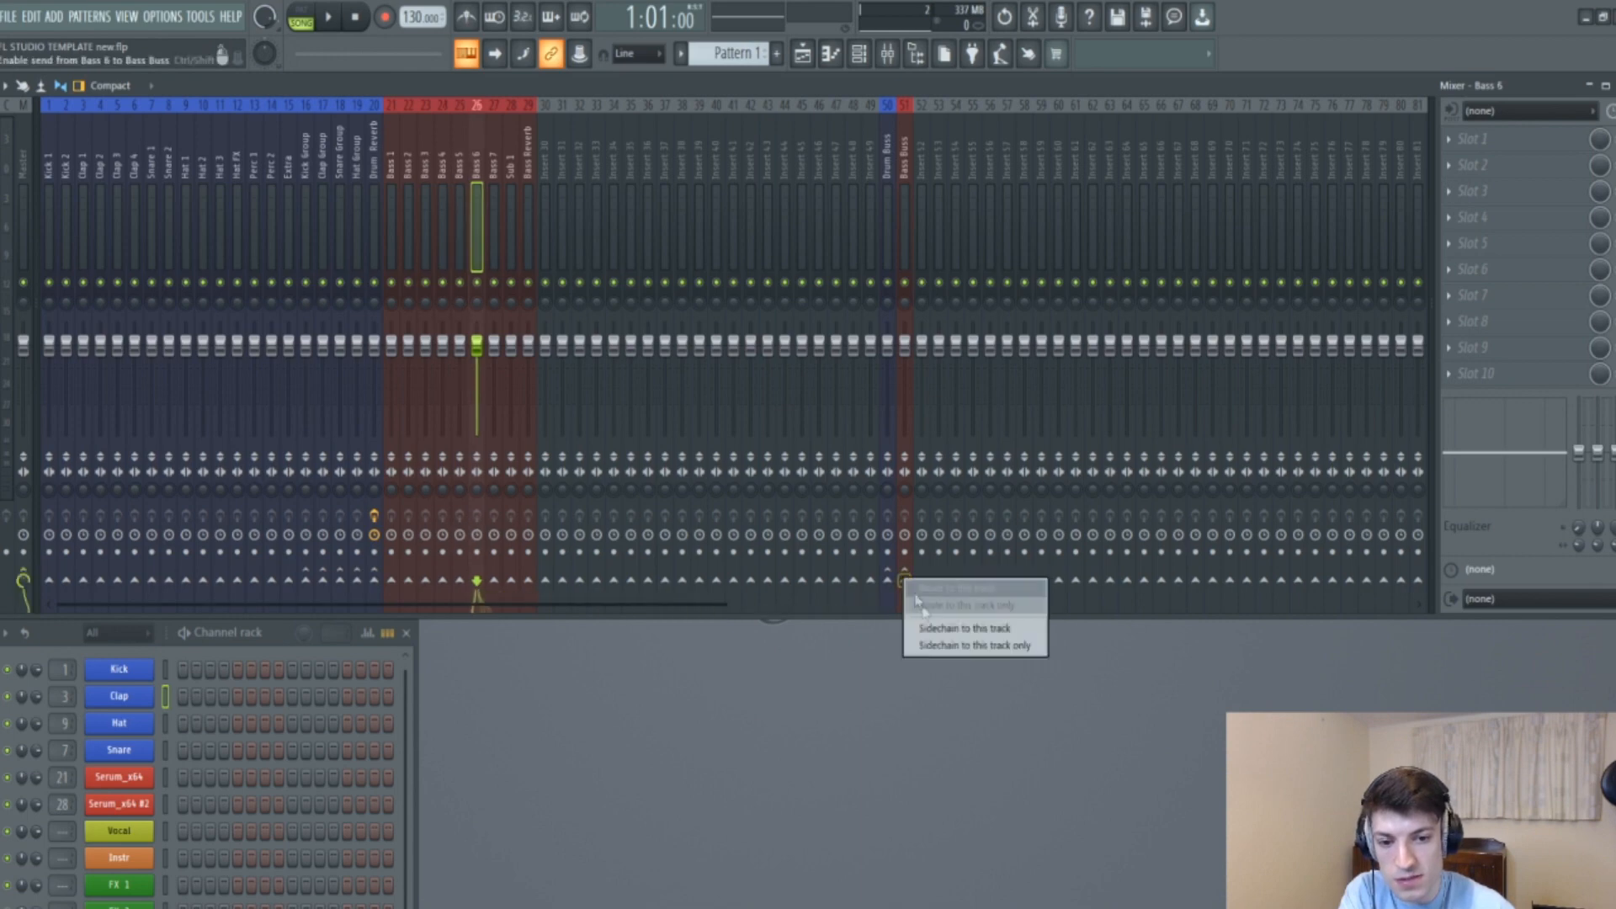
click(926, 605)
Route the Bass 7, Sub 1 and Bass Reverb mixer tracks only to Bass Buss.
key(Right)
right_click(907, 580)
click(926, 605)
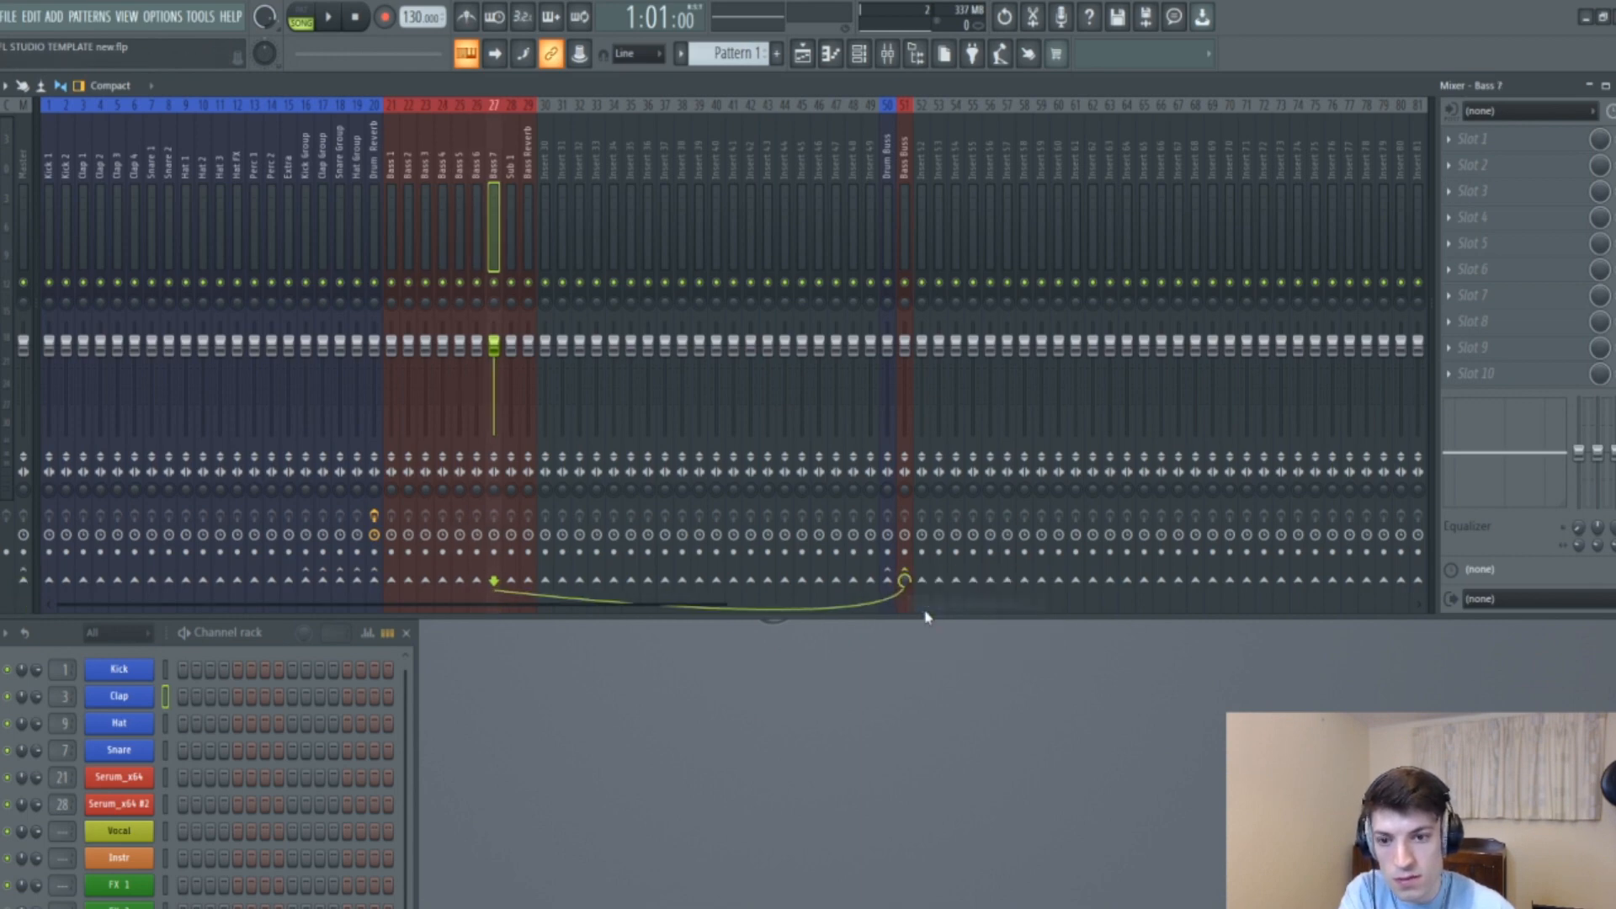
key(Right)
right_click(907, 580)
click(926, 605)
key(Right)
right_click(907, 580)
click(926, 605)
Enable an additional send from the Bass 1 mixer track to Bass Reverb.
click(392, 227)
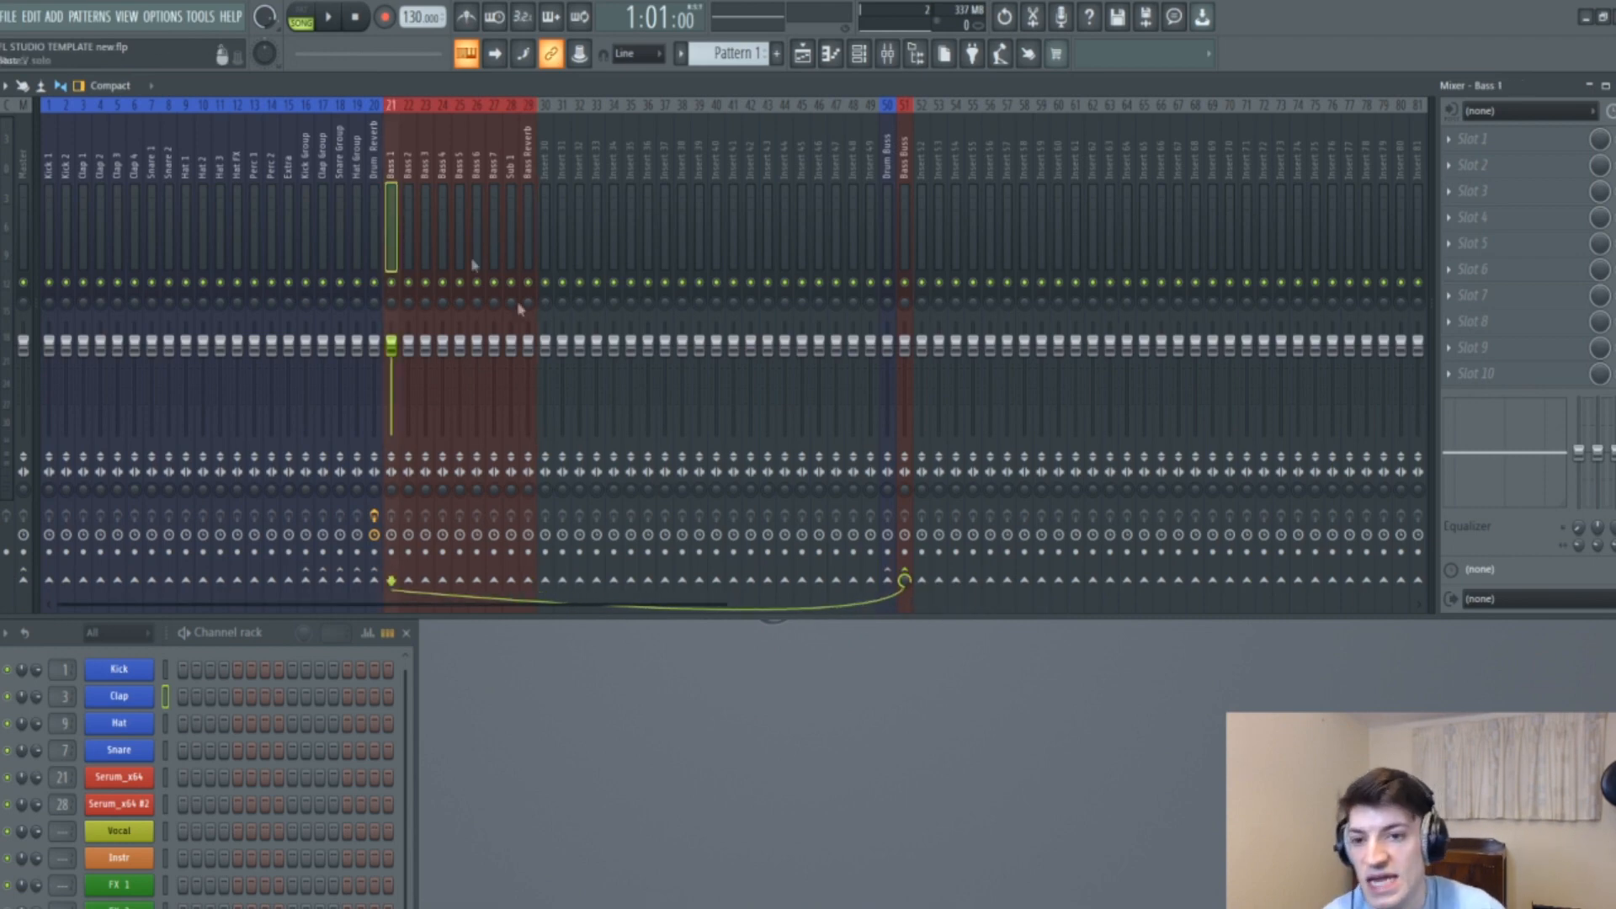
click(530, 585)
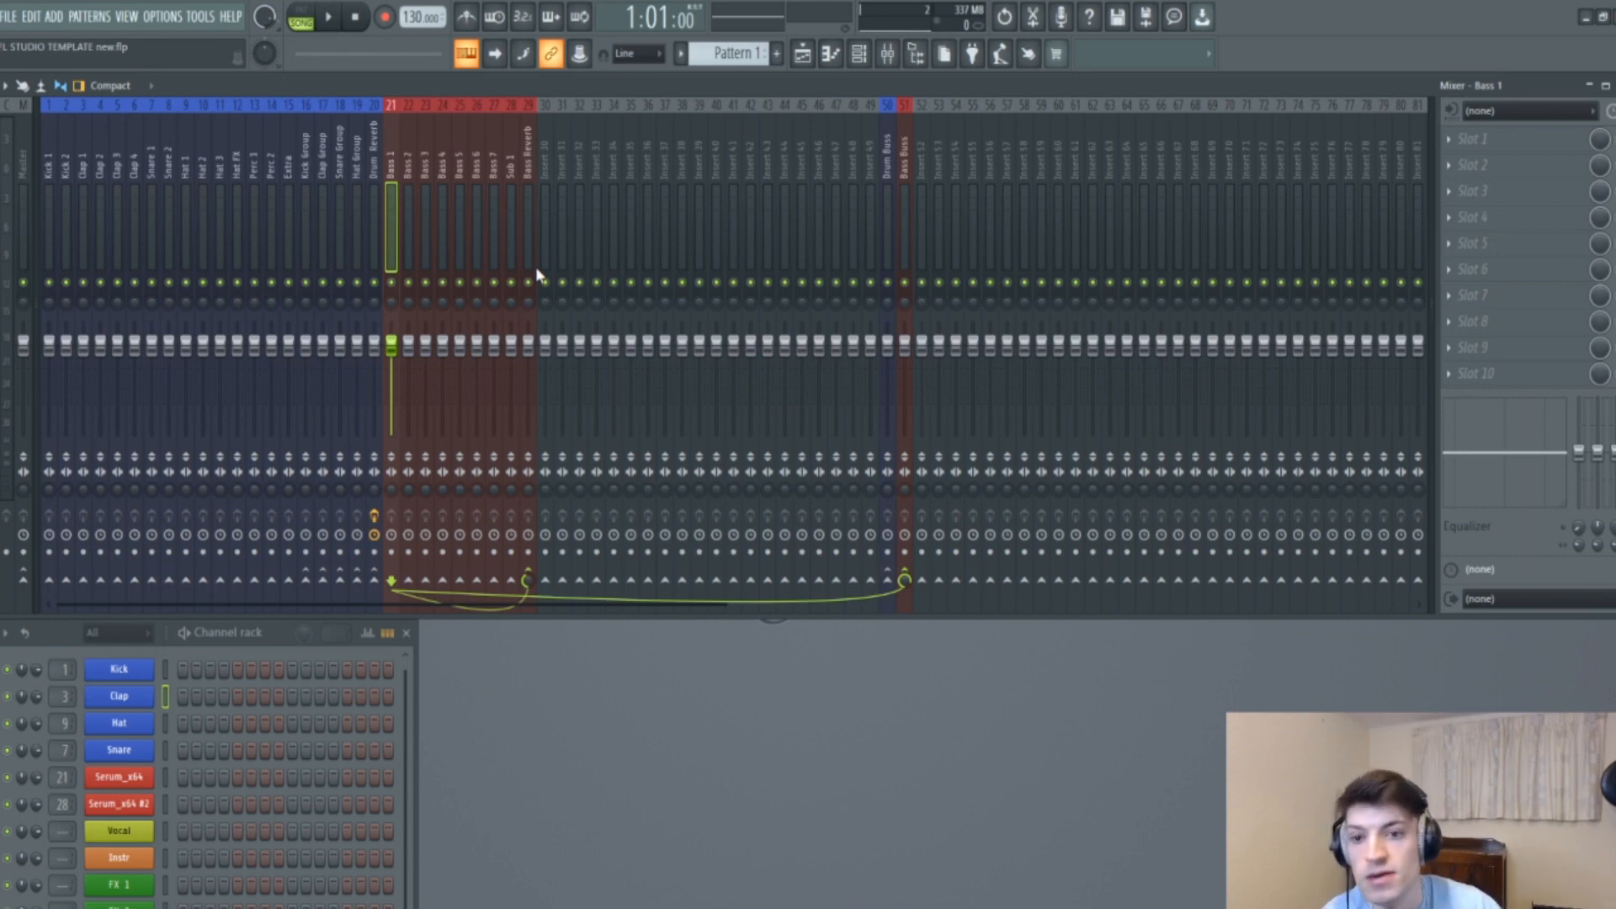
click(532, 254)
click(406, 250)
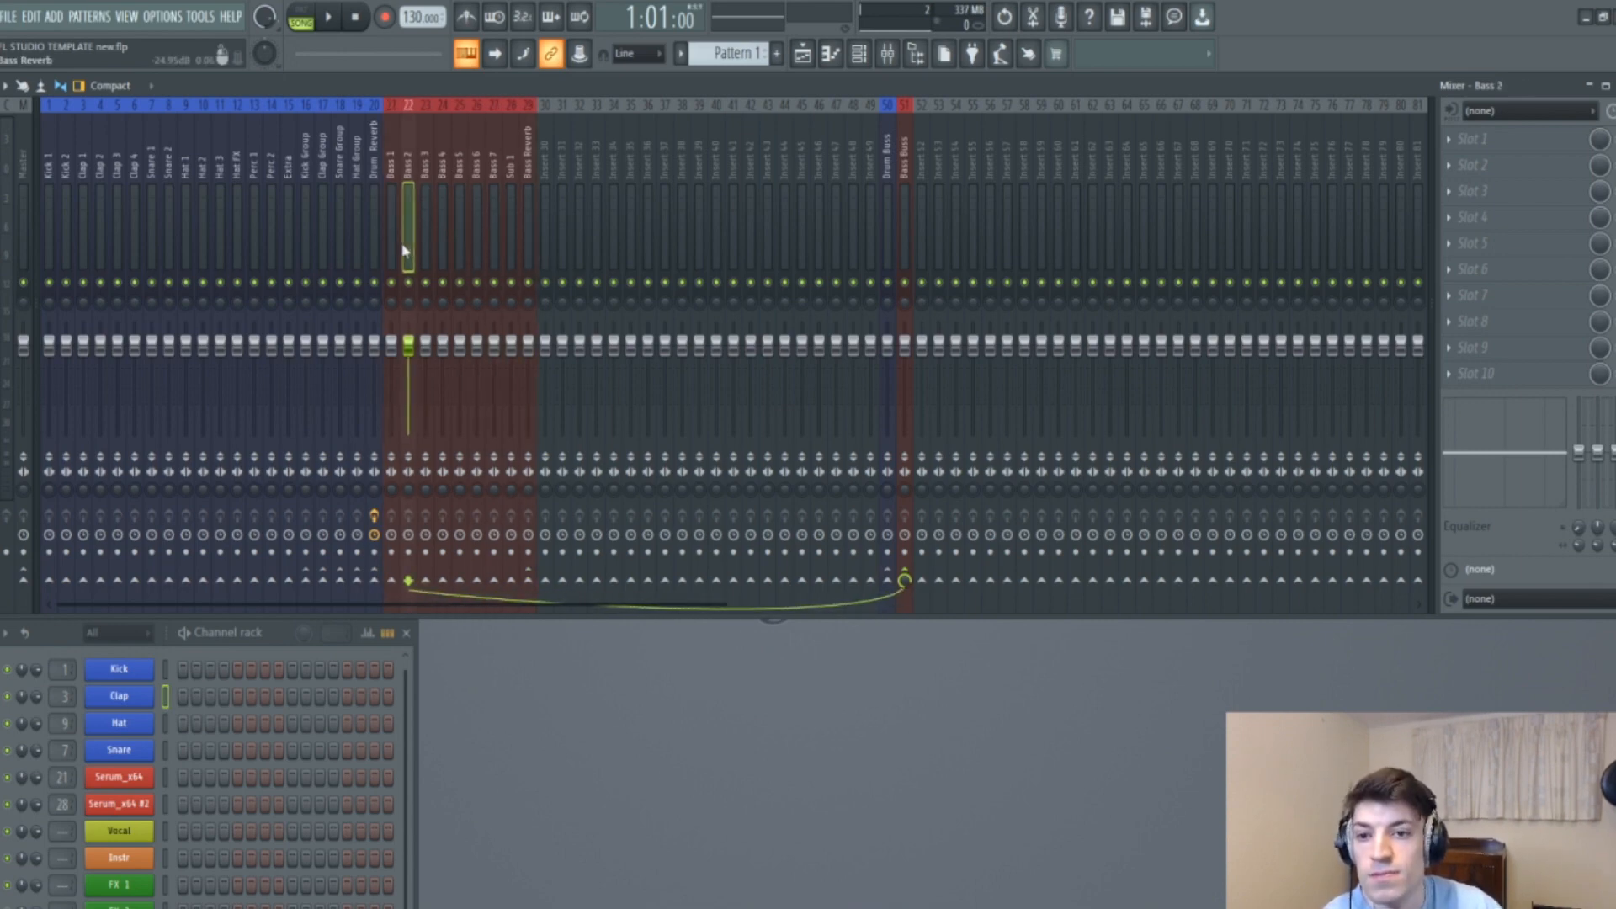
click(392, 248)
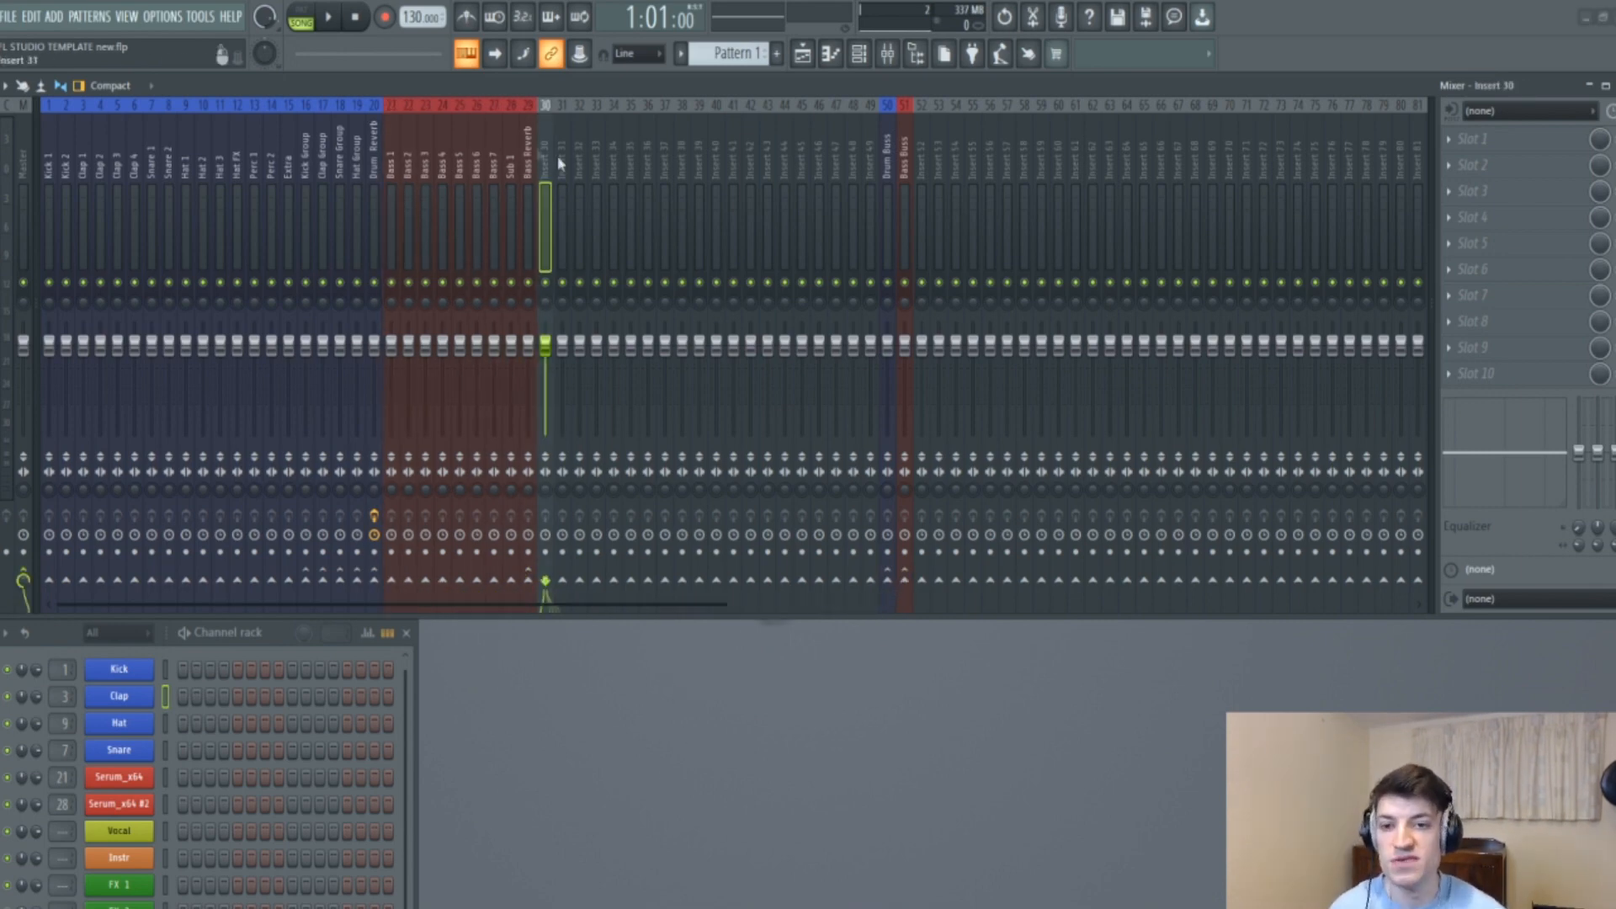
Rename mixer insert 30 to Vocal 1 and color it yellow like the Vocal channel.
right_click(552, 149)
click(631, 131)
text(Vocal 1)
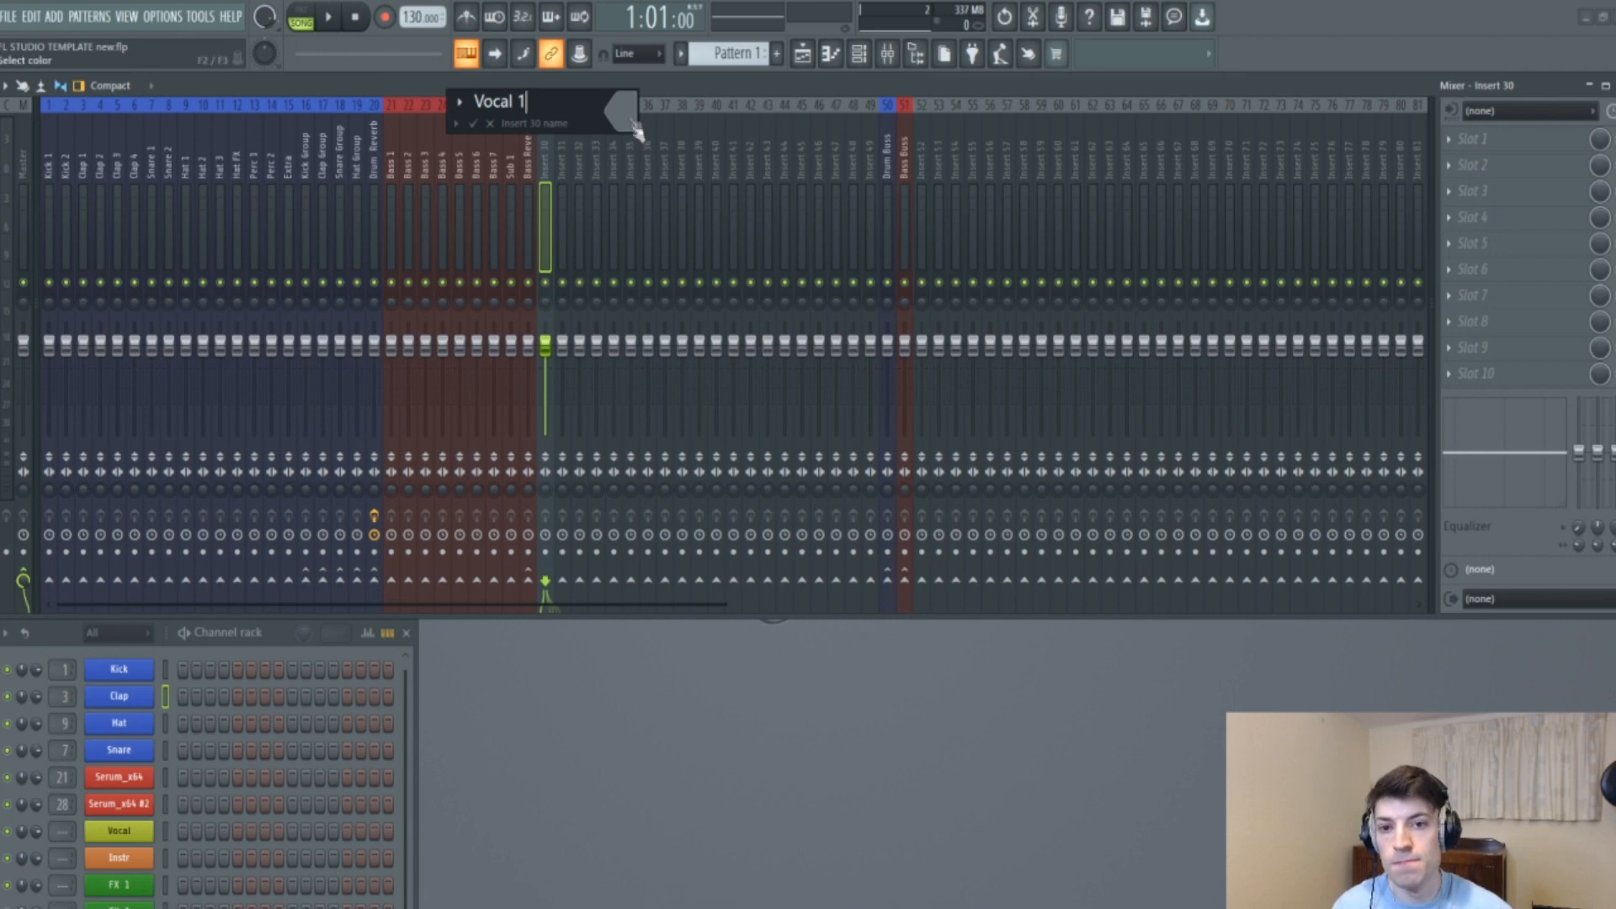
click(623, 111)
click(707, 283)
key(Return)
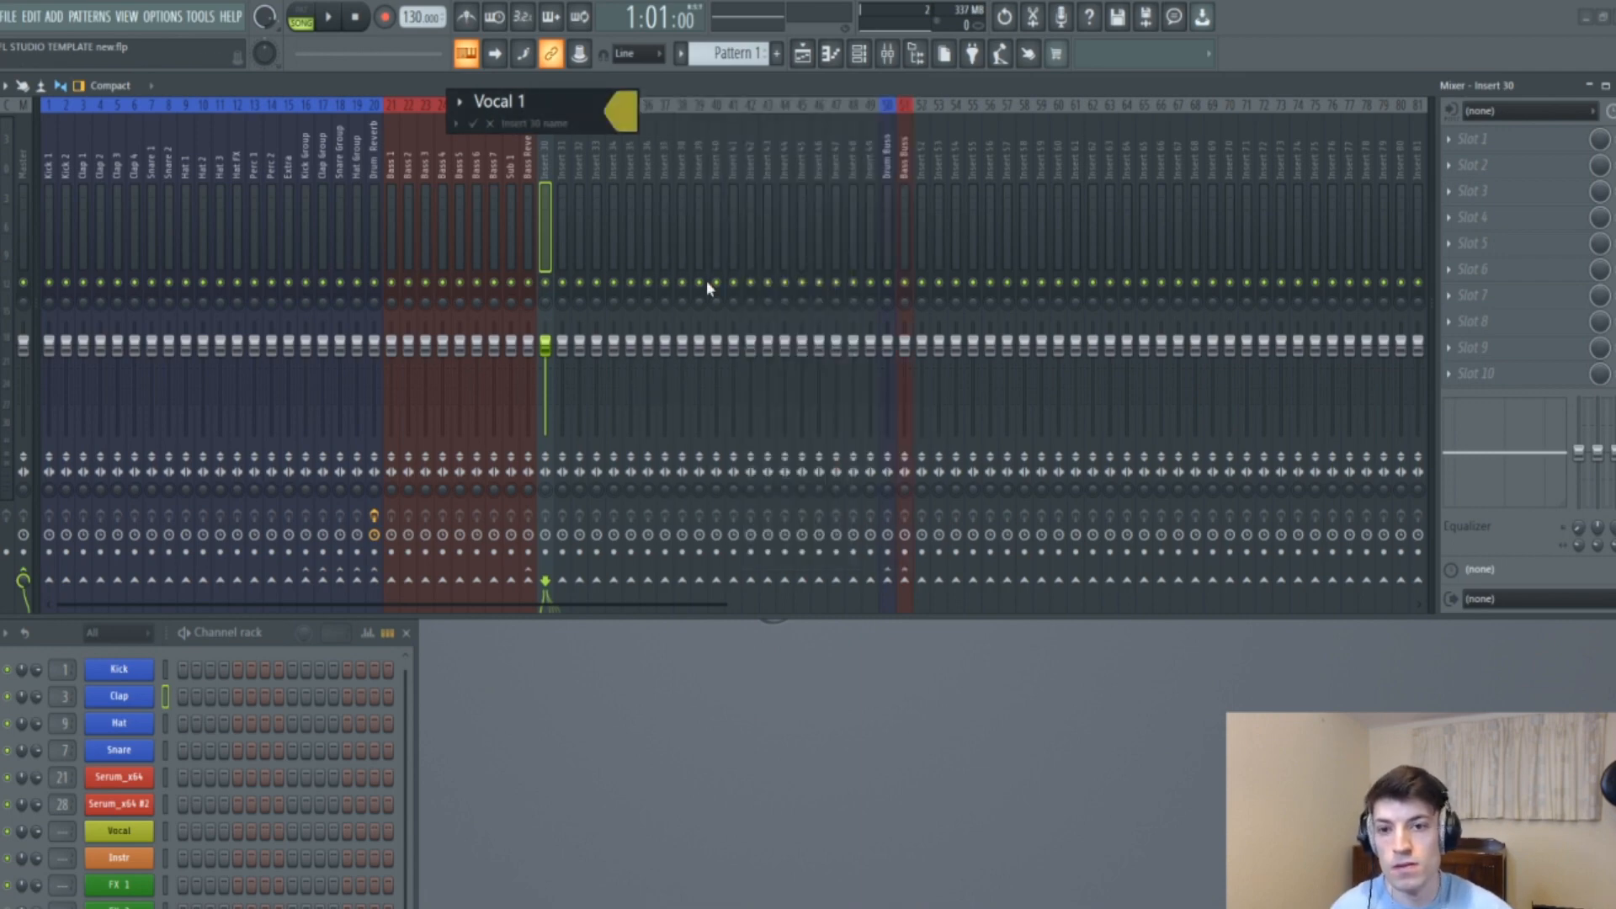
key(Return)
Rename mixer insert 31 to Vocal 2 and give it the same saved yellow as Vocal 1.
right_click(569, 154)
click(596, 115)
text(Coa)
key(BackSpace)
key(BackSpace)
key(BackSpace)
key(BackSpace)
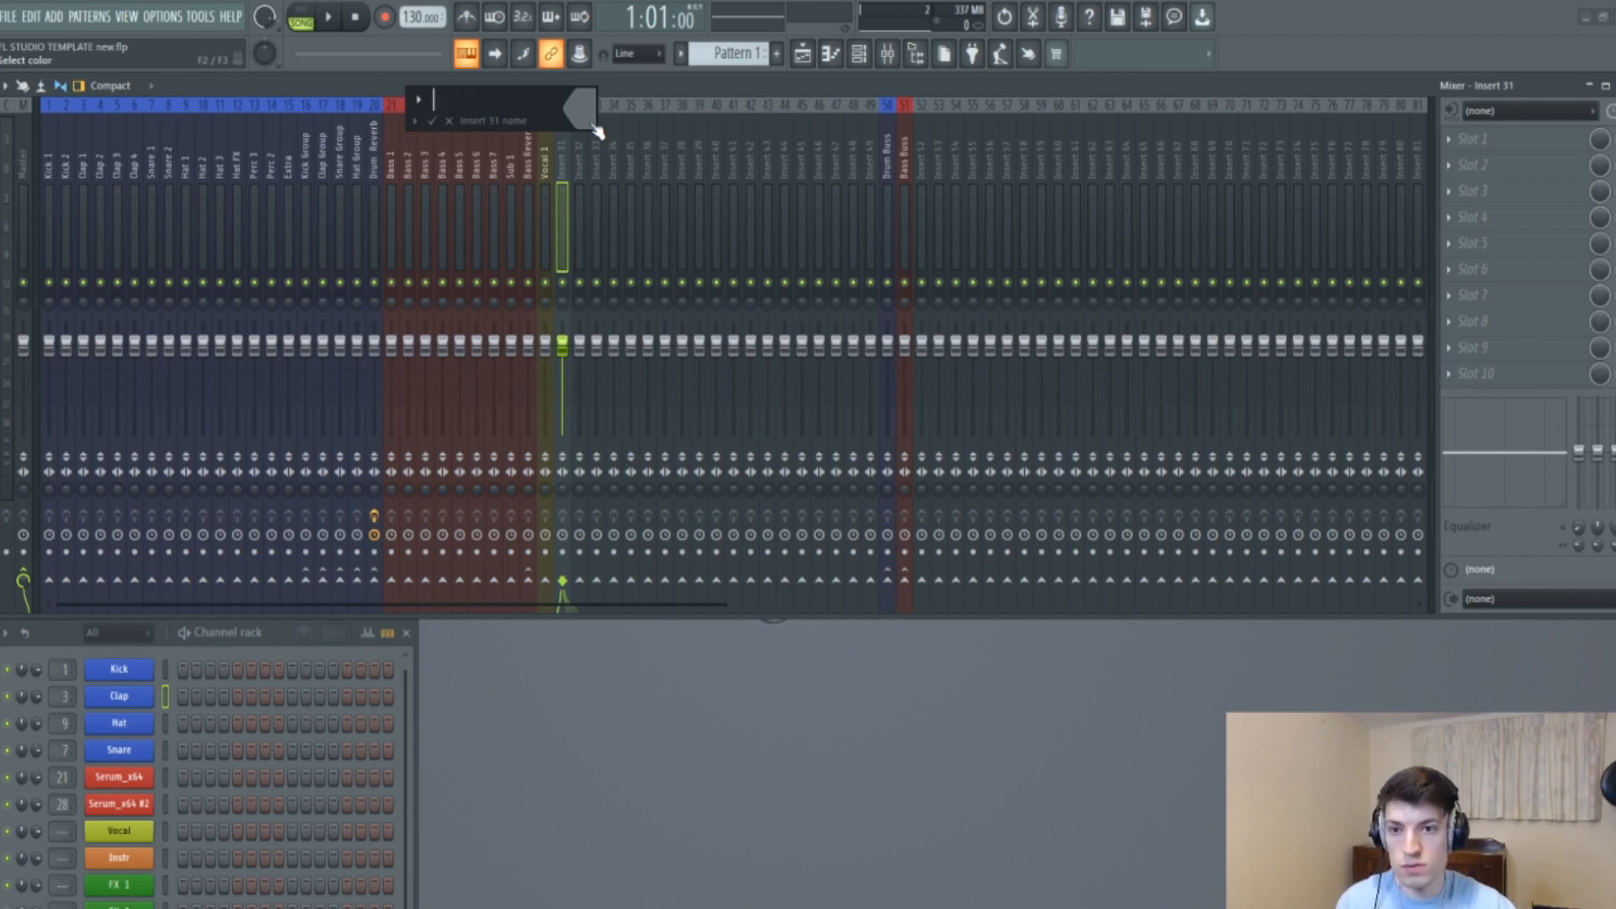
click(594, 126)
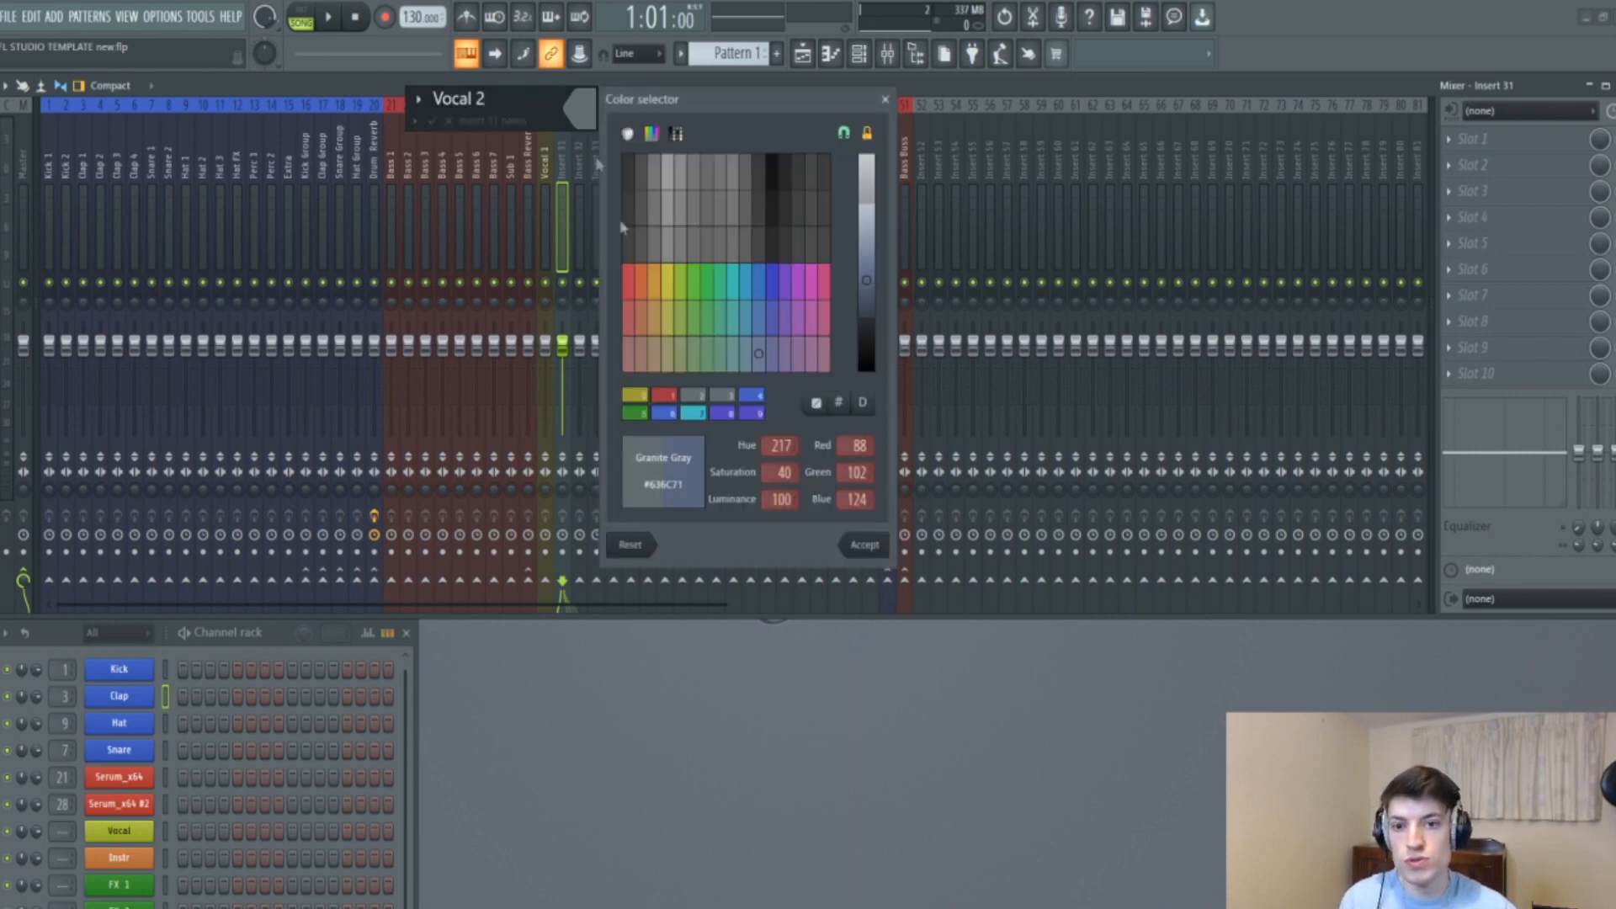
click(637, 395)
click(870, 549)
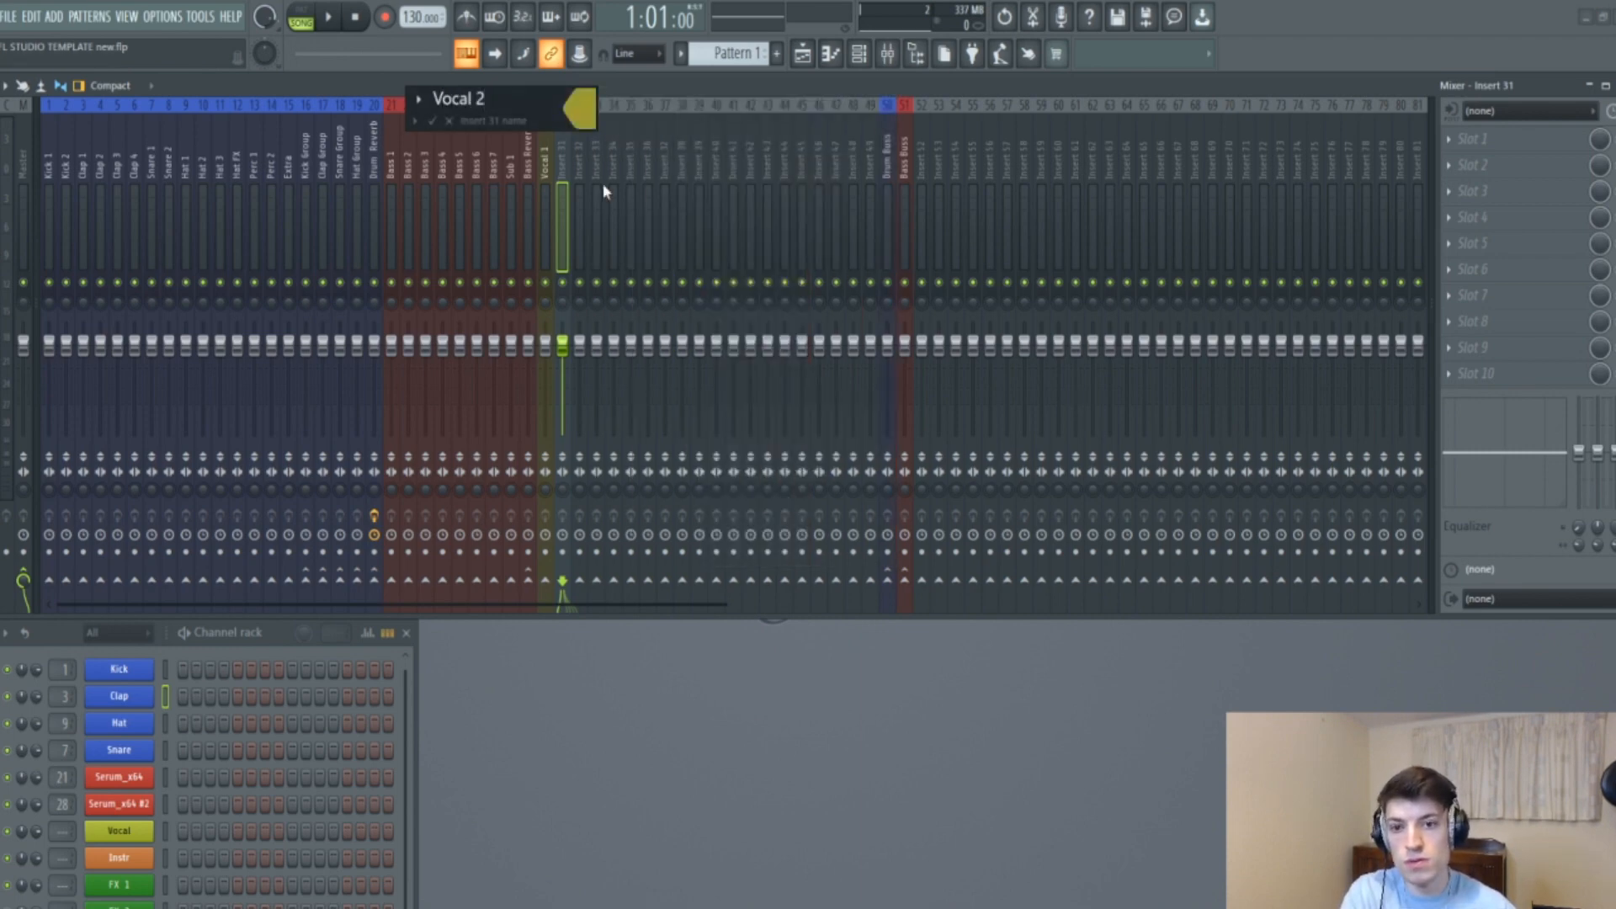
Rename mixer insert 32 to Vocal 3 and apply the saved yellow vocal color.
right_click(603, 184)
click(636, 132)
text(Vica=)
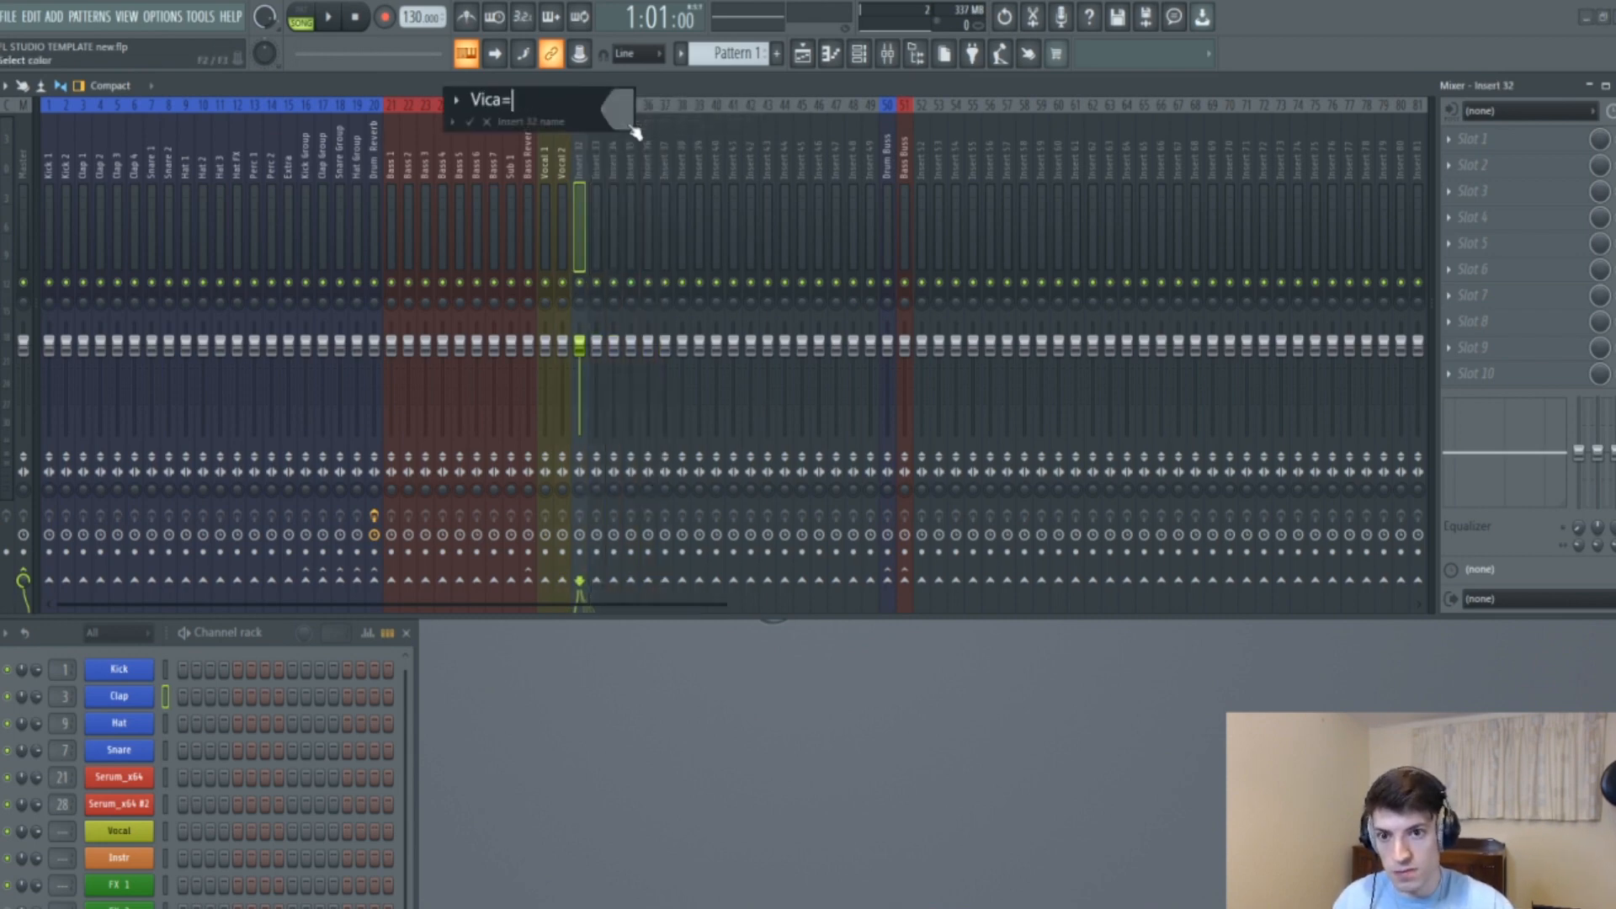
text(cal 3)
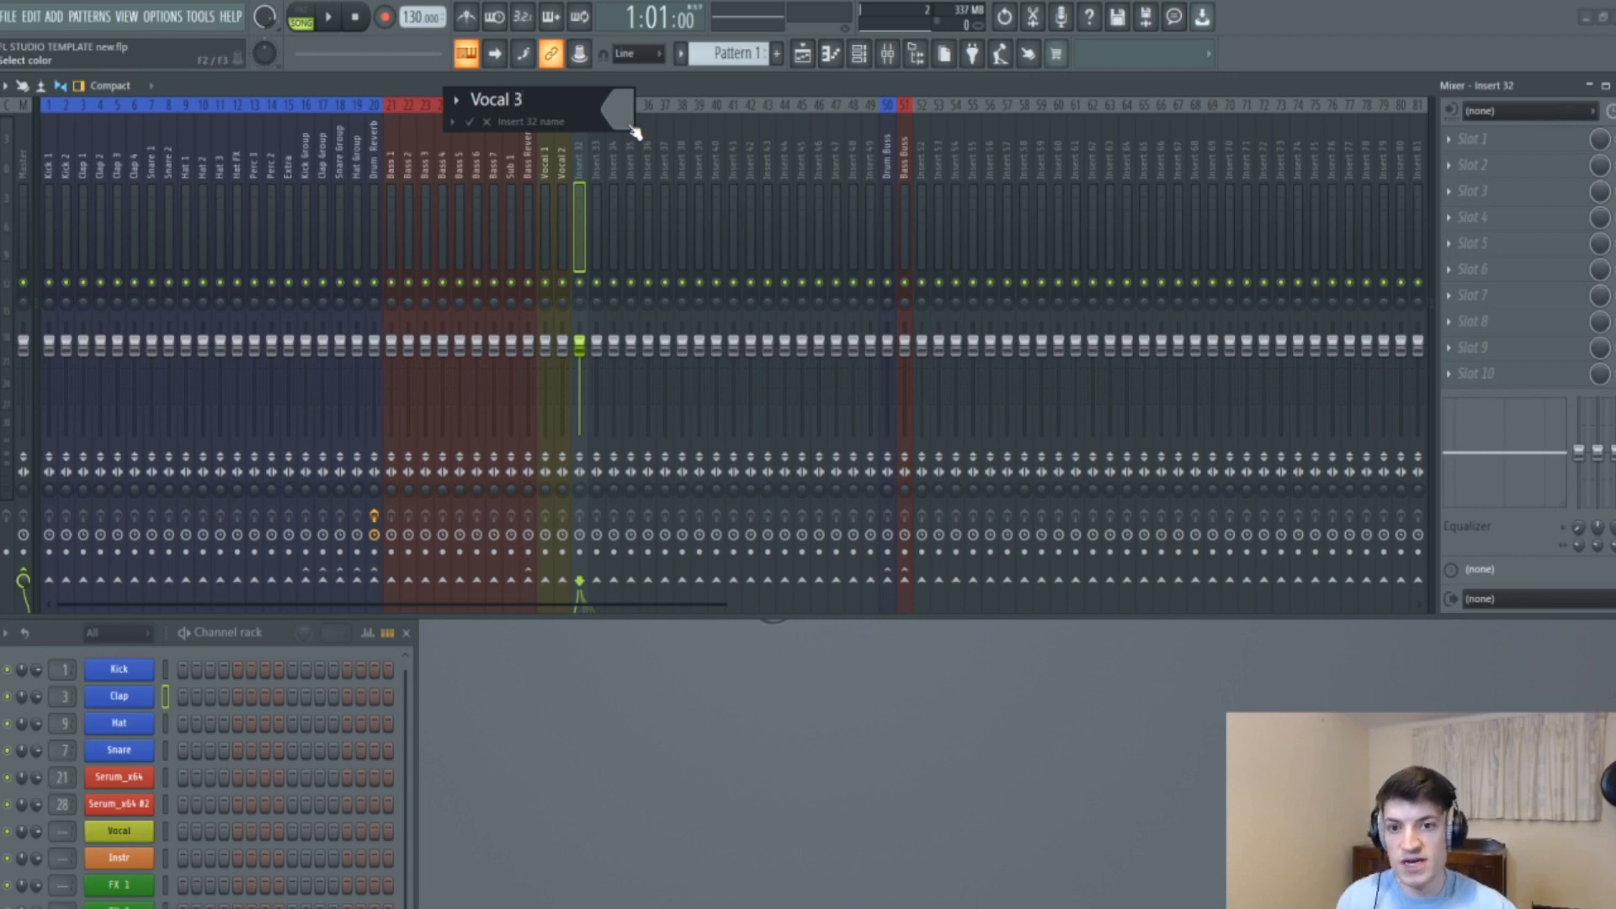
click(635, 132)
click(697, 402)
click(912, 549)
key(Return)
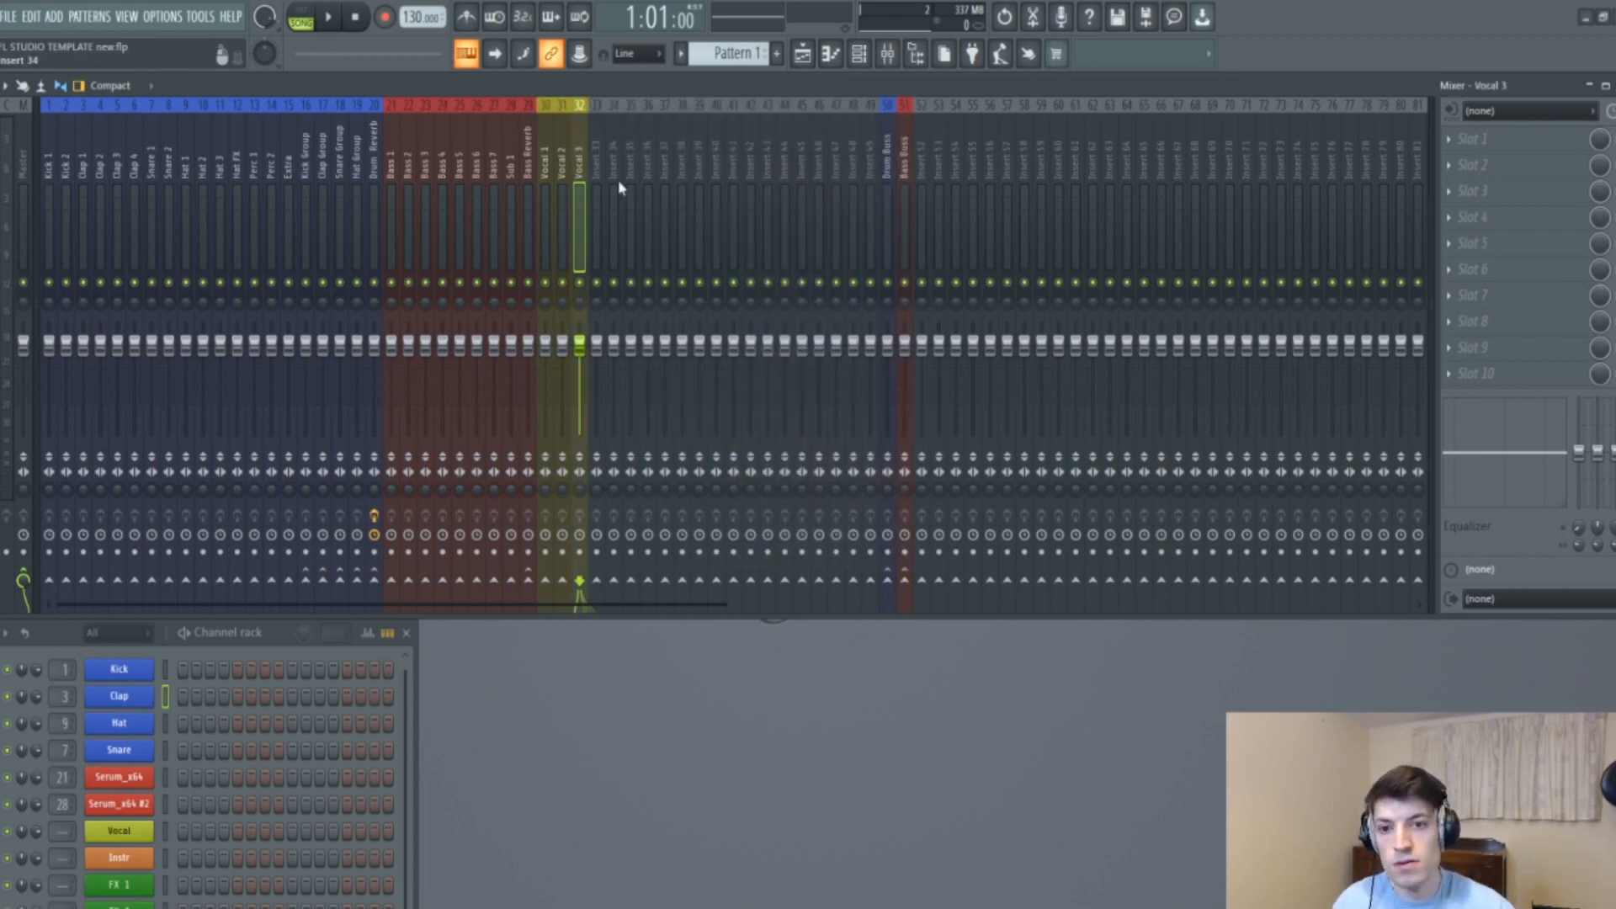
Rename mixer insert 33 to Vocal 4 and color it with the saved vocal yellow.
right_click(603, 164)
click(642, 123)
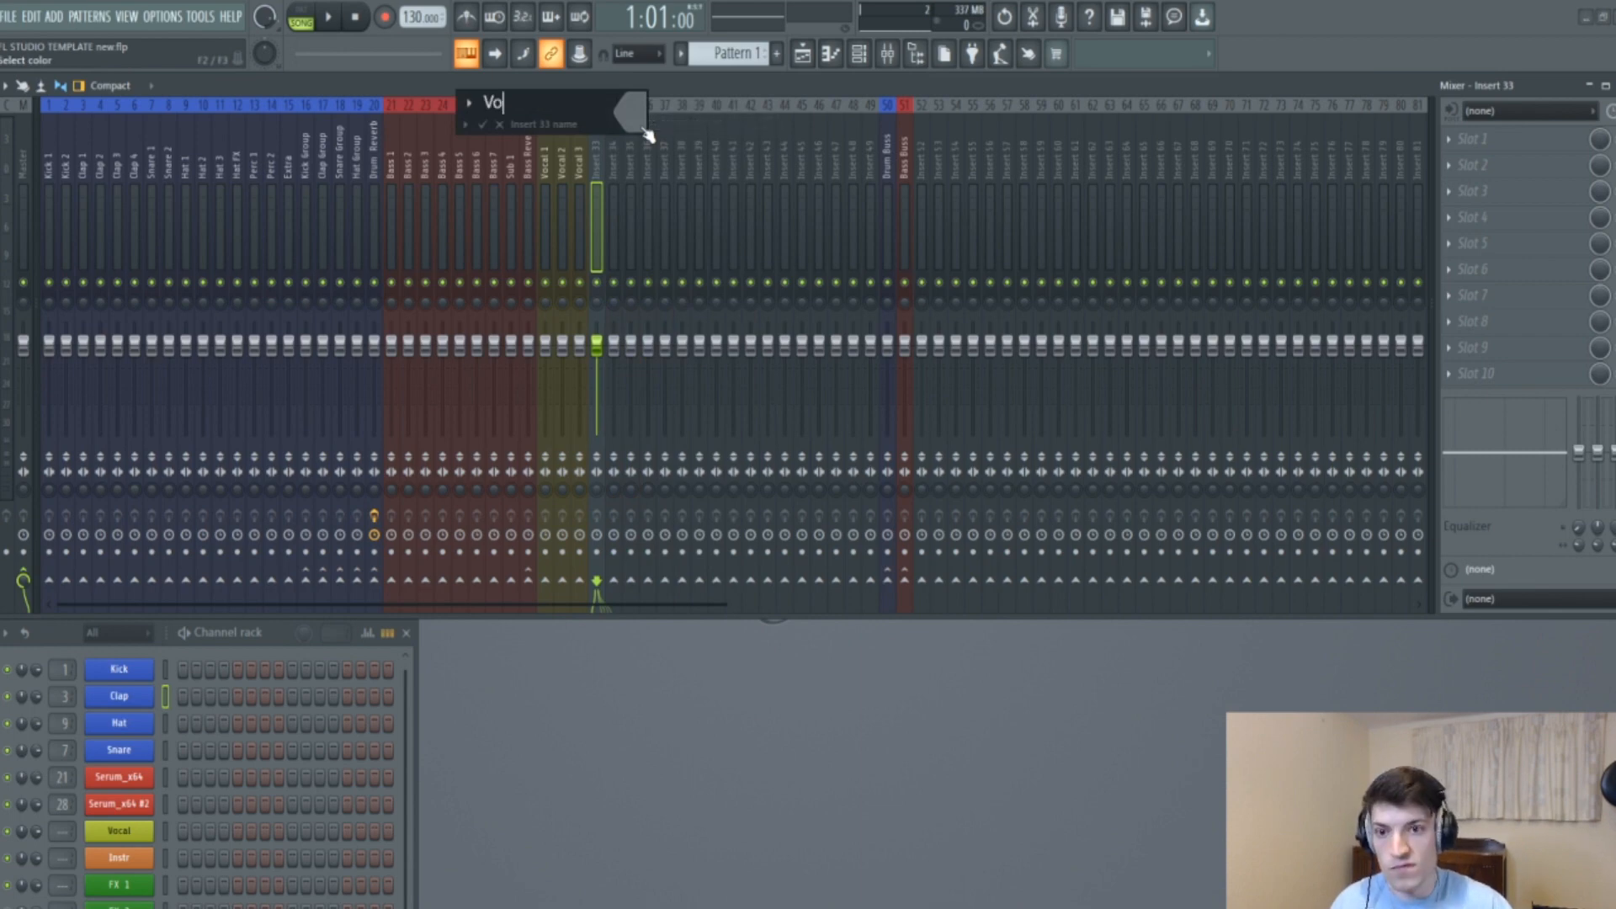
text(Vocal 4)
click(638, 128)
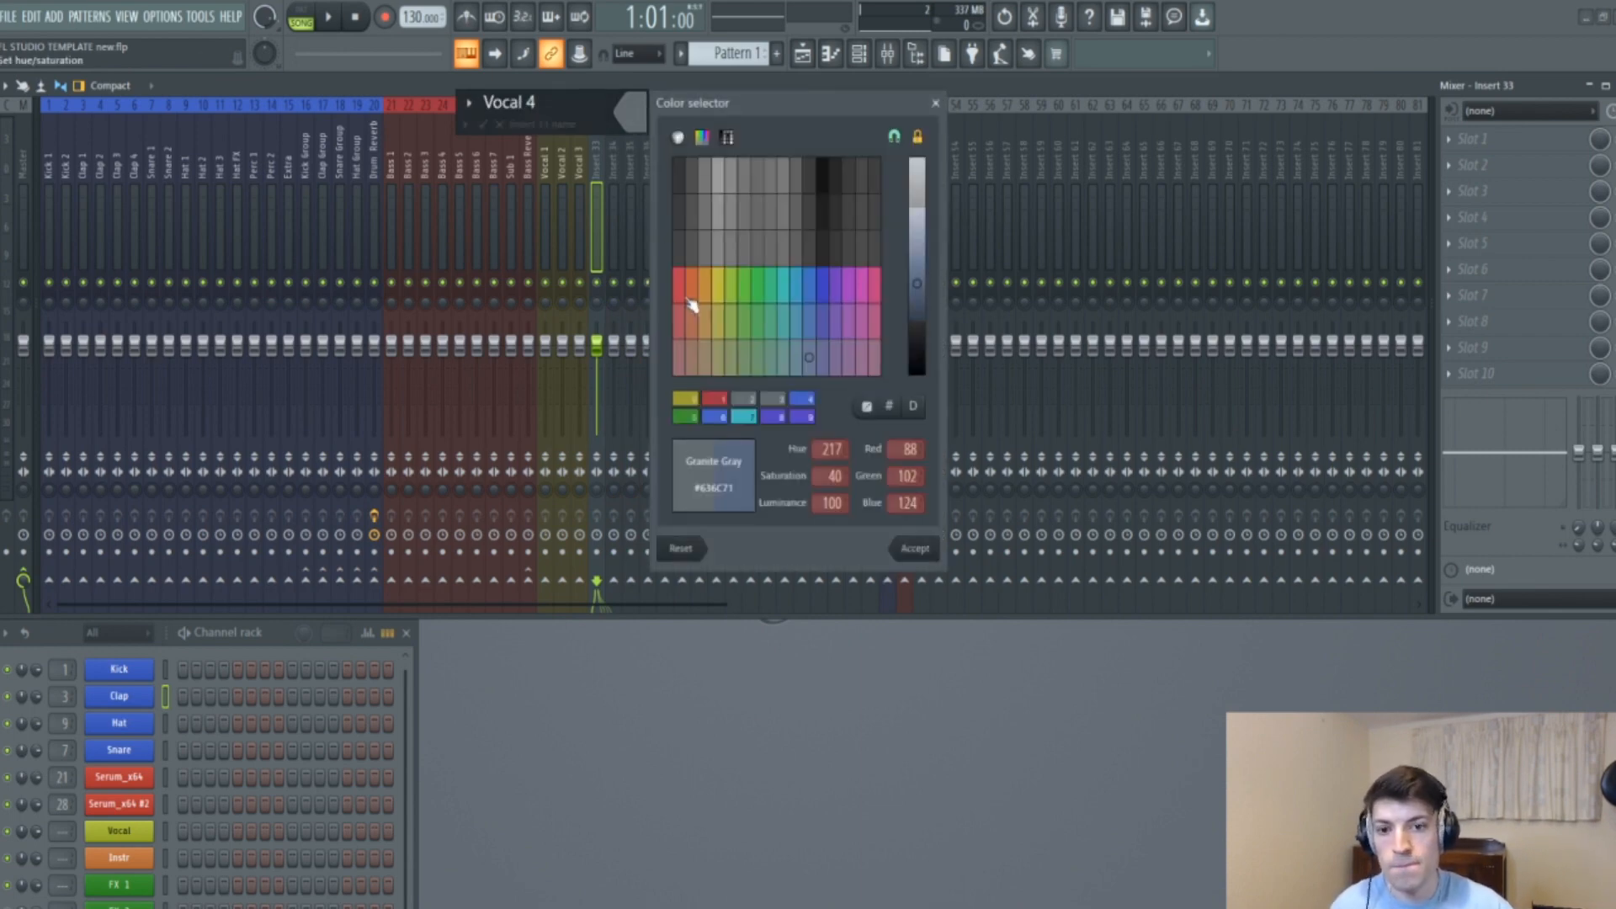
click(685, 399)
key(Return)
key(Return)
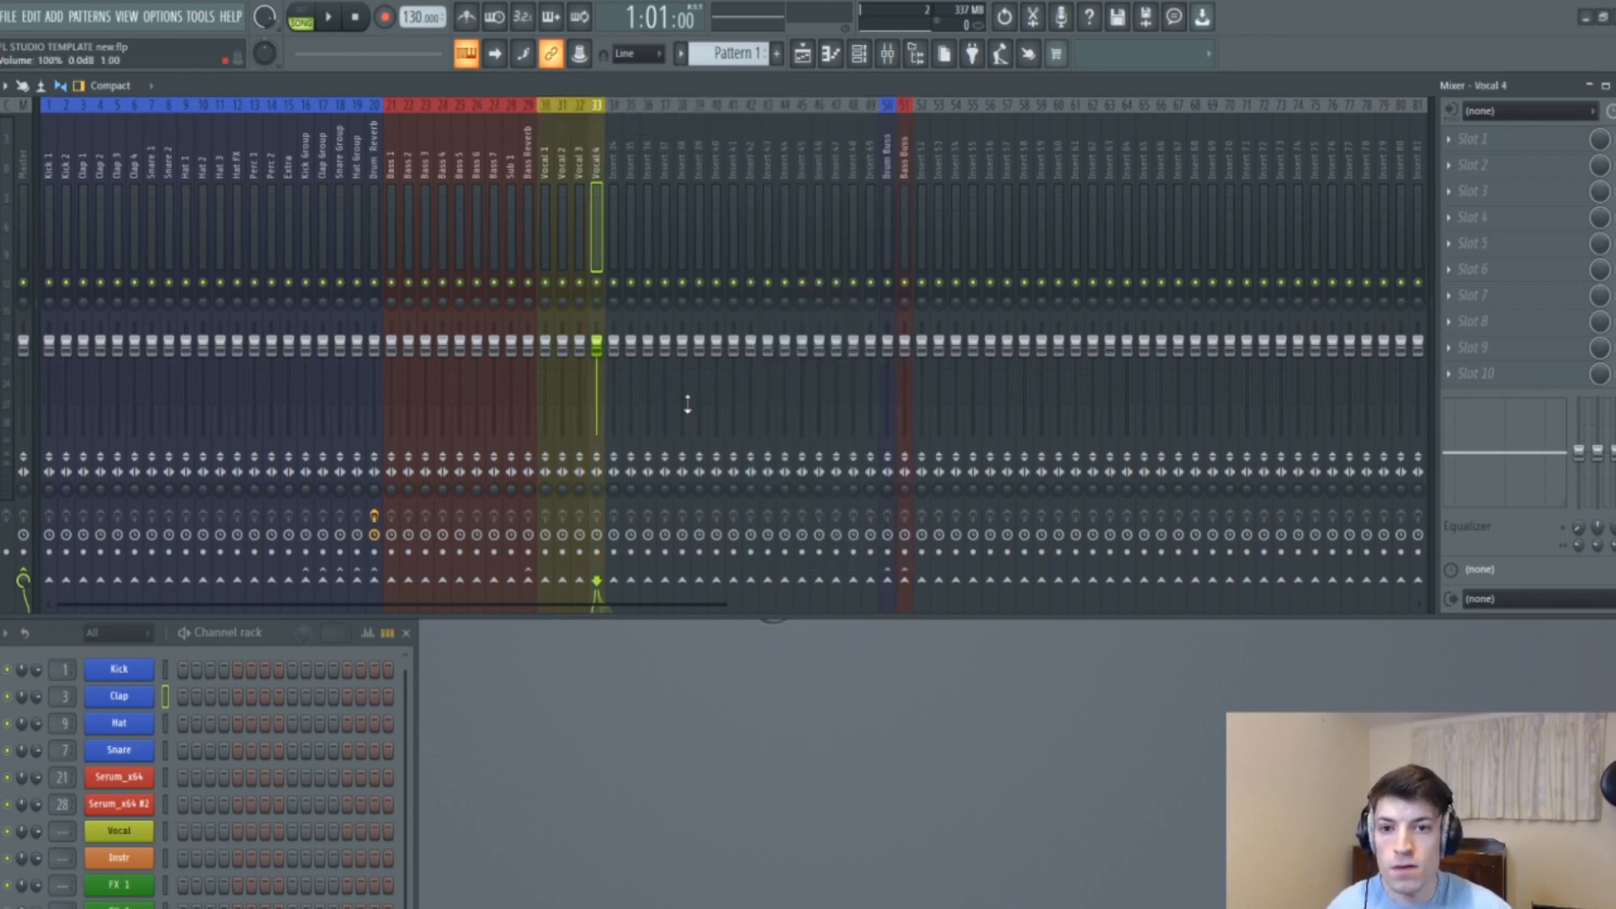
Rename mixer insert 34 to Back Vocal 1 and color it with the saved vocal yellow.
right_click(612, 126)
click(655, 124)
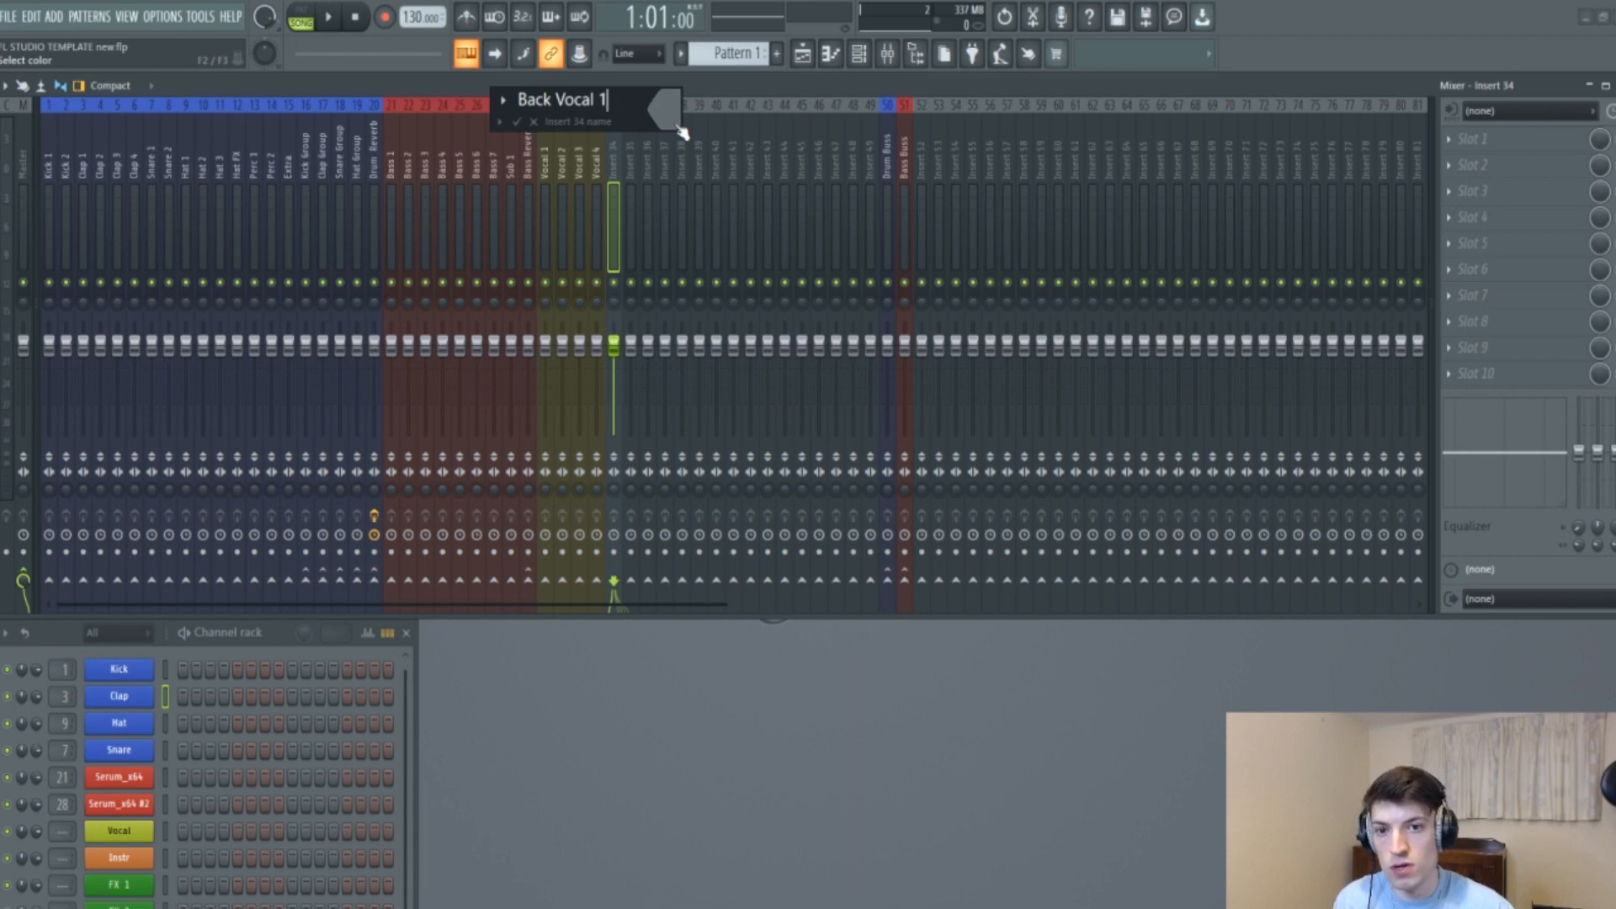
click(678, 128)
click(724, 399)
click(945, 546)
key(Return)
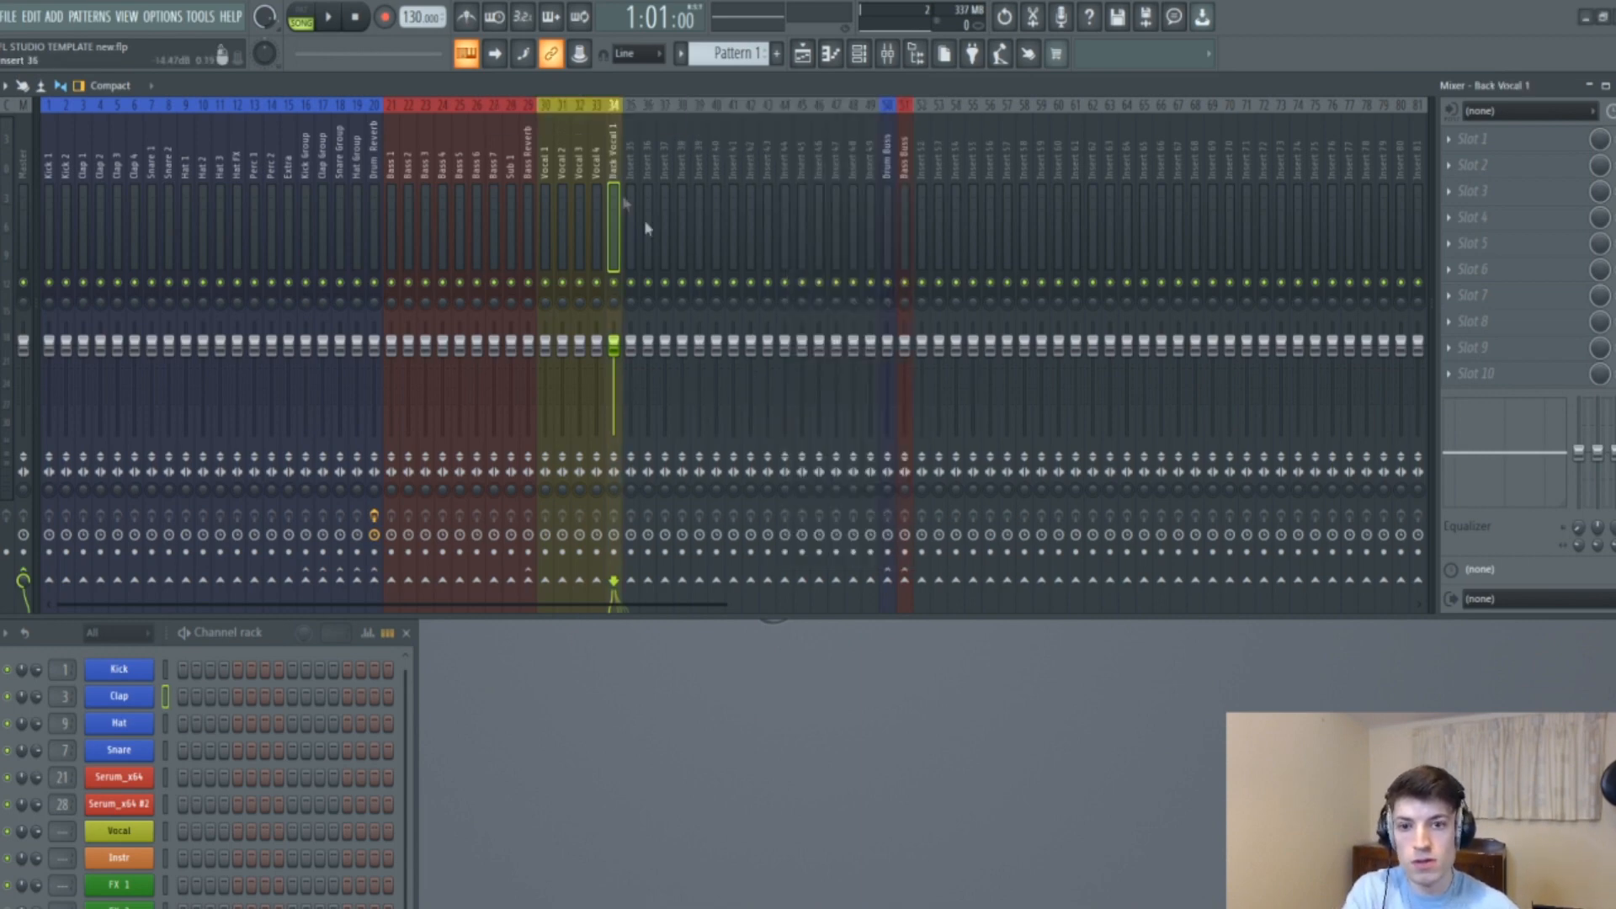
Rename mixer insert 35 to Backing Vocal 2 and apply the saved olive yellow.
right_click(633, 122)
click(673, 111)
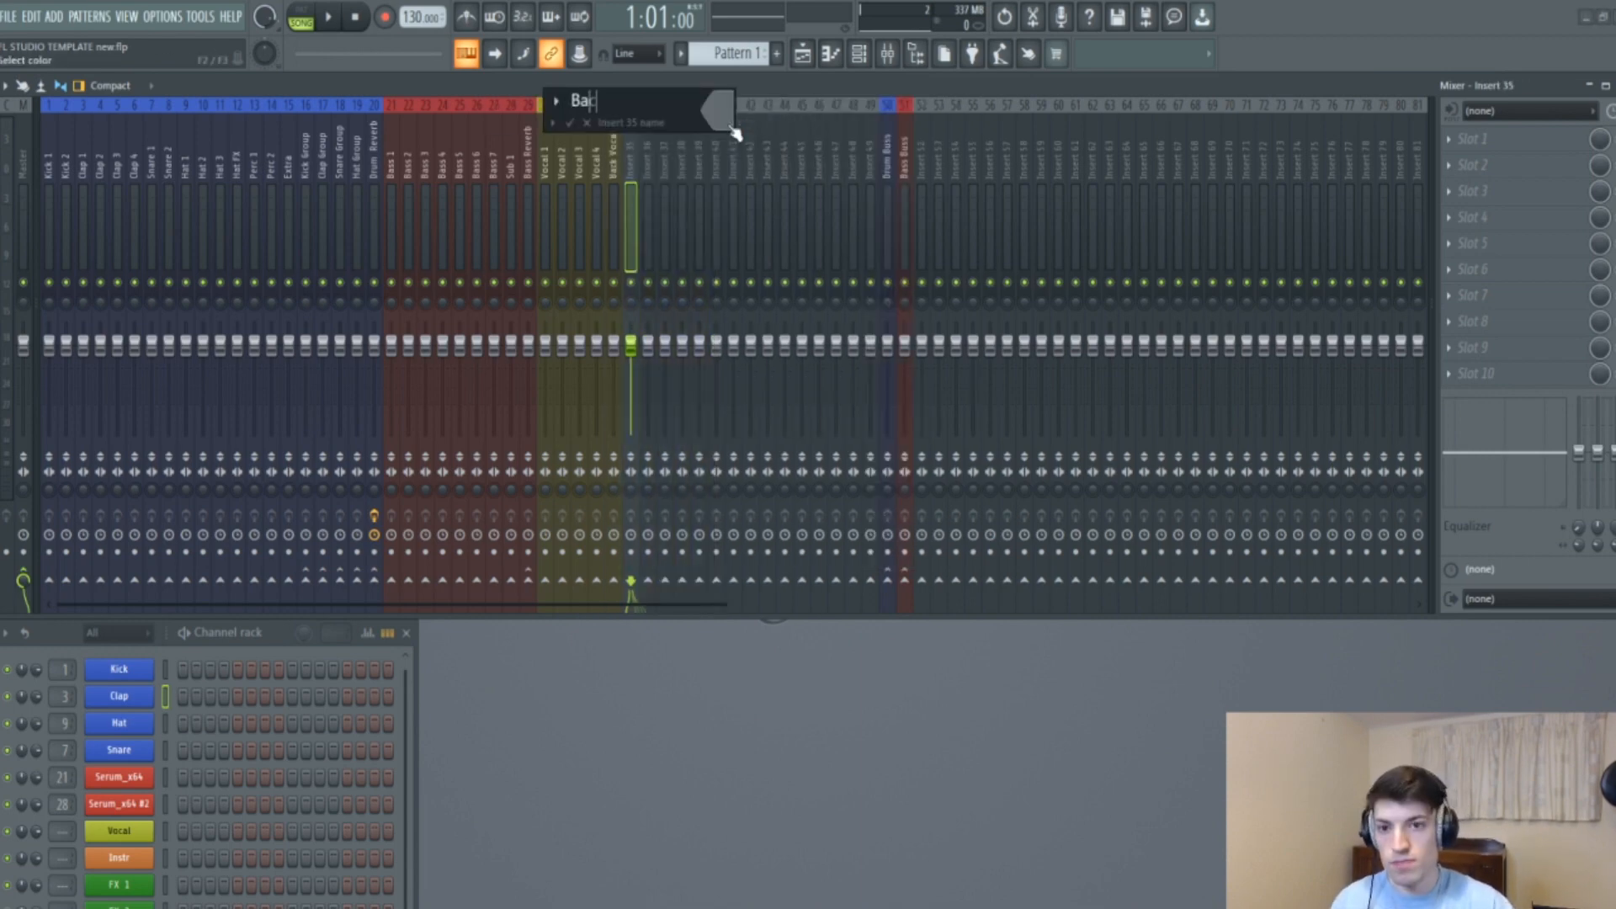
text(Backing Vocal)
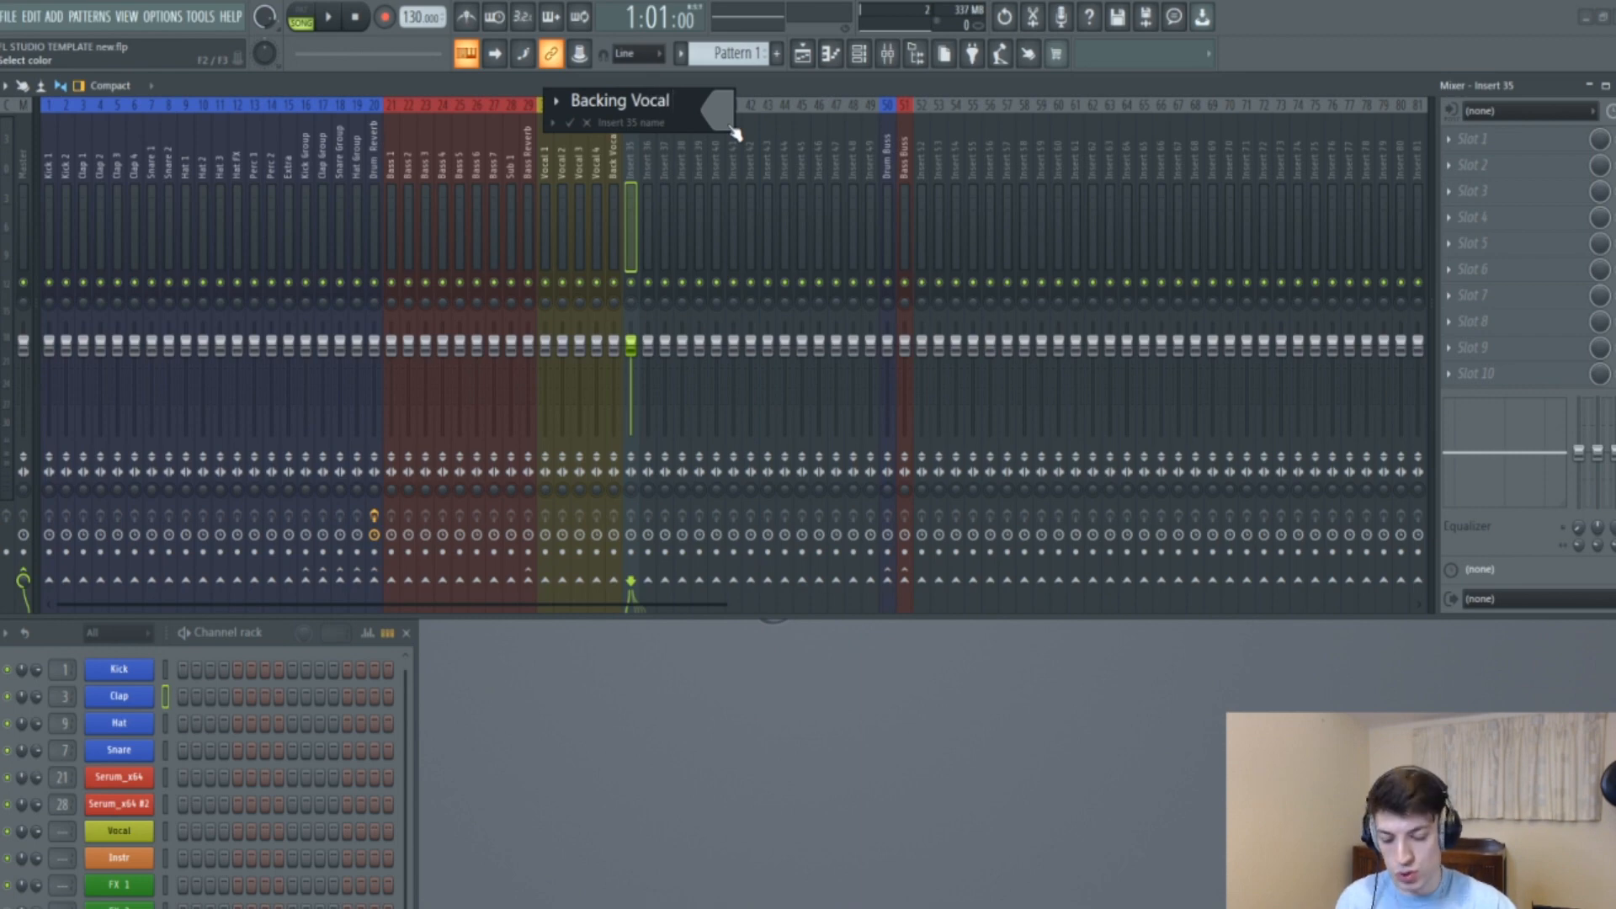
click(731, 128)
click(772, 397)
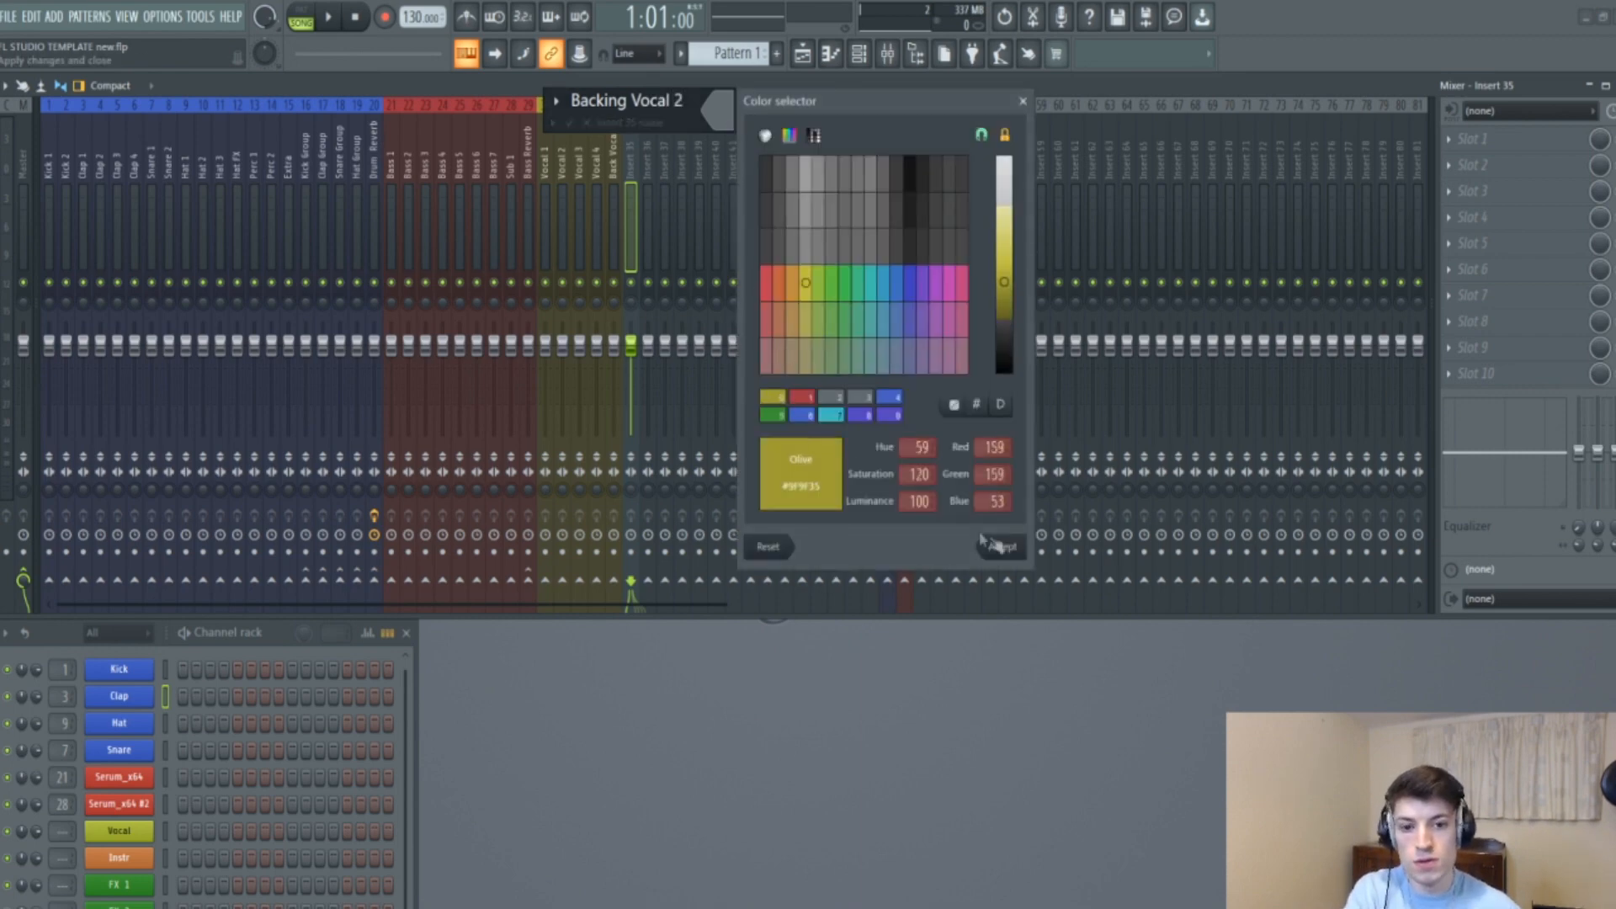
click(993, 545)
text(2)
key(Return)
Rename mixer insert 36 to Backing Vocal 3 and give it the saved yellow vocal color.
right_click(653, 167)
click(682, 122)
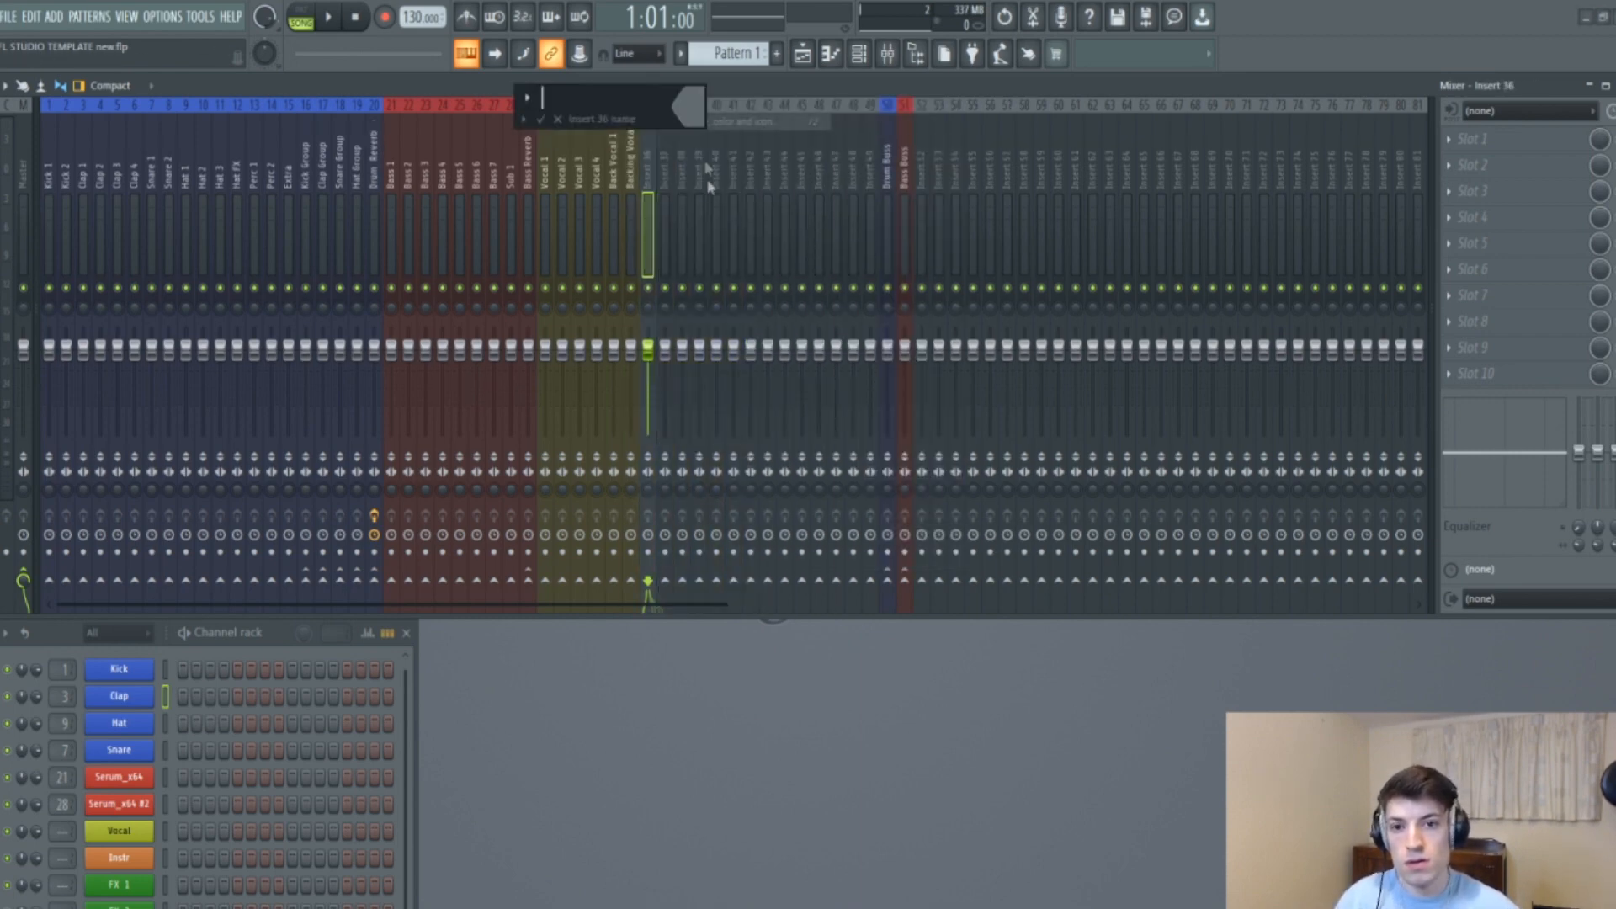
text(B)
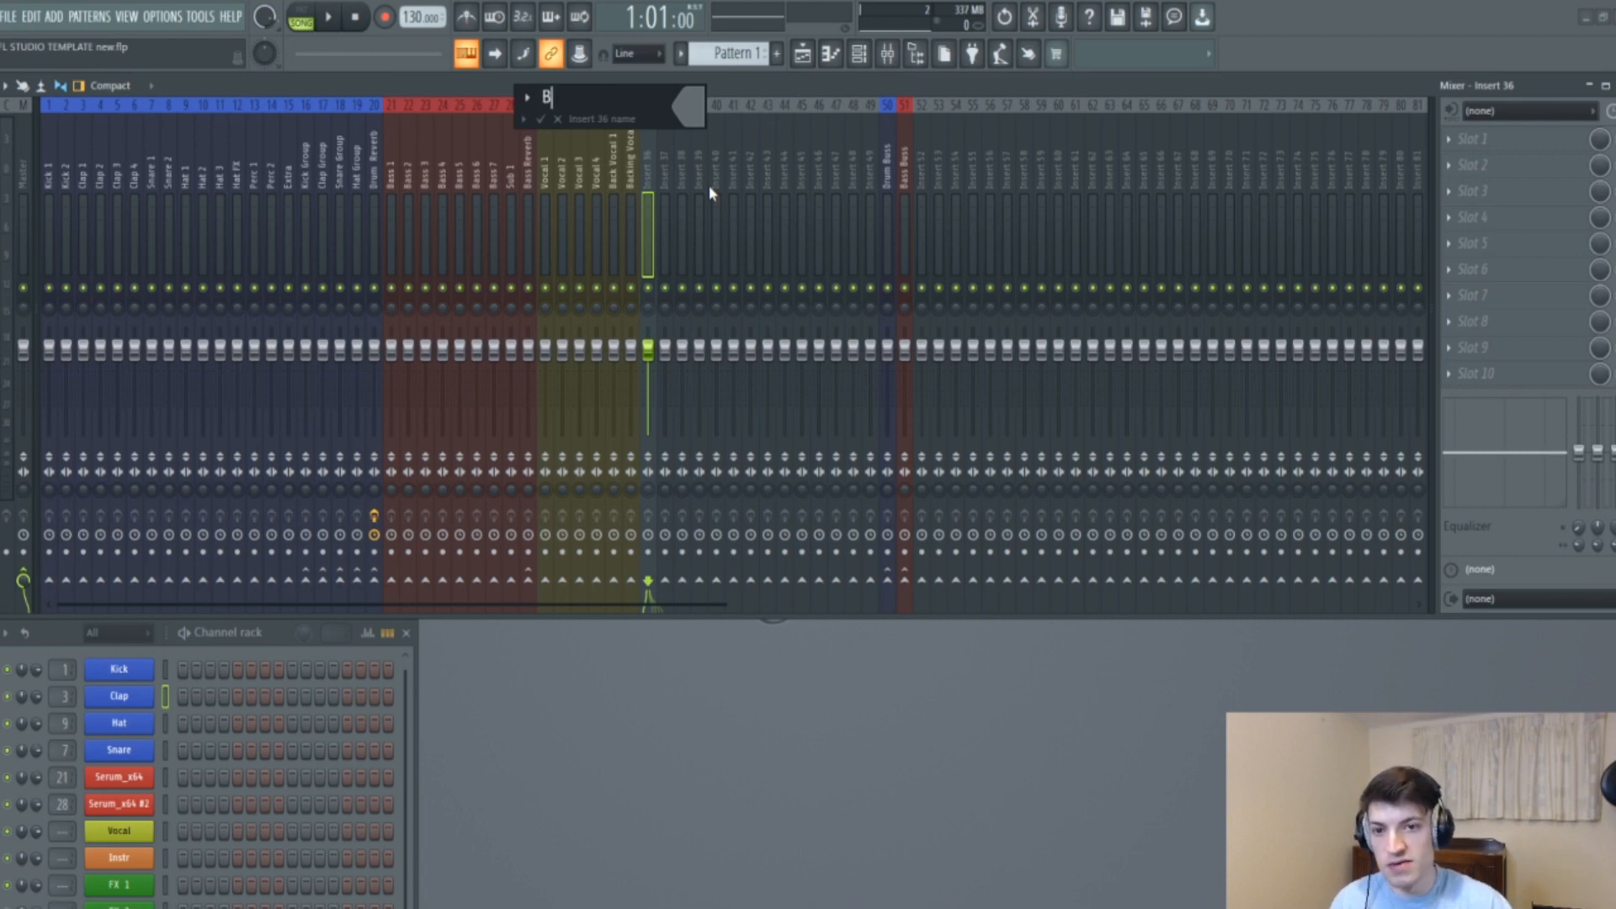
text(acking Vocal 3)
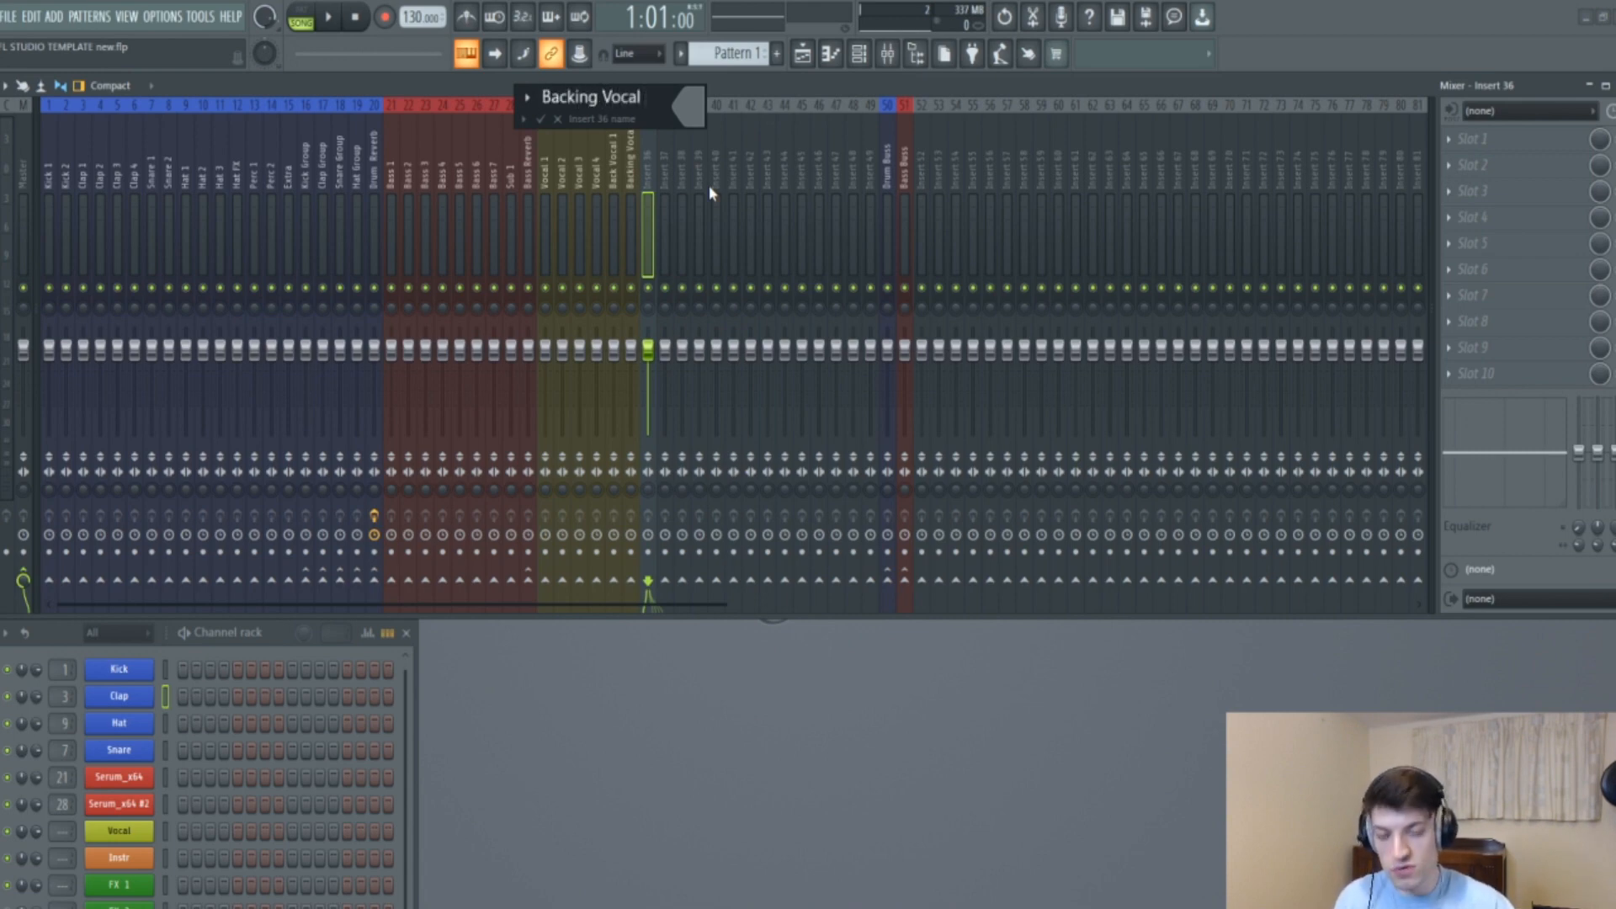
click(689, 105)
click(747, 403)
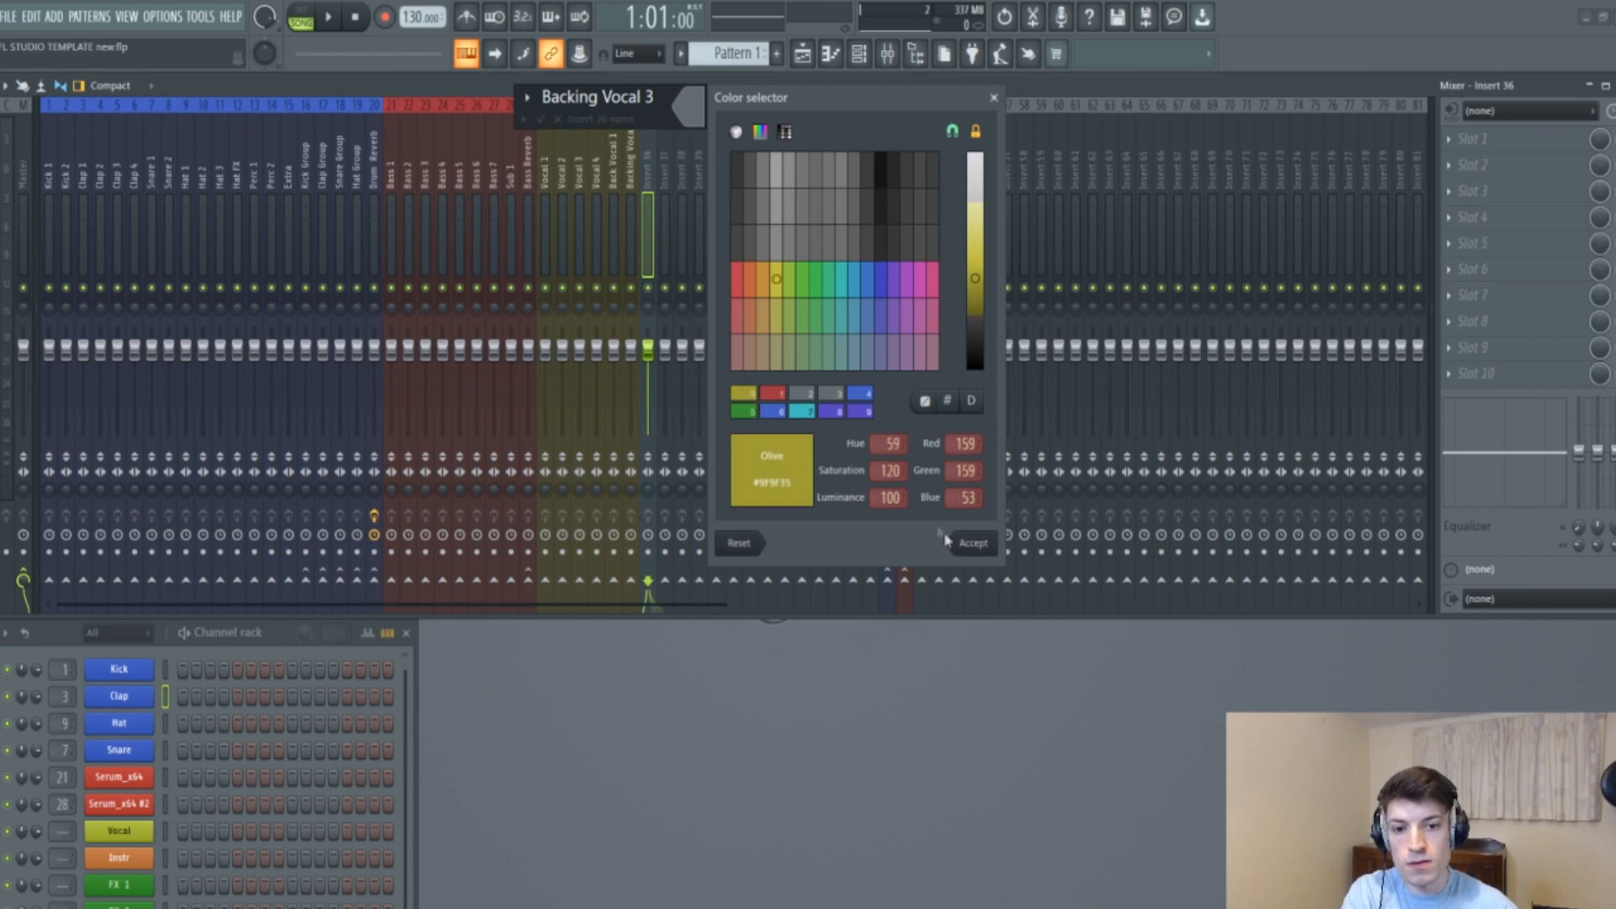
click(965, 543)
key(Return)
Rename mixer insert 37 to Adlibs 1 and color it the same yellow as the other vocal tracks.
right_click(669, 173)
click(733, 119)
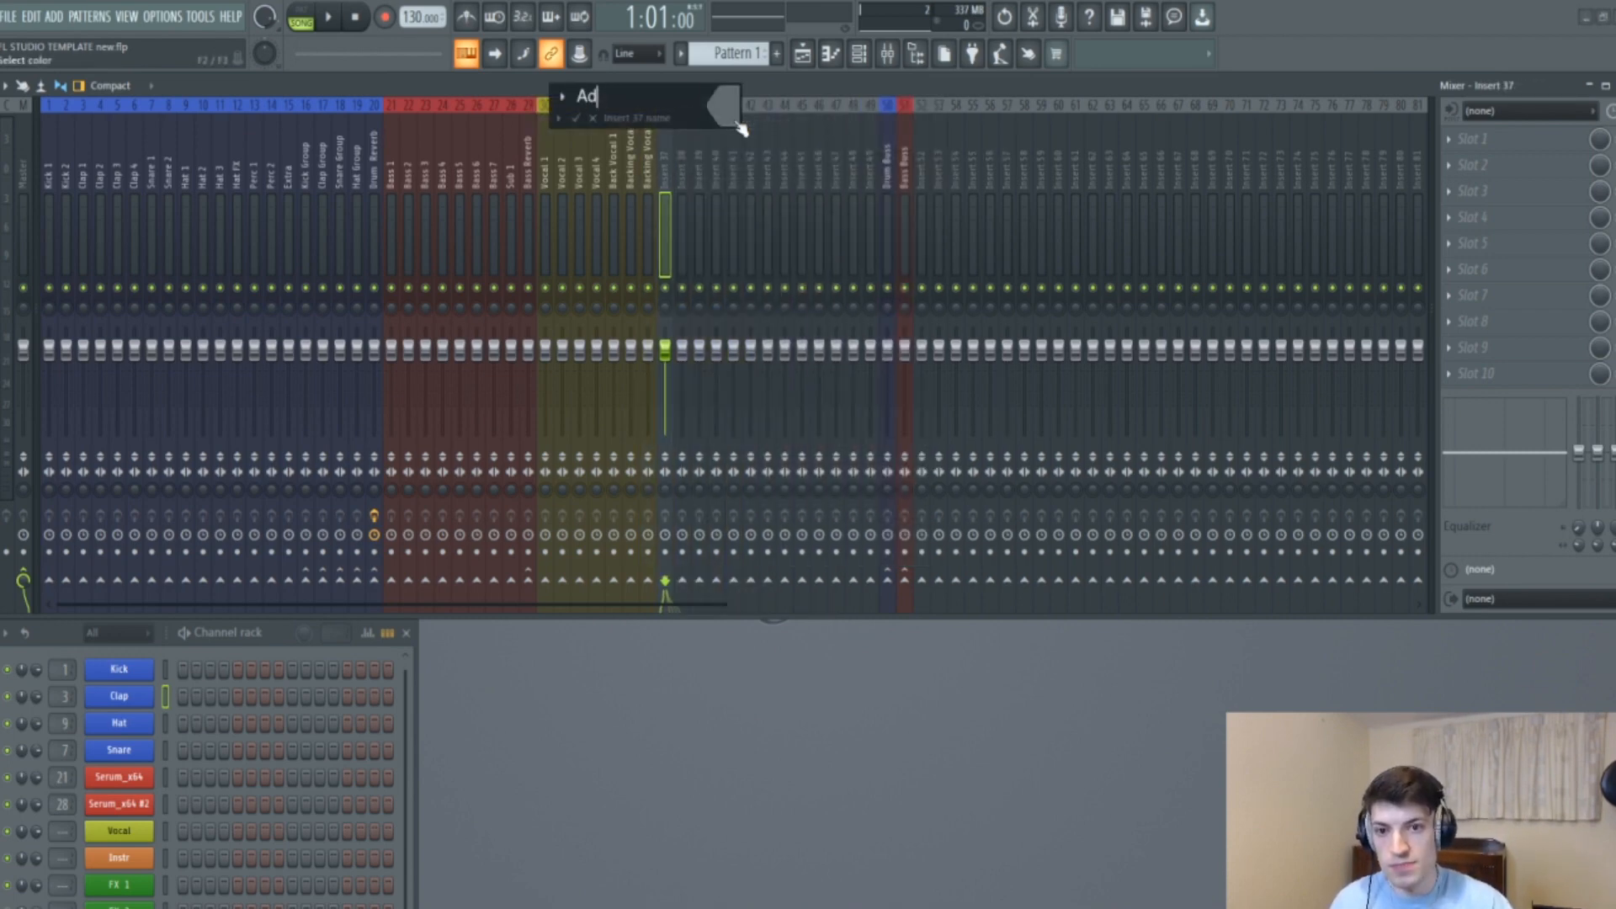
text(Adlibs 1)
click(734, 120)
click(817, 357)
click(1012, 545)
key(Return)
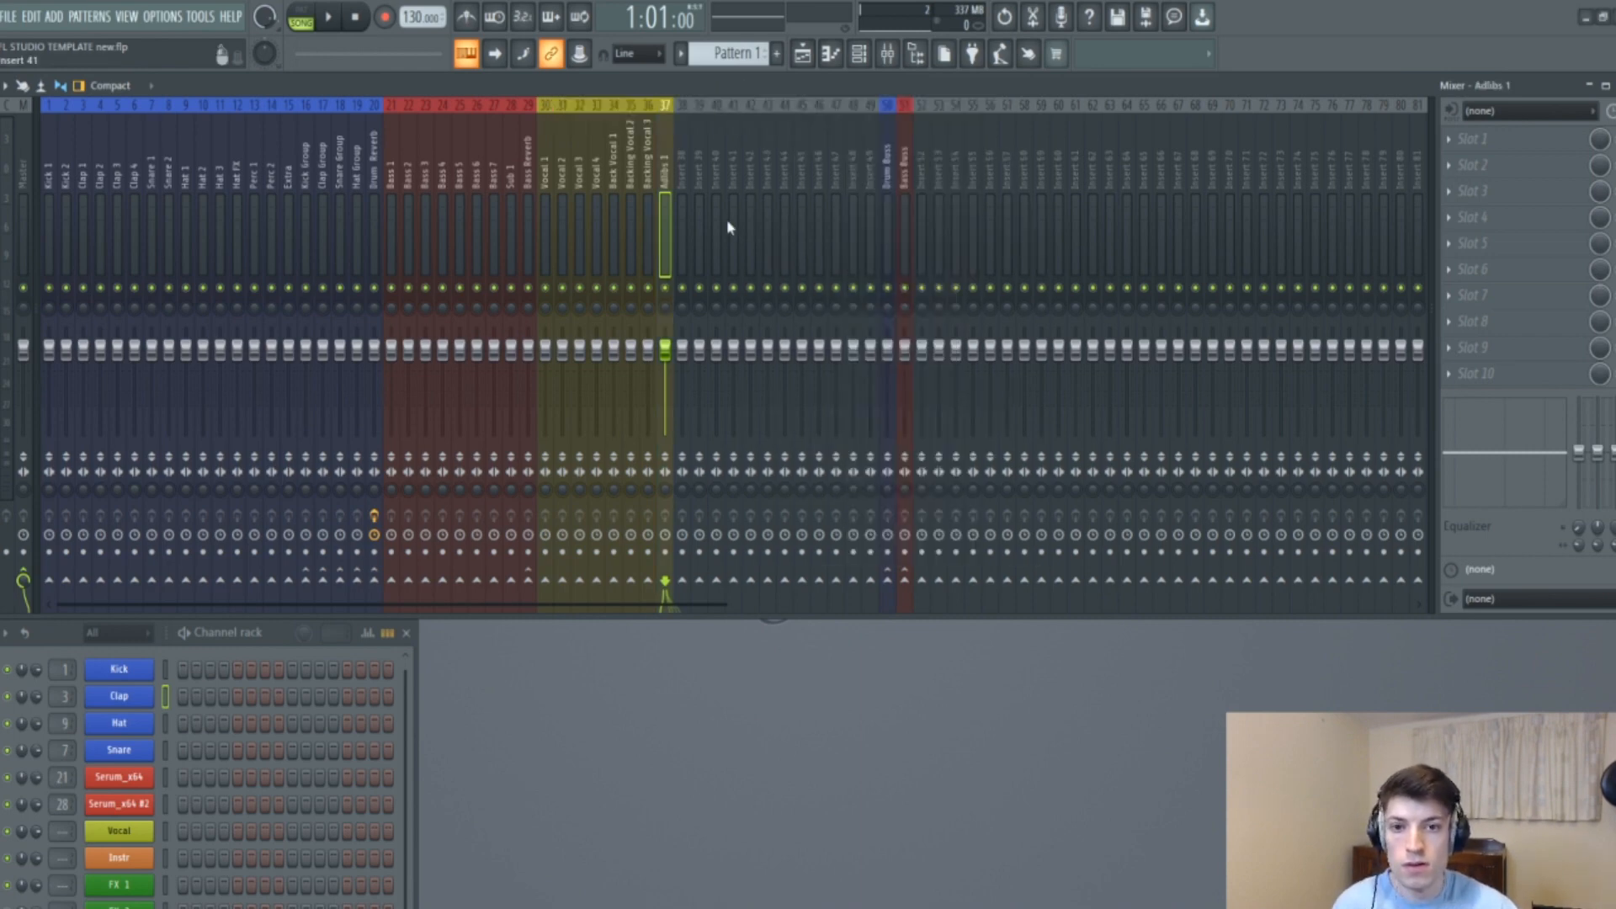
Rename mixer insert 38 to Adlibs 2 and color it vocal yellow.
right_click(680, 152)
click(722, 122)
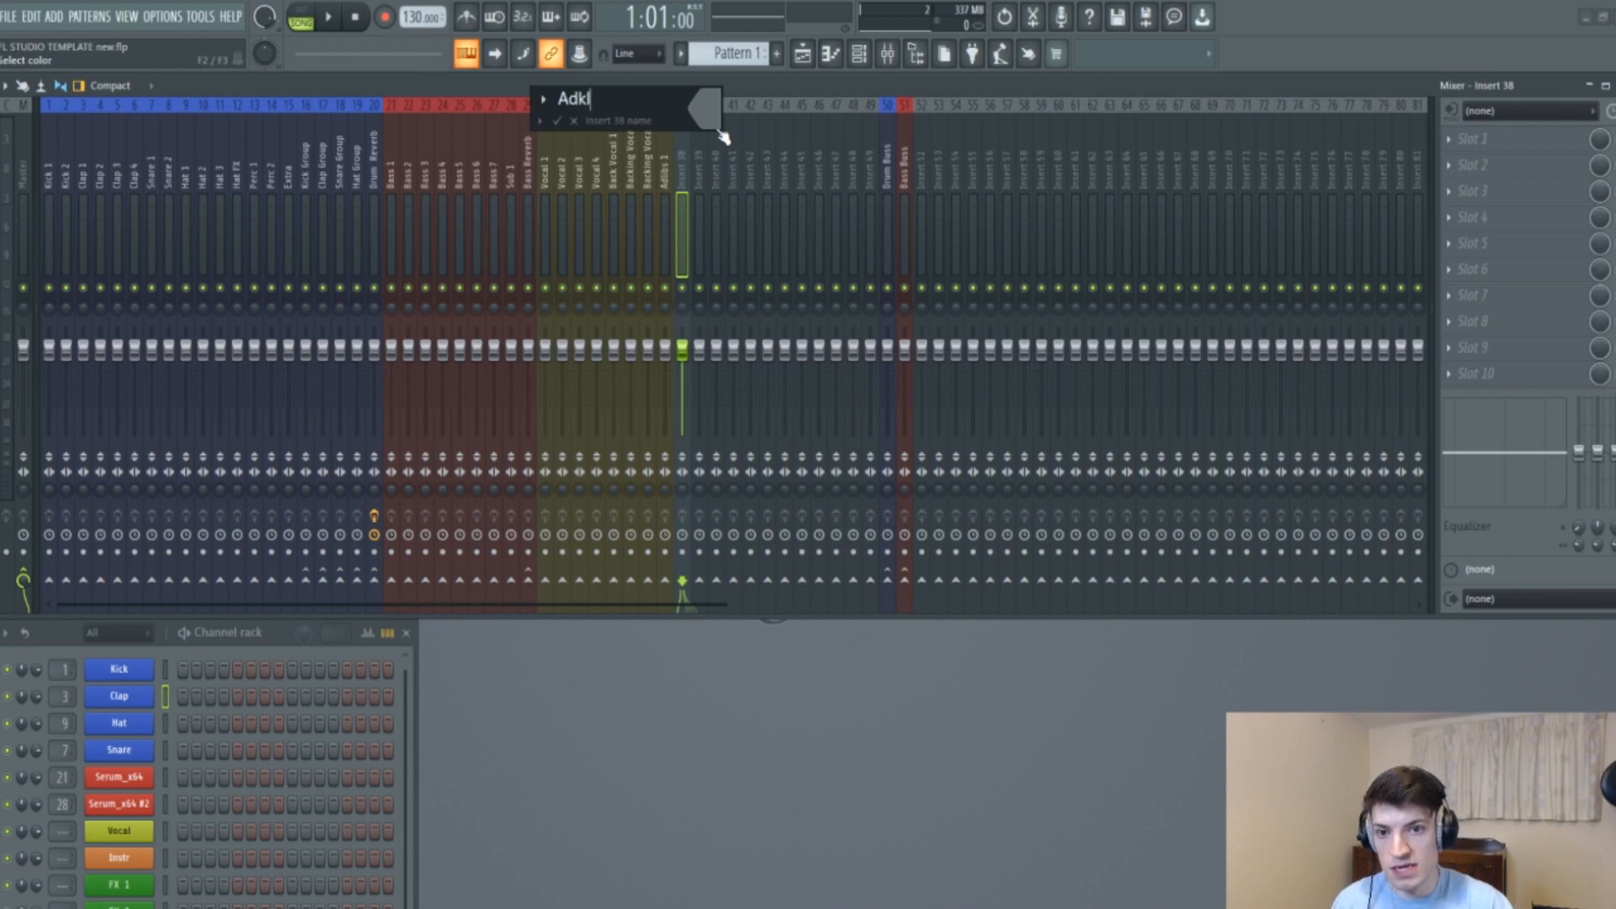
click(717, 126)
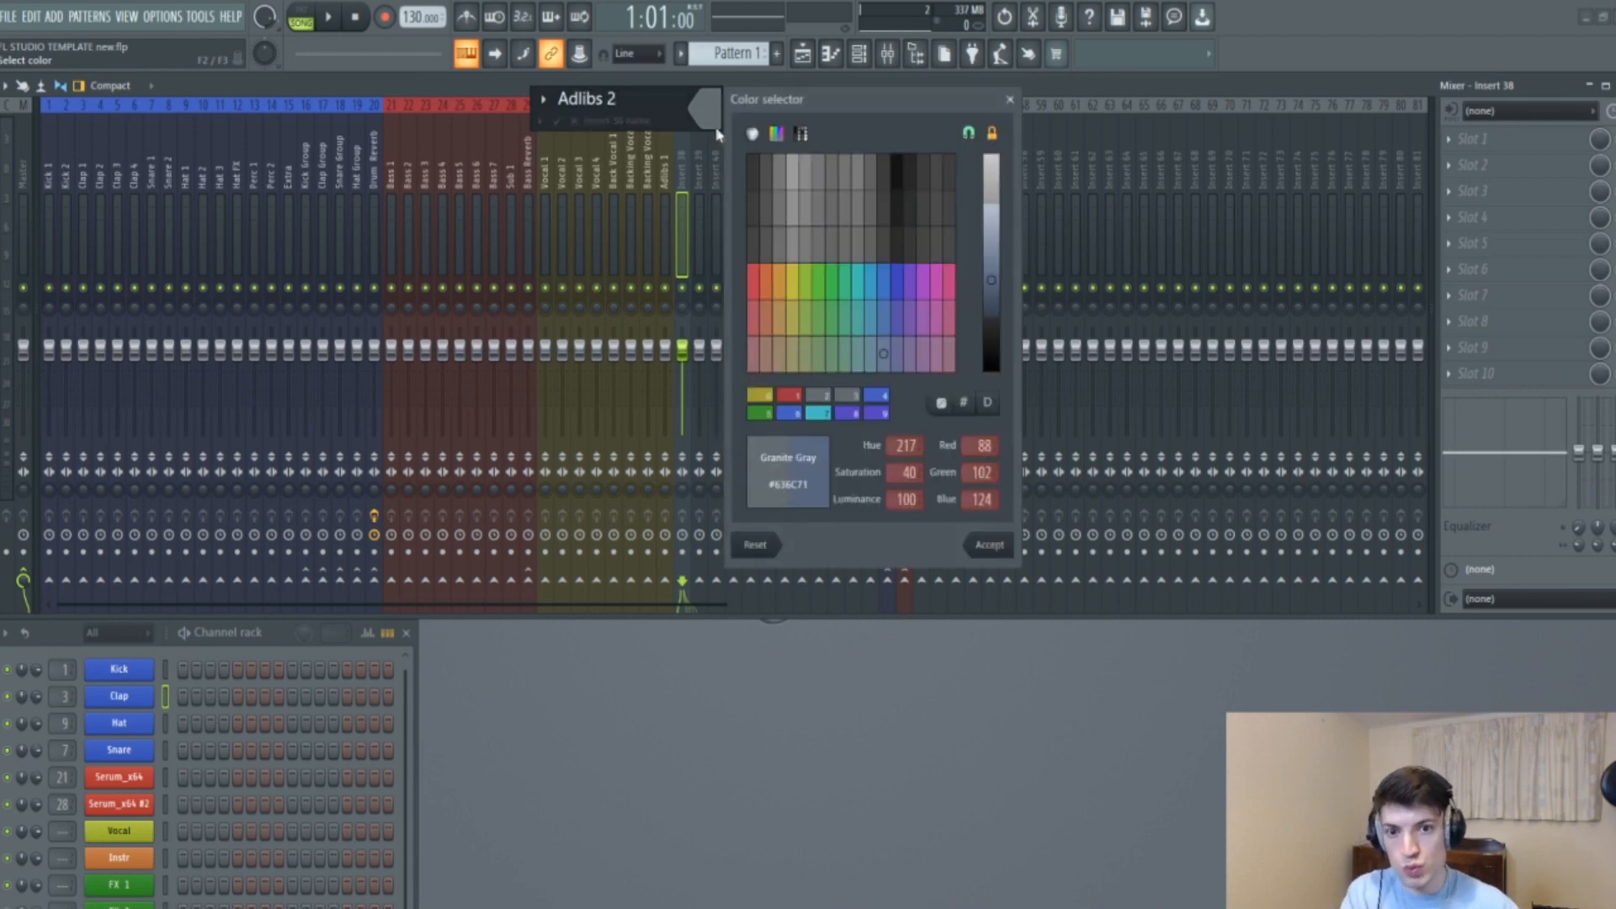
click(812, 358)
click(1007, 557)
key(Return)
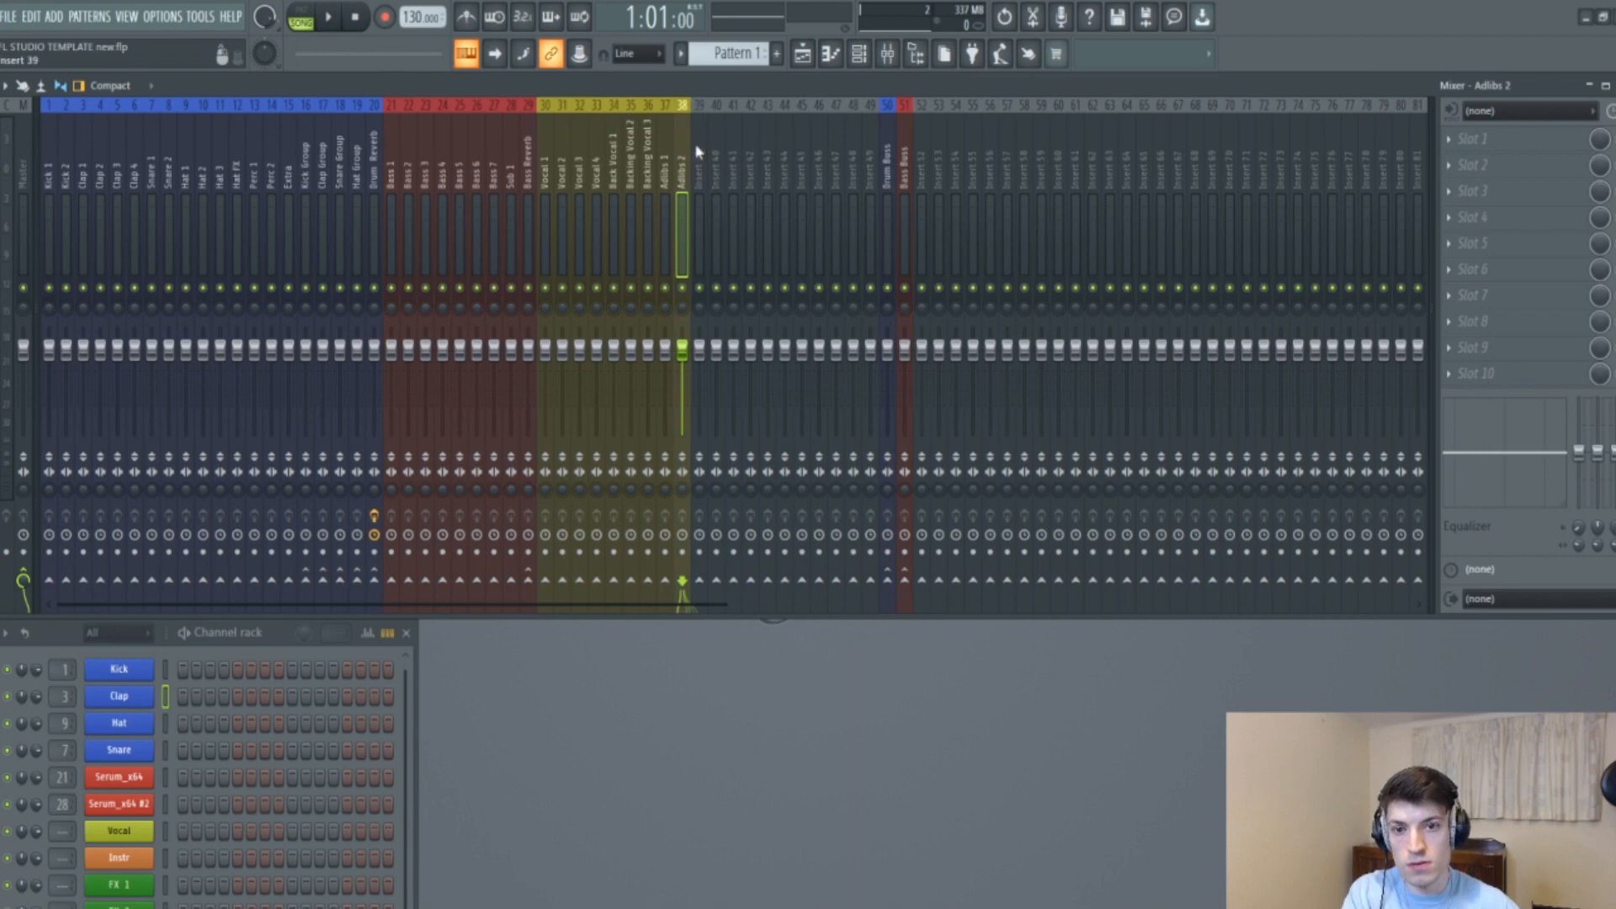
Rename mixer insert 39 to Vocal Reverb and apply the saved vocal yellow.
right_click(696, 145)
click(768, 126)
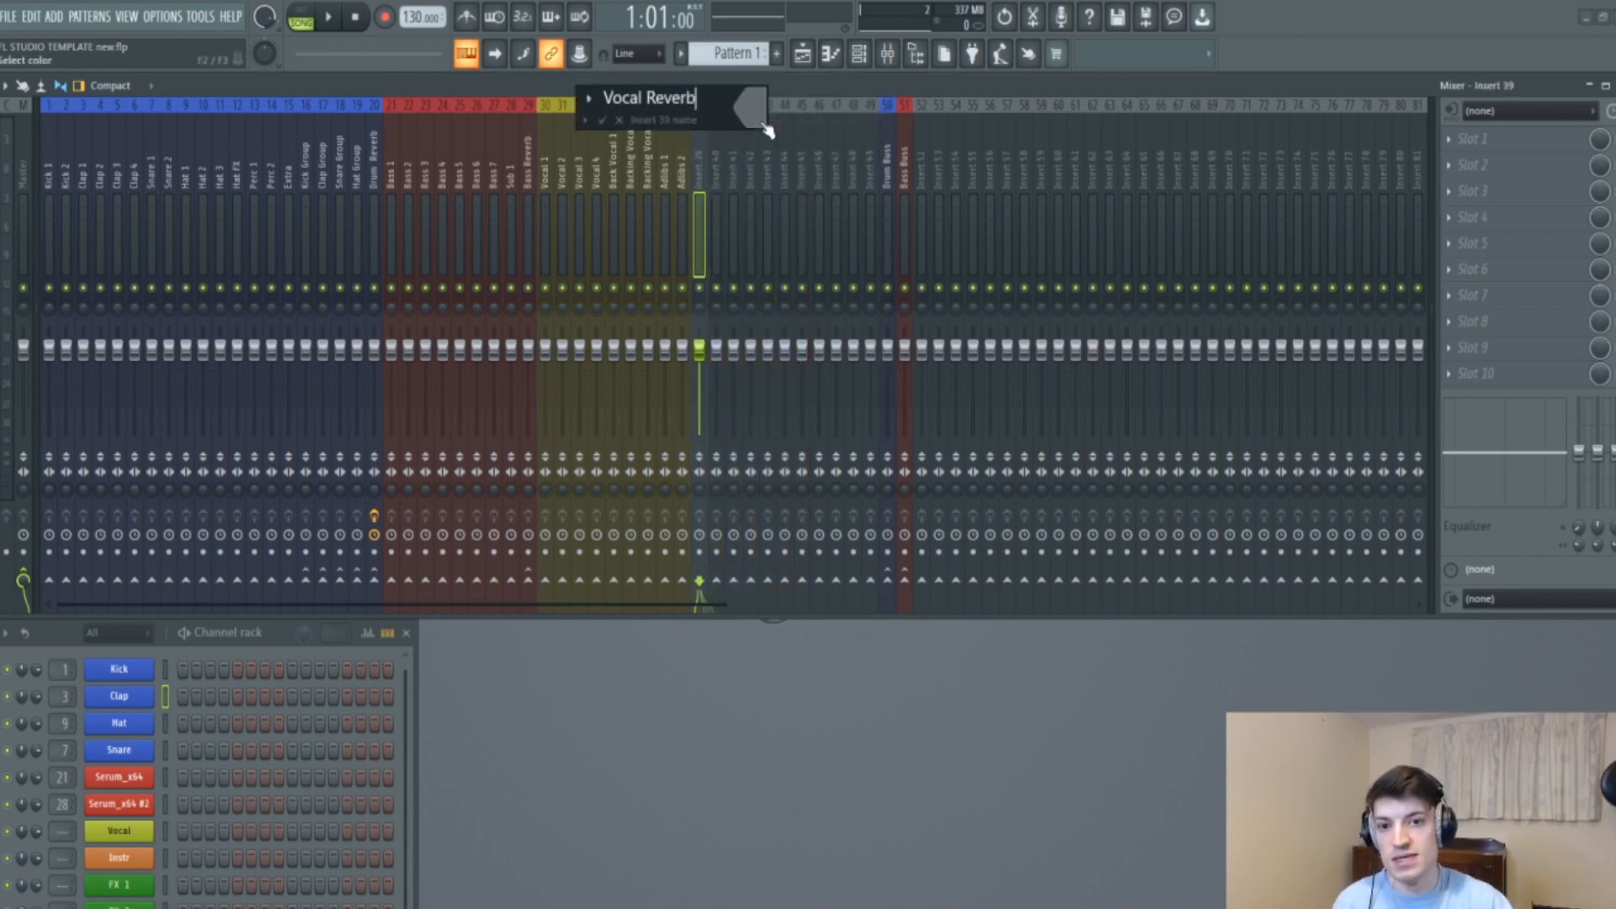
click(768, 131)
click(812, 404)
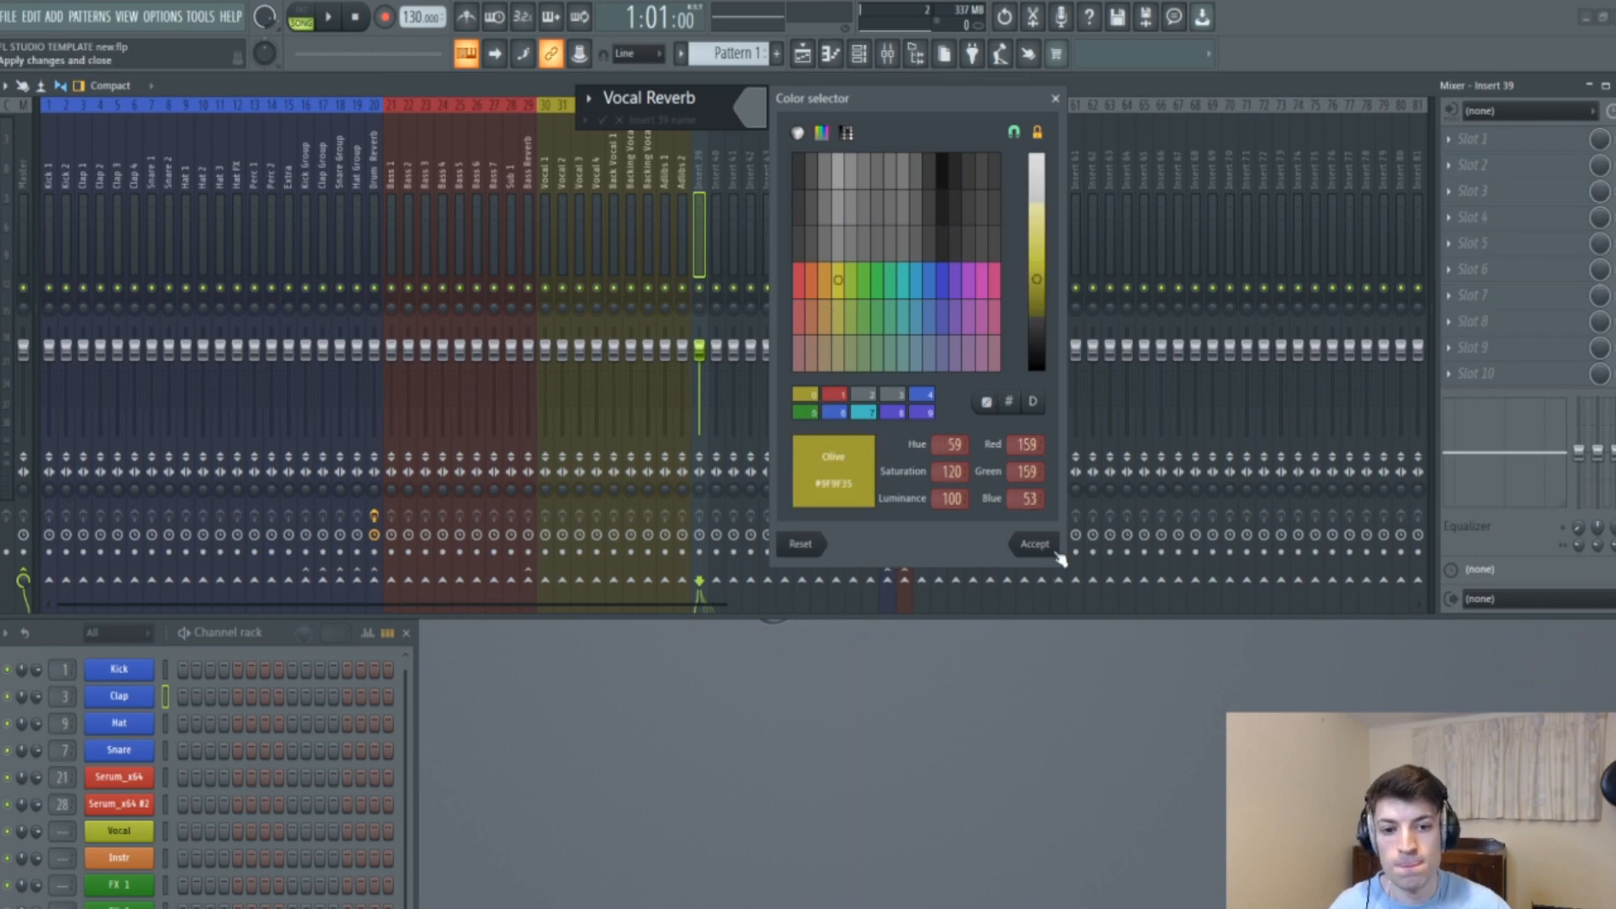
click(1054, 553)
key(Return)
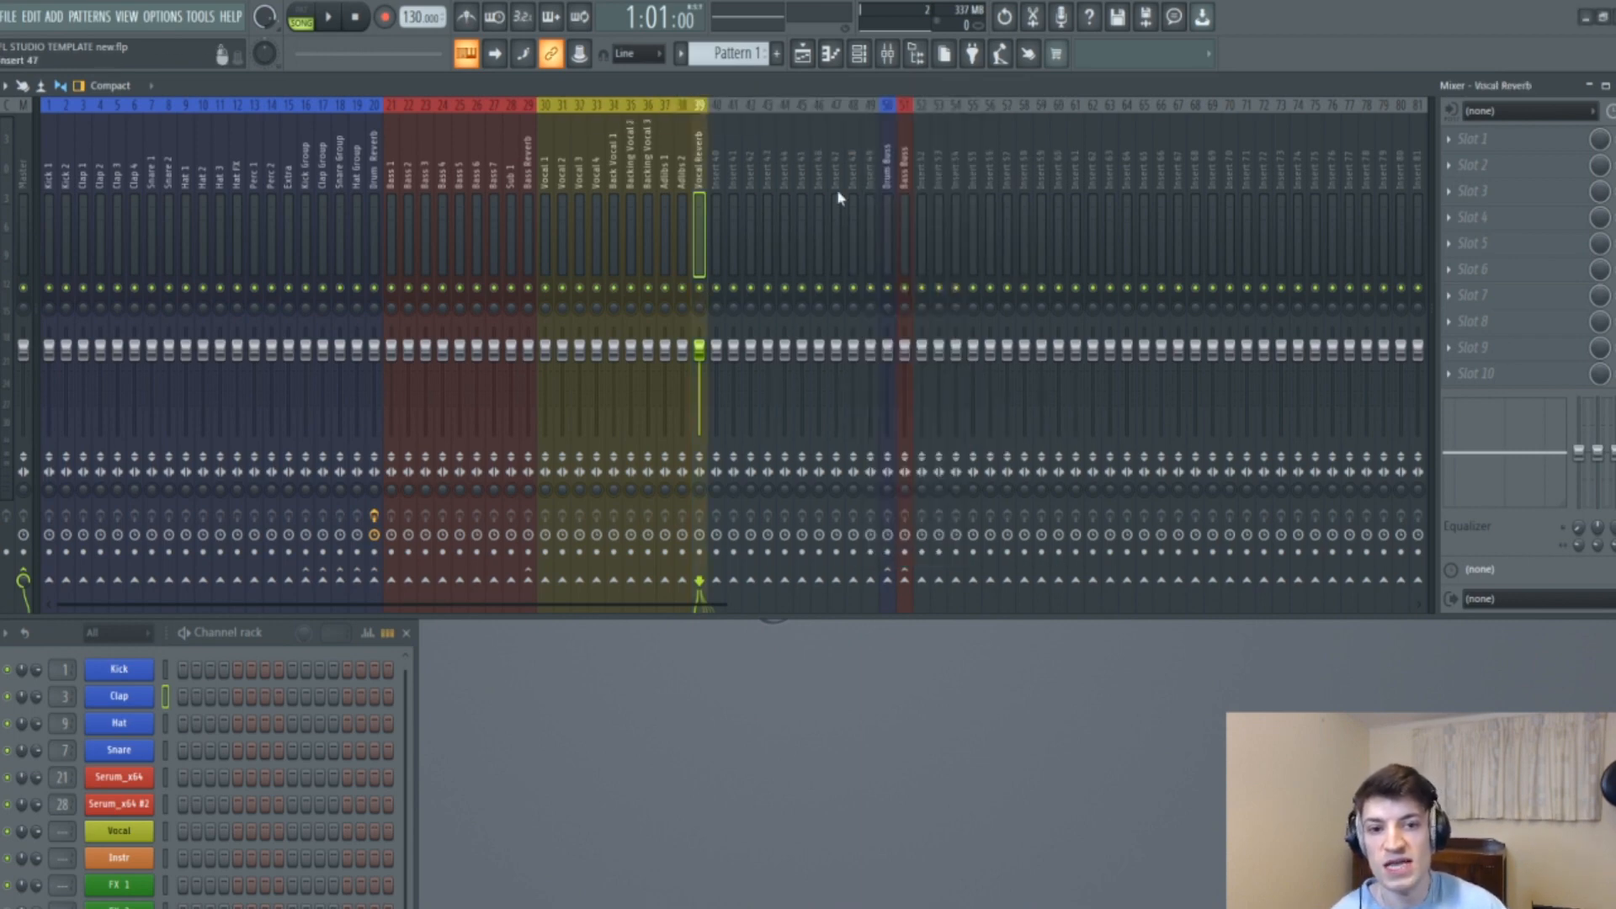
Rename mixer insert 52, beside the Bass Buss, to Vocal Buss and color it vocal yellow.
right_click(931, 135)
click(1062, 358)
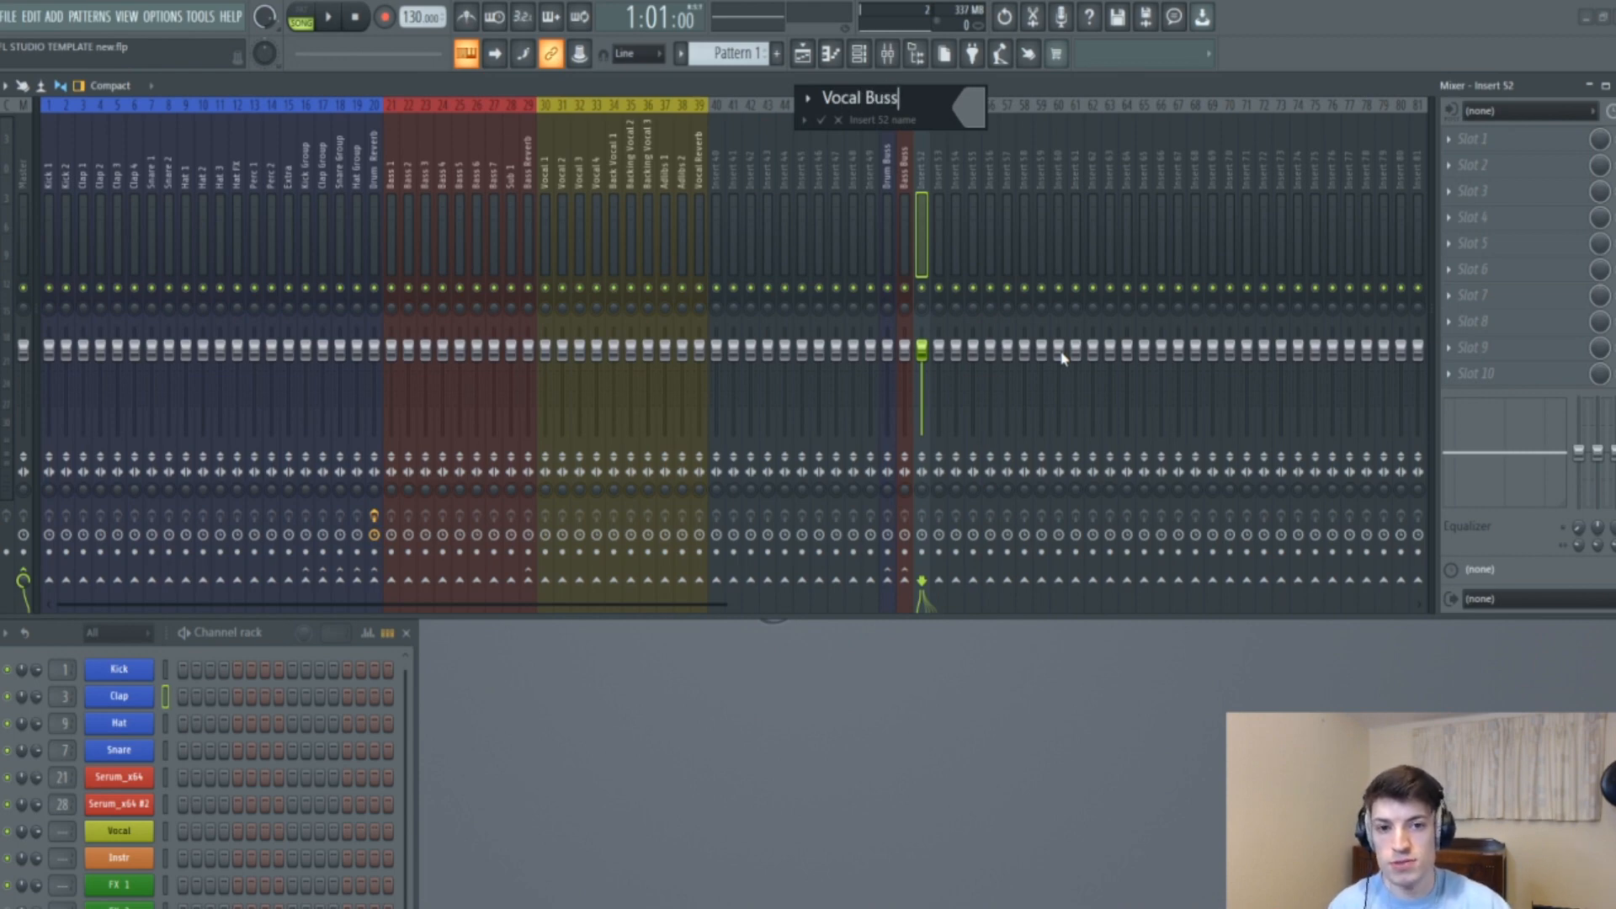
click(968, 107)
click(1027, 394)
click(1241, 545)
key(Return)
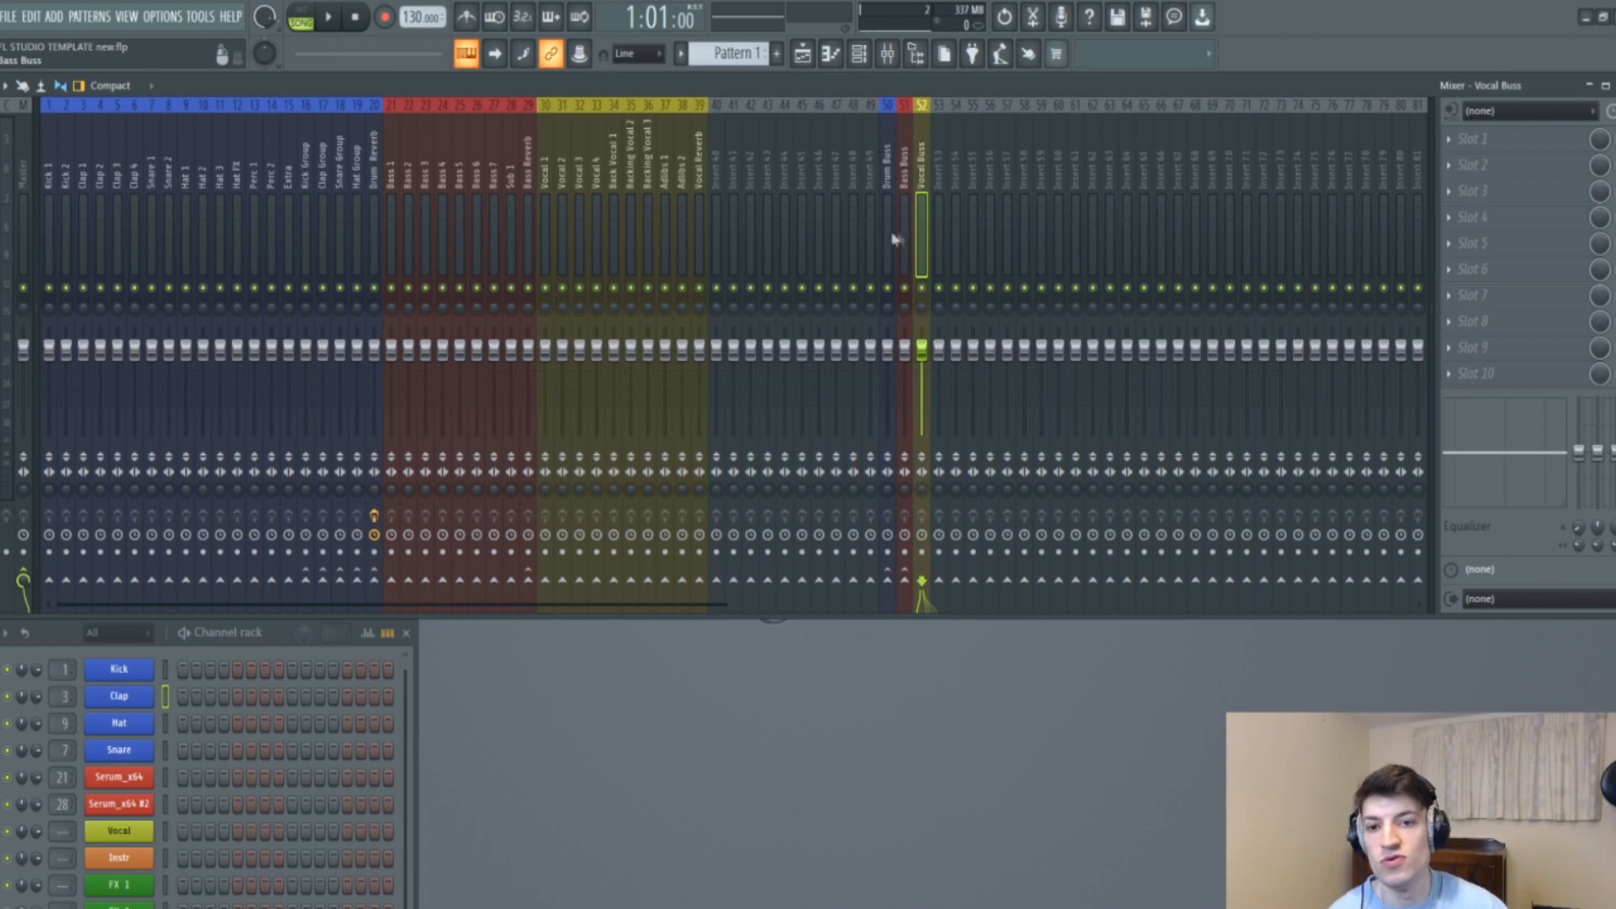
Route each vocal track from Vocal 1 through Vocal Reverb, inserts 30 to 39, only to the Vocal Buss.
click(540, 209)
right_click(923, 589)
click(951, 608)
key(Right)
right_click(924, 590)
click(951, 608)
key(Right)
right_click(924, 582)
click(953, 605)
key(Right)
right_click(923, 582)
click(955, 608)
key(Right)
right_click(923, 583)
click(954, 608)
key(Right)
right_click(924, 582)
click(951, 608)
key(Right)
right_click(924, 581)
click(952, 608)
key(Right)
right_click(926, 579)
click(947, 606)
key(Right)
right_click(924, 582)
click(952, 608)
key(Right)
right_click(926, 582)
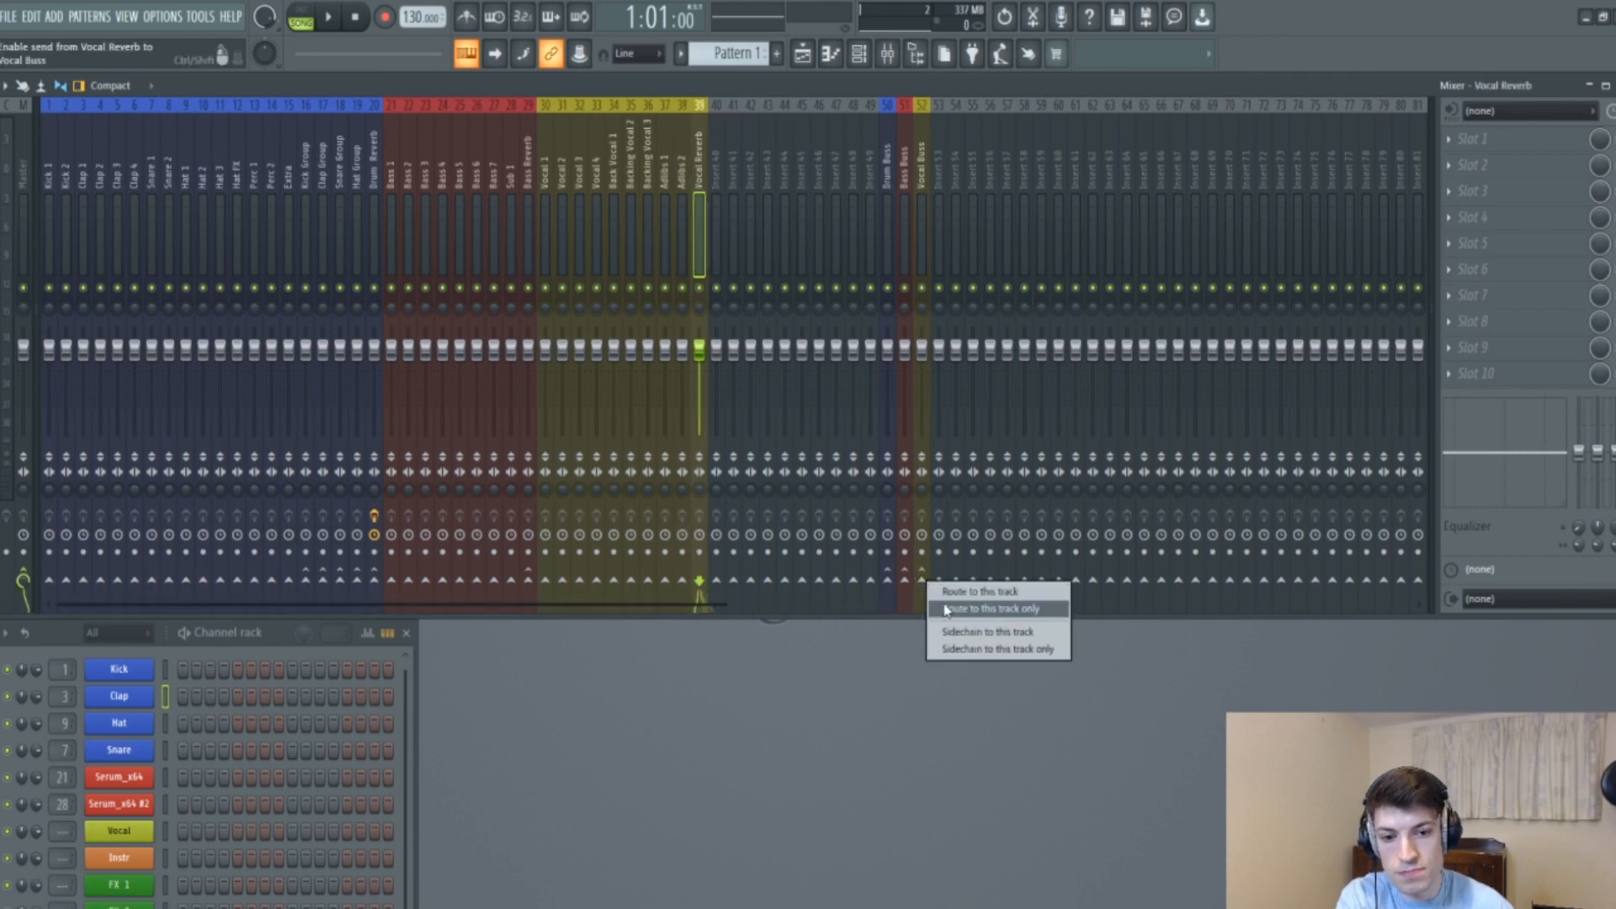
click(954, 608)
Assign the Vocal channel to mixer track 30 and send Vocal 1 to the Vocal Reverb track at about 42%.
drag(64, 833, 64, 779)
click(118, 831)
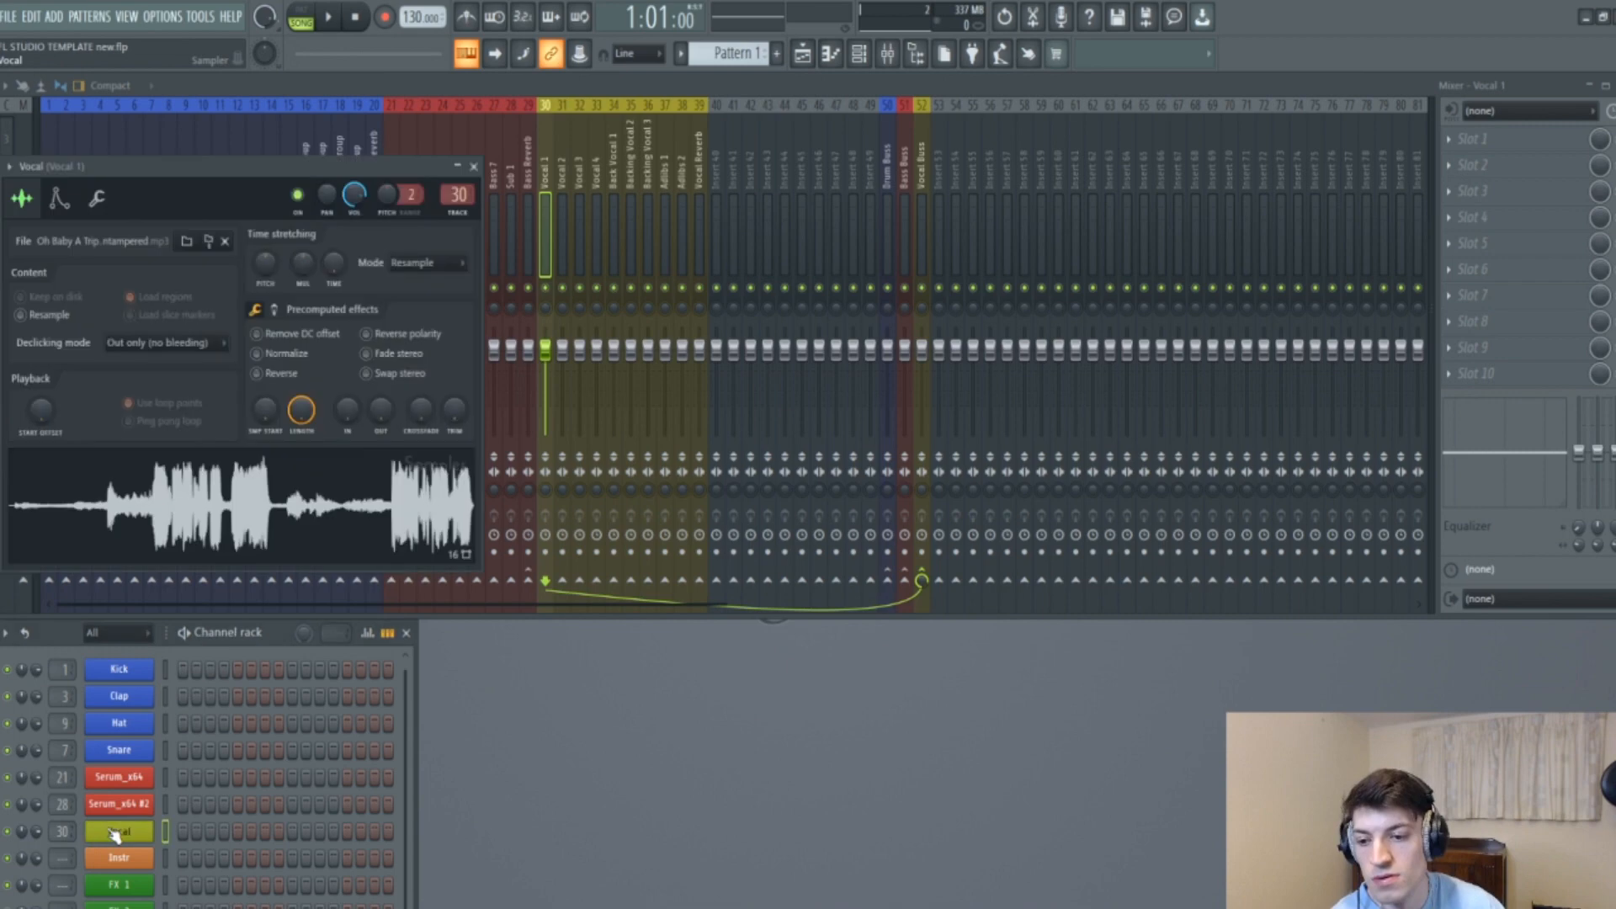
click(473, 166)
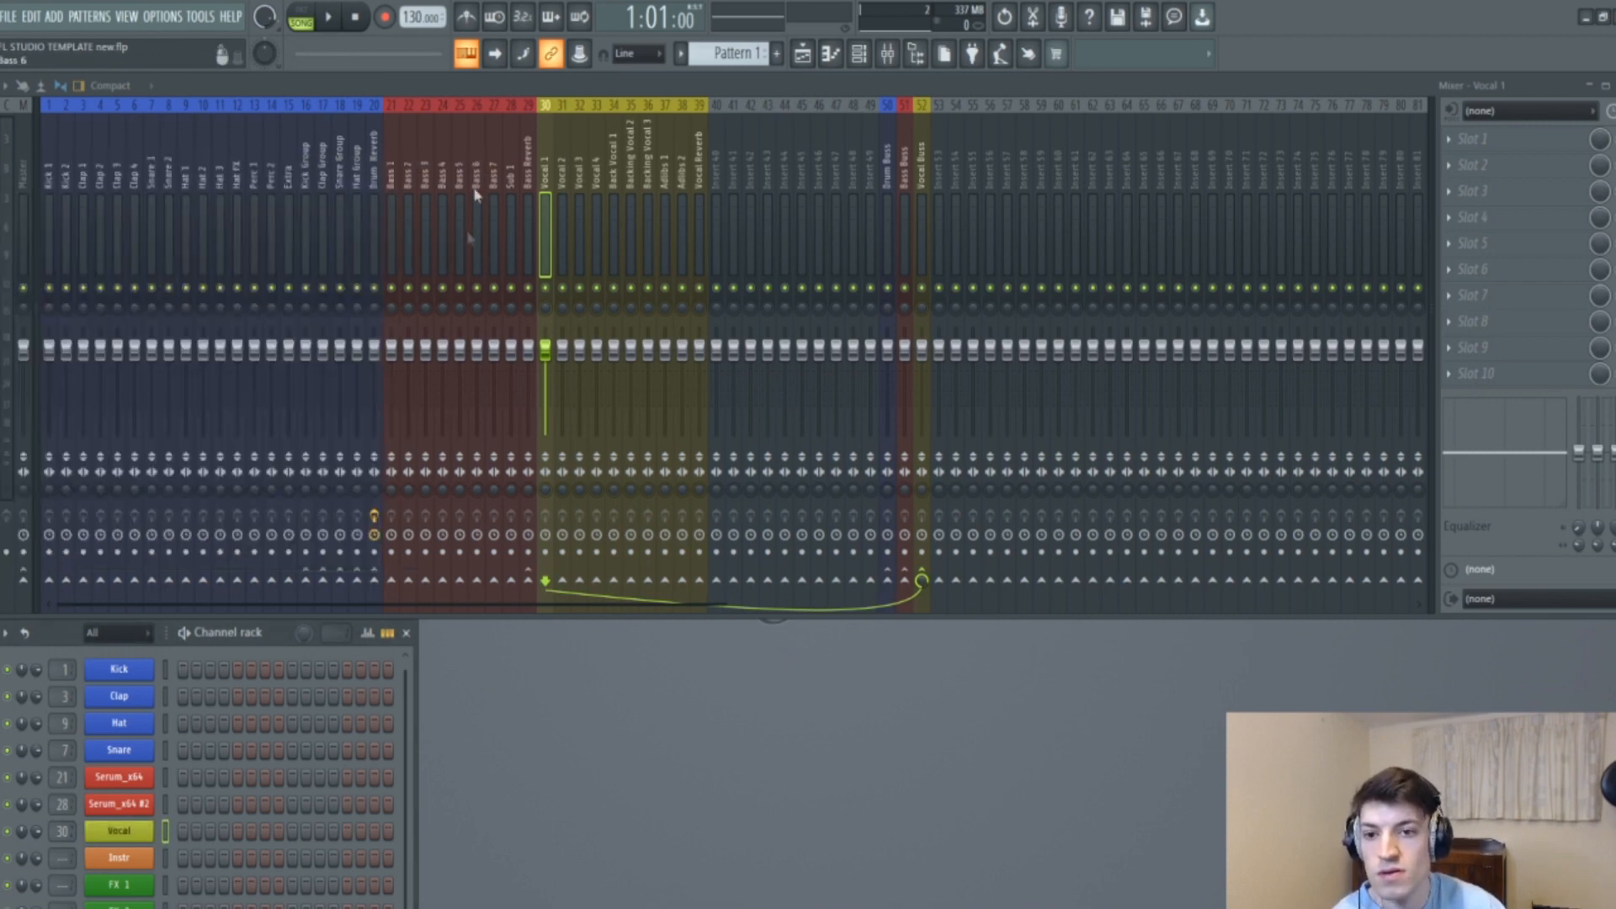
click(697, 580)
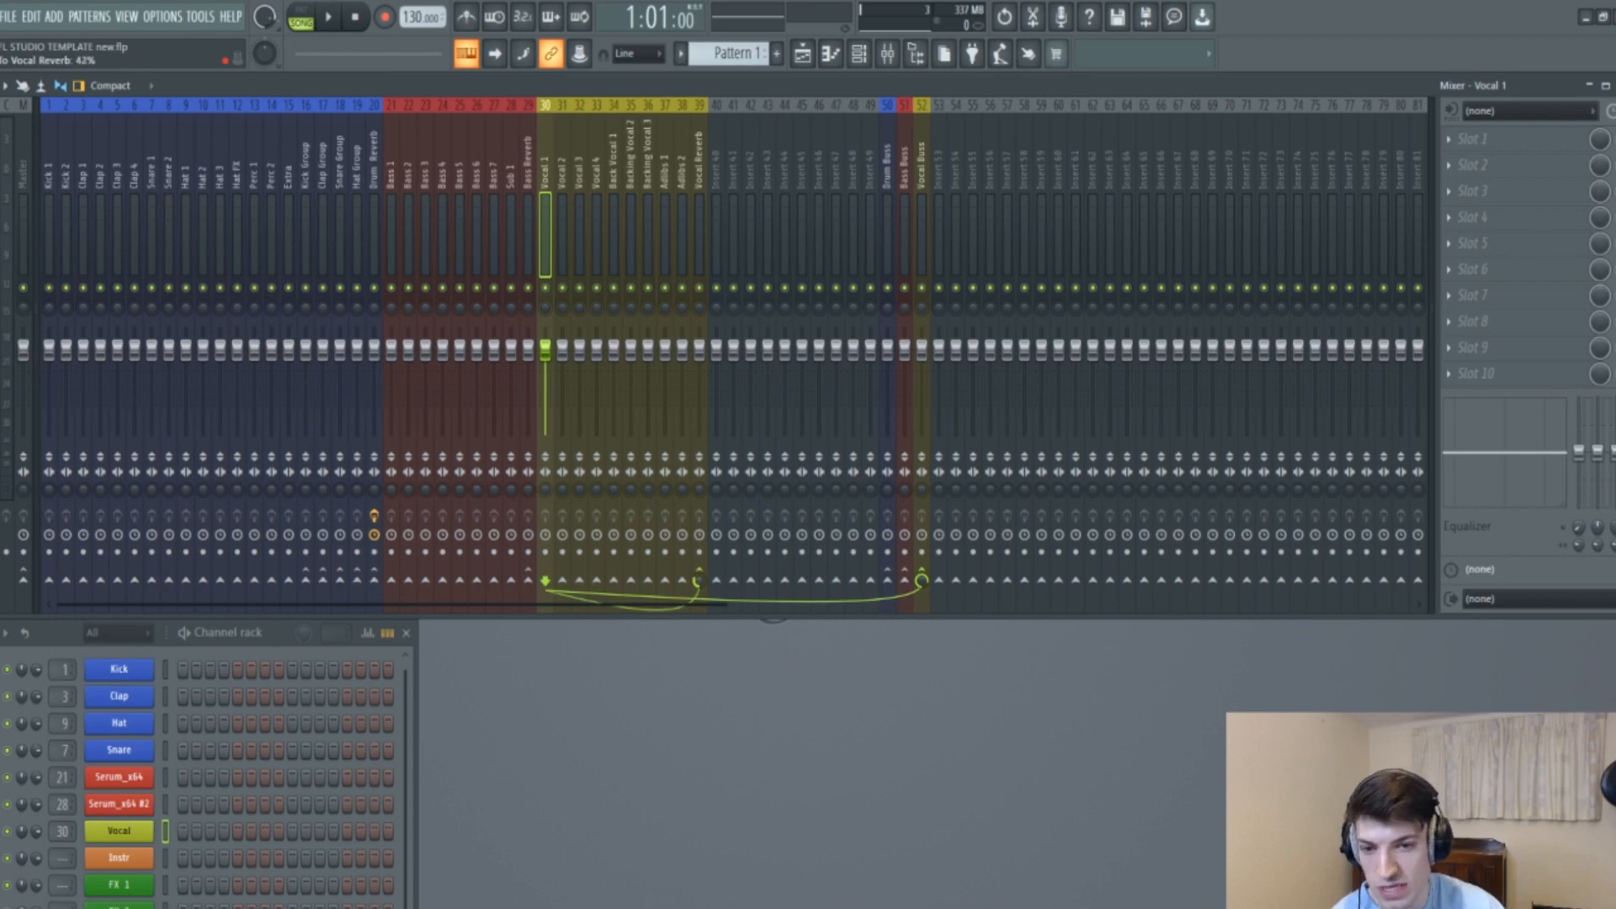
mouse_move(559, 201)
mouse_down()
mouse_move(610, 178)
mouse_move(666, 187)
mouse_move(554, 199)
mouse_up()
Rename mixer insert 40 to Instr 1 and color it sienna orange (#9F5035) like the Instr channel.
click(716, 228)
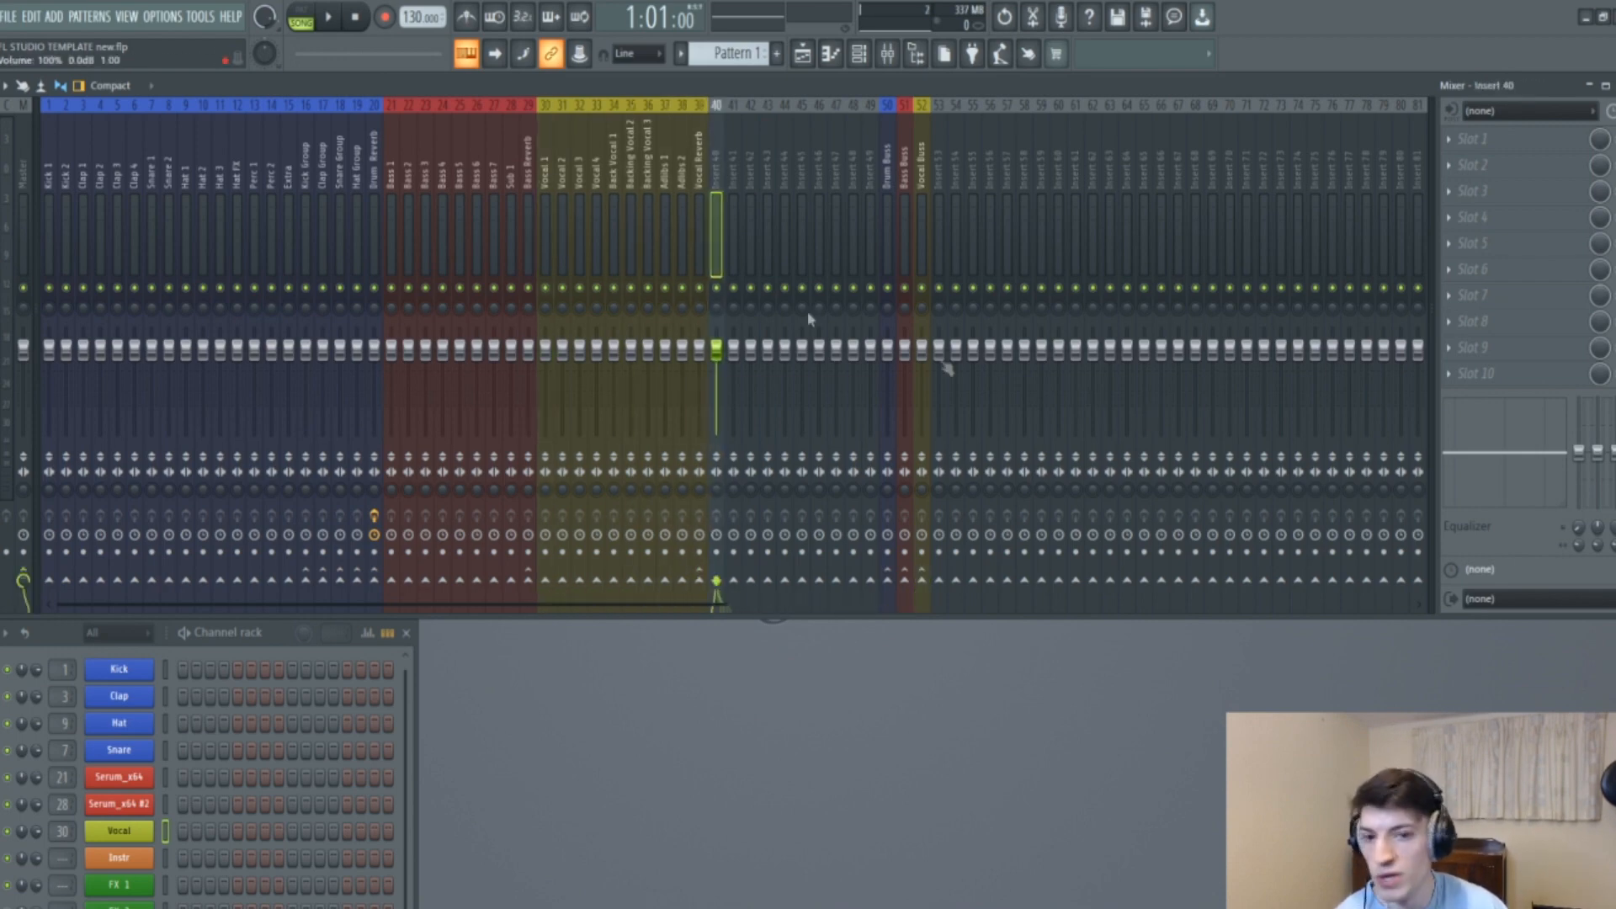
right_click(716, 141)
click(774, 120)
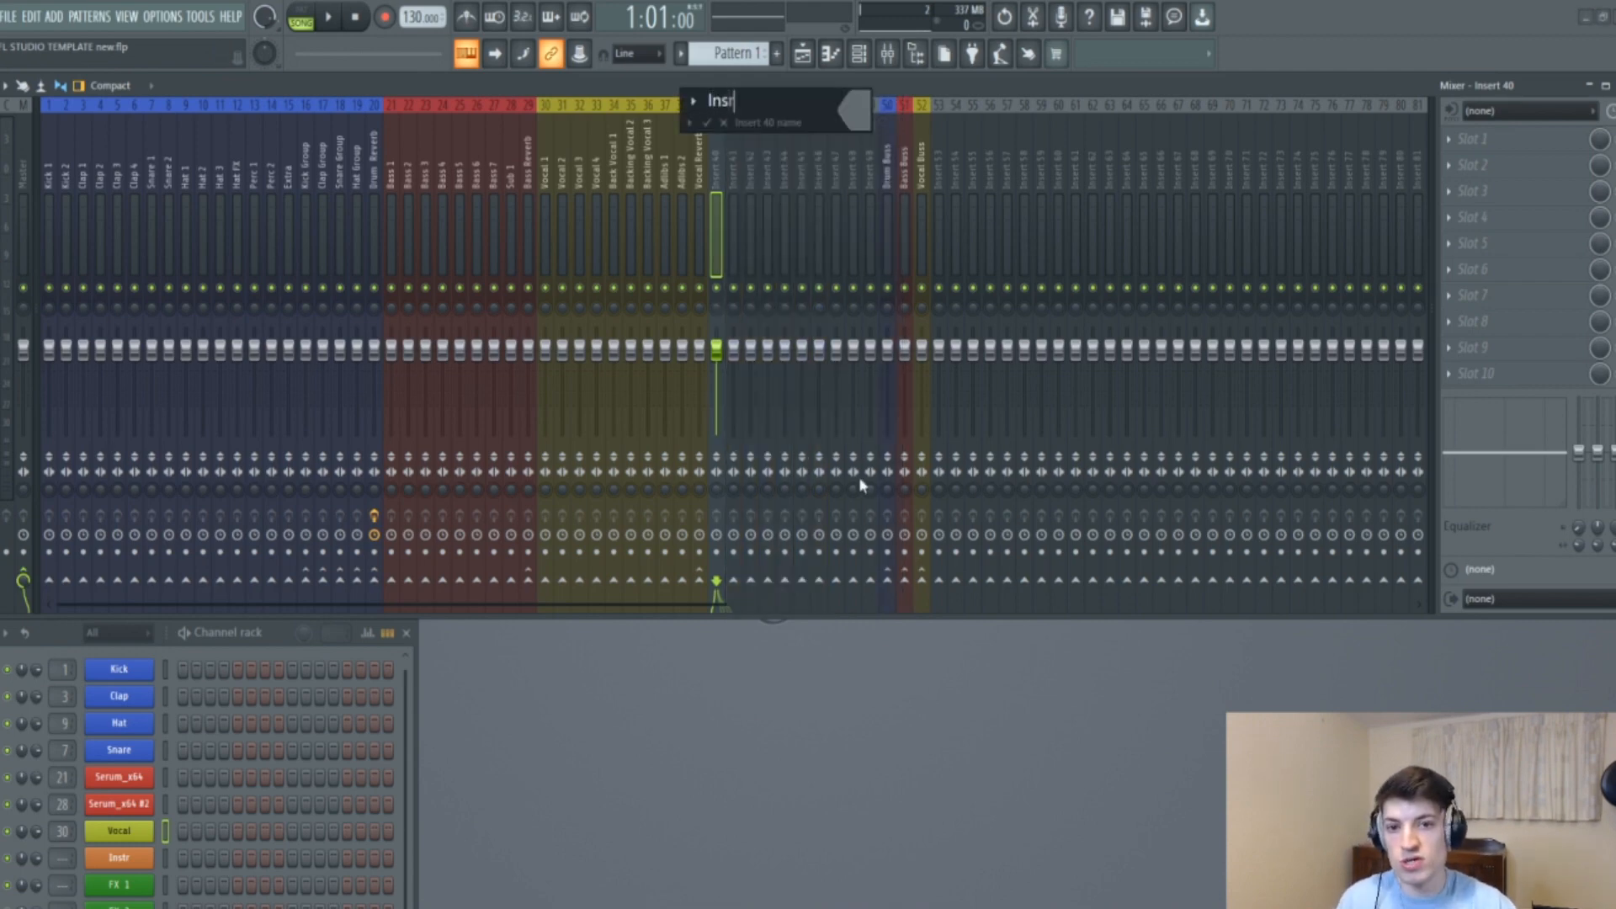
text(Instru 1)
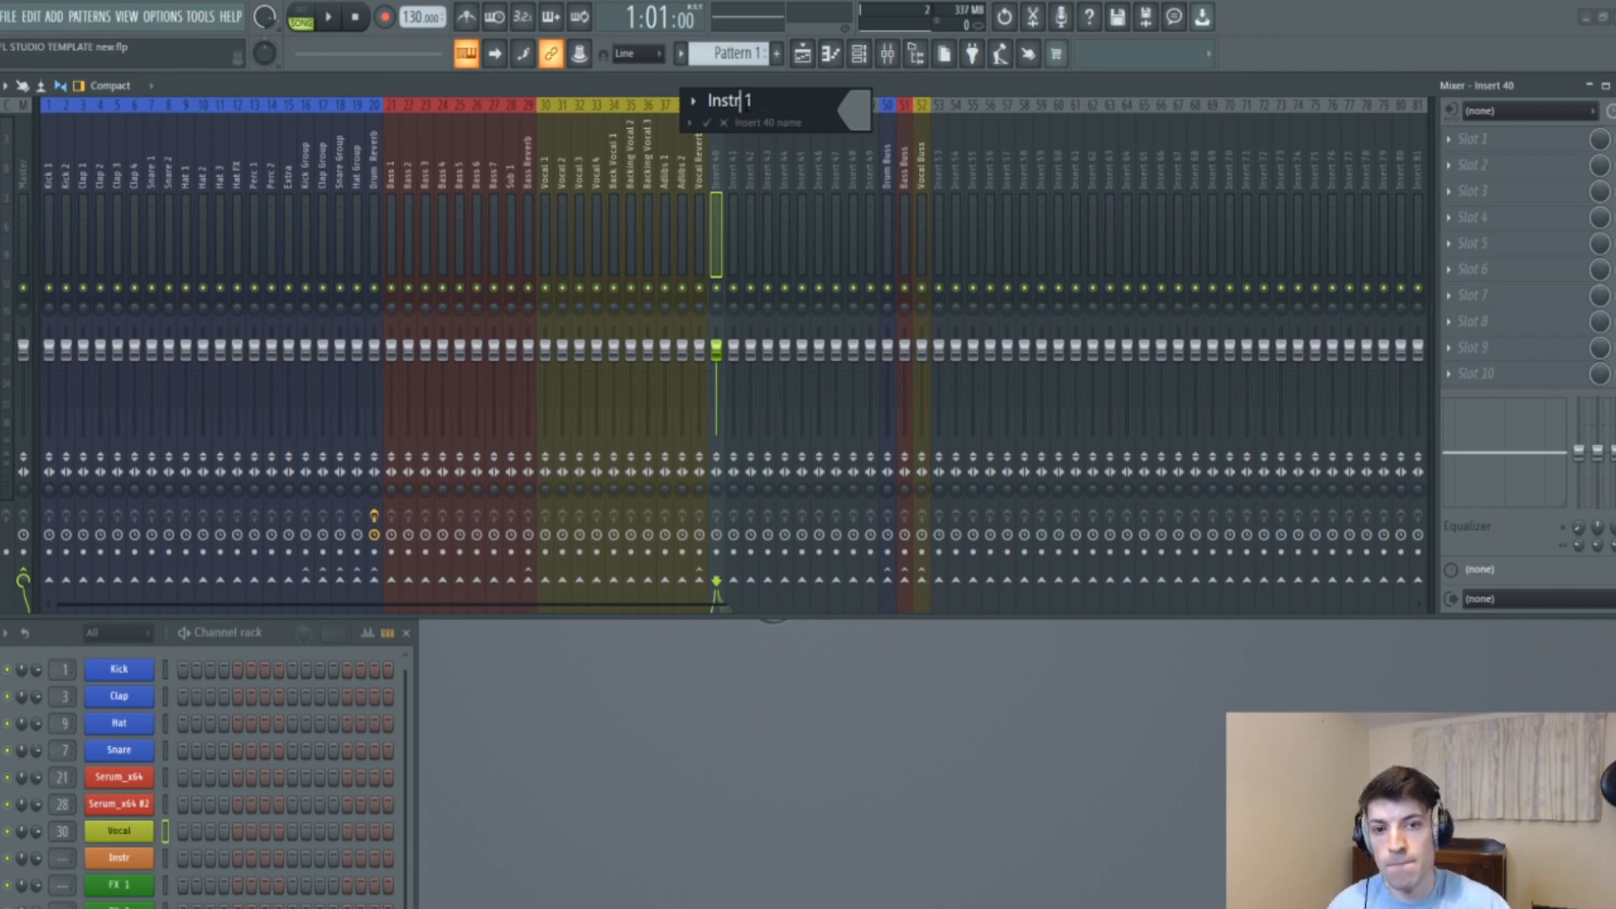
click(872, 115)
click(920, 296)
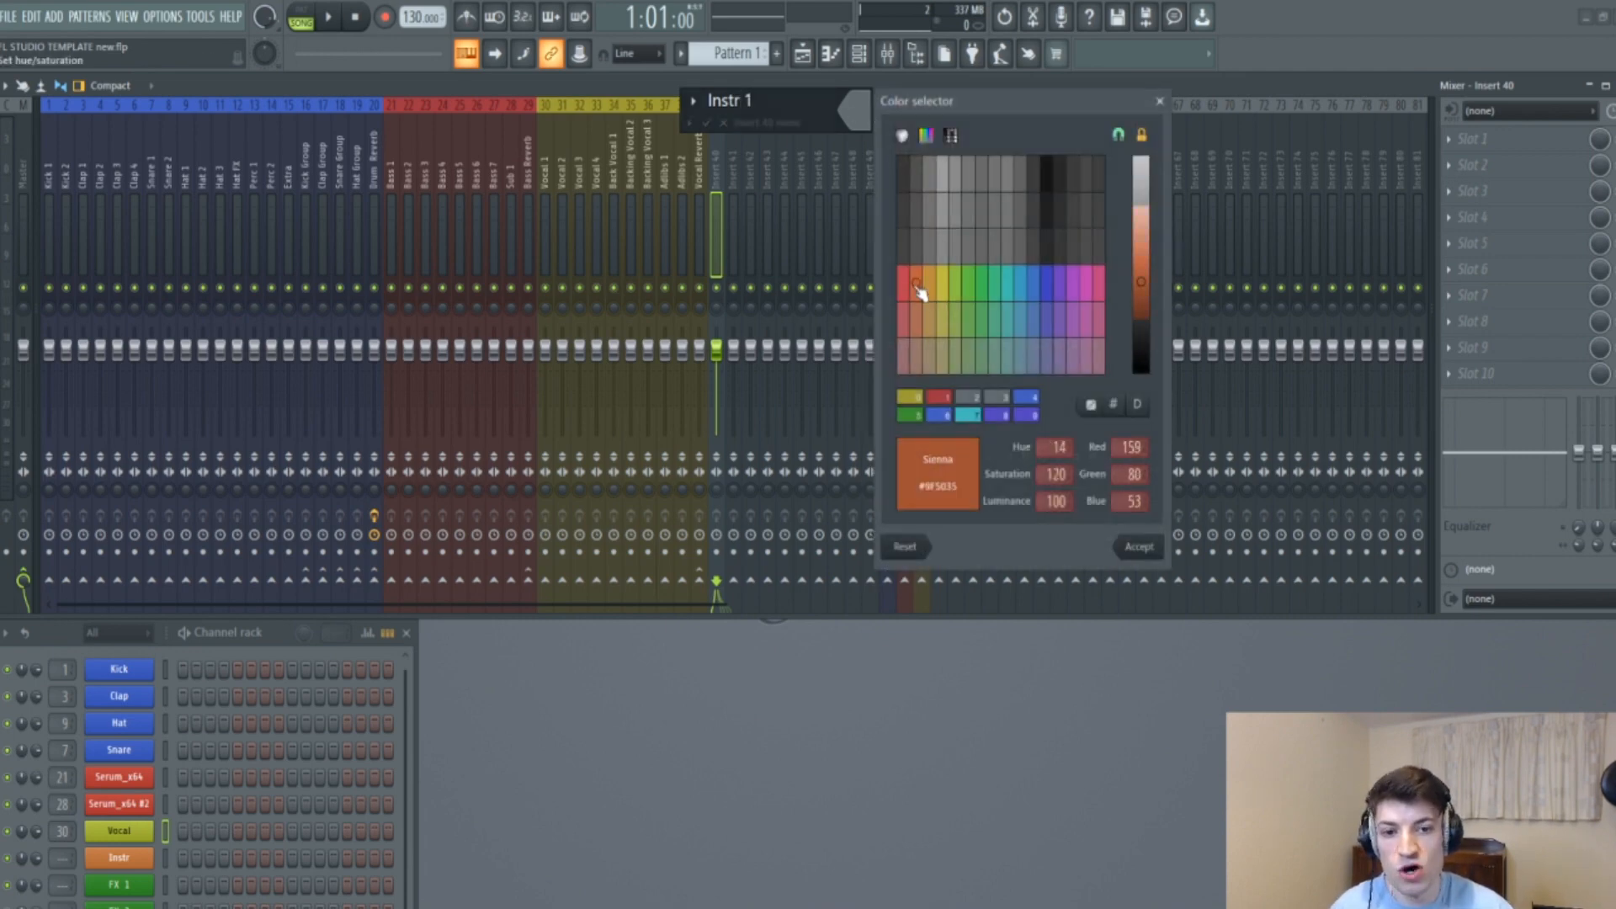
click(1147, 552)
key(Return)
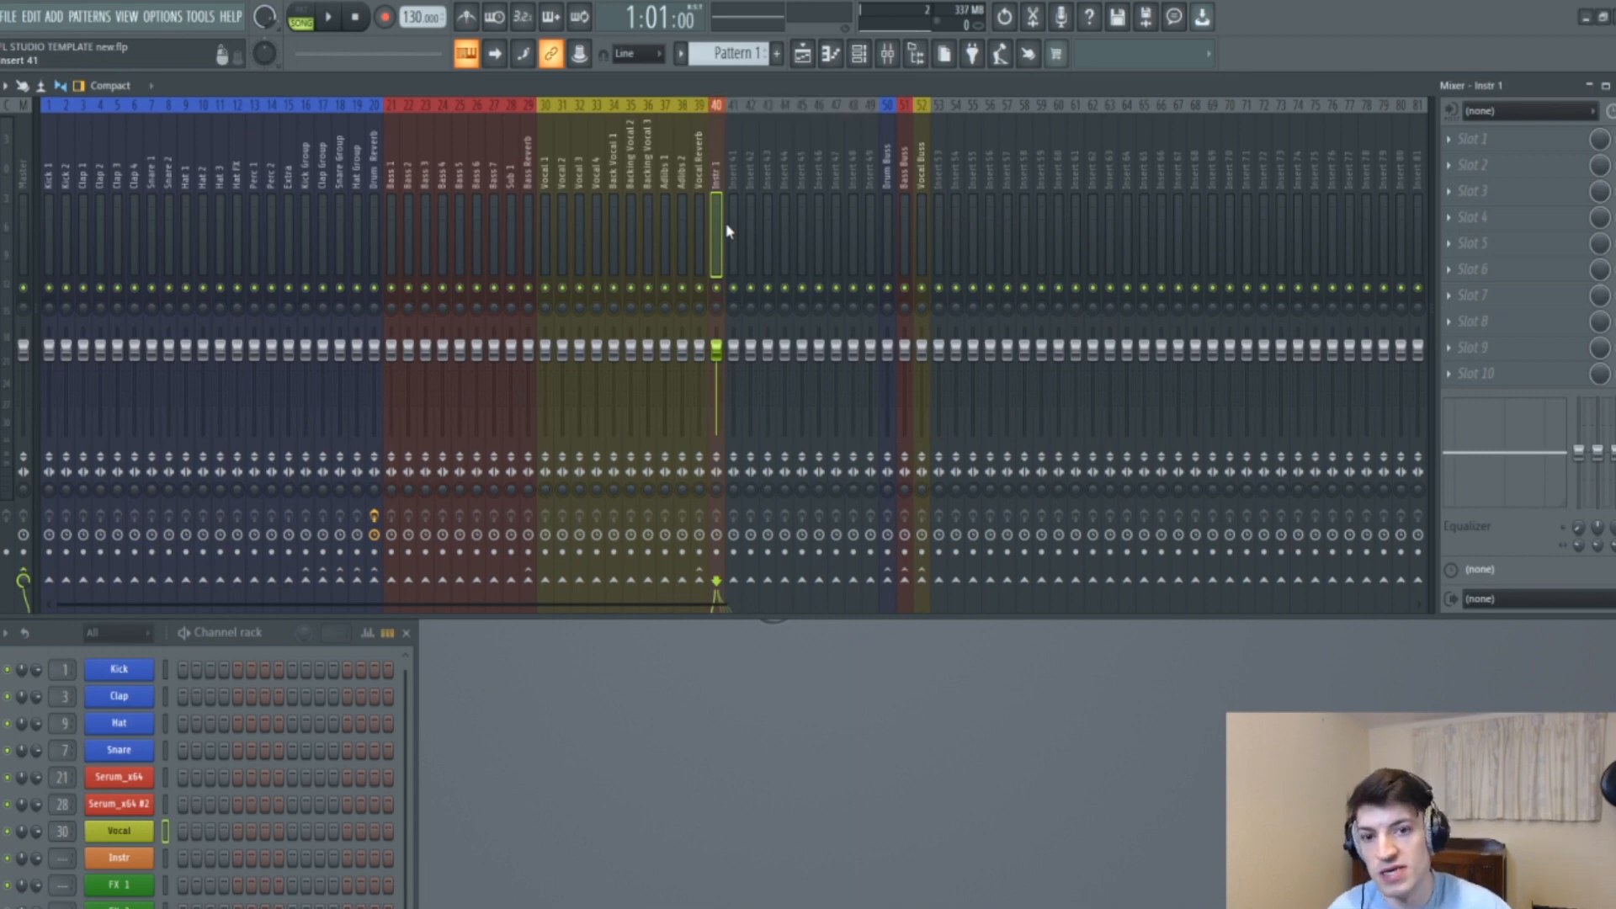
Rename mixer insert 41 to Instr 2 and color it the same orange as Instr 1.
click(875, 178)
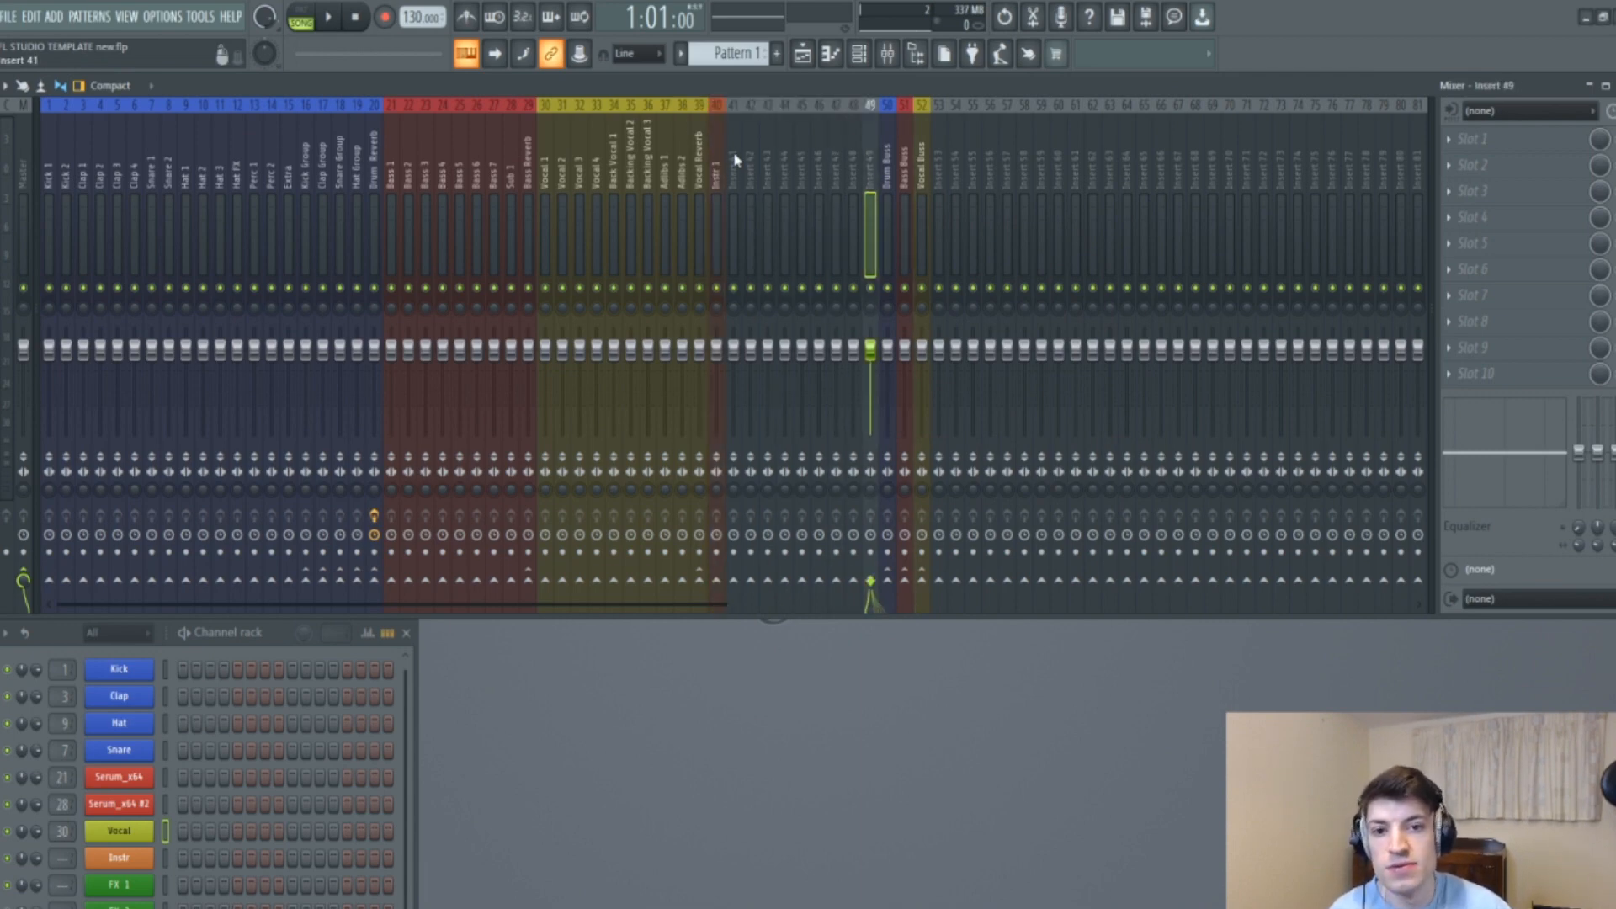
right_click(735, 160)
click(781, 116)
click(779, 128)
click(1050, 546)
key(Return)
Rename mixer insert 42 to Instr 3 and give it the orange instrument color.
right_click(754, 167)
click(811, 131)
text(Instr 3)
click(804, 120)
click(864, 302)
click(1078, 545)
key(Return)
Rename mixer insert 43 to Instr 4 and apply the orange instrument color.
right_click(771, 160)
click(832, 126)
text(Instr 4)
click(834, 126)
click(887, 293)
click(1106, 548)
key(Return)
Rename mixer insert 44 to Instr 5 and color it instrument orange.
right_click(786, 160)
click(875, 129)
text(Instr 5)
click(880, 133)
click(924, 285)
click(1160, 551)
Rename mixer insert 45 to Instr 6 and color it sienna orange.
right_click(802, 160)
click(864, 124)
text(Instr 6)
click(863, 126)
click(916, 306)
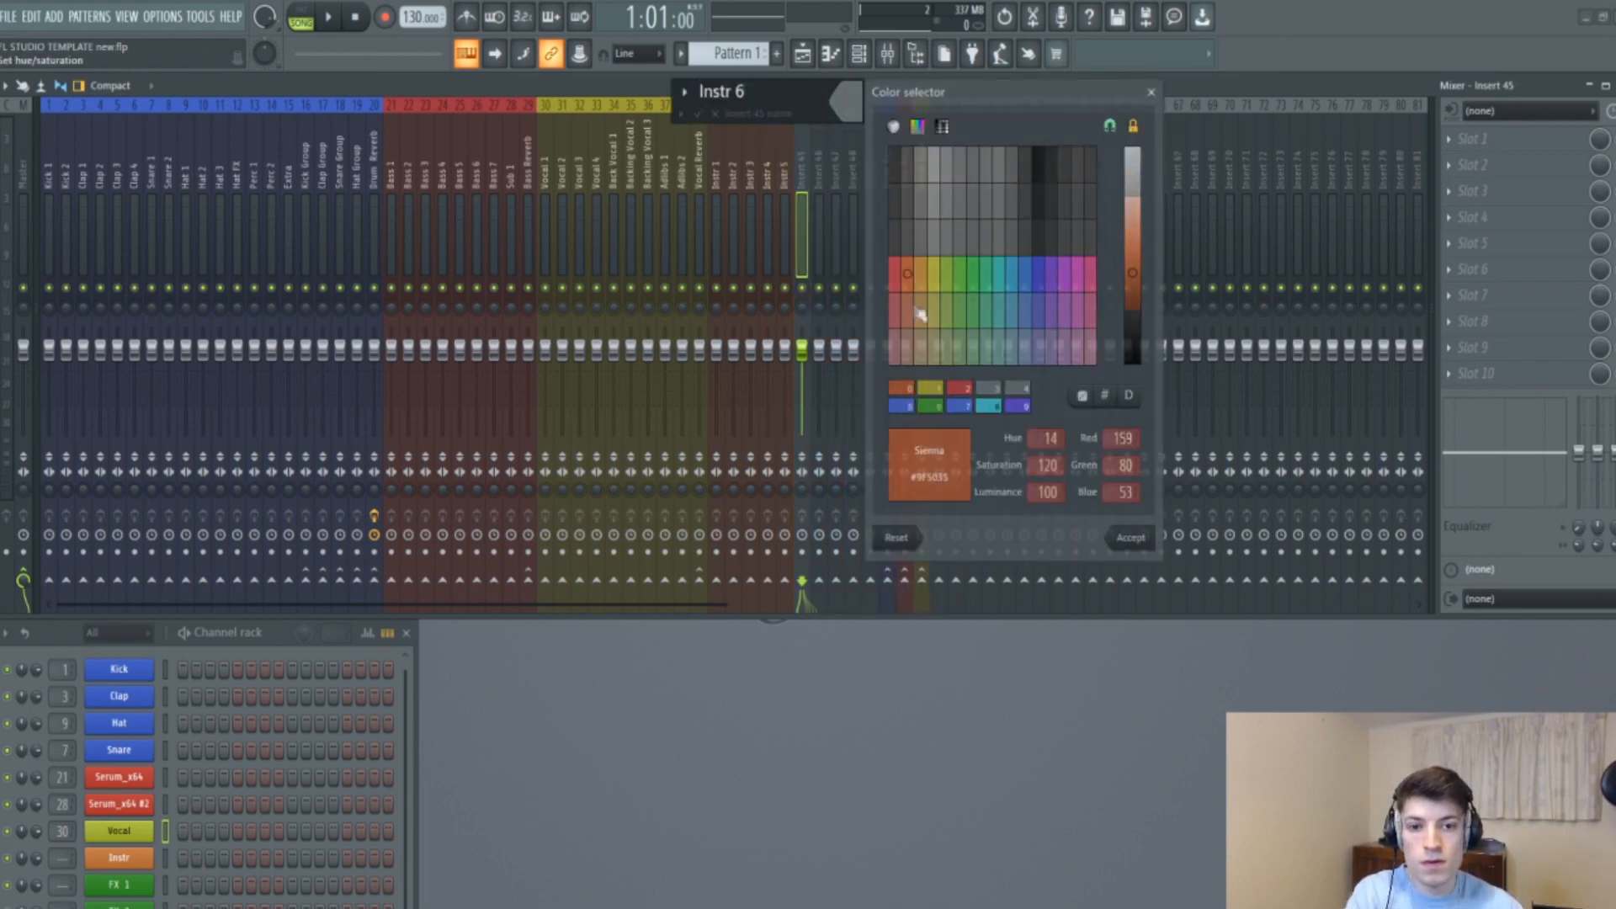
click(1124, 546)
Rename mixer insert 46 to Instr 7 and apply the sienna orange used for instruments.
right_click(818, 160)
click(880, 131)
text(Ins)
click(879, 133)
click(920, 300)
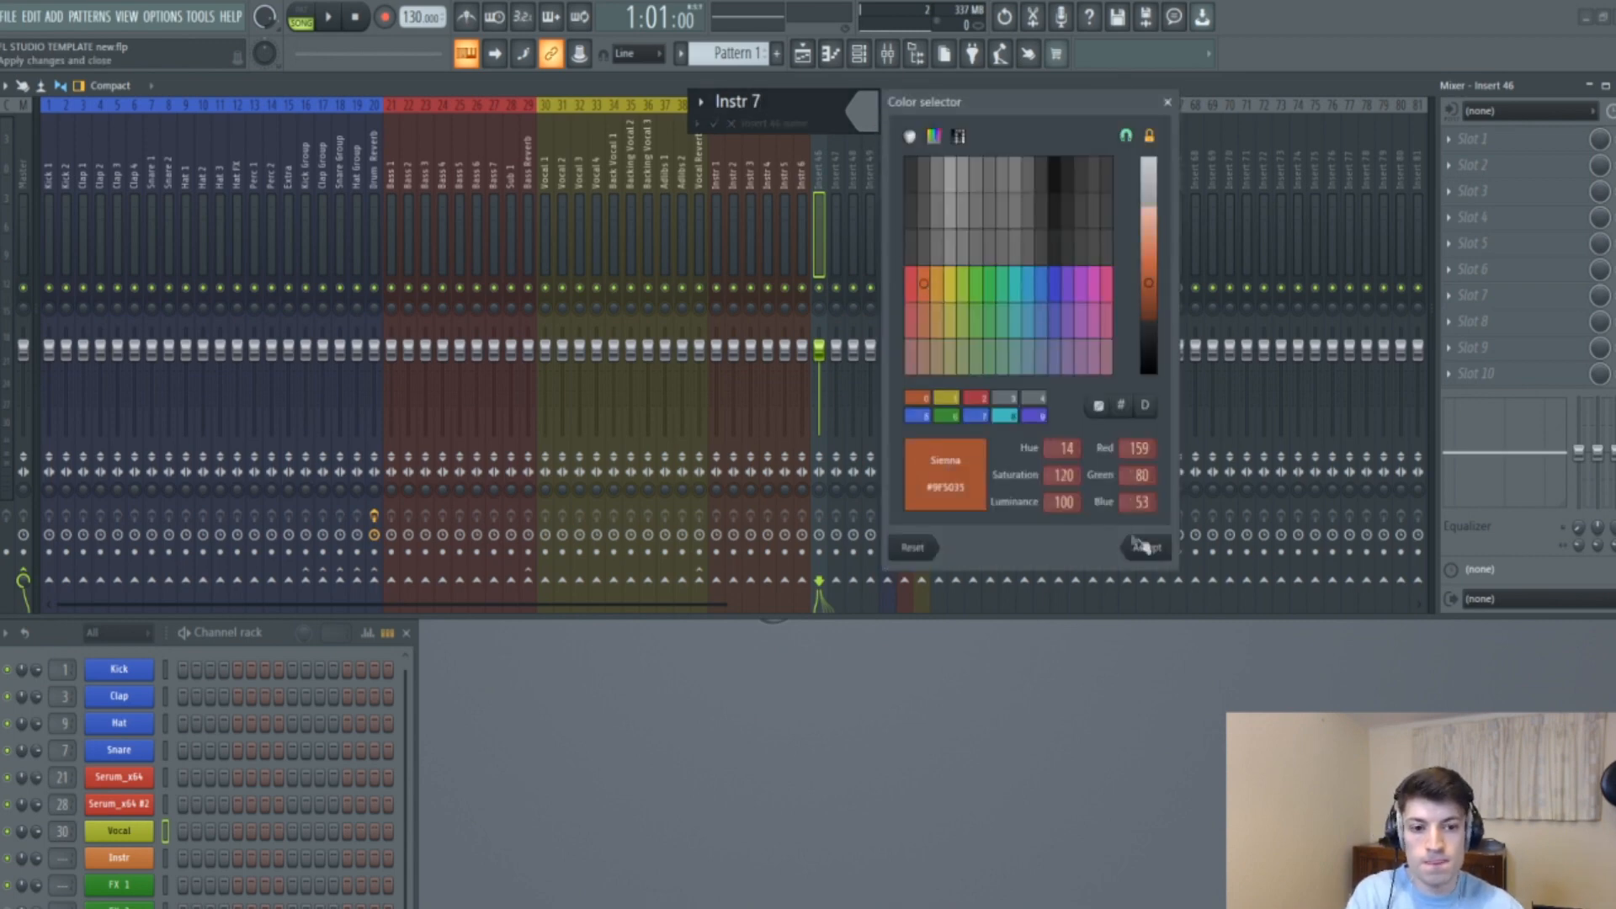
click(1137, 547)
Rename mixer insert 47 to Instr 8 and color it orange like the other instrument tracks.
right_click(838, 157)
click(885, 127)
text(Instr 8)
click(880, 127)
click(922, 294)
click(1140, 545)
Rename mixer insert 48 to Instr 9 and give it the same orange as the other instruments.
right_click(859, 145)
click(897, 124)
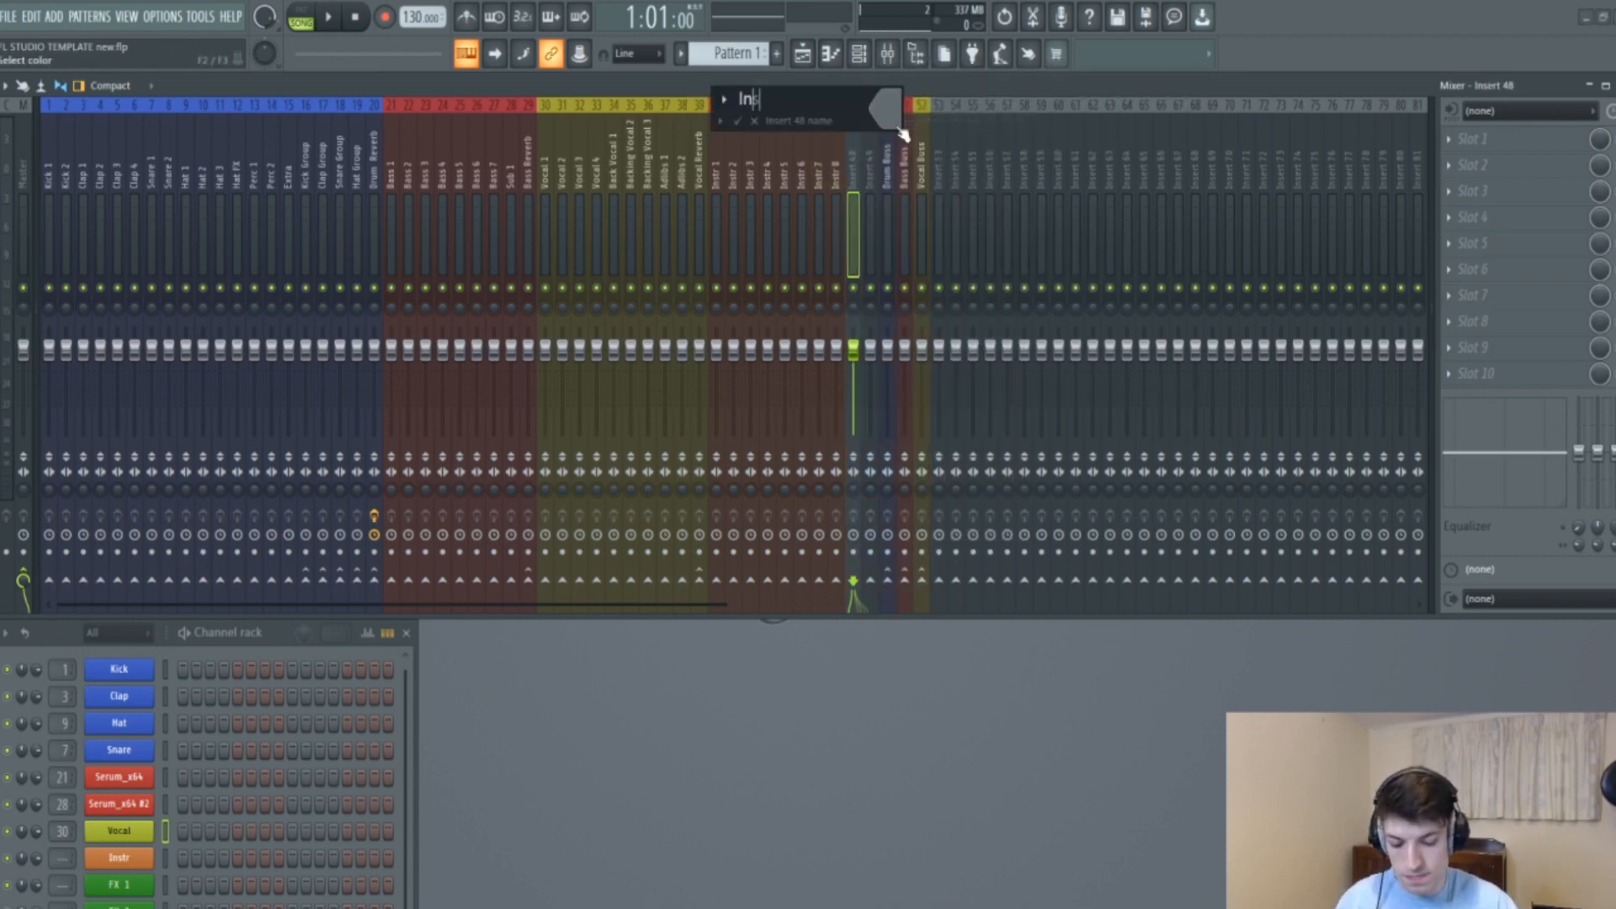
click(898, 127)
click(936, 299)
click(1155, 546)
Rename mixer insert 49 to Instr Reverb, color it instrument orange, and select the Instr 1 track.
right_click(876, 153)
click(927, 123)
text(Inst)
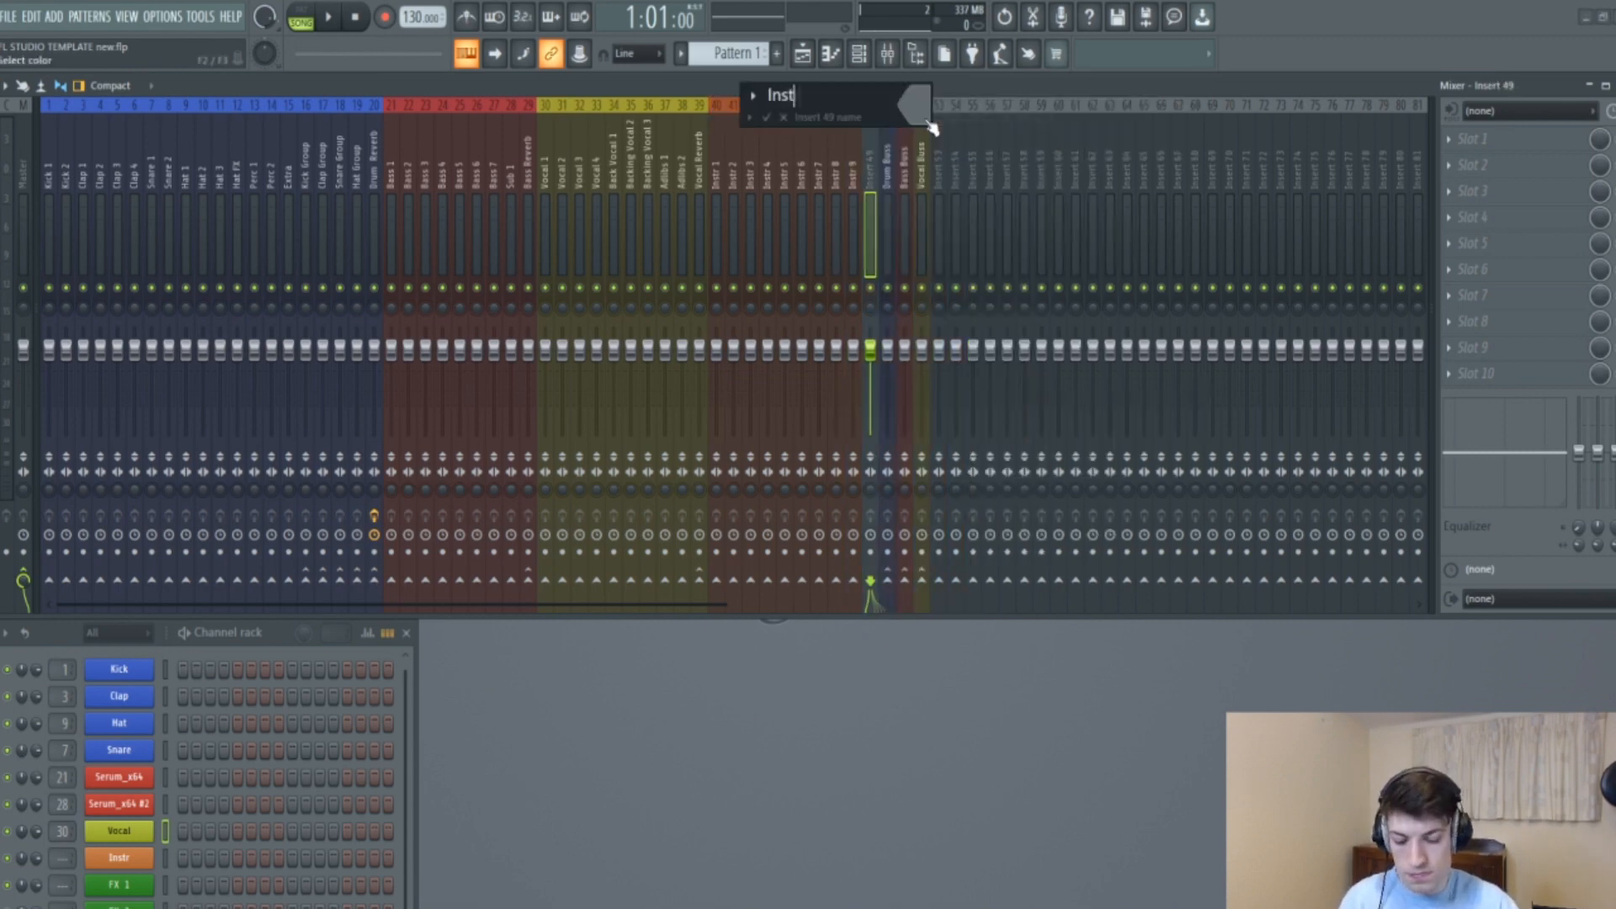
text(r Reverb)
click(931, 128)
click(953, 296)
click(1172, 546)
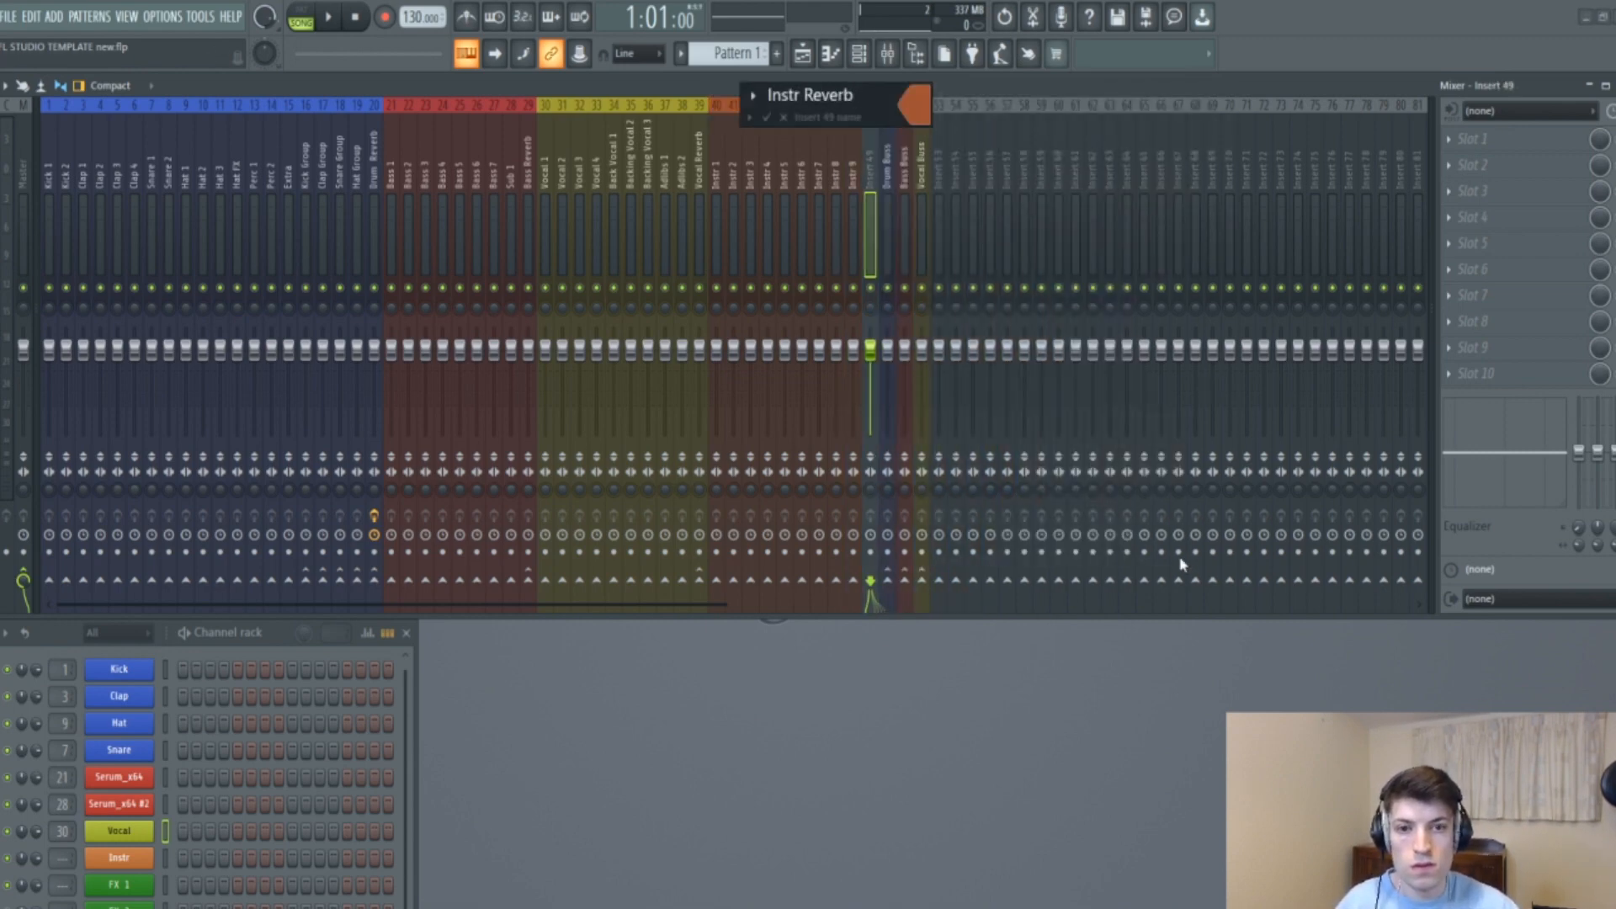
click(716, 207)
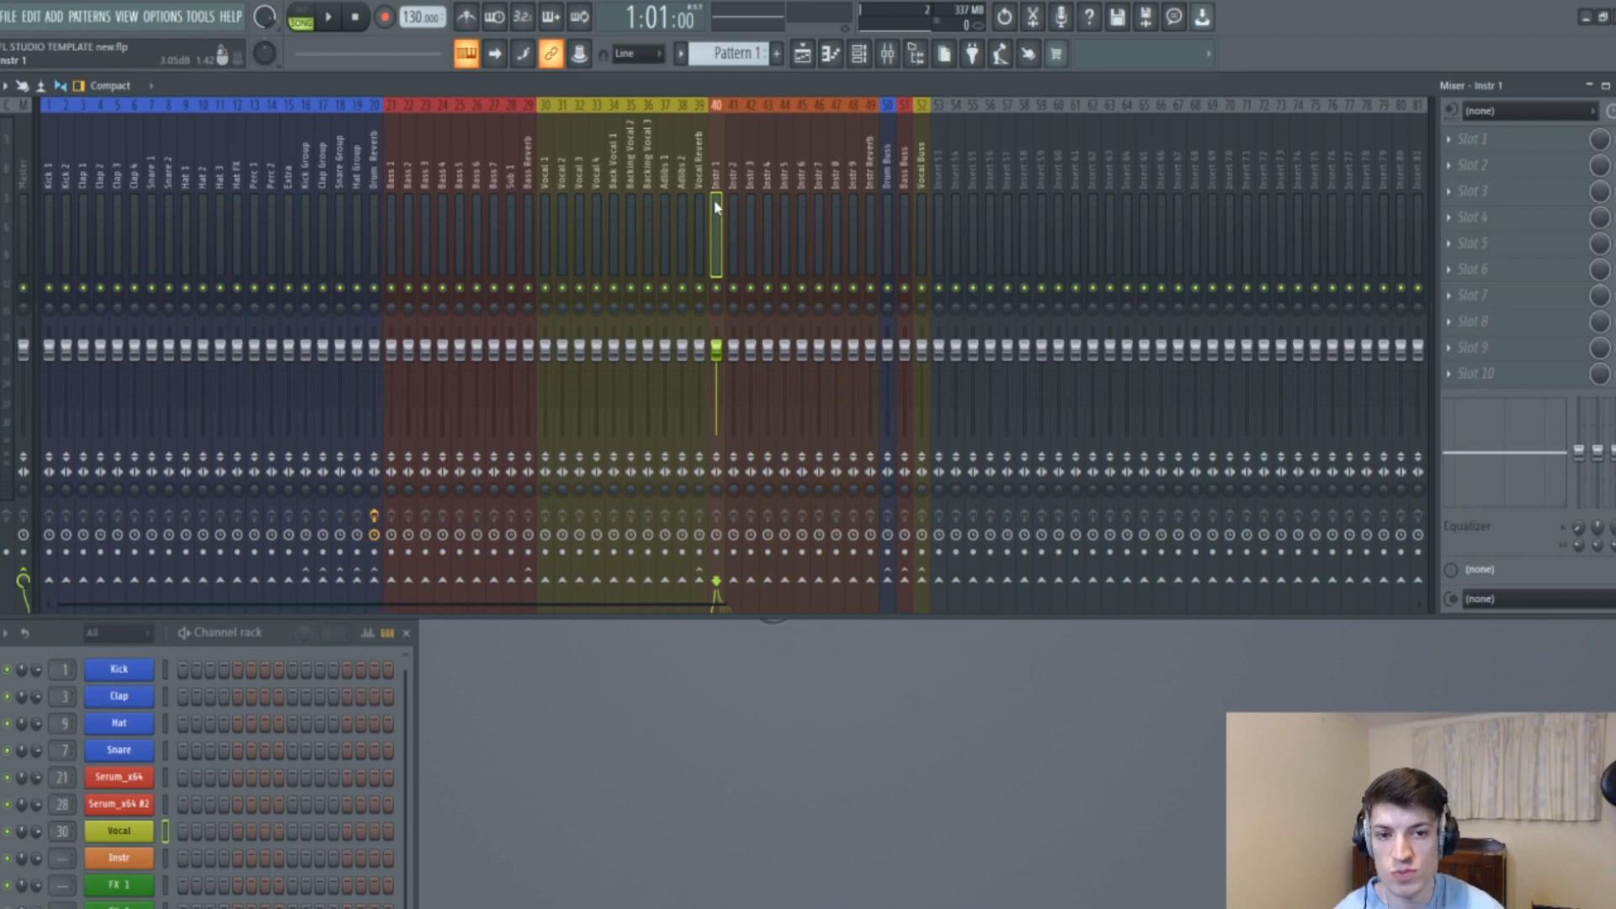
Rename mixer insert 53 to Instr Buss and color it the orange used for instrument tracks.
right_click(941, 154)
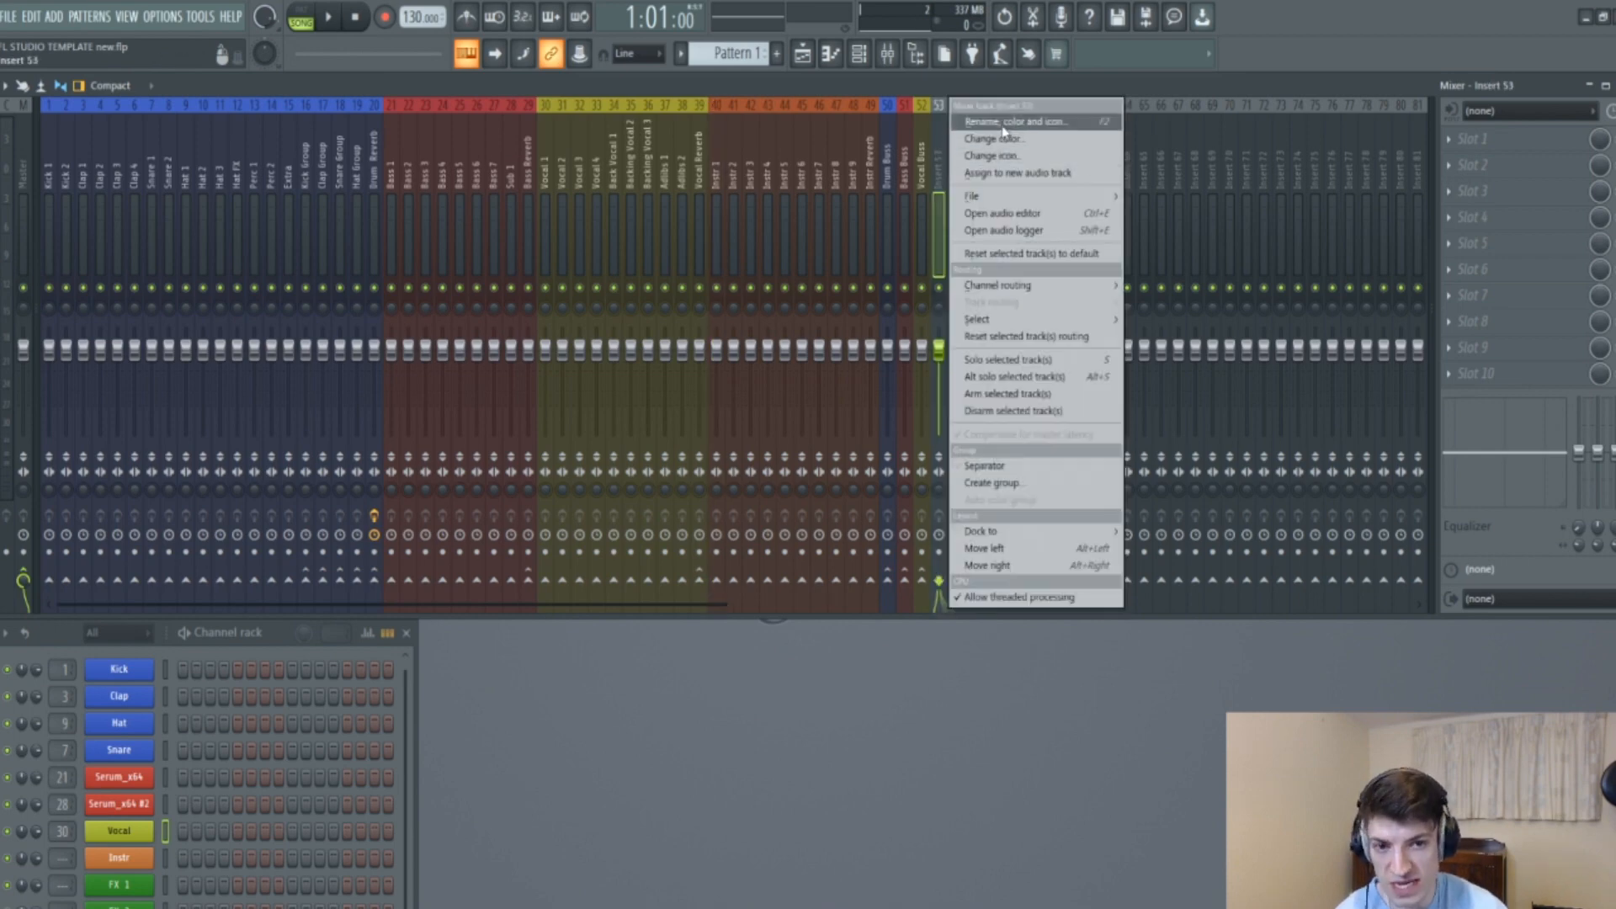
click(1002, 124)
text(Instr)
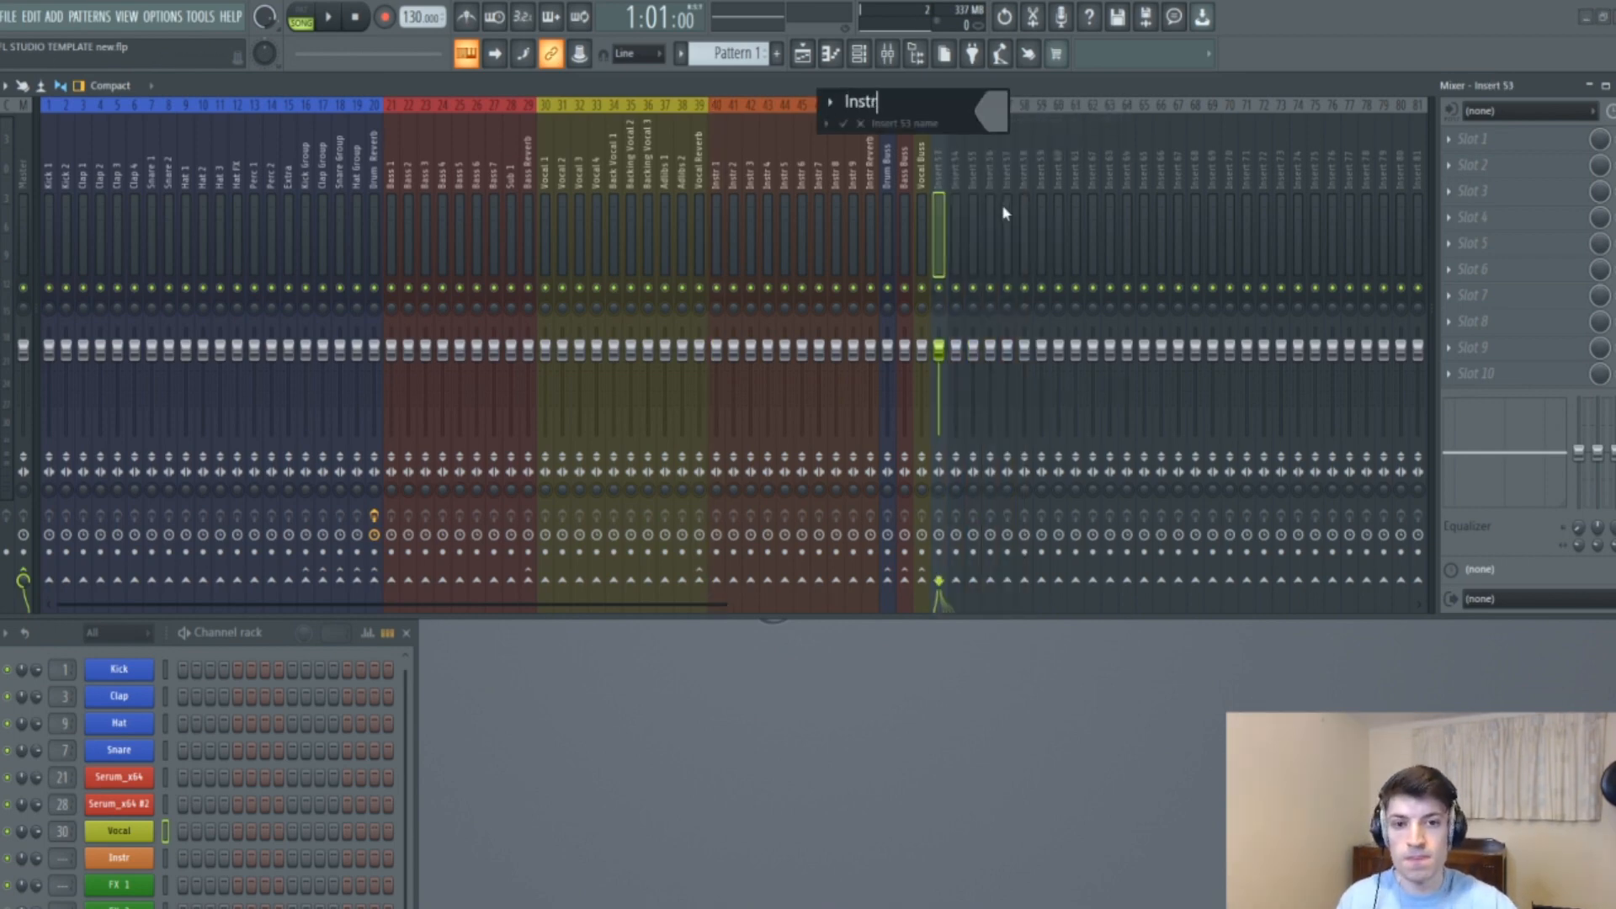
text( Buss)
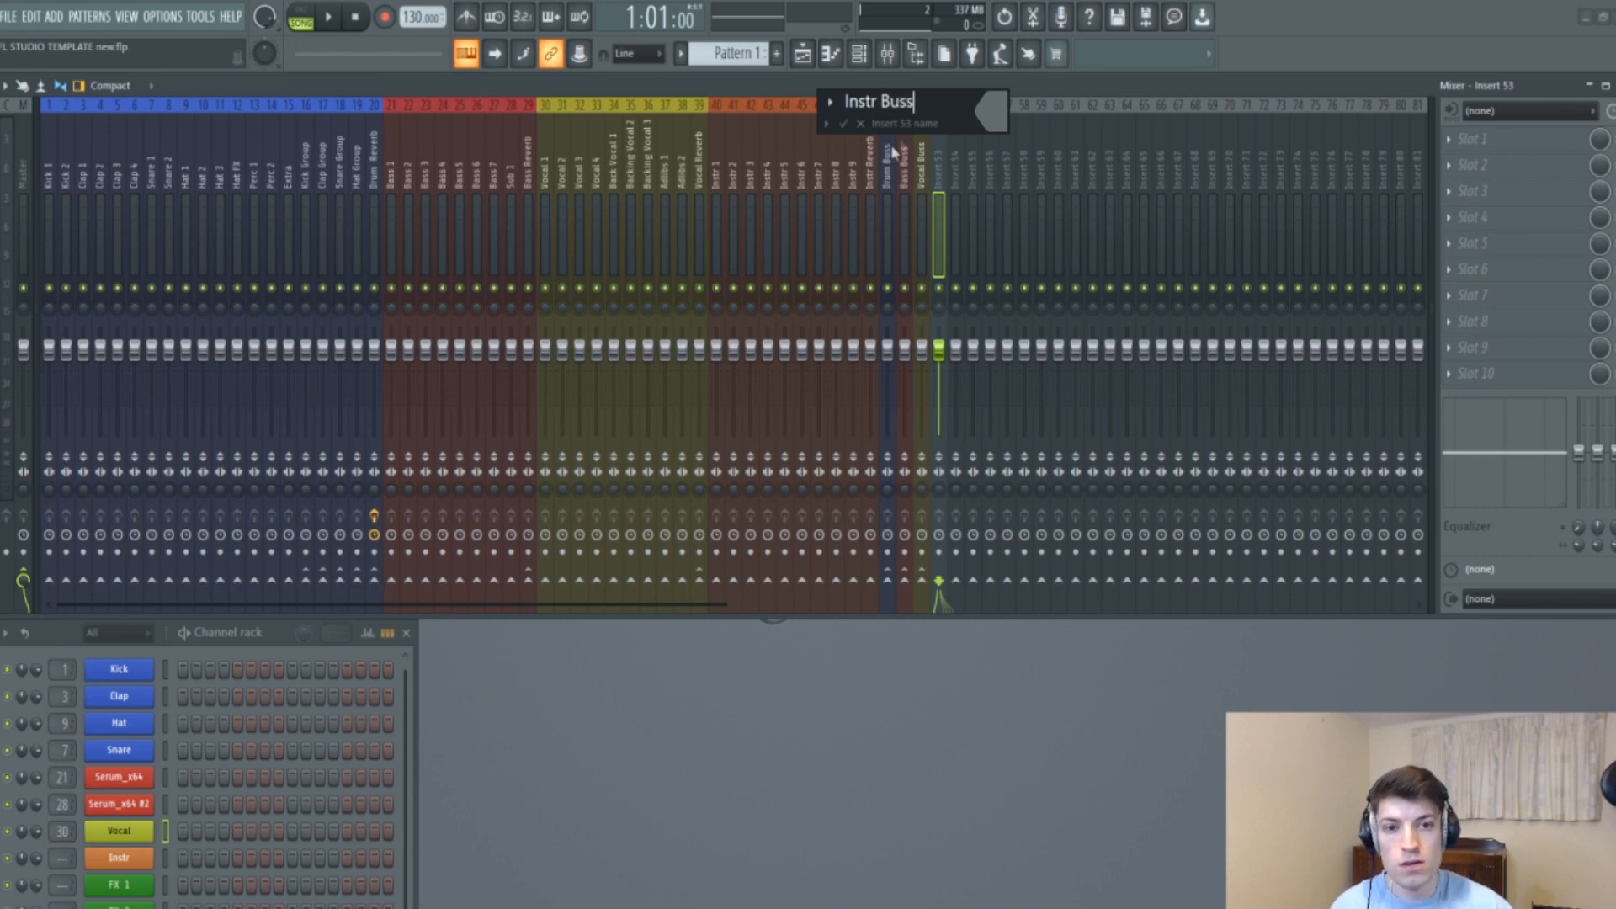
click(989, 125)
click(1066, 296)
key(Return)
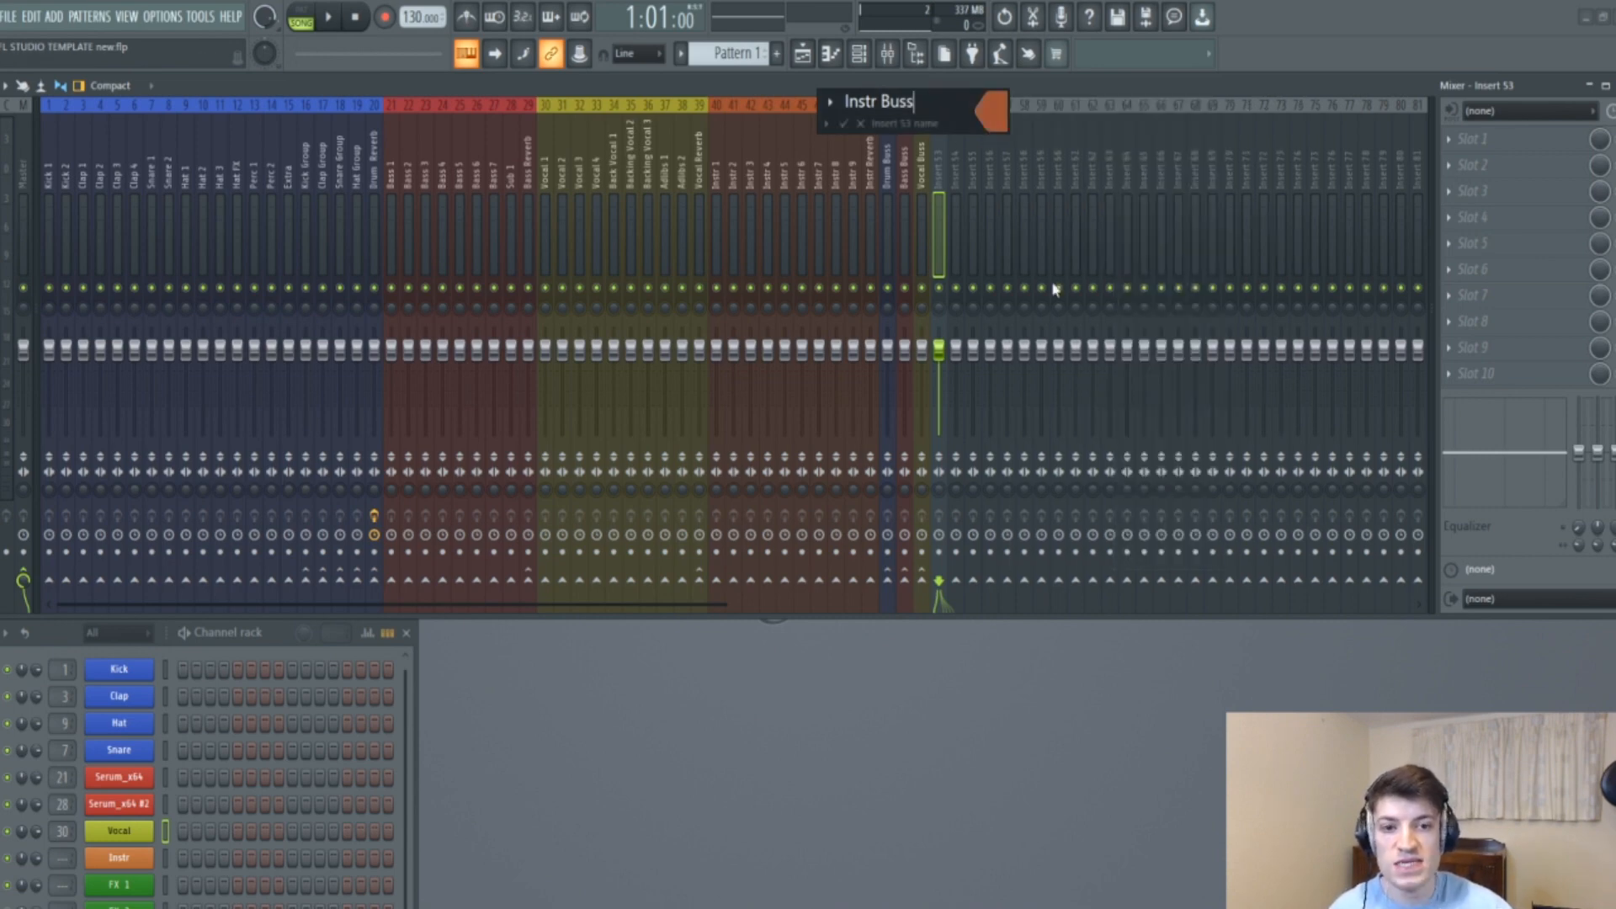
key(Return)
Route mixer tracks Instr 1 through Instr 5 exclusively to Instr Buss, one track at a time.
click(725, 235)
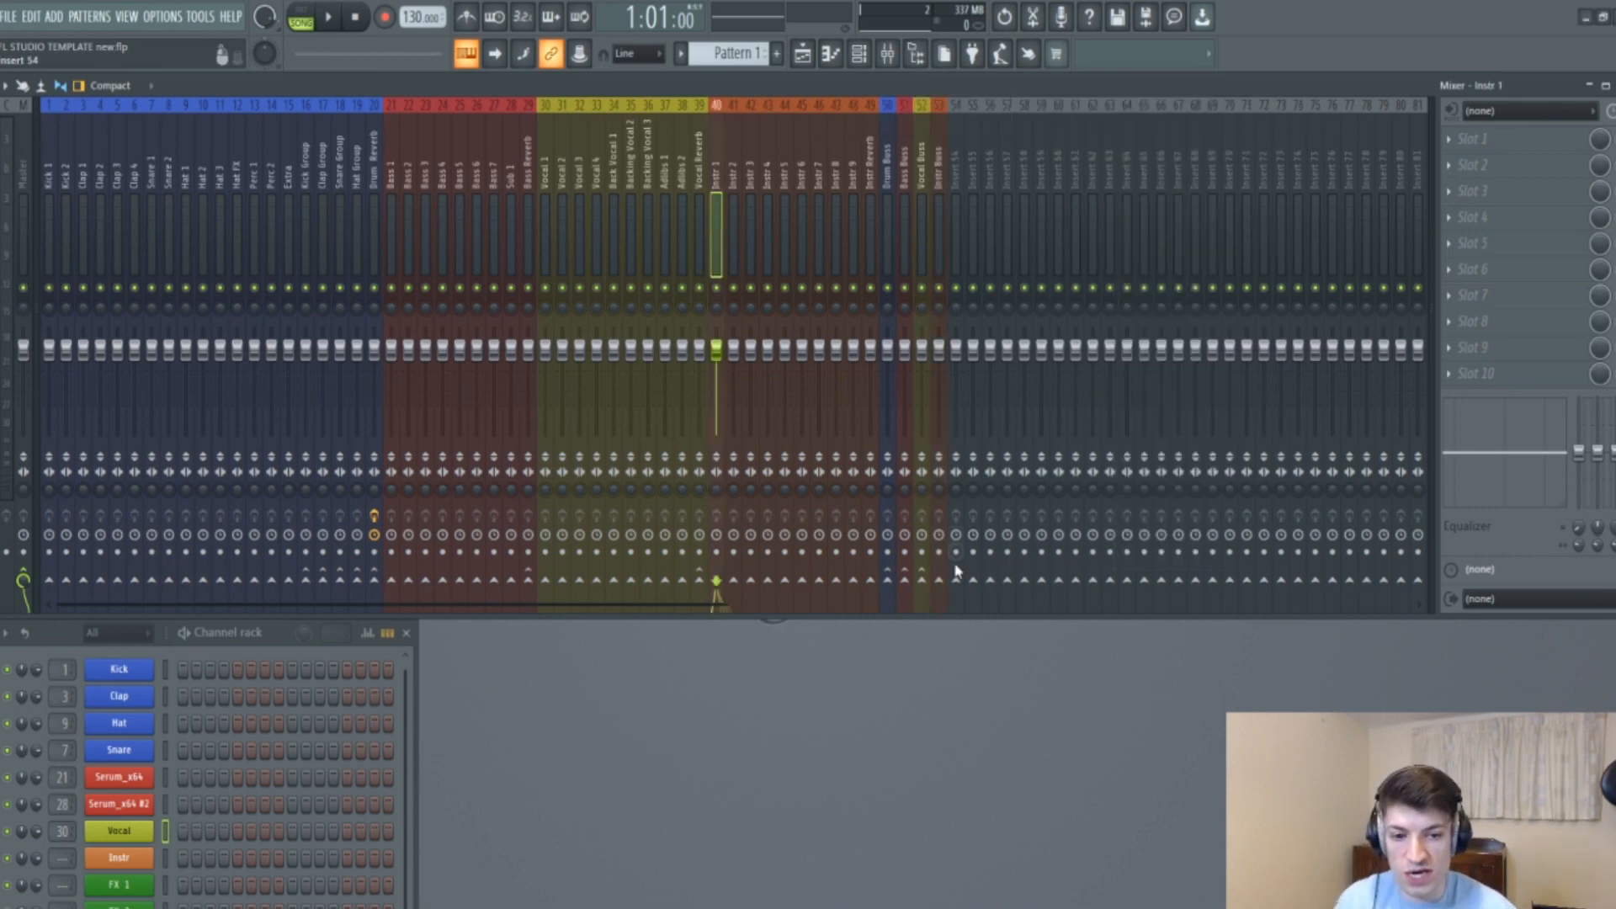
right_click(938, 581)
click(946, 592)
right_click(939, 581)
click(946, 593)
right_click(939, 581)
click(947, 593)
right_click(939, 581)
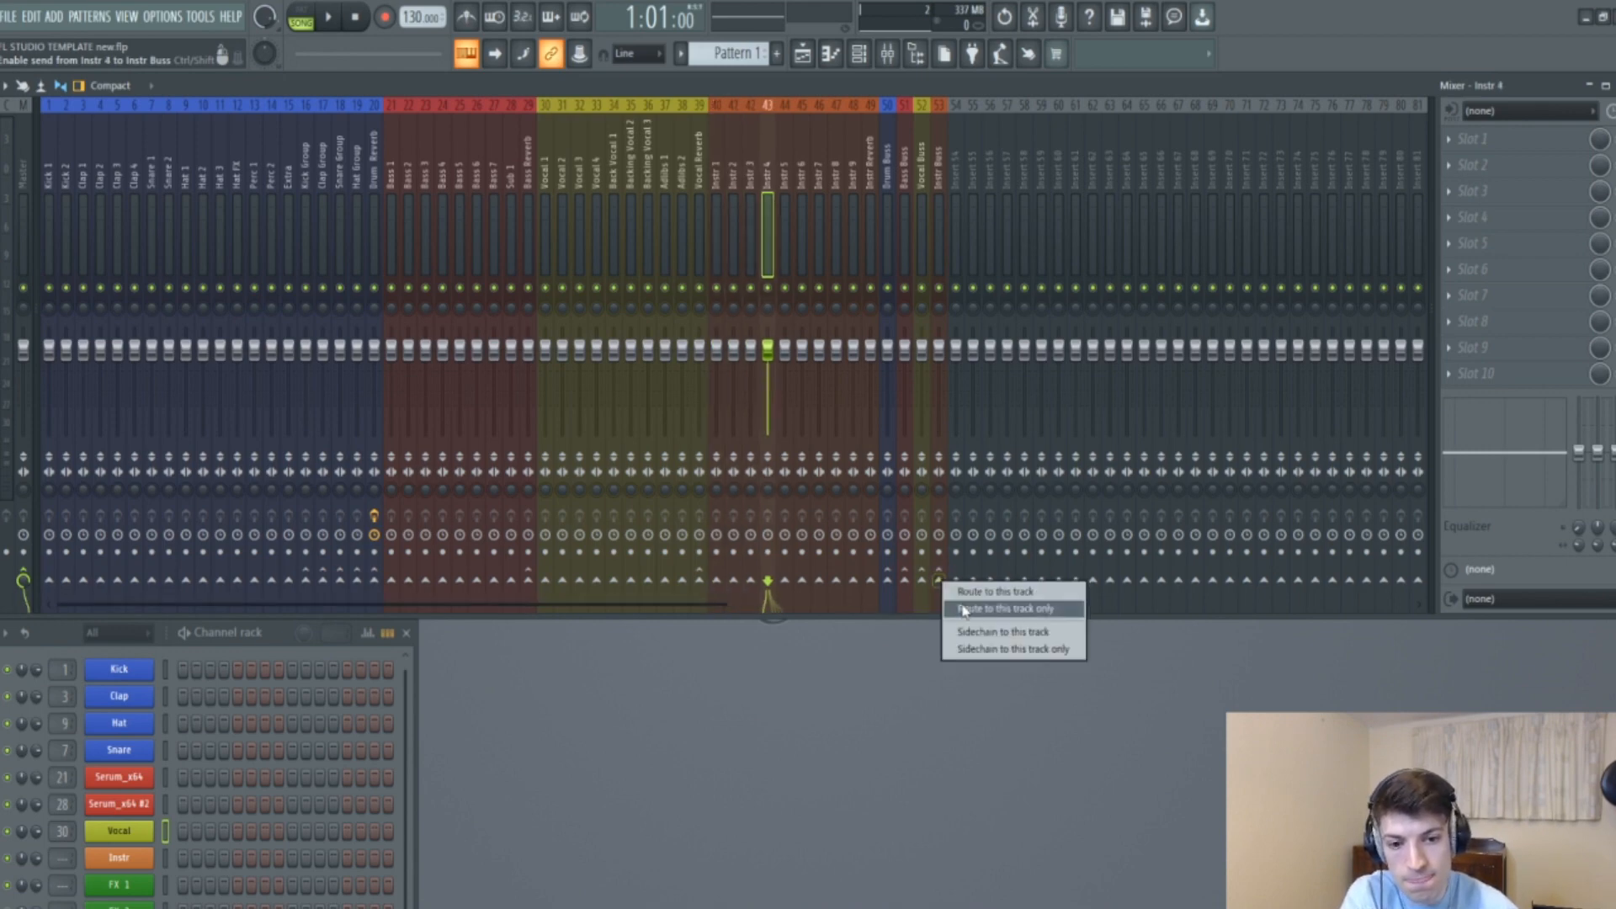
click(946, 593)
right_click(938, 581)
click(961, 607)
Route mixer tracks Instr 6 through Instr 9 and Instr Reverb exclusively to Instr Buss.
right_click(939, 581)
click(959, 608)
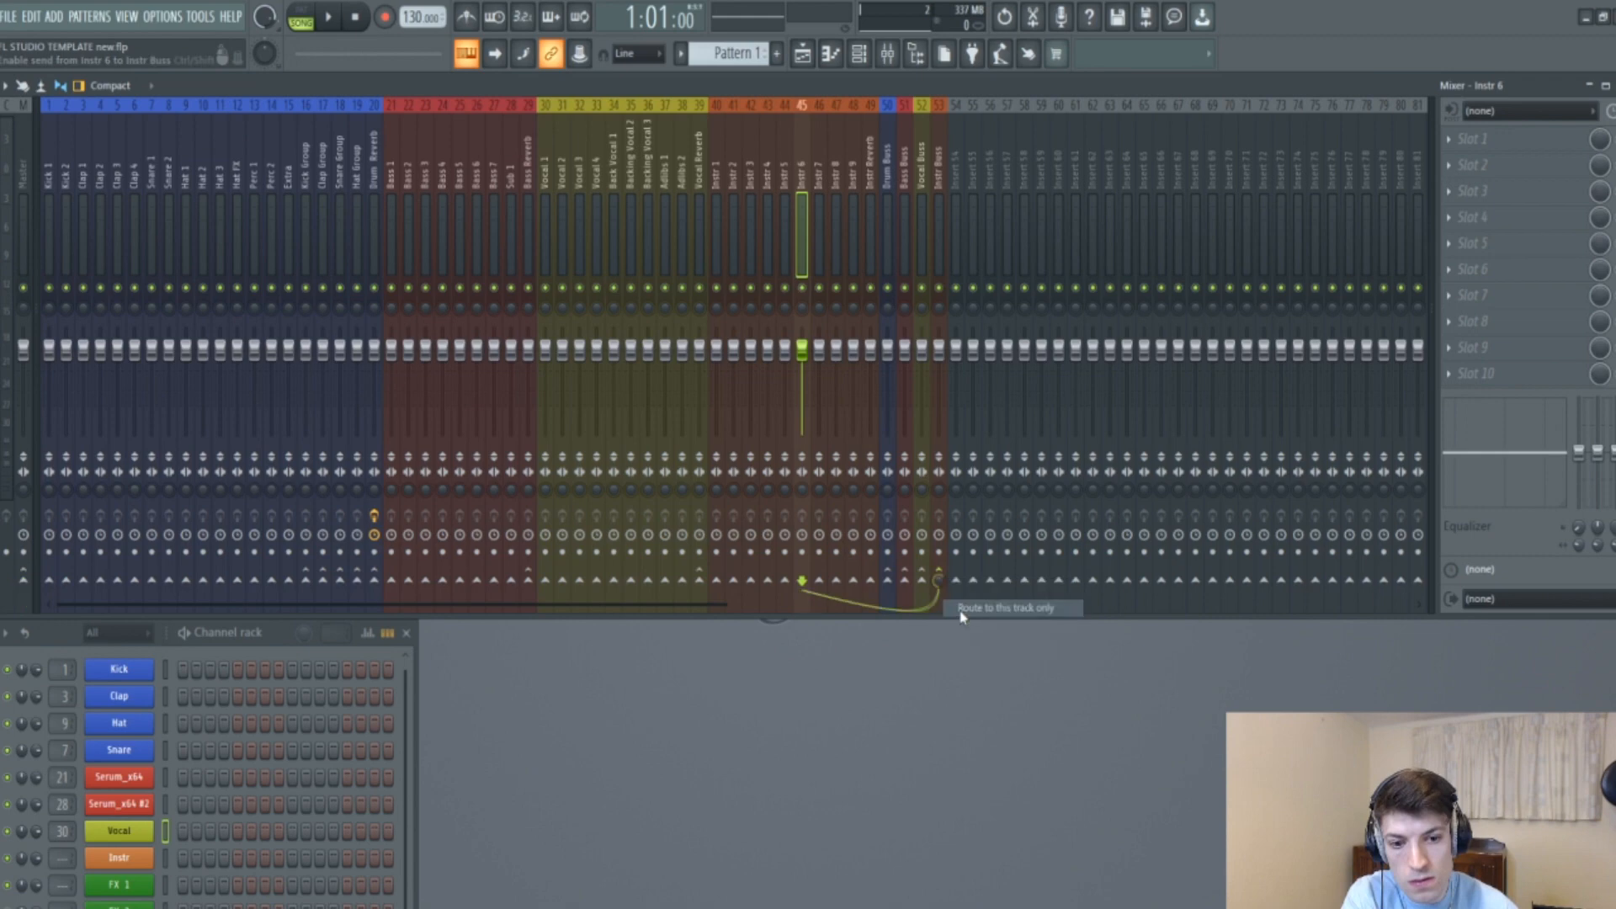
right_click(939, 581)
click(959, 608)
right_click(939, 581)
click(959, 608)
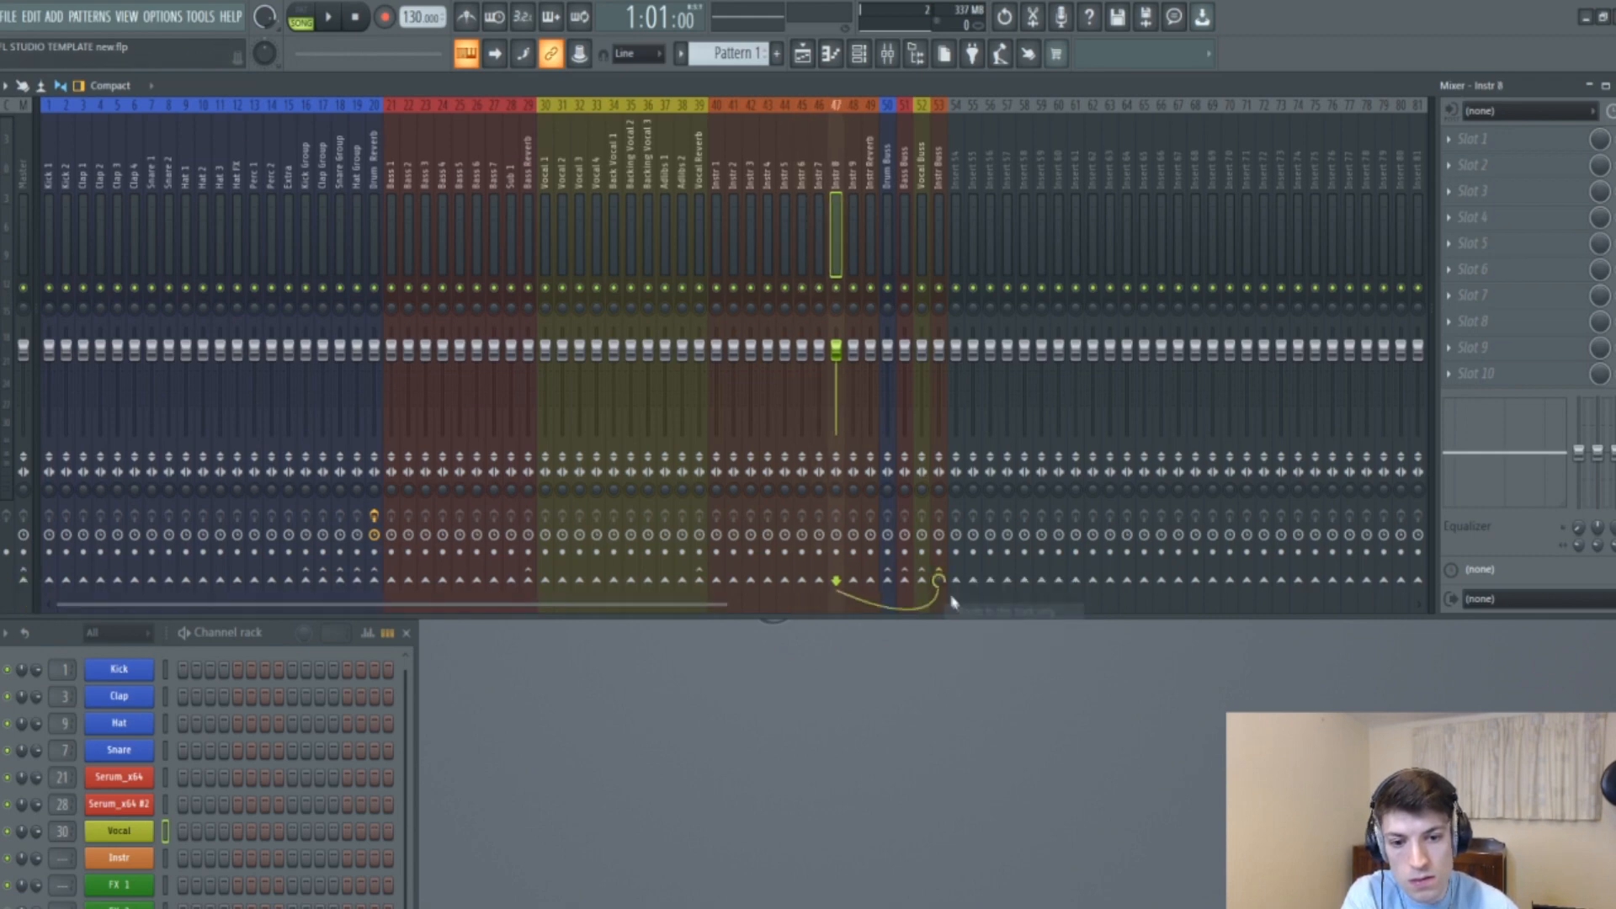
right_click(939, 581)
click(955, 608)
right_click(938, 581)
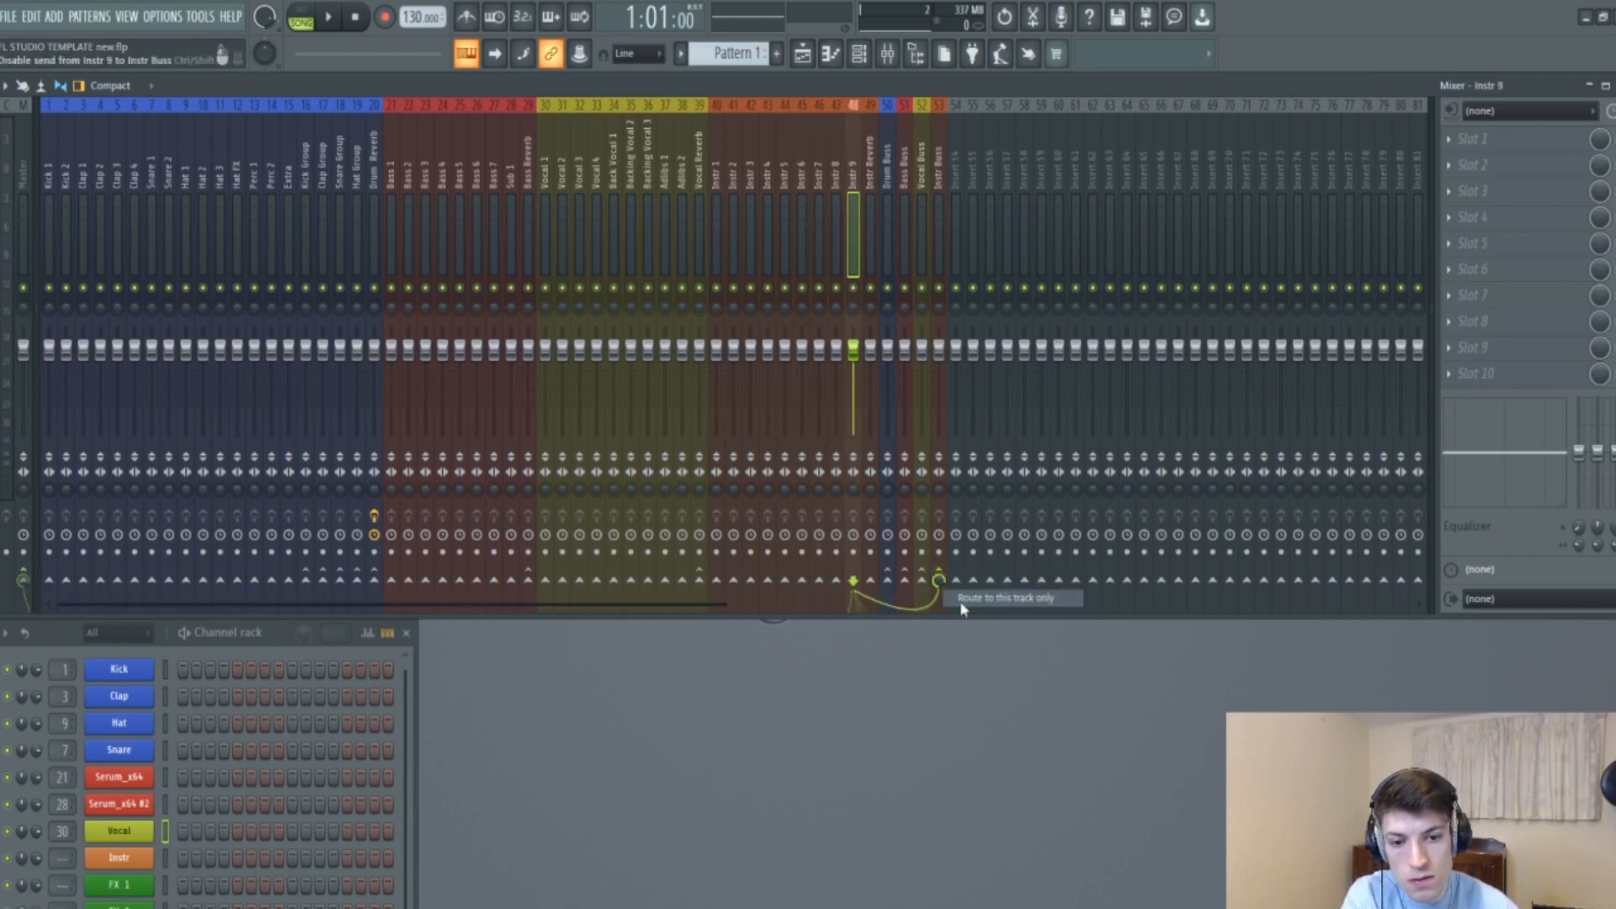
click(960, 608)
right_click(939, 581)
click(970, 610)
Assign the Instr channel in the channel rack to mixer track 40, Instr 1.
click(853, 253)
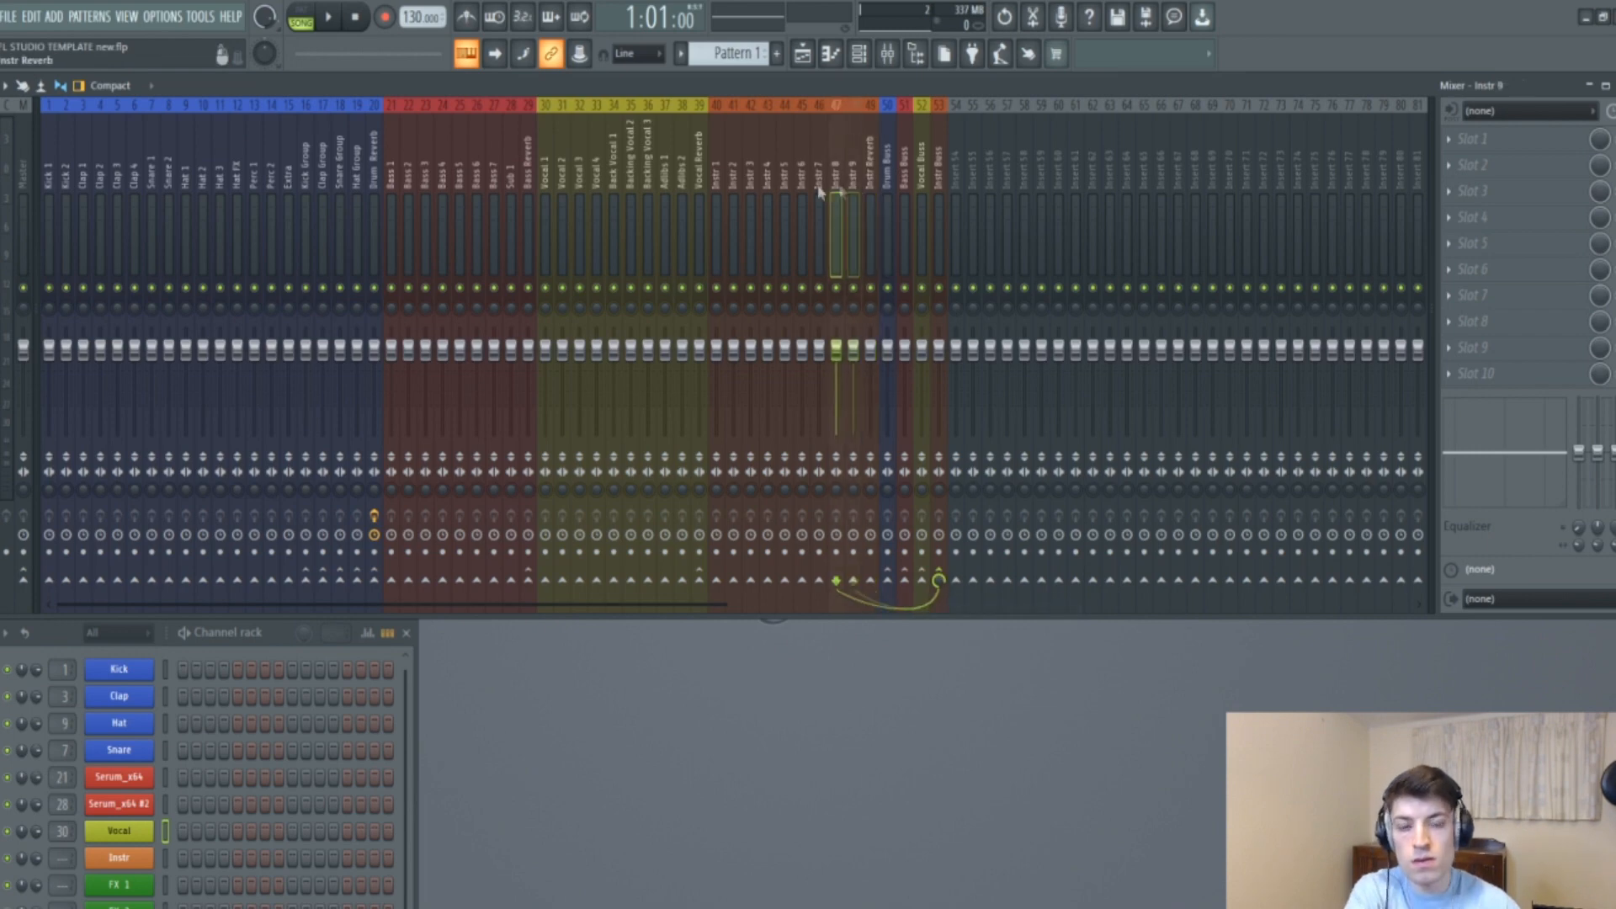
click(733, 244)
drag(63, 857, 62, 762)
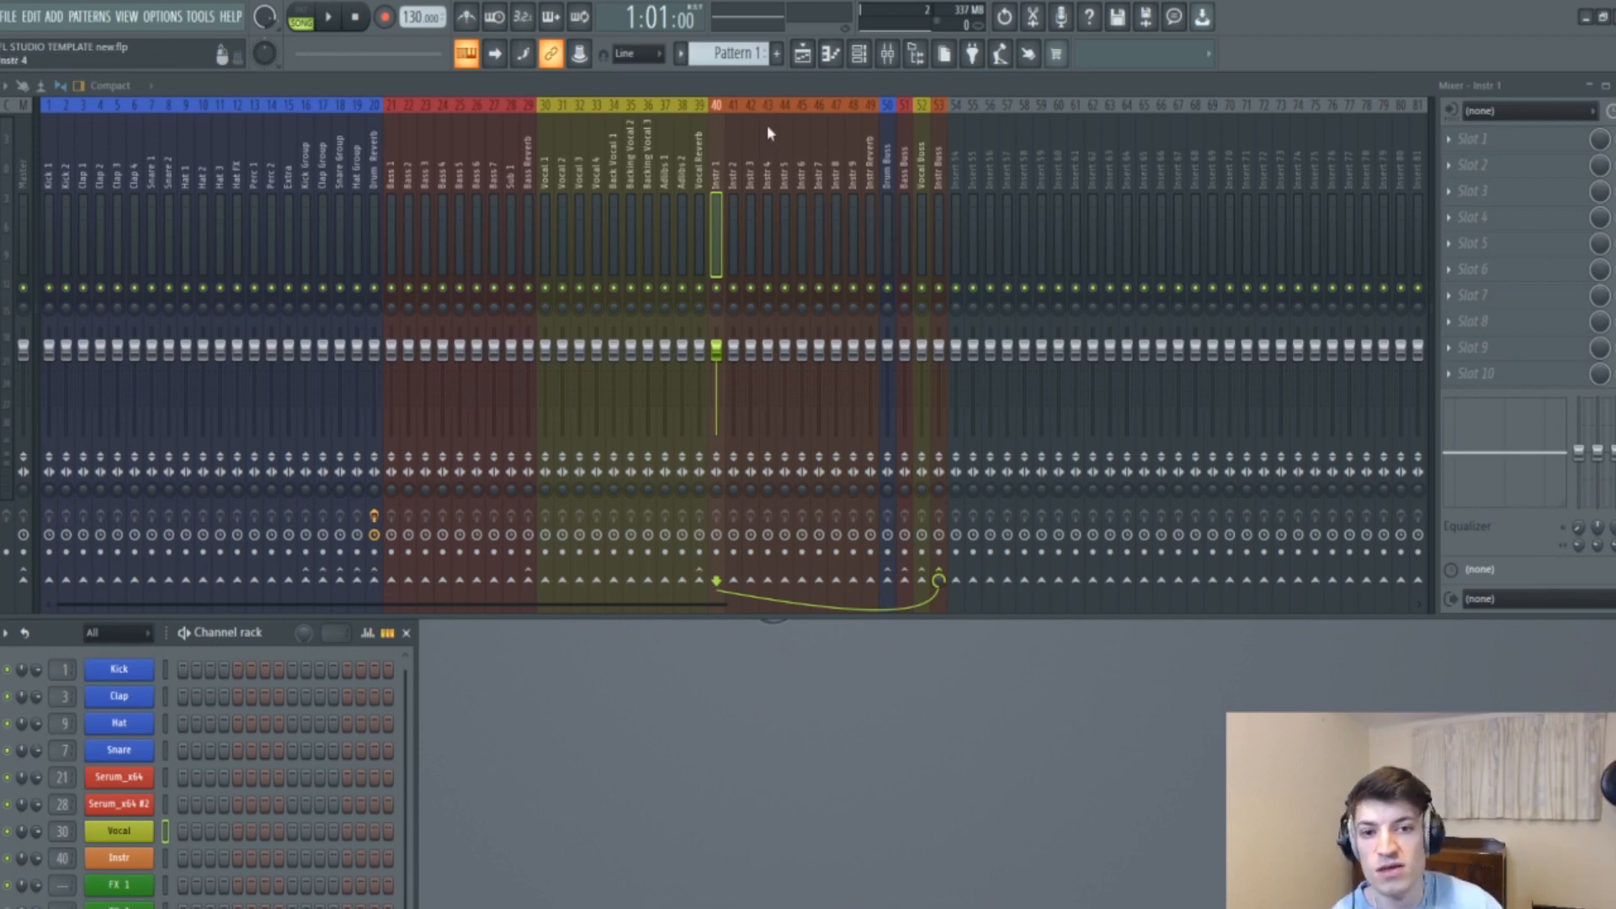
Add a send from Instr 1 to the Instr Reverb track and lower its send level.
click(836, 214)
click(871, 202)
click(700, 202)
click(837, 211)
drag(842, 207, 875, 203)
click(716, 190)
click(870, 583)
drag(871, 595, 872, 623)
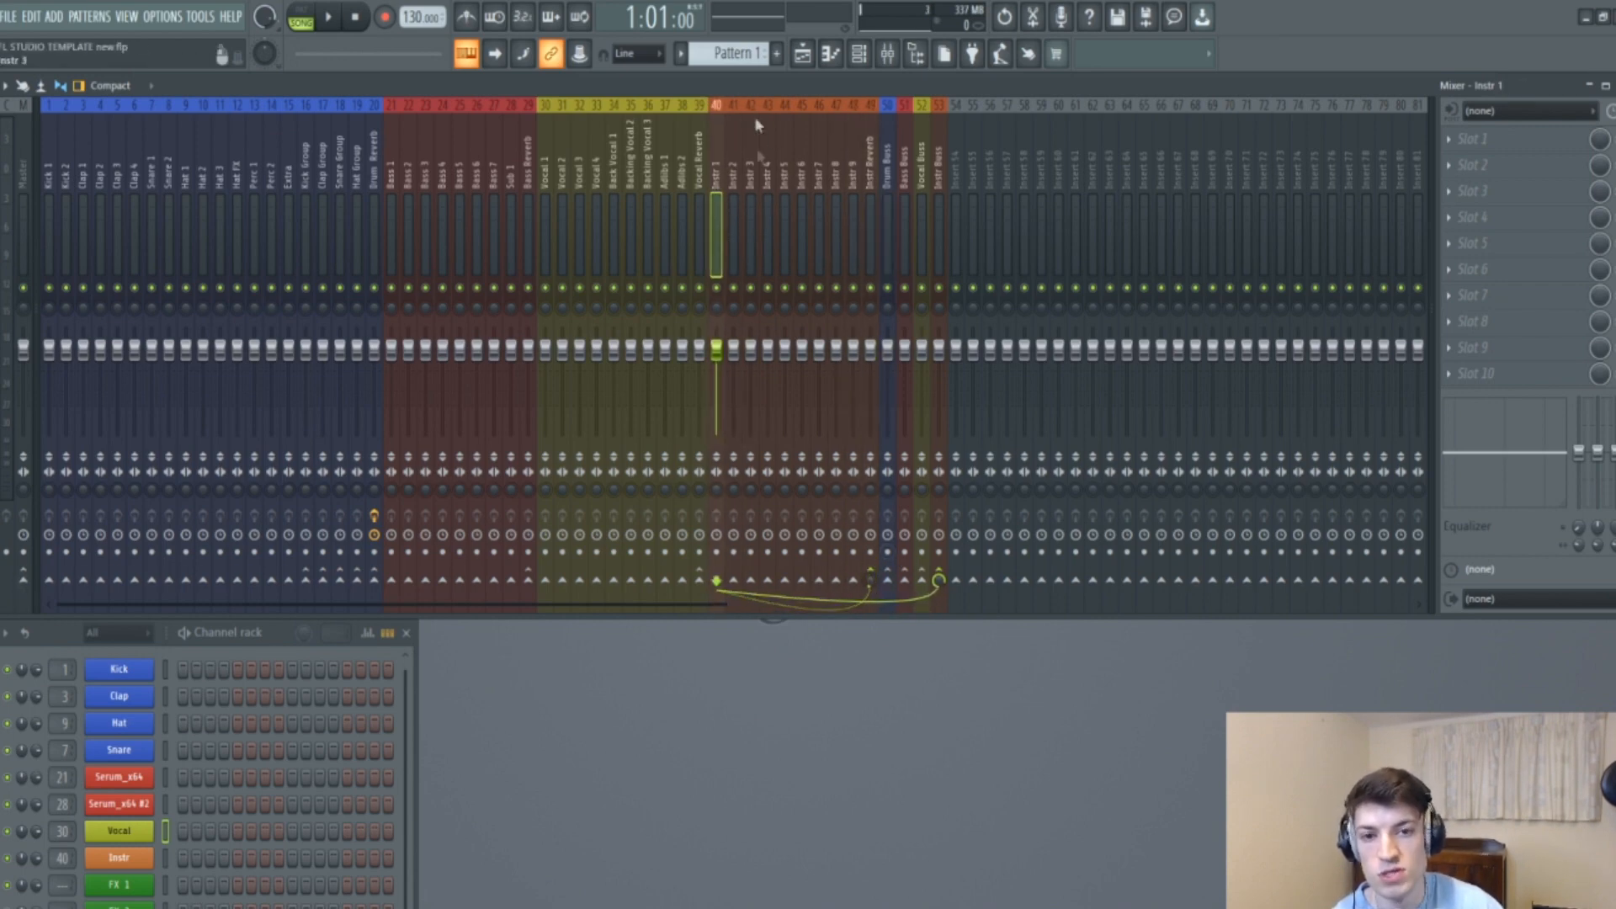
Try a send from Instr 4 to Instr Reverb at 44%, and remove it again.
click(766, 143)
click(871, 581)
drag(871, 582, 870, 590)
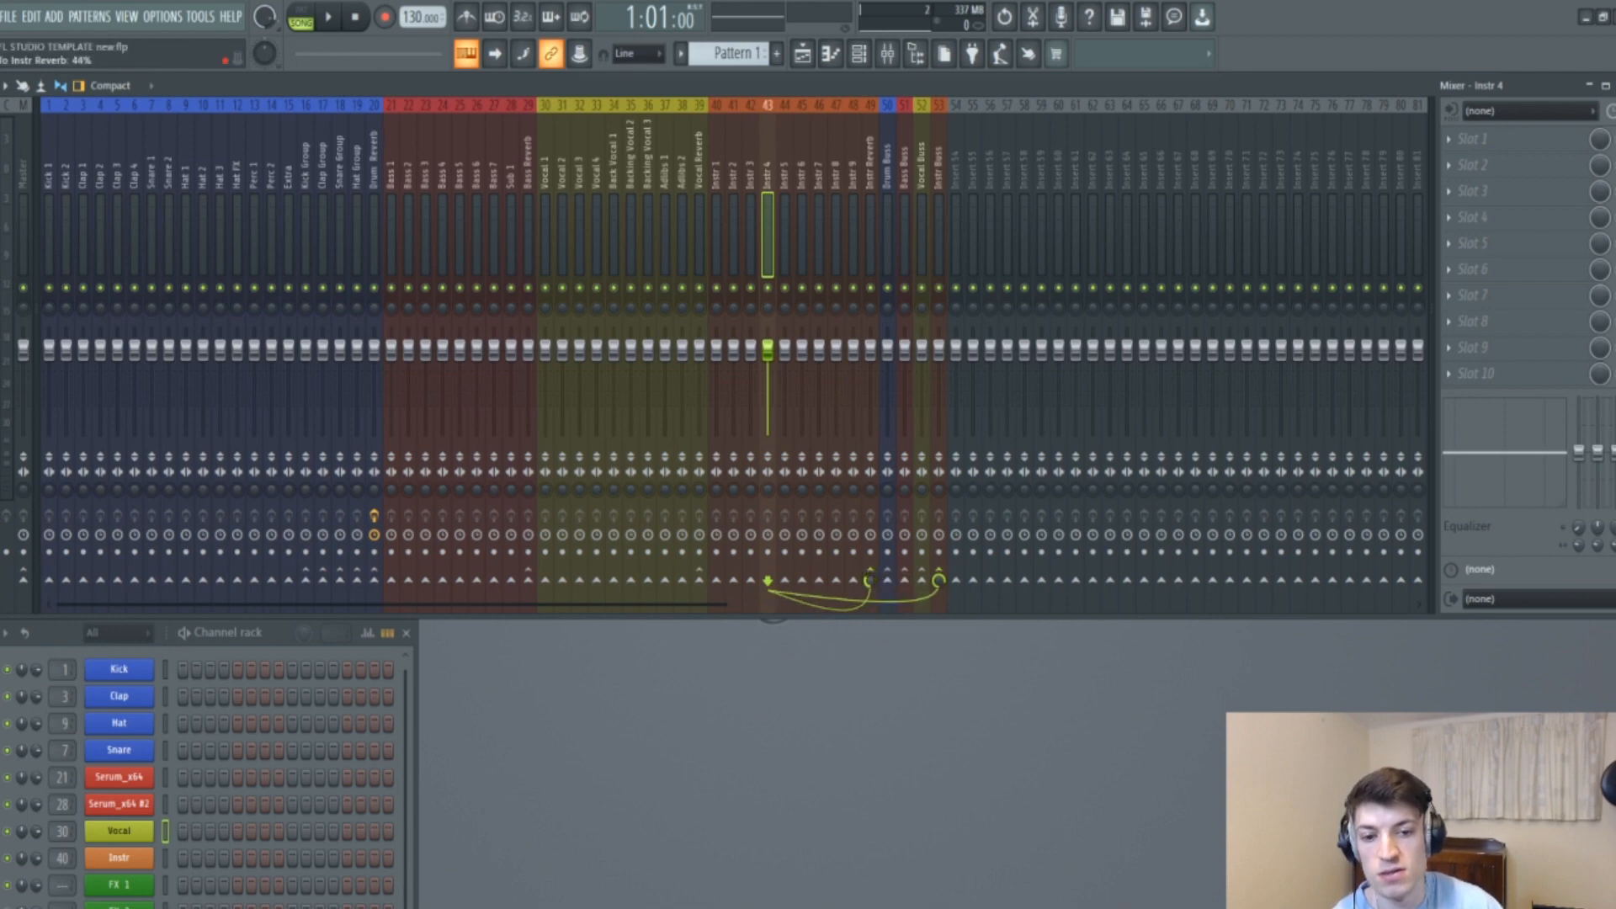
click(870, 580)
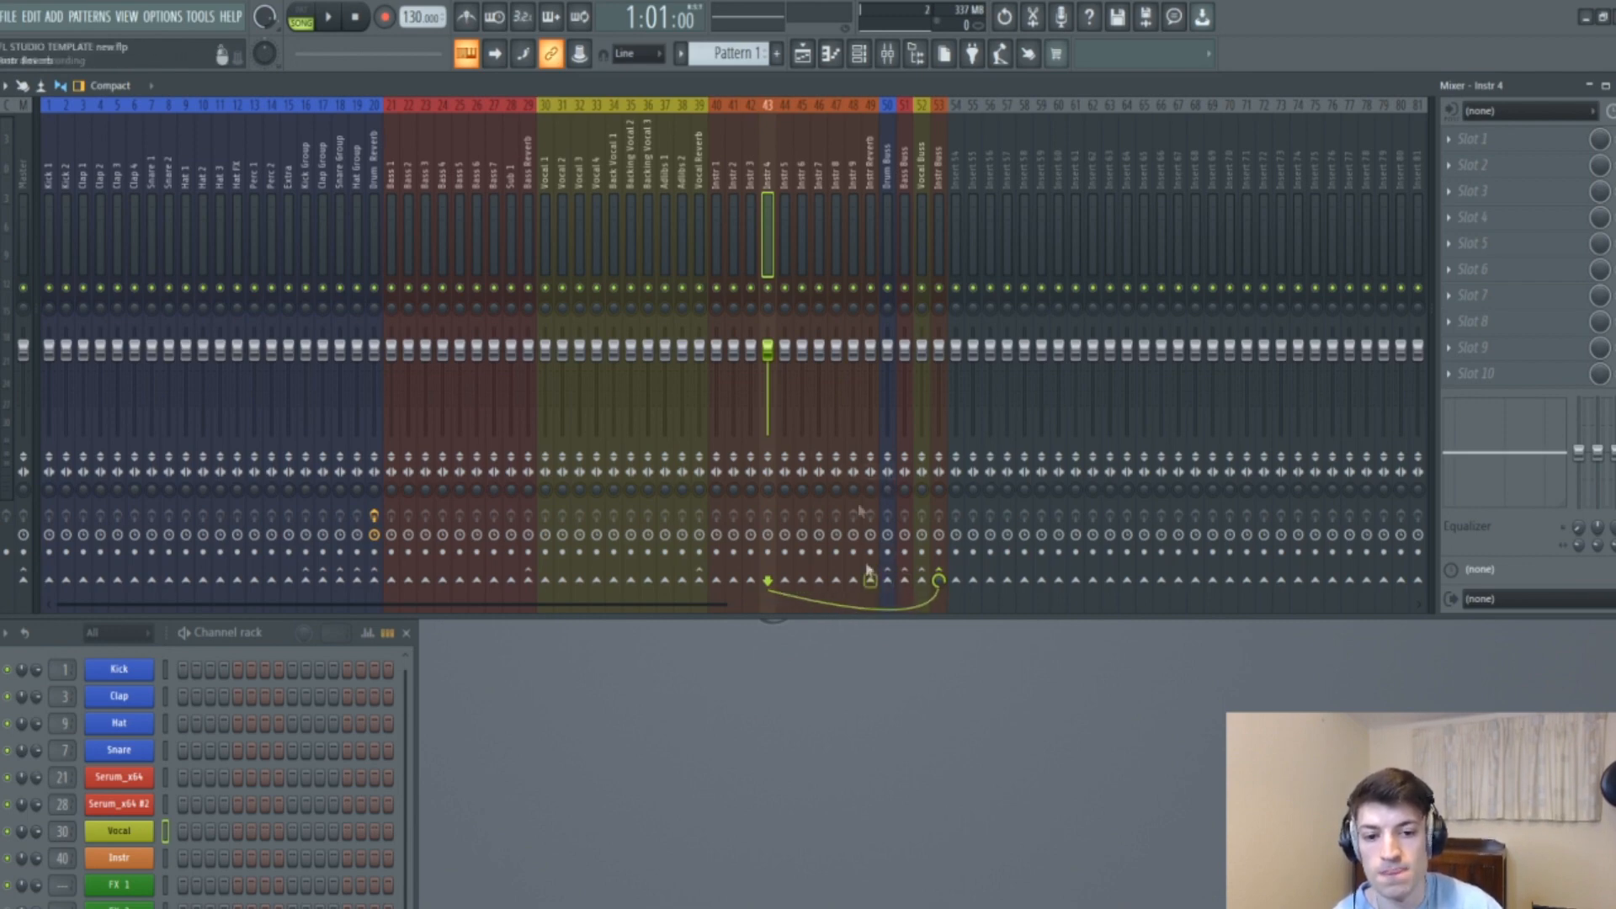
click(718, 178)
Rename mixer insert 54 to FX Buss and color it forest green.
click(958, 160)
right_click(960, 162)
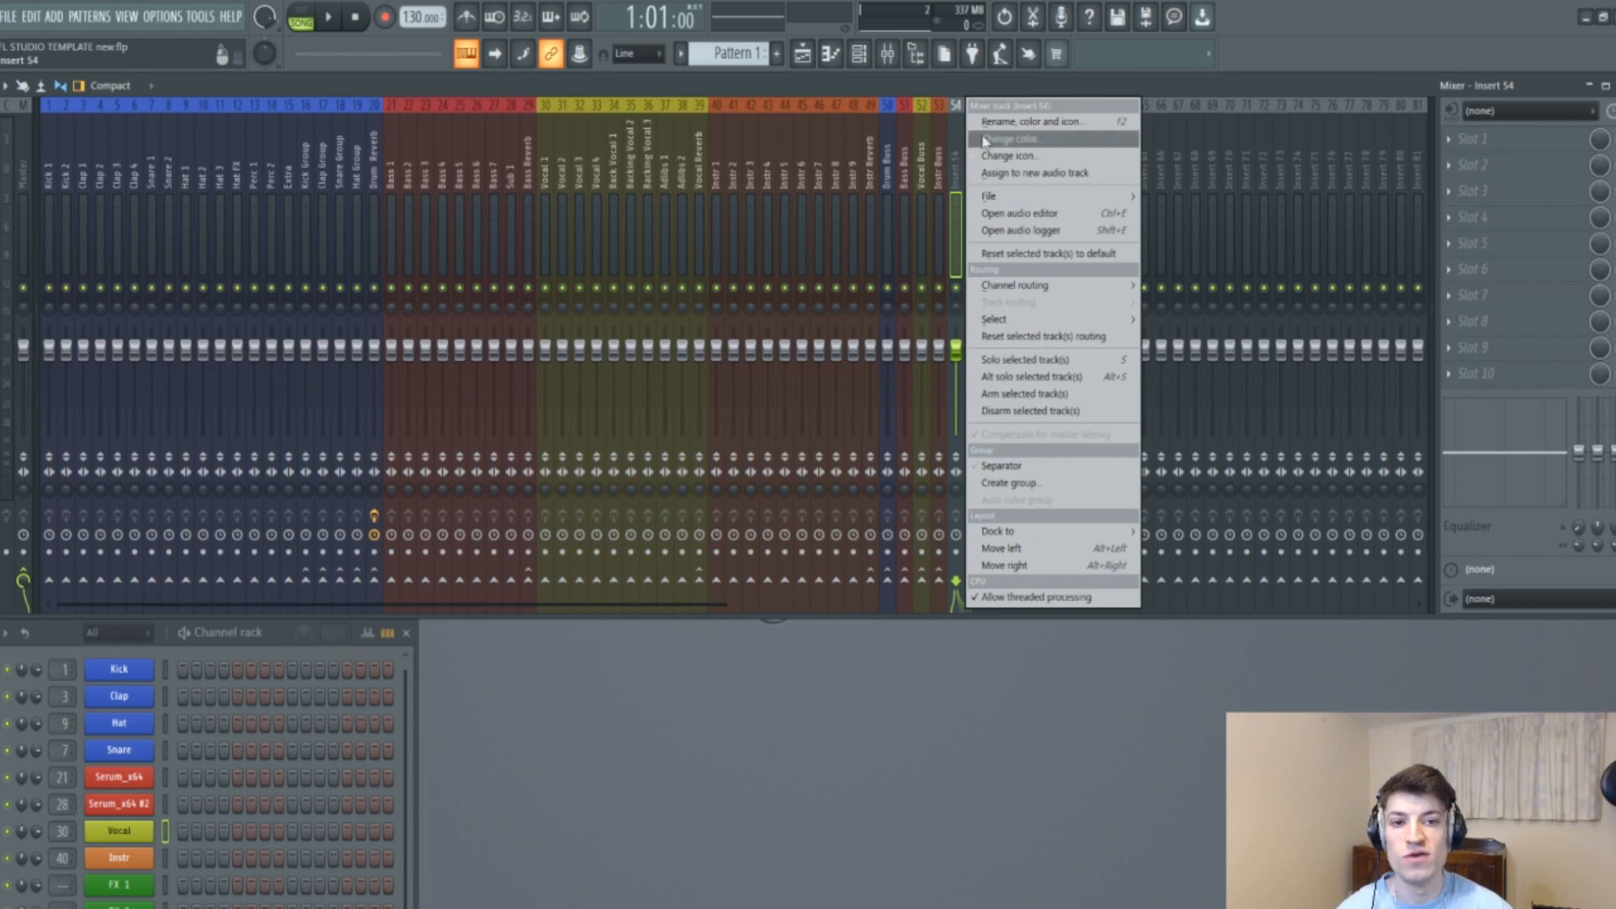
click(1019, 119)
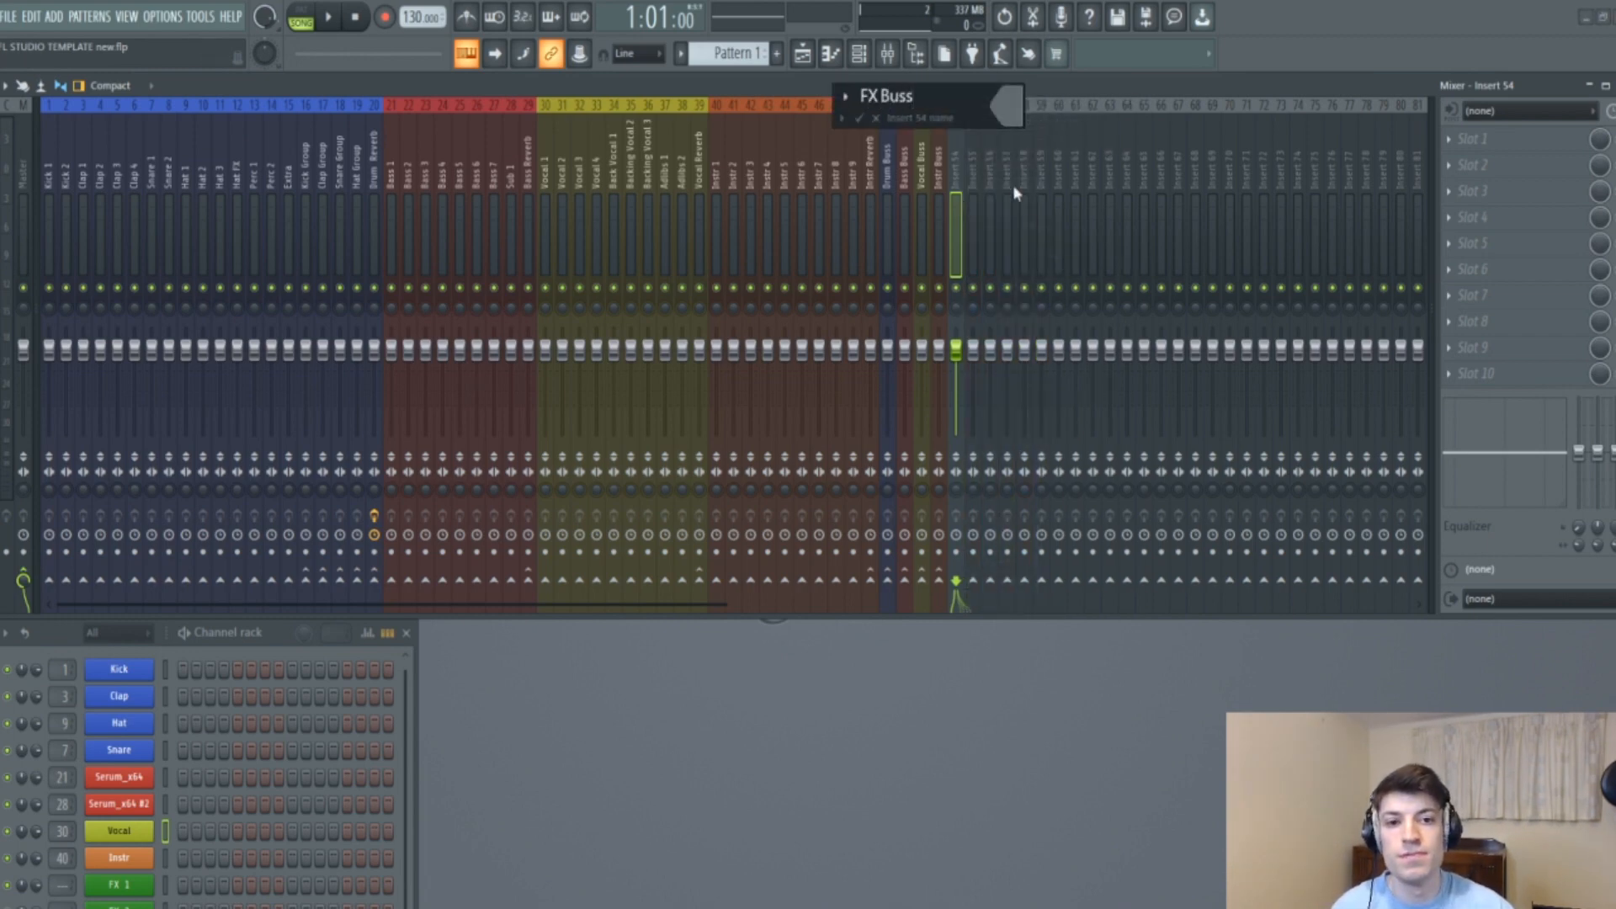
click(1007, 106)
click(1133, 279)
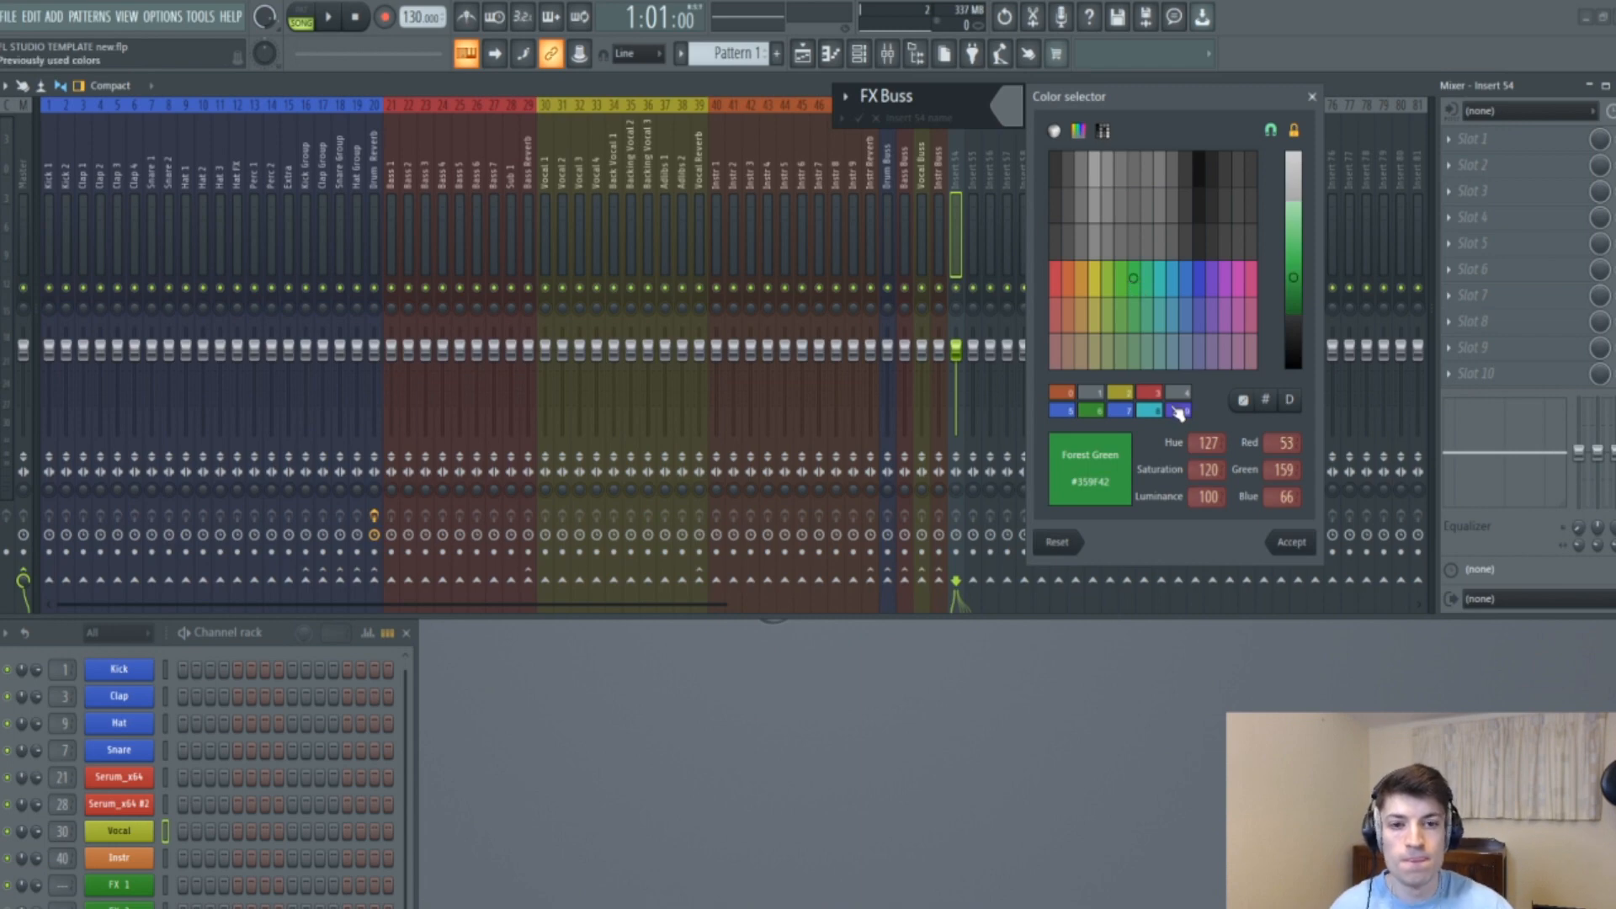
key(Return)
key(Return)
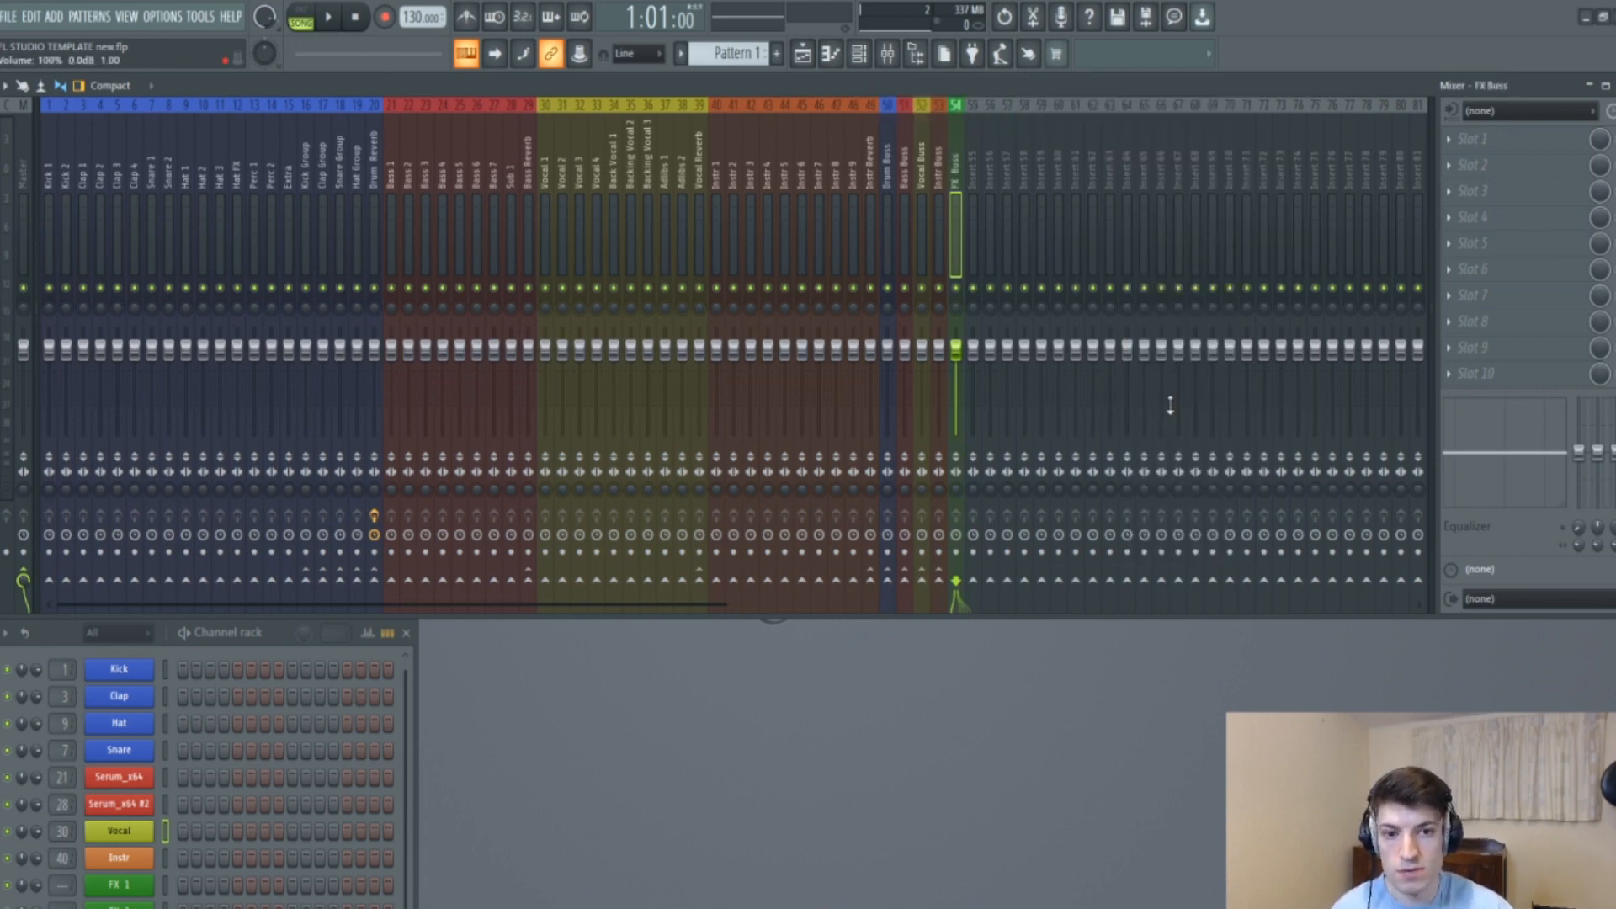
Rename mixer insert 55, next to FX Buss, to FX 1.
click(976, 168)
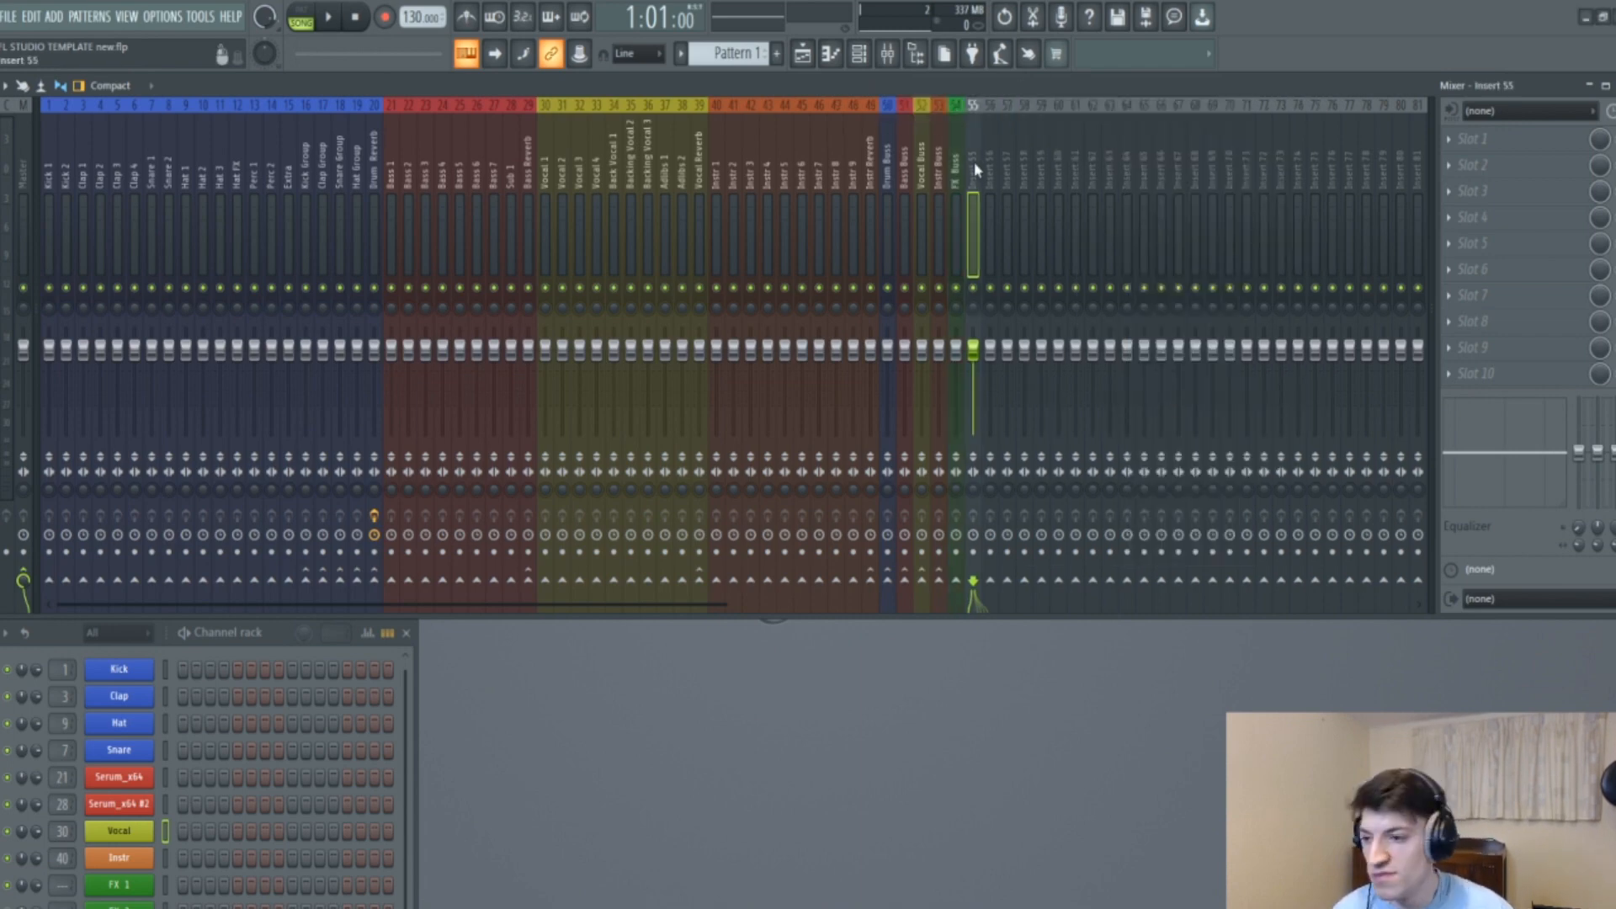
mouse_move(973, 161)
mouse_down()
mouse_move(1387, 181)
mouse_move(974, 181)
mouse_up()
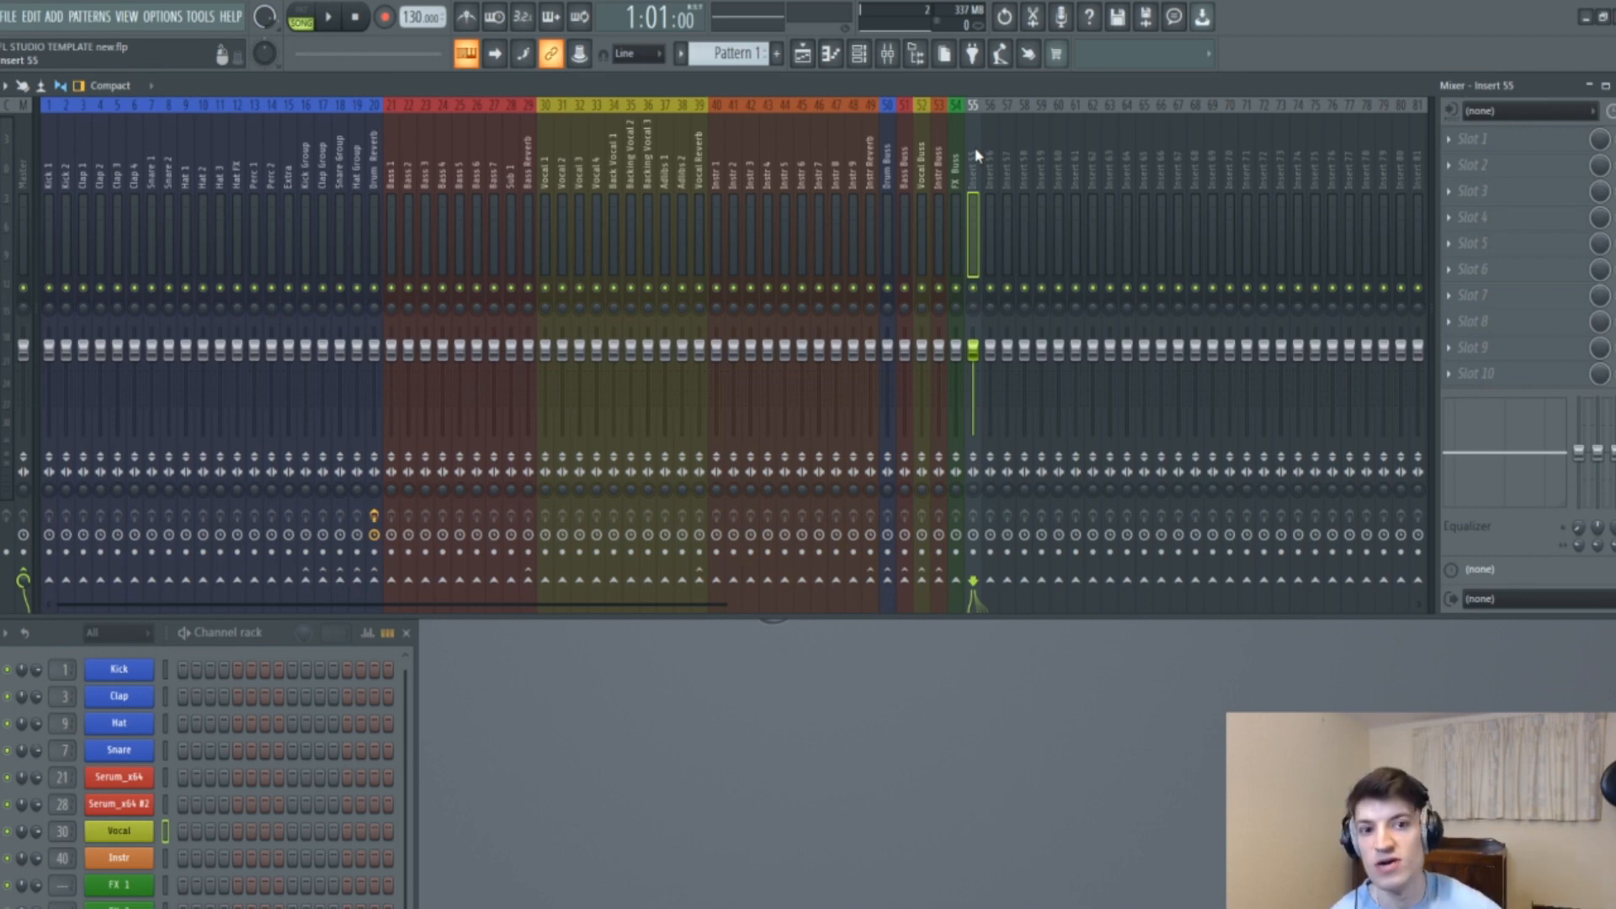
right_click(977, 156)
click(1031, 119)
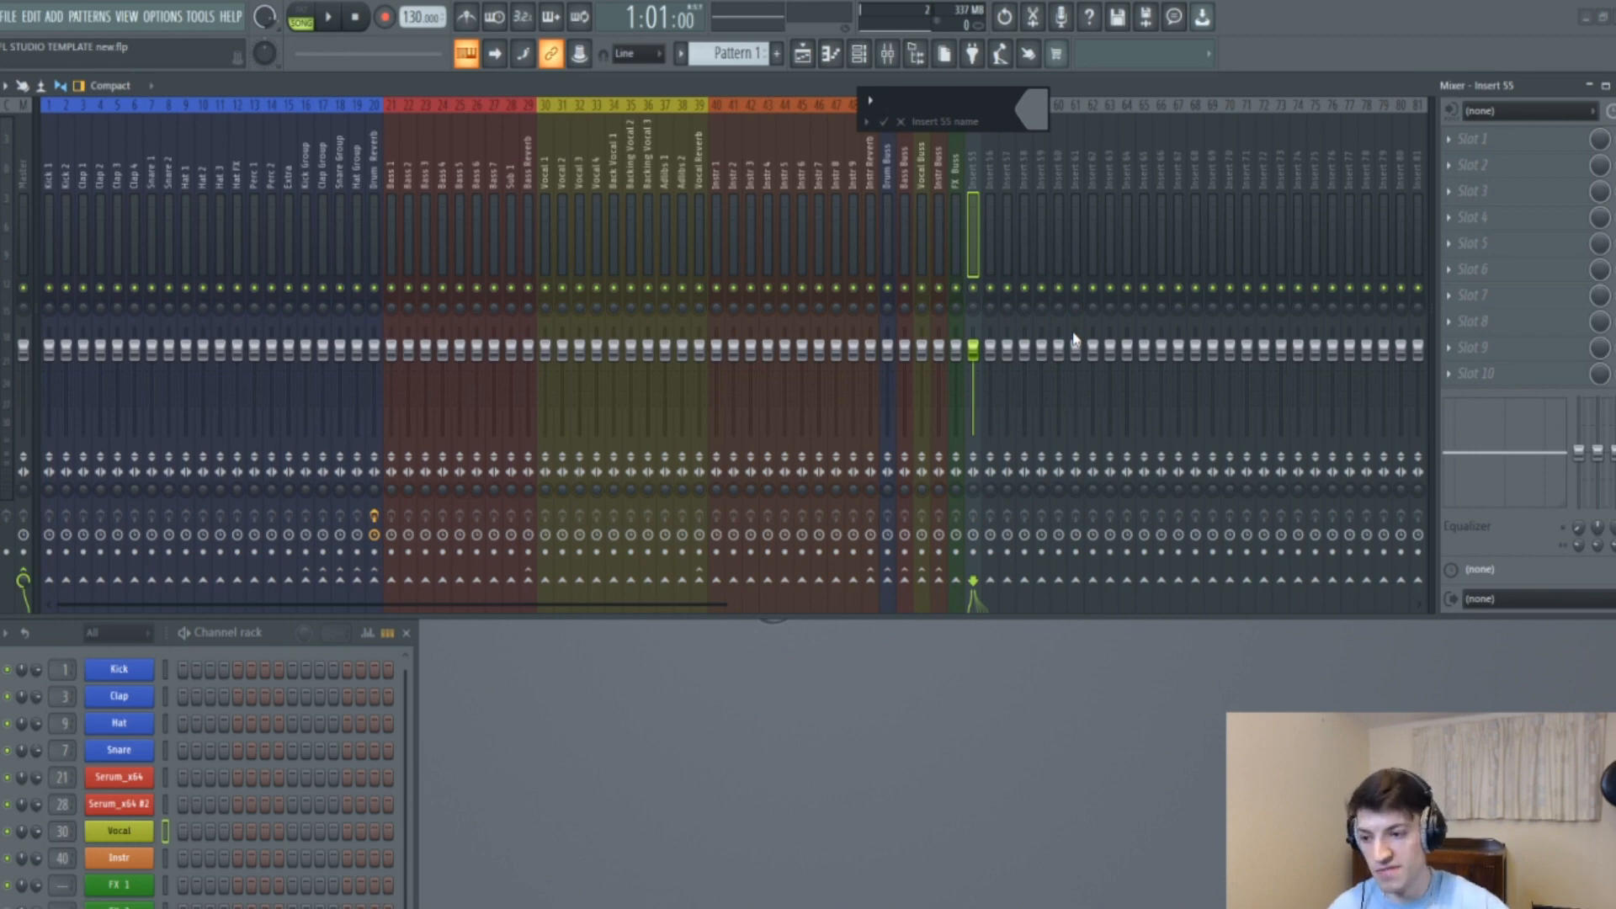
text(FX 1)
key(Return)
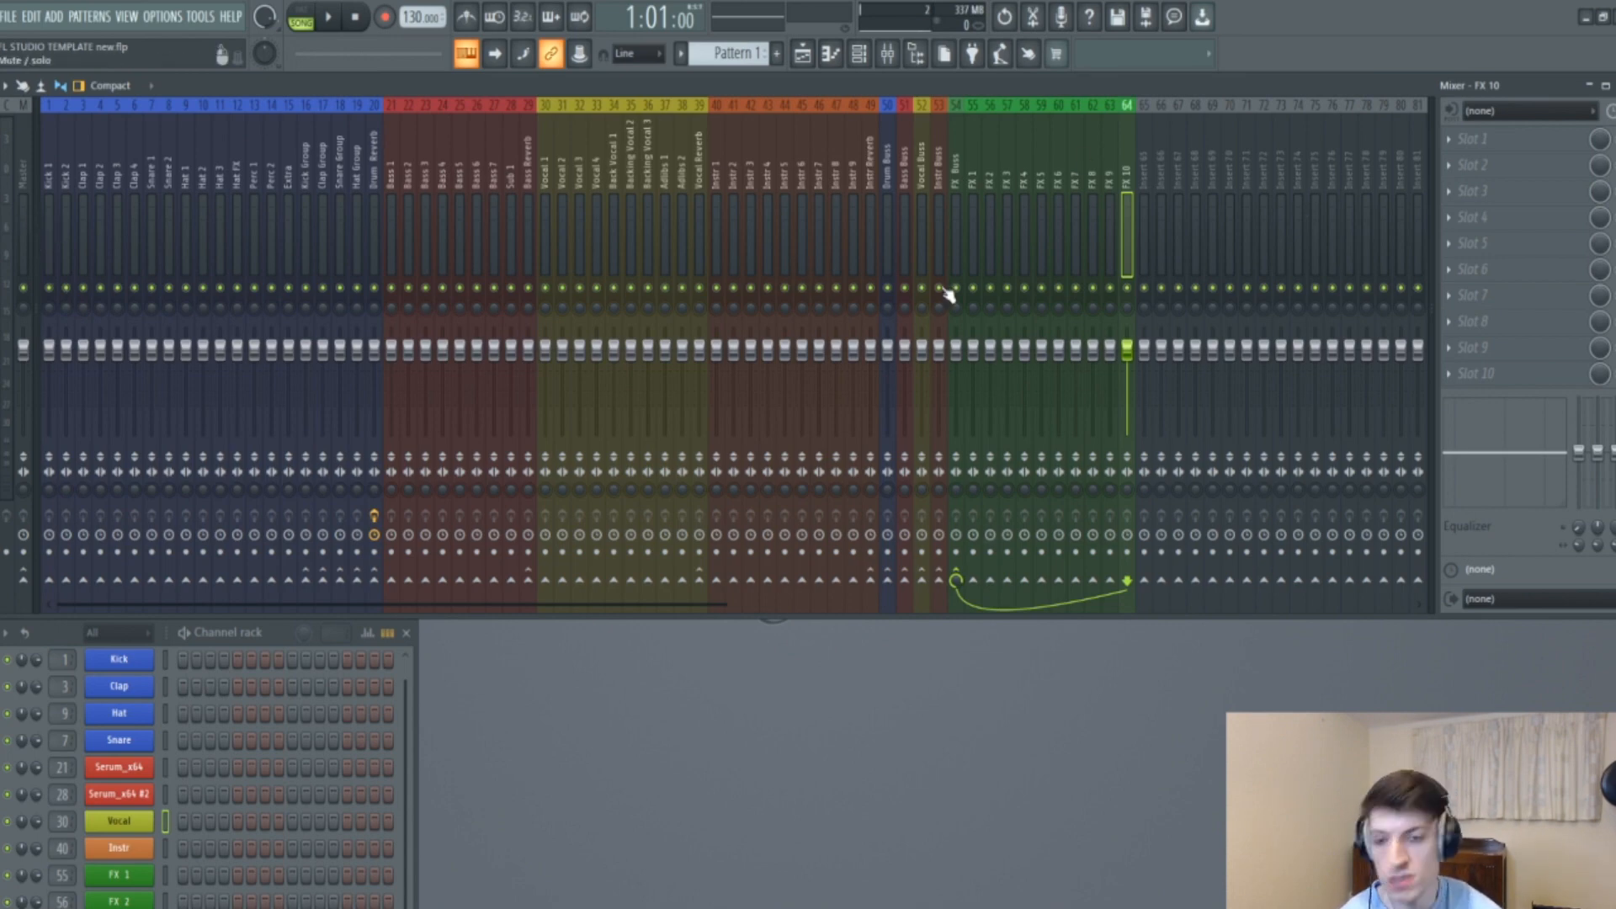
Mute the five buss tracks from Drum Buss to FX Buss, and unmute them again.
mouse_move(947, 292)
mouse_down()
mouse_move(904, 296)
mouse_move(955, 289)
mouse_up()
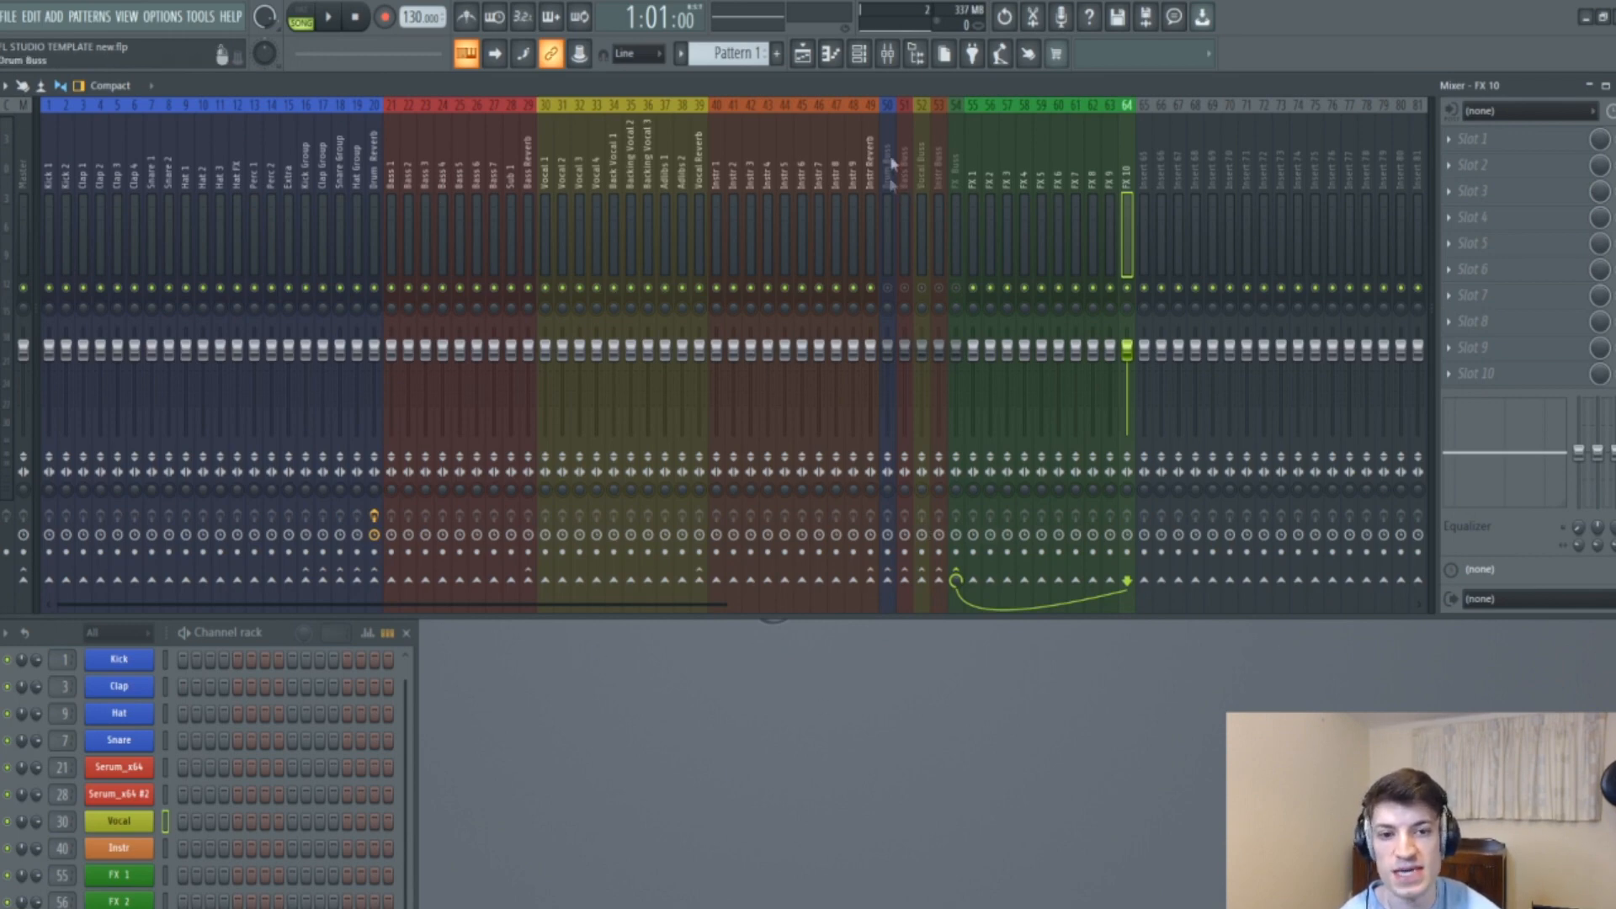
drag(888, 288, 961, 293)
click(958, 290)
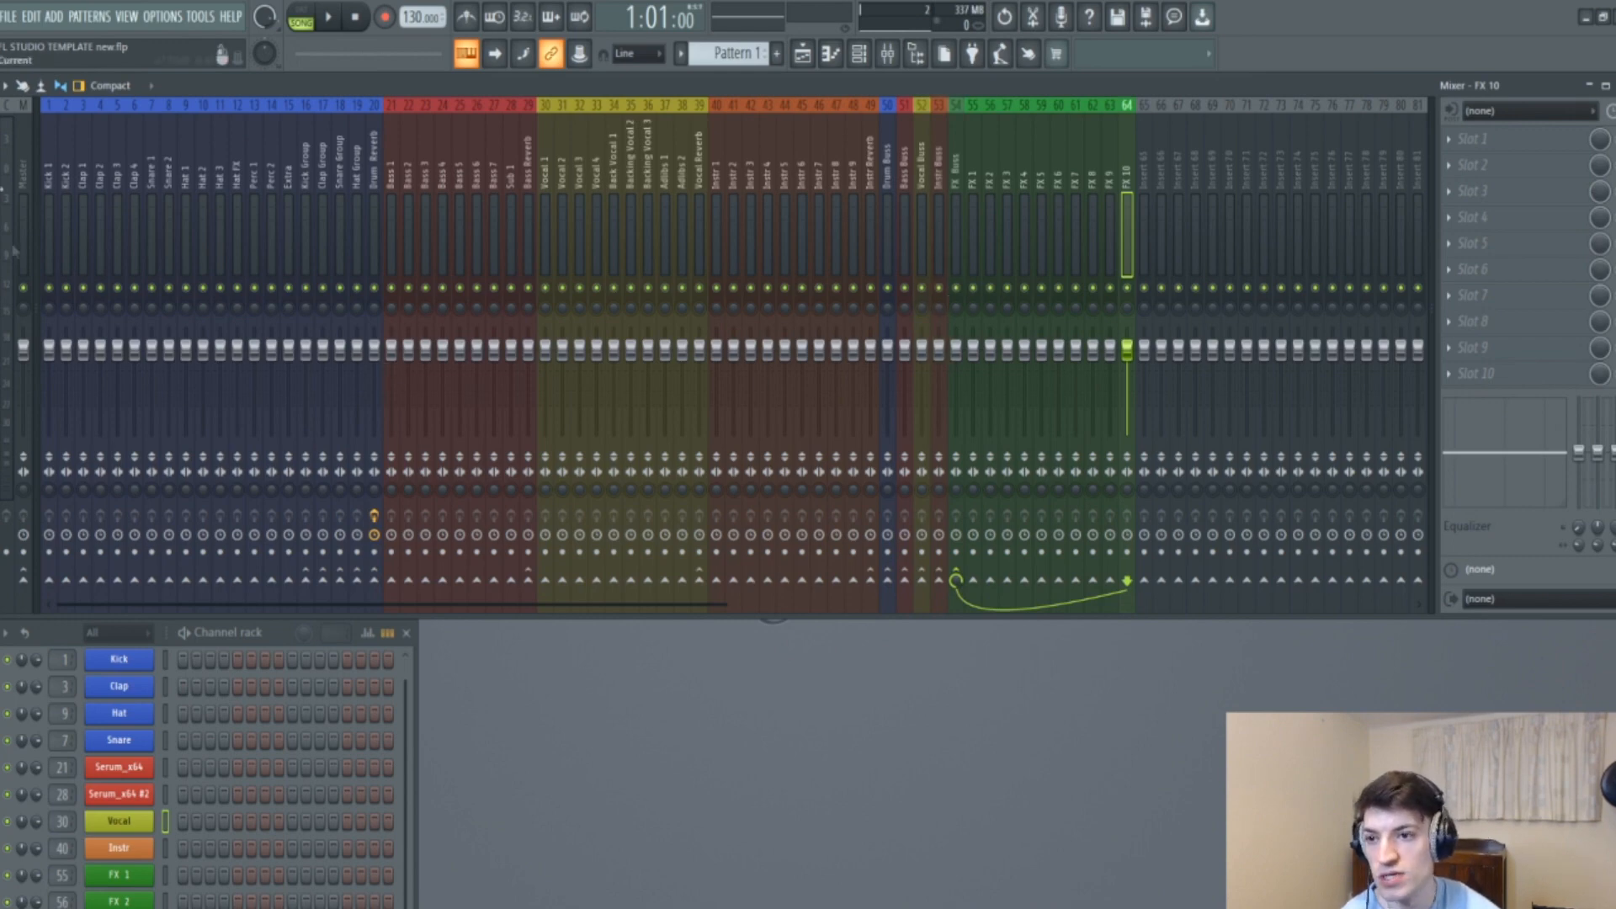
Widen the docked mixer section to show inserts 100 to 103, and rename insert 100 to PC in indigo blue.
click(888, 254)
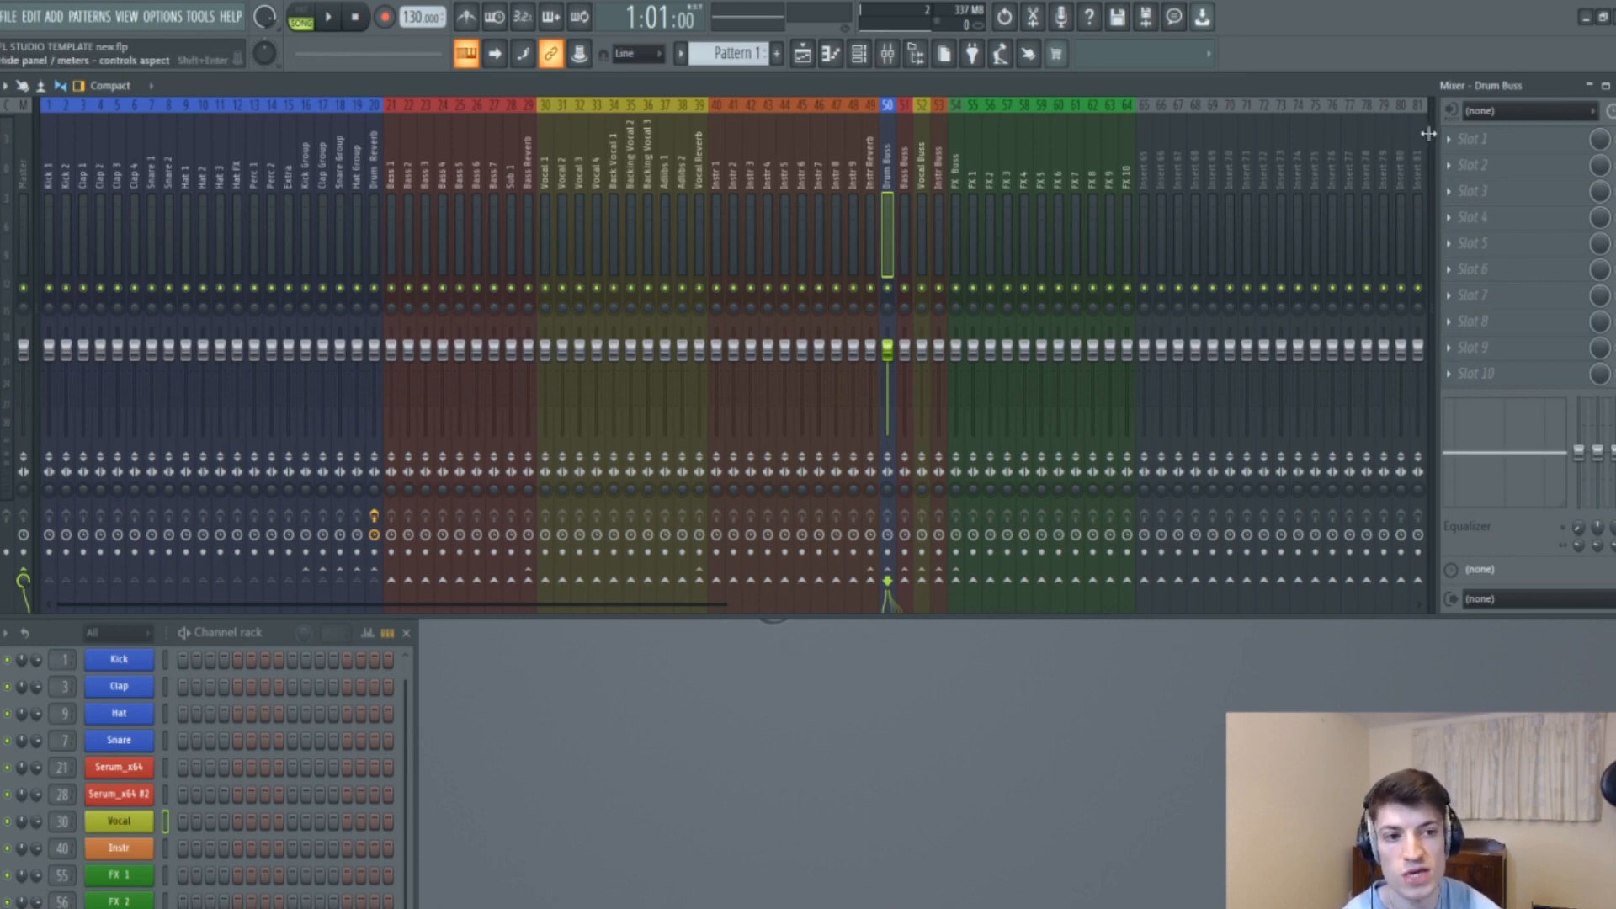
drag(1431, 181, 1364, 211)
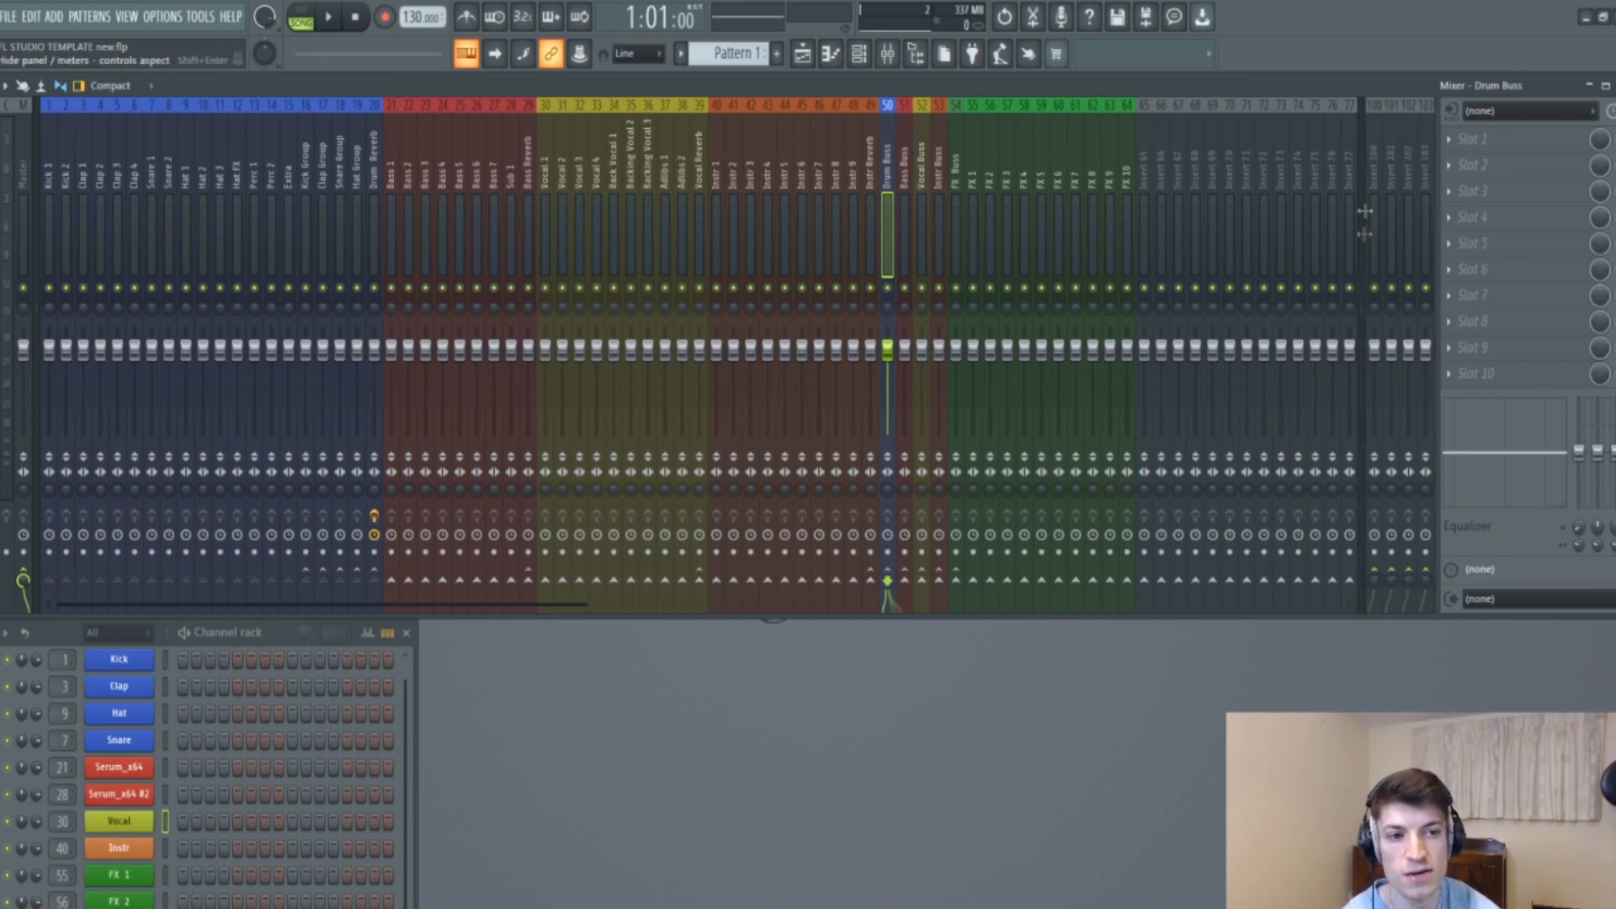
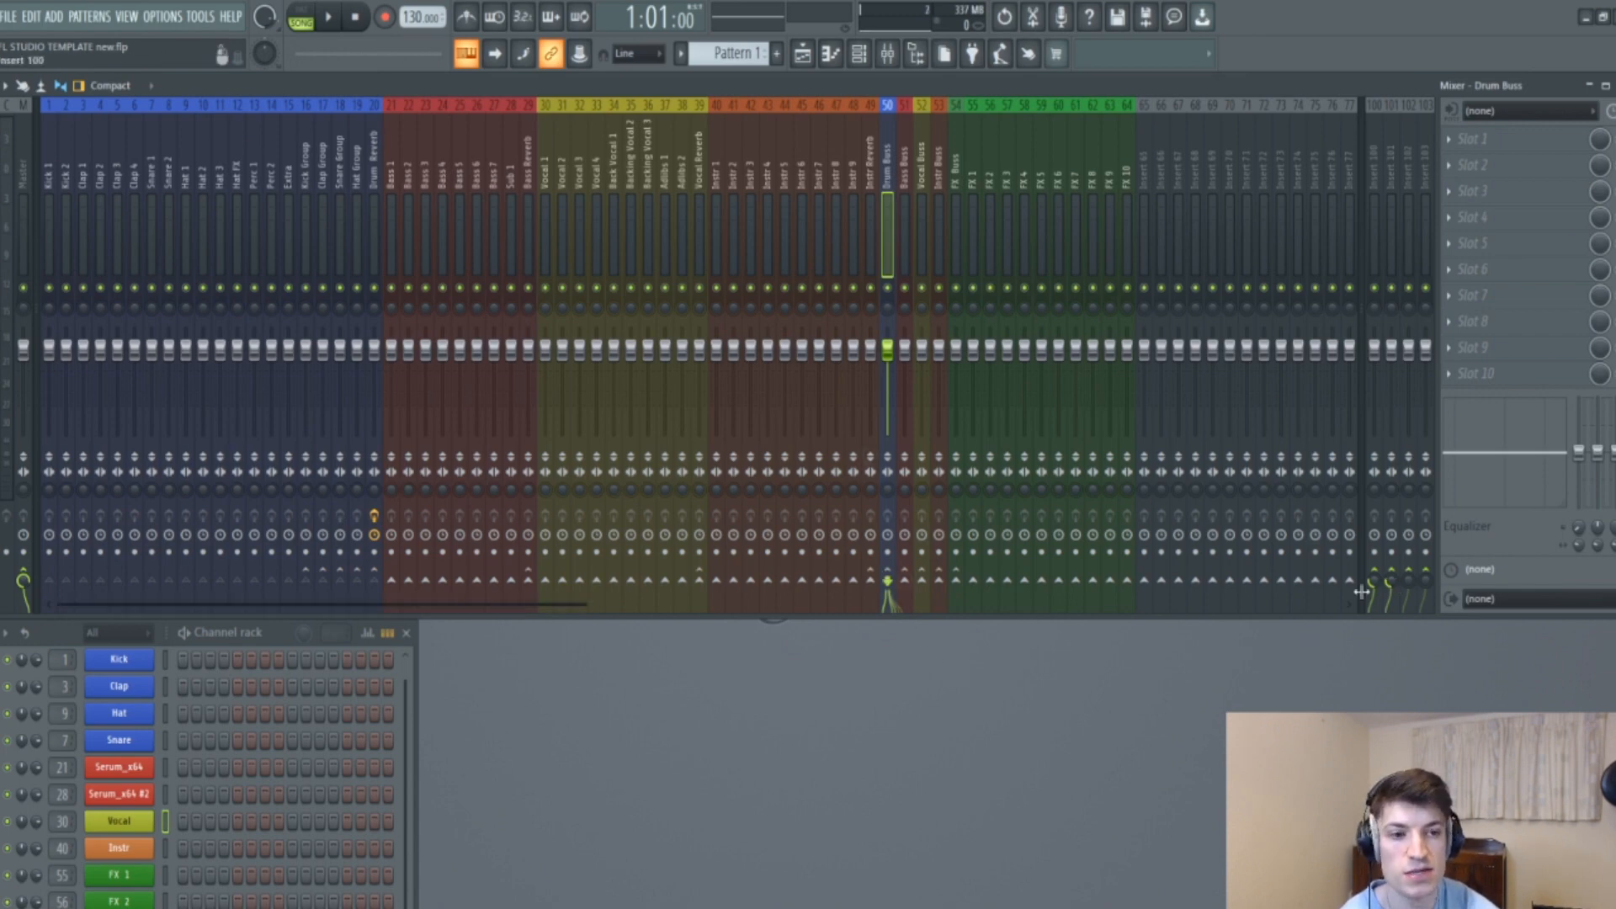
right_click(1378, 143)
click(1431, 118)
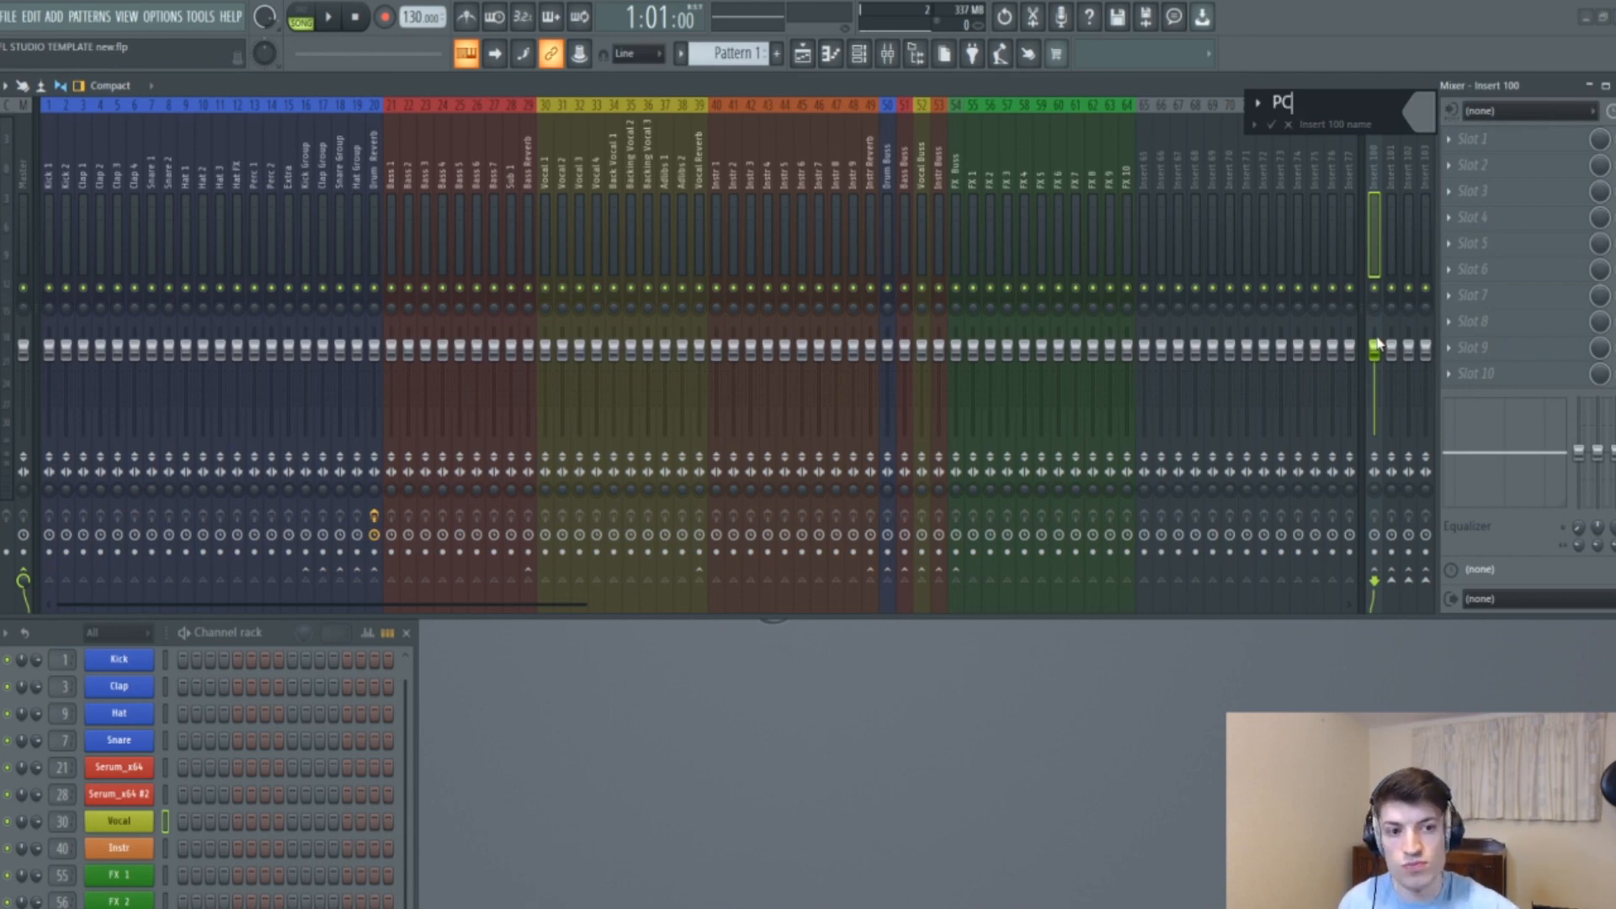
click(1420, 117)
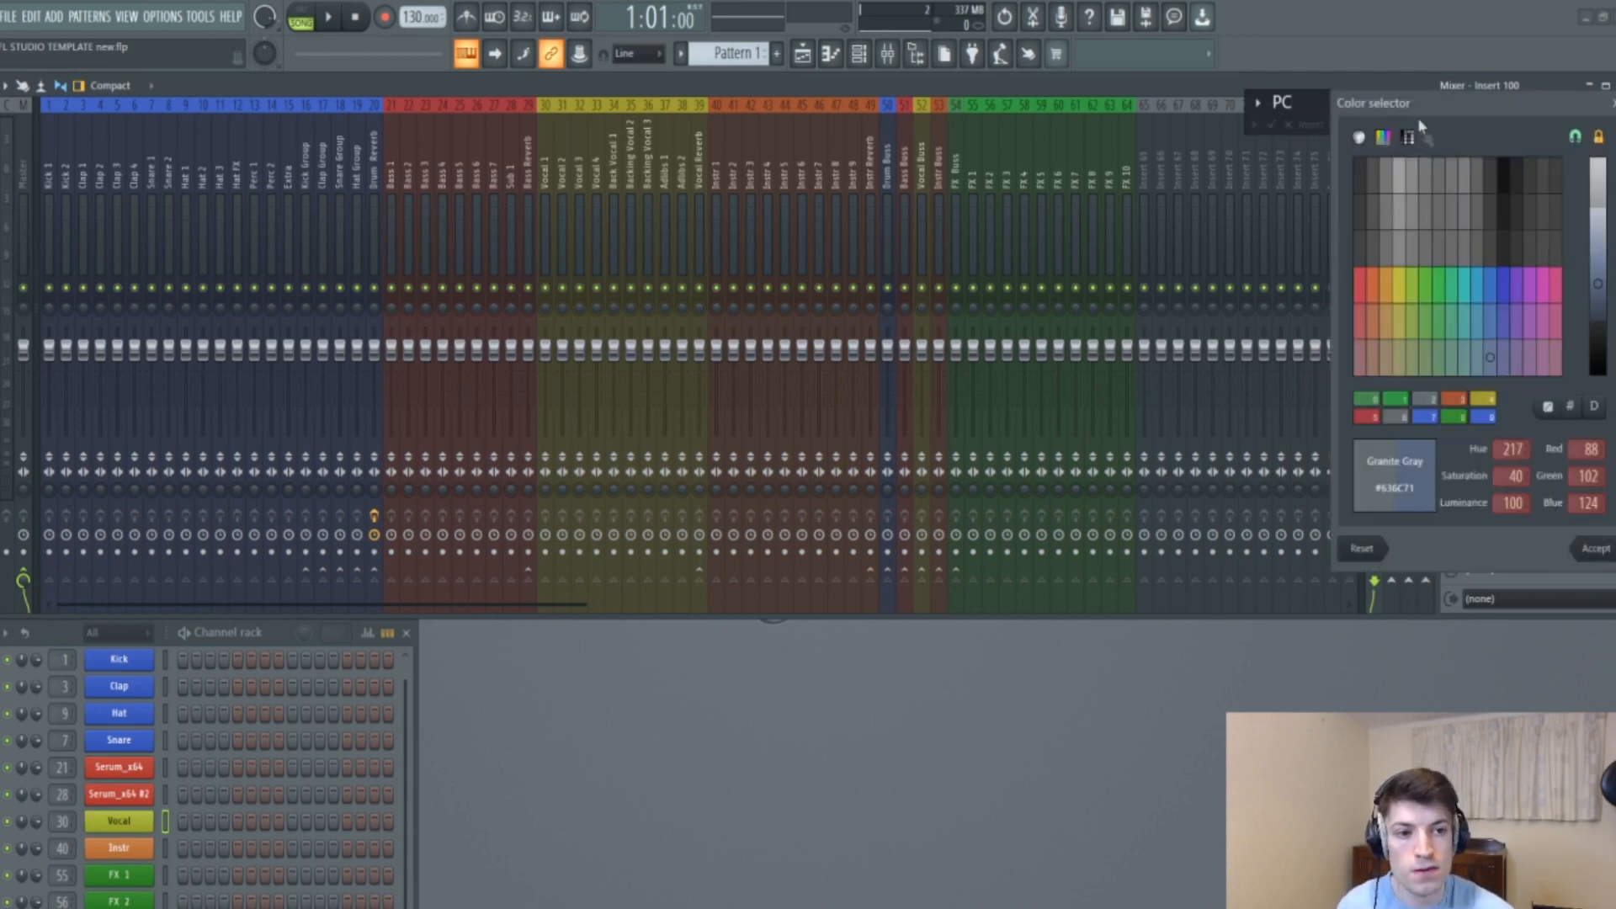
click(1503, 284)
click(1595, 548)
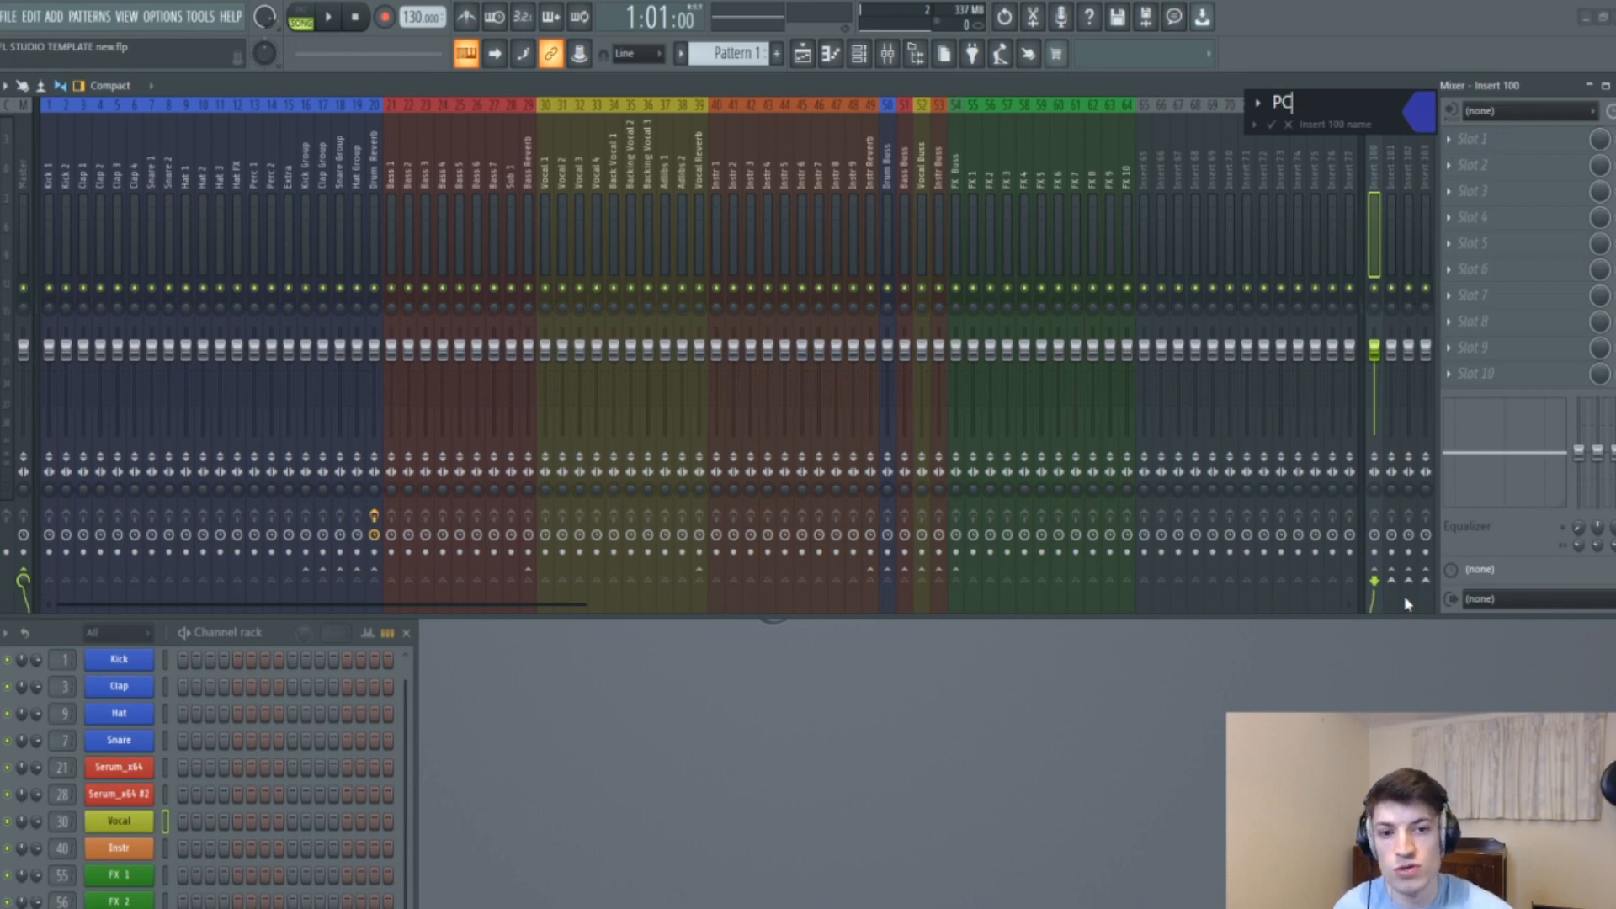
key(Return)
Rename mixer insert 101 to PD and give it the same indigo blue as PC.
right_click(1400, 116)
click(1457, 133)
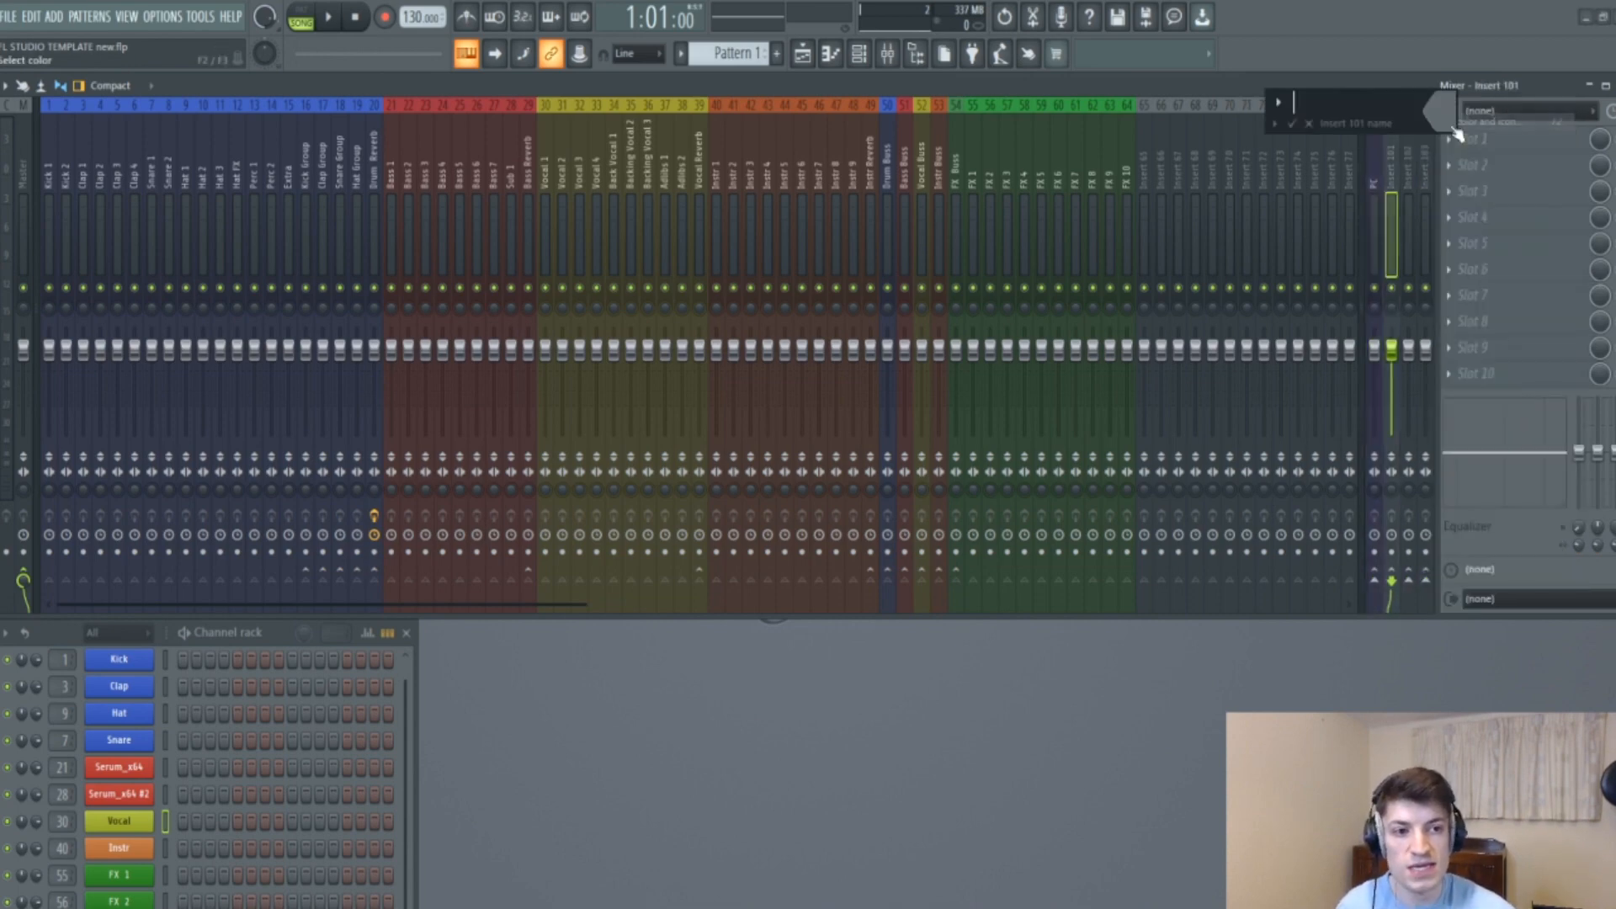
click(1456, 133)
click(1386, 413)
click(1587, 557)
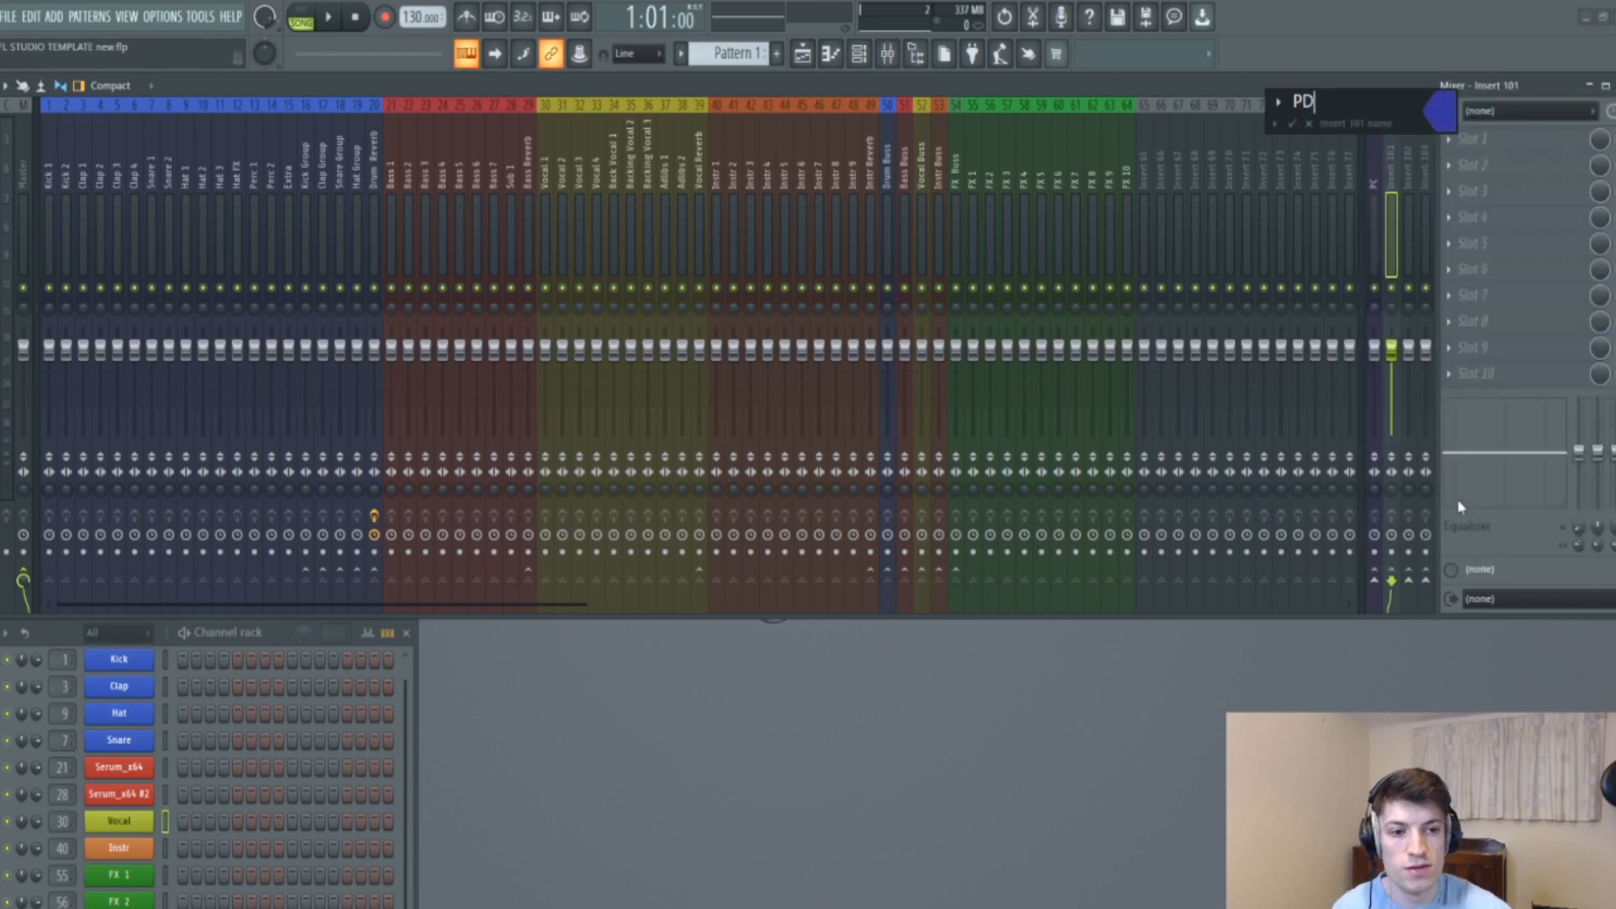
text(PD)
key(Return)
Examine how Drum Buss is routed to the parallel tracks PC and PD.
click(886, 171)
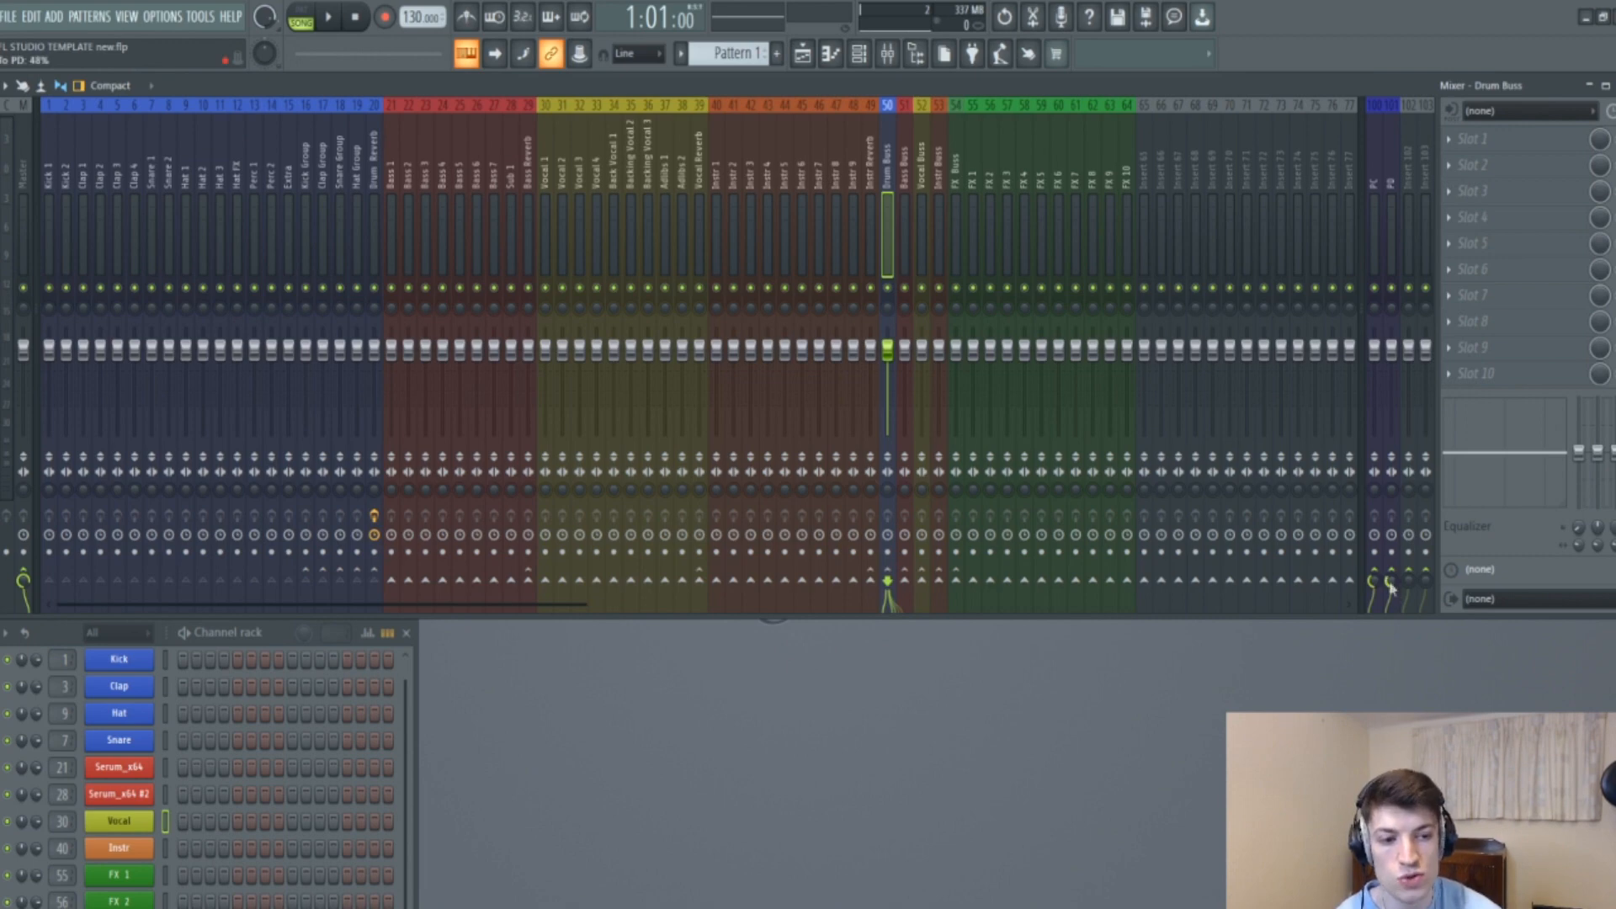
click(1378, 215)
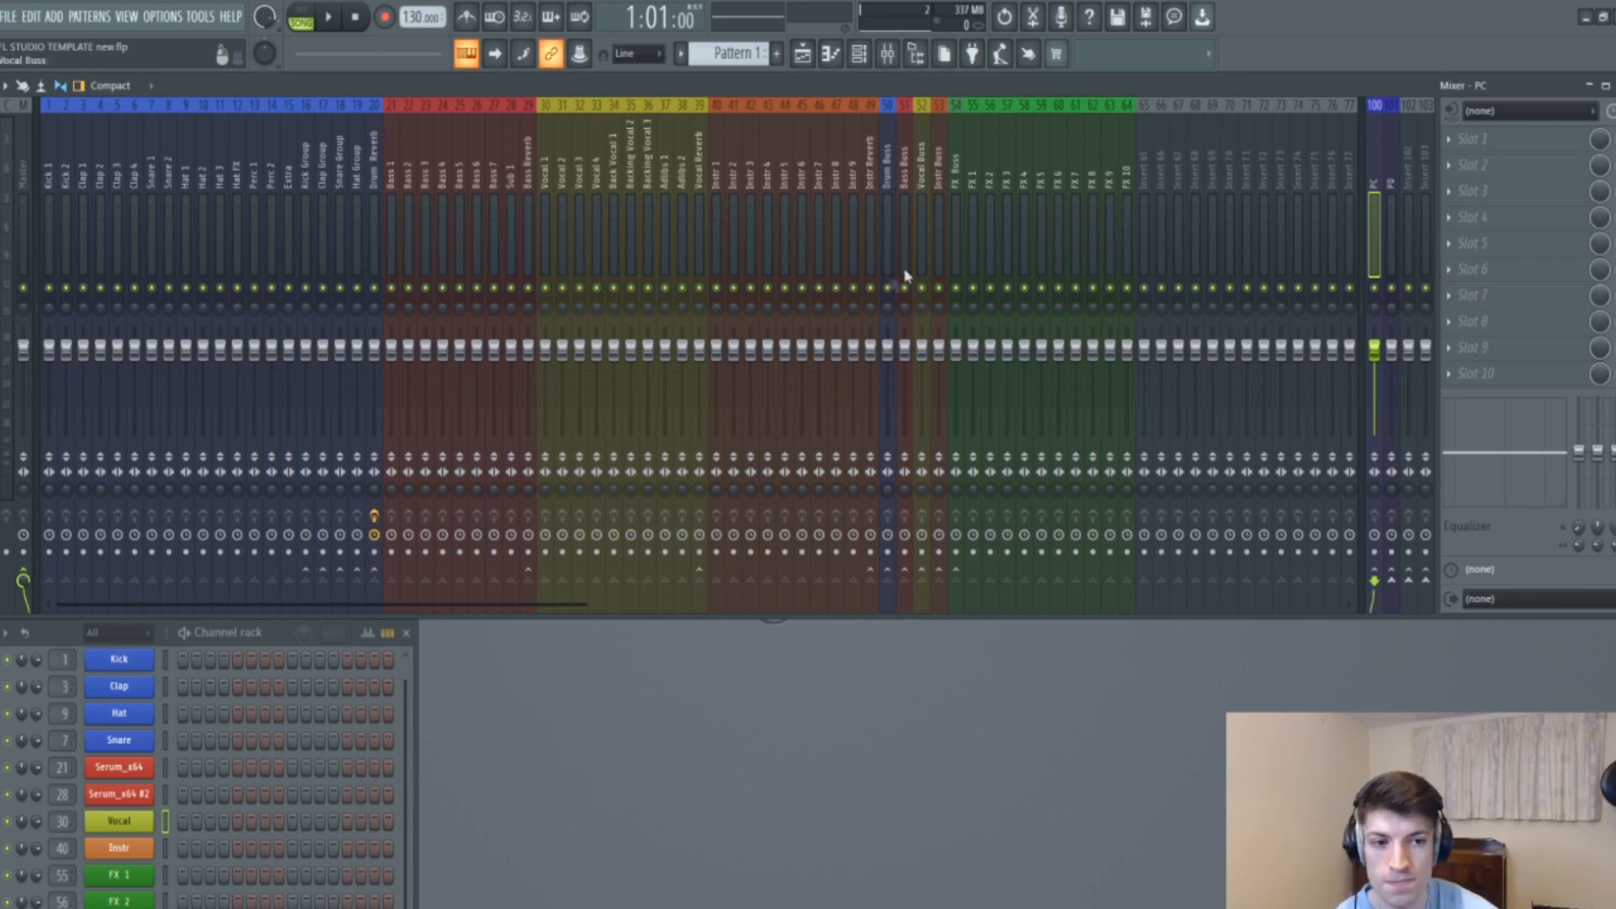
click(882, 217)
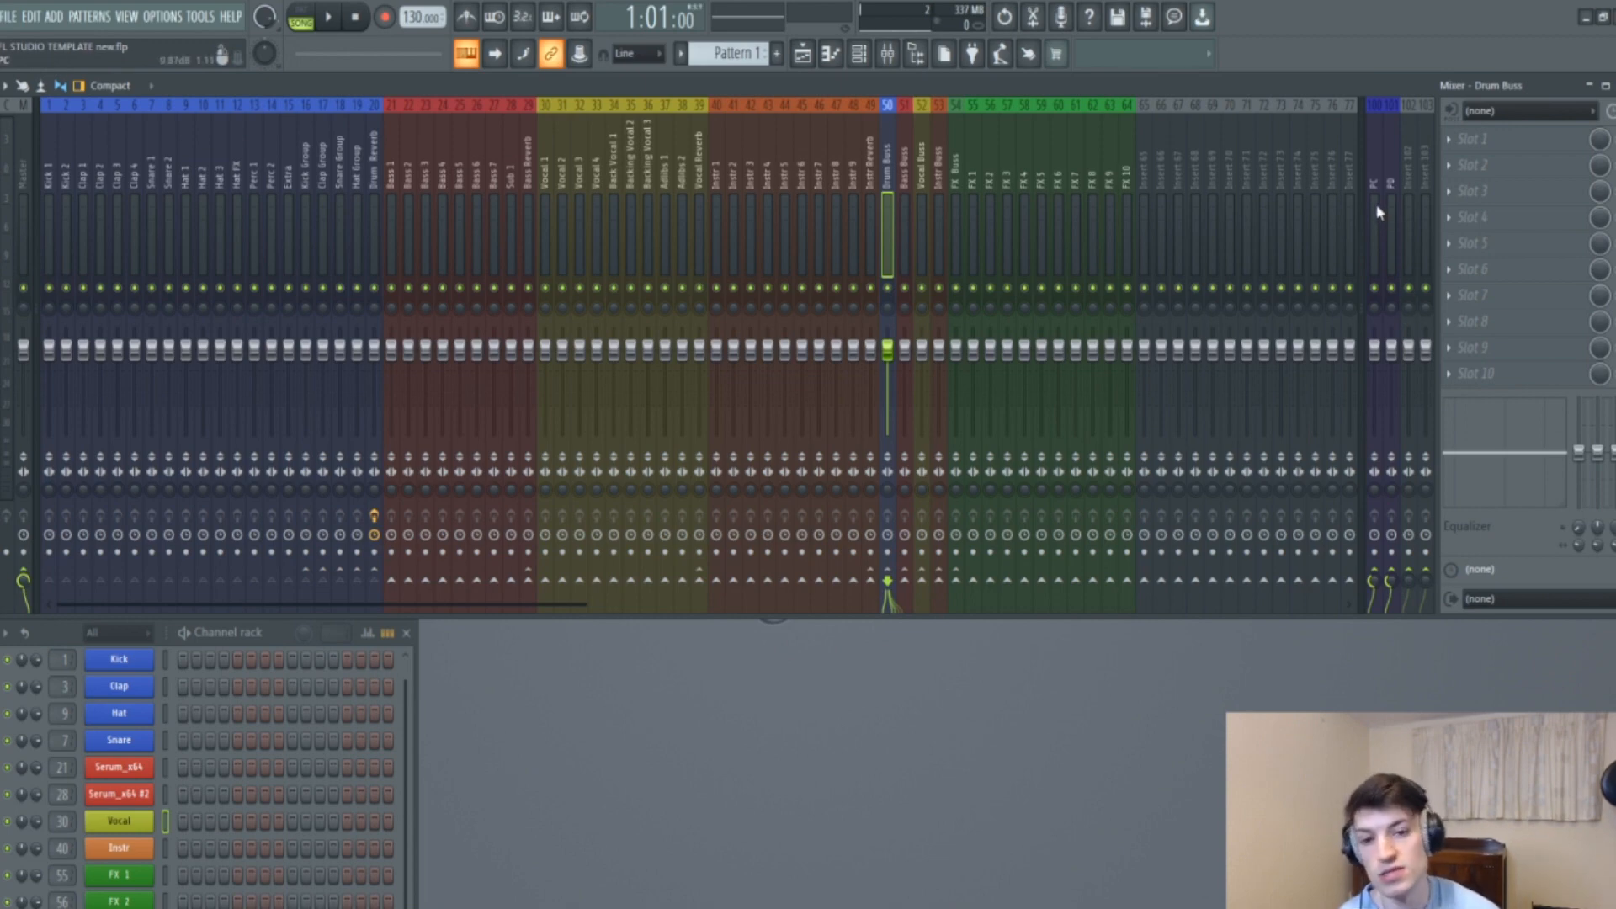
mouse_move(906, 193)
mouse_down()
mouse_move(937, 196)
mouse_move(890, 198)
mouse_up()
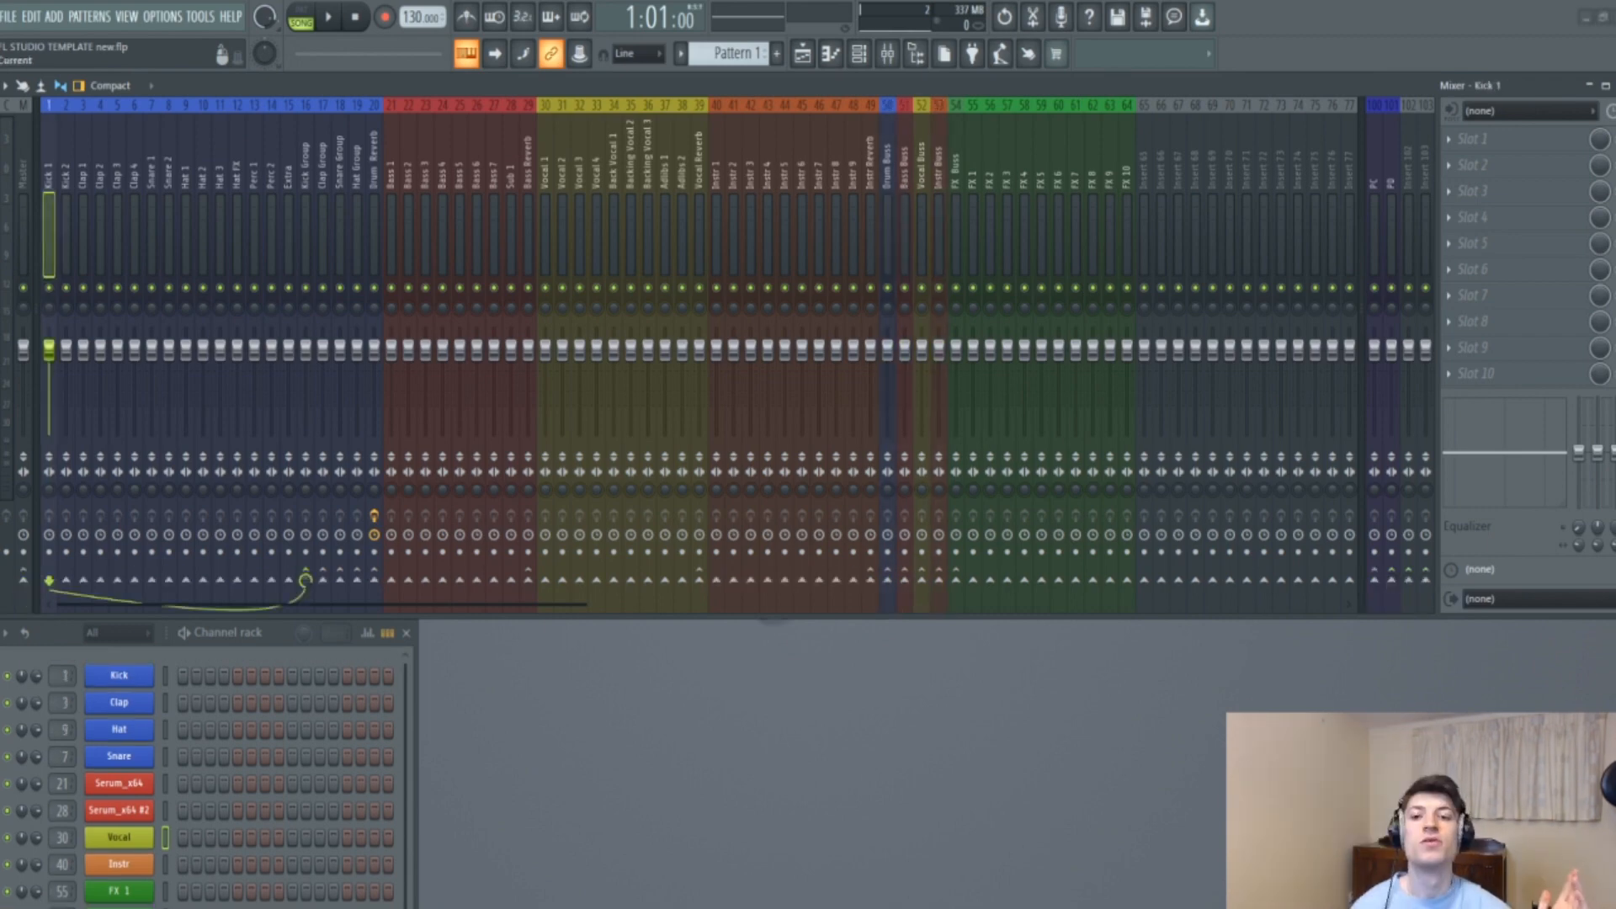